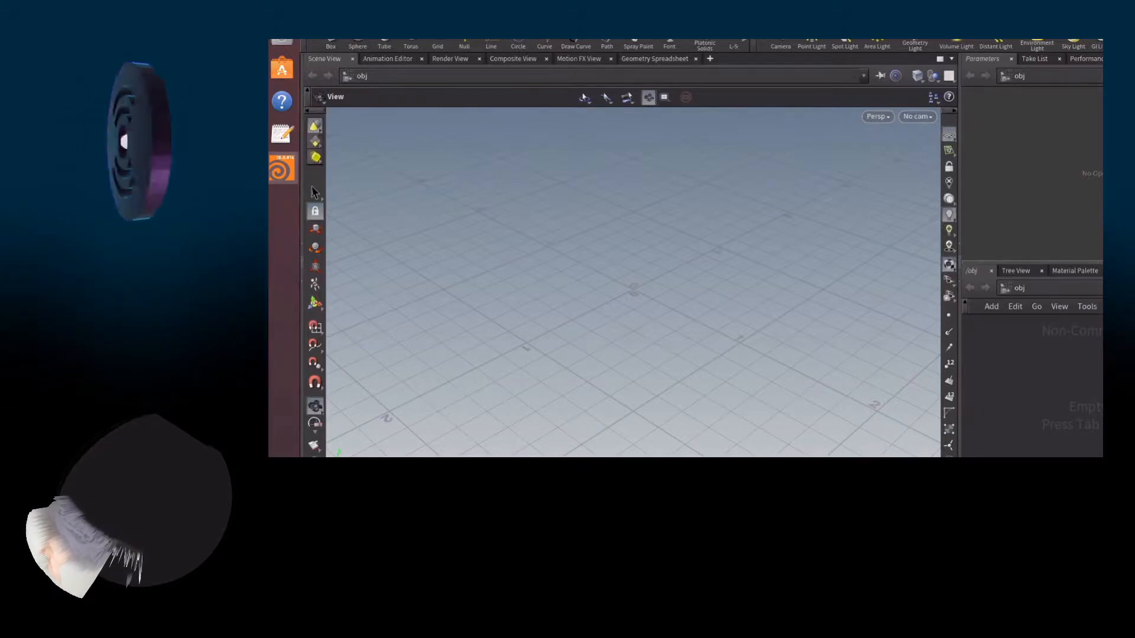
# Switch the workspace layout to the Technical desktop
pyautogui.click(543, 38)
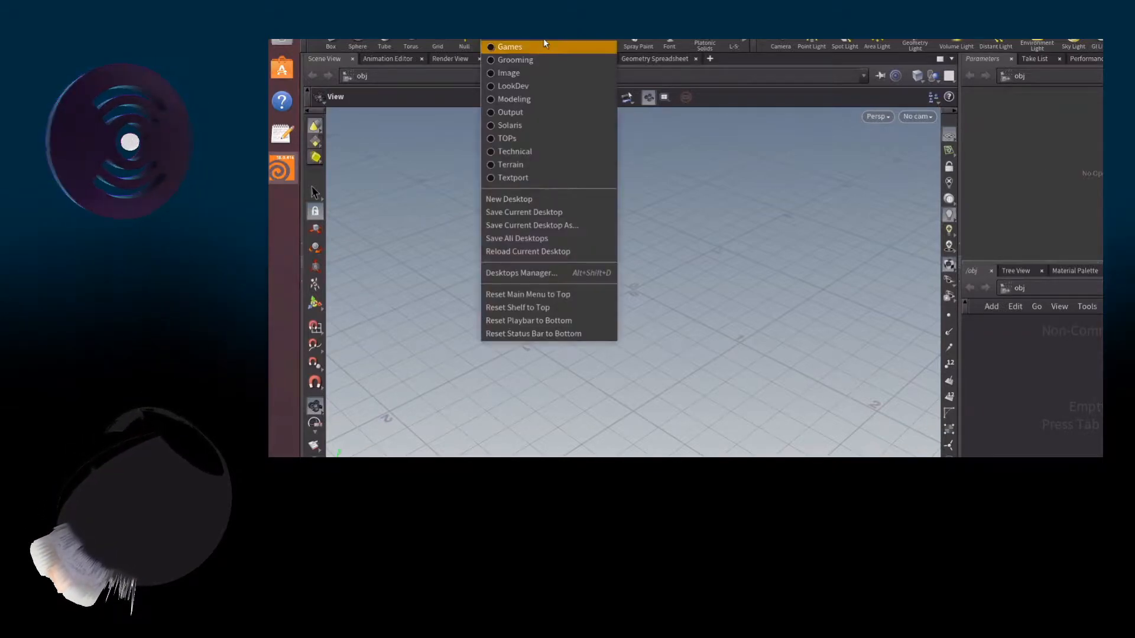
pyautogui.click(513, 151)
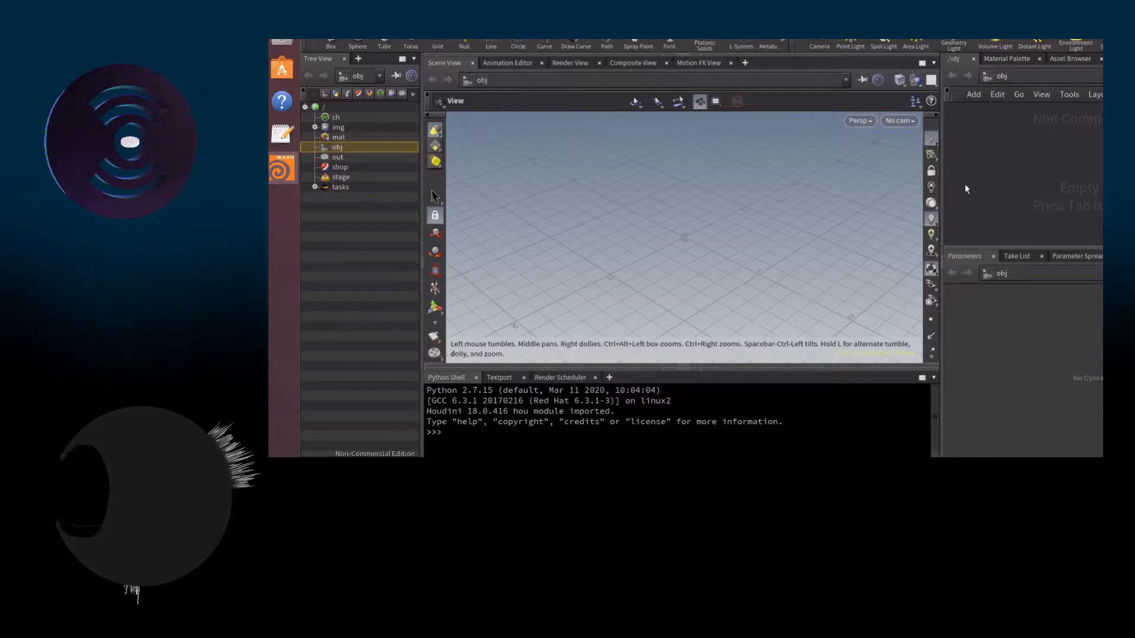
pyautogui.moveTo(549, 269); pyautogui.dragTo(737, 251)
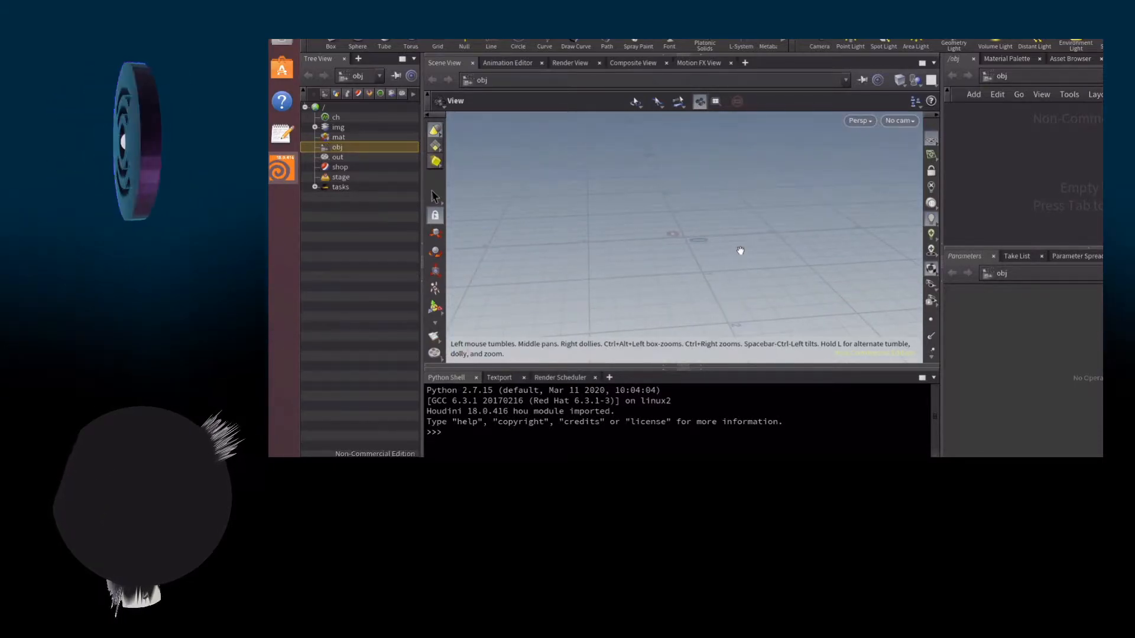
pyautogui.moveTo(693, 226); pyautogui.dragTo(598, 215)
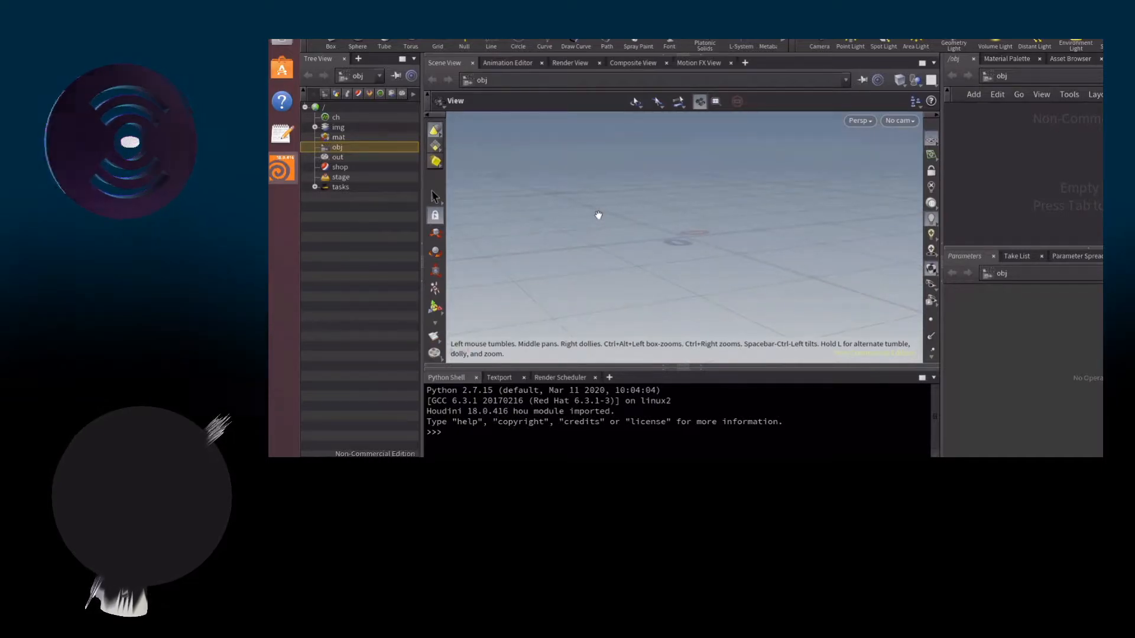
pyautogui.moveTo(719, 191); pyautogui.dragTo(755, 219)
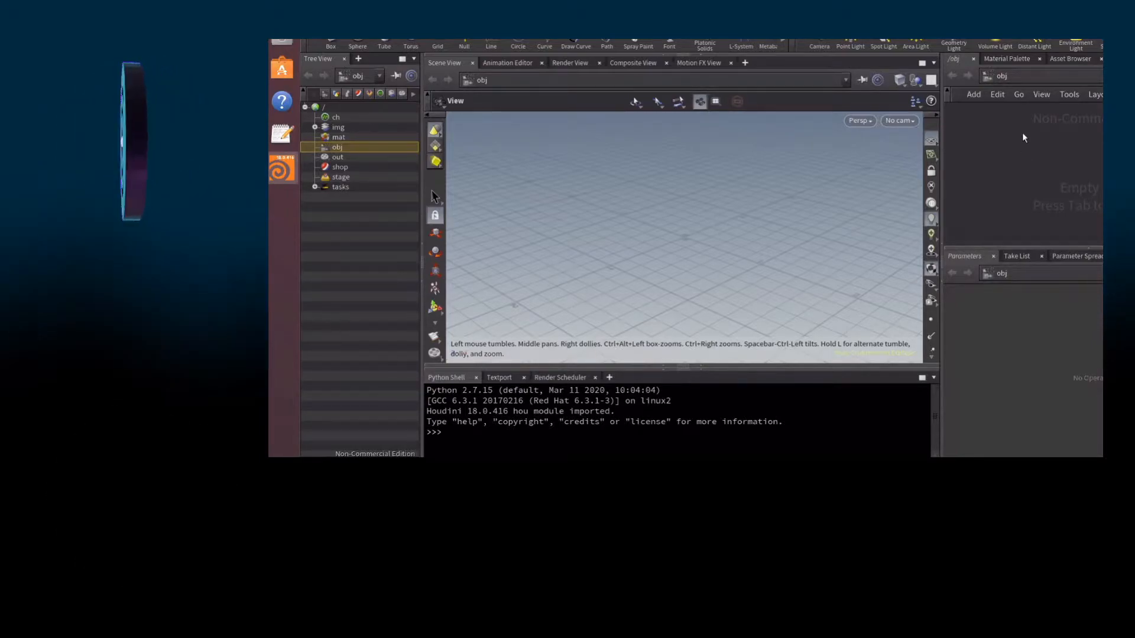
# Add a Geometry node to the empty object network
pyautogui.press('Tab')
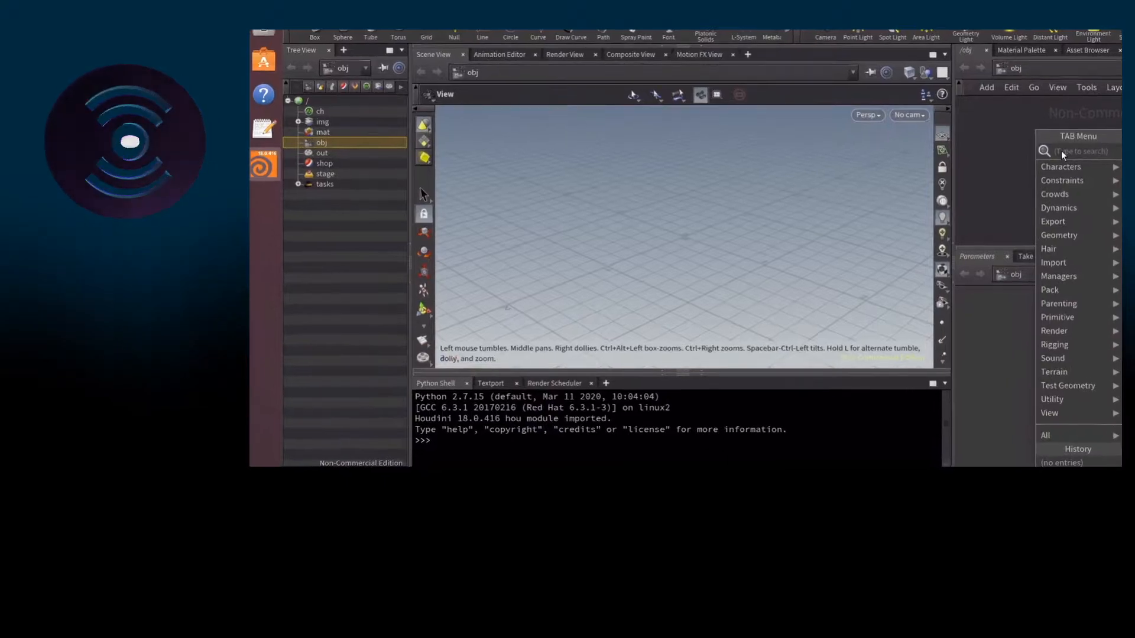
pyautogui.write('ge')
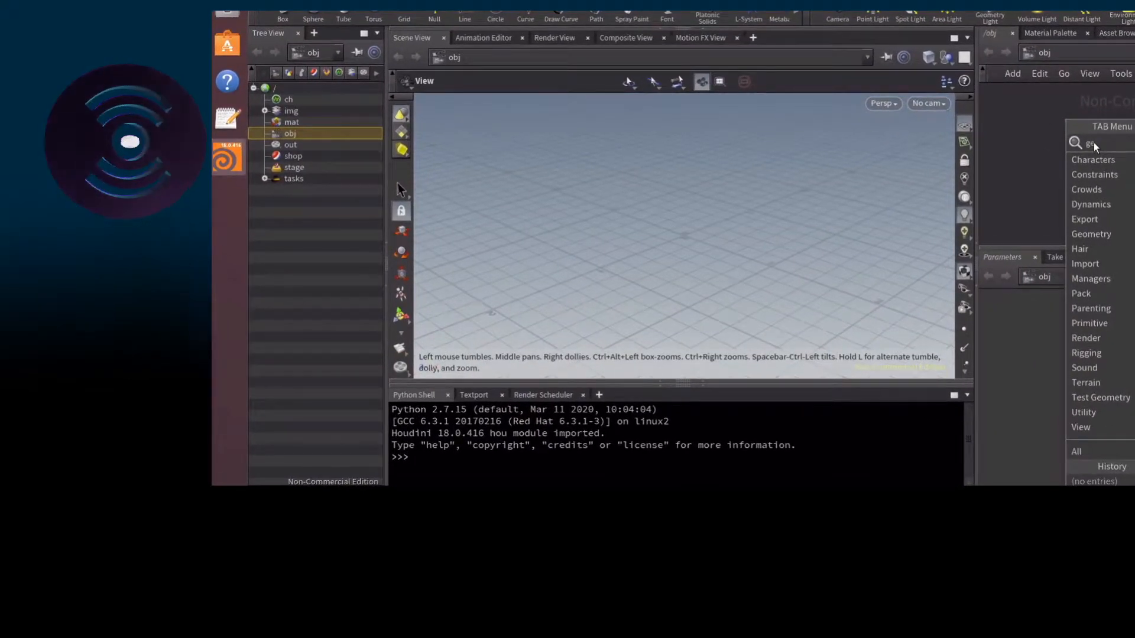
pyautogui.press('Return')
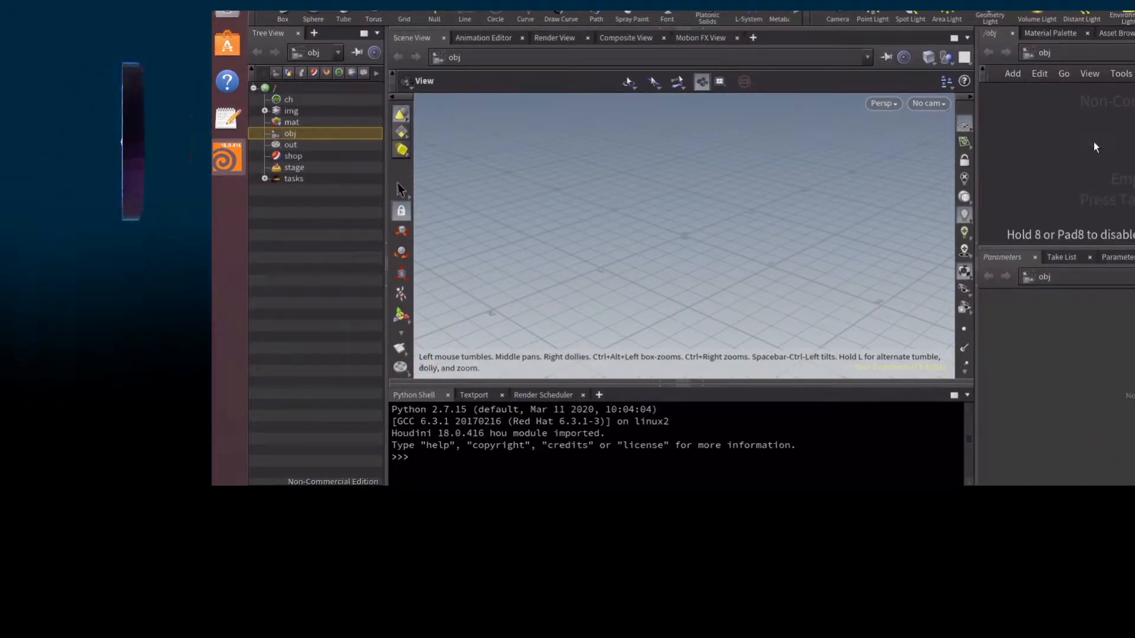
pyautogui.click(1094, 147)
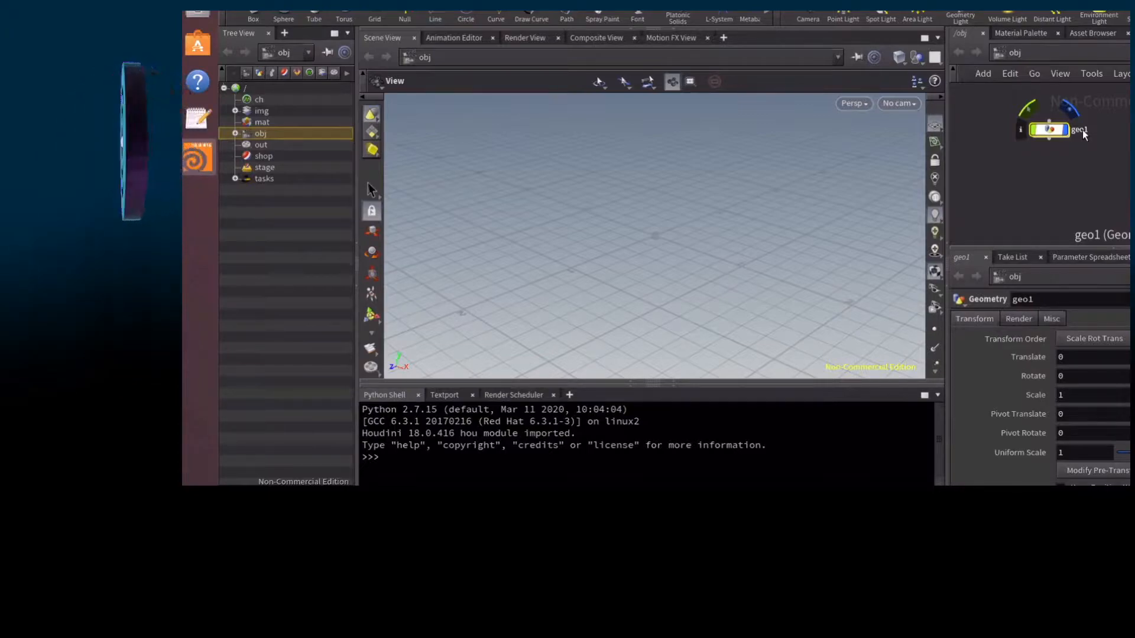
# Rename the new geometry object as Terrain
pyautogui.doubleClick(1079, 130)
pyautogui.click(1089, 147)
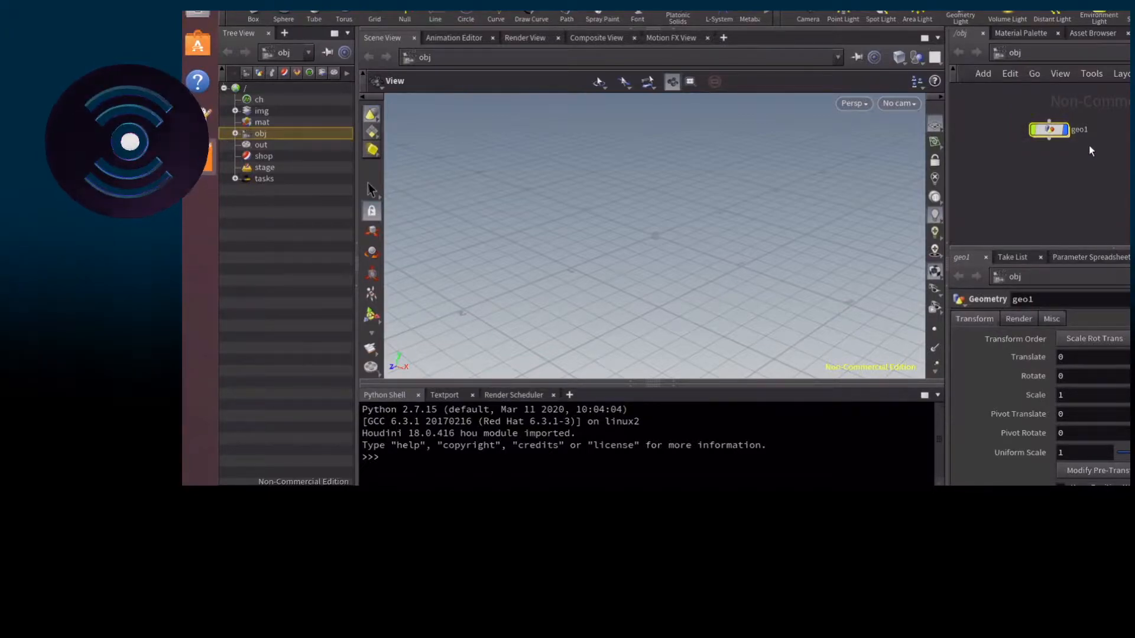
pyautogui.doubleClick(1079, 130)
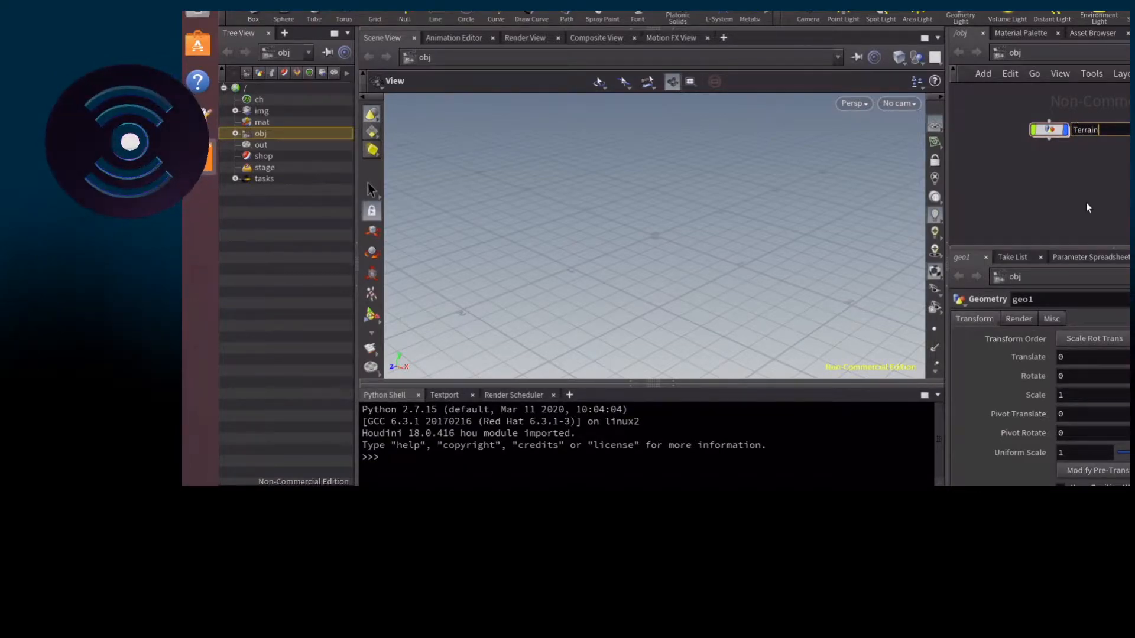
pyautogui.write('Terrain')
pyautogui.press('Return')
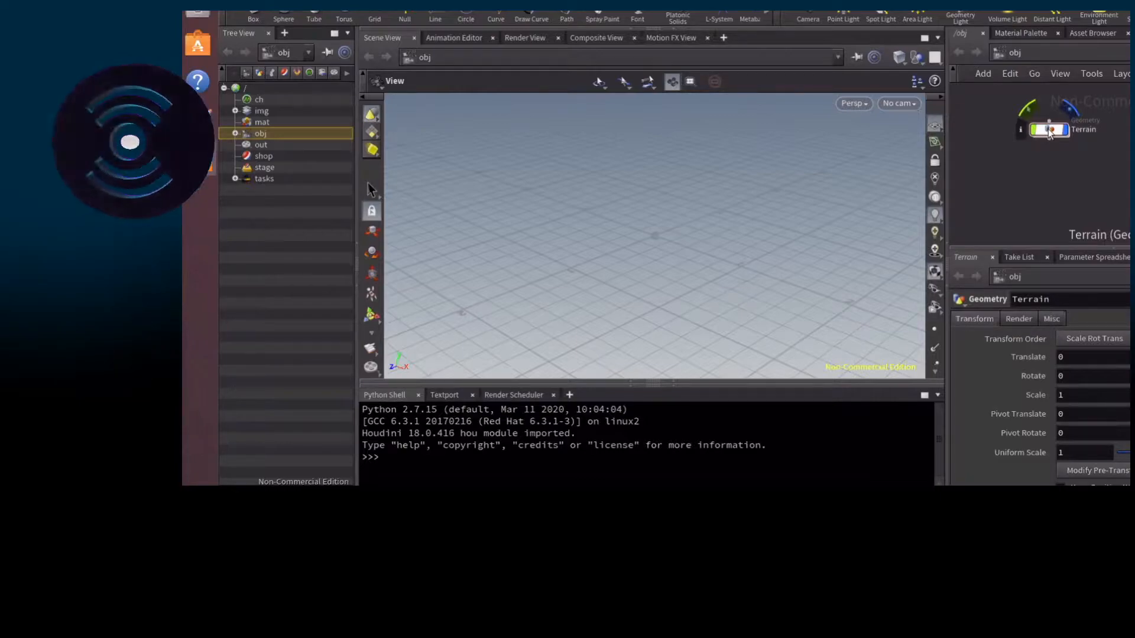
# Enter the Terrain object's network and add a Grid node inside it
pyautogui.doubleClick(1049, 130)
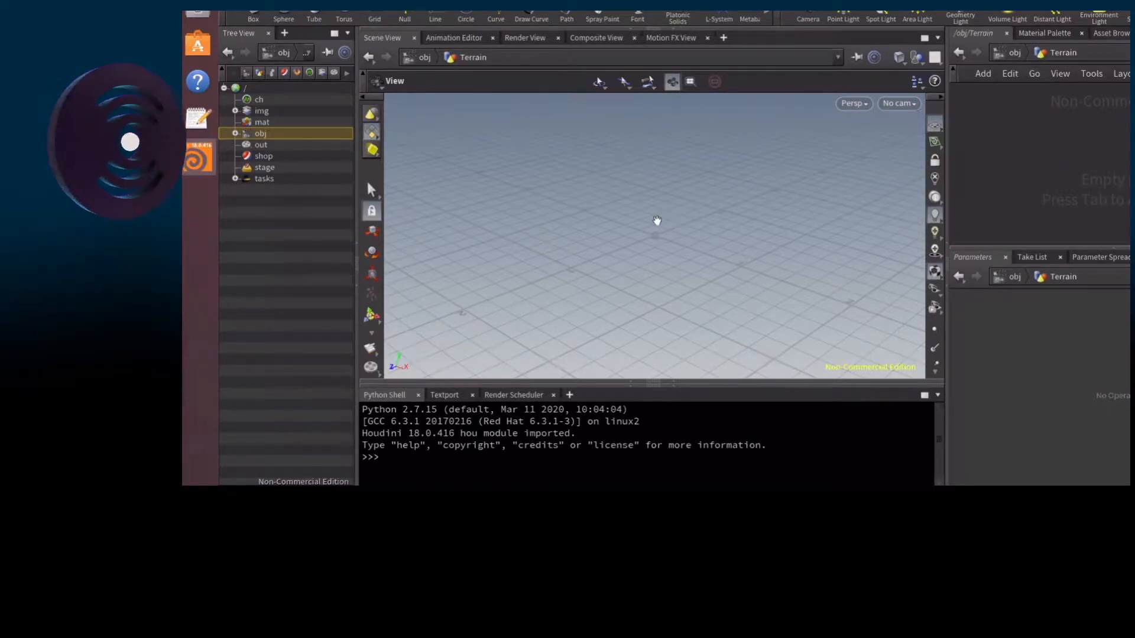
pyautogui.press('Tab')
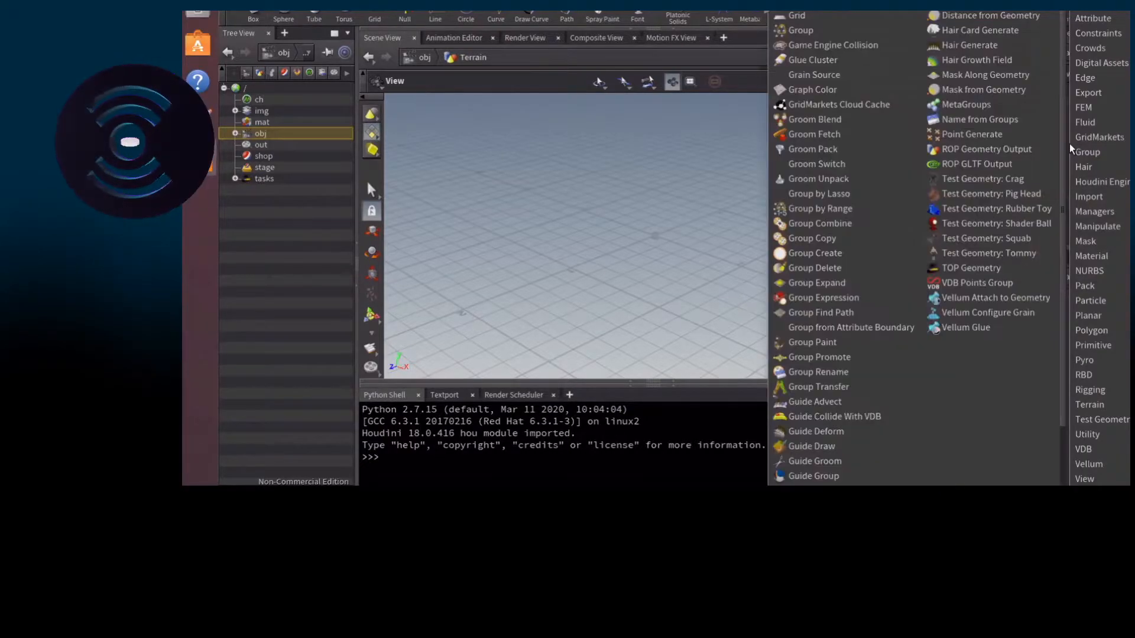
pyautogui.click(1071, 148)
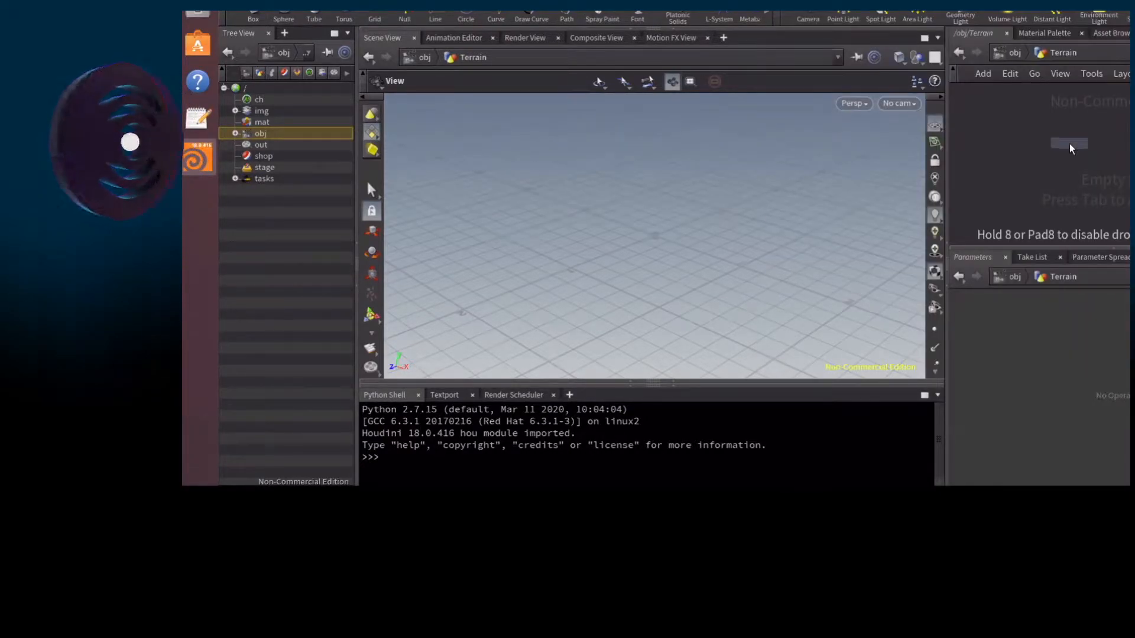
pyautogui.click(1071, 147)
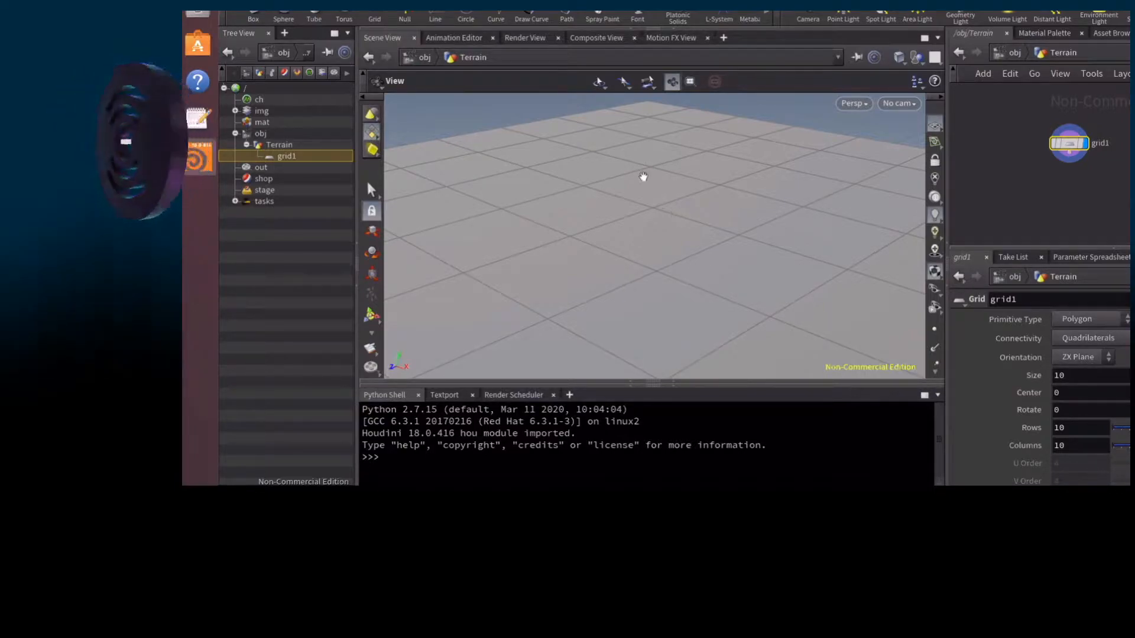
# Set the grid's rows and columns to 50 each
pyautogui.scroll(-7, 643, 177)
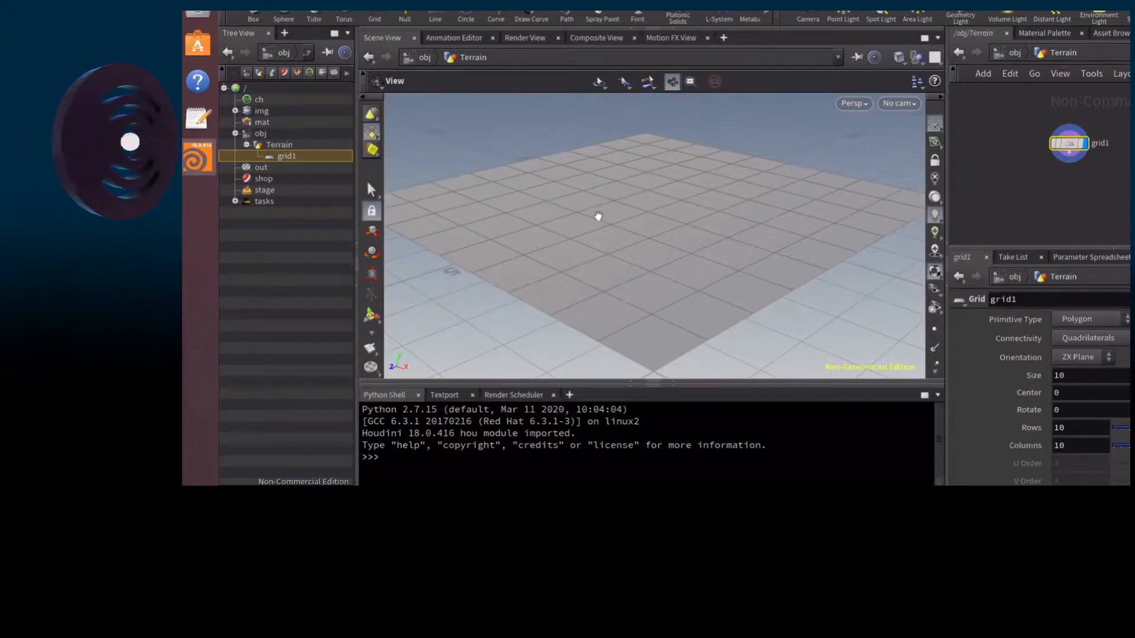
pyautogui.moveTo(598, 216); pyautogui.dragTo(622, 204)
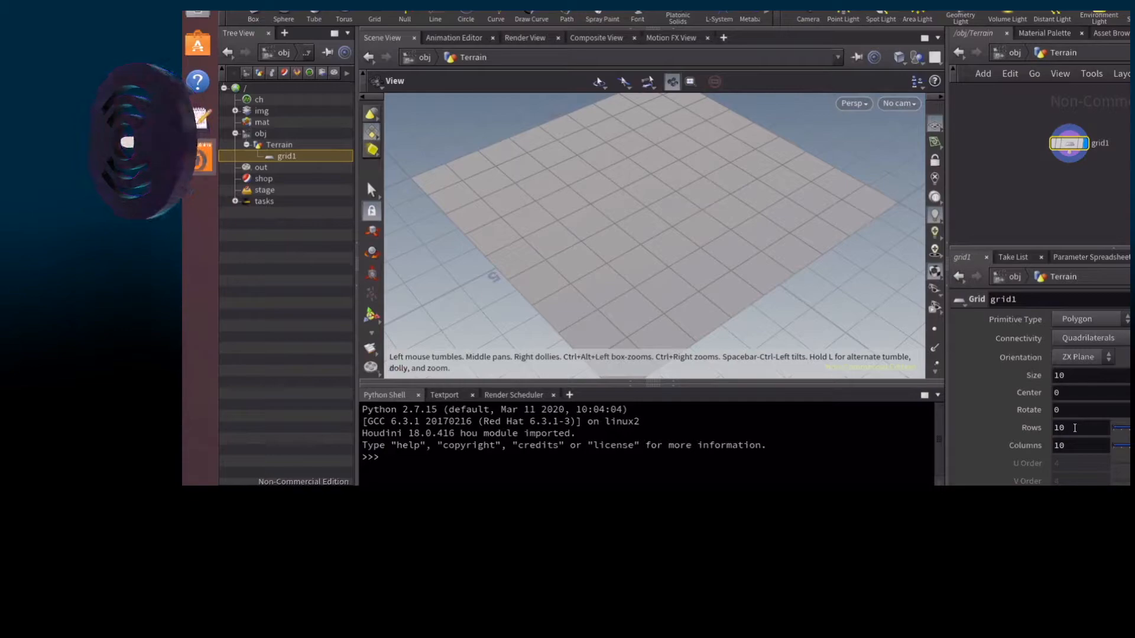
pyautogui.click(1075, 428)
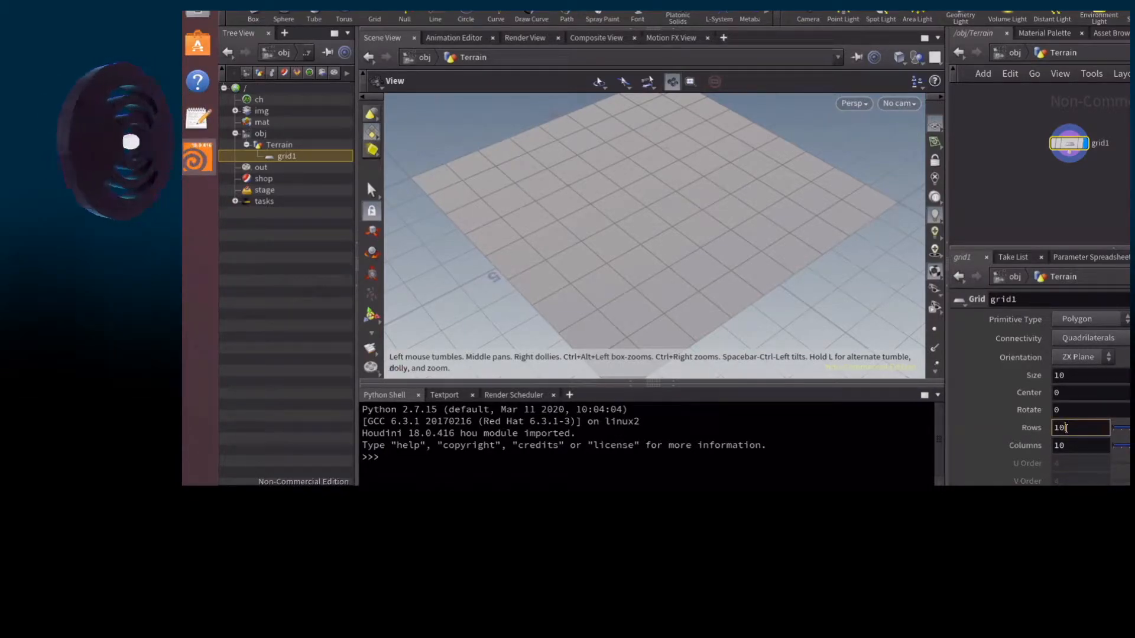
pyautogui.press('Tab')
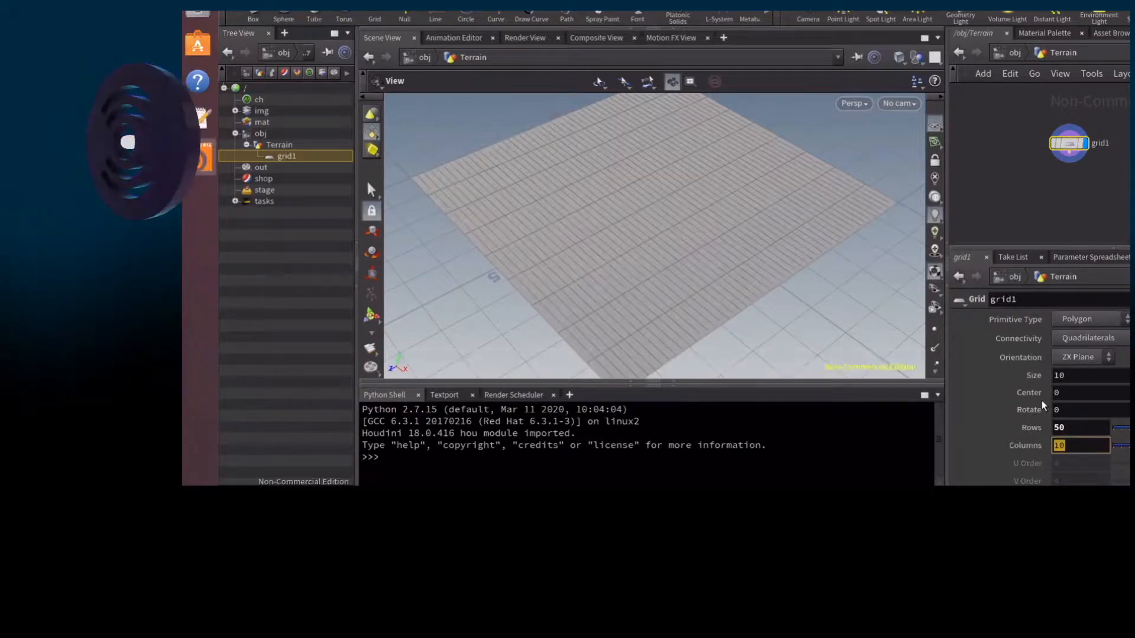
pyautogui.write('50')
pyautogui.press('Return')
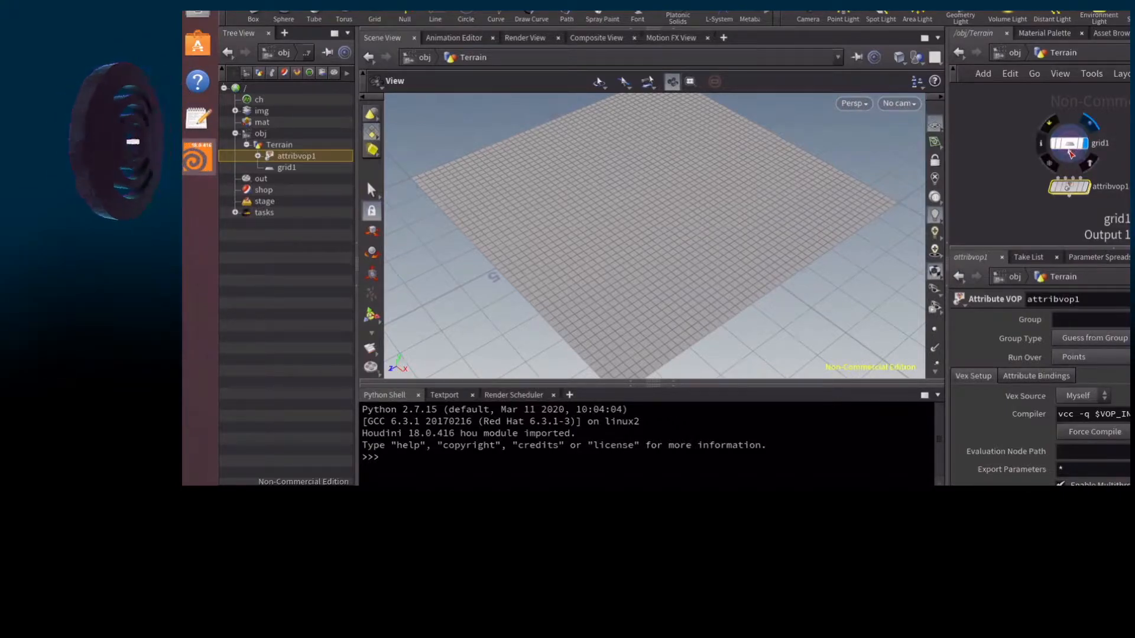
# Wire the grid's output into the Attribute VOP, display the Attribute VOP's result and rename it Terrain_noise
pyautogui.moveTo(1070, 157); pyautogui.dragTo(1062, 183)
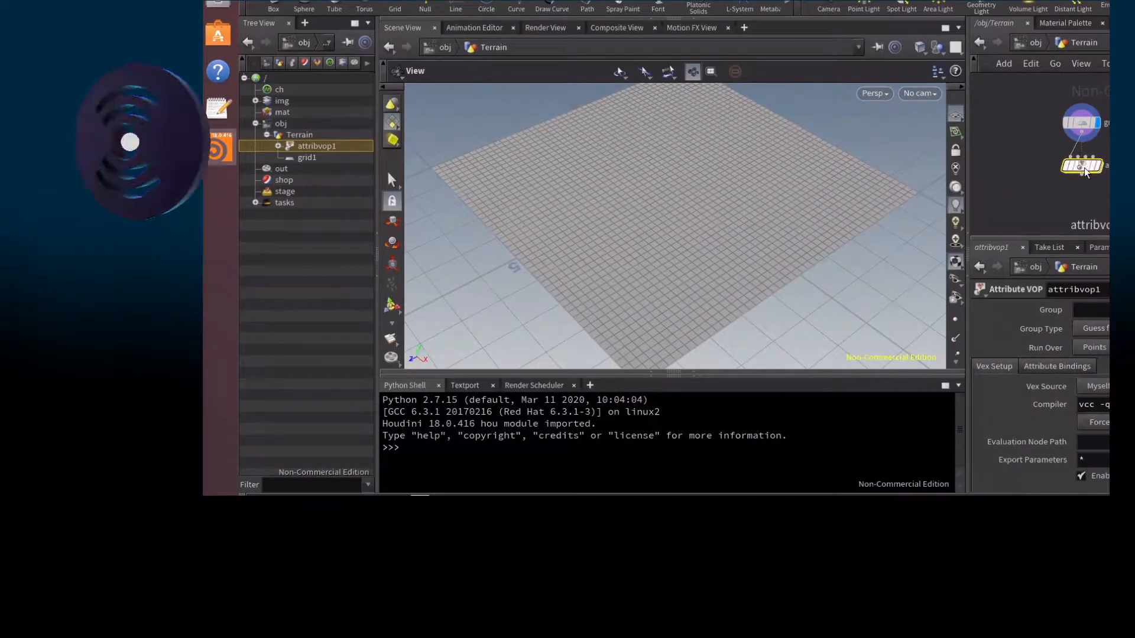
pyautogui.moveTo(1098, 172)
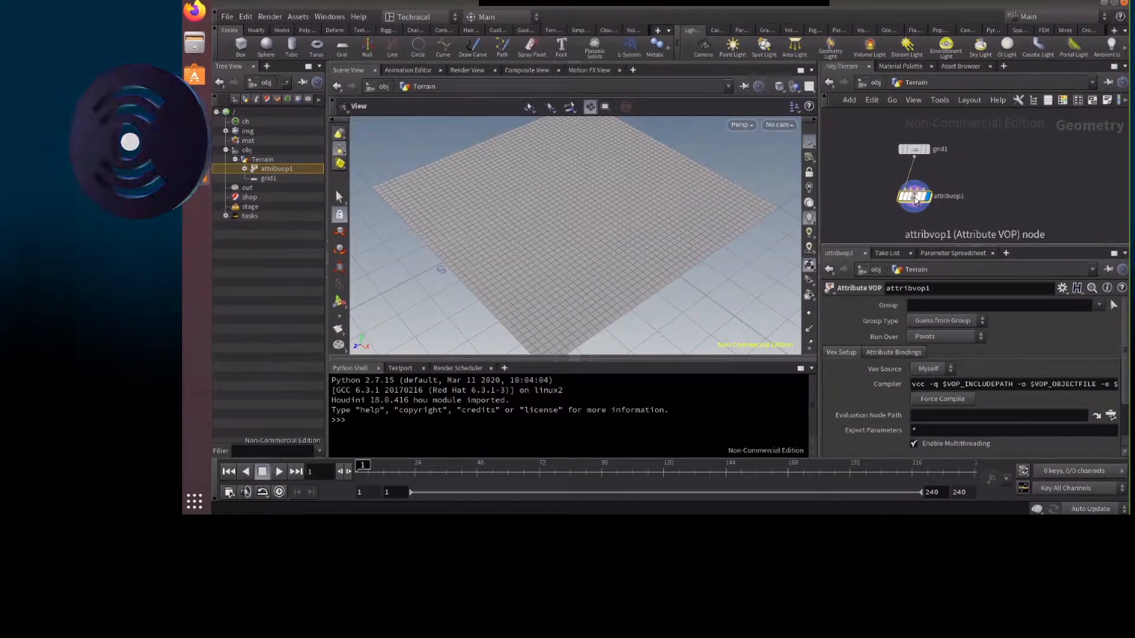
pyautogui.moveTo(915, 201)
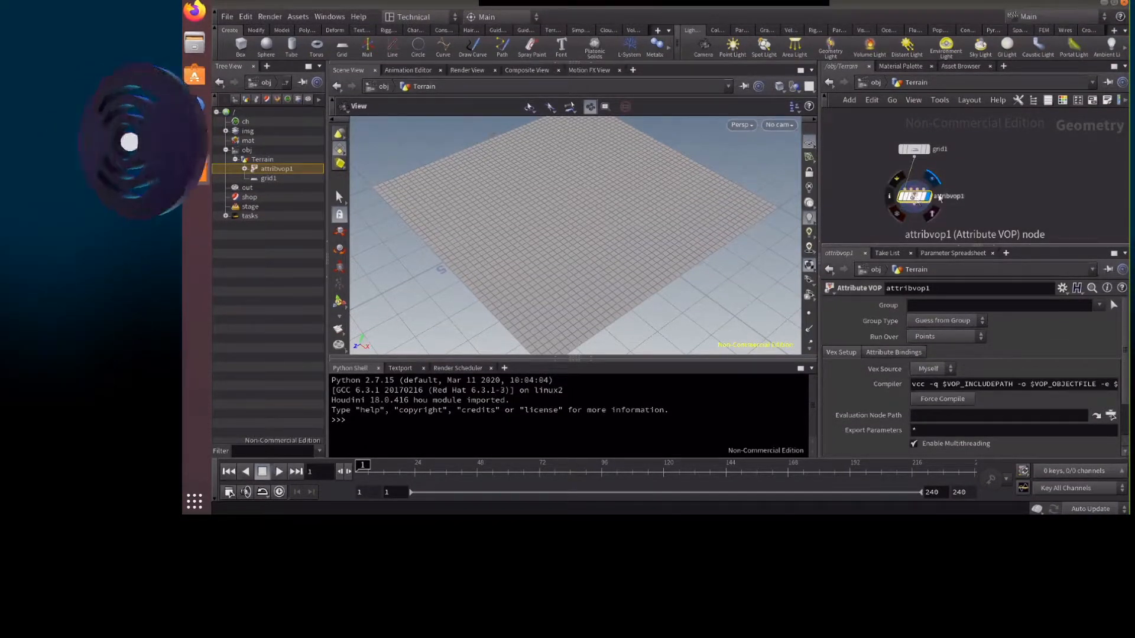
pyautogui.doubleClick(944, 196)
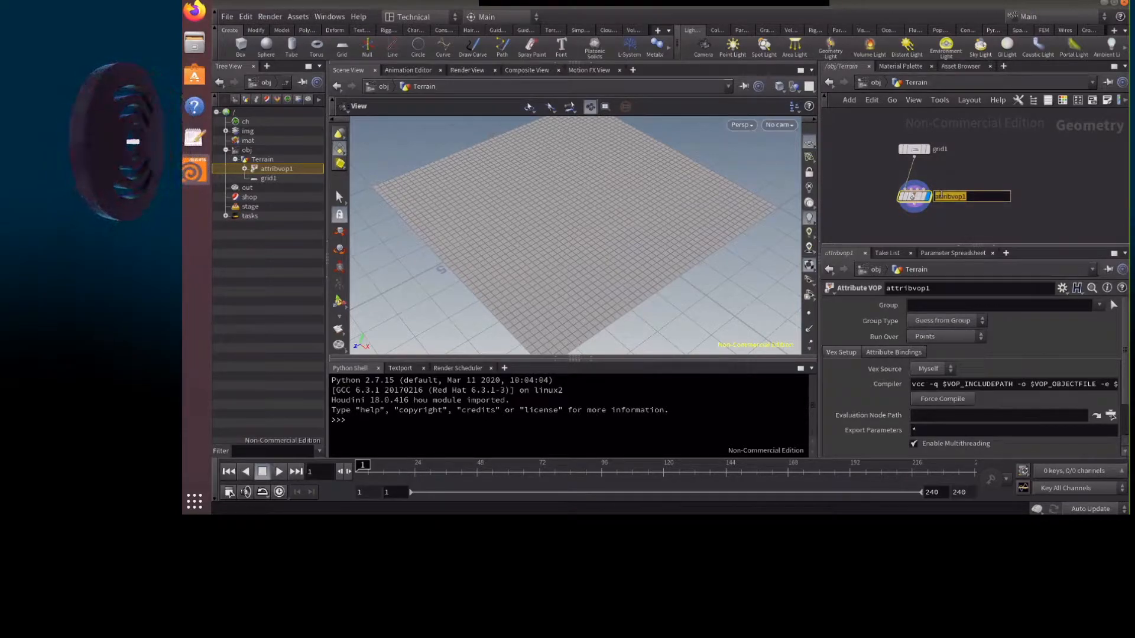
pyautogui.write('Terrain_no')
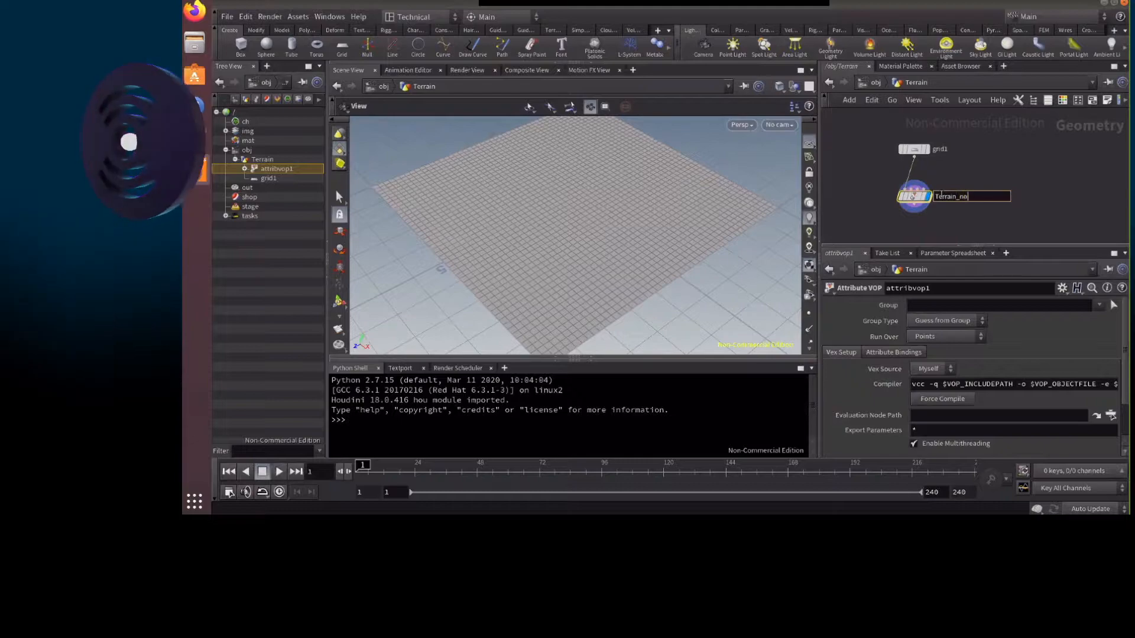
pyautogui.write('ise')
pyautogui.press('Return')
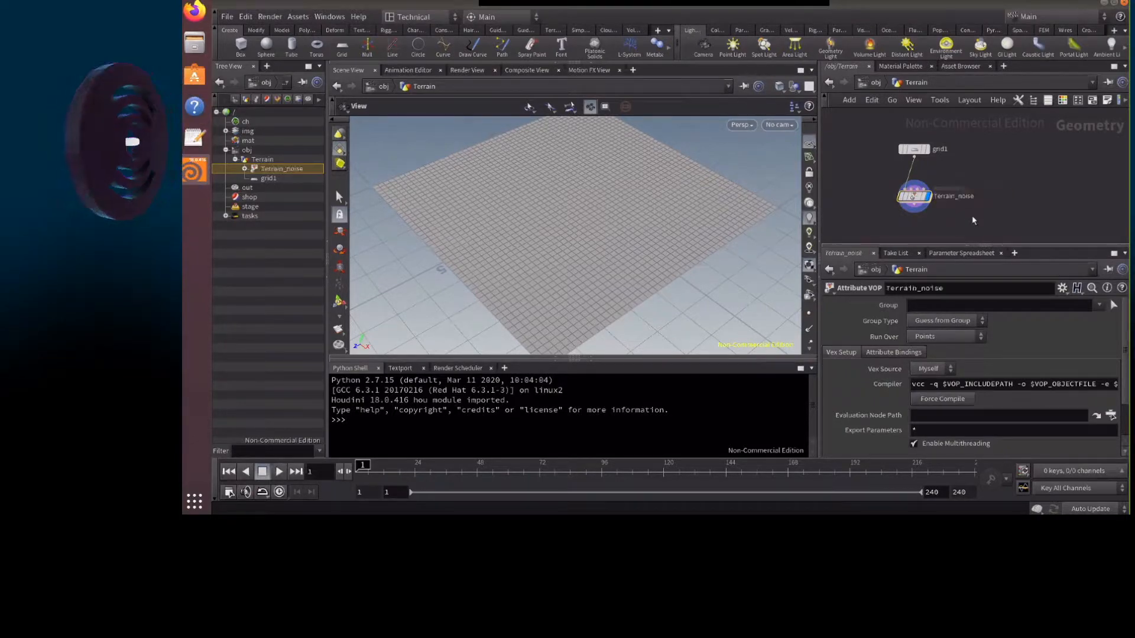
# Enter the Terrain_noise network and move the global parameters node farther away from the output node
pyautogui.moveTo(911, 200)
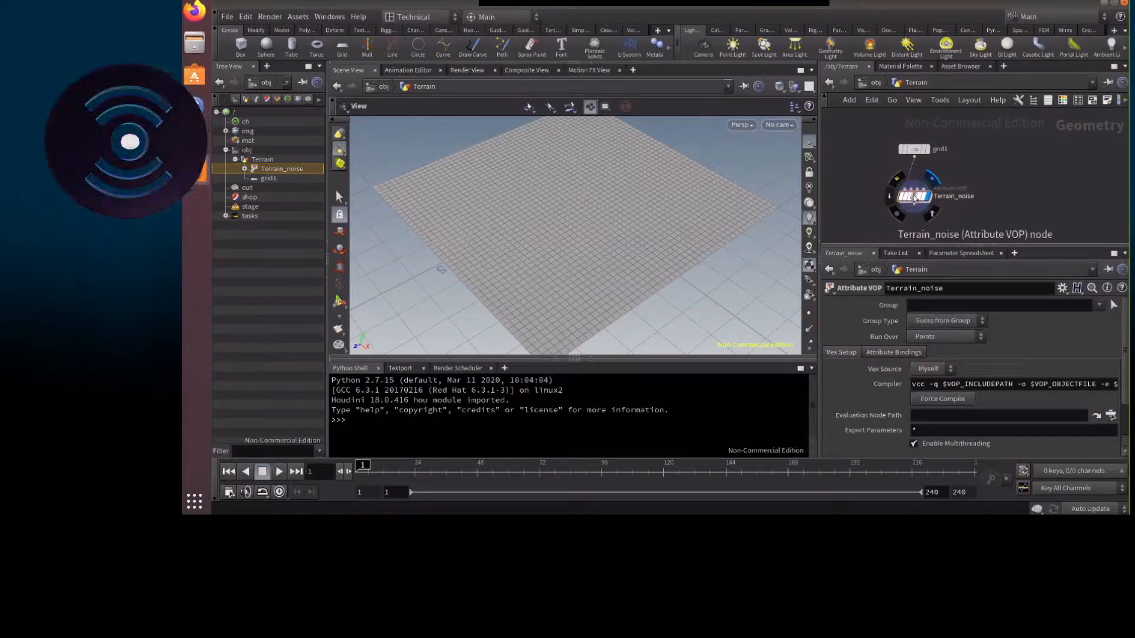
pyautogui.doubleClick(912, 200)
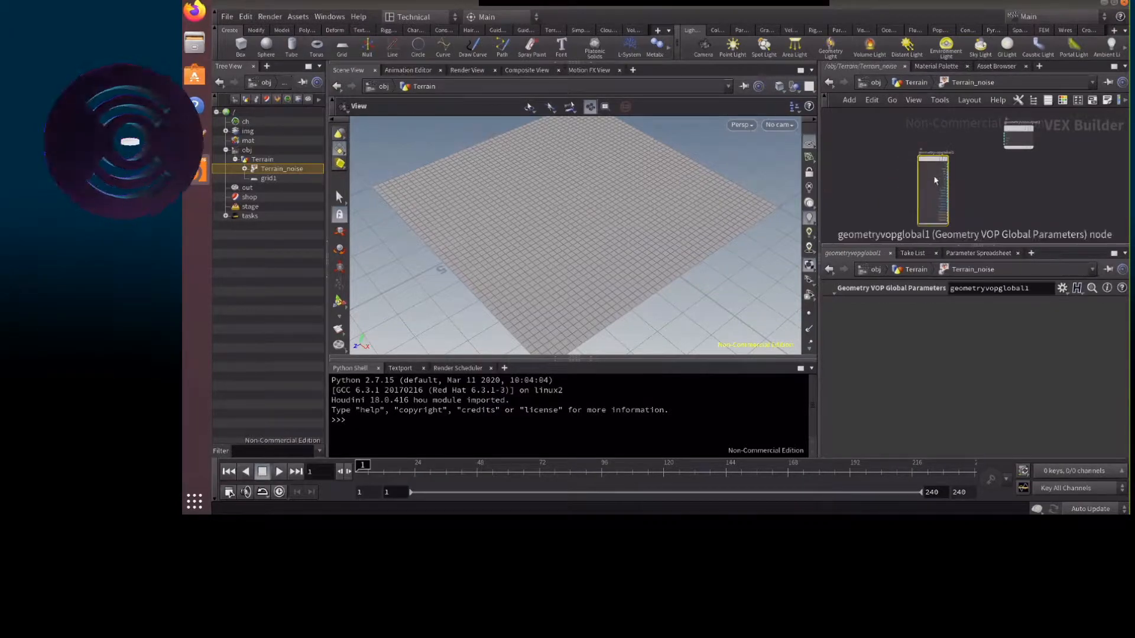
pyautogui.moveTo(934, 163); pyautogui.dragTo(884, 143)
# Return to the Terrain network and turn on point display for the grid in the viewport
pyautogui.click(922, 83)
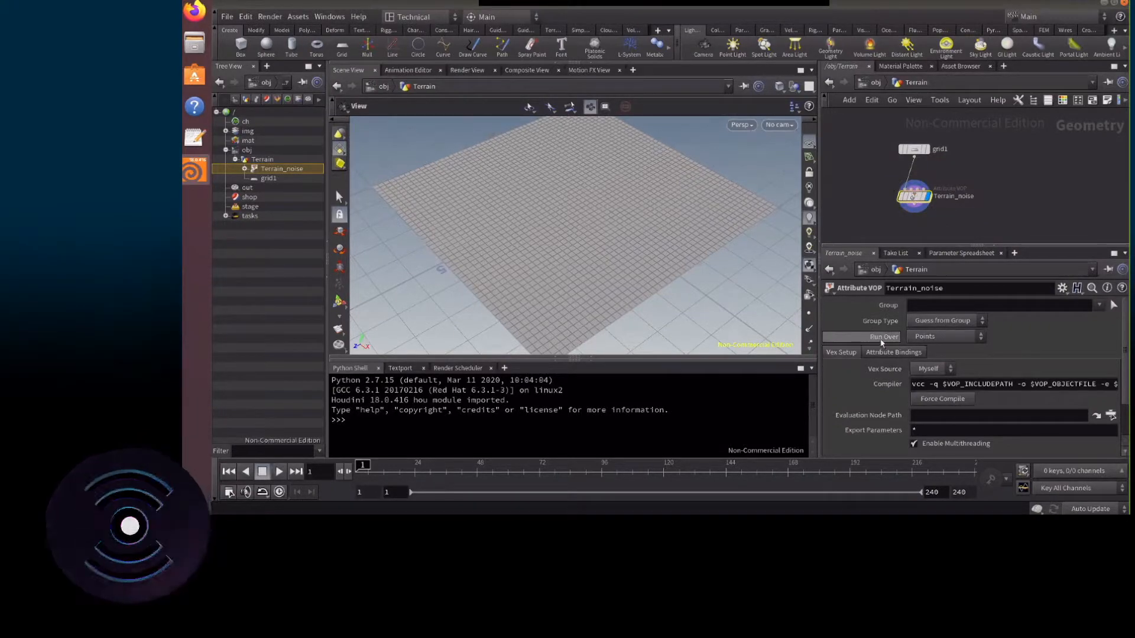
pyautogui.click(808, 313)
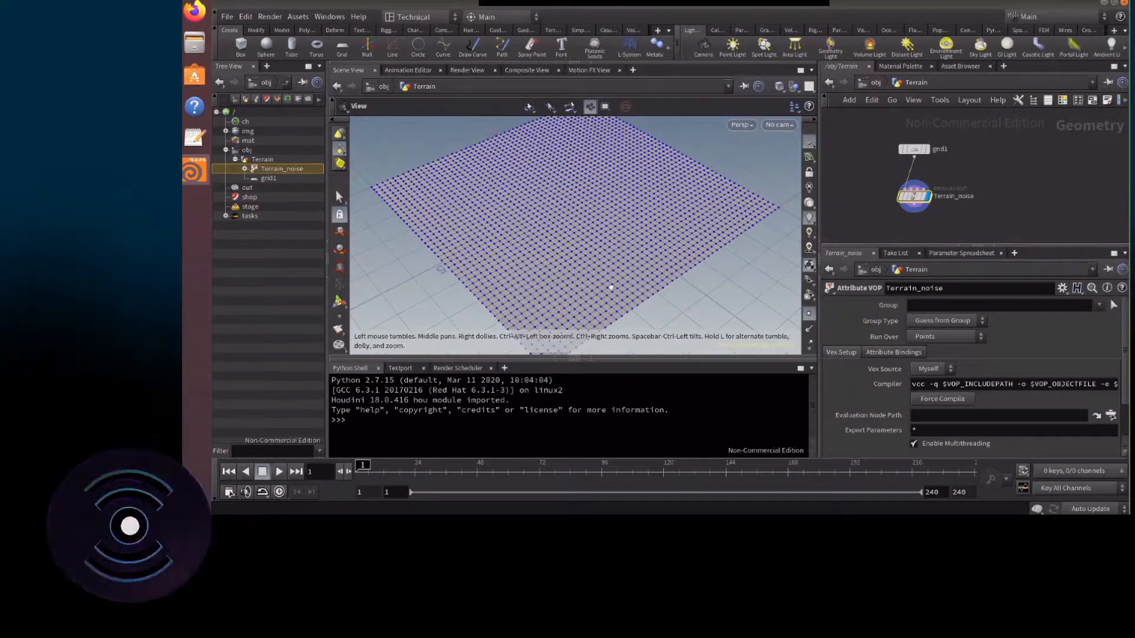
pyautogui.moveTo(615, 289); pyautogui.dragTo(746, 234)
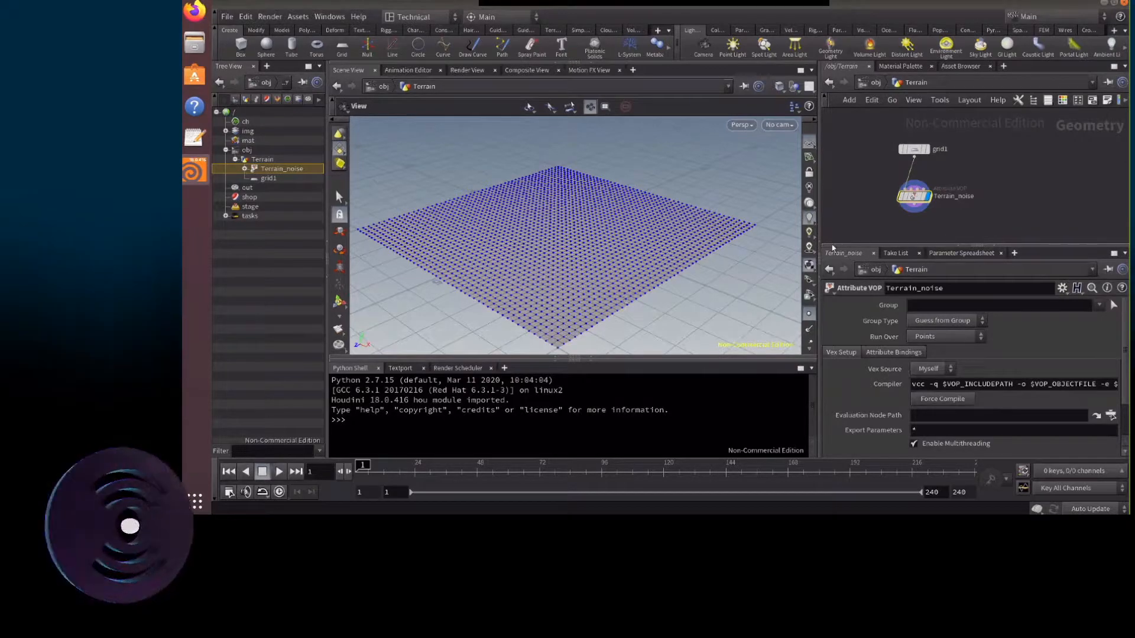
# Enter the Terrain_noise network and insert a Displace Along Normal node on the P wire between the global parameters and output nodes
pyautogui.doubleClick(913, 196)
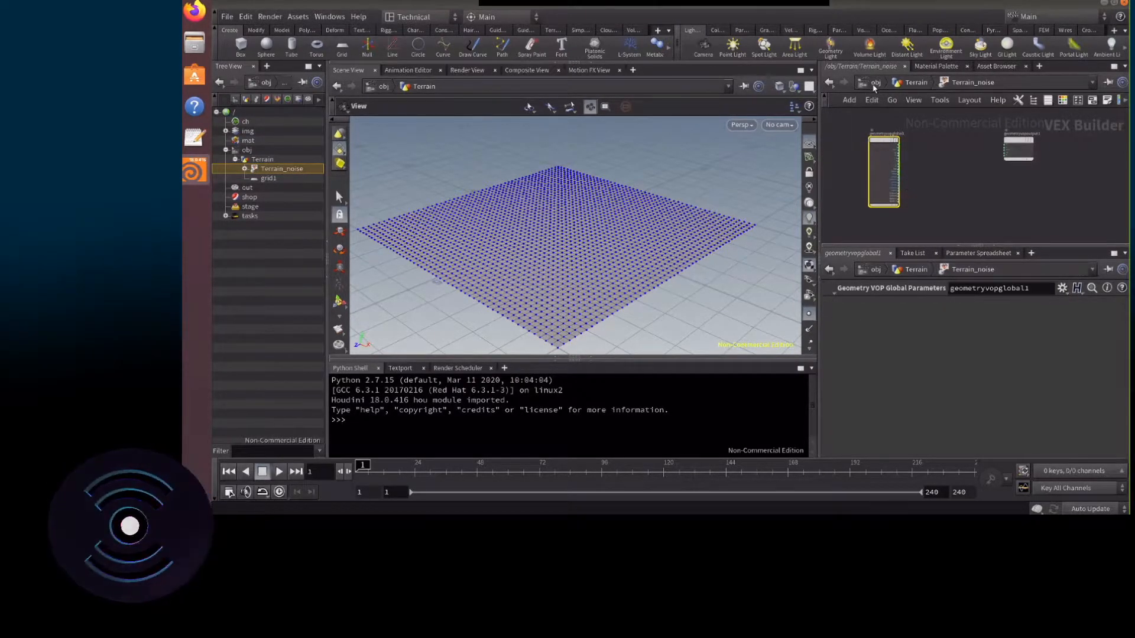
pyautogui.scroll(3, 945, 136)
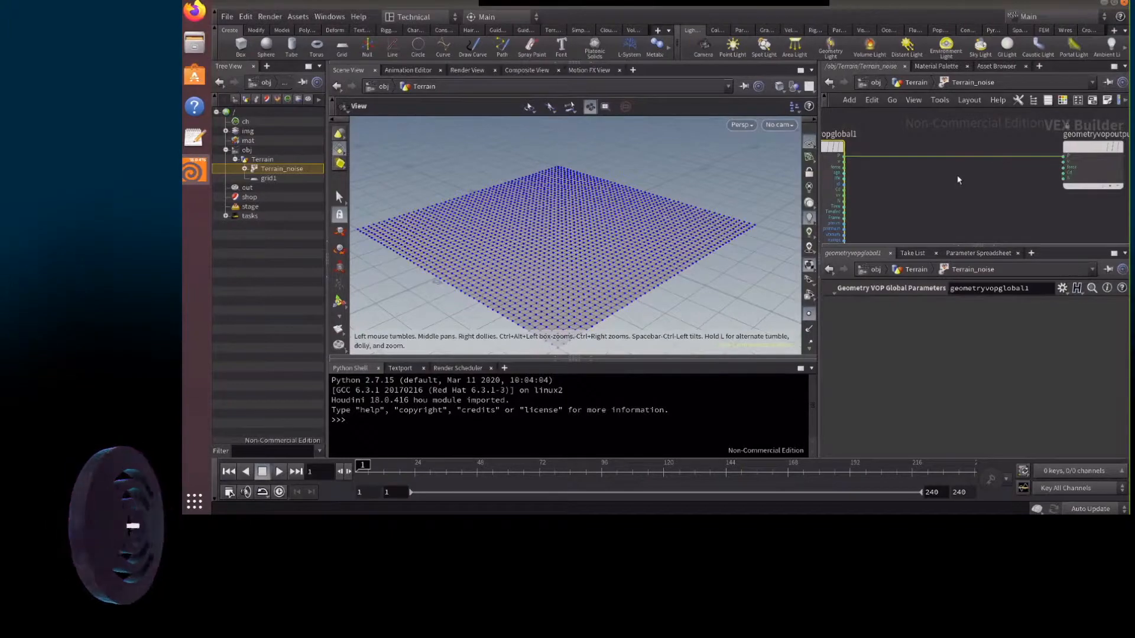
pyautogui.press('Tab')
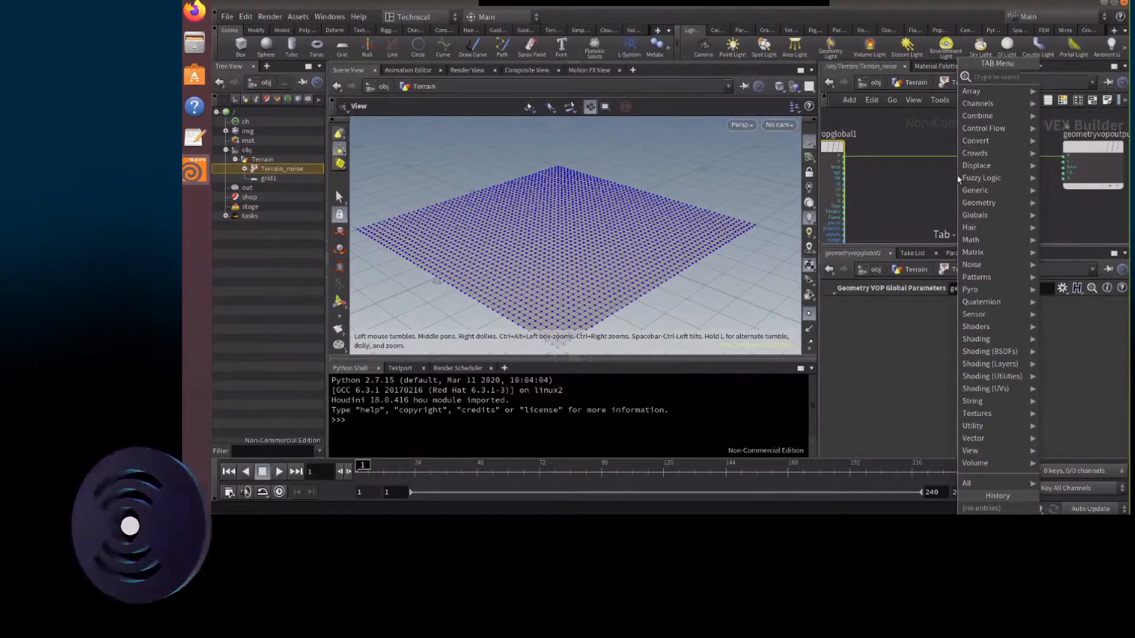
pyautogui.click(934, 199)
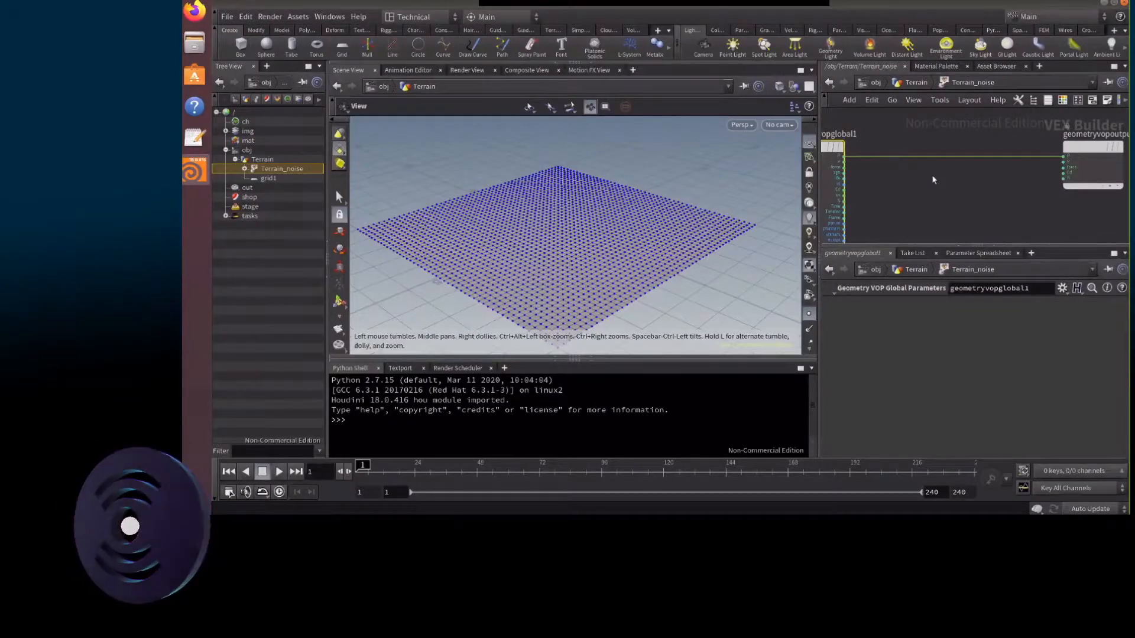
pyautogui.press('Tab')
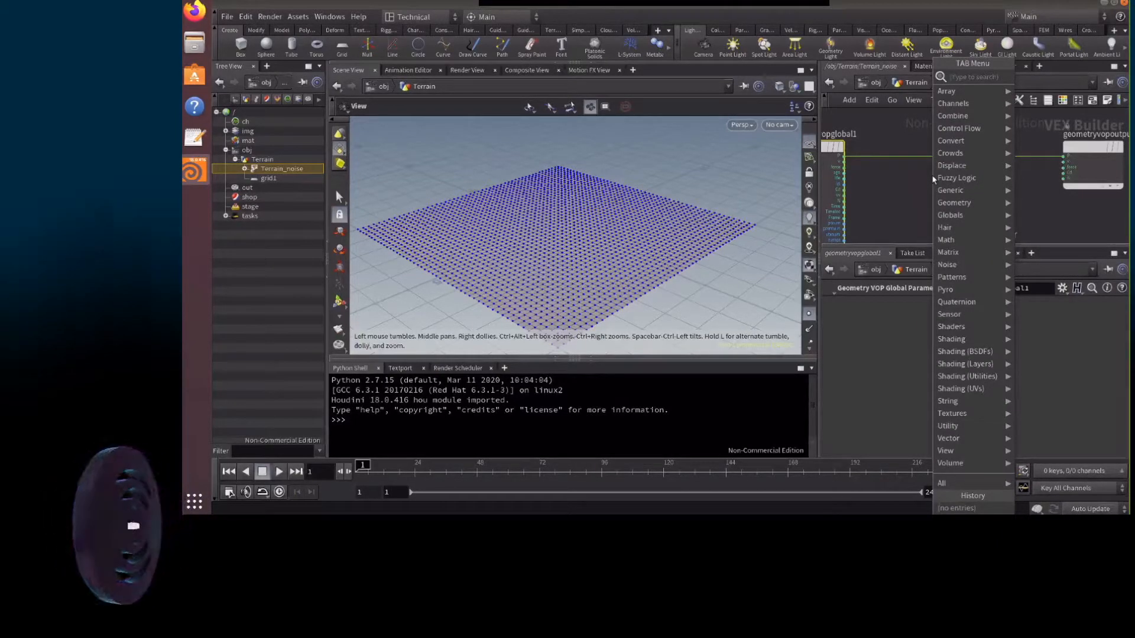
pyautogui.write('nor')
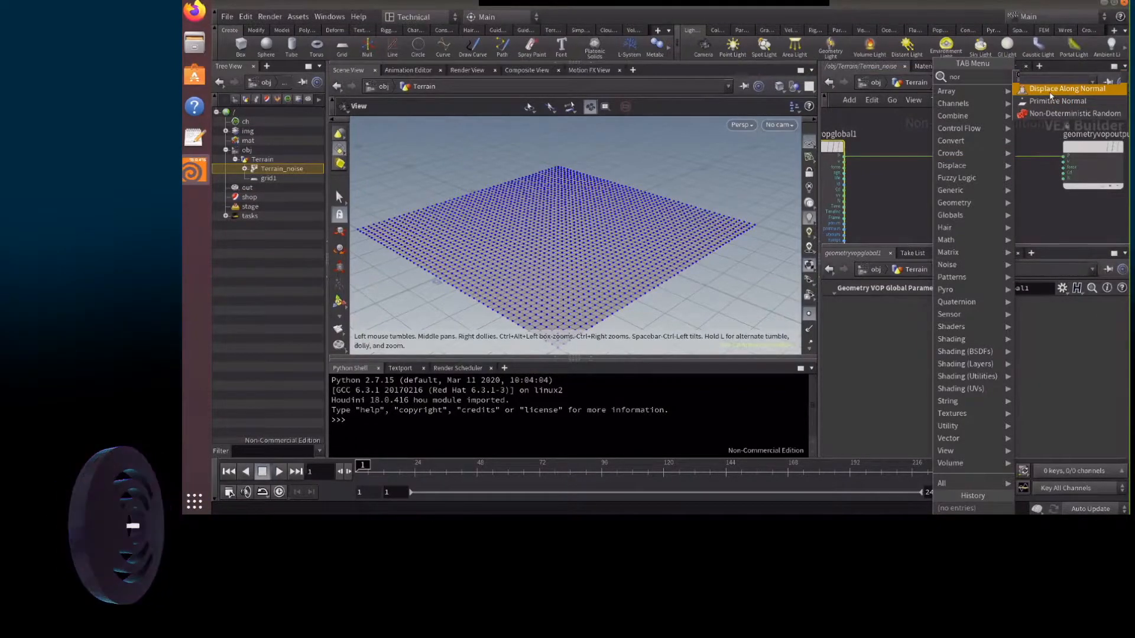
pyautogui.click(1049, 89)
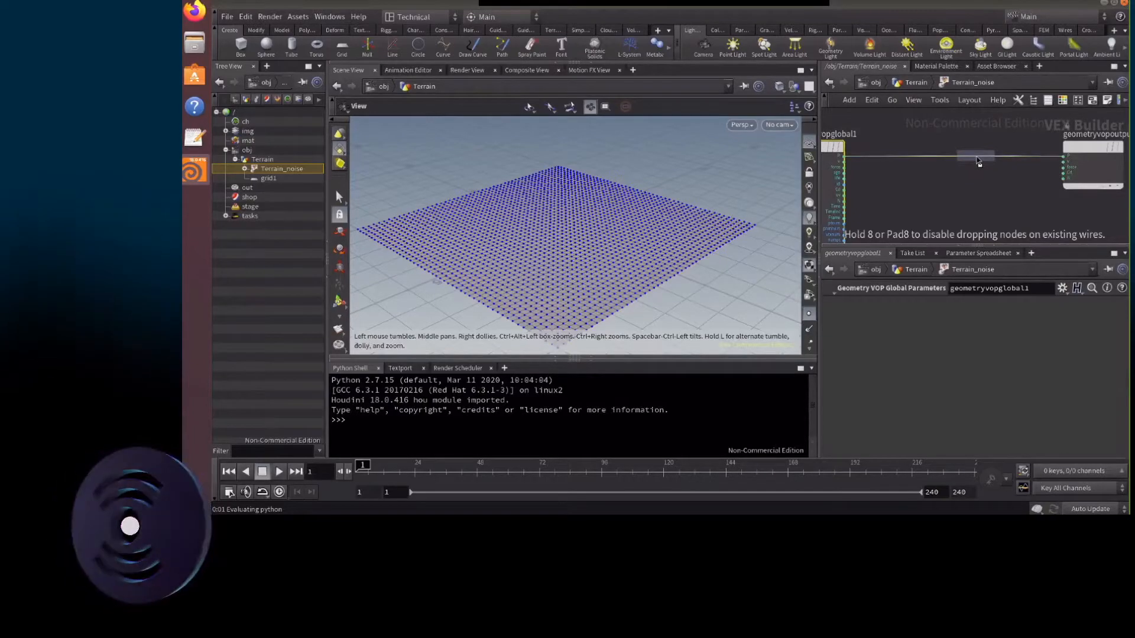
pyautogui.click(978, 161)
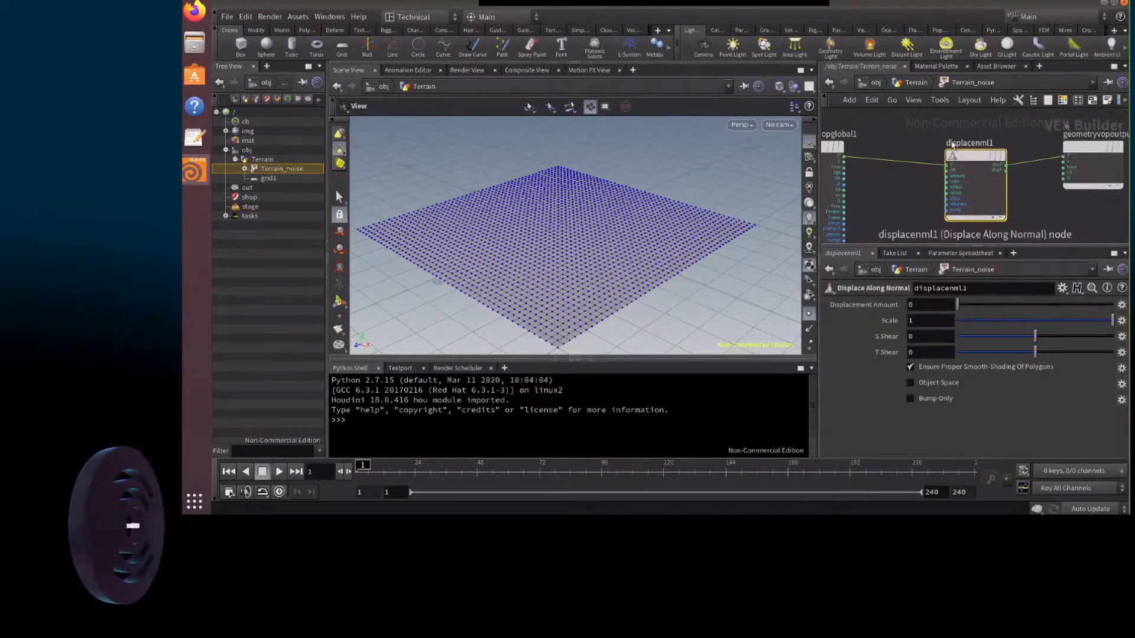
# Turn off point display in the viewport and move the Displace Along Normal node closer to the output node
pyautogui.click(808, 317)
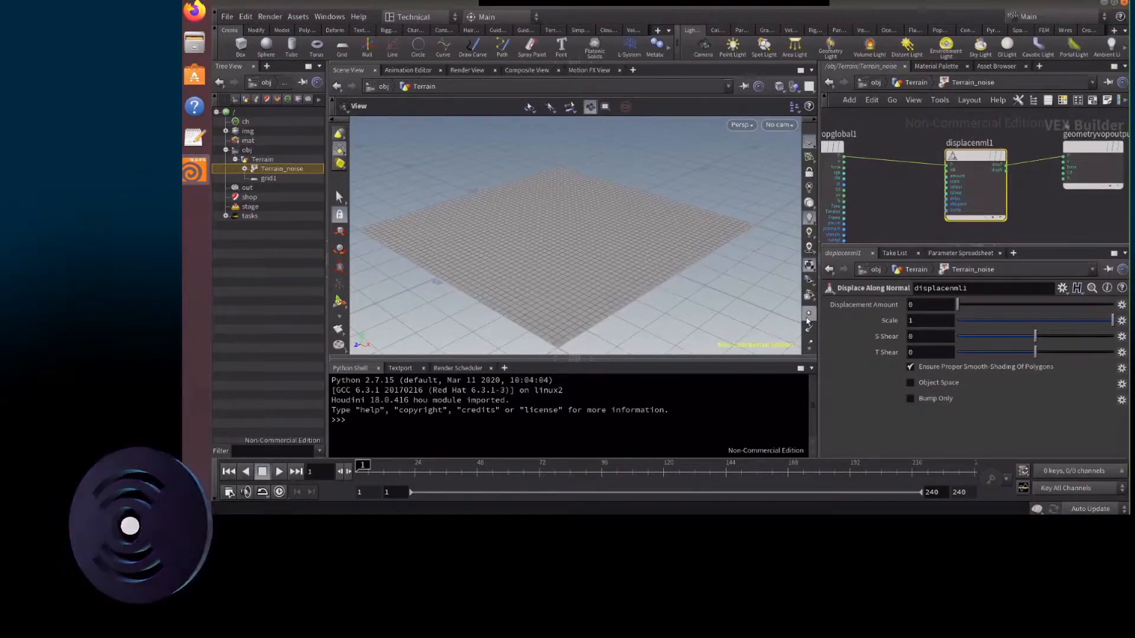
pyautogui.moveTo(971, 155)
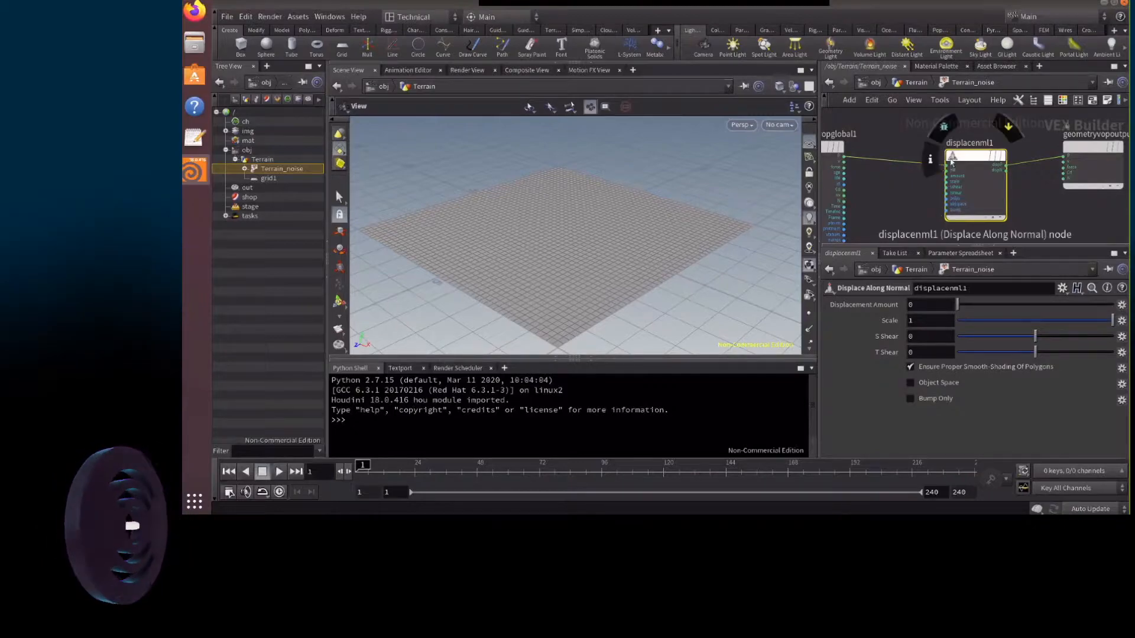
pyautogui.moveTo(961, 161); pyautogui.dragTo(975, 153)
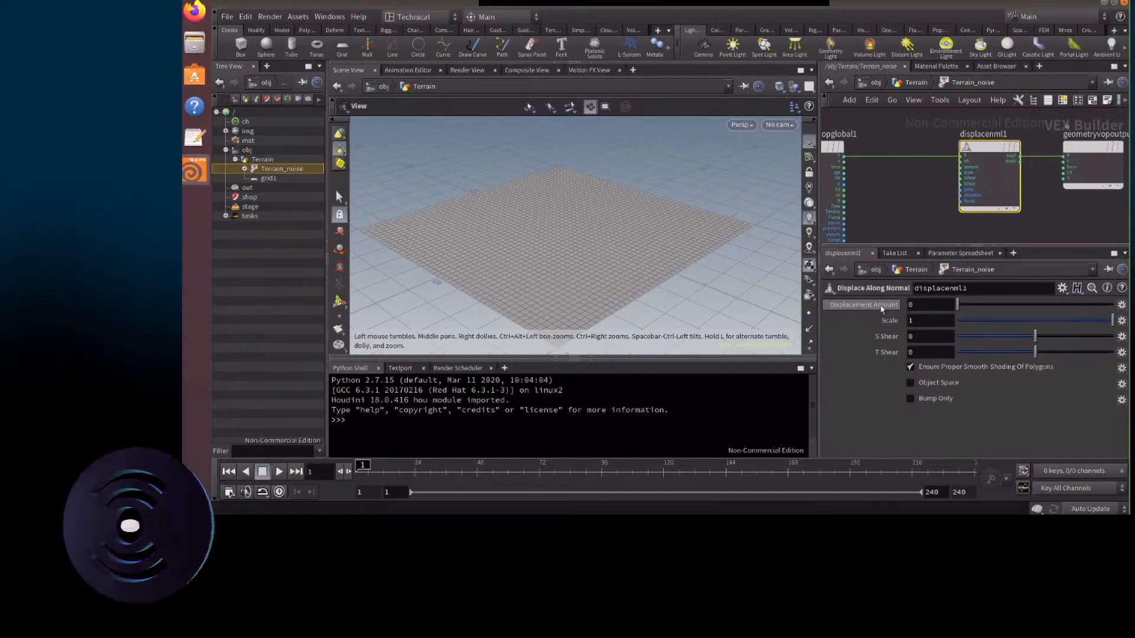
pyautogui.moveTo(960, 305)
pyautogui.mouseDown()
pyautogui.moveTo(1070, 300)
pyautogui.moveTo(957, 304)
pyautogui.mouseUp()
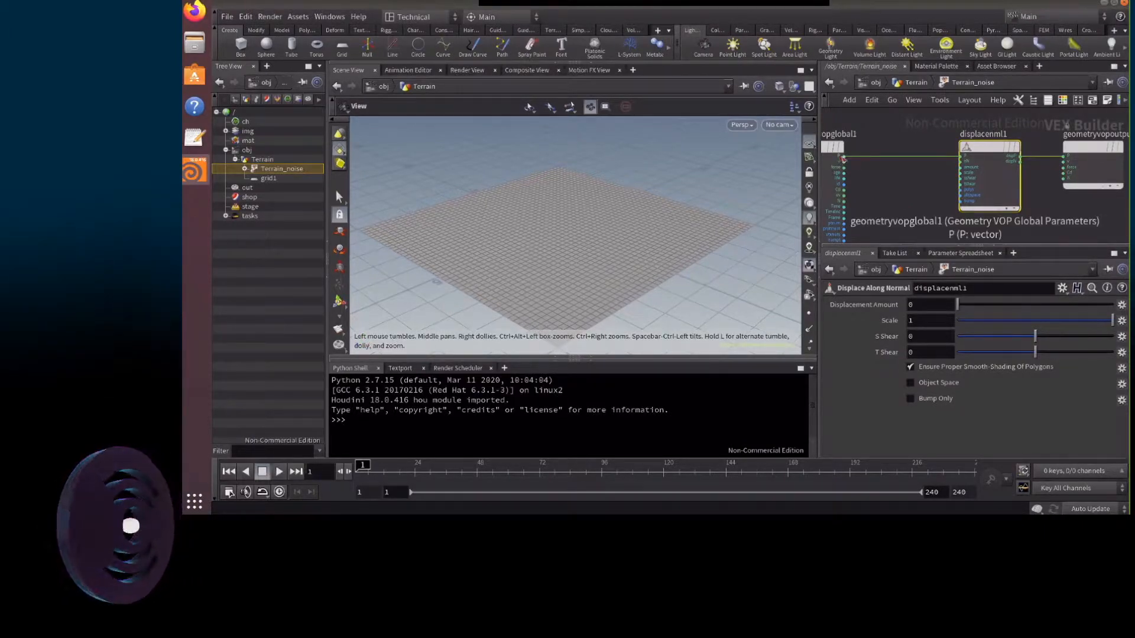
# Add an Anti-Aliased Noise node fed by the global P output and wire its noise into the Displace Along Normal node's Scale input
pyautogui.moveTo(845, 159); pyautogui.dragTo(873, 200)
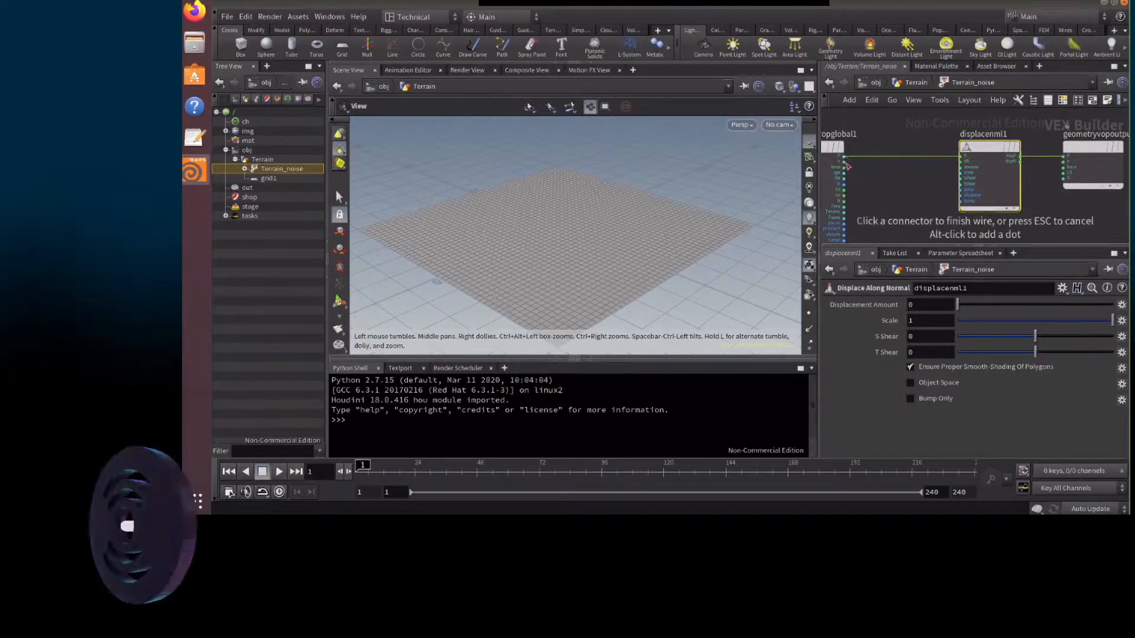
pyautogui.press('Tab')
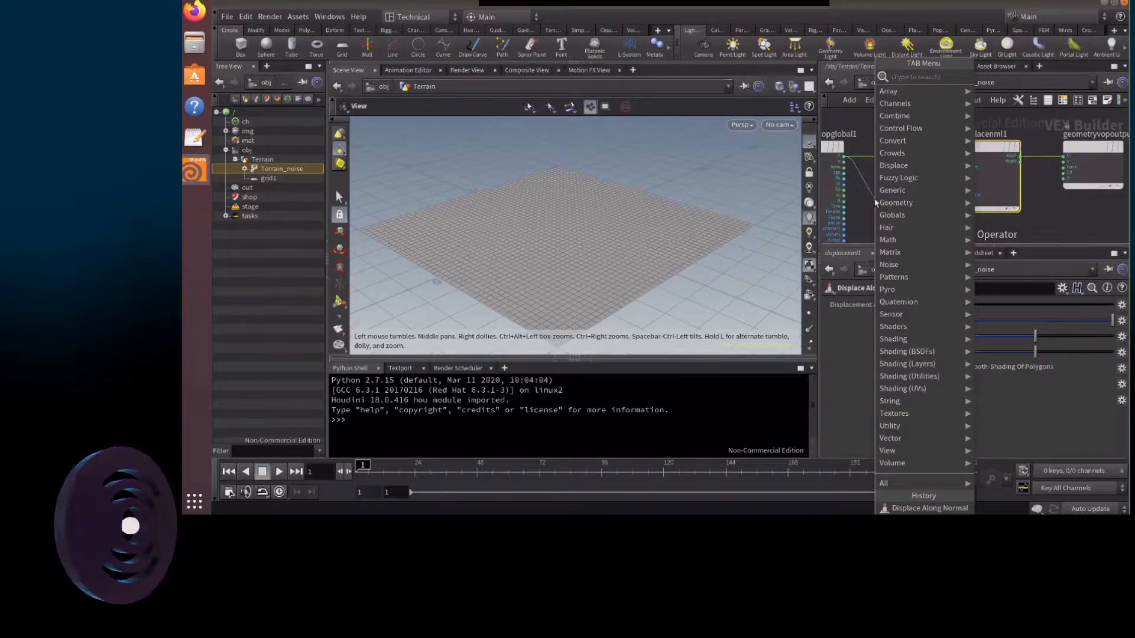
pyautogui.write('nois')
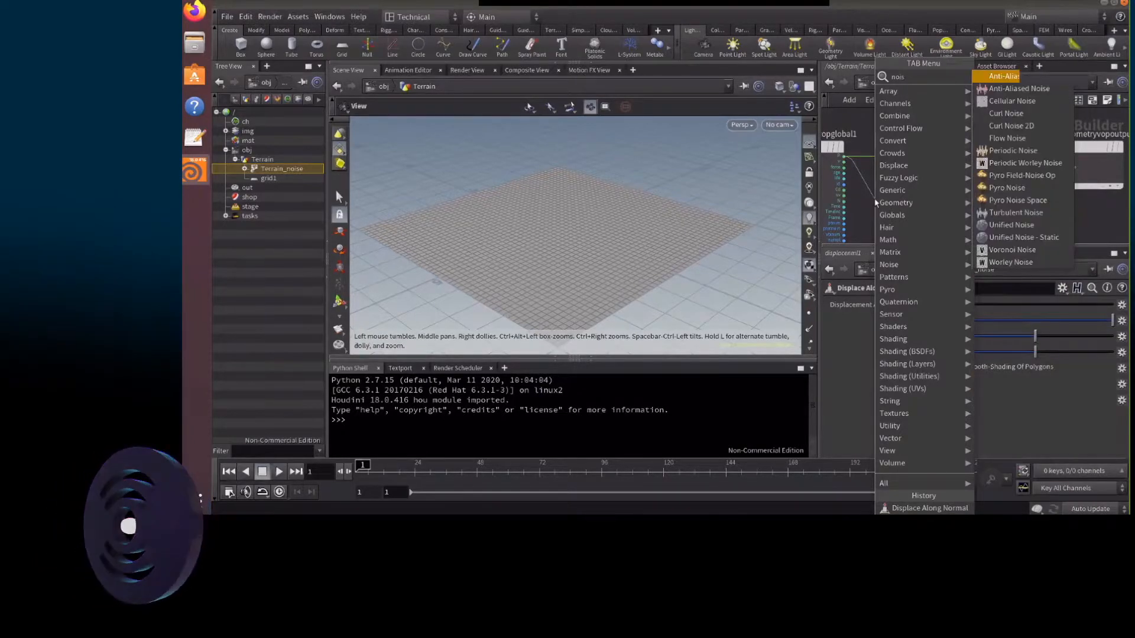
pyautogui.click(1012, 90)
pyautogui.click(922, 194)
pyautogui.moveTo(913, 195); pyautogui.dragTo(964, 176)
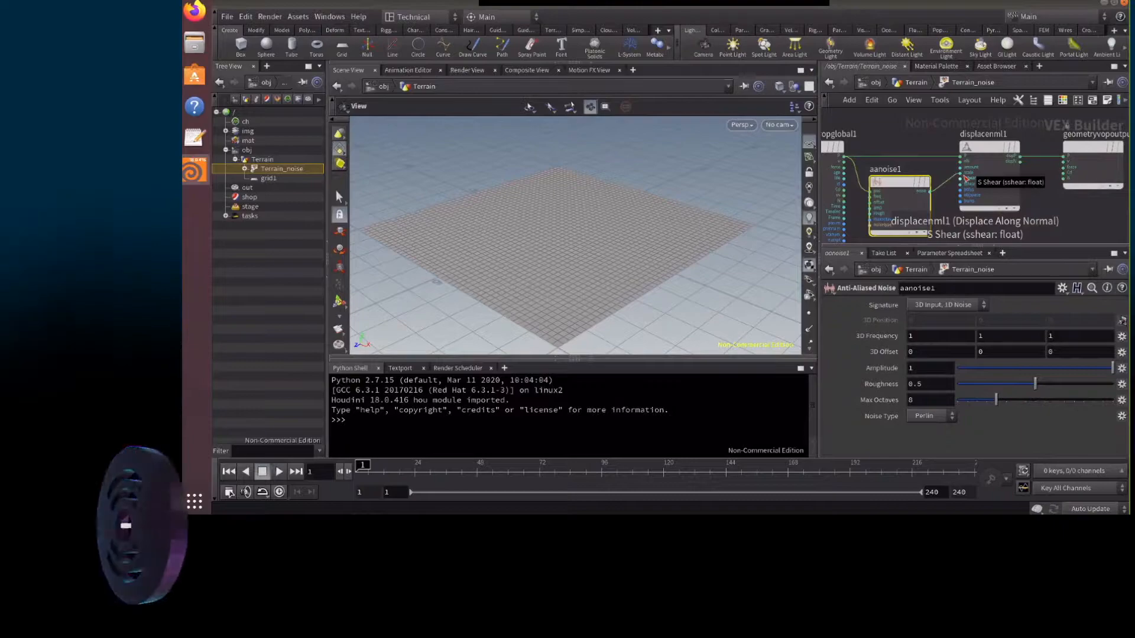
# Set the Displace Along Normal node's Displacement Amount to 1 and inspect the displaced terrain up close
pyautogui.click(975, 145)
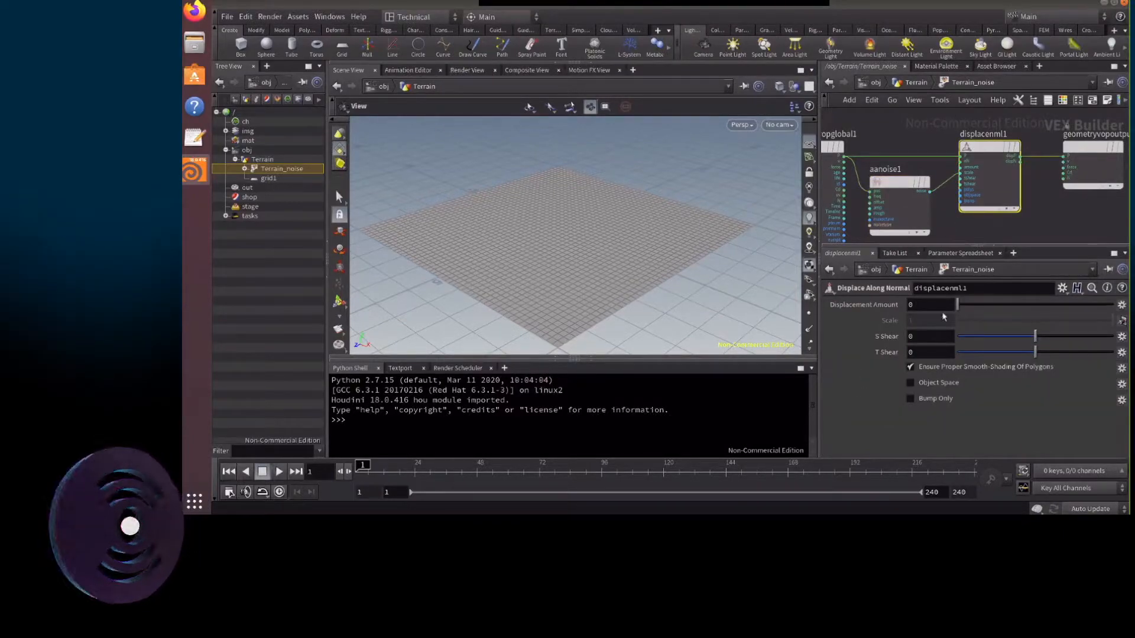
pyautogui.moveTo(958, 304); pyautogui.dragTo(1113, 304)
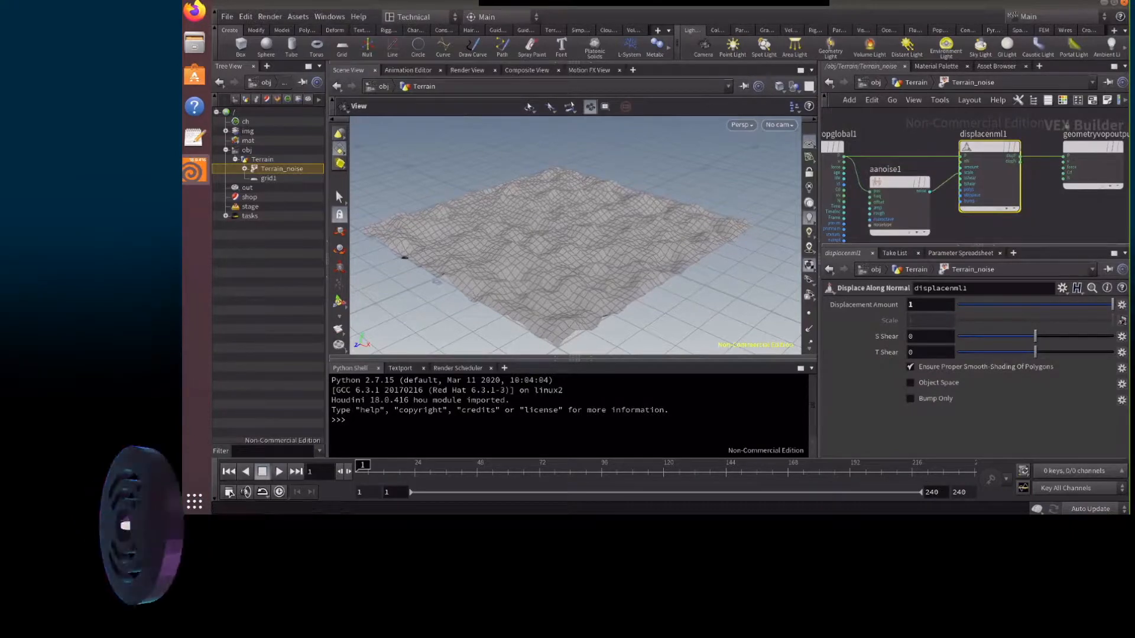
pyautogui.moveTo(536, 211); pyautogui.dragTo(717, 218)
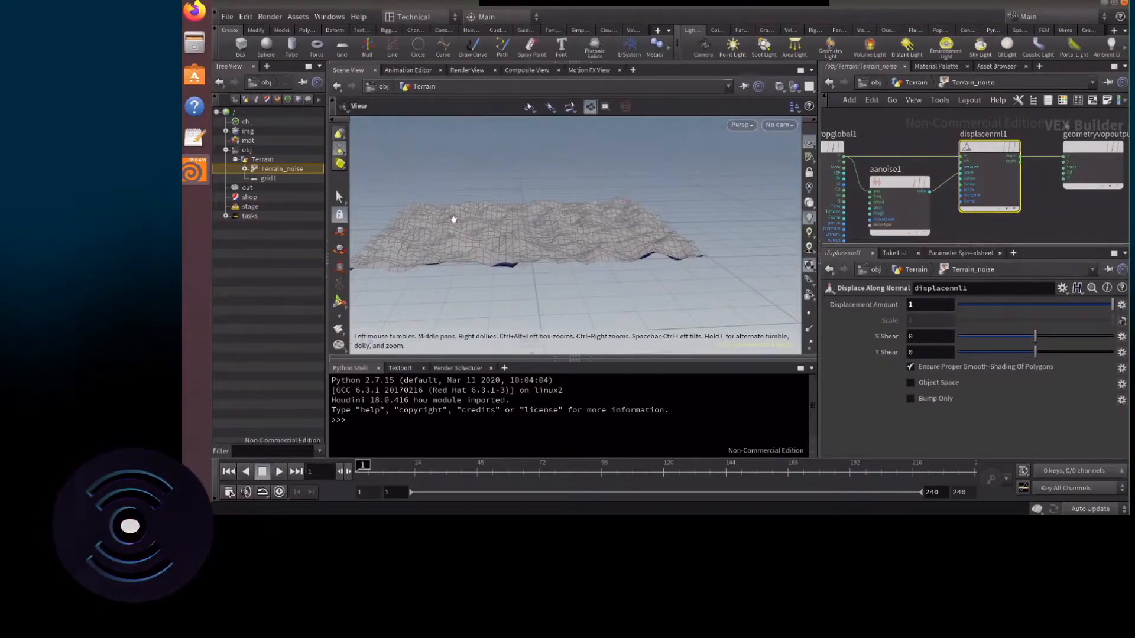
pyautogui.moveTo(453, 219); pyautogui.dragTo(650, 260)
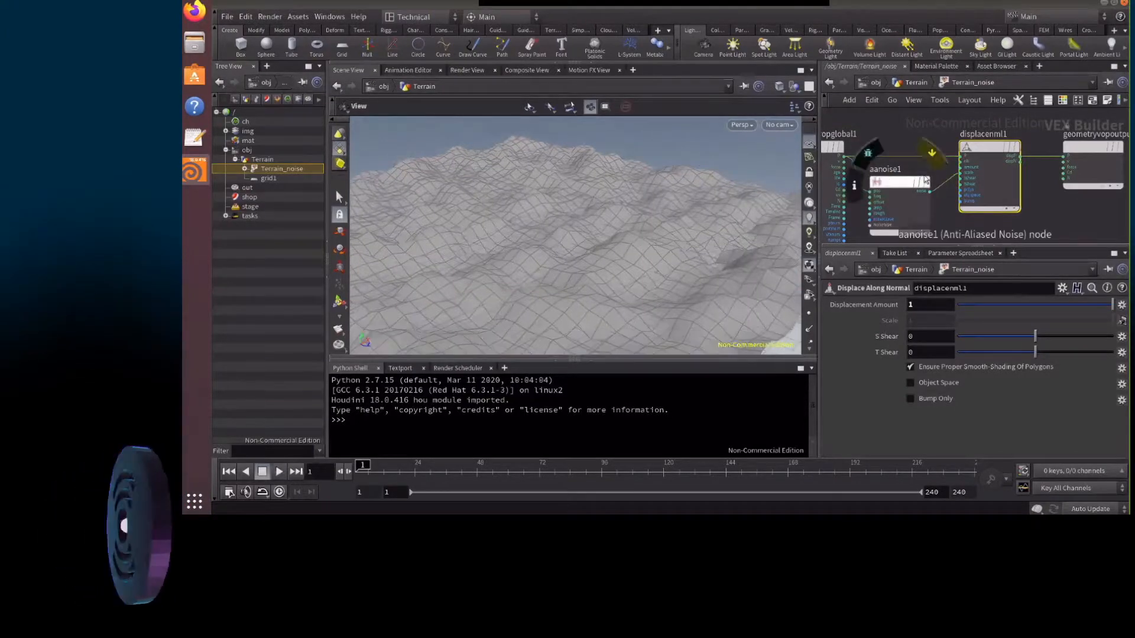
# Promote the Anti-Aliased Noise node's 3D Frequency as a parameter of the Terrain_noise Attribute VOP
pyautogui.click(888, 185)
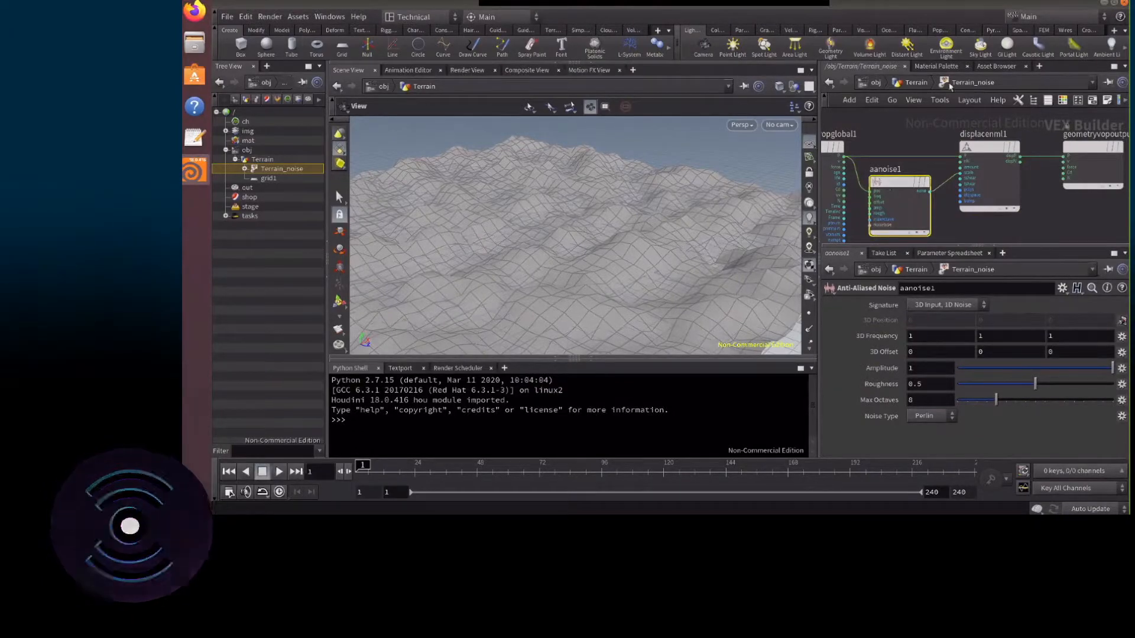
pyautogui.click(923, 83)
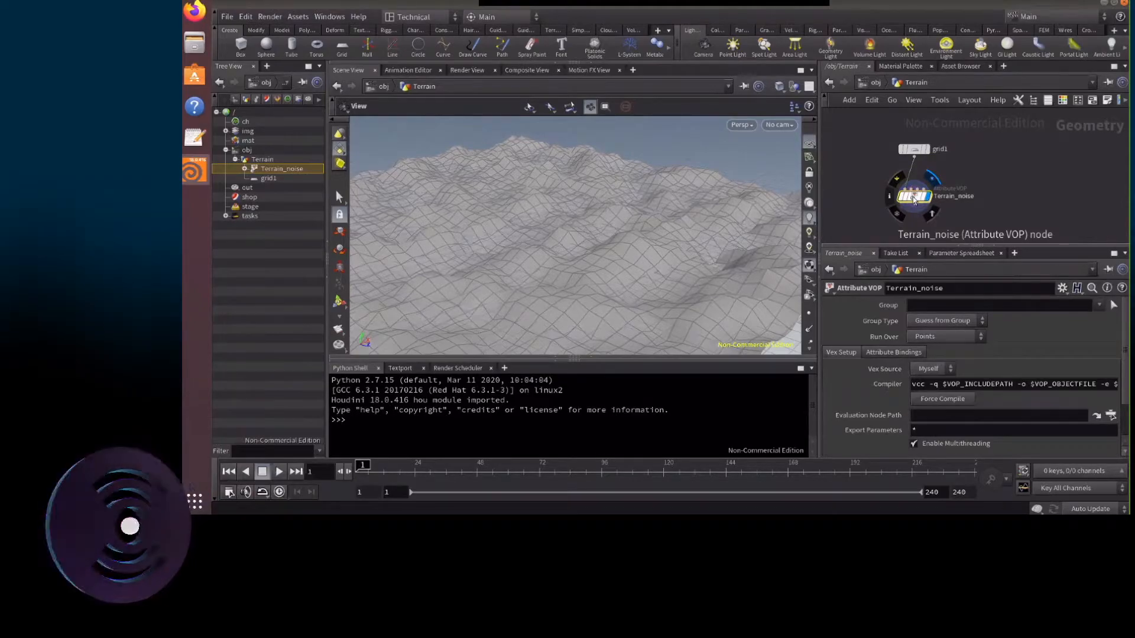
pyautogui.doubleClick(914, 199)
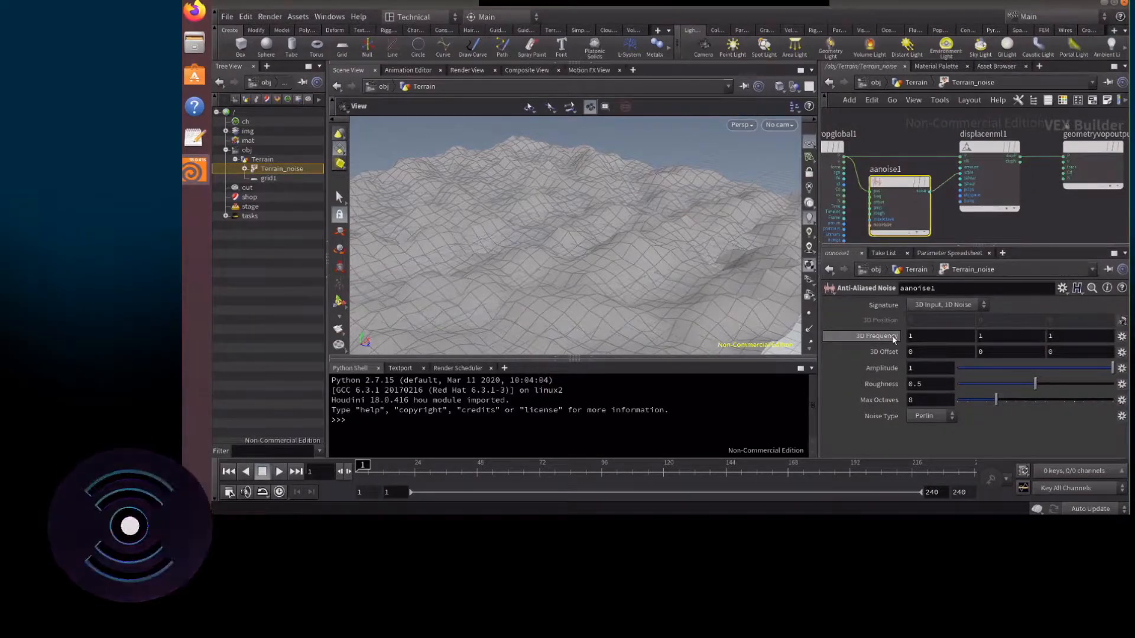
pyautogui.moveTo(893, 337)
pyautogui.mouseDown(button='middle')
pyautogui.moveTo(880, 335)
pyautogui.moveTo(875, 304)
pyautogui.moveTo(884, 306)
pyautogui.moveTo(867, 310)
pyautogui.moveTo(879, 313)
pyautogui.moveTo(879, 333)
pyautogui.moveTo(921, 350)
pyautogui.moveTo(886, 346)
pyautogui.moveTo(818, 376)
pyautogui.moveTo(904, 338)
pyautogui.mouseUp(button='middle')
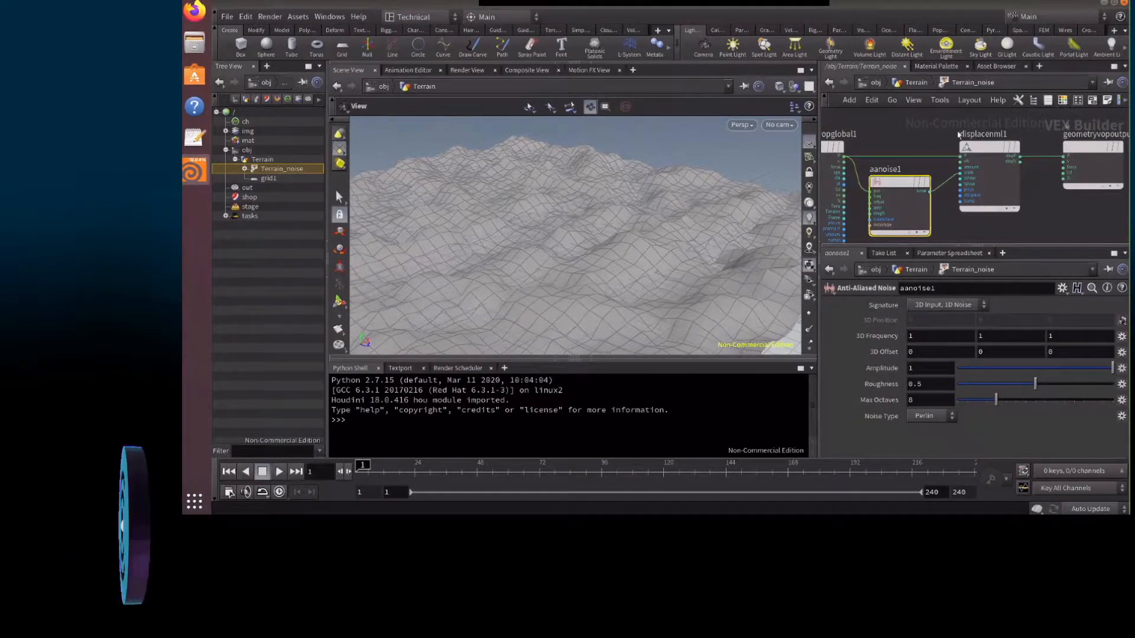
pyautogui.click(1121, 336)
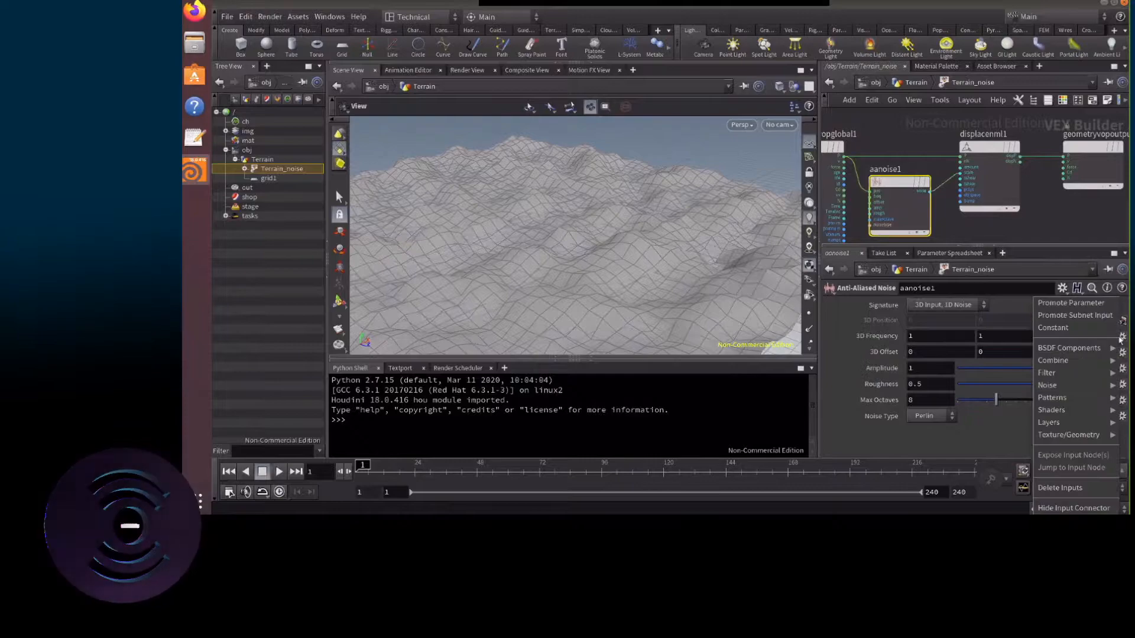
pyautogui.click(1067, 300)
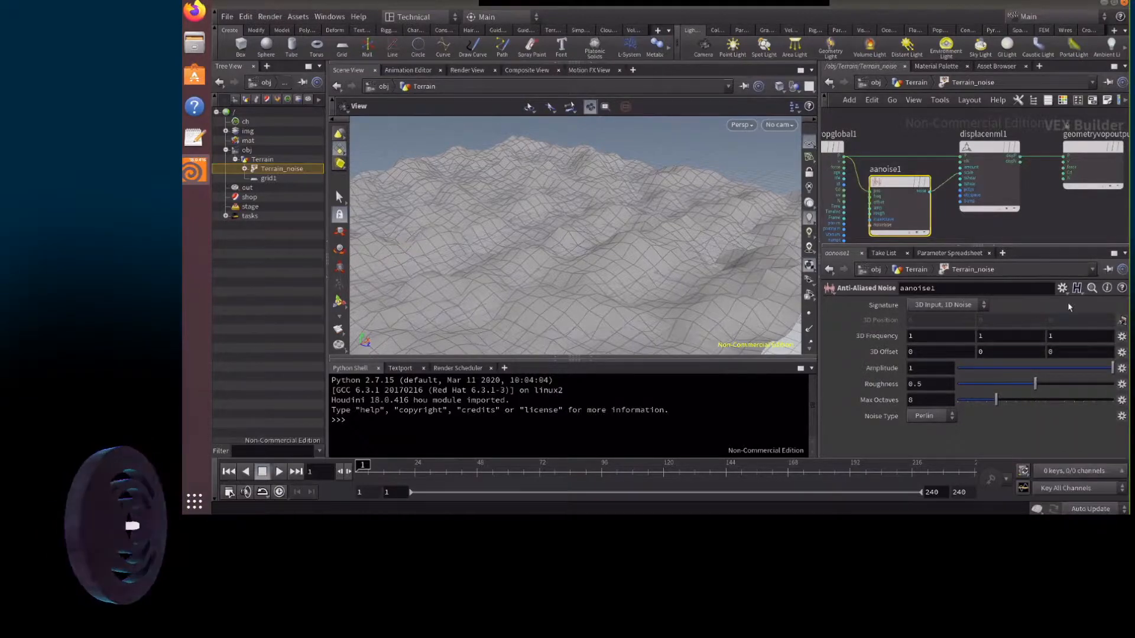
# Label the promoted freq parameter "Frequency Larg" and change its type to Float (float)
pyautogui.click(864, 198)
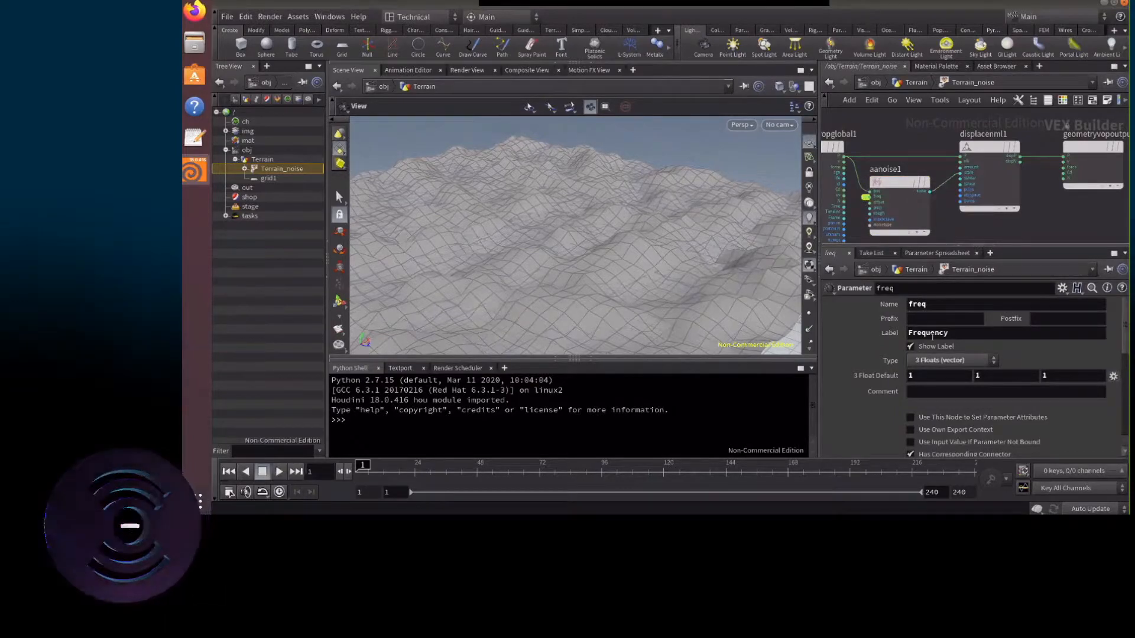
pyautogui.click(952, 333)
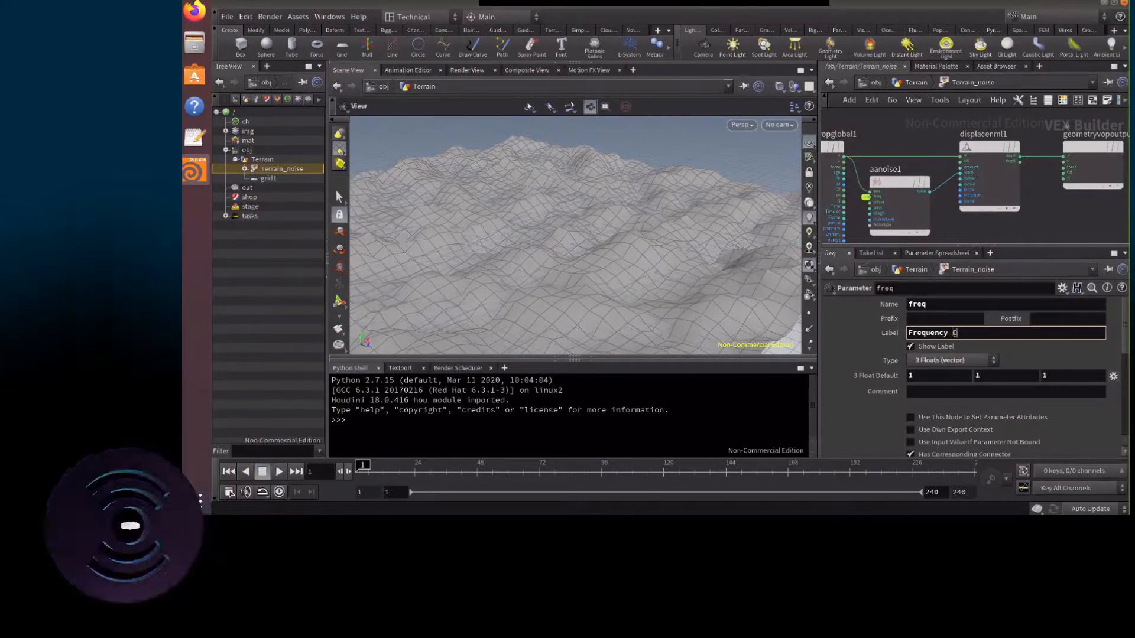
pyautogui.write('Larg')
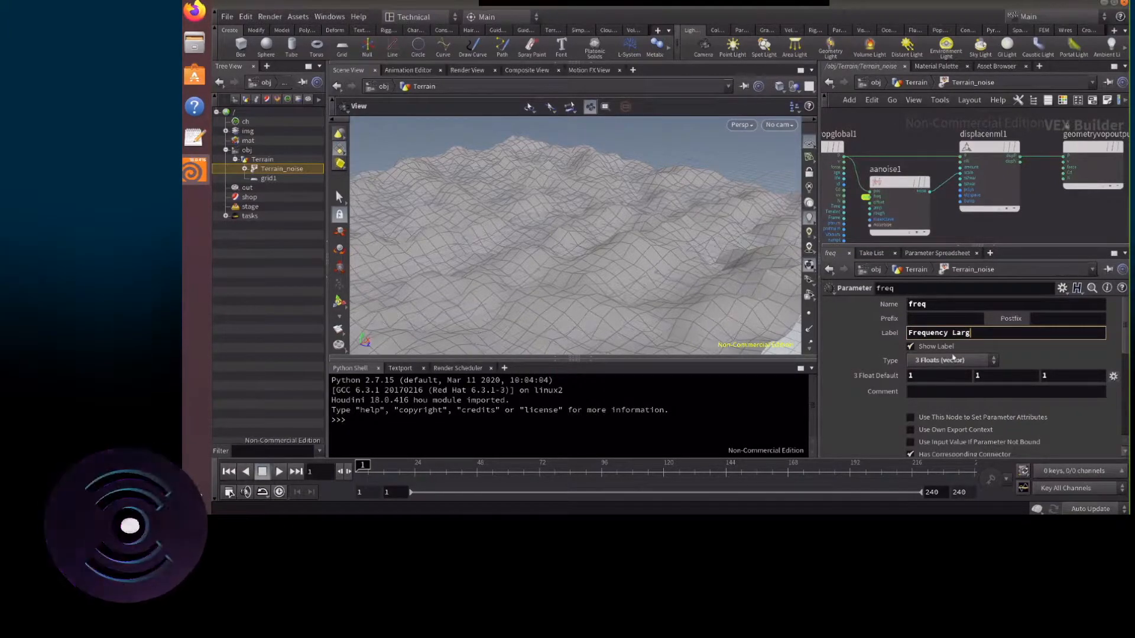
pyautogui.click(946, 361)
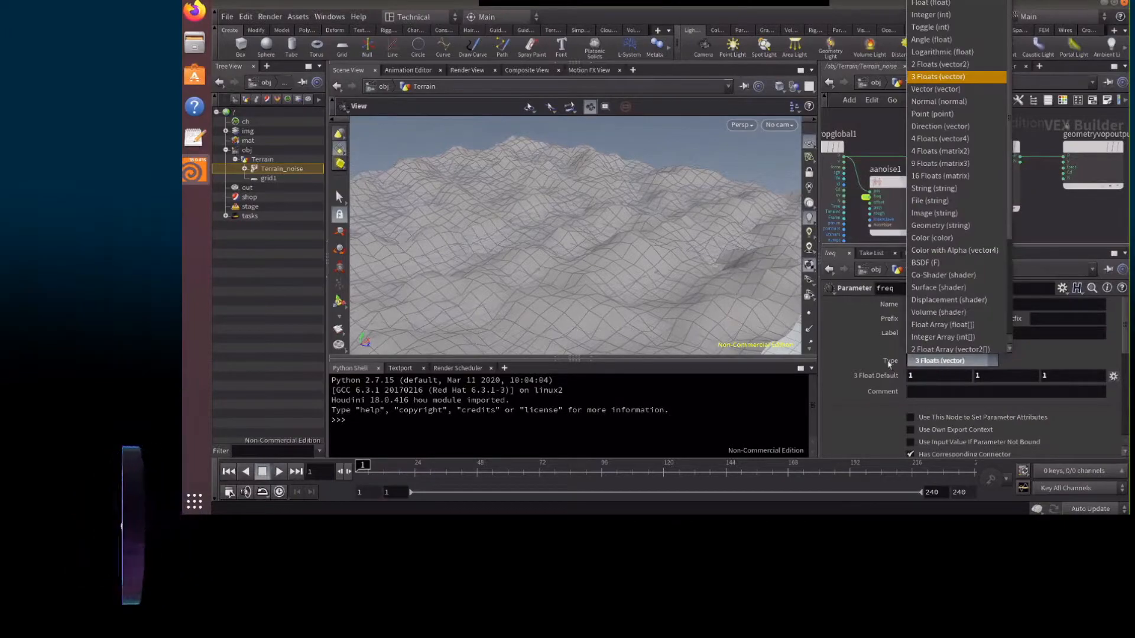
pyautogui.click(931, 4)
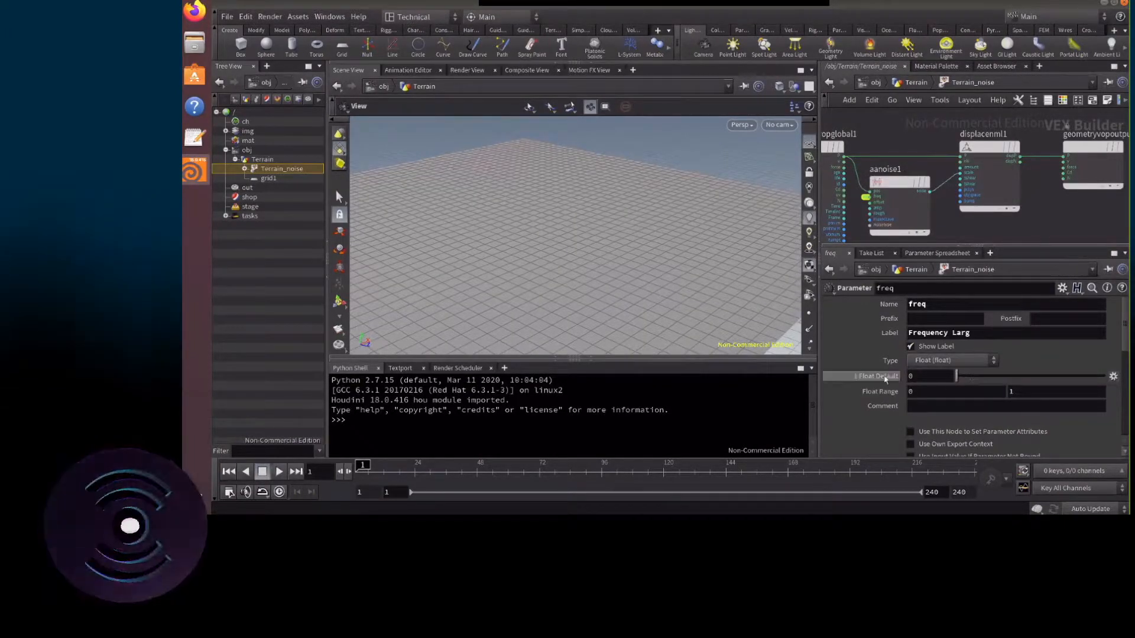
# Set the freq parameter's default to 1 and its range maximum to 2, and return to the Terrain network
pyautogui.click(919, 377)
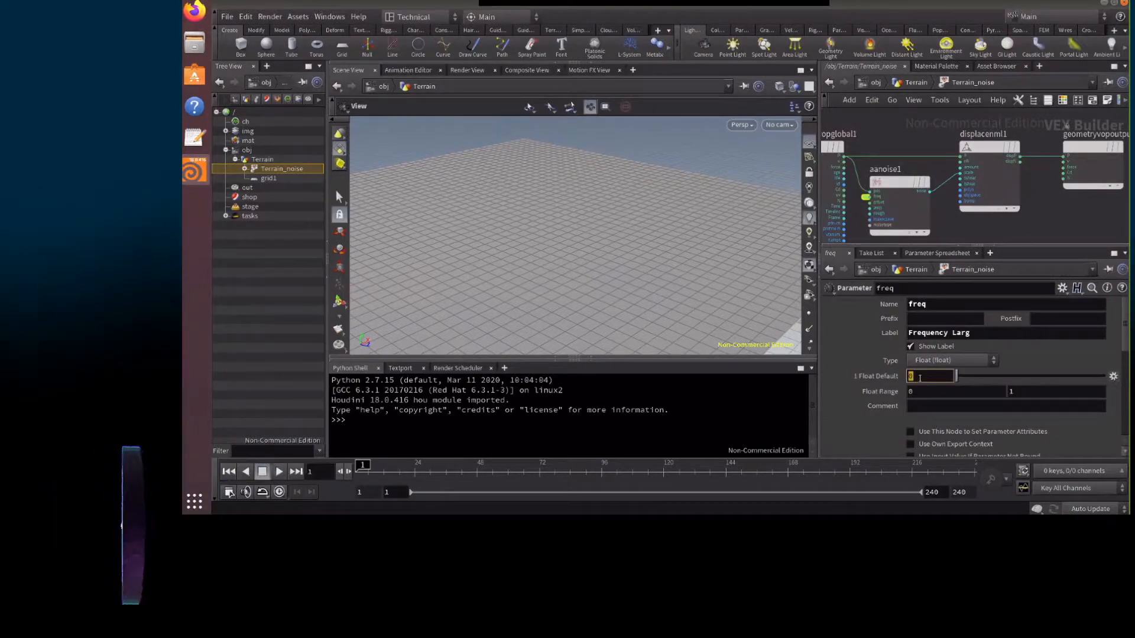
pyautogui.write('1')
pyautogui.click(1012, 391)
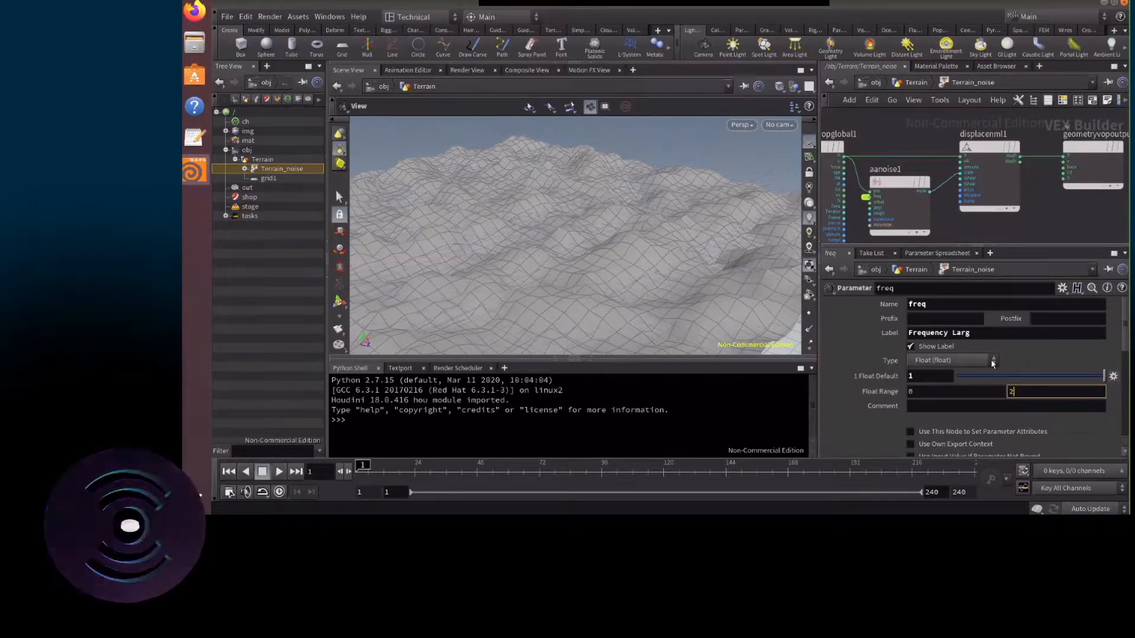
pyautogui.press('Return')
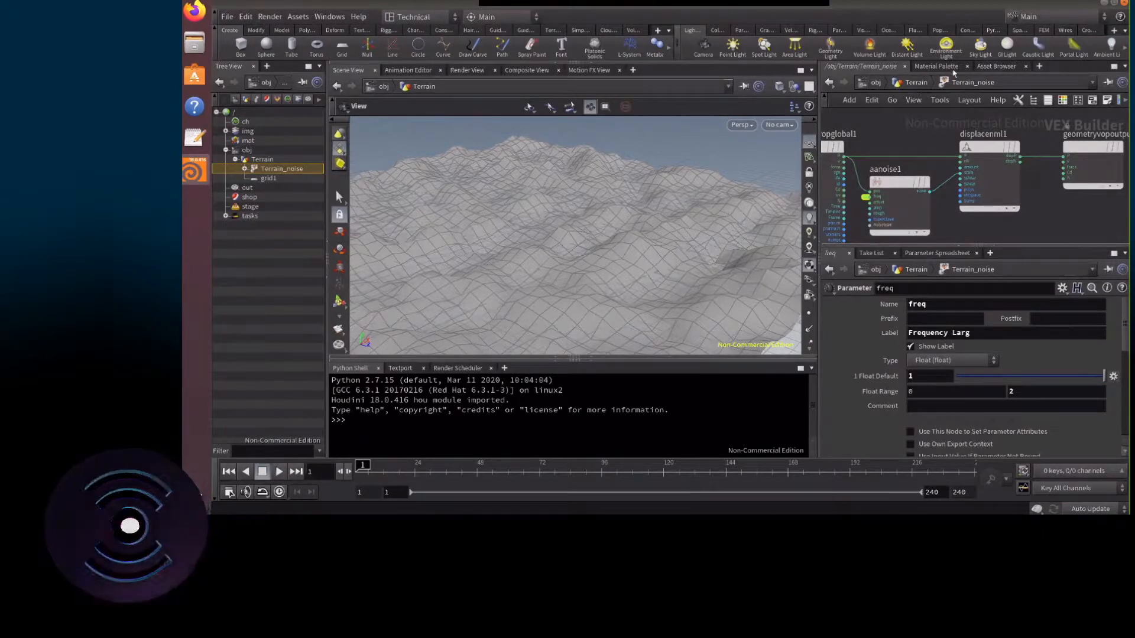
pyautogui.click(932, 82)
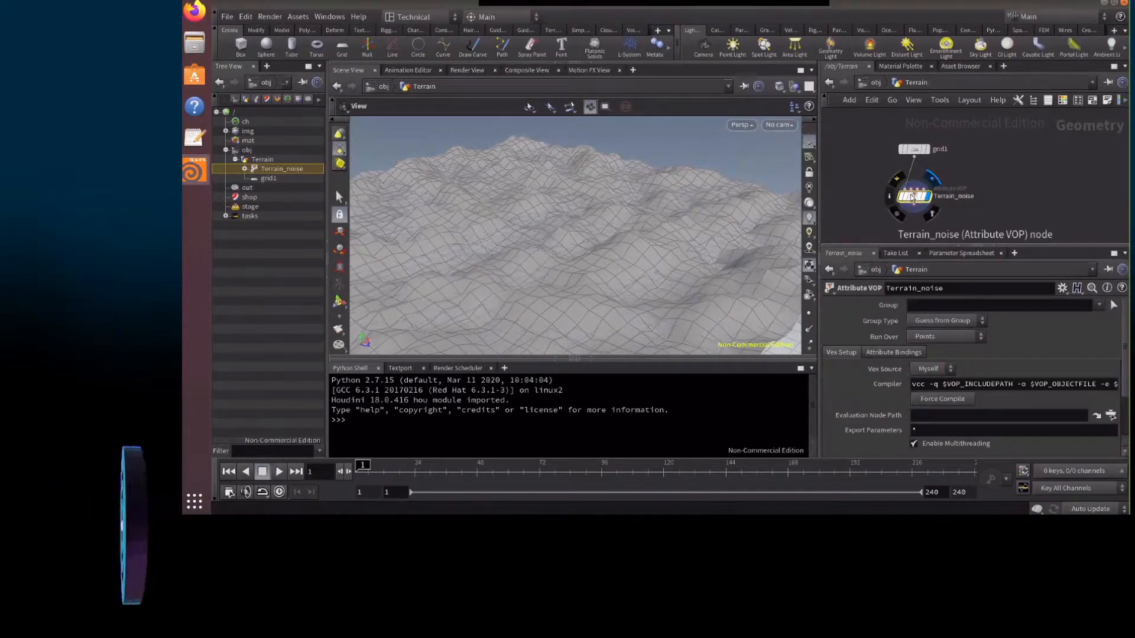
# Lower the Frequency Larg value on the Terrain_noise node to about 0.689
pyautogui.scroll(-2, 1056, 341)
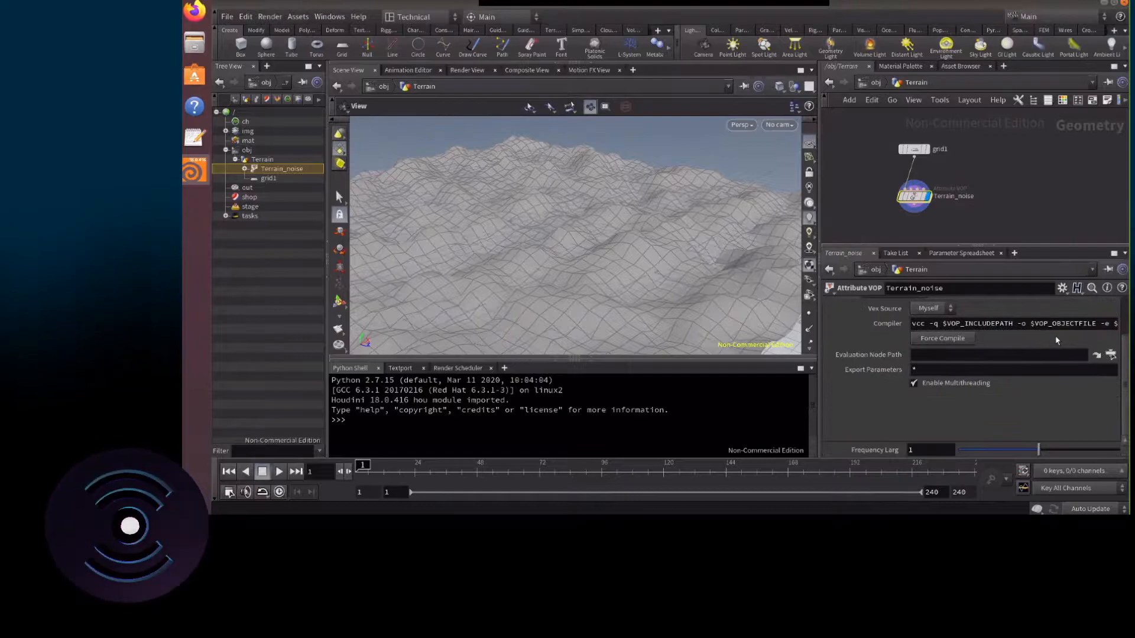
pyautogui.moveTo(1037, 452); pyautogui.dragTo(1011, 455)
# Promote the Amplitude of the aanoise1 node as a parameter of the Terrain_noise Attribute VOP
pyautogui.moveTo(915, 199)
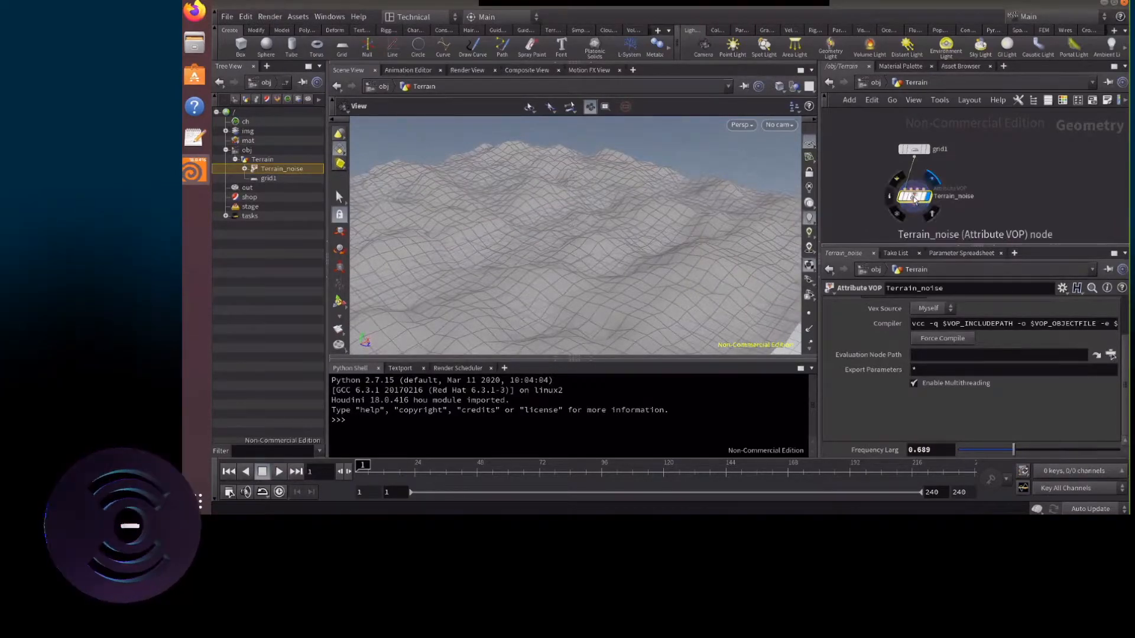
pyautogui.doubleClick(913, 198)
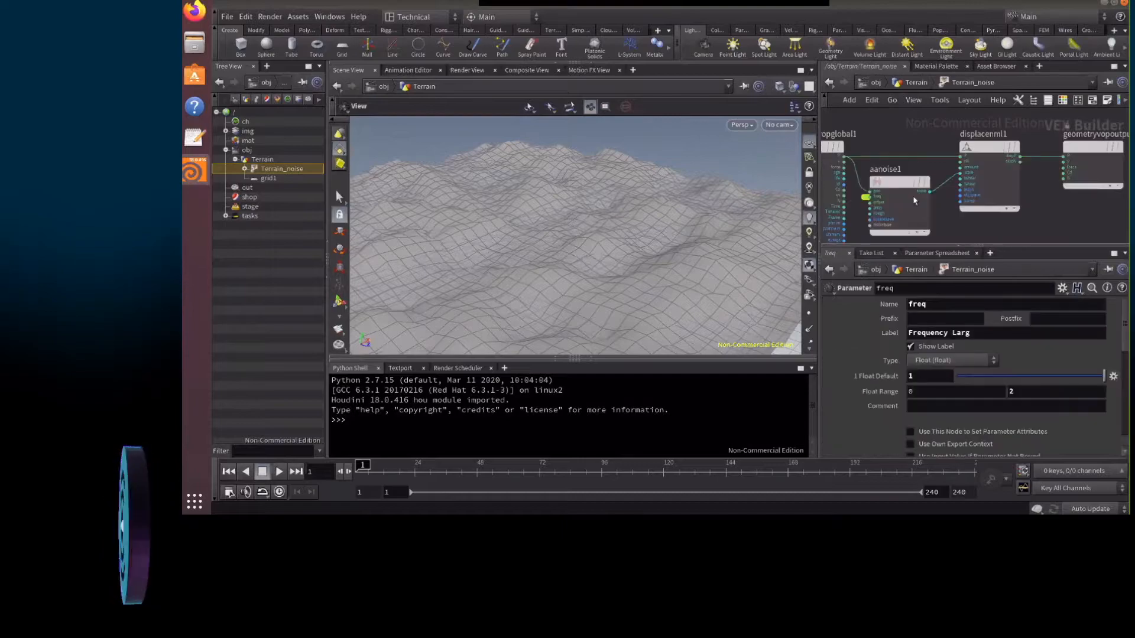
pyautogui.click(901, 183)
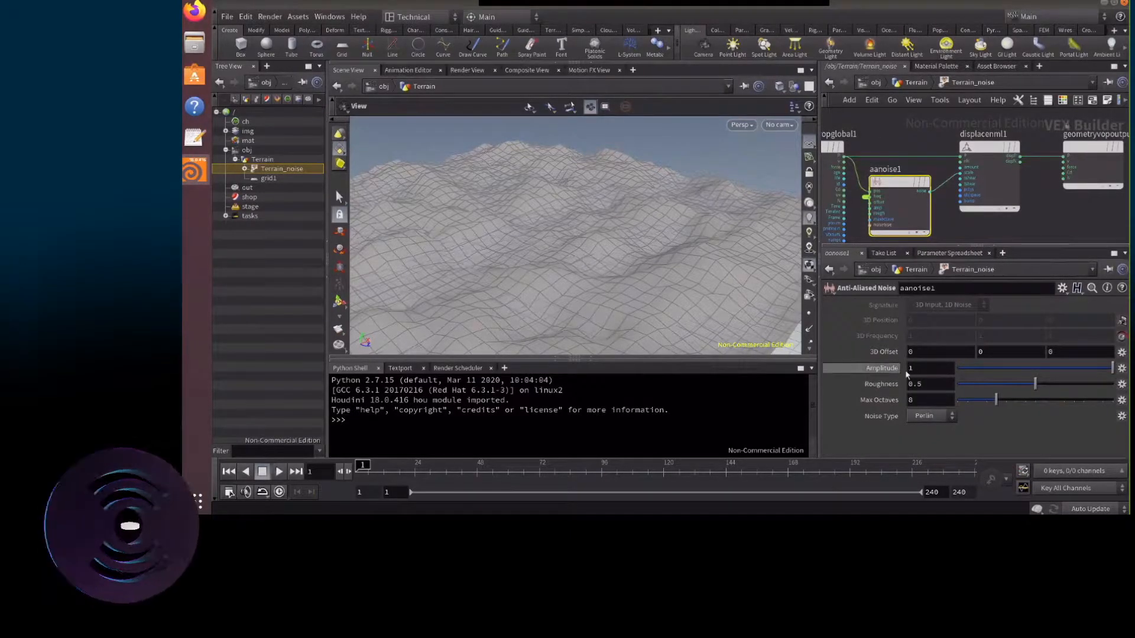
pyautogui.click(1122, 368)
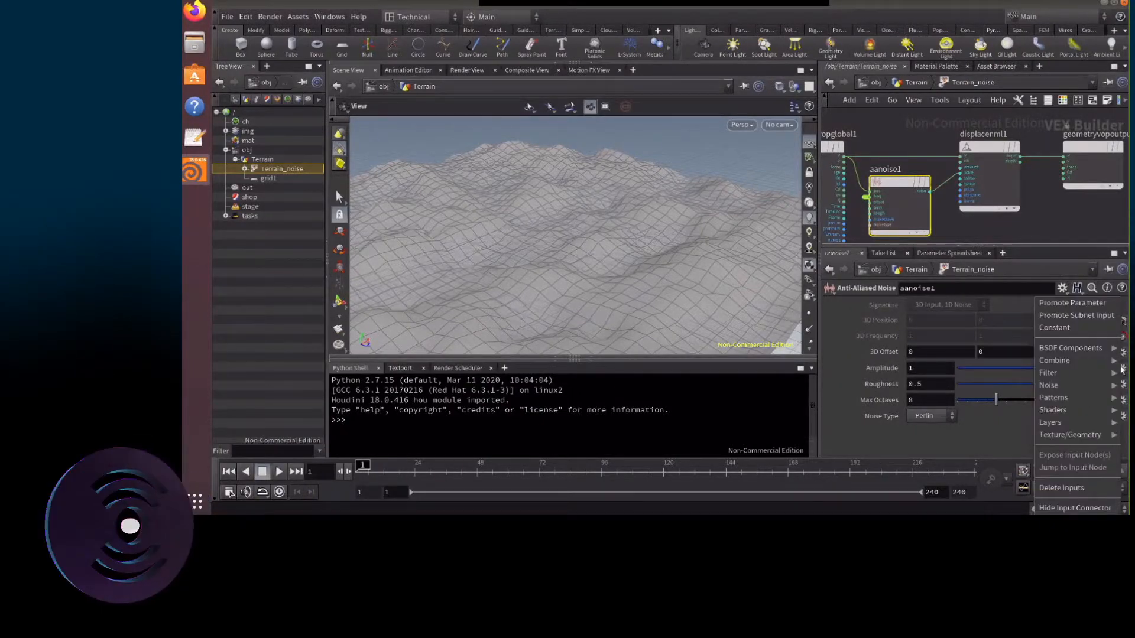
pyautogui.click(1071, 303)
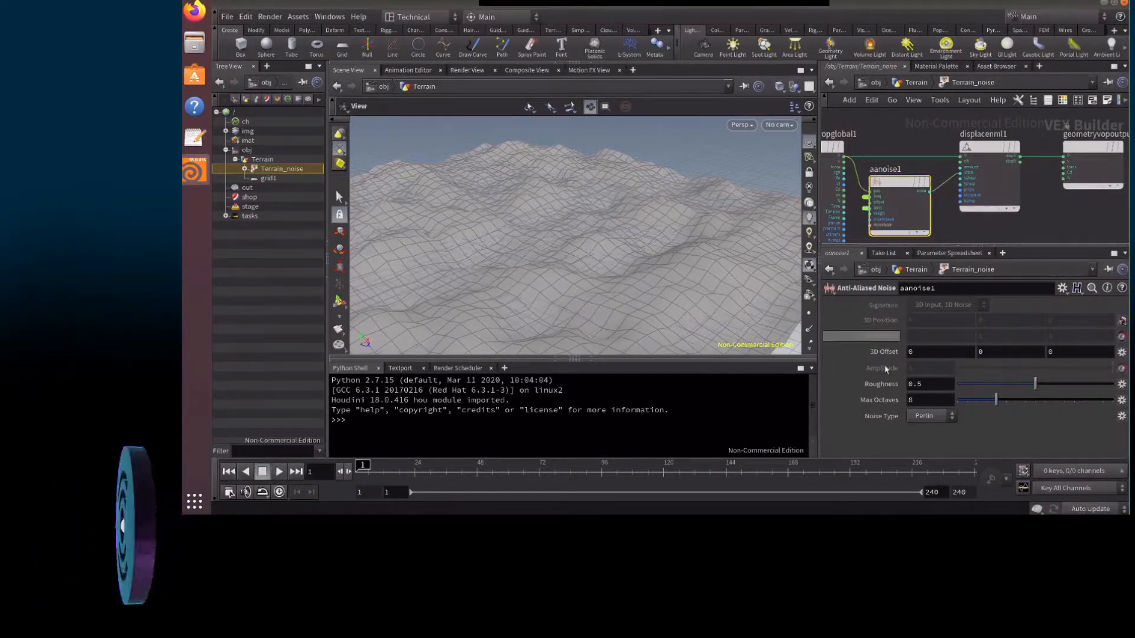
# Label the promoted amp parameter "Amplitude Larg"
pyautogui.click(865, 208)
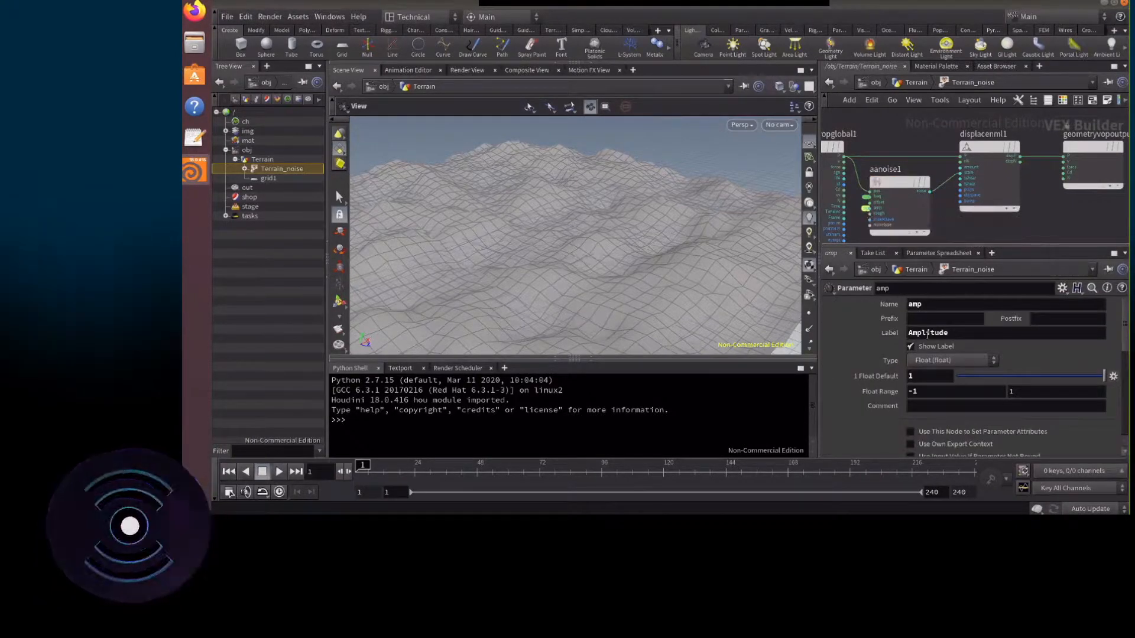
pyautogui.click(967, 332)
pyautogui.write('L')
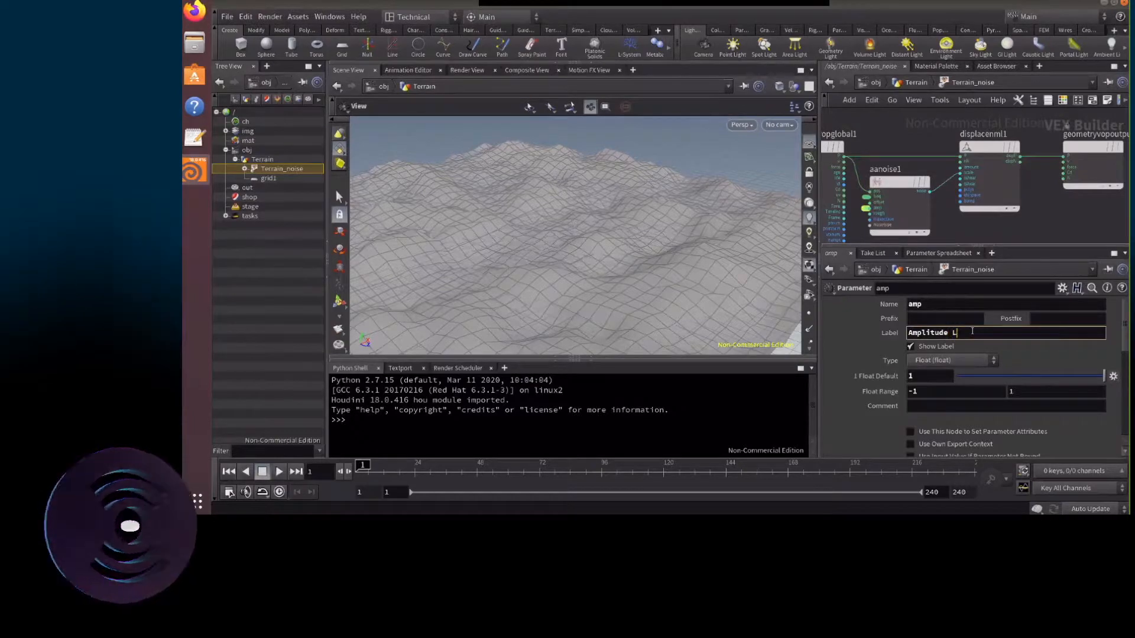
pyautogui.write('arg')
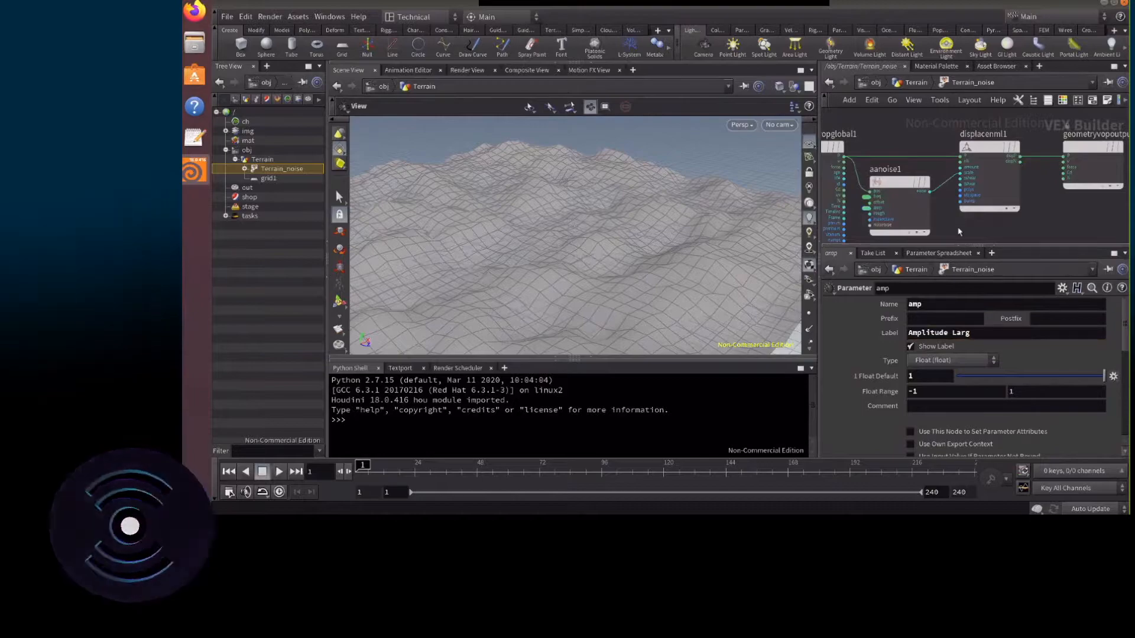
pyautogui.scroll(-3, 917, 155)
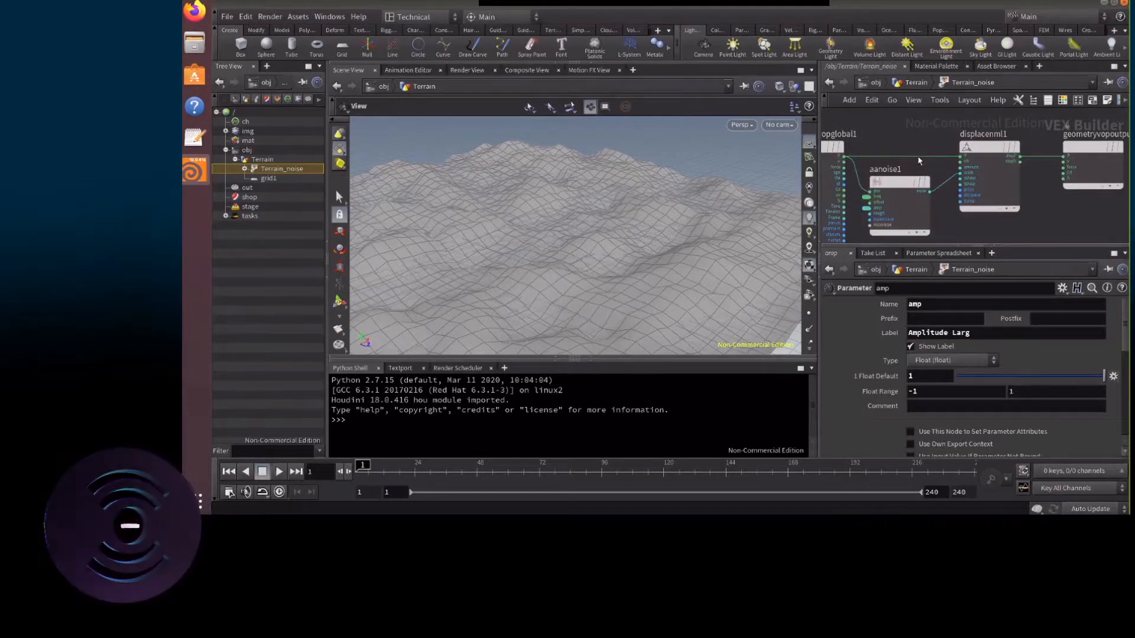
# Return to the Terrain network and check the Amplitude Larg control on the Terrain_noise node
pyautogui.click(923, 81)
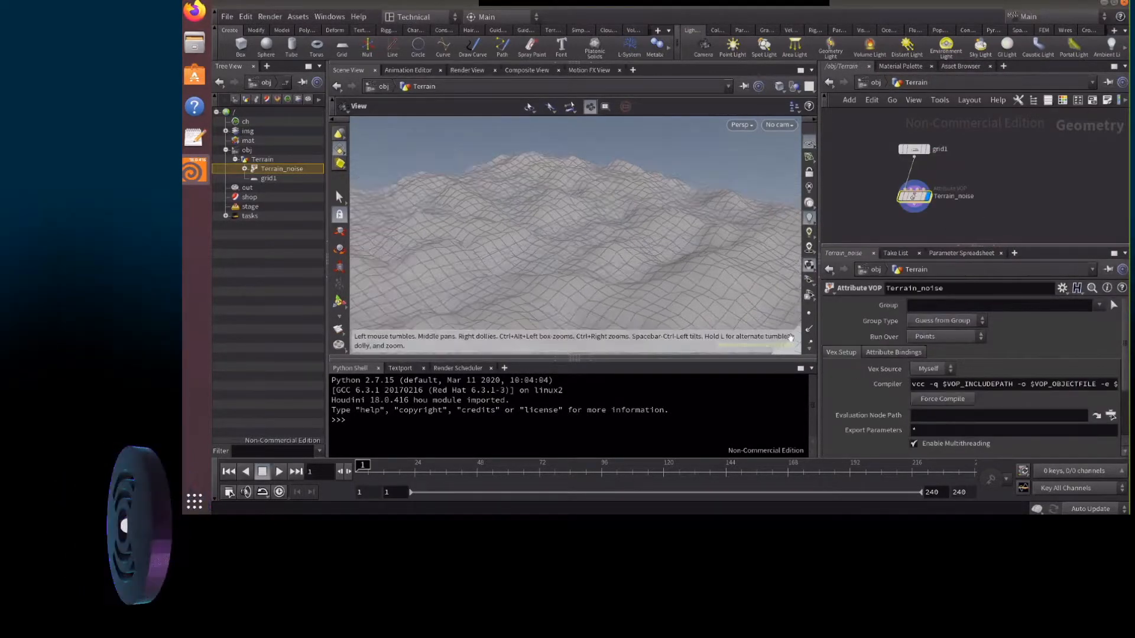
pyautogui.scroll(-2, 870, 375)
pyautogui.moveTo(1116, 450)
pyautogui.mouseDown()
pyautogui.moveTo(1061, 459)
pyautogui.moveTo(1119, 450)
pyautogui.mouseUp()
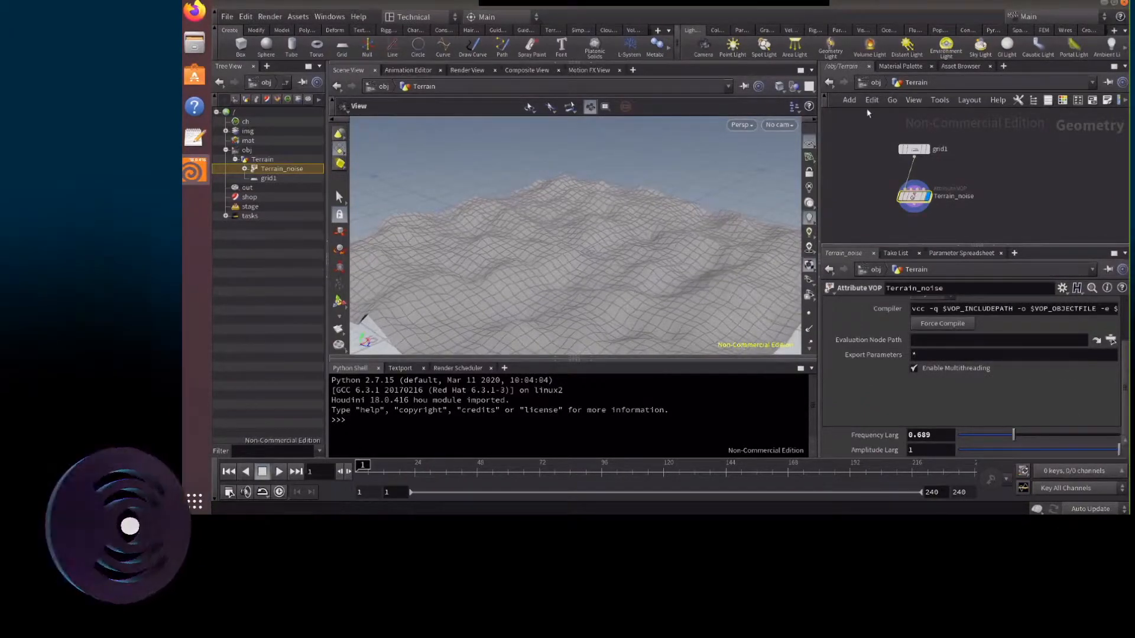
pyautogui.click(874, 83)
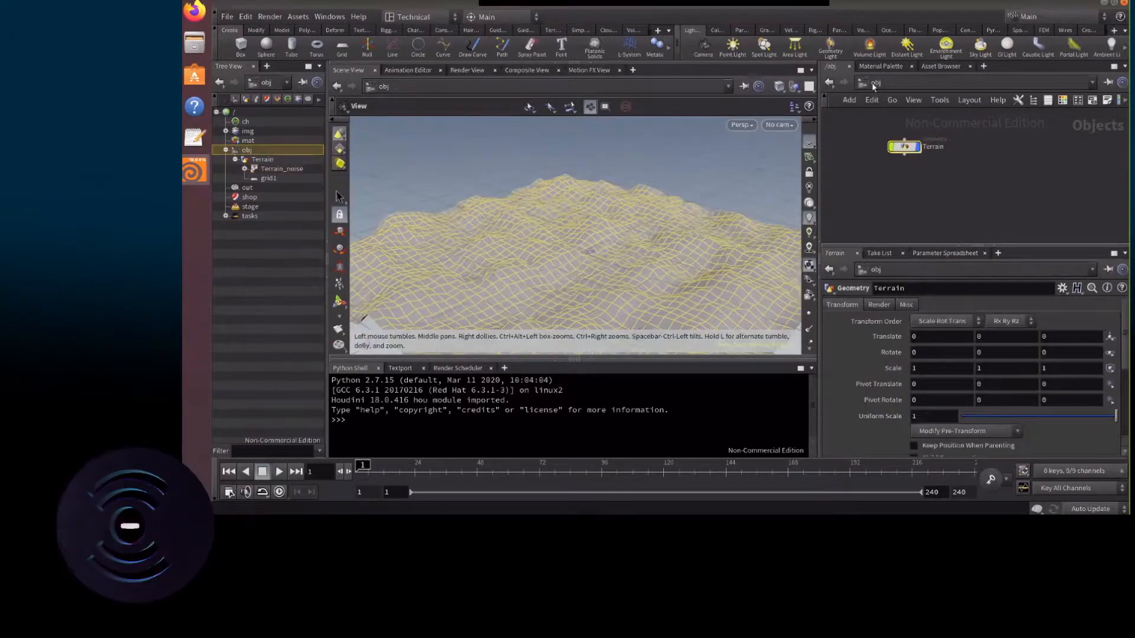
pyautogui.doubleClick(904, 147)
# Add a second Anti-Aliased Noise node below aanoise1 inside the Terrain_noise network
pyautogui.doubleClick(914, 195)
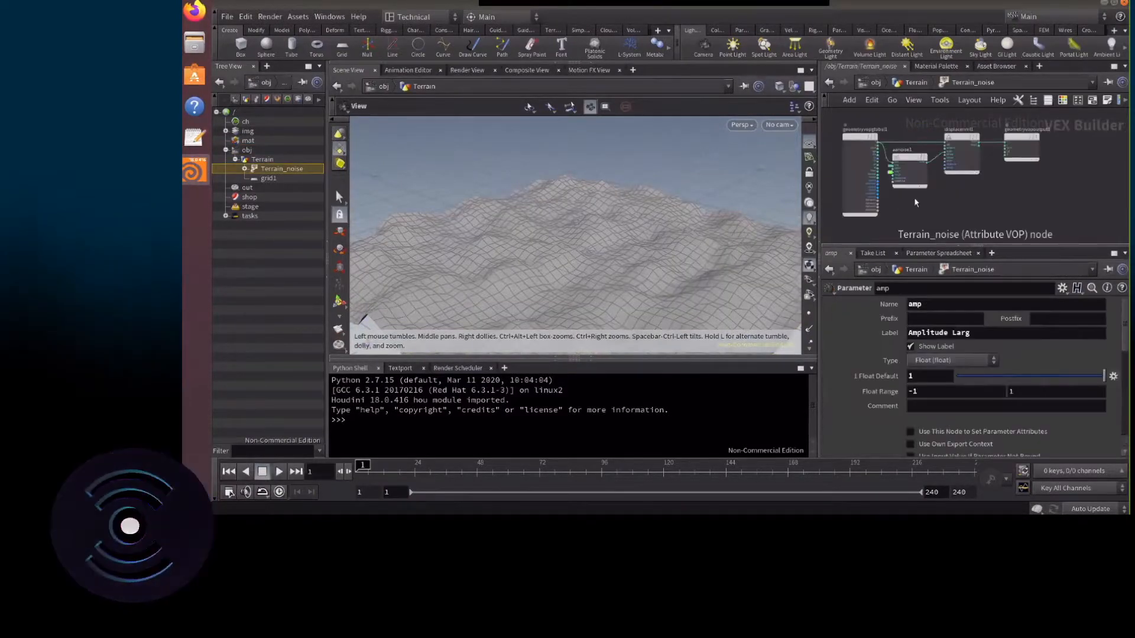
pyautogui.moveTo(912, 159)
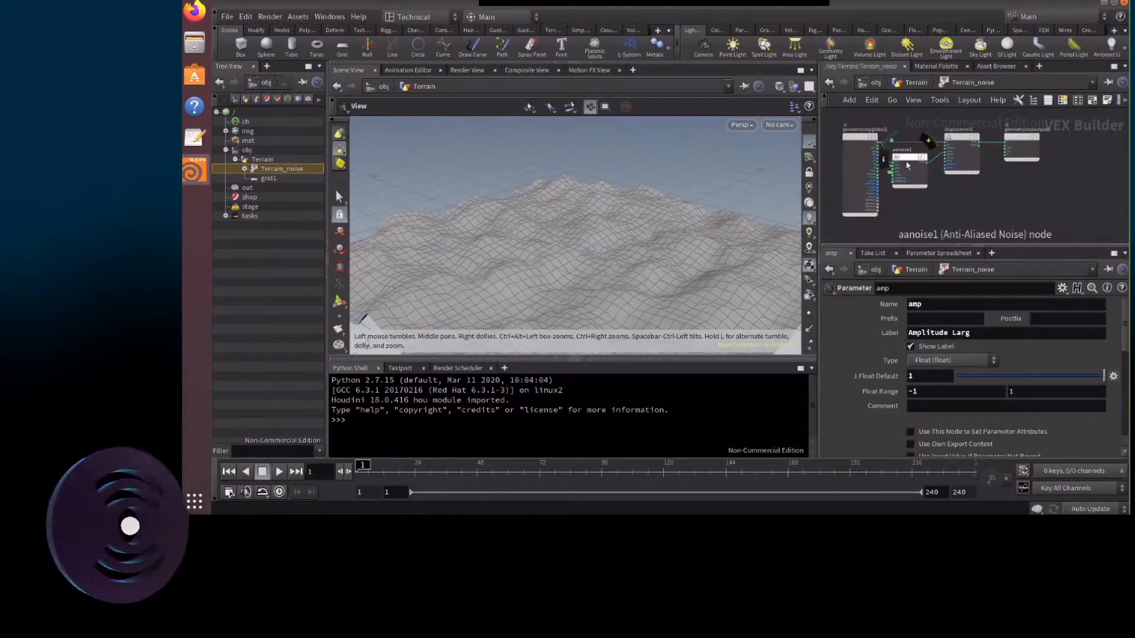
pyautogui.press('Tab')
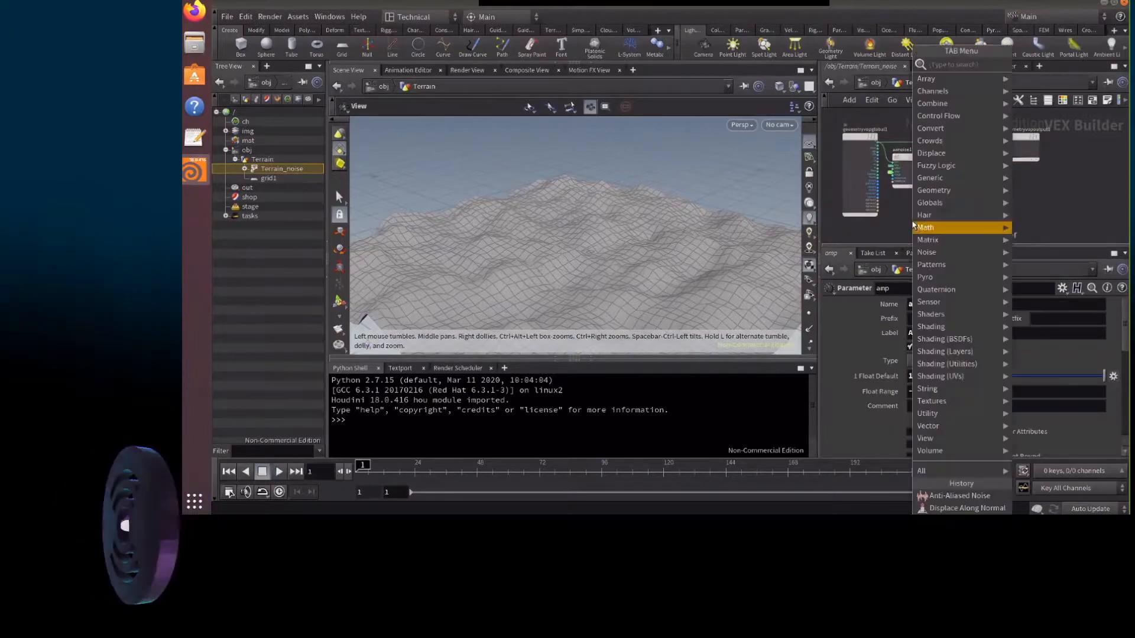
pyautogui.write('nois')
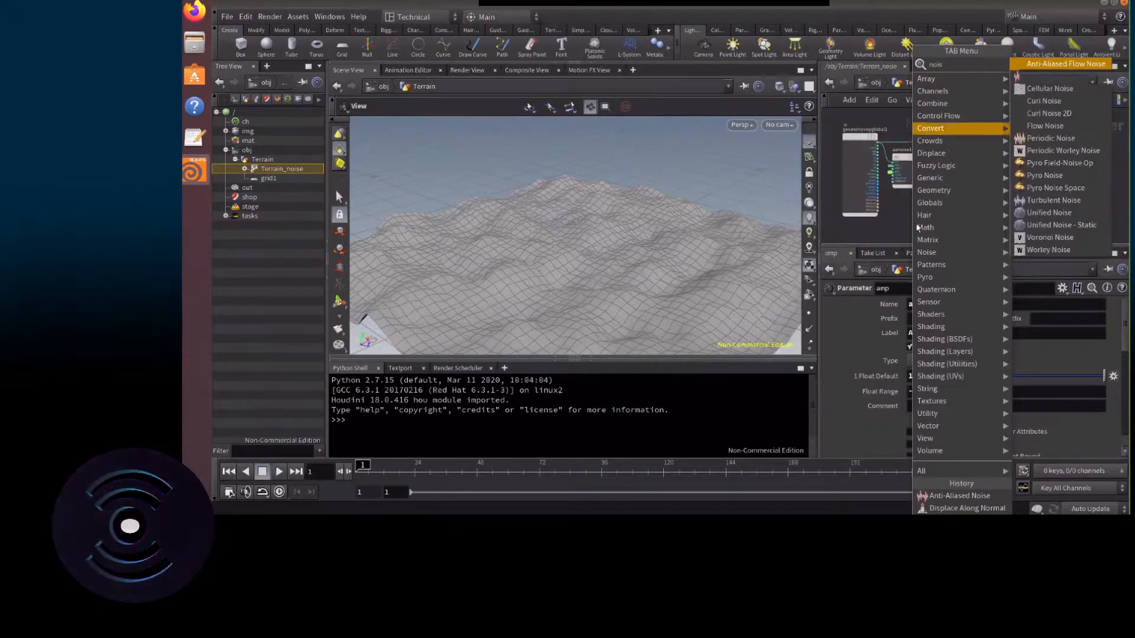
pyautogui.click(1040, 76)
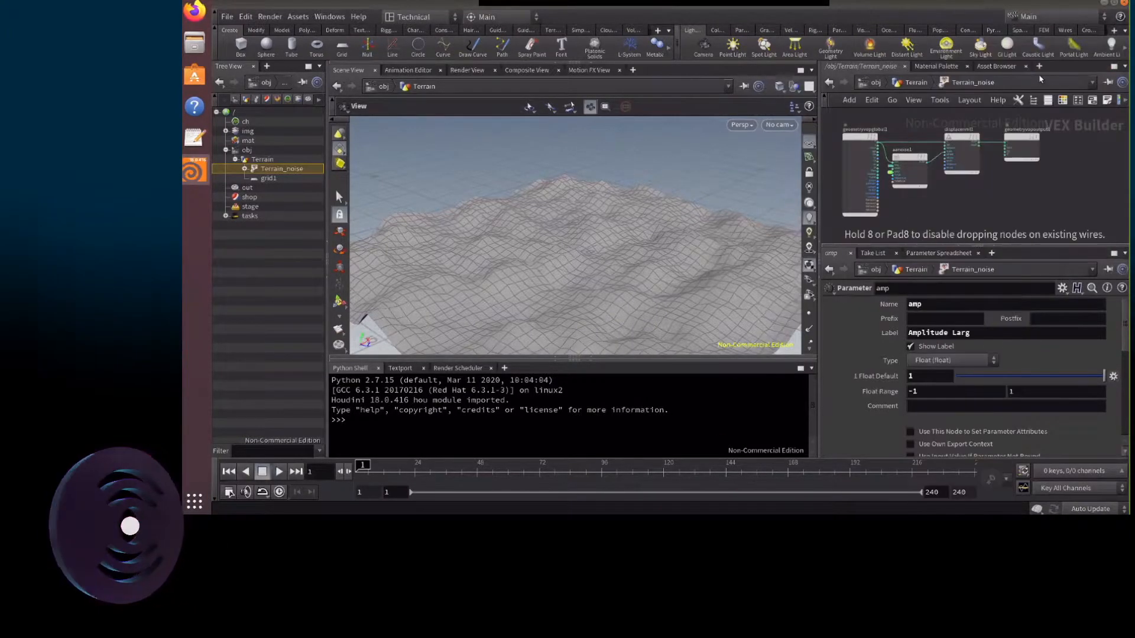
pyautogui.click(907, 206)
pyautogui.scroll(-1, 1025, 186)
# Add a third Anti-Aliased Noise node below aanoise2
pyautogui.press('Tab')
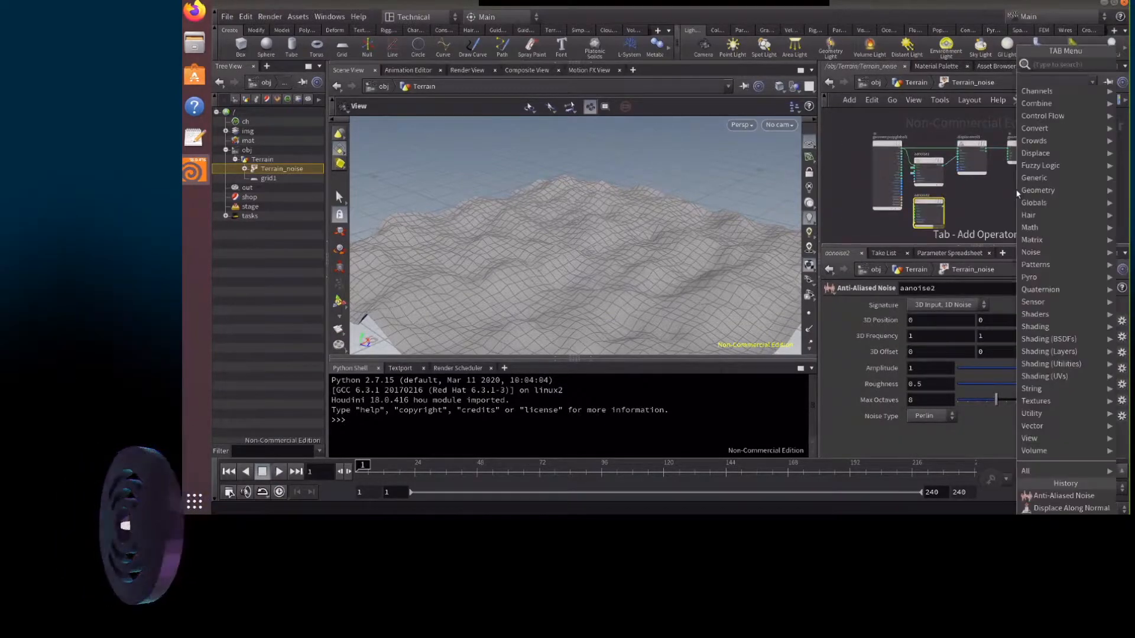
pyautogui.write('nois')
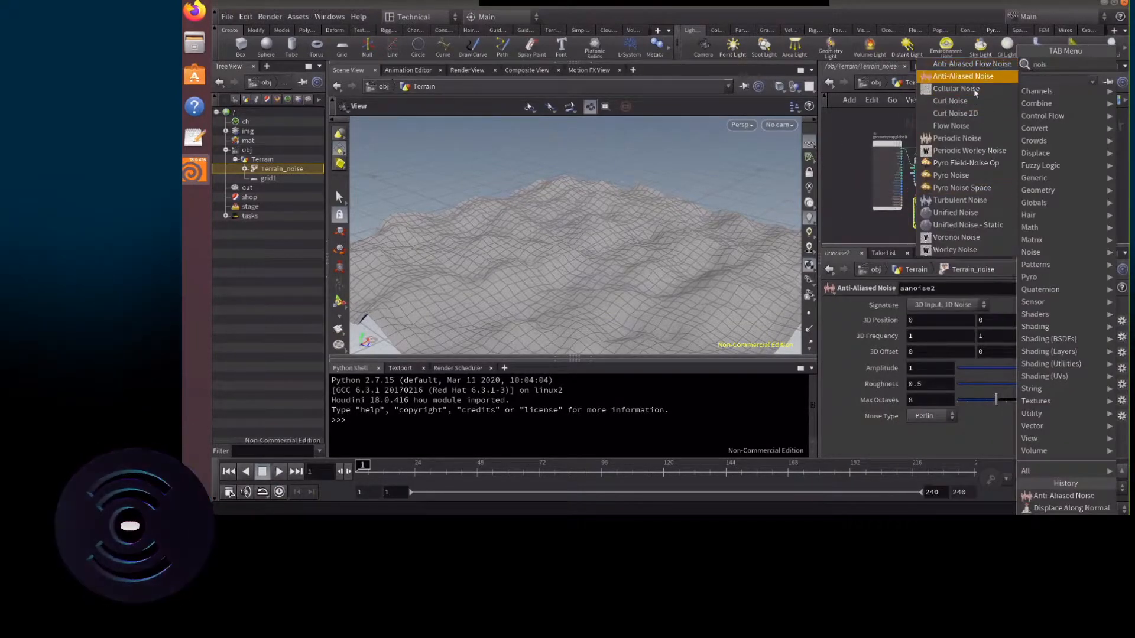
pyautogui.click(963, 77)
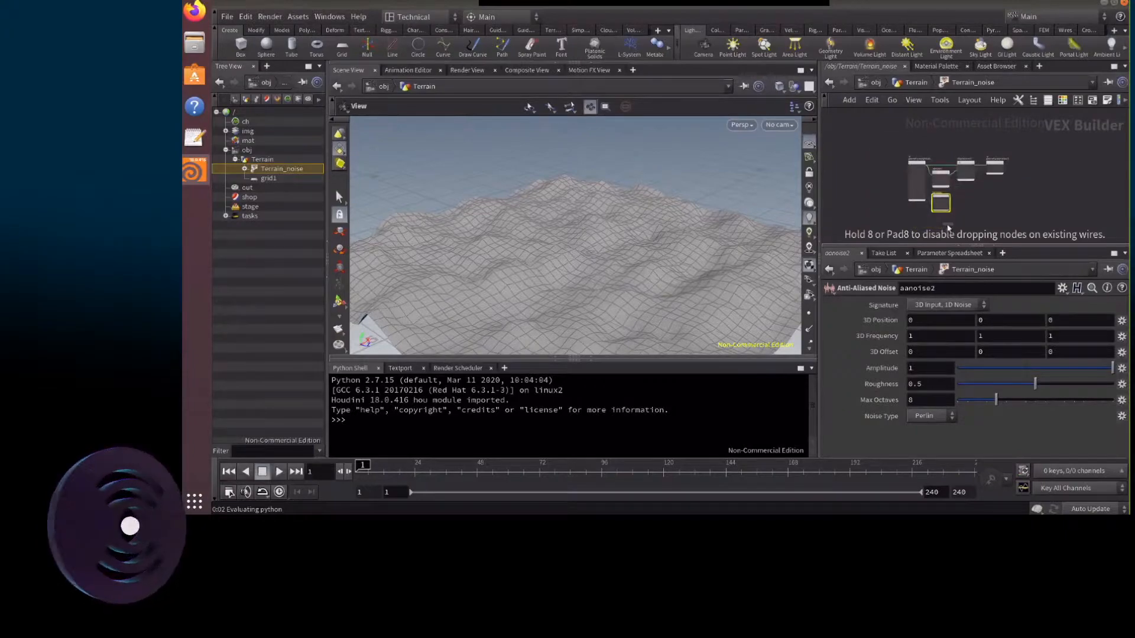
pyautogui.scroll(2, 948, 230)
pyautogui.keyDown('alt'); pyautogui.moveTo(942, 206); pyautogui.dragTo(942, 207); pyautogui.keyUp('alt')
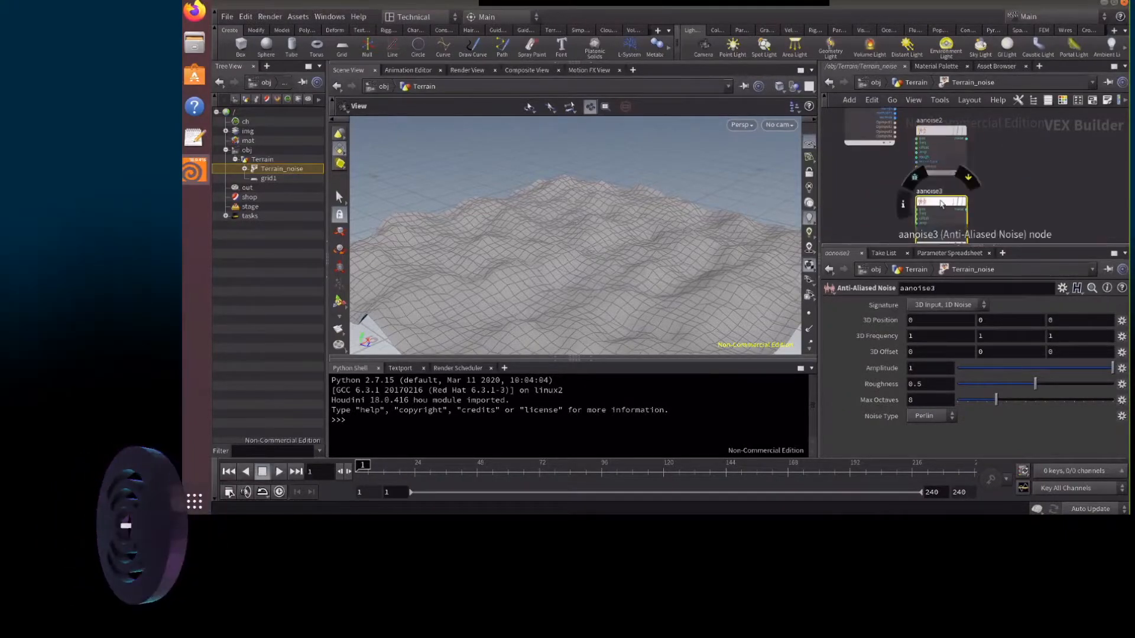
# Connect the P output of geometryvopglobal1 to the position inputs of aanoise2 and aanoise3
pyautogui.scroll(-2, 923, 191)
pyautogui.scroll(-1, 908, 191)
pyautogui.scroll(4, 897, 143)
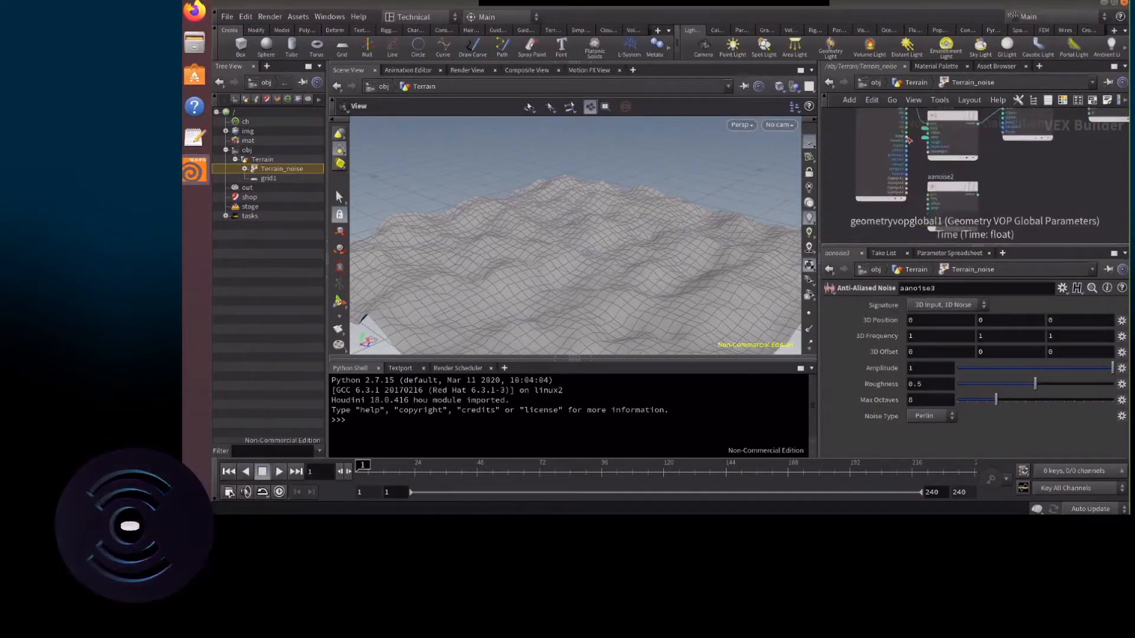
pyautogui.scroll(-3, 906, 235)
pyautogui.scroll(1, 907, 228)
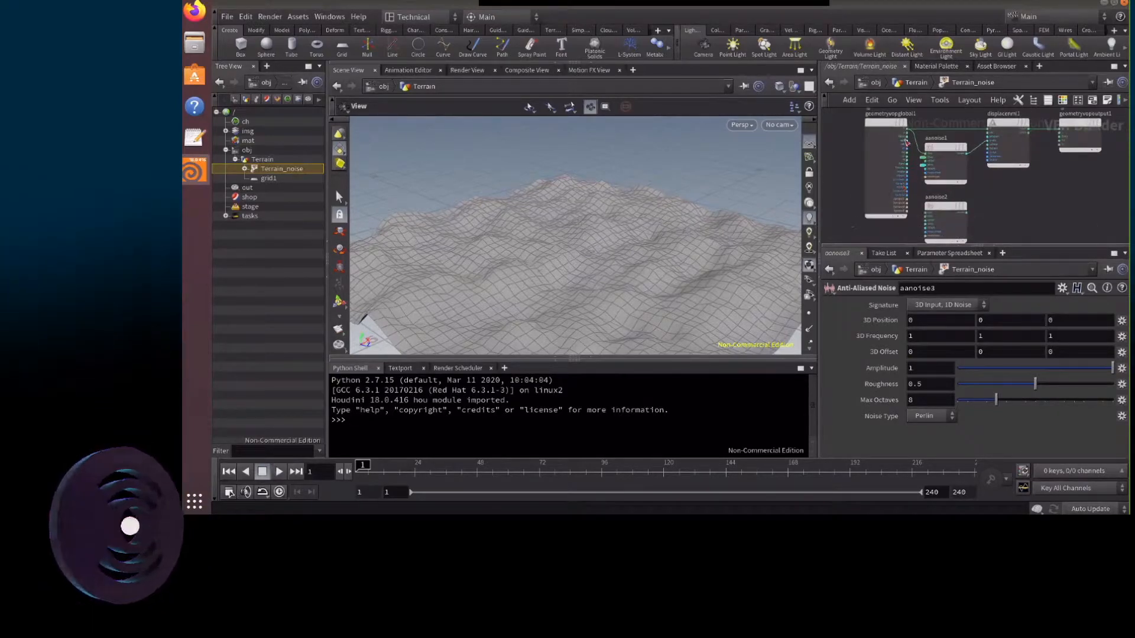
pyautogui.moveTo(908, 129); pyautogui.dragTo(925, 212)
pyautogui.scroll(-2, 911, 149)
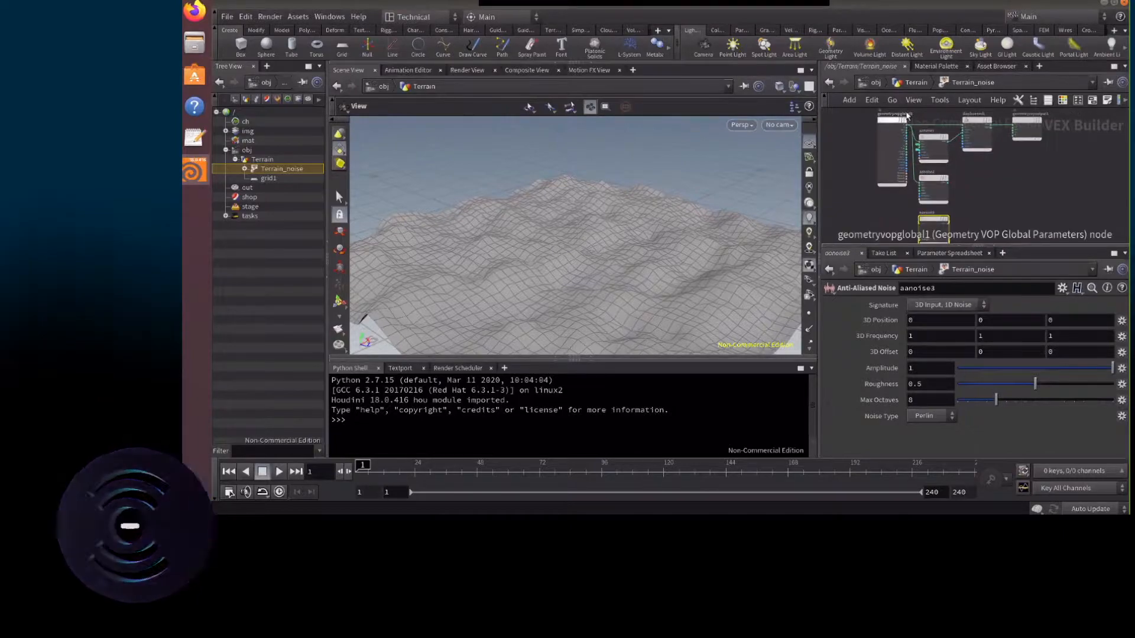
pyautogui.moveTo(909, 129); pyautogui.dragTo(924, 207)
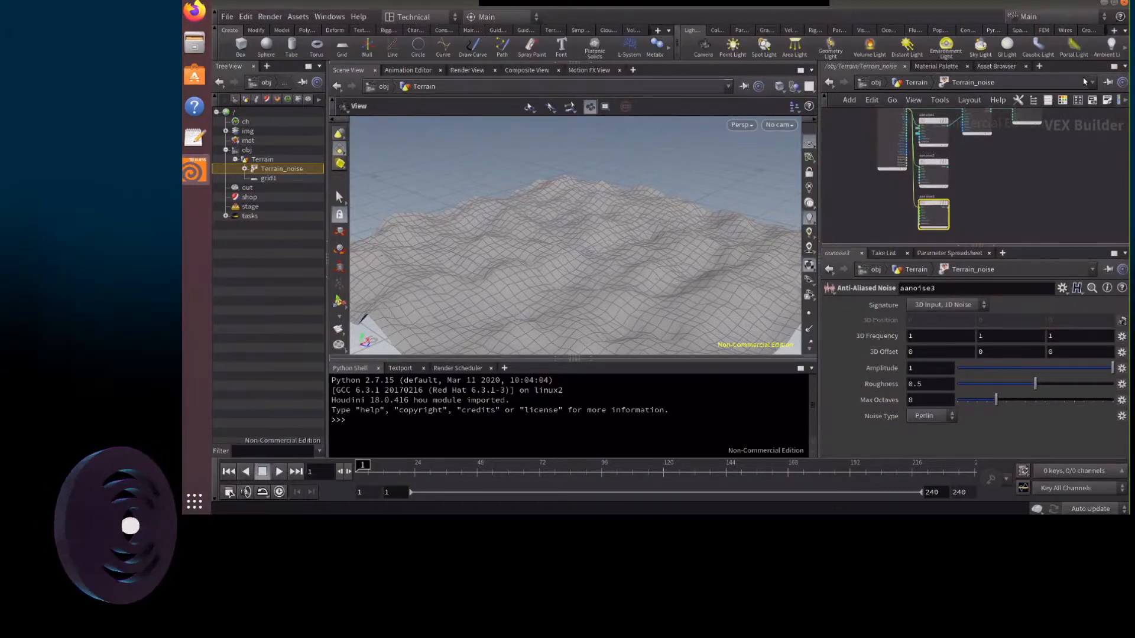
# Promote the 3D Frequency of the aanoise2 node as a parameter of Terrain_noise
pyautogui.scroll(3, 931, 202)
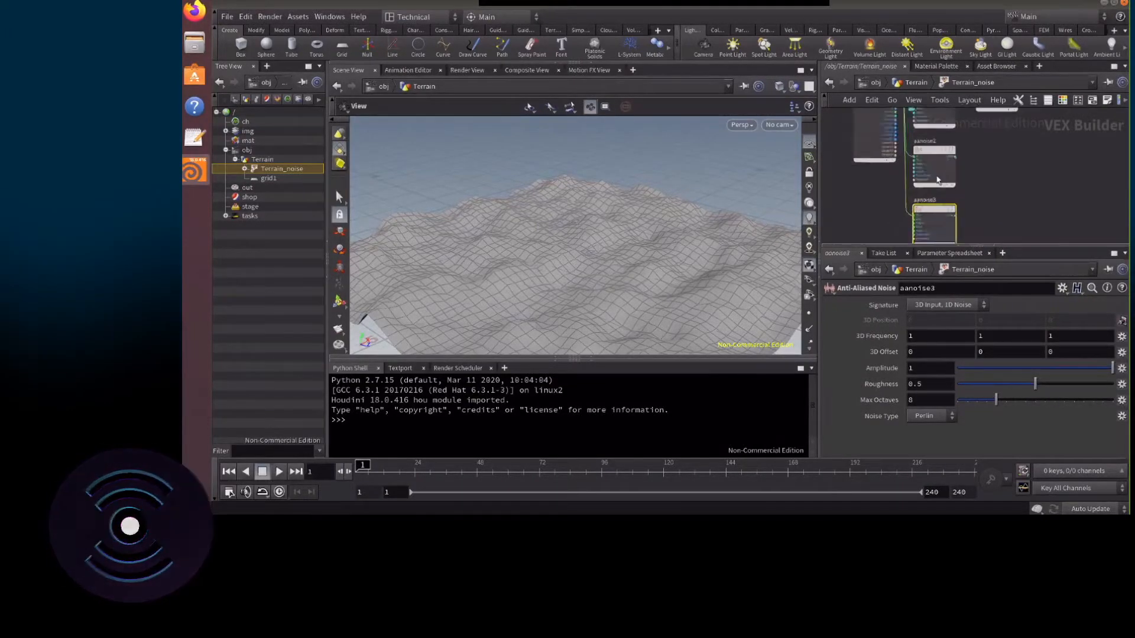
pyautogui.click(942, 142)
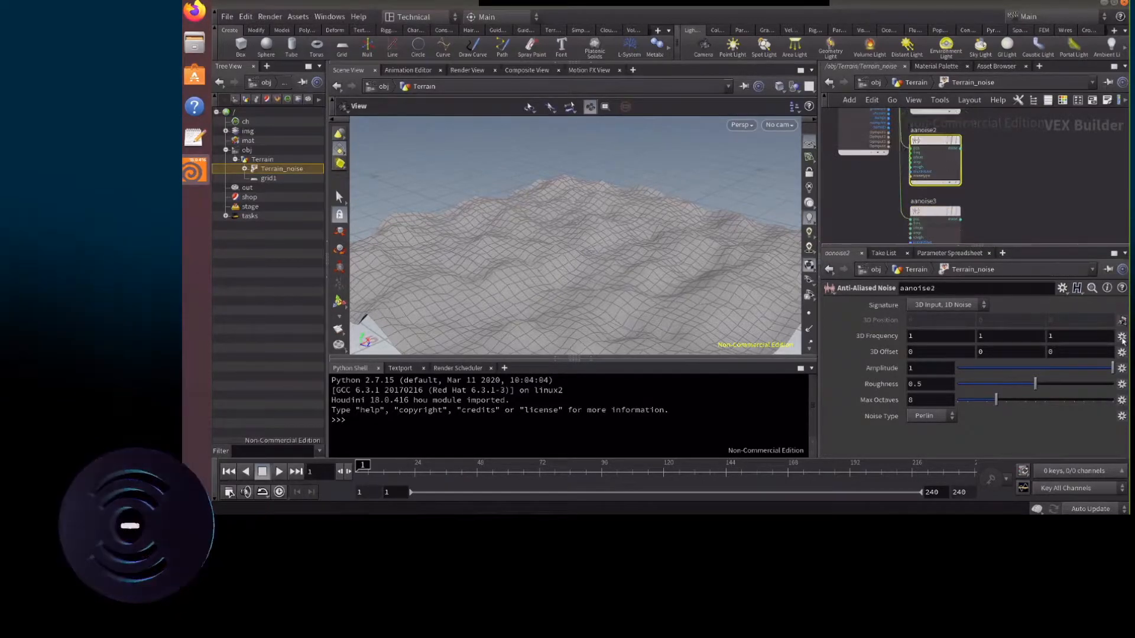
pyautogui.click(1121, 337)
pyautogui.click(1076, 301)
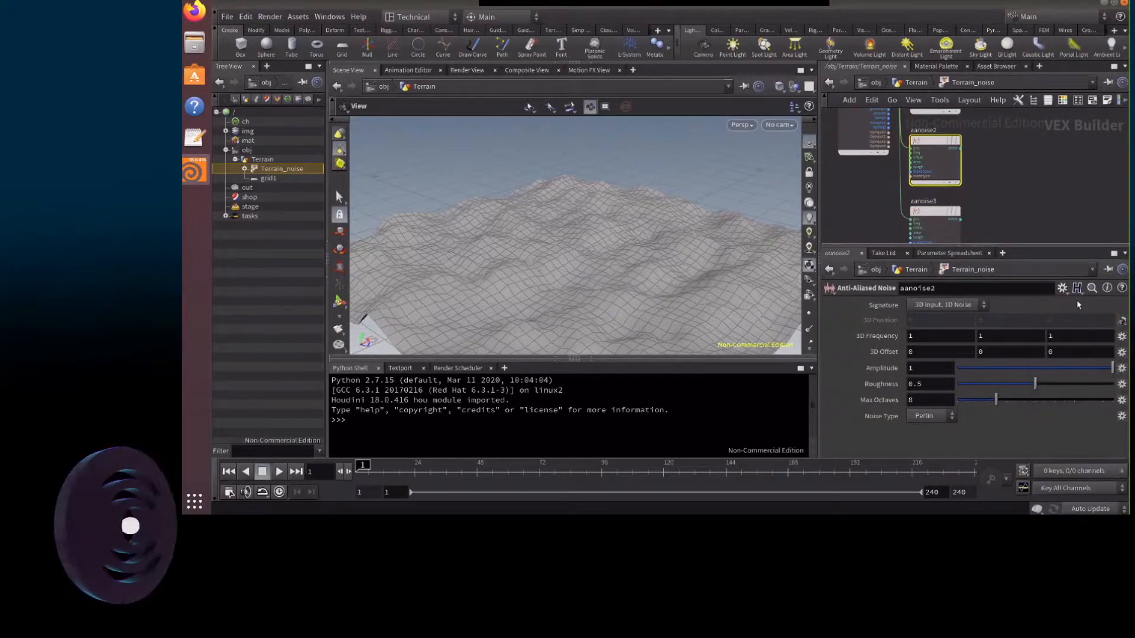
# Label the promoted freq2 parameter "Frequency Med" and change its type to Float (float)
pyautogui.click(906, 154)
pyautogui.click(955, 332)
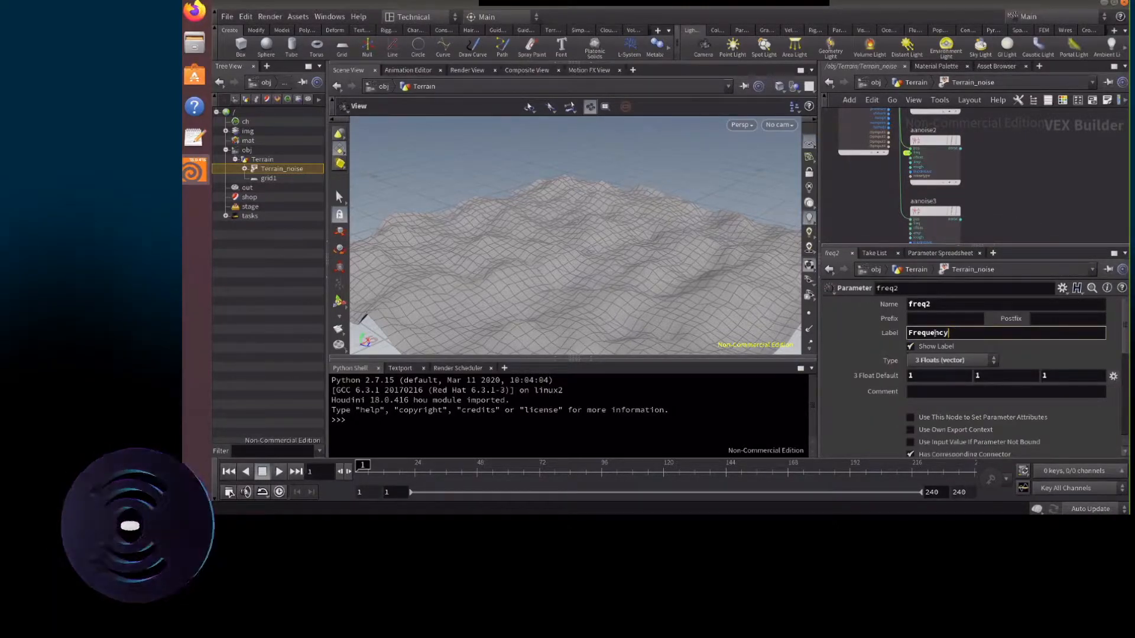
pyautogui.write('Med')
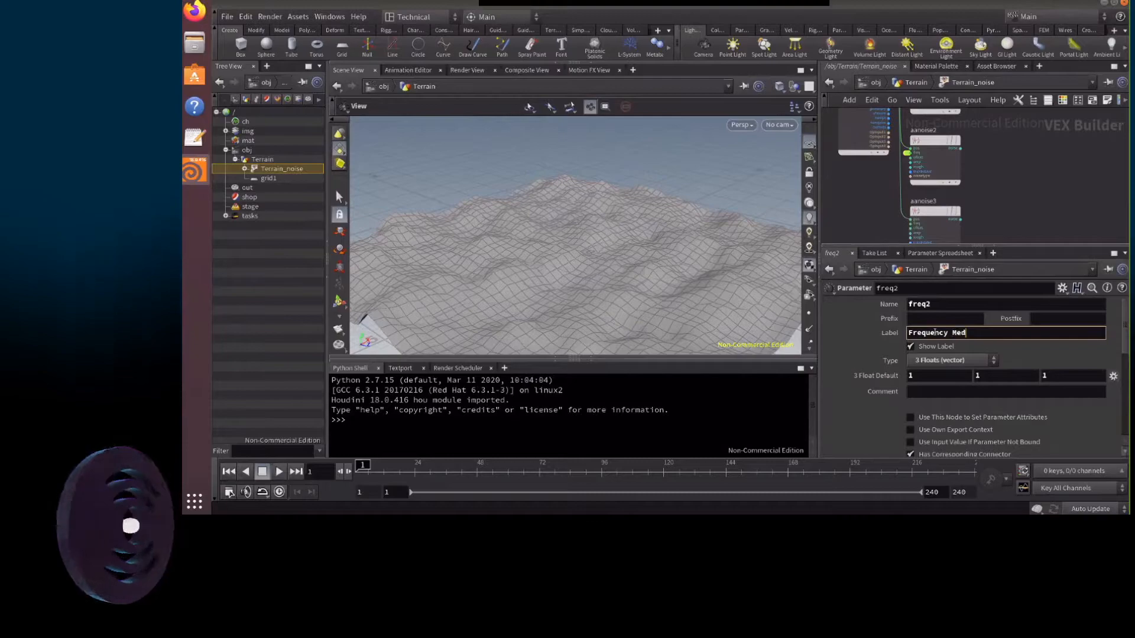
pyautogui.click(971, 363)
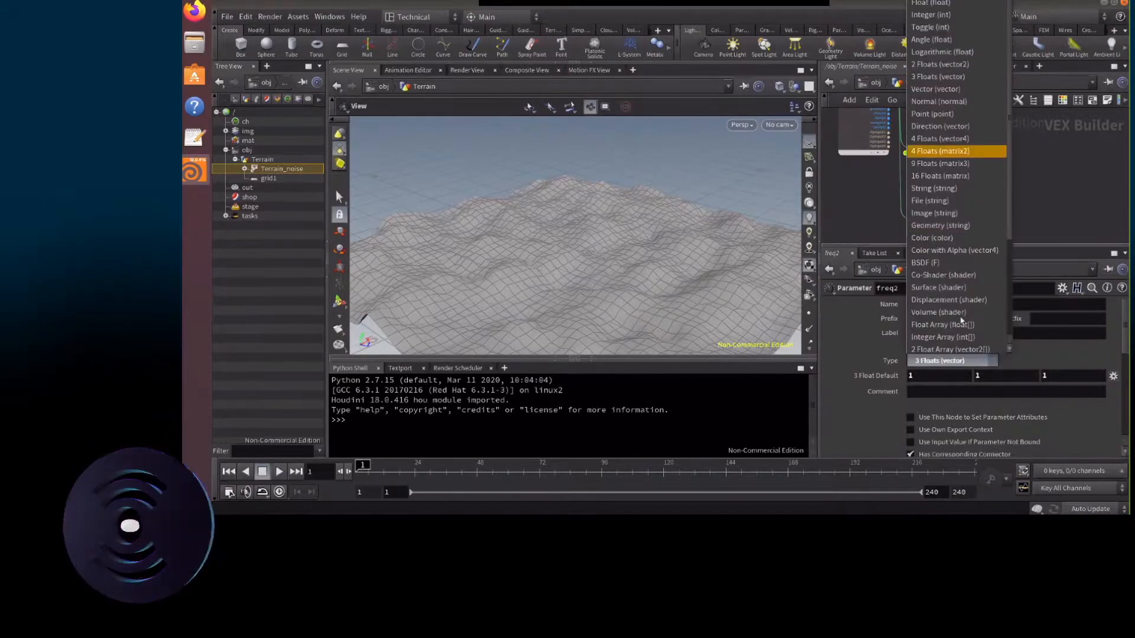
pyautogui.click(948, 10)
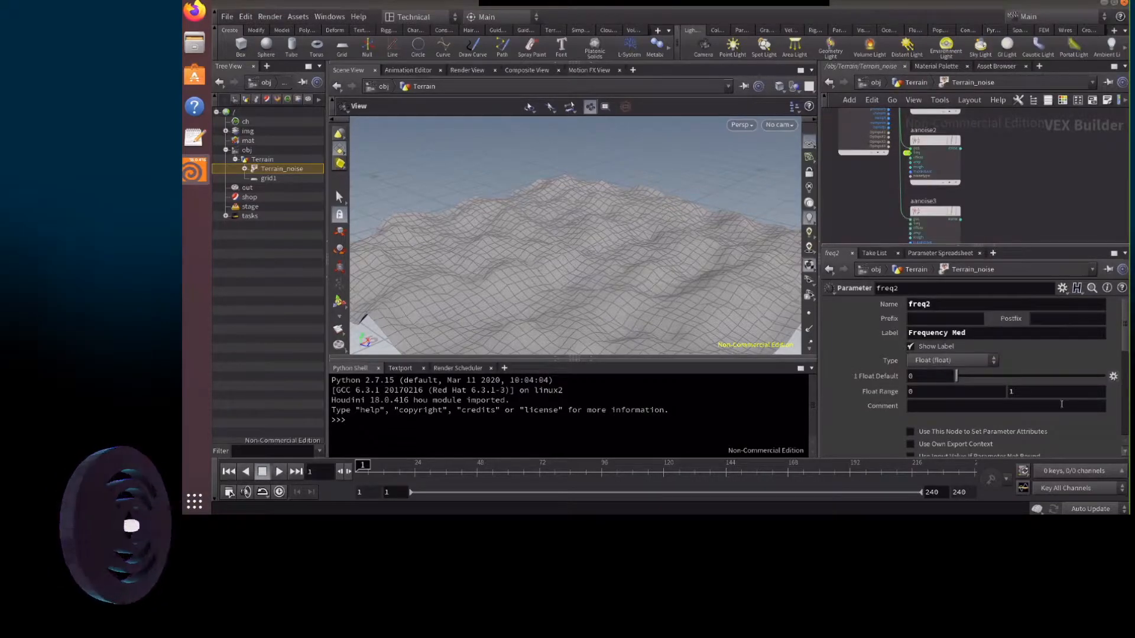
# Set the default value of the freq2 parameter to 0.5
pyautogui.click(938, 375)
pyautogui.write('0.5')
pyautogui.press('Return')
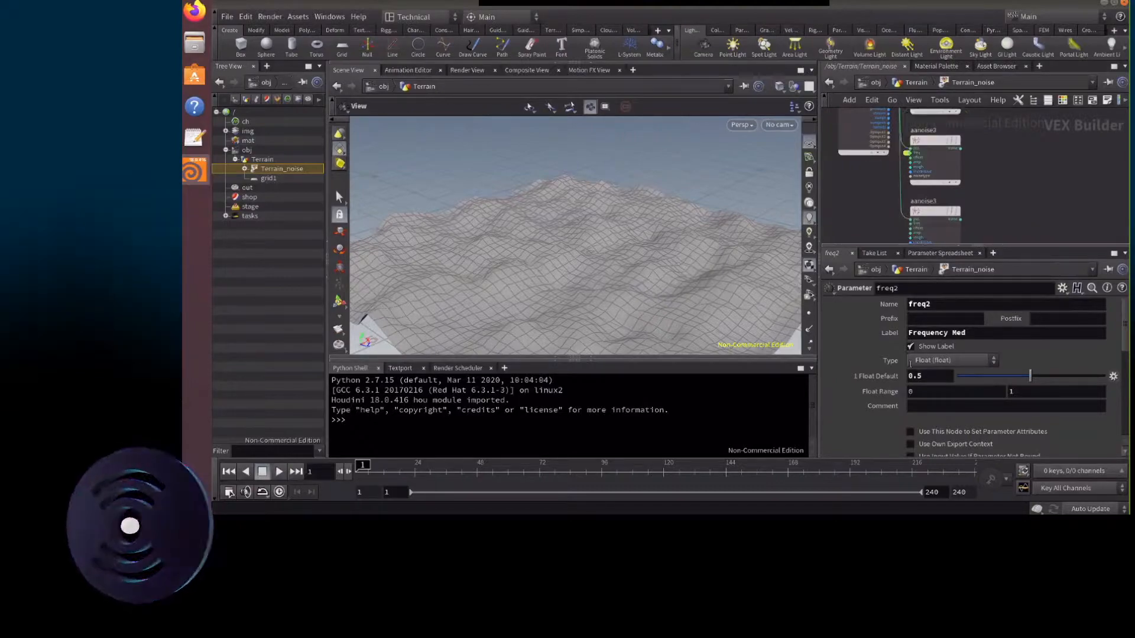
# Set the freq2 parameter's default to 2 and the upper limit of its float range to 5
pyautogui.click(923, 376)
pyautogui.doubleClick(923, 376)
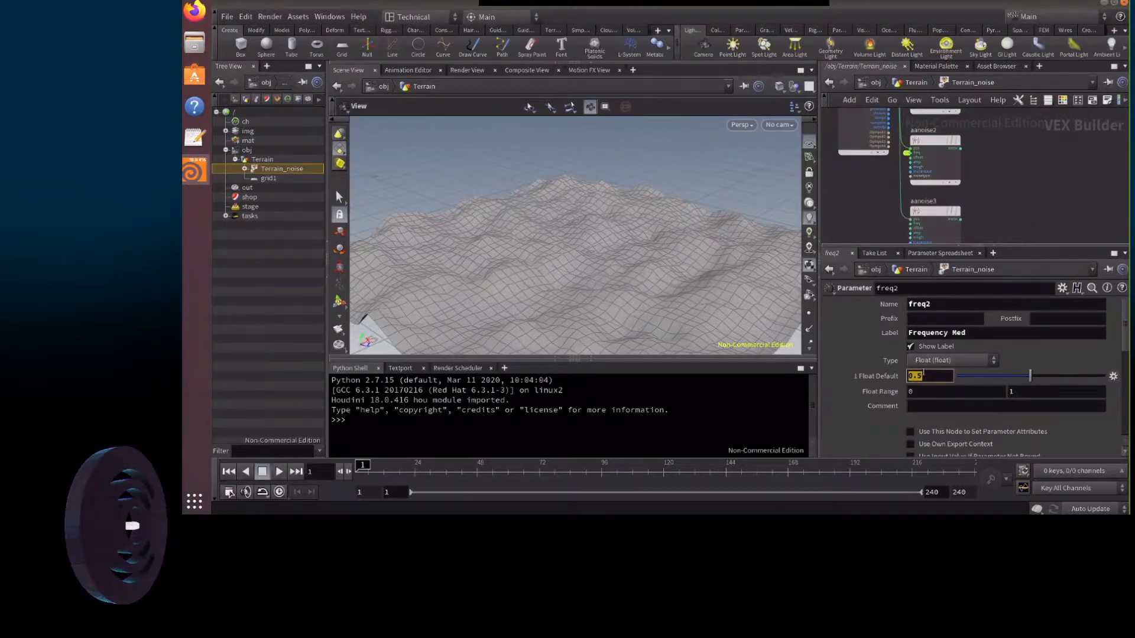
pyautogui.write('2')
pyautogui.press('Return')
pyautogui.doubleClick(1042, 392)
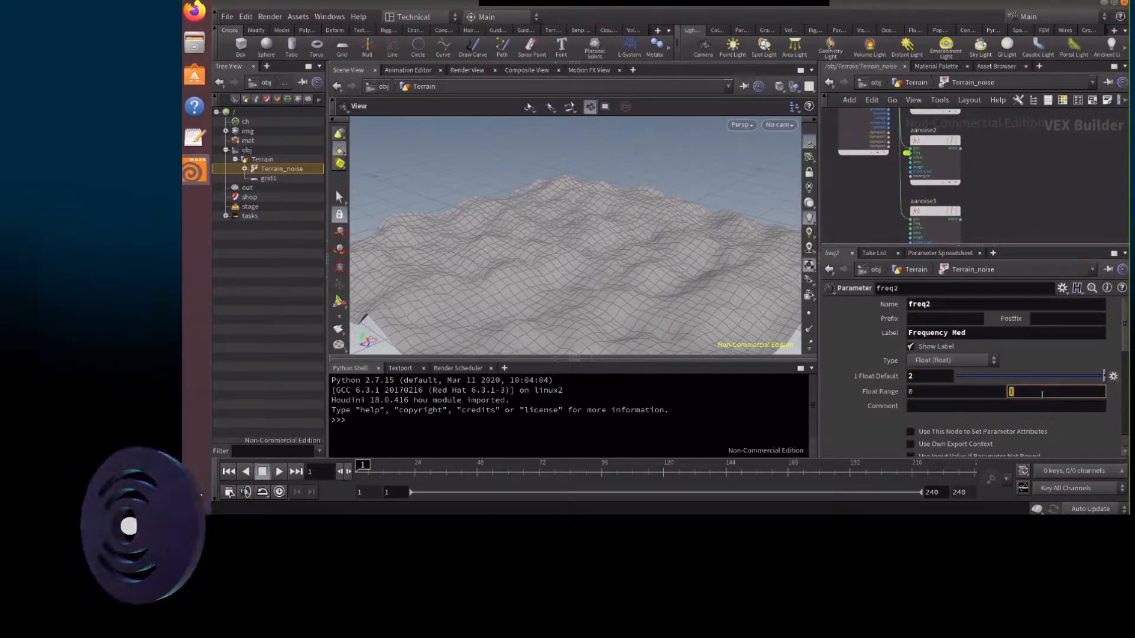
pyautogui.press('Return')
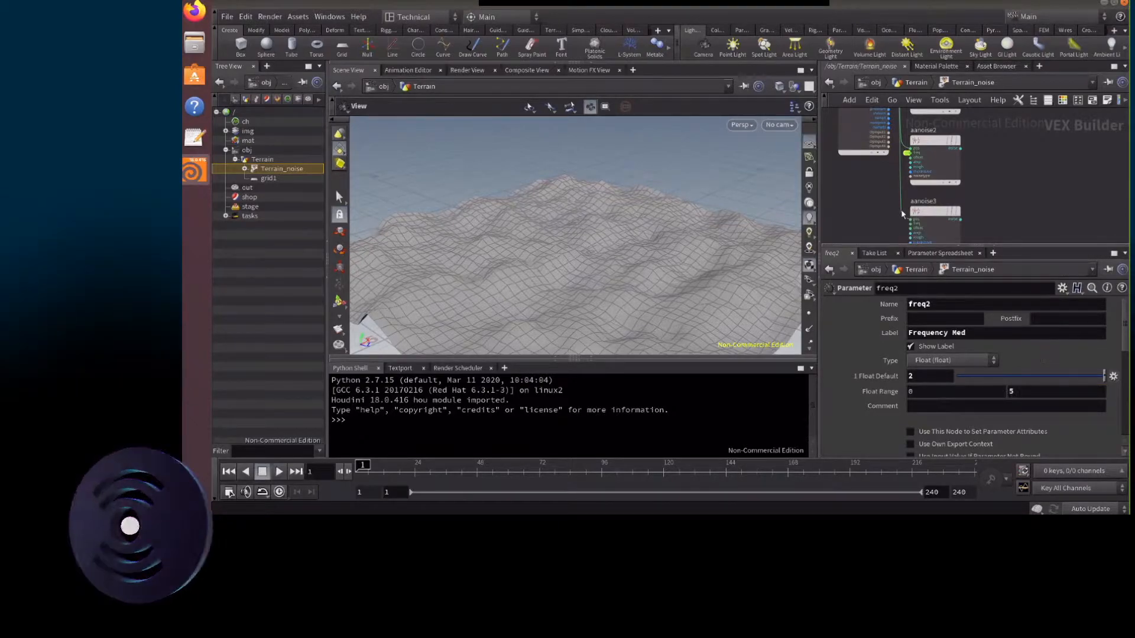
# Promote the Amplitude of the aanoise2 node as a parameter of Terrain_noise
pyautogui.click(929, 147)
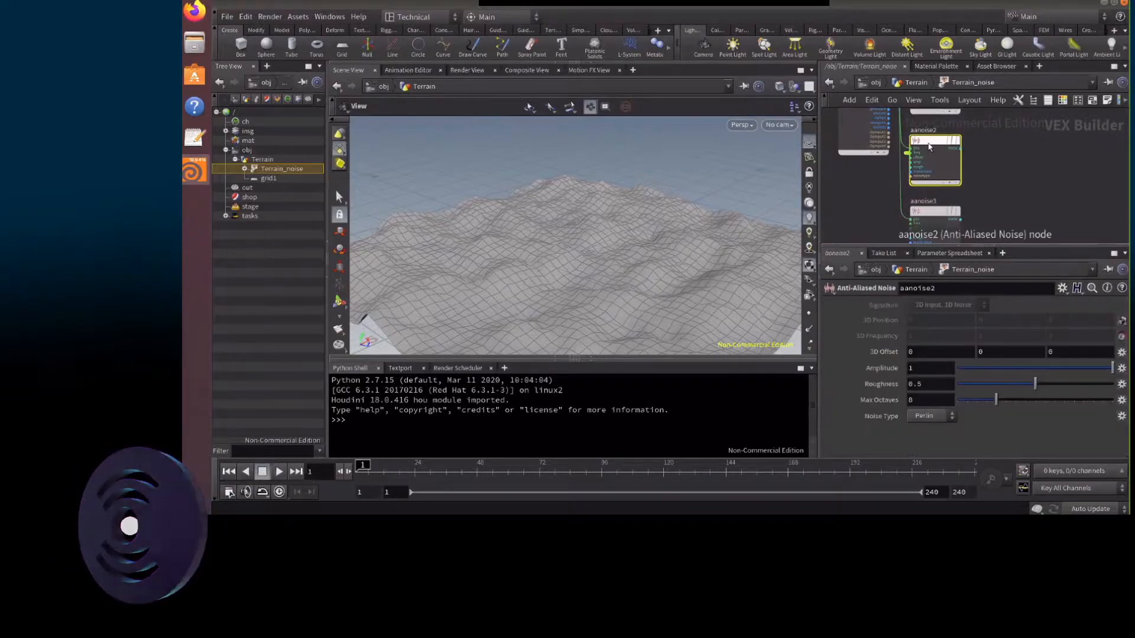
pyautogui.click(1122, 369)
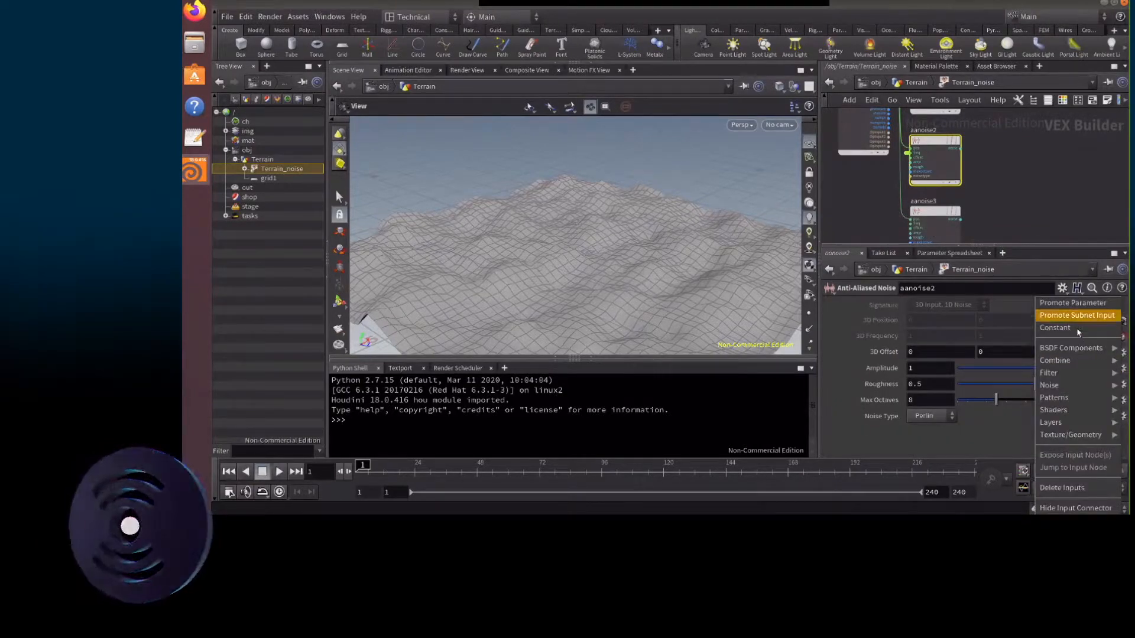
pyautogui.click(1068, 303)
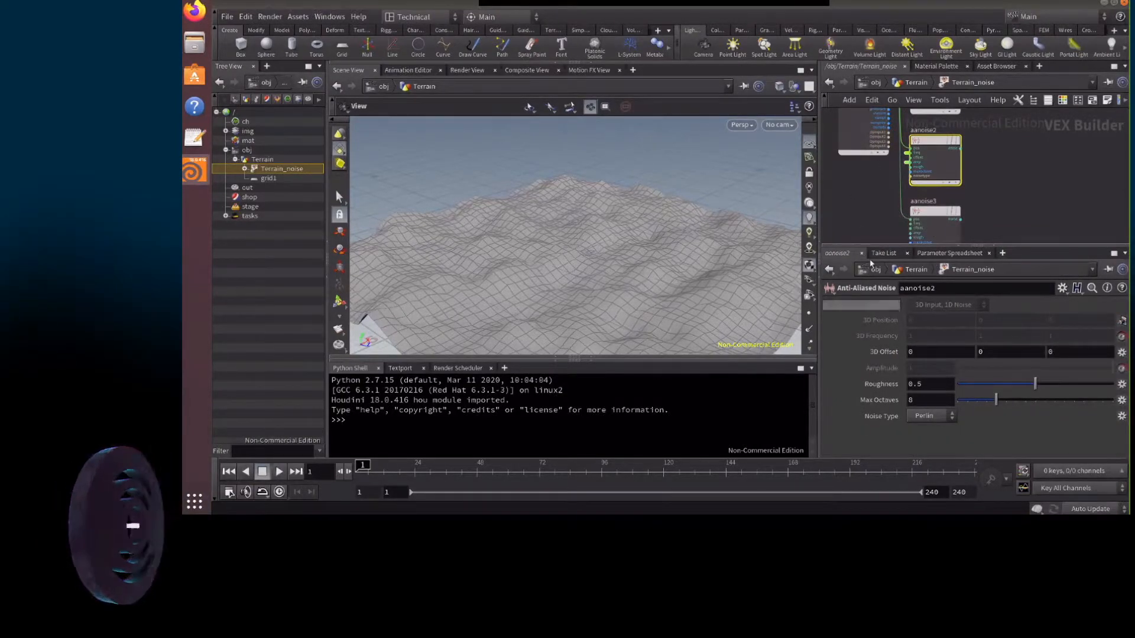
# Label the promoted amp2 parameter "Amplitude Med" and set its default to about 0.503
pyautogui.click(910, 170)
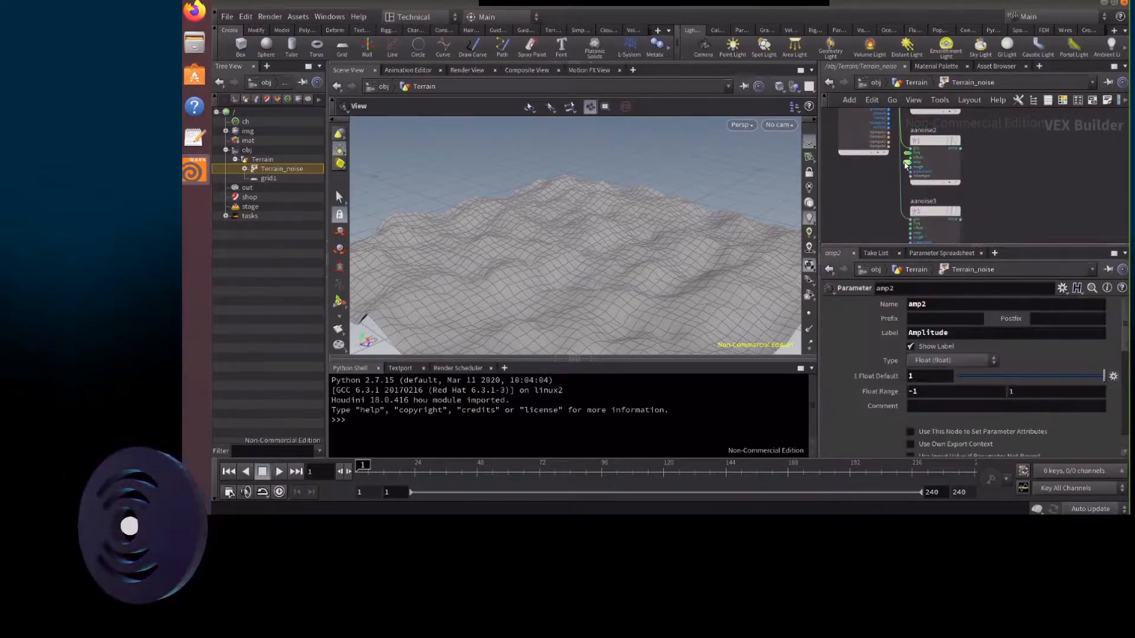
pyautogui.click(964, 331)
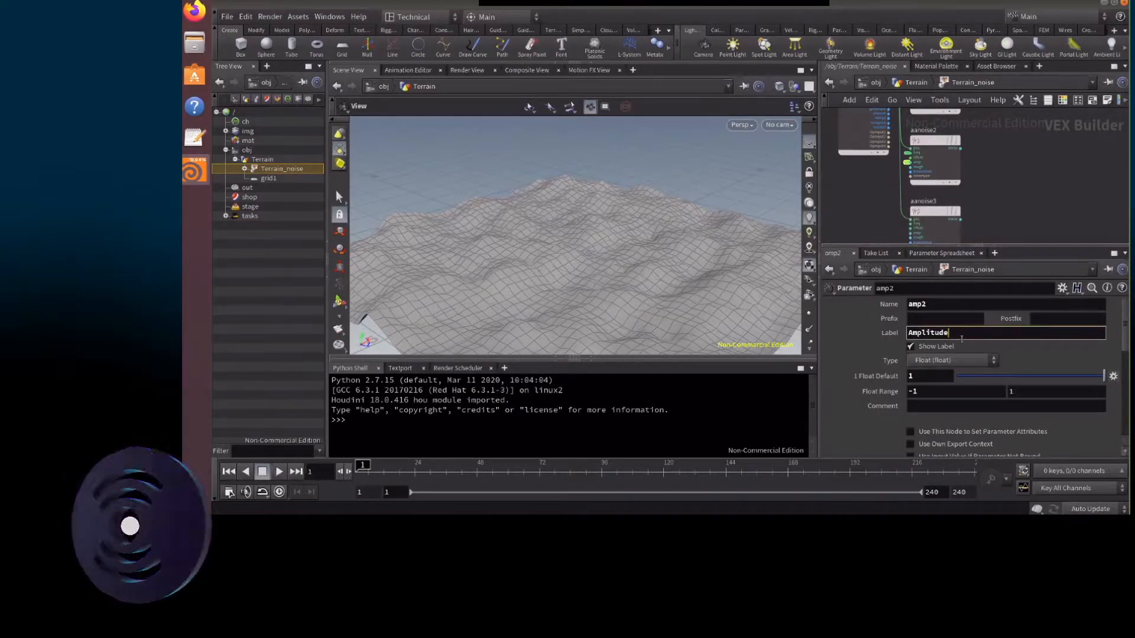
pyautogui.write('Med')
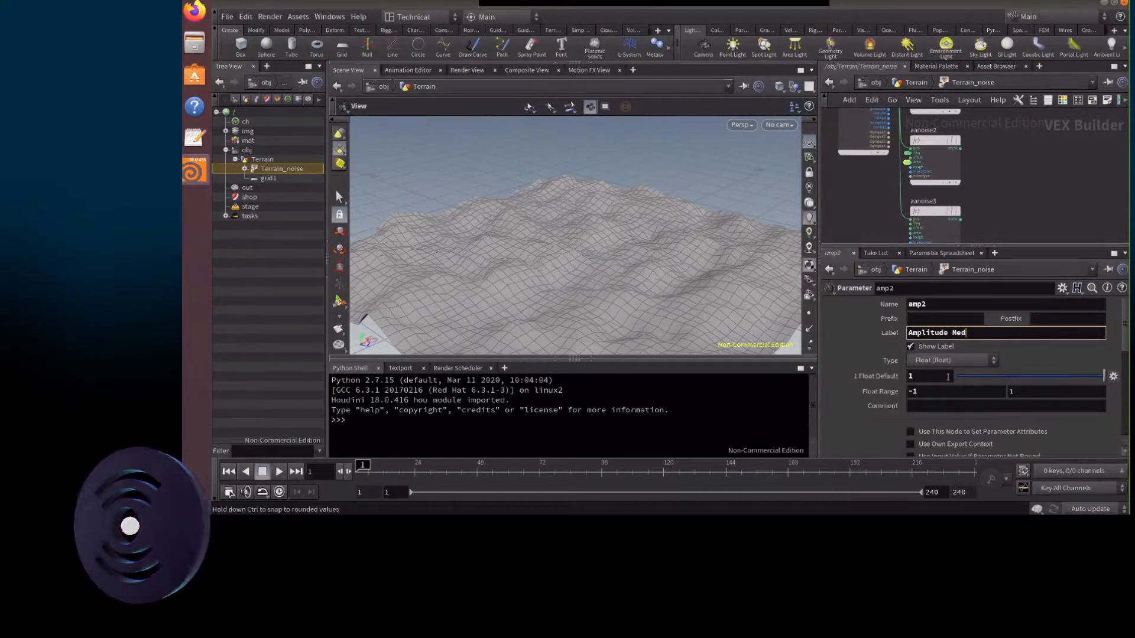
pyautogui.moveTo(1058, 376); pyautogui.dragTo(1032, 387)
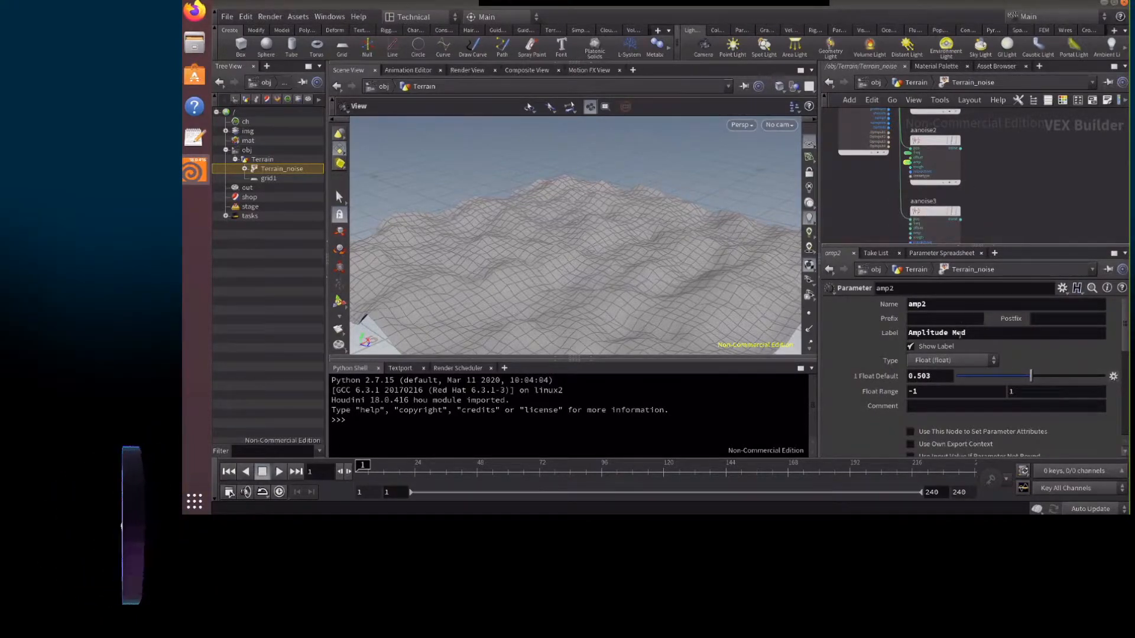
# Promote the 3D Frequency of the aanoise3 node as a parameter of Terrain_noise
pyautogui.click(939, 205)
pyautogui.scroll(2, 939, 201)
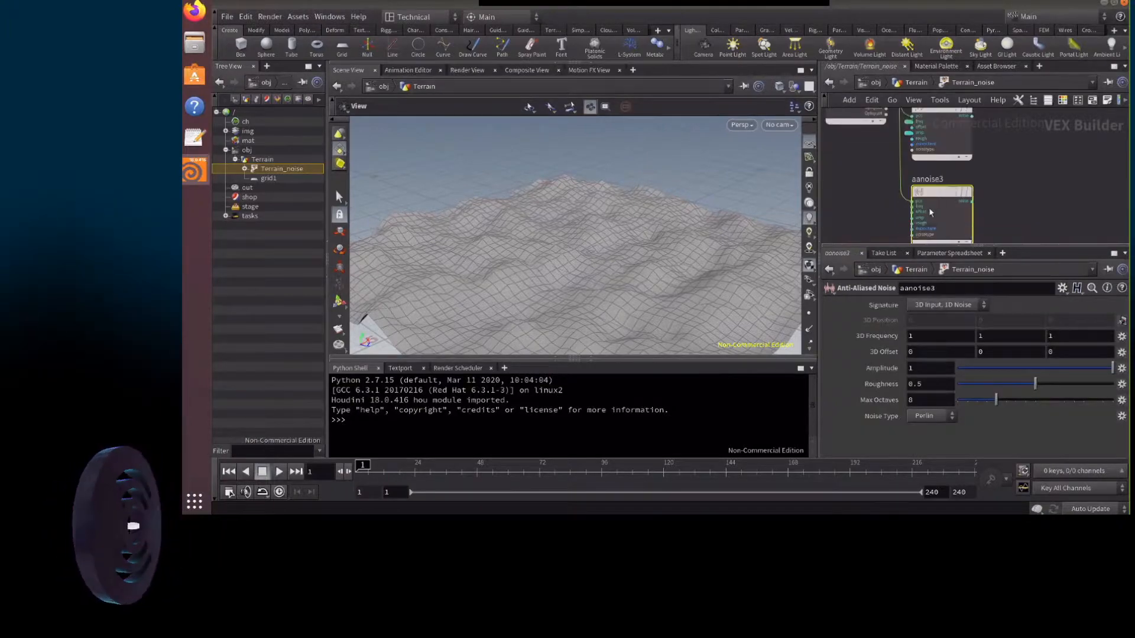
pyautogui.click(1121, 337)
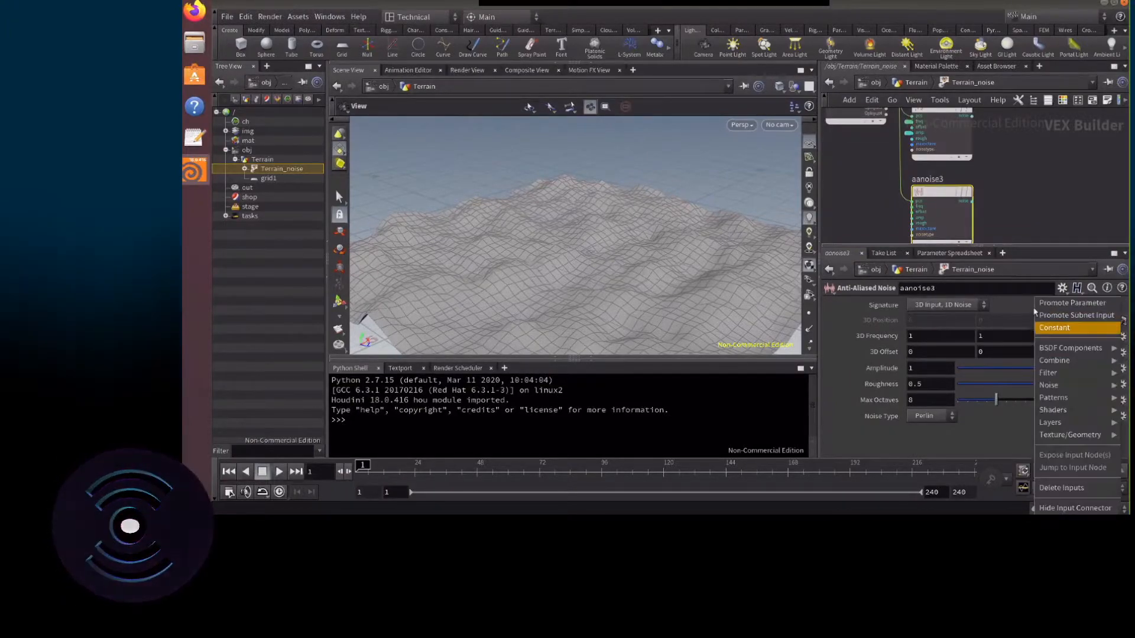
pyautogui.click(1068, 330)
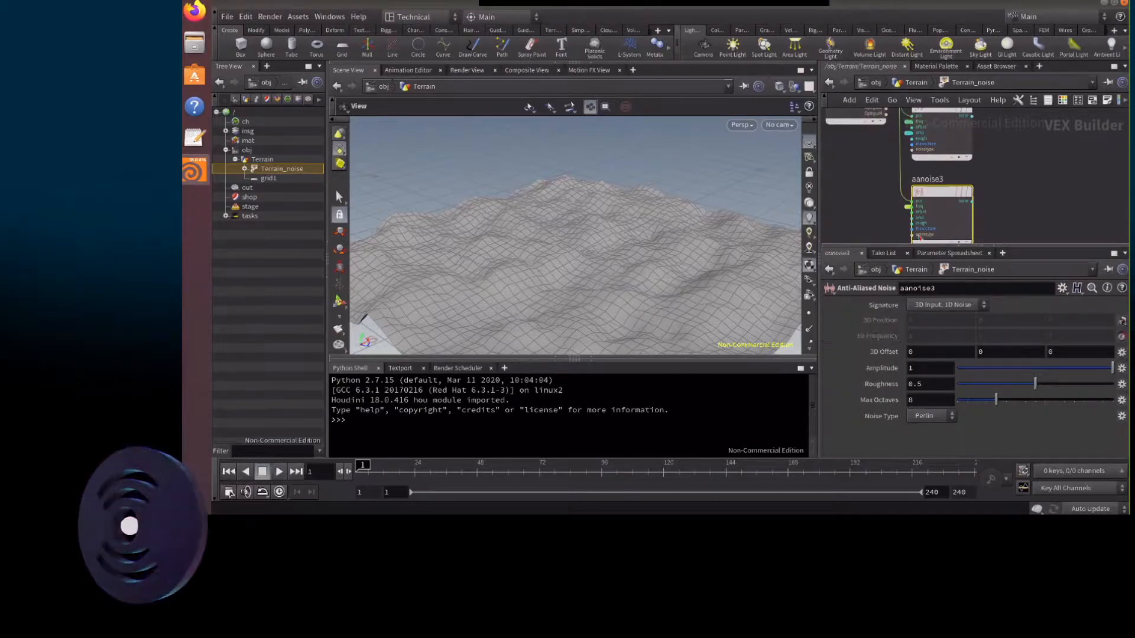
# Label the promoted freq3 parameter "Frequency Small" and change its type to Float (float)
pyautogui.click(906, 206)
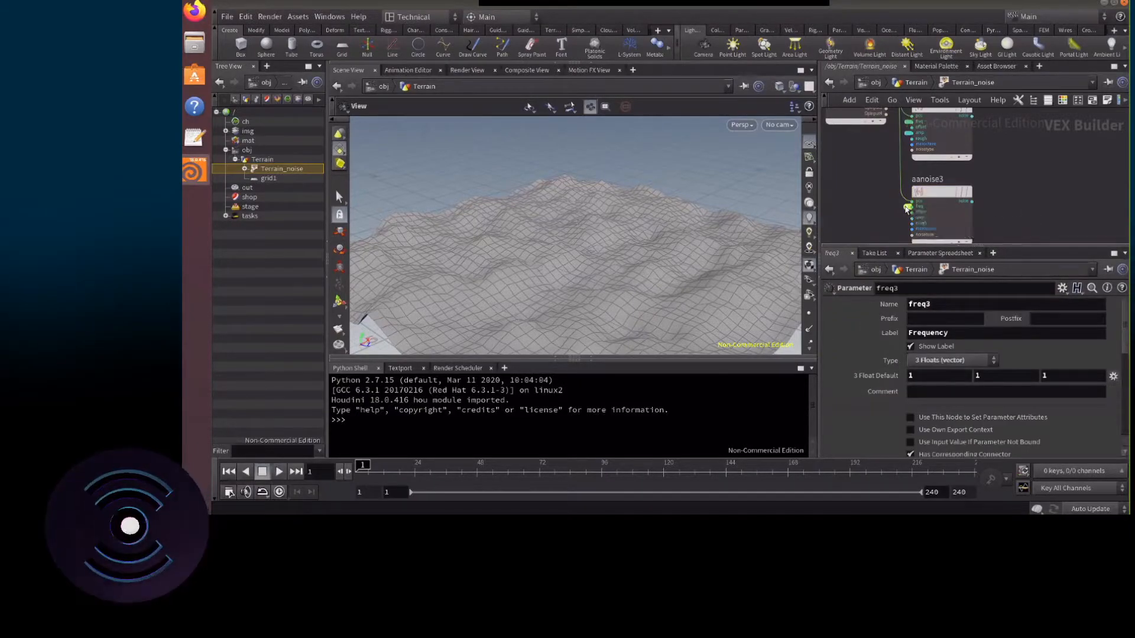
pyautogui.click(948, 333)
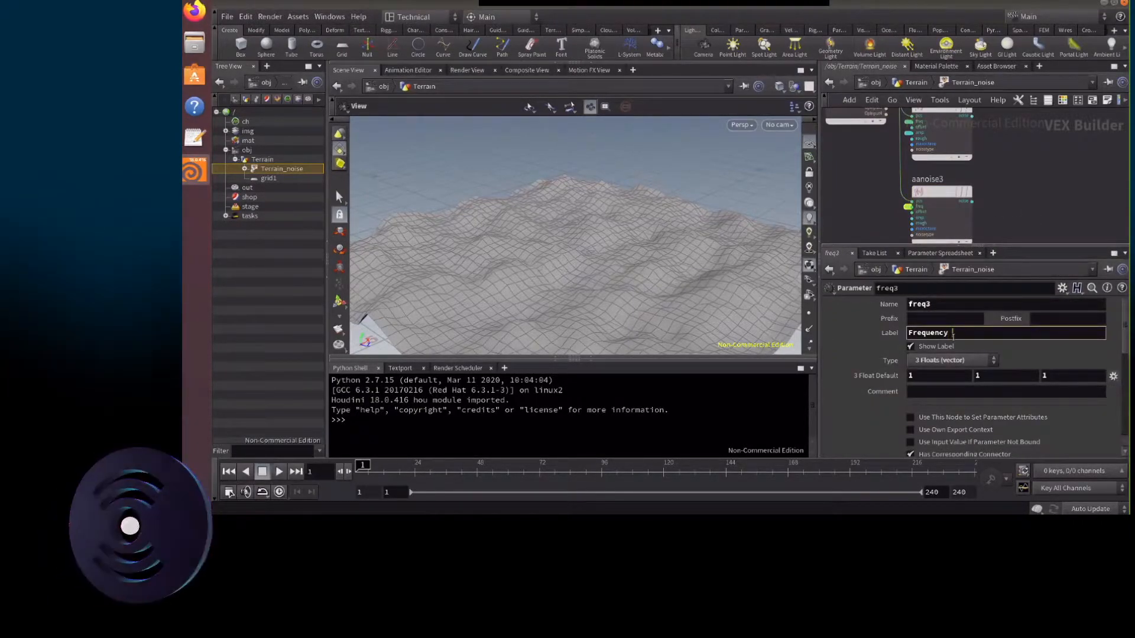
pyautogui.write('Small')
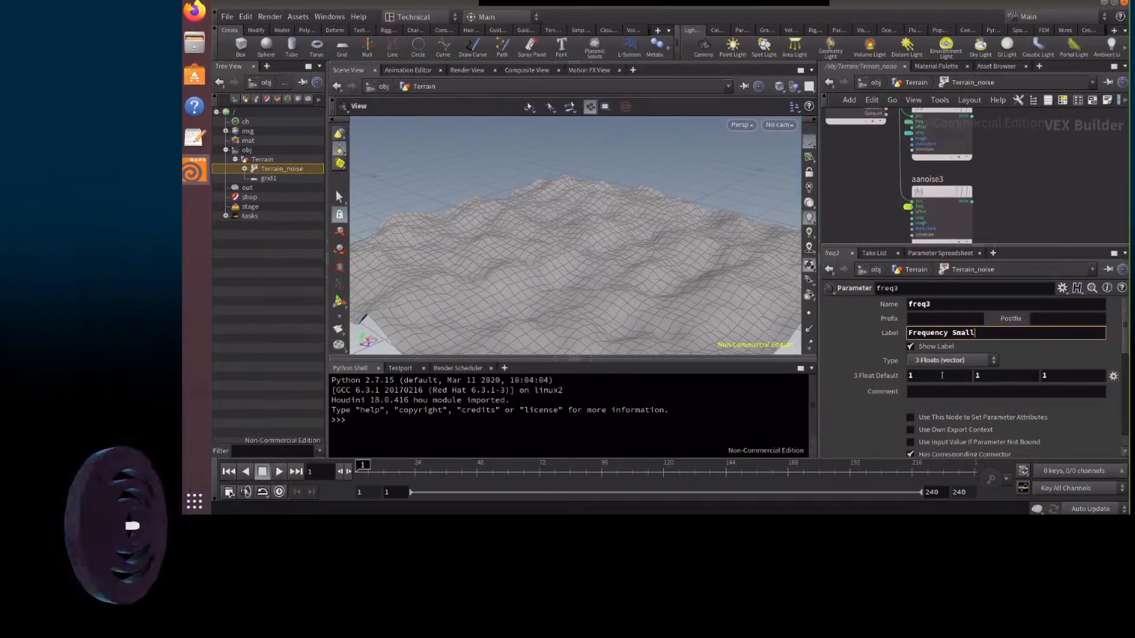
pyautogui.click(953, 360)
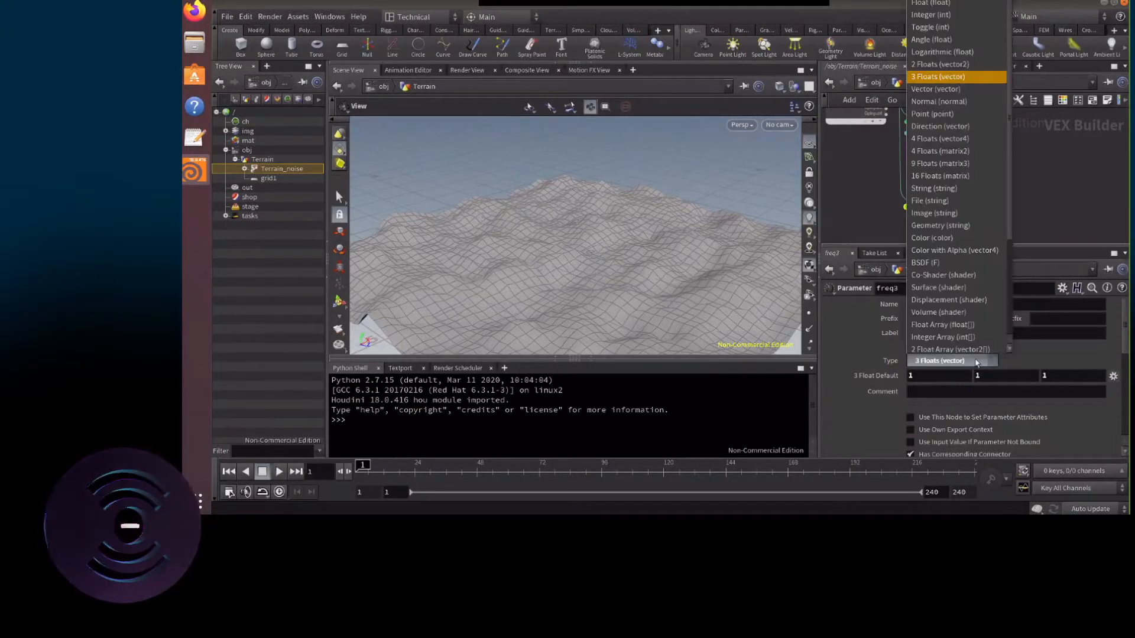
pyautogui.click(931, 3)
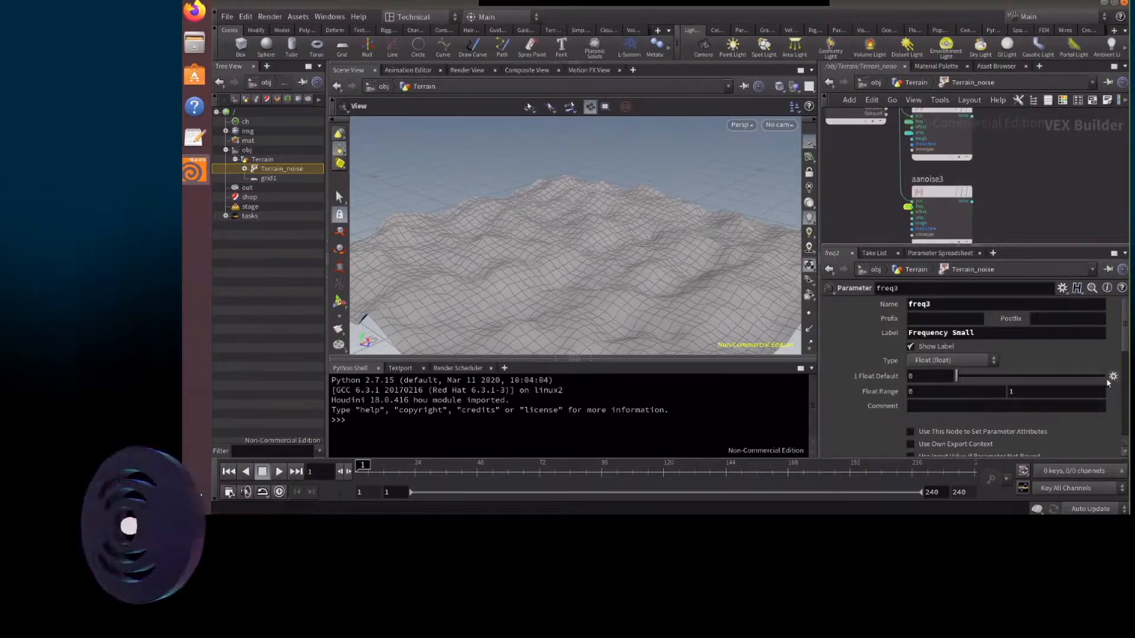
# Set the freq3 parameter's default to 4 and the upper limit of its float range to 10
pyautogui.doubleClick(914, 376)
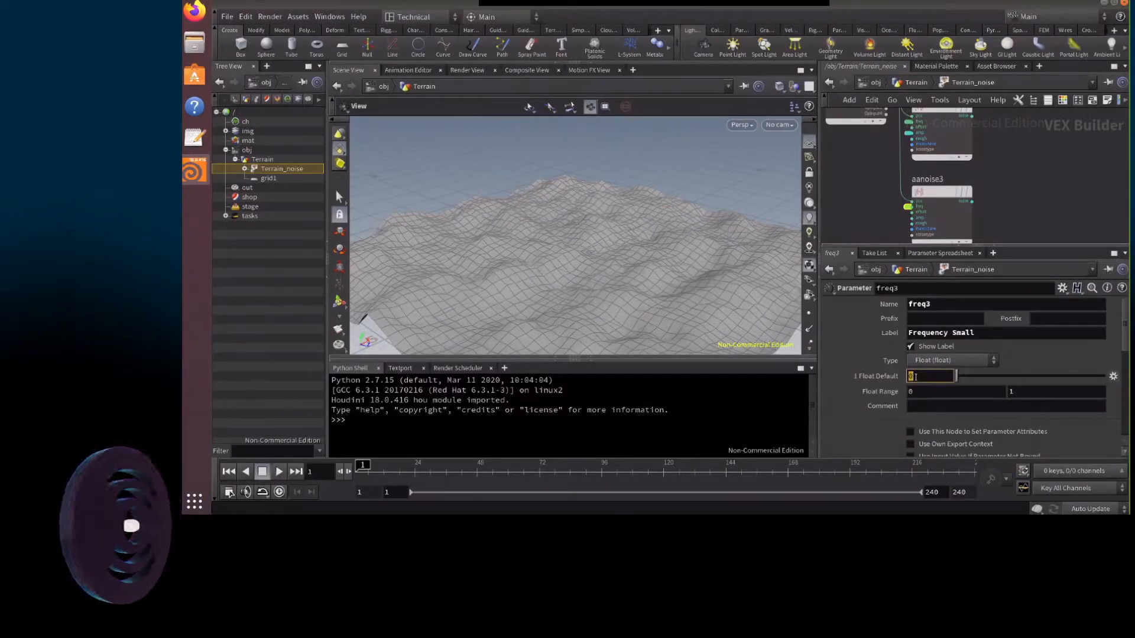
pyautogui.write('4')
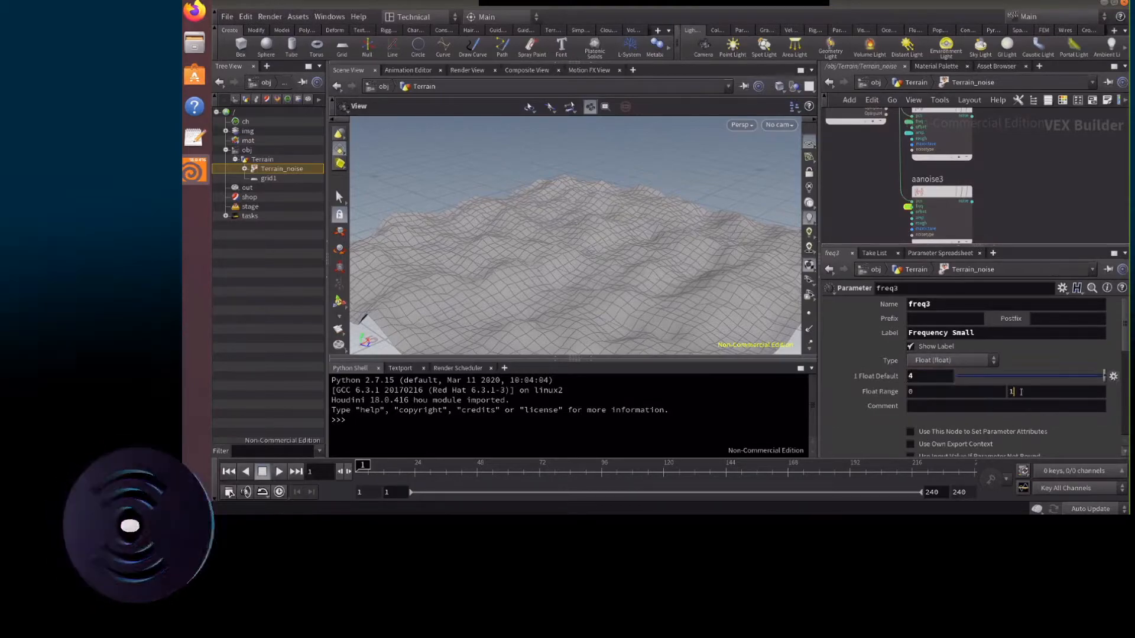
pyautogui.doubleClick(1020, 391)
pyautogui.write('1')
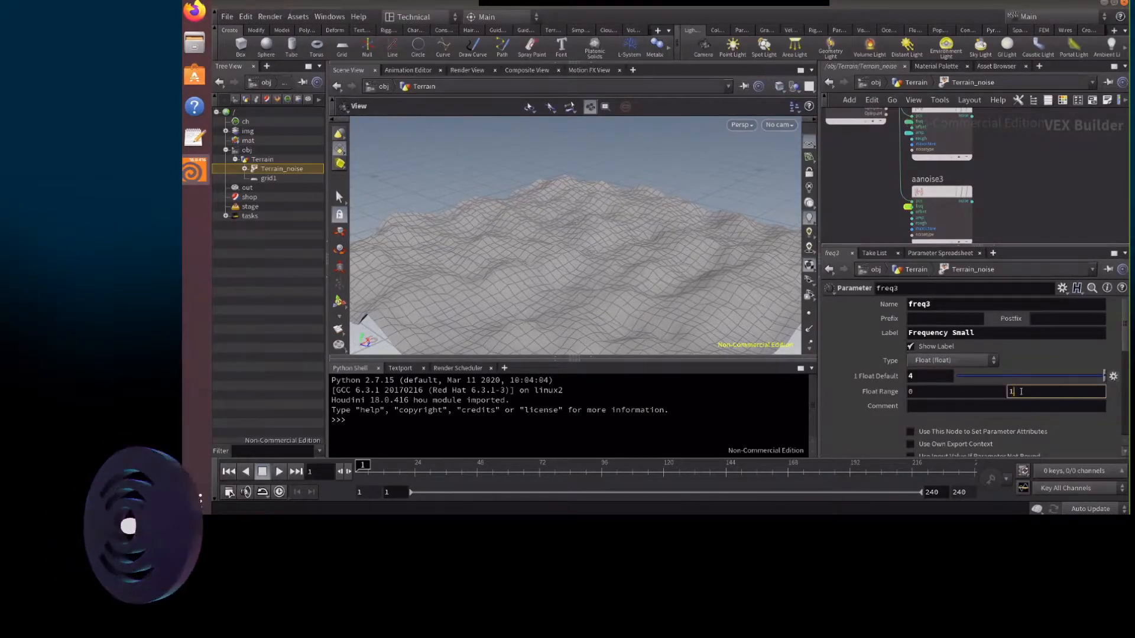
# Promote the Amplitude of the aanoise3 node as a parameter of Terrain_noise
pyautogui.moveTo(939, 196)
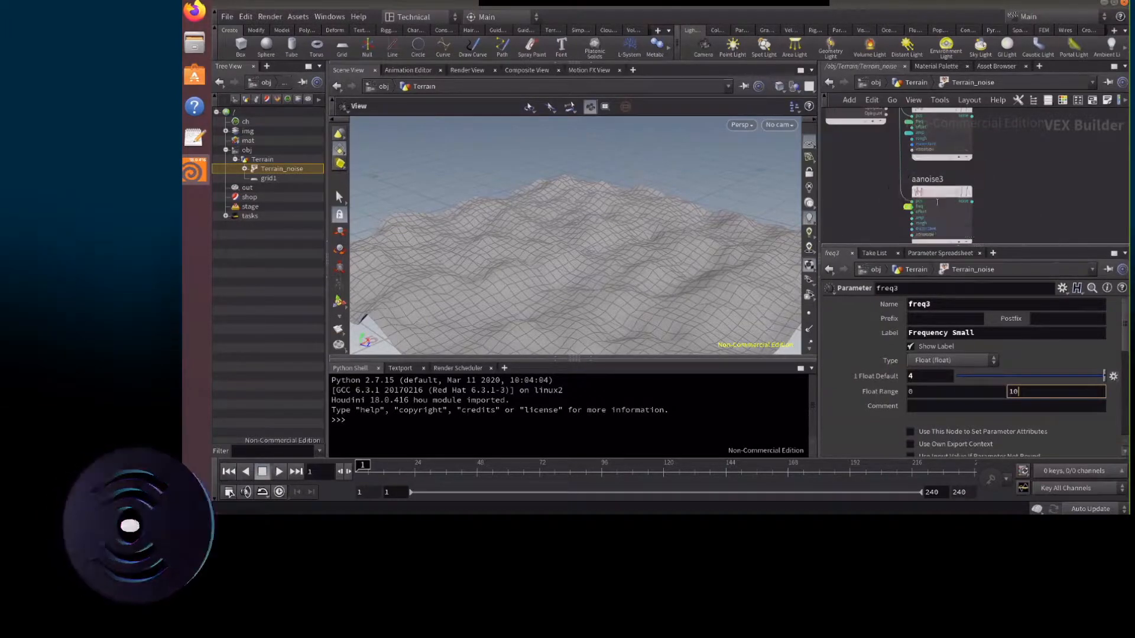
pyautogui.click(936, 192)
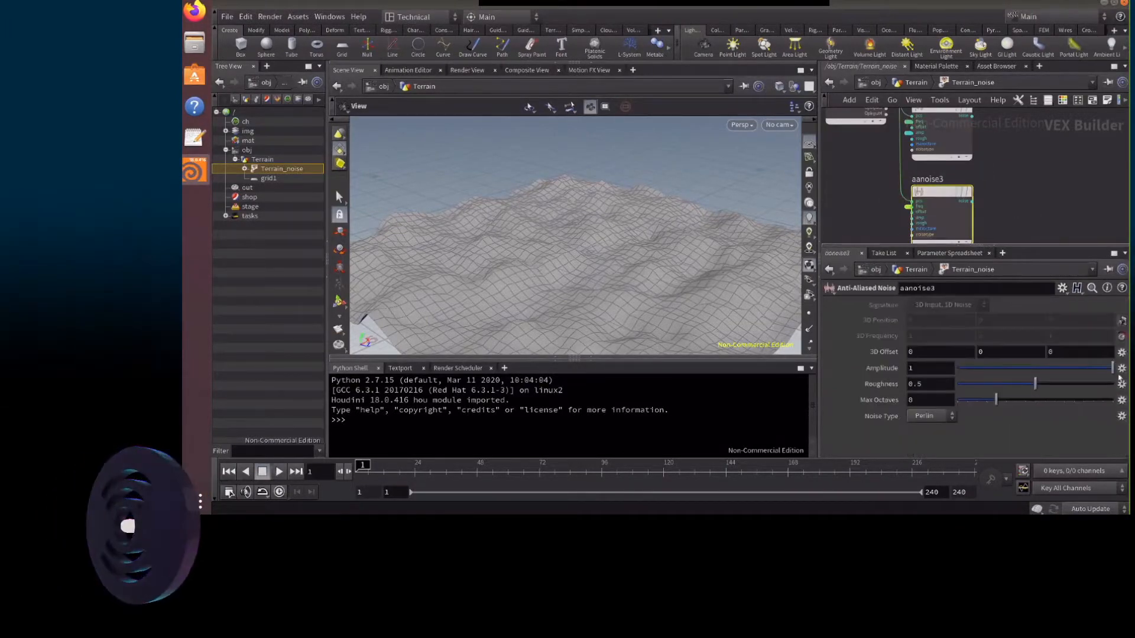
pyautogui.click(1123, 371)
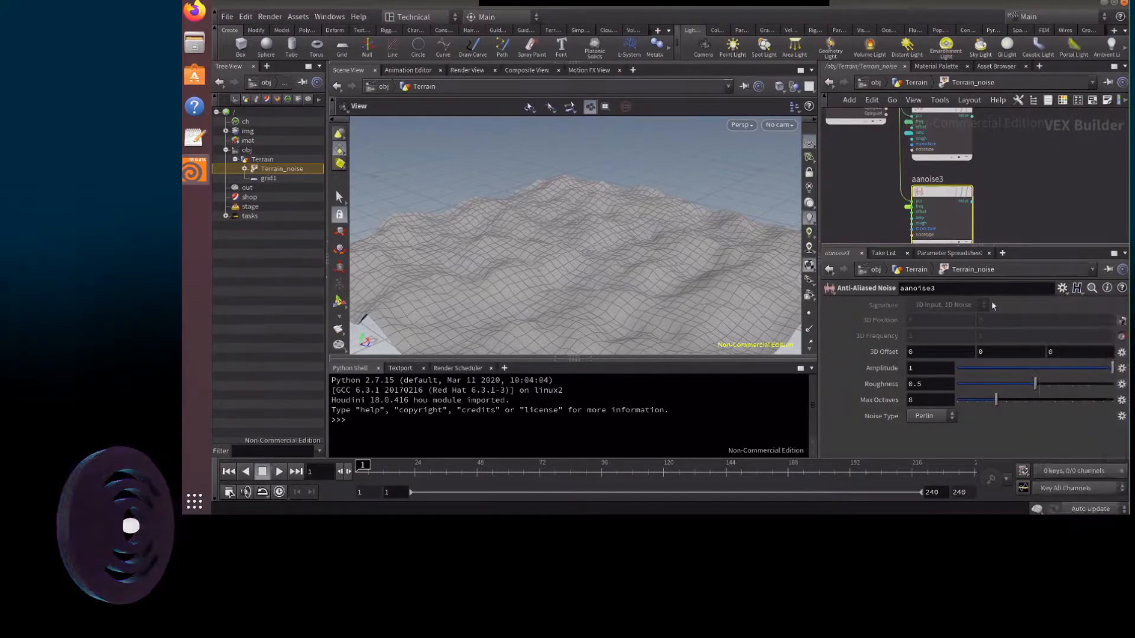
# Label the promoted amp3 parameter "Amplitude Small" and set its default to about 0.221
pyautogui.keyDown('ctrl'); pyautogui.middleClick(908, 218); pyautogui.keyUp('ctrl')
pyautogui.click(947, 331)
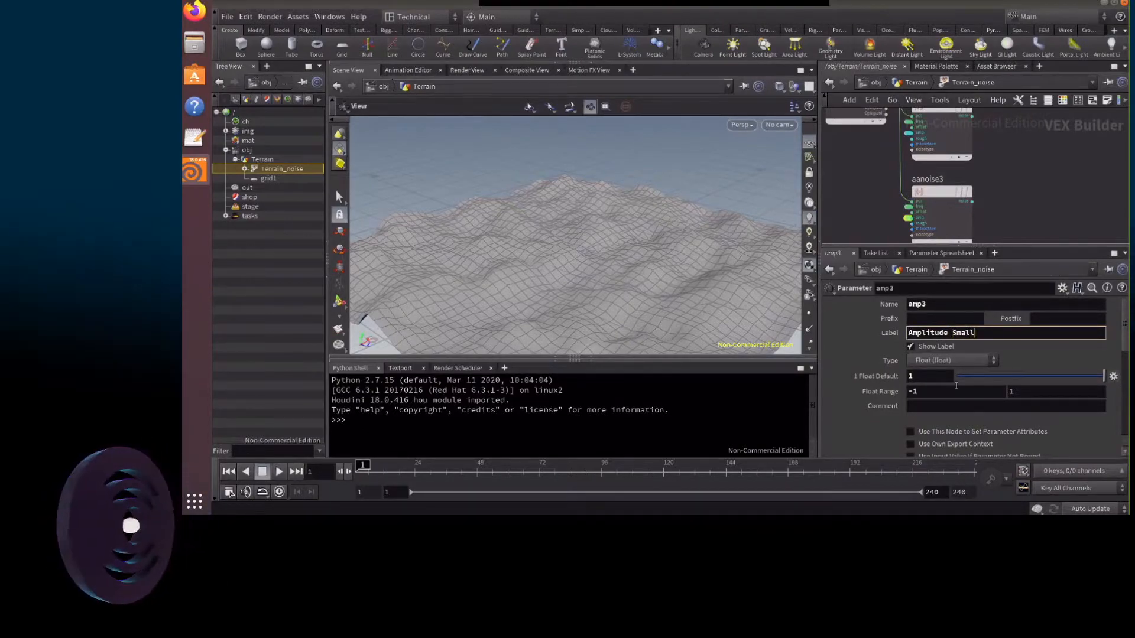
pyautogui.moveTo(1012, 383); pyautogui.dragTo(988, 379)
# Insert an Add node on the wire between aanoise1 and the displacement node, making room for it
pyautogui.scroll(-3, 919, 169)
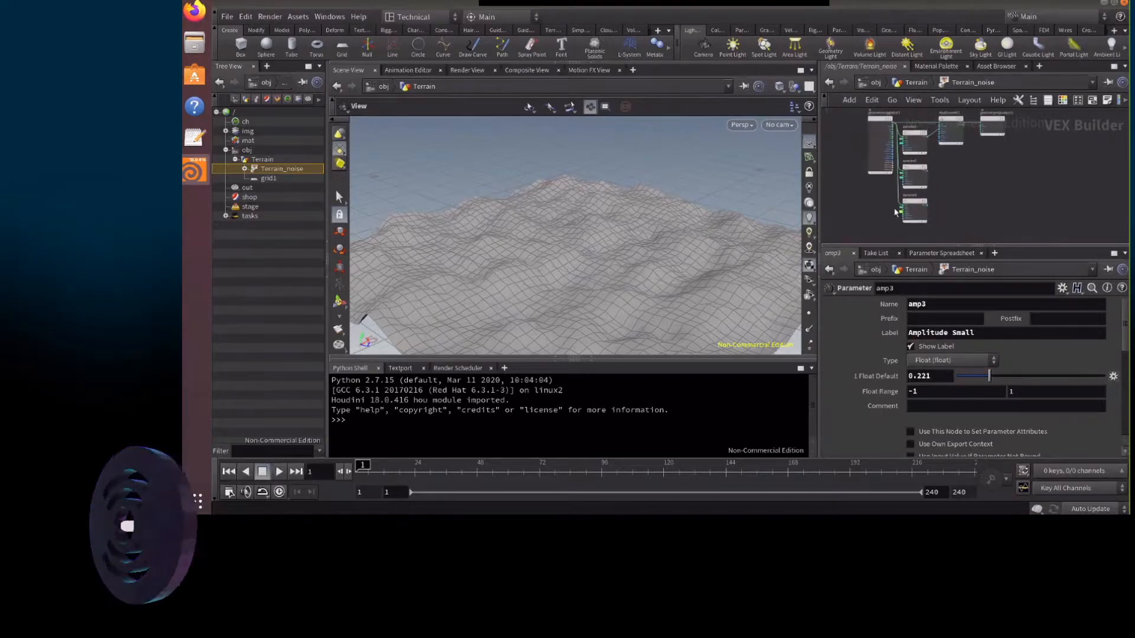
pyautogui.moveTo(1042, 151); pyautogui.dragTo(987, 145)
pyautogui.press('Tab')
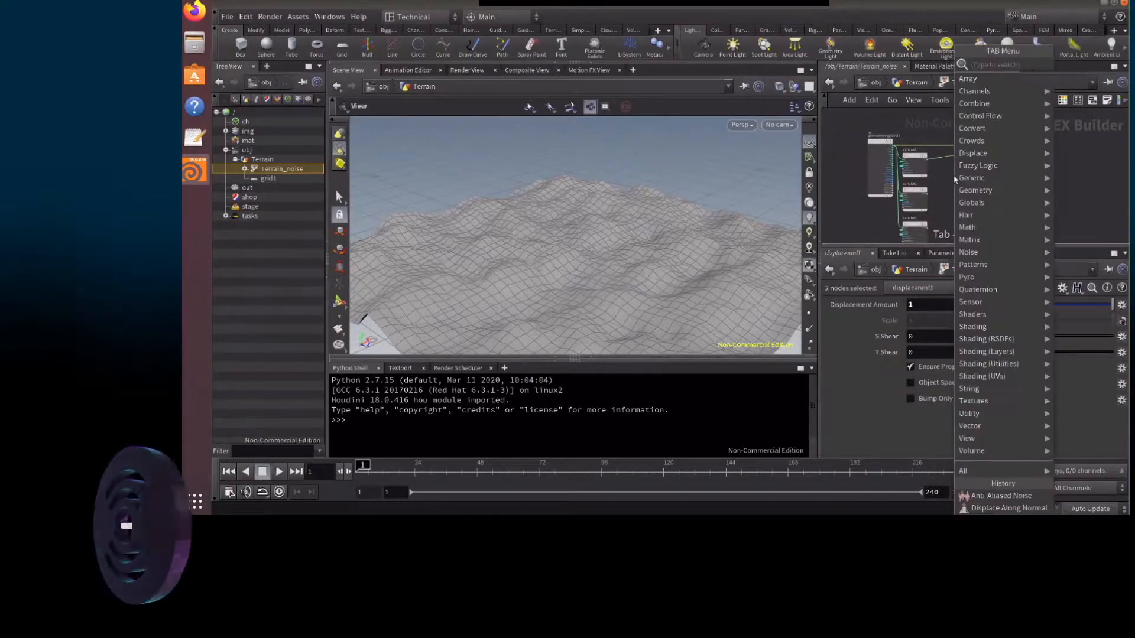
pyautogui.write('add')
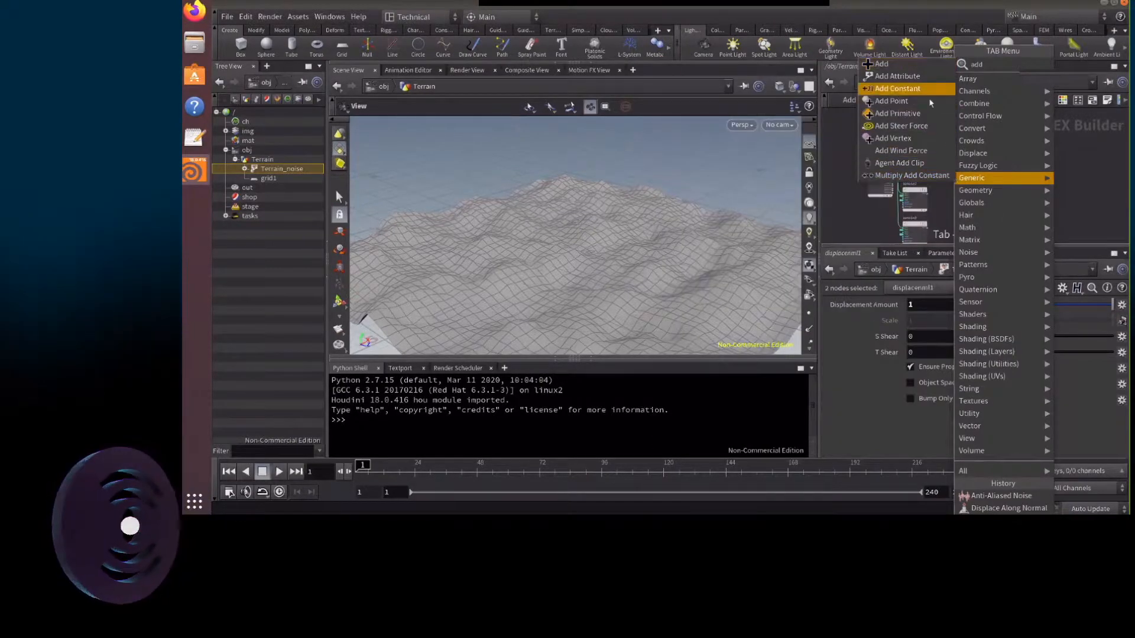
pyautogui.click(910, 65)
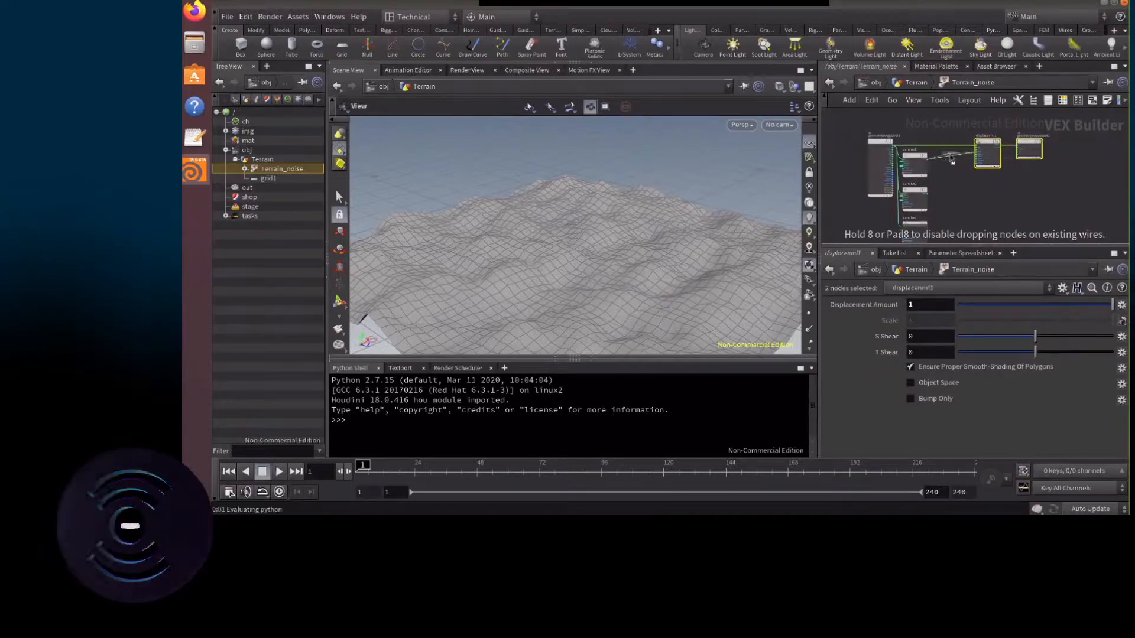
pyautogui.click(950, 159)
# Connect the noise outputs of aanoise2 and aanoise3 to the add1 node
pyautogui.click(951, 167)
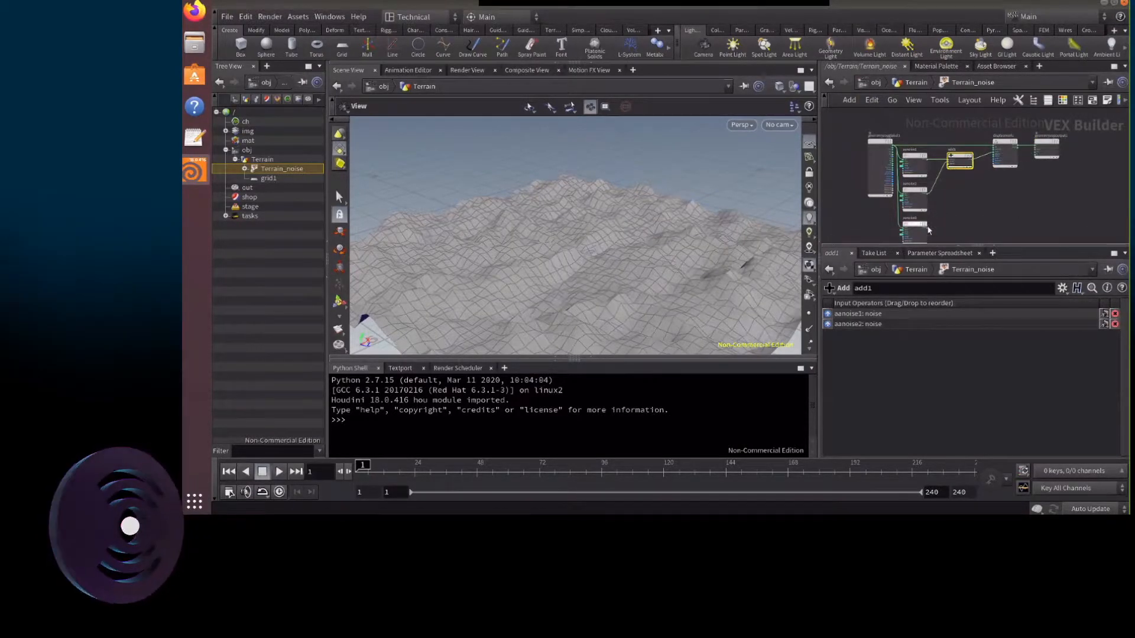
pyautogui.click(914, 227)
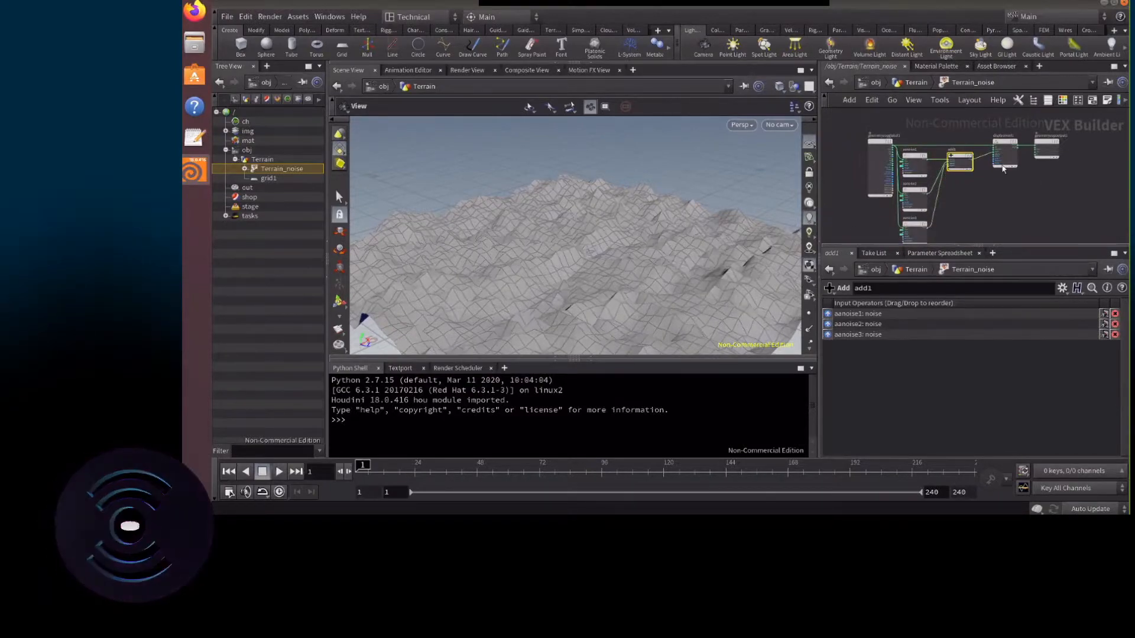
# Inspect the combined terrain from another angle and return to the Terrain network to reach Terrain_noise's promoted parameters
pyautogui.moveTo(696, 254); pyautogui.dragTo(733, 243)
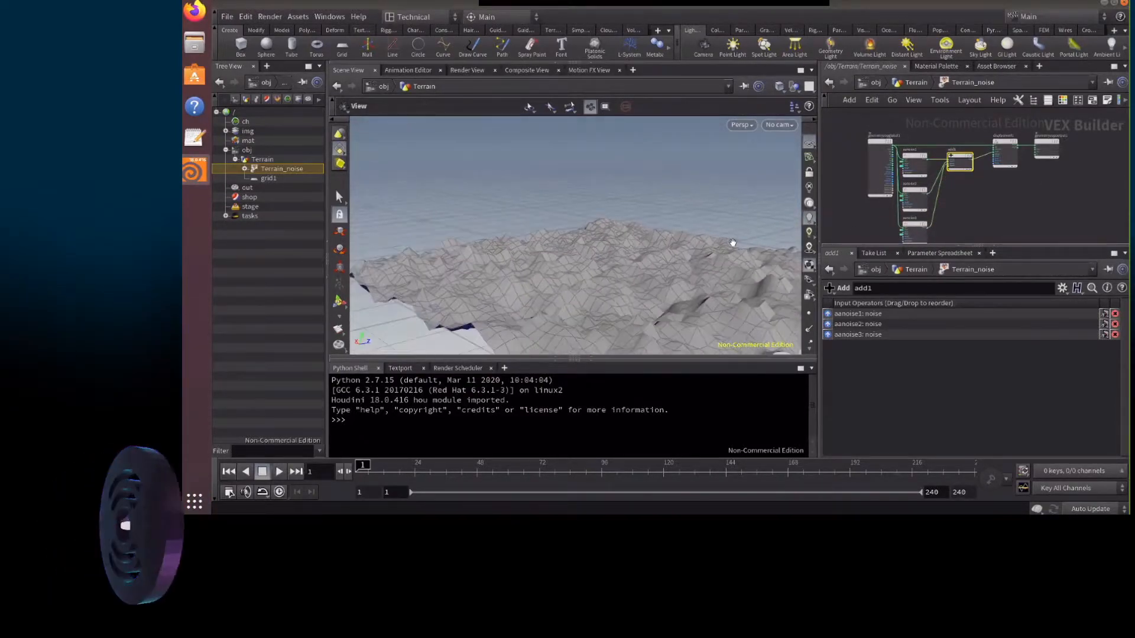
pyautogui.moveTo(672, 270); pyautogui.dragTo(676, 276)
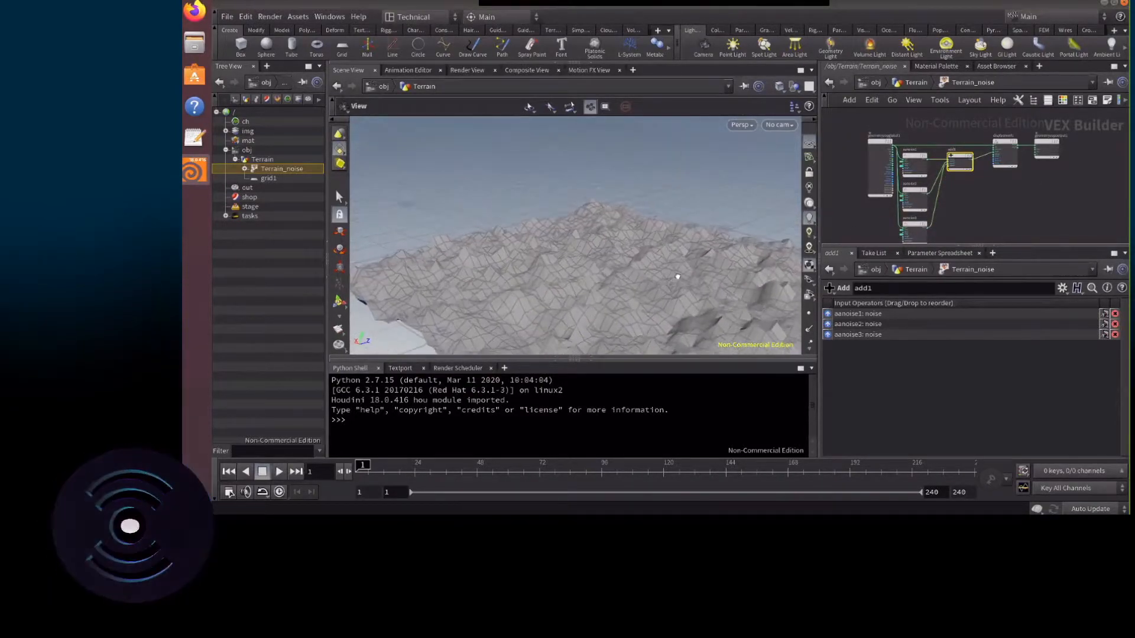
pyautogui.click(917, 84)
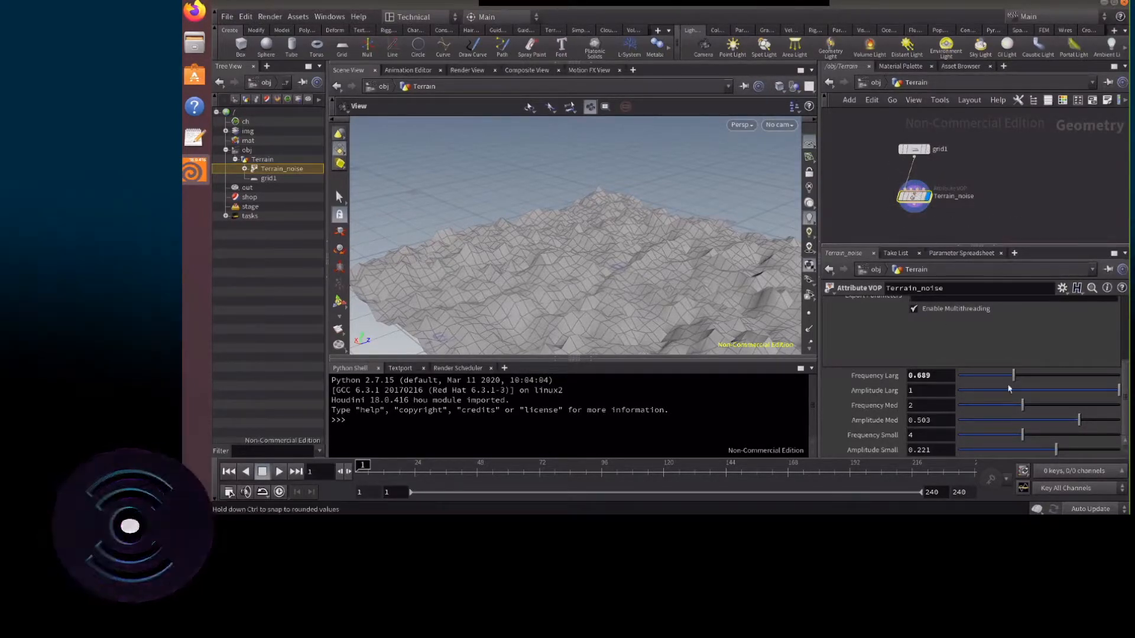
# Set Terrain_noise's Amplitude Larg to about 0.342, Frequency Med 1.62, Amplitude Med 0.378, Frequency Small 3.85 and Amplitude Small 0.132
pyautogui.moveTo(1080, 390); pyautogui.dragTo(1012, 409)
pyautogui.moveTo(1077, 420); pyautogui.dragTo(1015, 440)
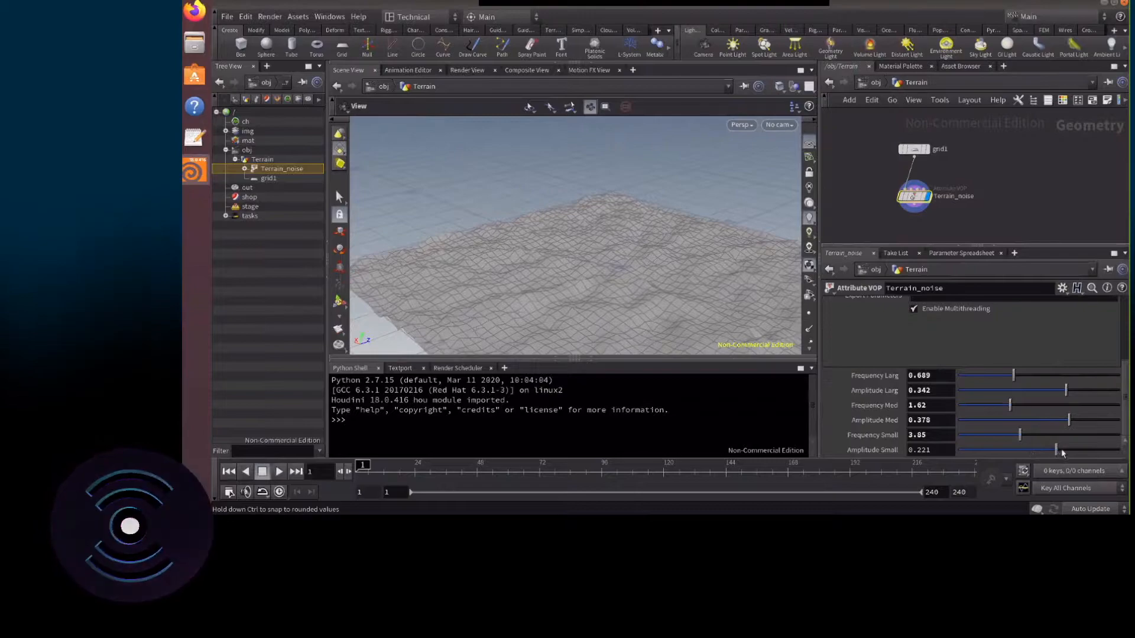
pyautogui.moveTo(1082, 448); pyautogui.dragTo(1069, 452)
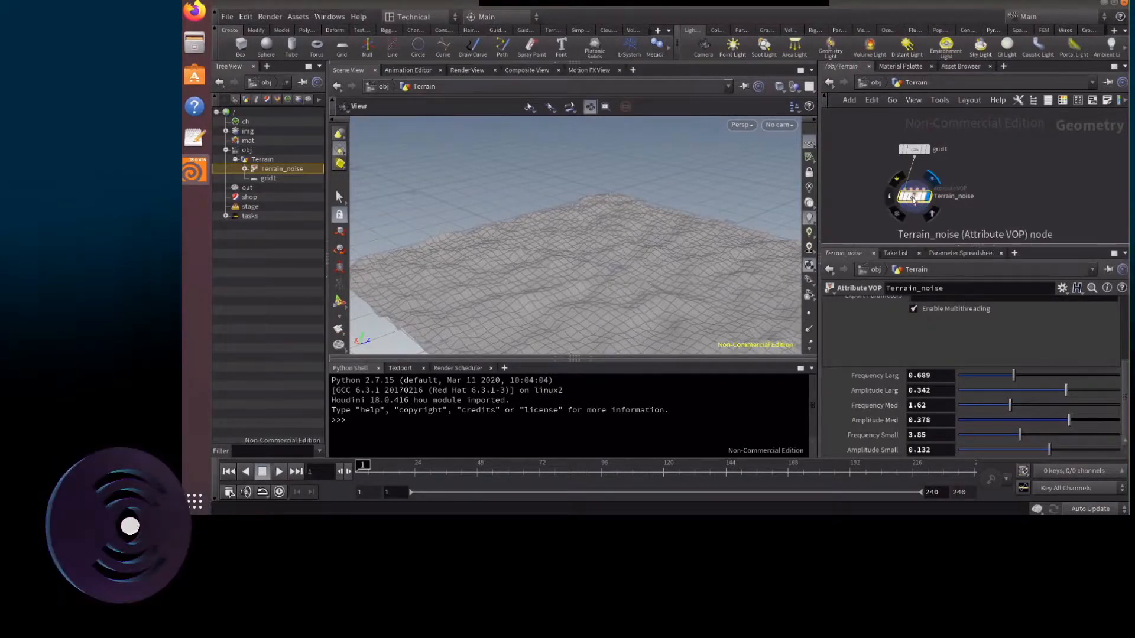
# Inside Terrain_noise, move the displacement and geometry output nodes away from add1 to make room between them
pyautogui.doubleClick(913, 198)
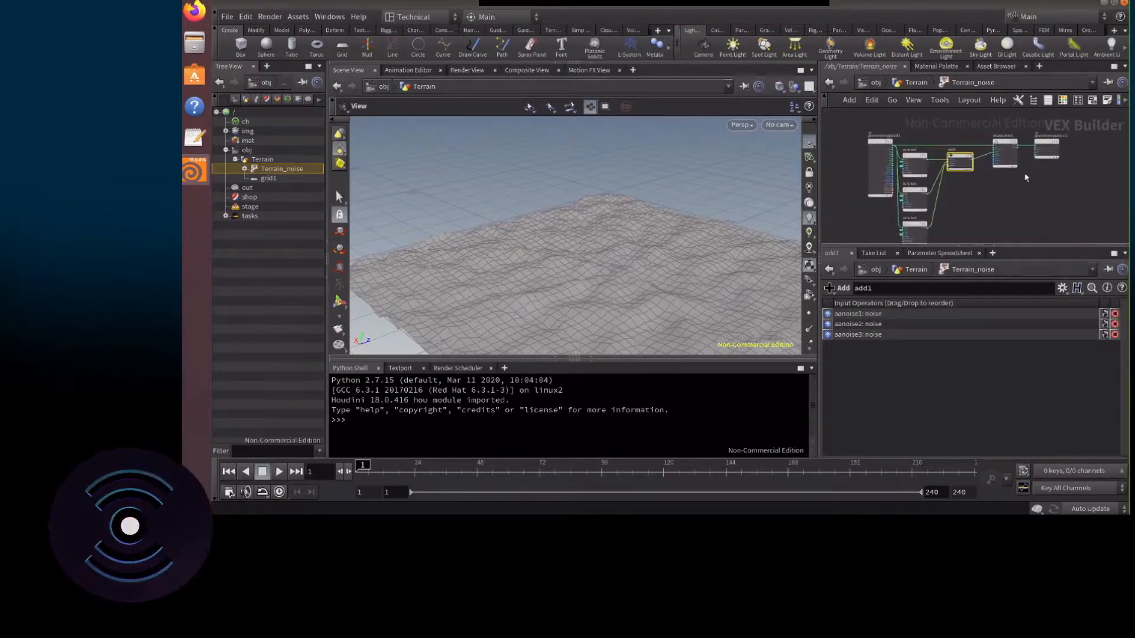
pyautogui.moveTo(1022, 191); pyautogui.dragTo(1024, 148)
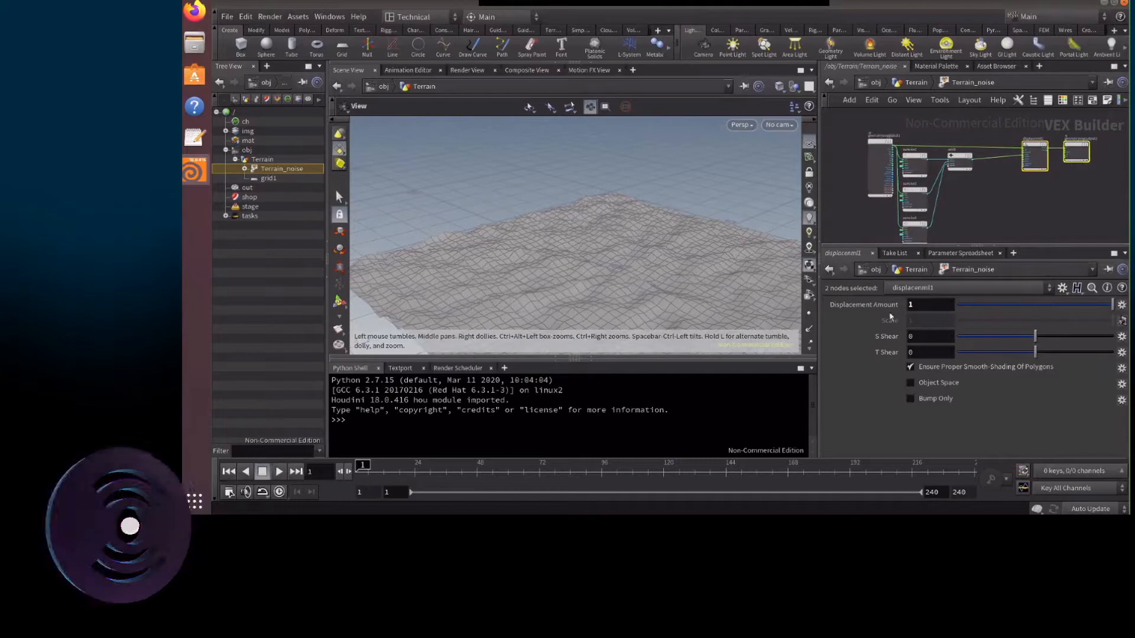
# Back in the Terrain network, set Terrain_noise's Frequency Larg to about 0.566, Amplitude Larg to 0.945 and Frequency Med to 1.95
pyautogui.press('u')
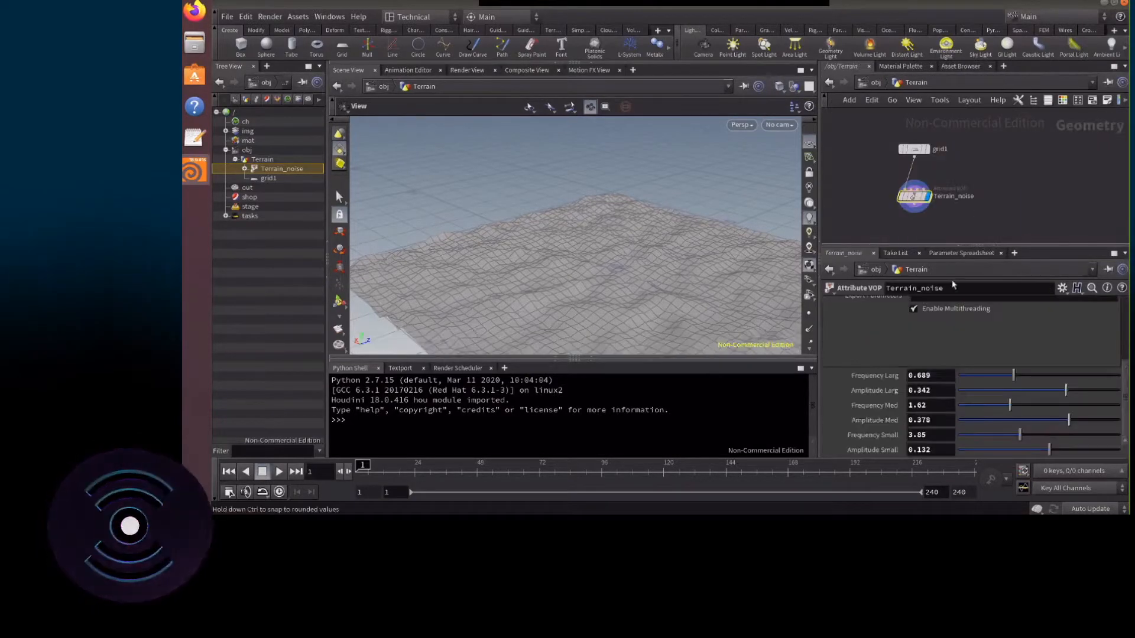
pyautogui.click(1060, 376)
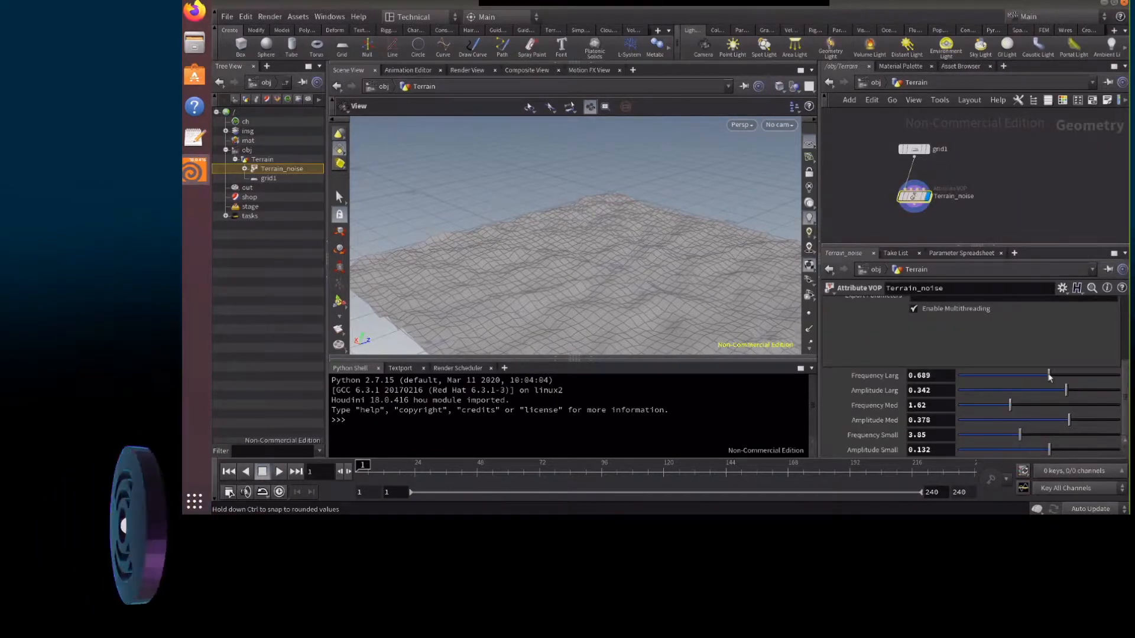
pyautogui.moveTo(1060, 377); pyautogui.dragTo(1017, 404)
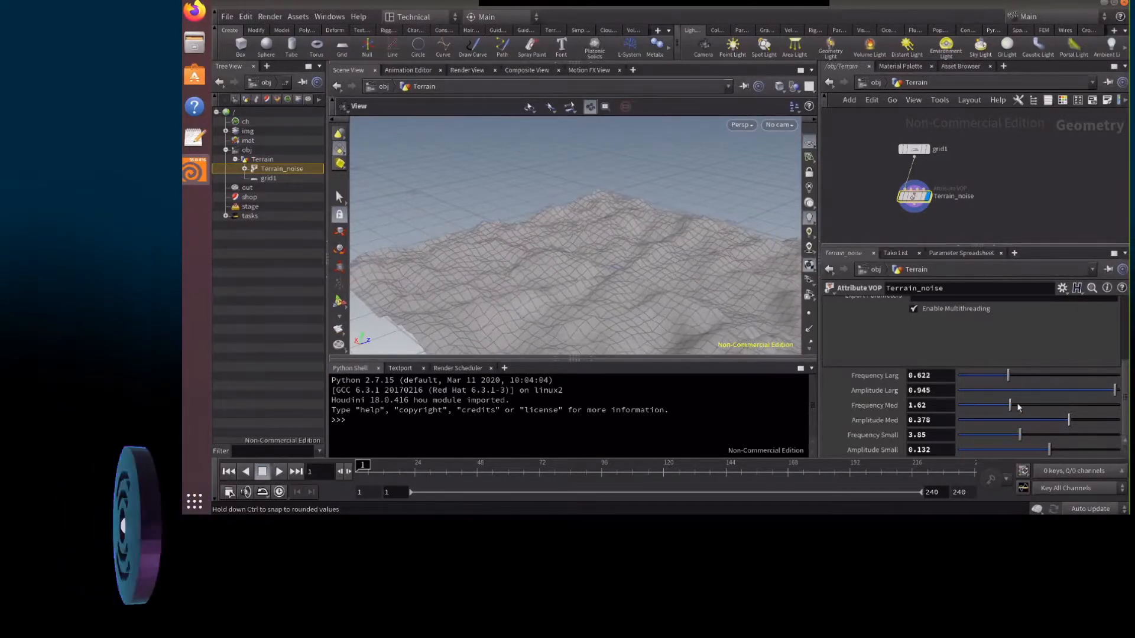
# Insert a Clamp node inside Terrain_noise on the wire between add1 and the displacement node
pyautogui.doubleClick(916, 198)
pyautogui.press('Tab')
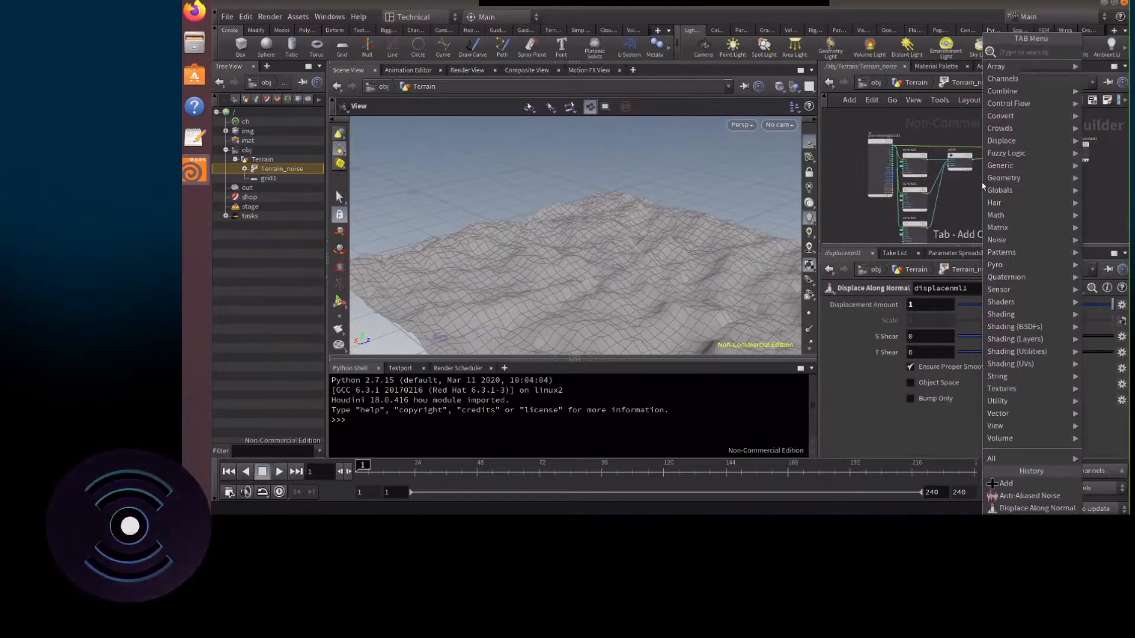
pyautogui.write('cl')
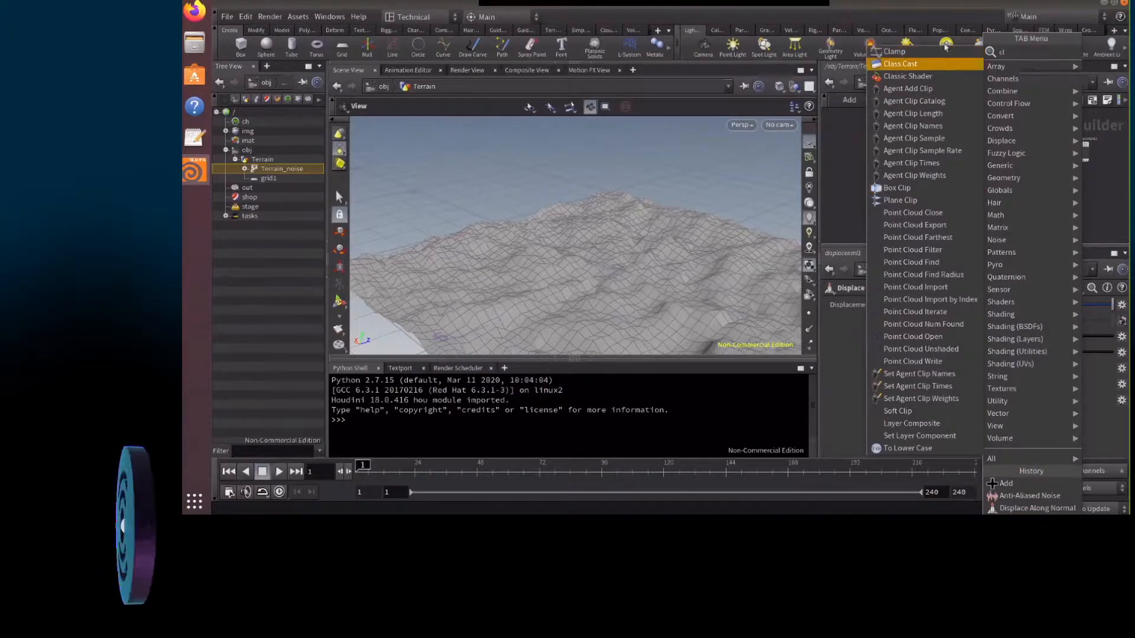
pyautogui.click(925, 53)
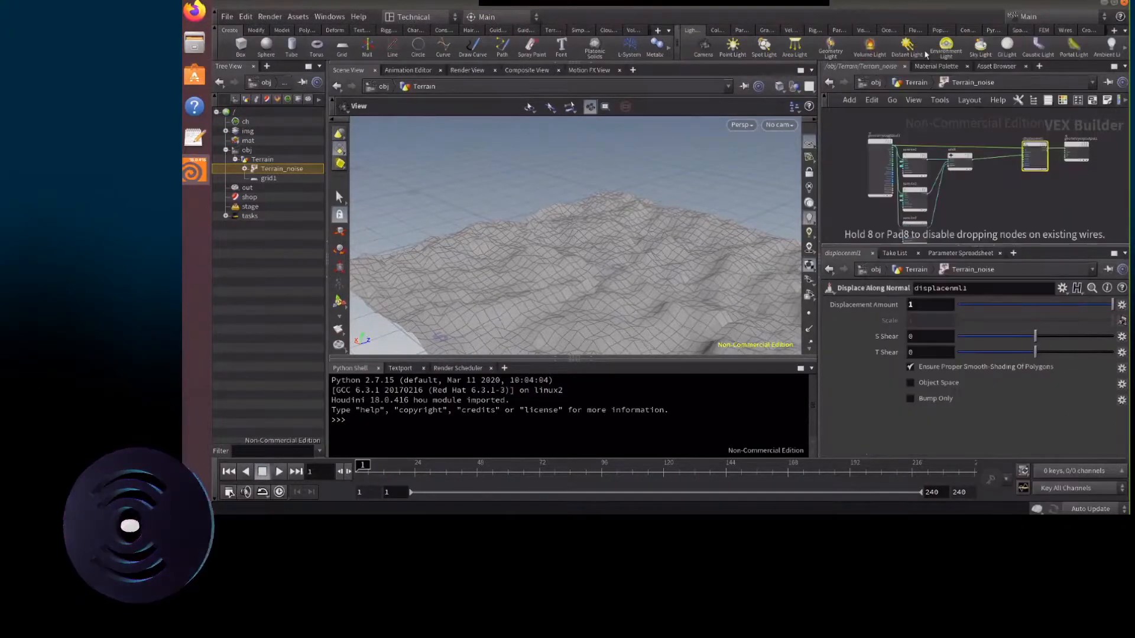
pyautogui.click(996, 164)
pyautogui.moveTo(996, 164); pyautogui.dragTo(992, 158)
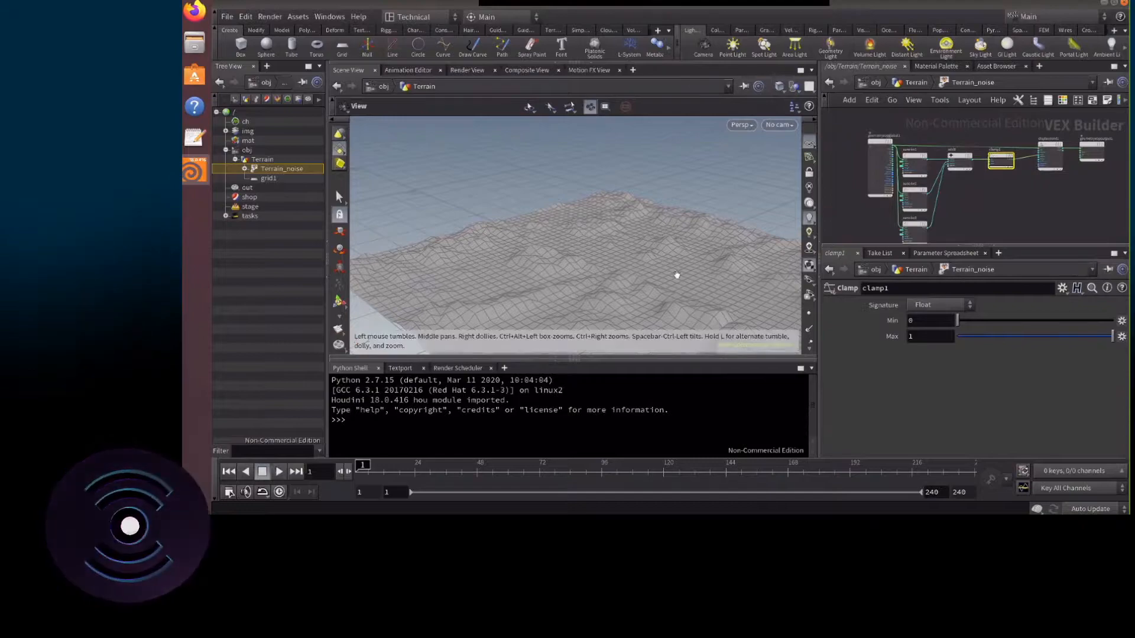
# Check the clamped terrain in the viewport and promote the Min parameter of clamp1
pyautogui.scroll(3, 614, 267)
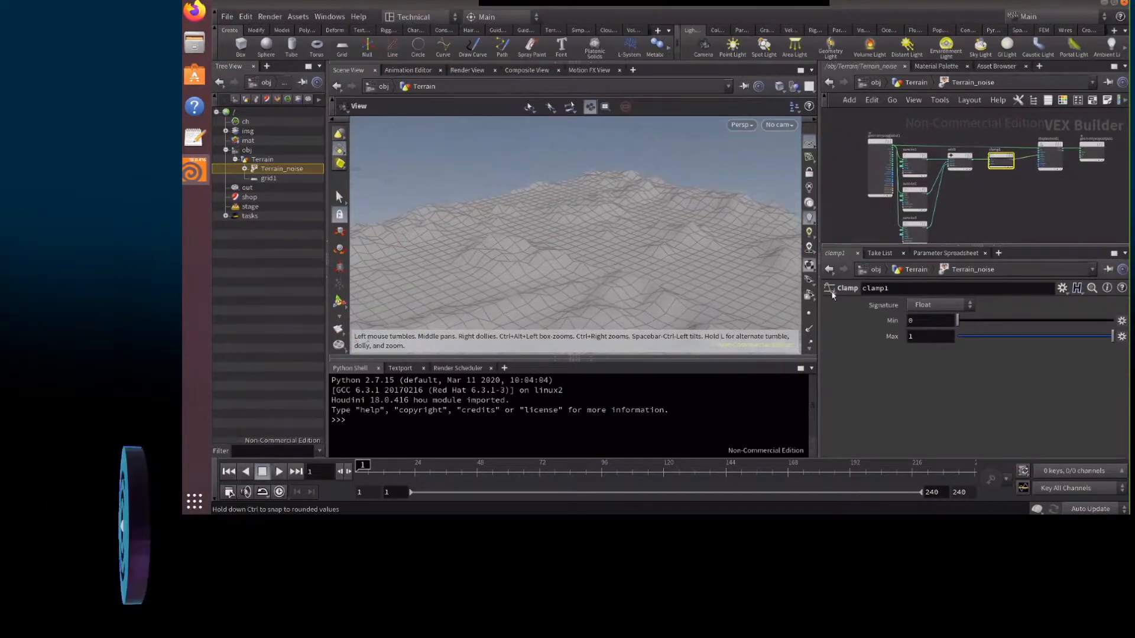
pyautogui.moveTo(961, 326); pyautogui.dragTo(909, 323)
pyautogui.moveTo(701, 274); pyautogui.dragTo(656, 207)
pyautogui.click(1121, 320)
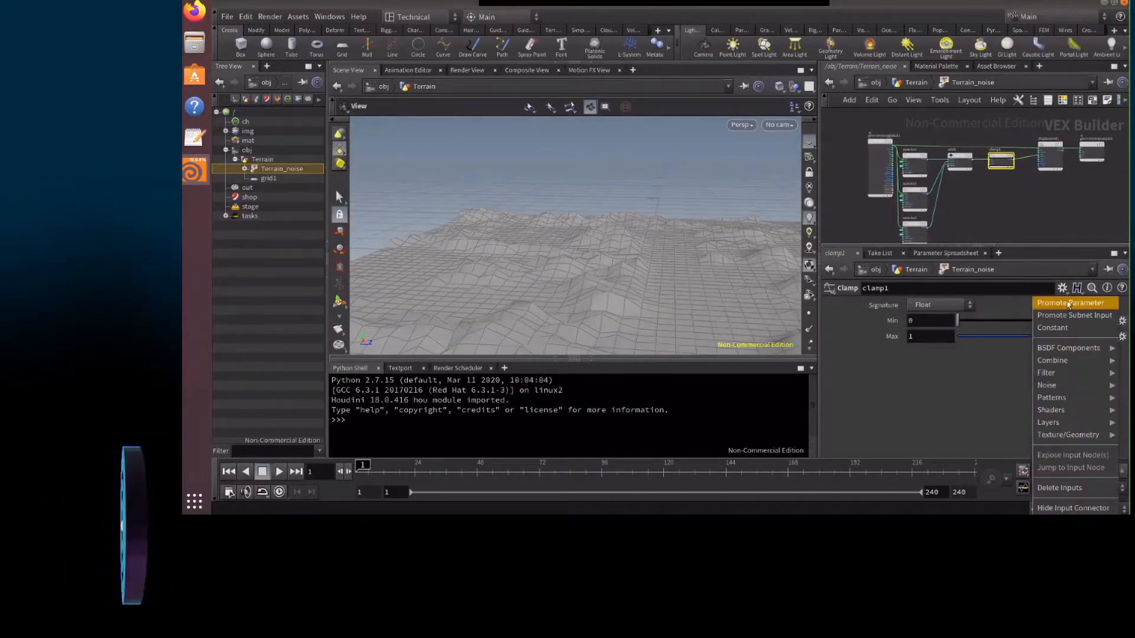
pyautogui.click(1070, 303)
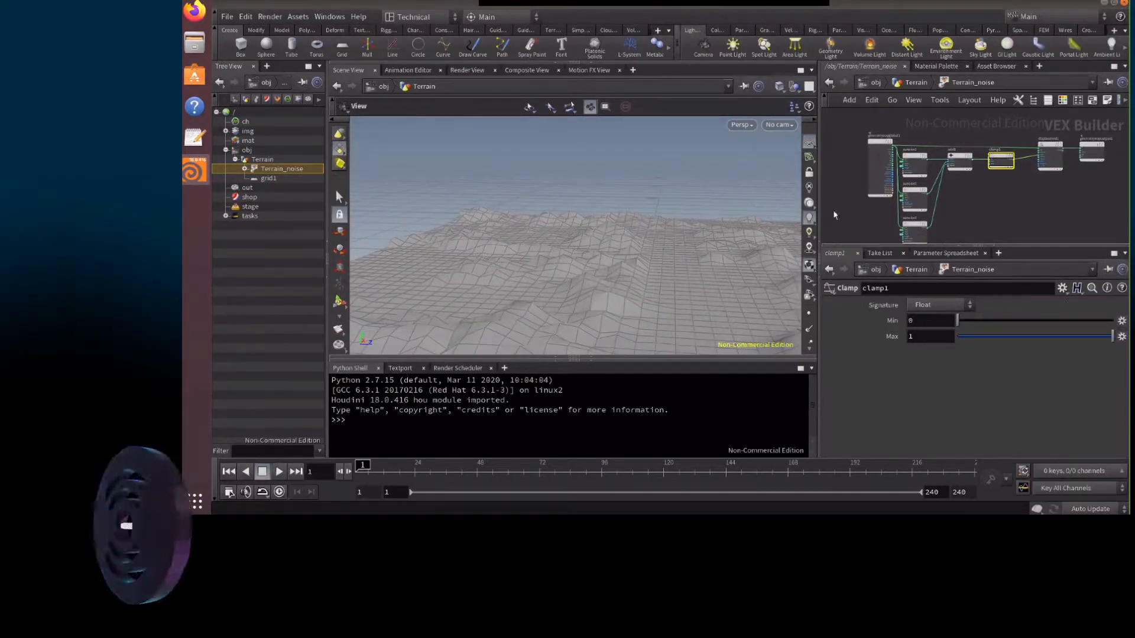
# Set the lower end of the promoted min parameter's float range to -1
pyautogui.click(986, 165)
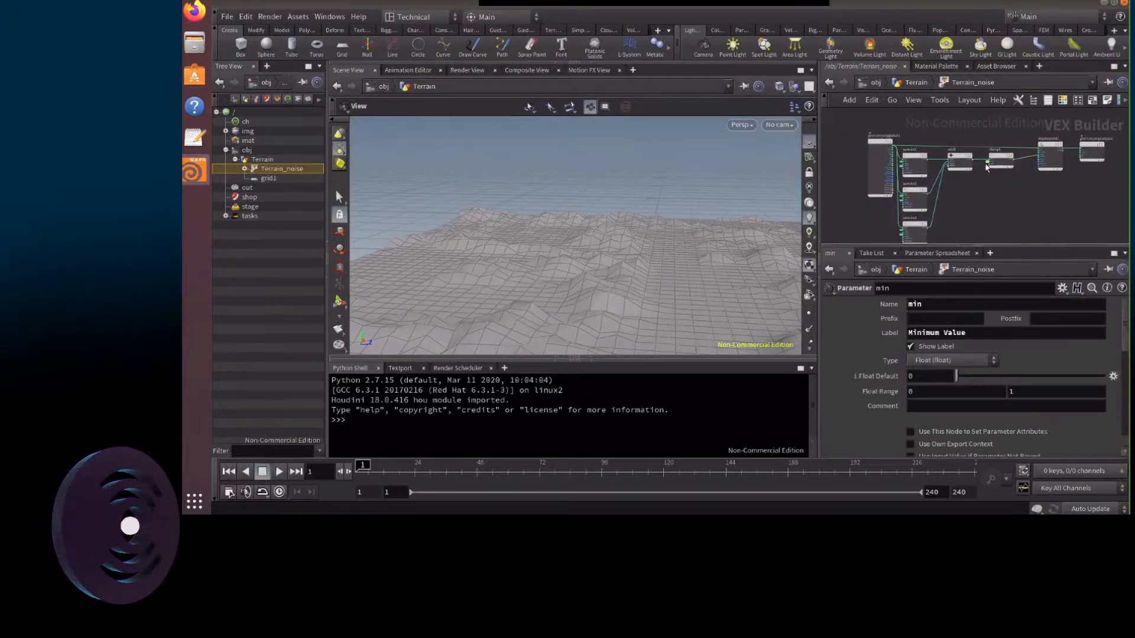
pyautogui.click(955, 391)
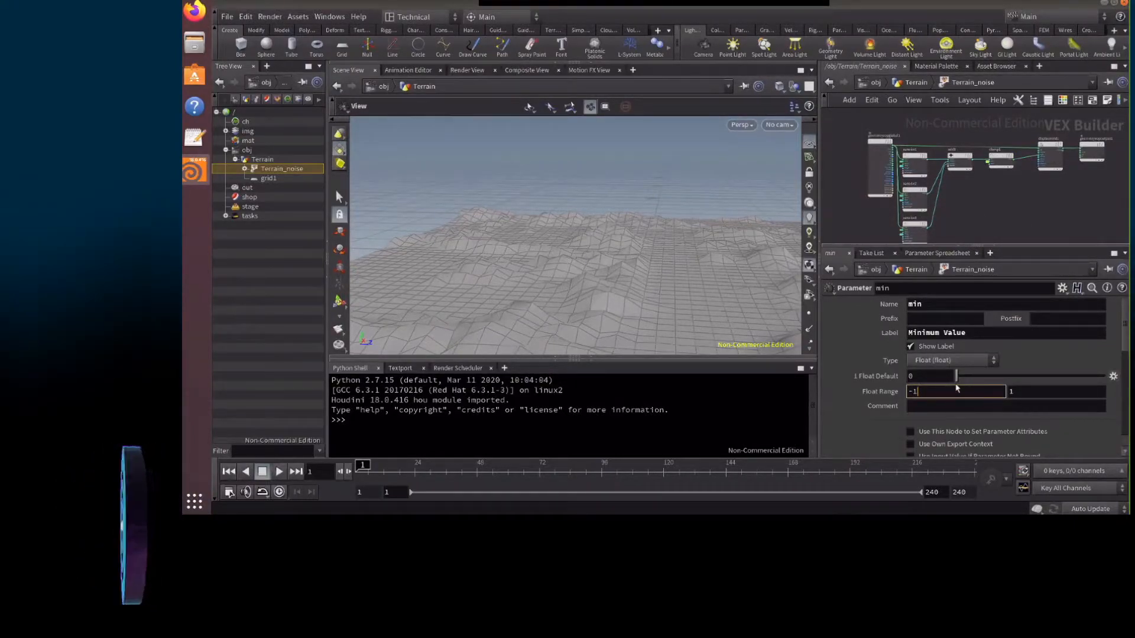
pyautogui.press('Return')
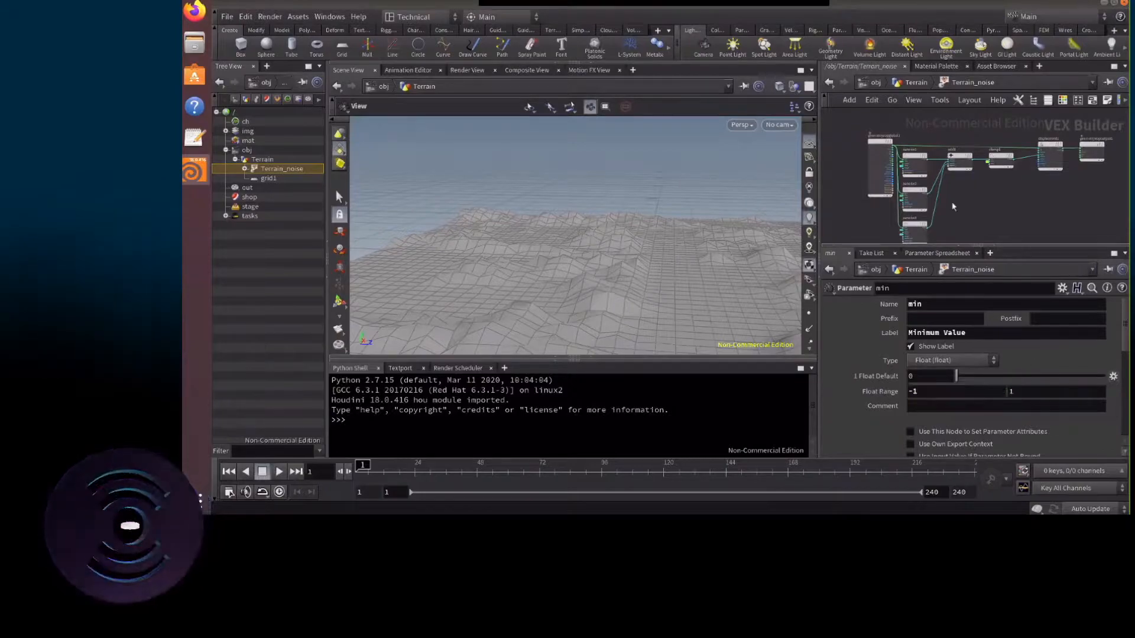
# Check Terrain_noise's parameters in the Terrain network, and relabel the promoted min parameter inside it "Clamp Valley"
pyautogui.click(915, 82)
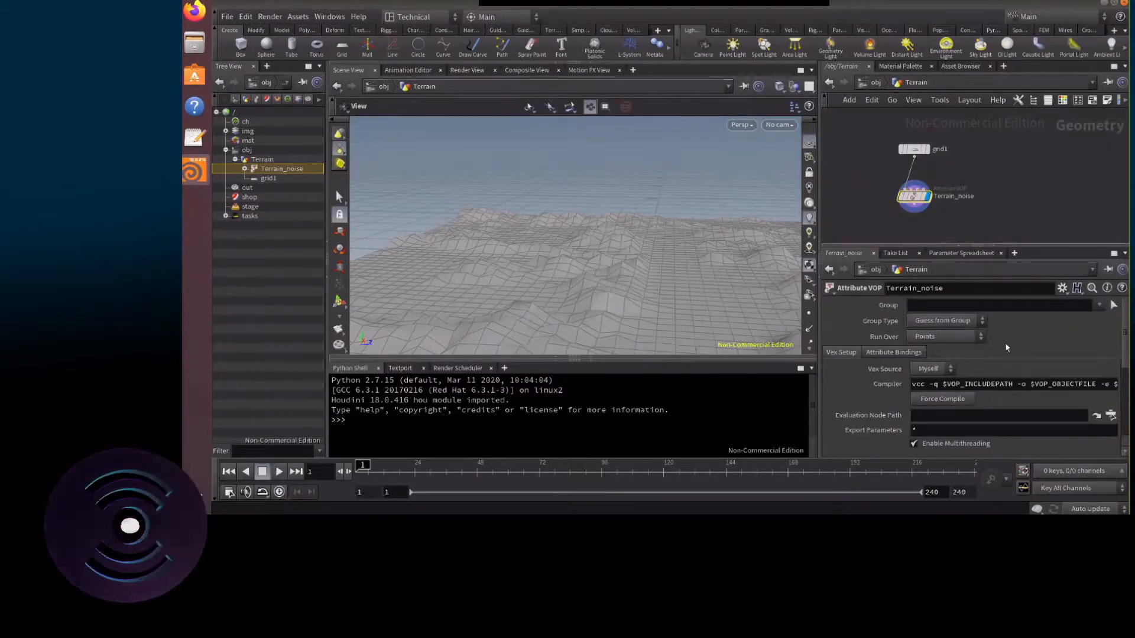
pyautogui.doubleClick(920, 202)
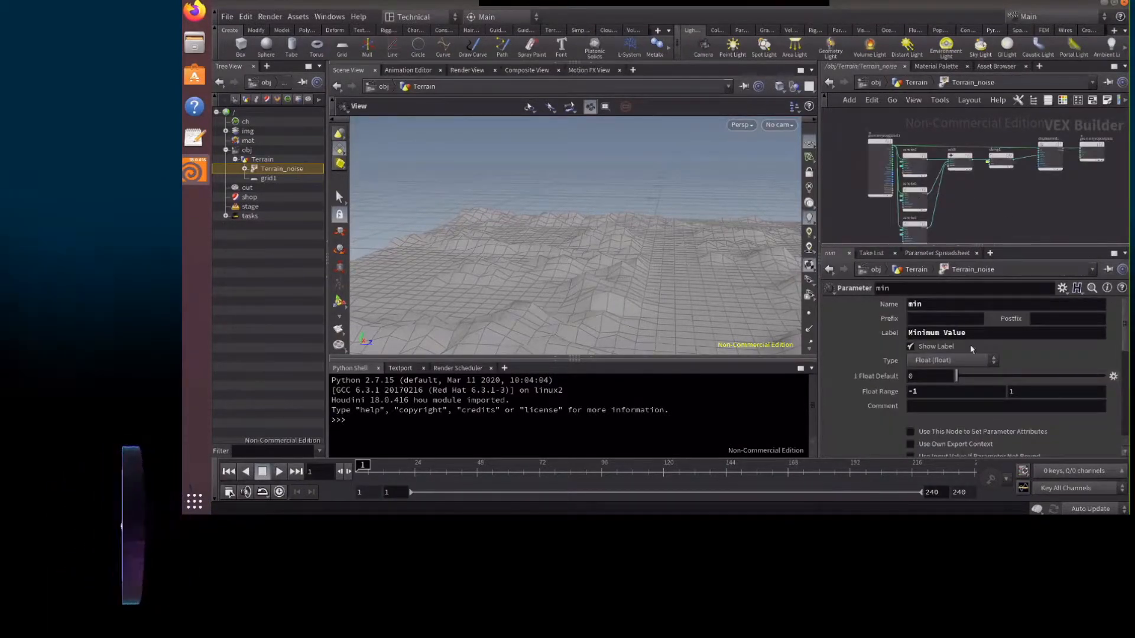
pyautogui.moveTo(968, 333); pyautogui.dragTo(894, 322)
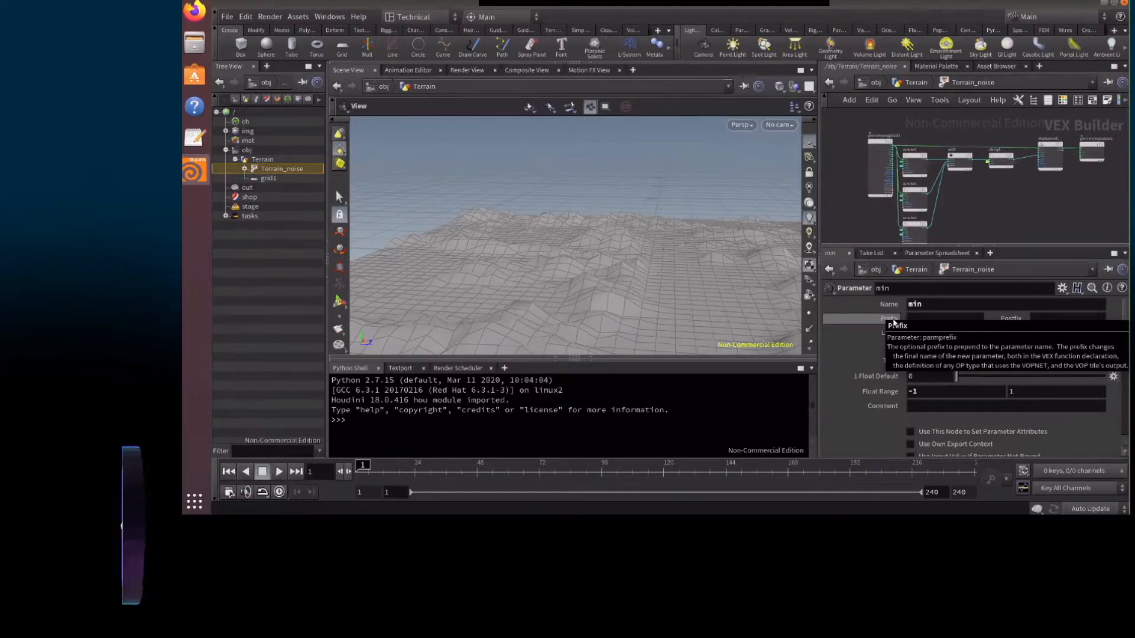
pyautogui.write('Clamp Valley')
pyautogui.press('Return')
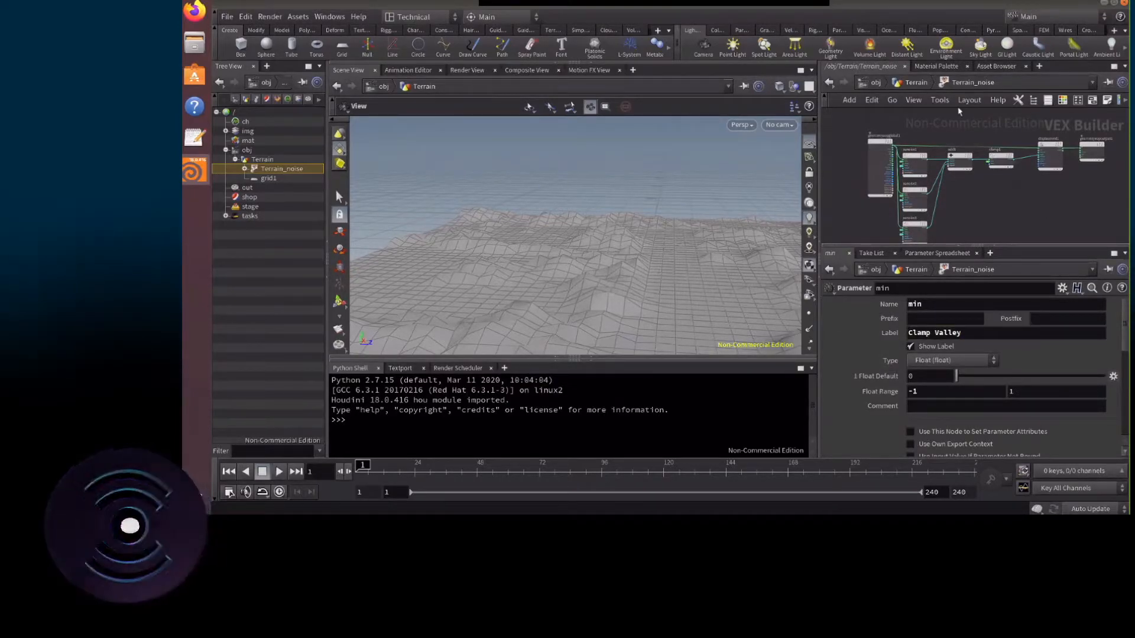
# Set Clamp Valley on Terrain_noise to about -0.138 from the Terrain network and inspect the valleys
pyautogui.click(916, 83)
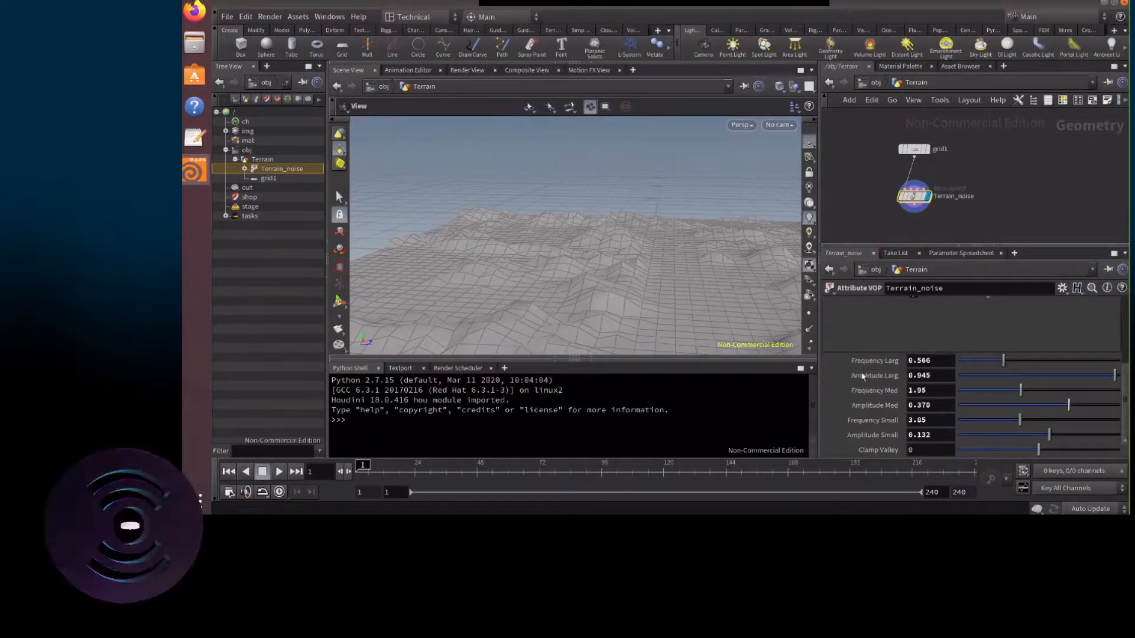
pyautogui.moveTo(1037, 450)
pyautogui.mouseDown()
pyautogui.moveTo(1017, 454)
pyautogui.moveTo(1027, 456)
pyautogui.mouseUp()
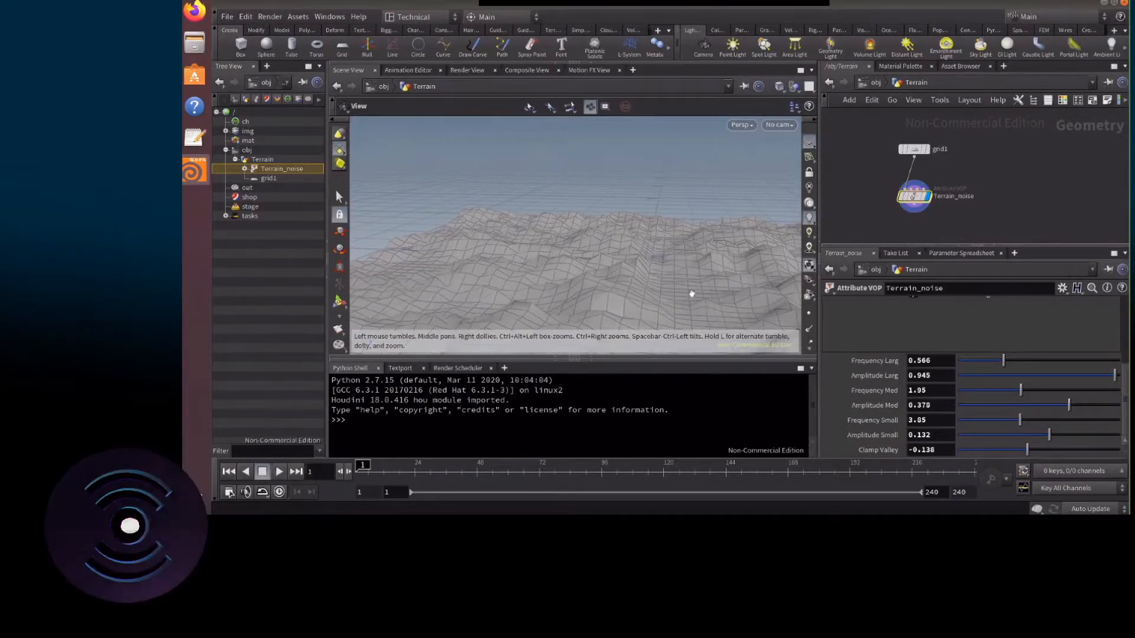
pyautogui.moveTo(691, 292); pyautogui.dragTo(697, 260)
# Insert a Subdivide node on the wire between grid1 and Terrain_noise
pyautogui.press('Tab')
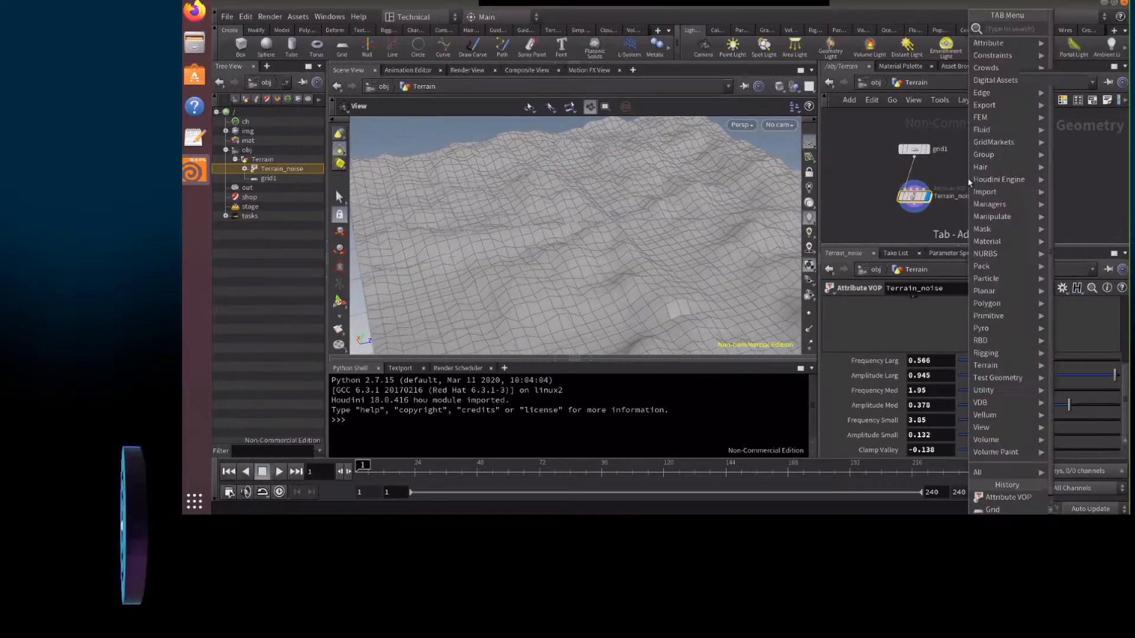
pyautogui.write('sub')
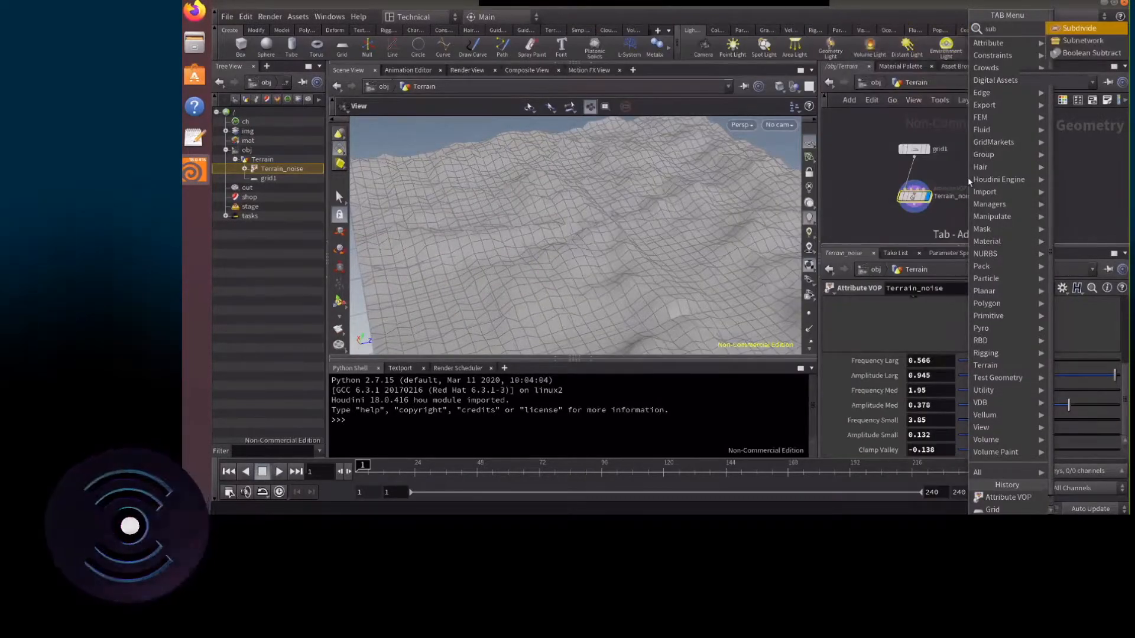
pyautogui.press('Return')
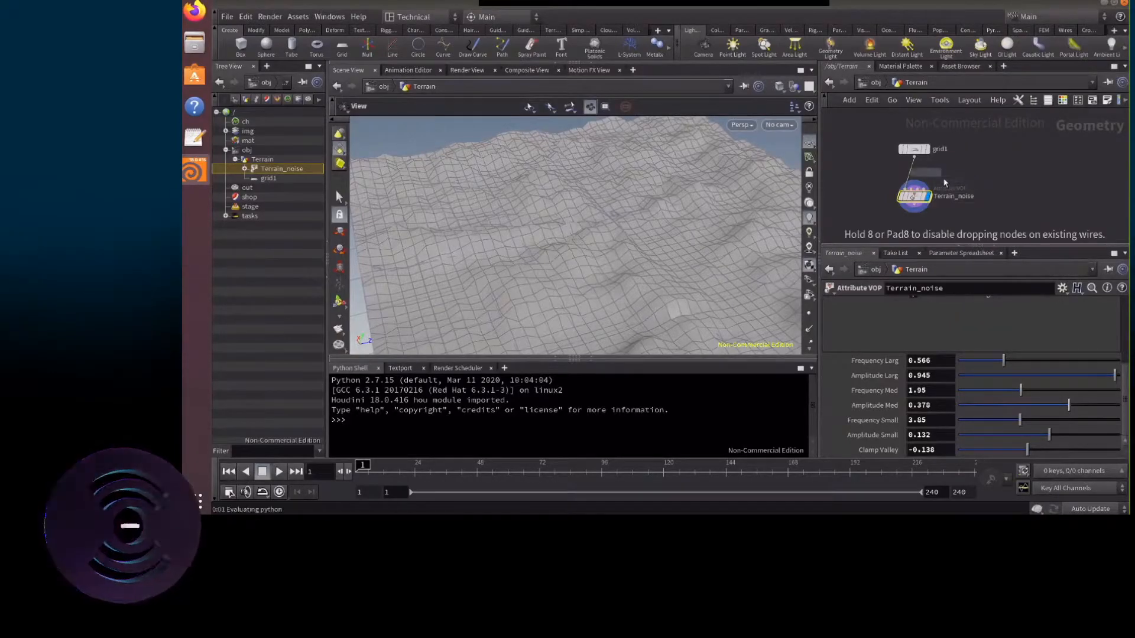
pyautogui.click(912, 176)
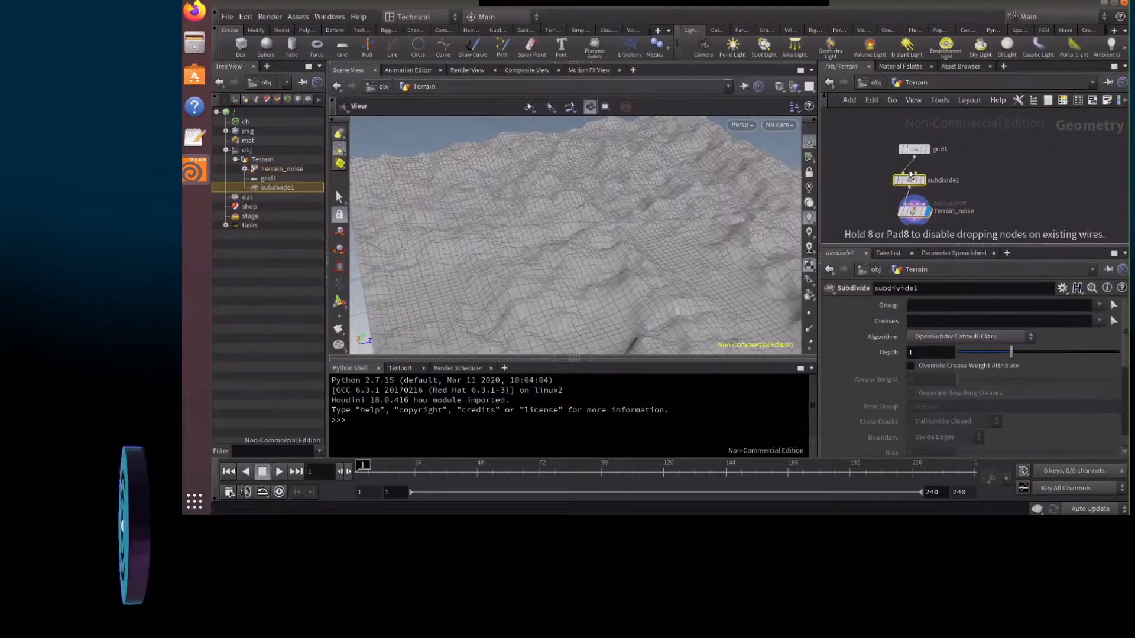
# Raise subdivide1's Depth to 2 and inspect the finer terrain mesh up close
pyautogui.moveTo(669, 237); pyautogui.dragTo(706, 245)
pyautogui.scroll(5, 704, 263)
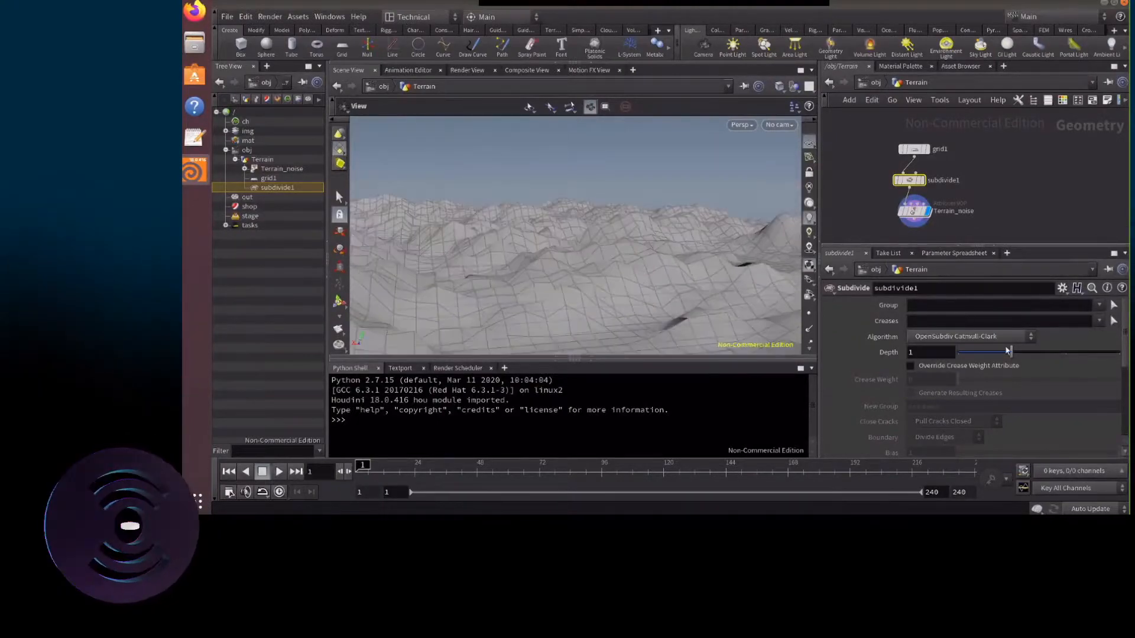
pyautogui.moveTo(1024, 354); pyautogui.dragTo(1051, 355)
pyautogui.moveTo(759, 245); pyautogui.dragTo(681, 170)
pyautogui.scroll(6, 660, 231)
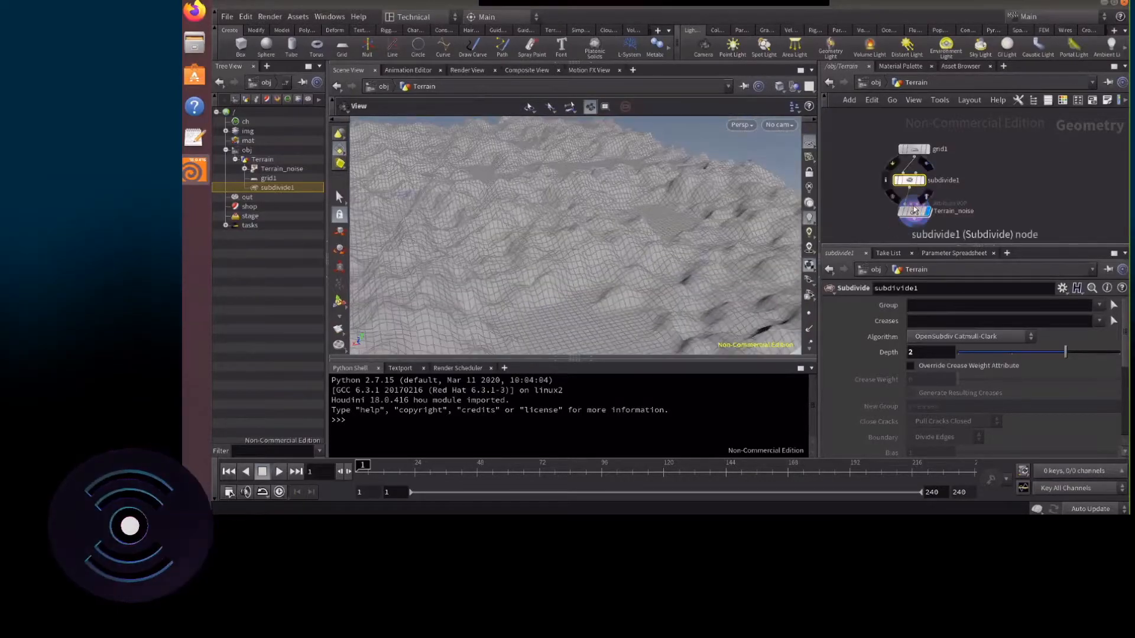
# Line up the subdivide1 and Terrain_noise nodes in a neat column under grid1
pyautogui.moveTo(908, 181); pyautogui.dragTo(913, 179)
pyautogui.moveTo(914, 212); pyautogui.dragTo(914, 206)
pyautogui.click(976, 184)
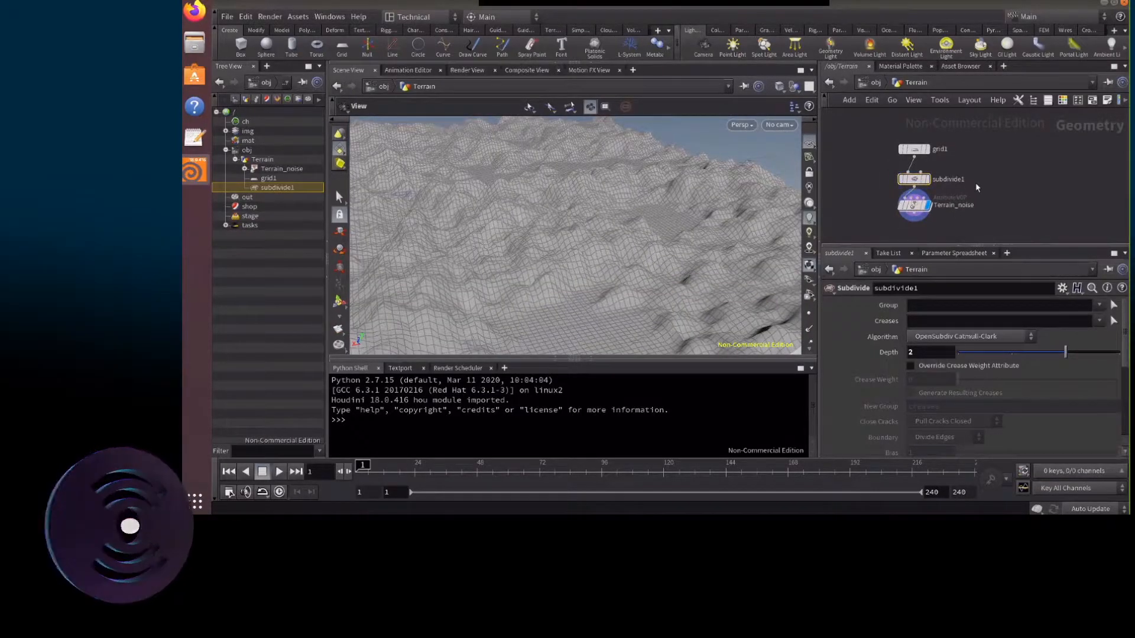
# Add a Null node wired to the output of Terrain_noise and place it below that node
pyautogui.scroll(-1, 1005, 162)
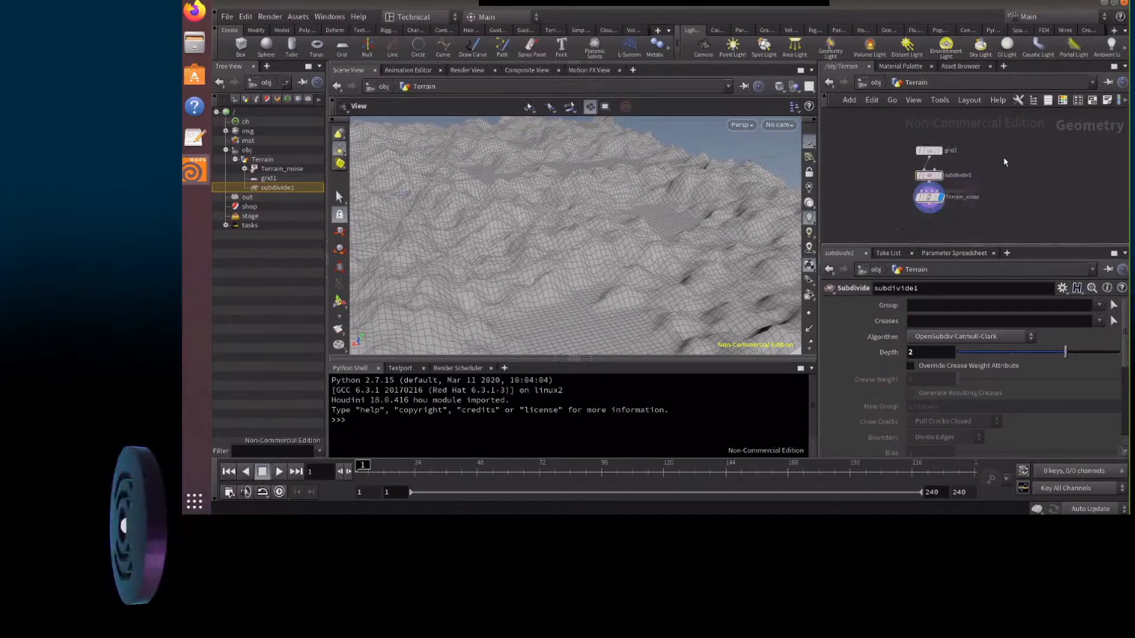
pyautogui.click(929, 215)
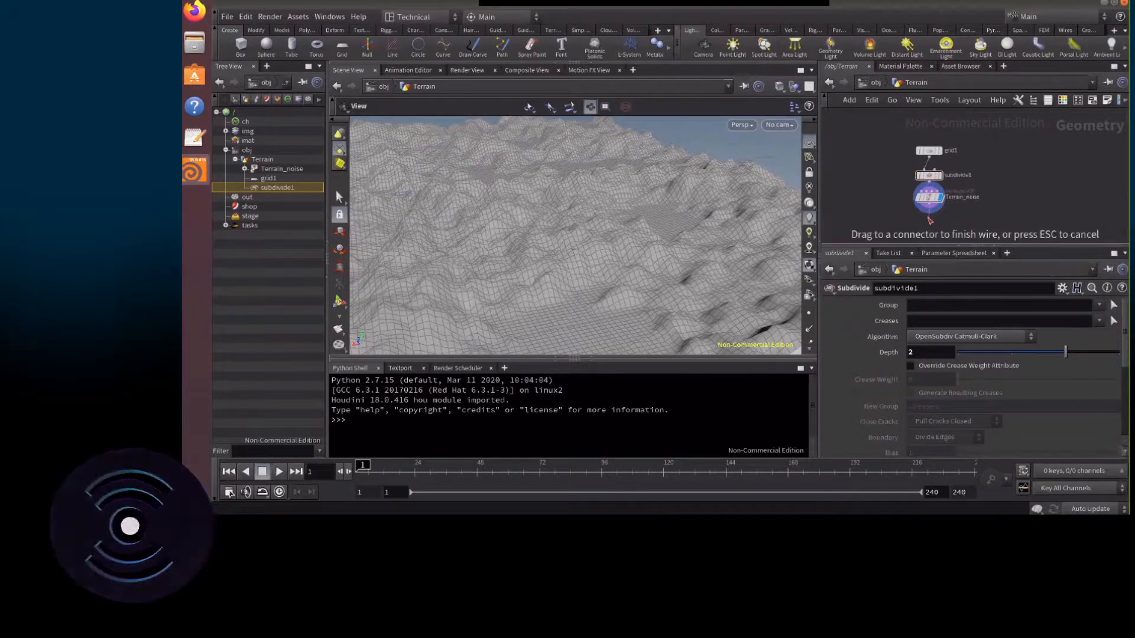
pyautogui.press('Tab')
pyautogui.write('null')
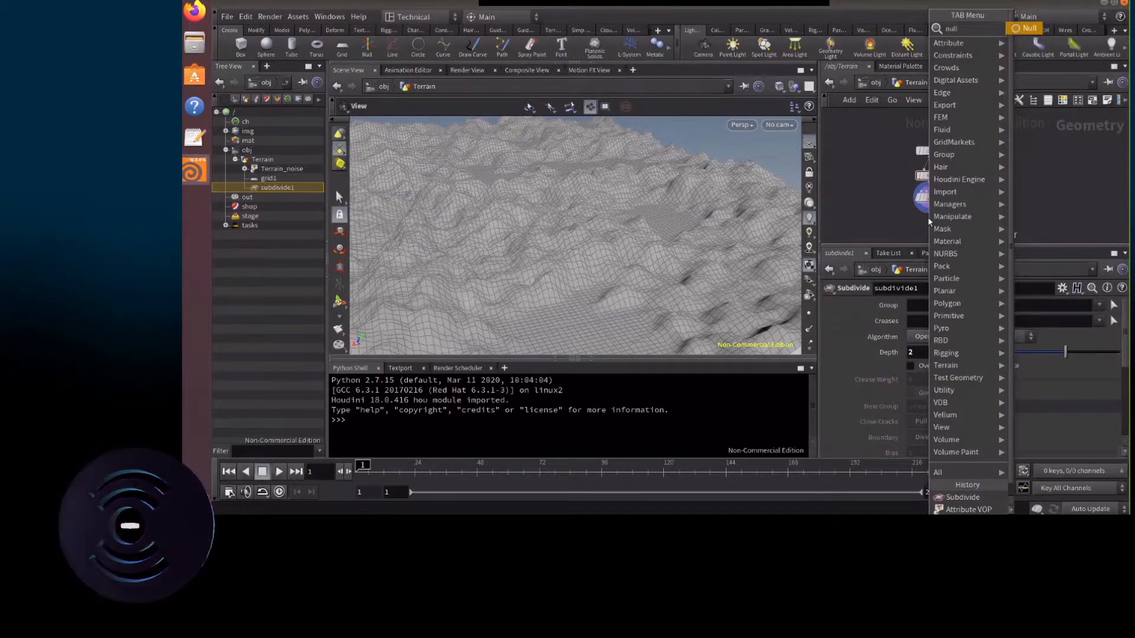
pyautogui.press('Return')
pyautogui.click(928, 223)
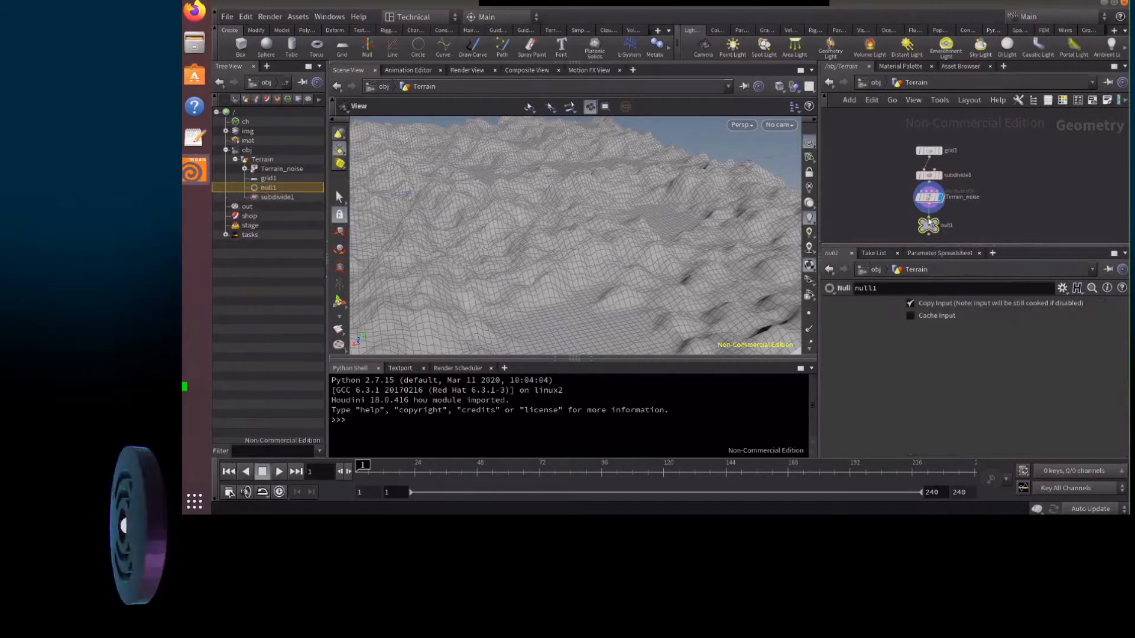
# Color the null1 node red using the network's color palette
pyautogui.press('c')
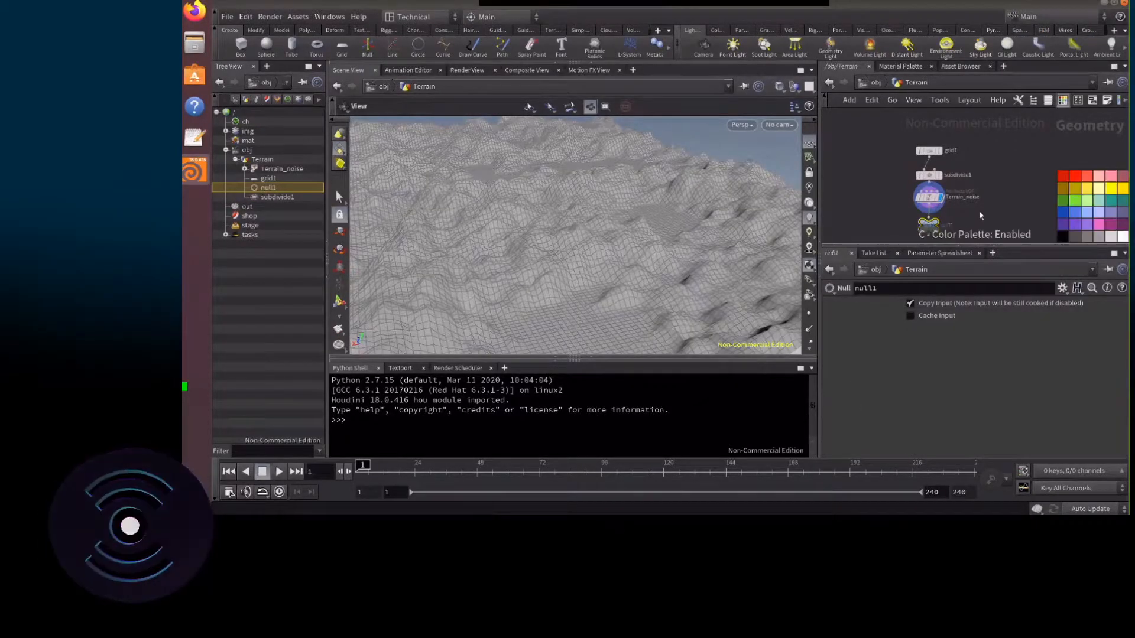
pyautogui.click(1063, 176)
pyautogui.press('c')
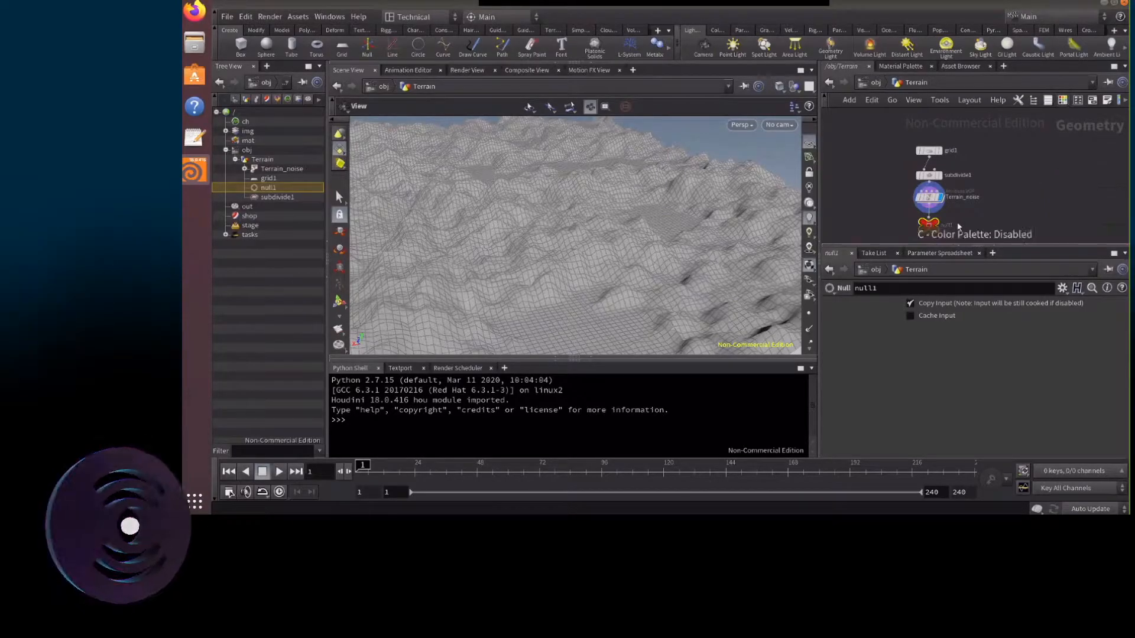
pyautogui.press('c')
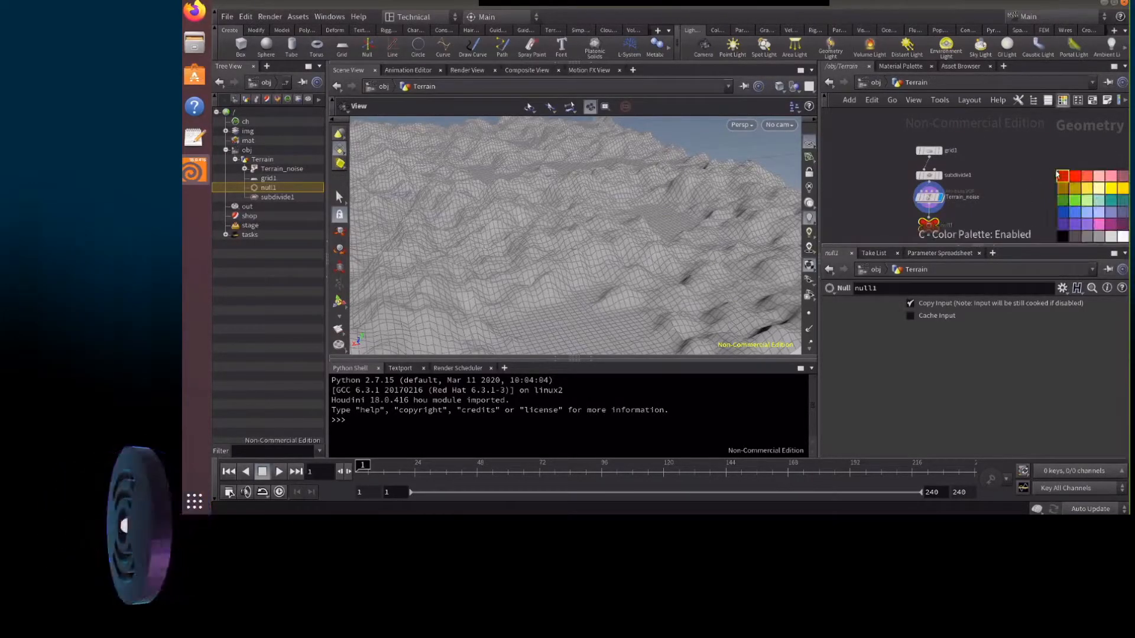
pyautogui.press('c')
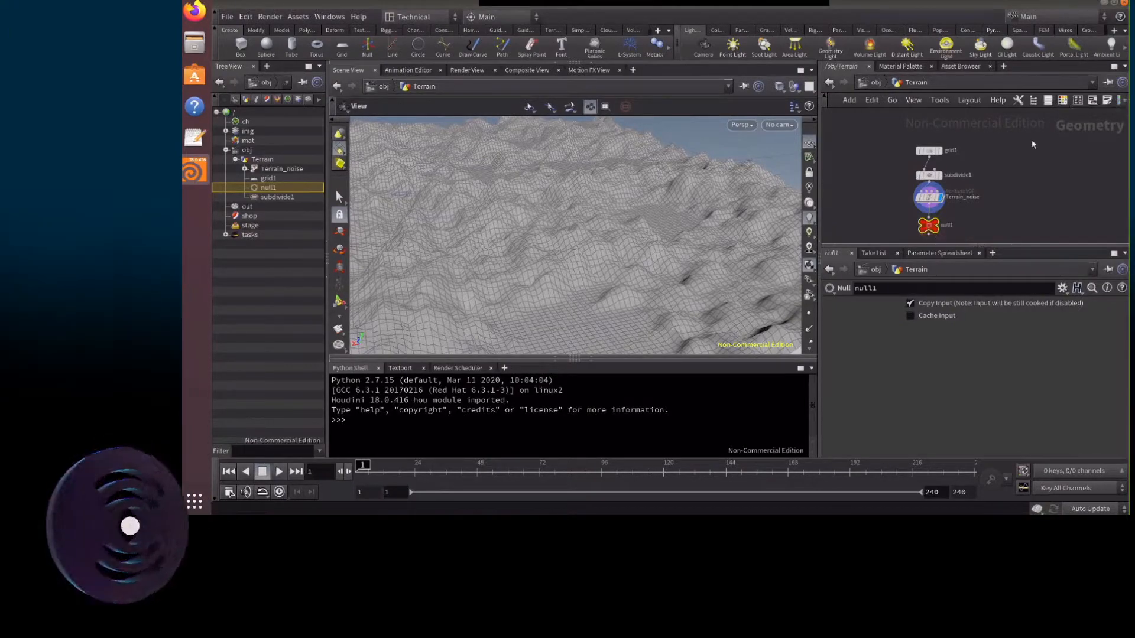
# Try a sticky note reading Terrain beside the node chain and delete it
pyautogui.click(1105, 100)
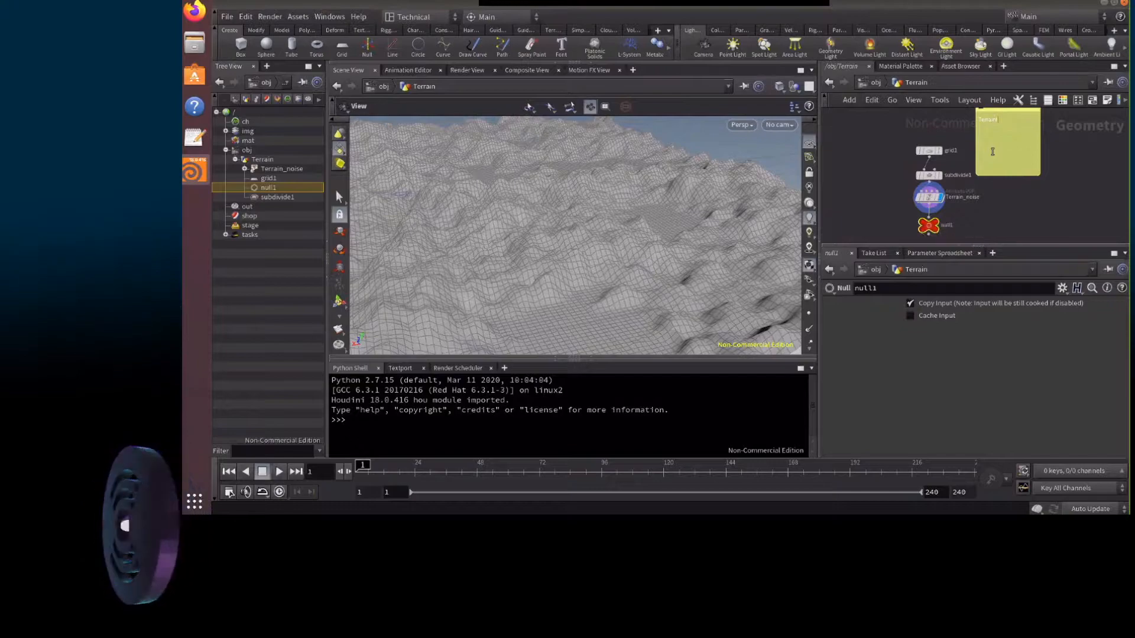
pyautogui.click(1056, 194)
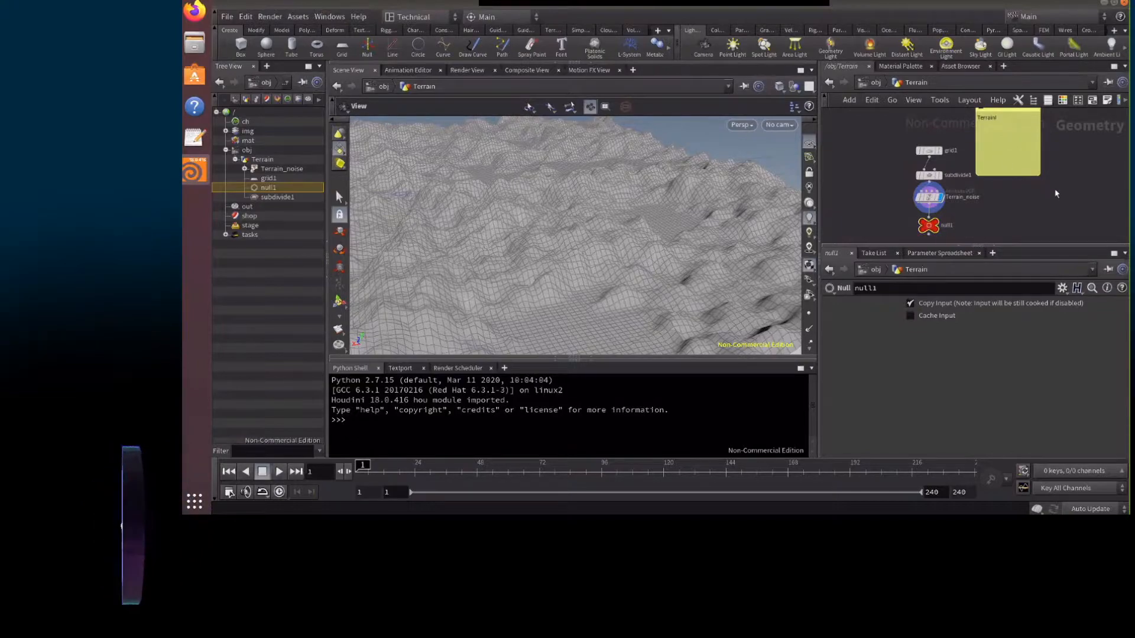
pyautogui.click(1016, 110)
pyautogui.press('Delete')
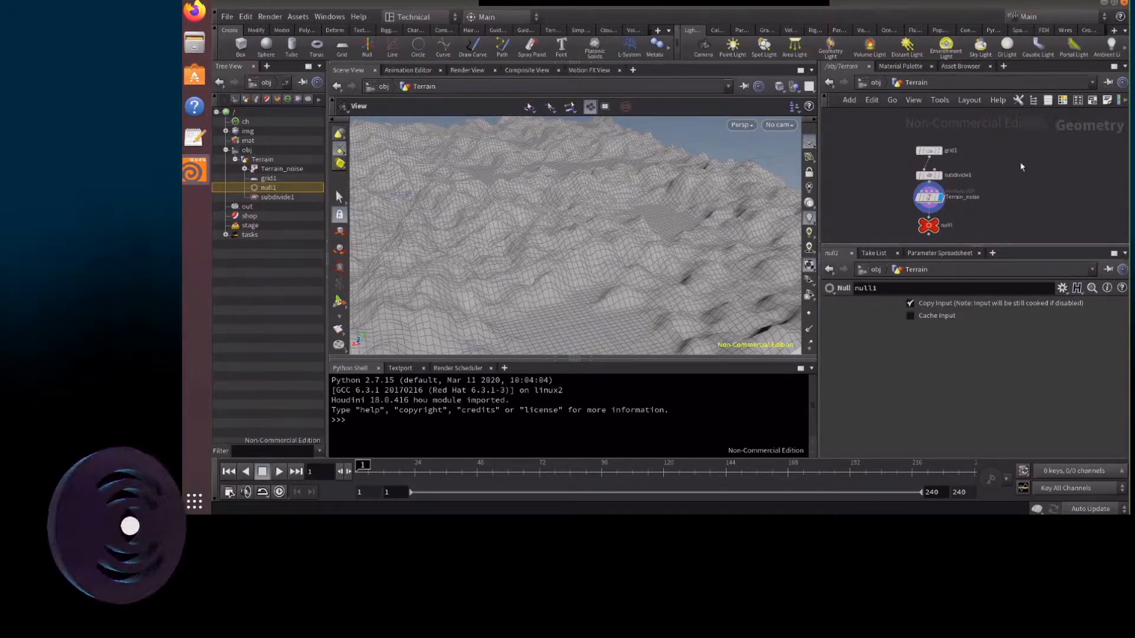
# Try enclosing all four terrain nodes in a network box titled Terrain and undo it
pyautogui.moveTo(1012, 135); pyautogui.dragTo(868, 245)
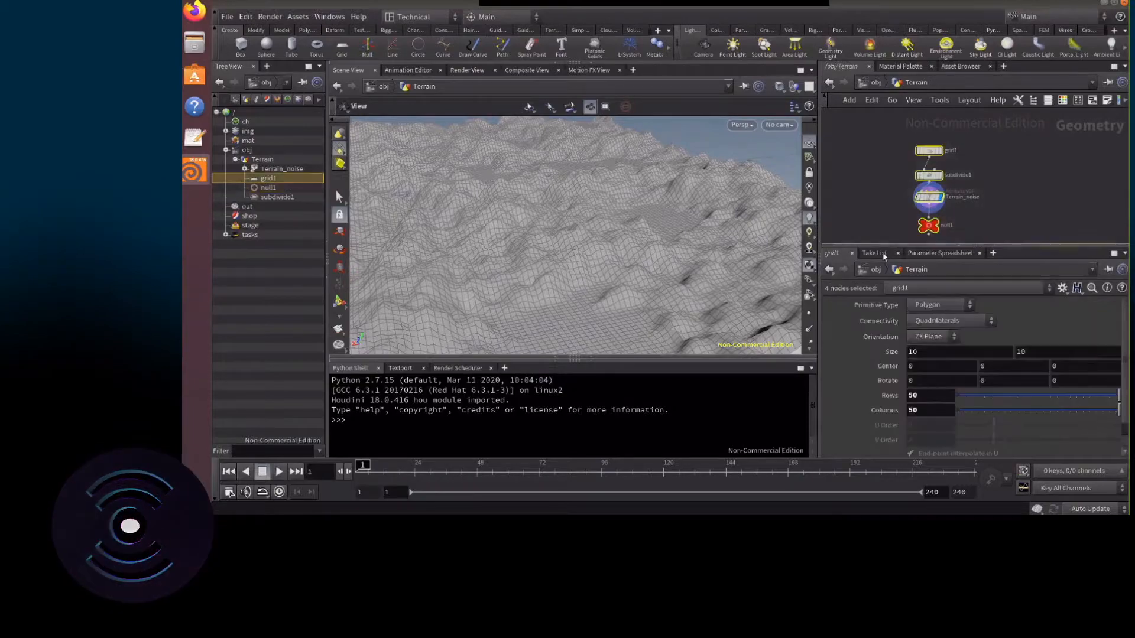
pyautogui.click(1093, 102)
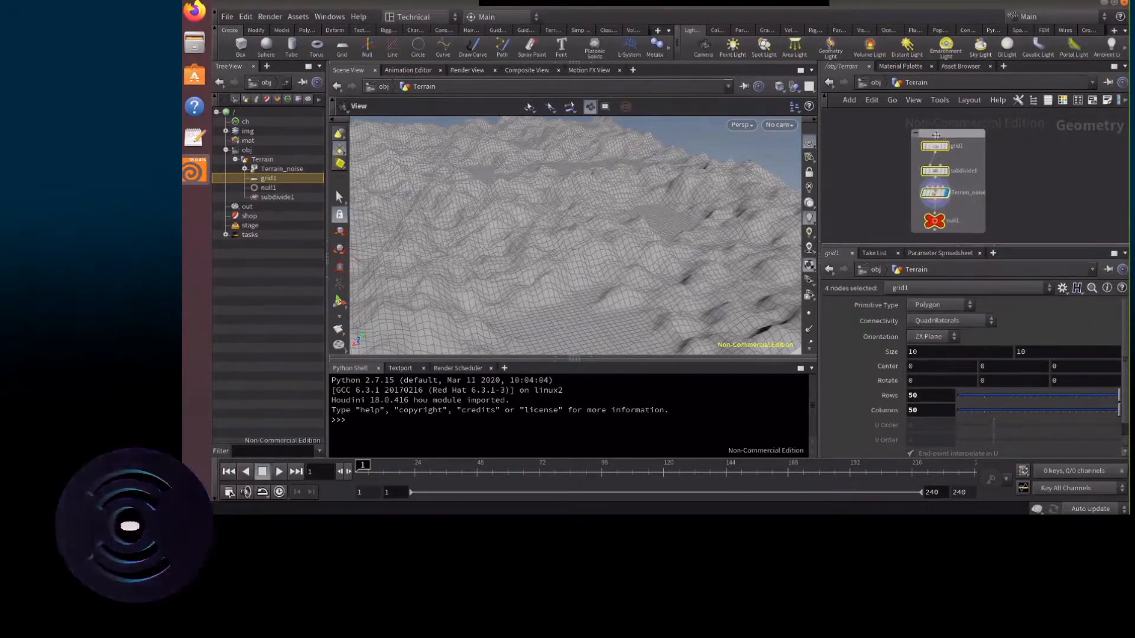
pyautogui.doubleClick(936, 136)
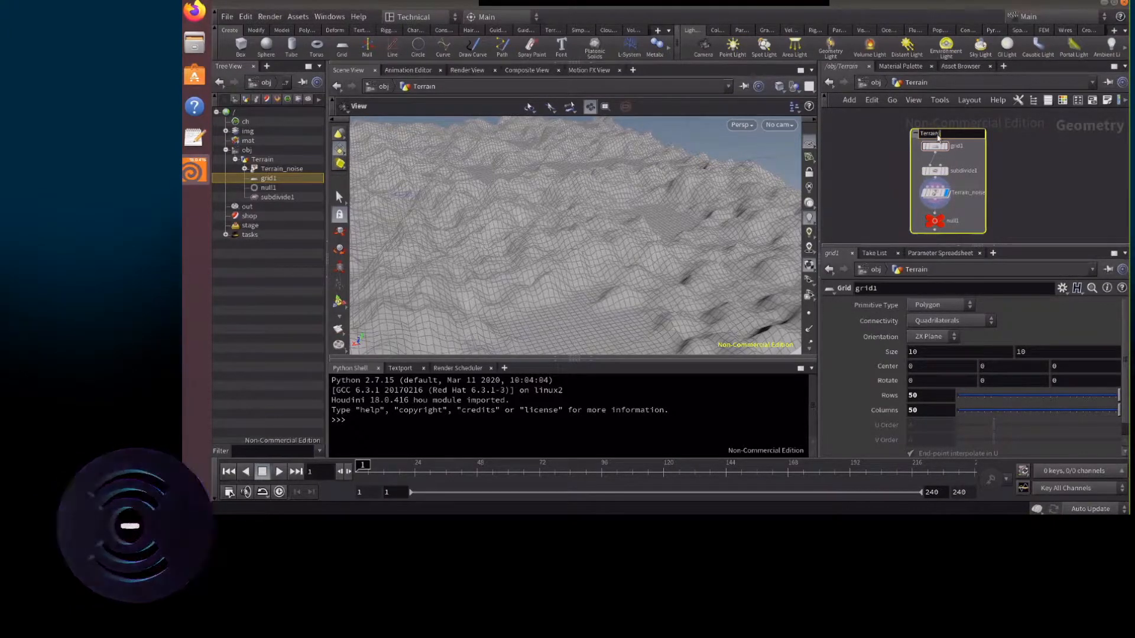
pyautogui.hotkey('ctrl', 'z')
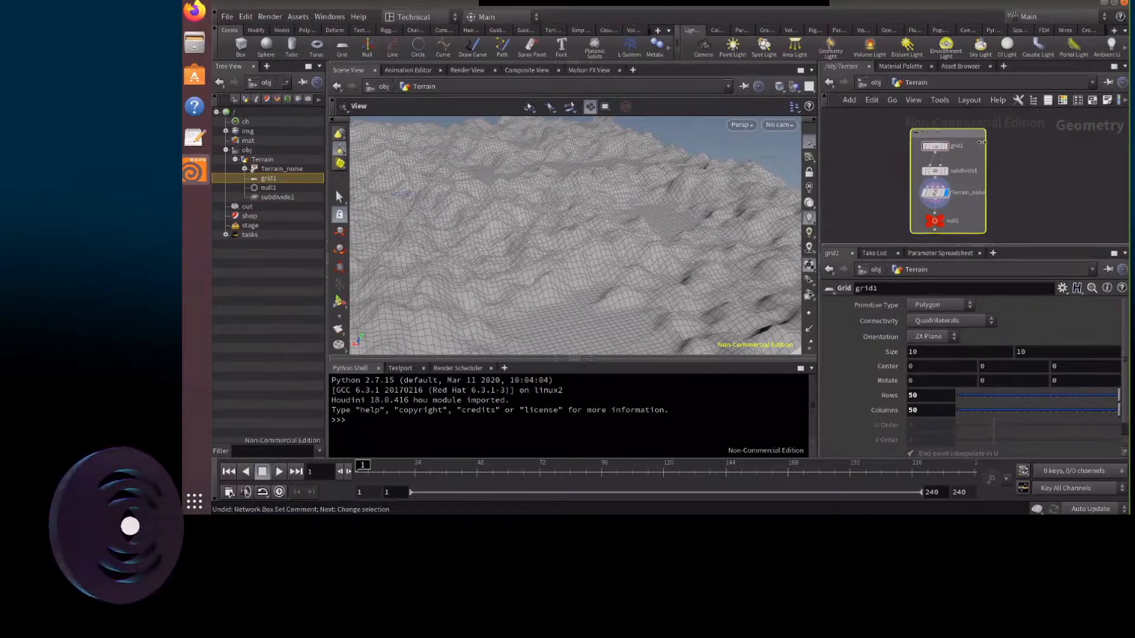
pyautogui.hotkey('ctrl', 'z')
pyautogui.hotkey('ctrl', 'z')
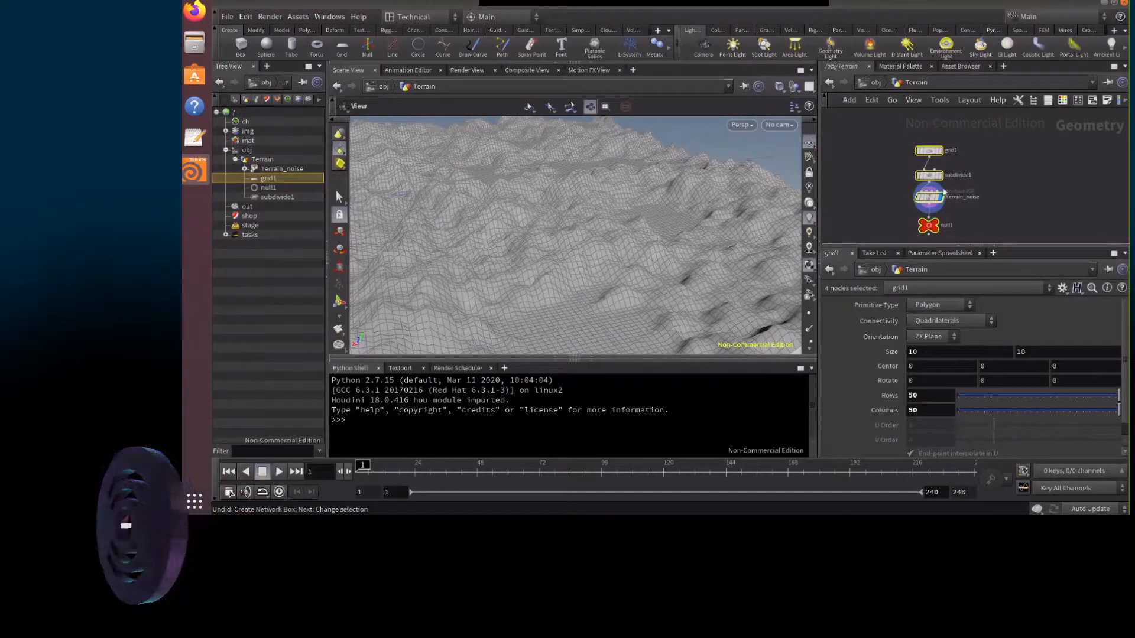
# Rename null1 to OUT_TerrainBasic and make it the displayed node
pyautogui.doubleClick(946, 225)
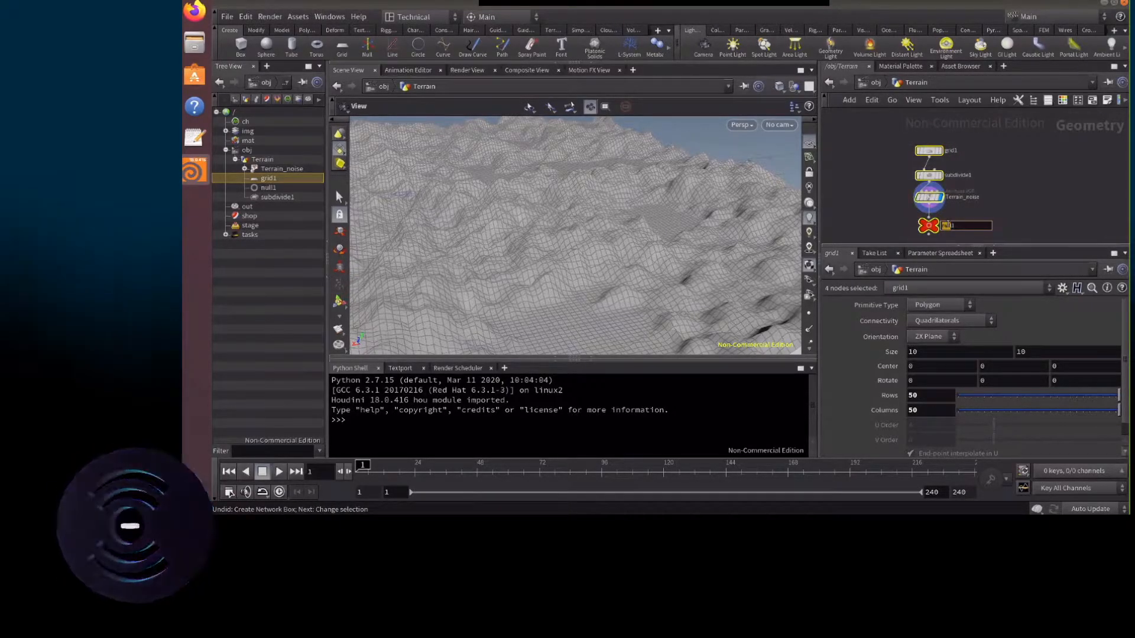
pyautogui.click(949, 225)
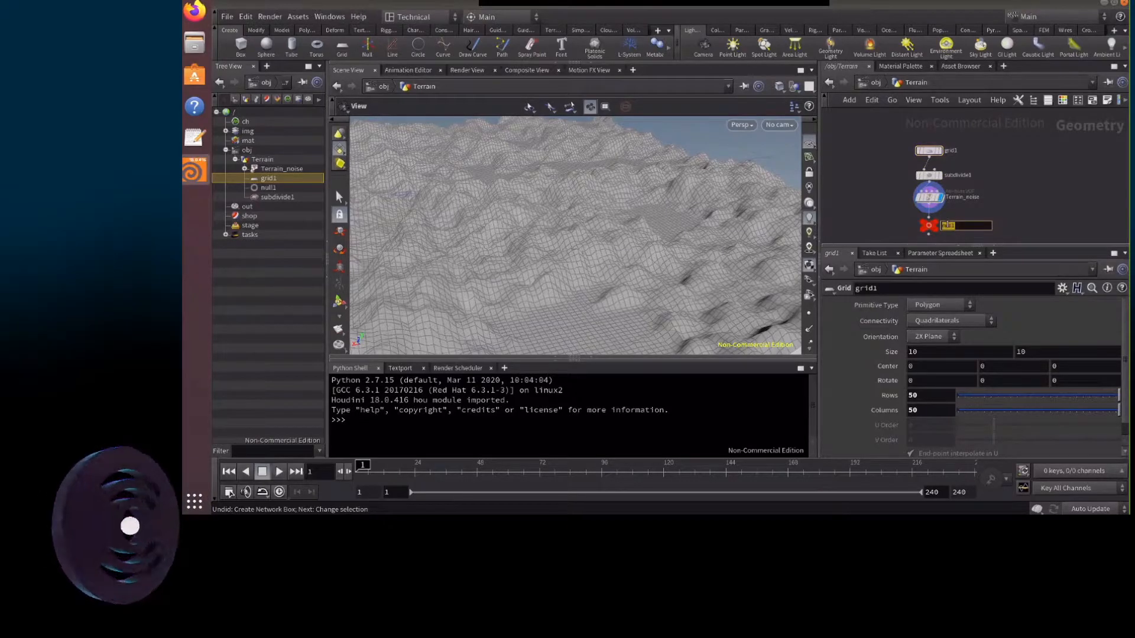
pyautogui.write('o')
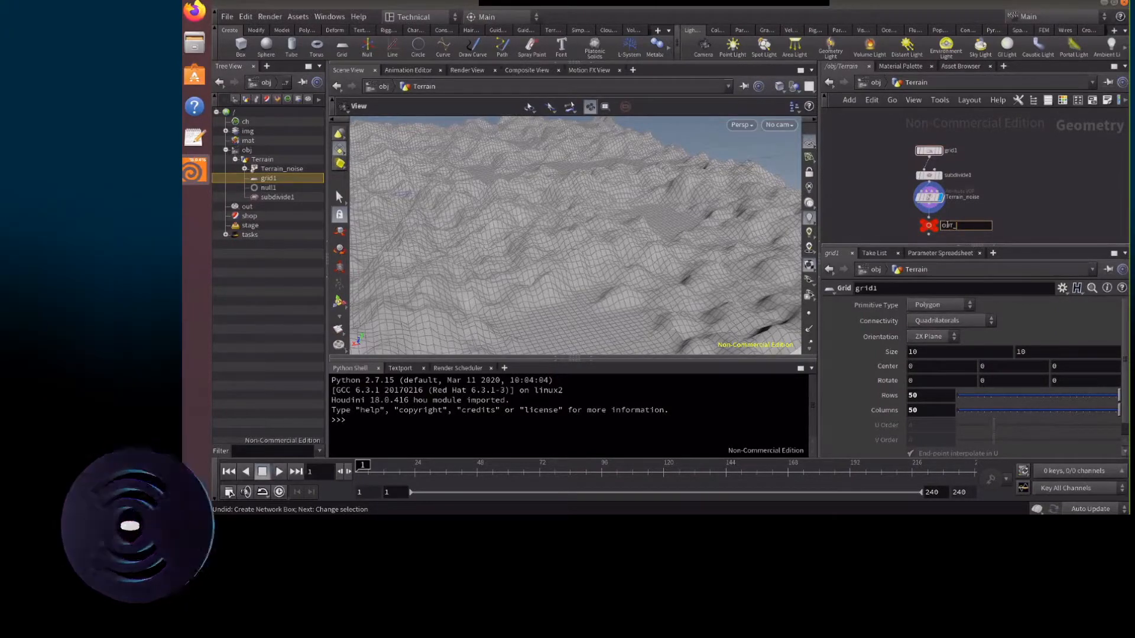
pyautogui.write('errainBasic')
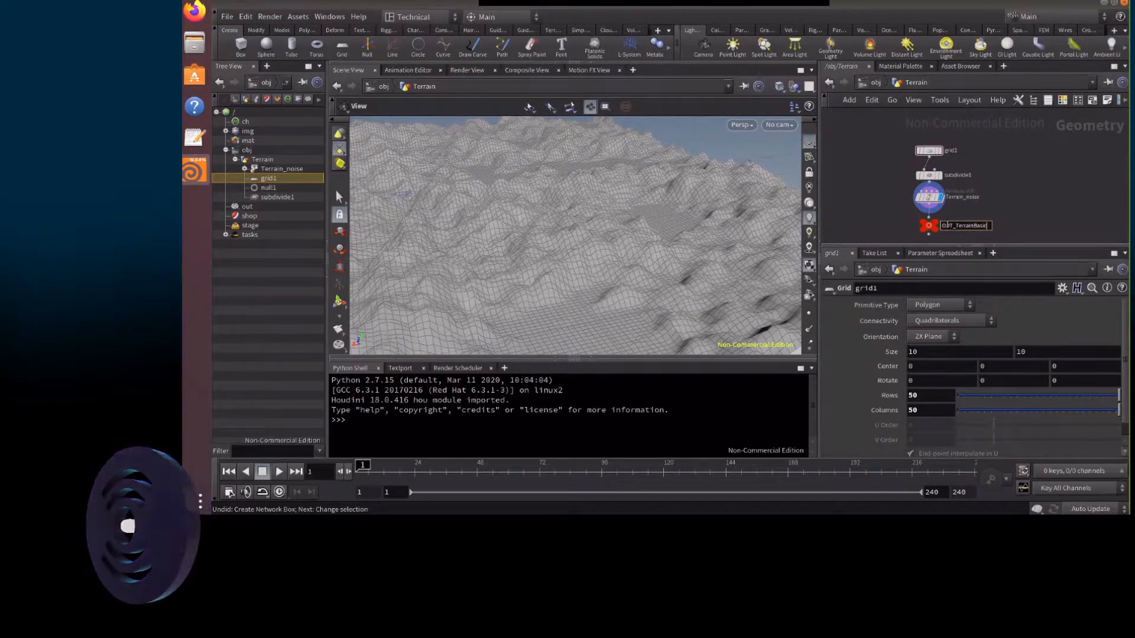
pyautogui.press('Return')
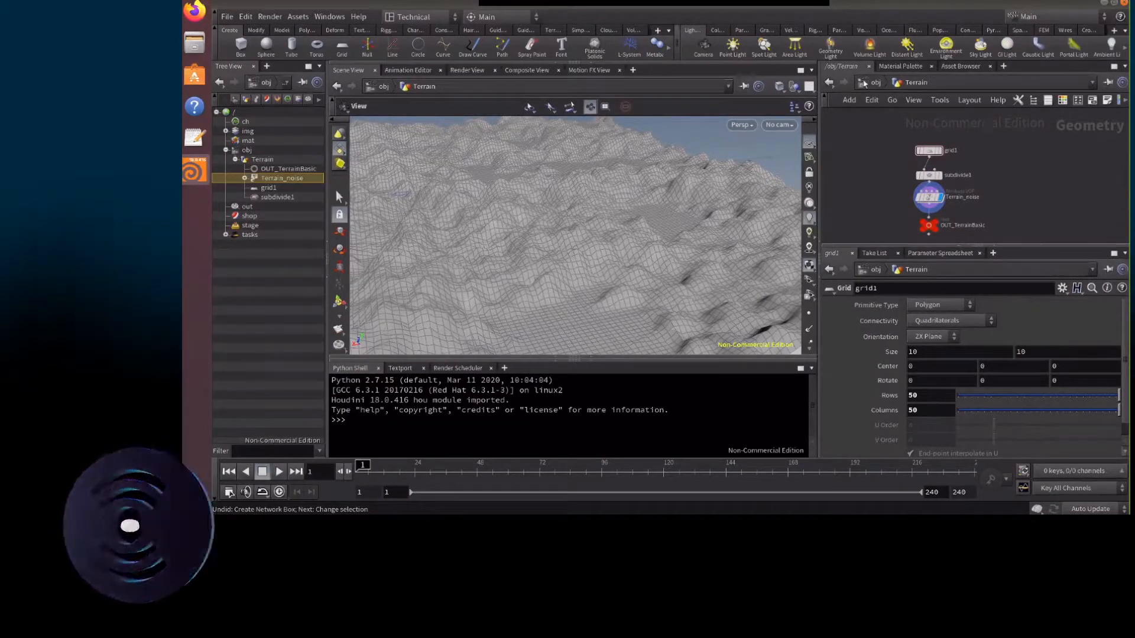
pyautogui.click(928, 225)
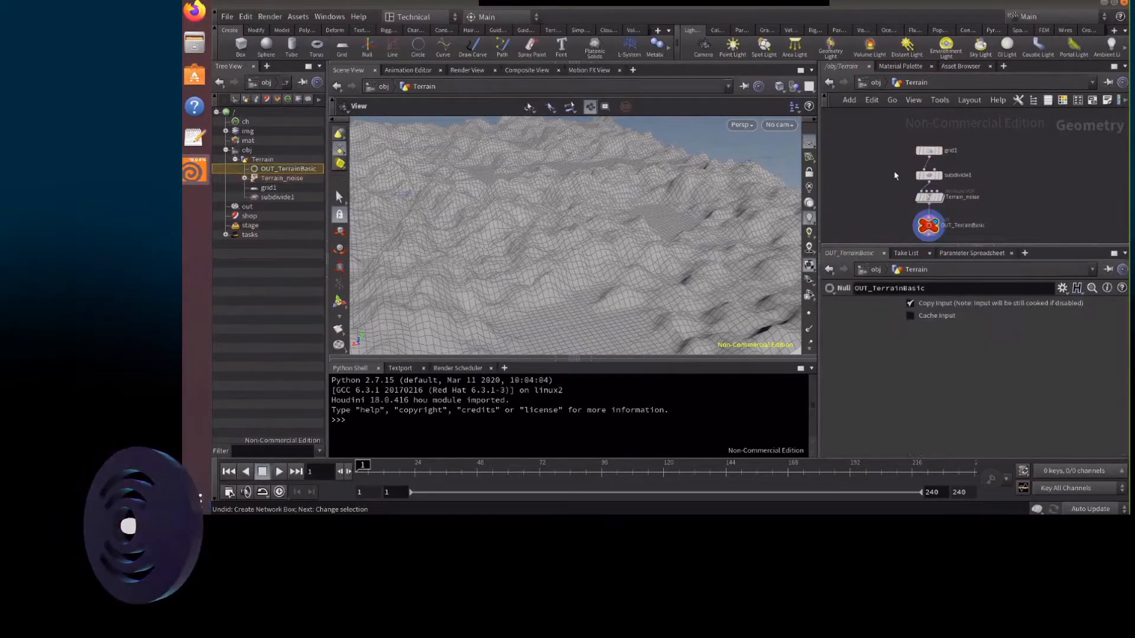
# Return to the object level and add a new Geometry node beside Terrain
pyautogui.click(875, 83)
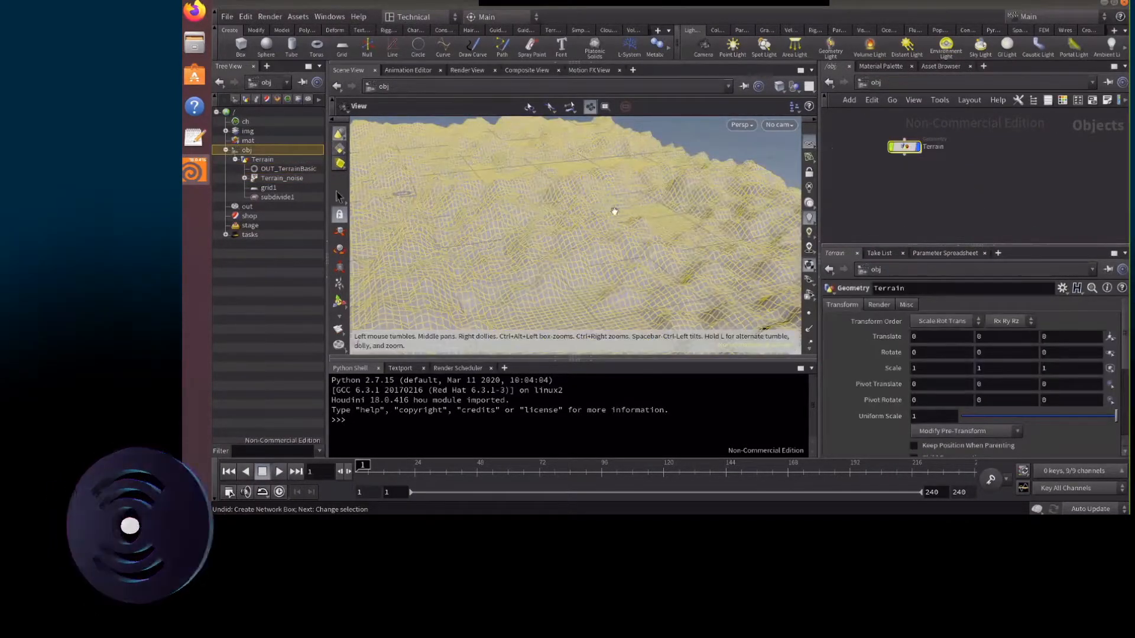
pyautogui.click(919, 195)
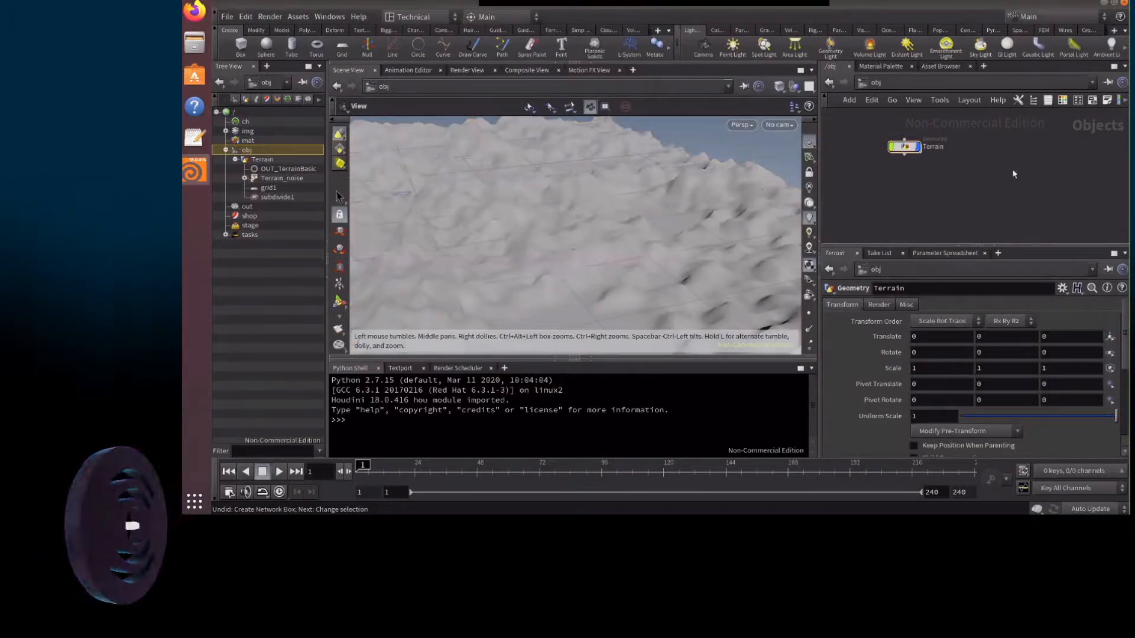
pyautogui.moveTo(712, 238); pyautogui.dragTo(709, 212)
pyautogui.press('Tab')
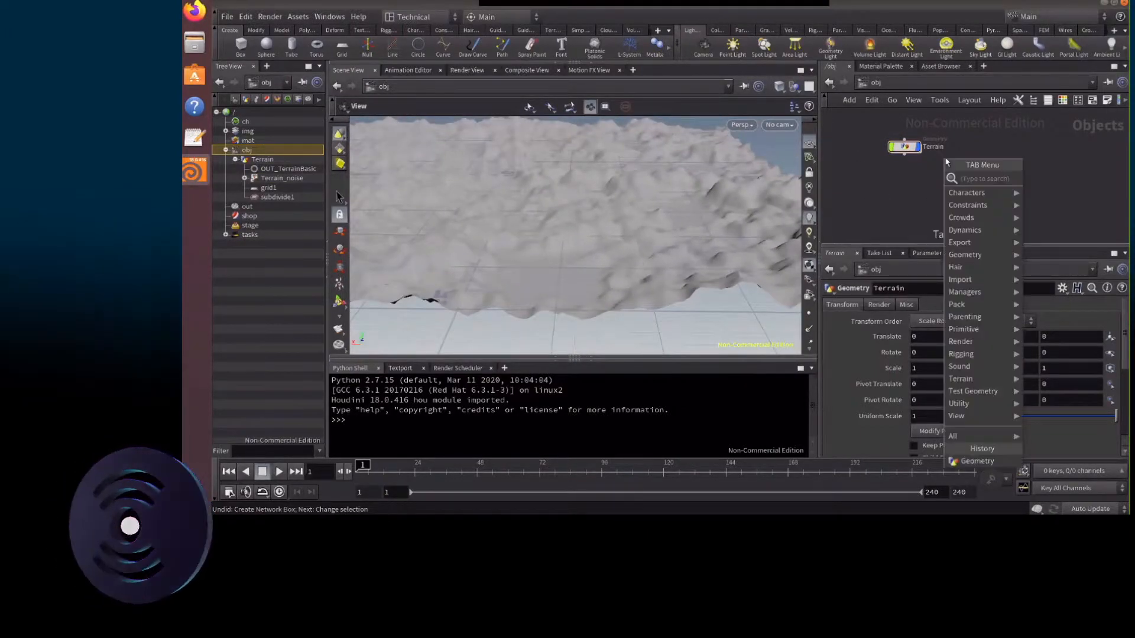
pyautogui.write('geom')
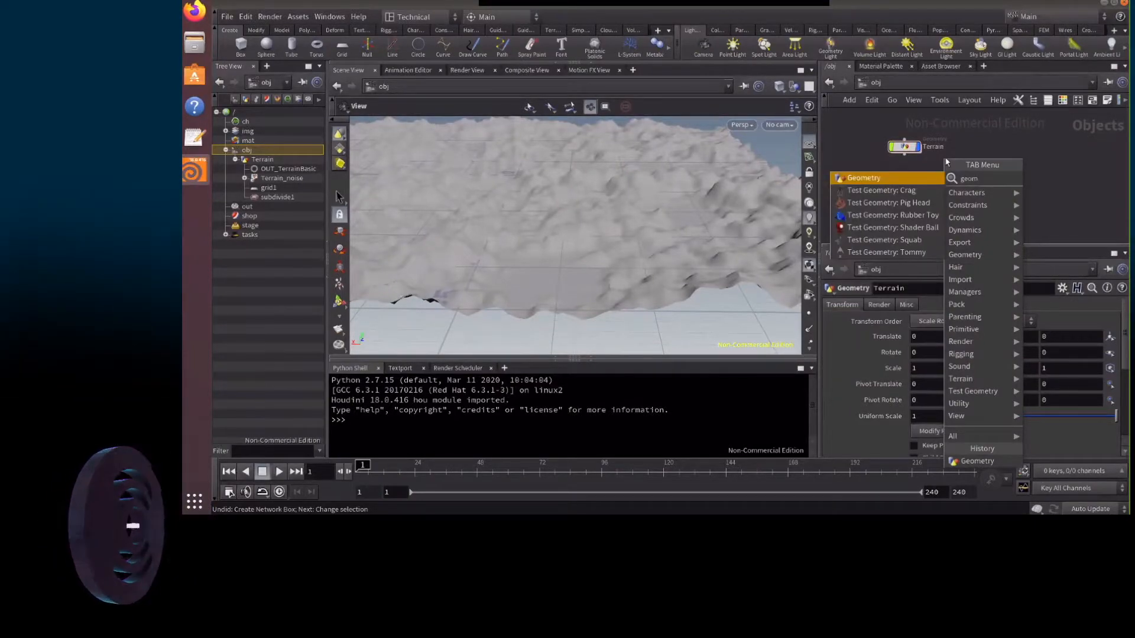
pyautogui.press('Return')
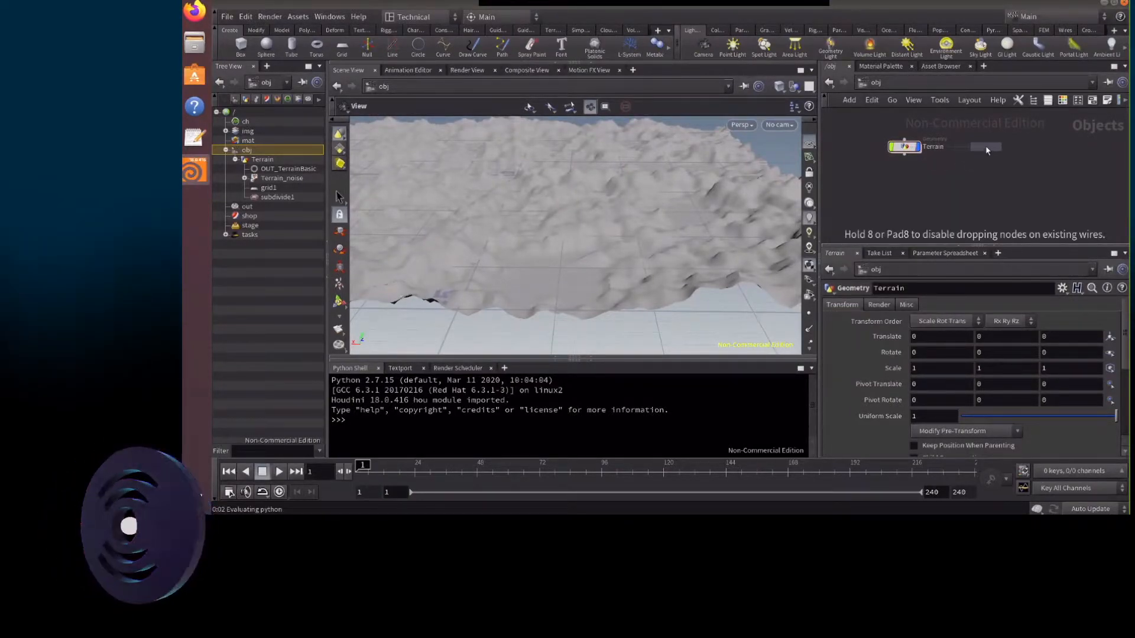
pyautogui.click(985, 146)
# Rename the new geometry object to Copys
pyautogui.doubleClick(1011, 146)
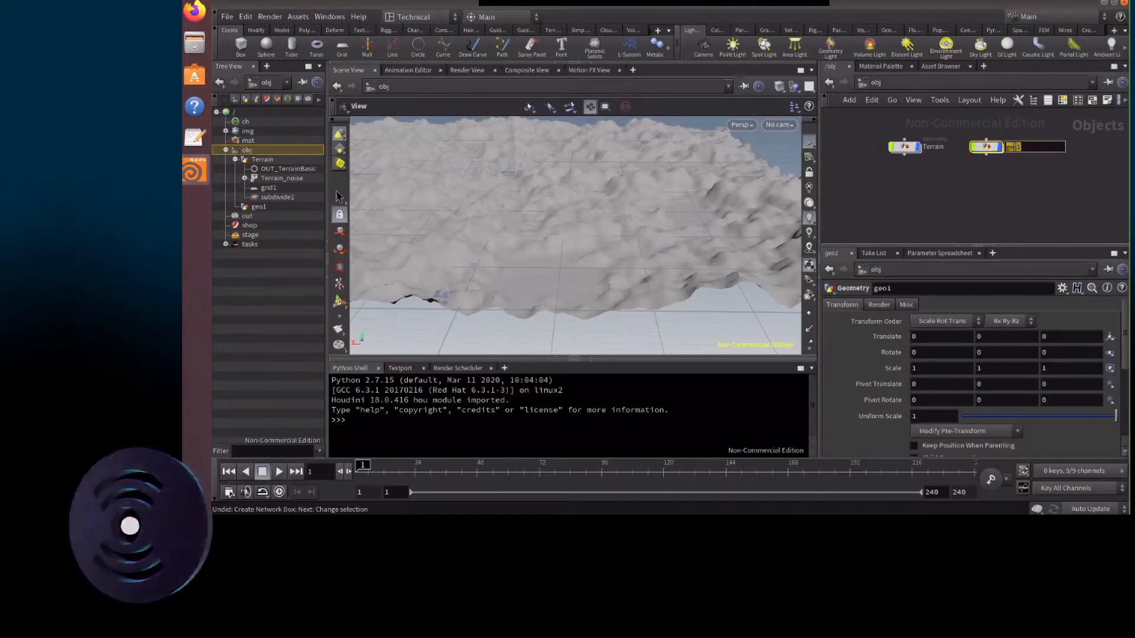
pyautogui.moveTo(1018, 146); pyautogui.dragTo(987, 146)
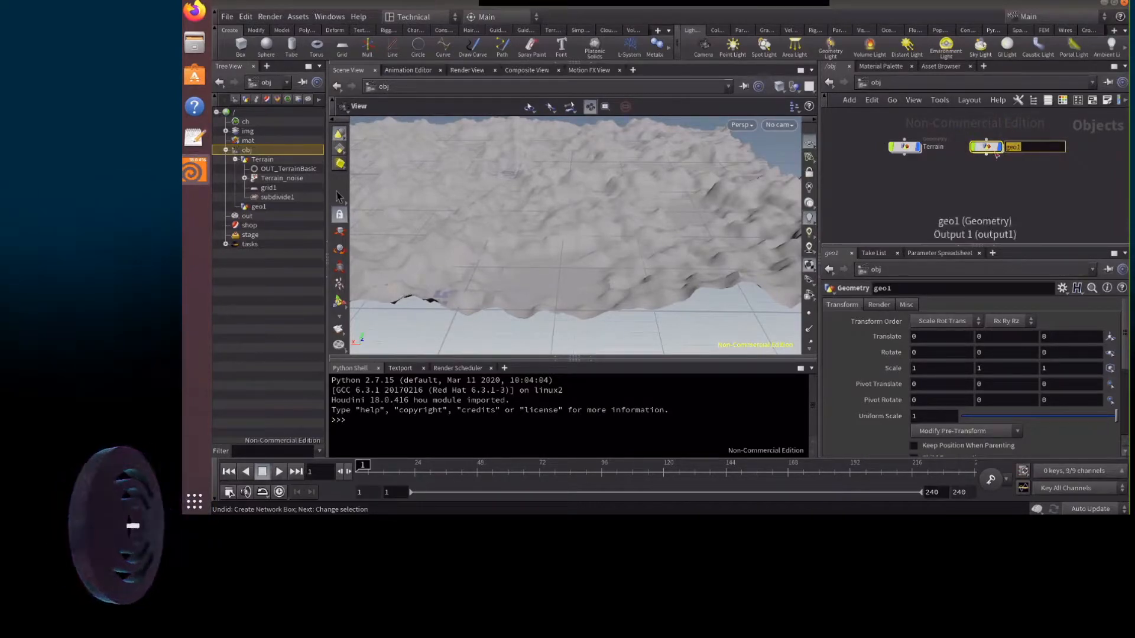
pyautogui.write('Copy')
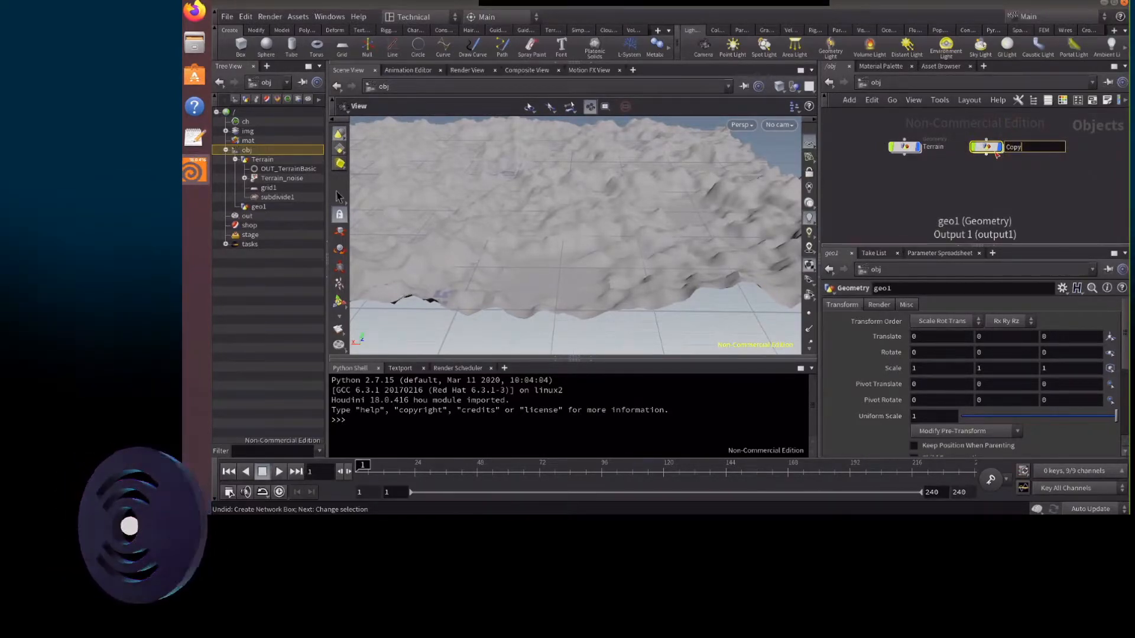
pyautogui.write('s')
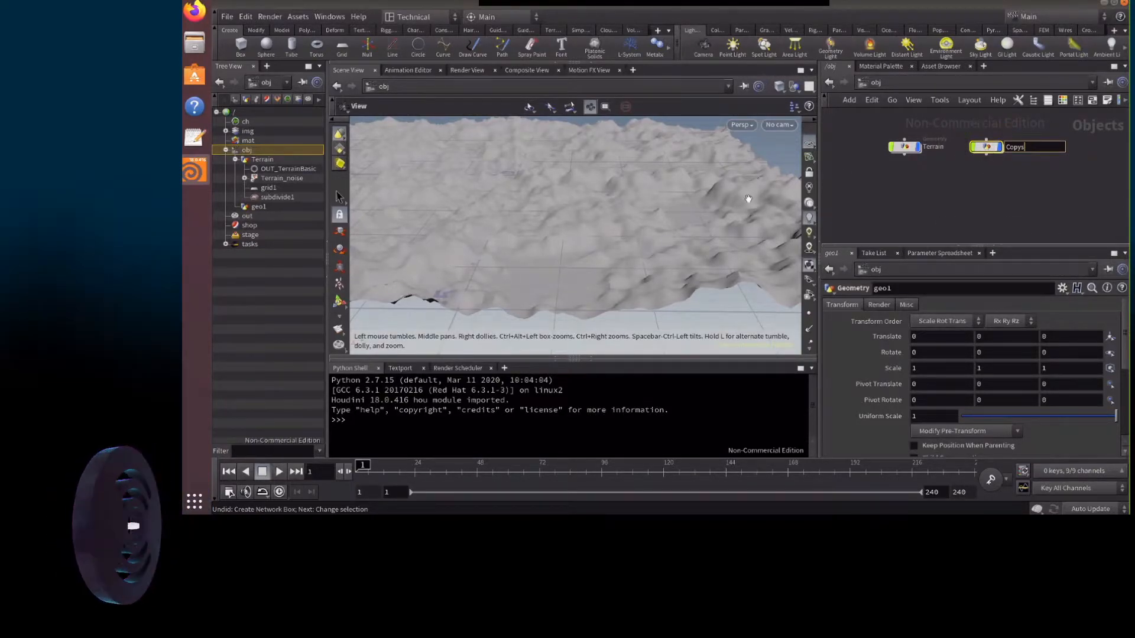
pyautogui.click(990, 149)
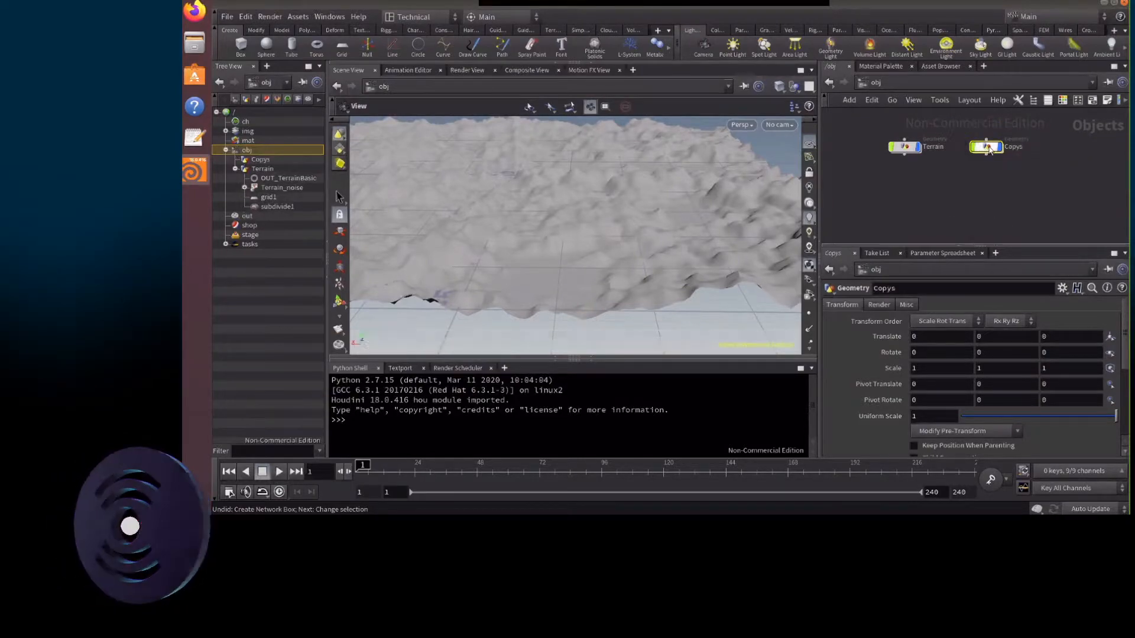
# Enter the Copys object and add an Object Merge node to its empty network
pyautogui.doubleClick(988, 148)
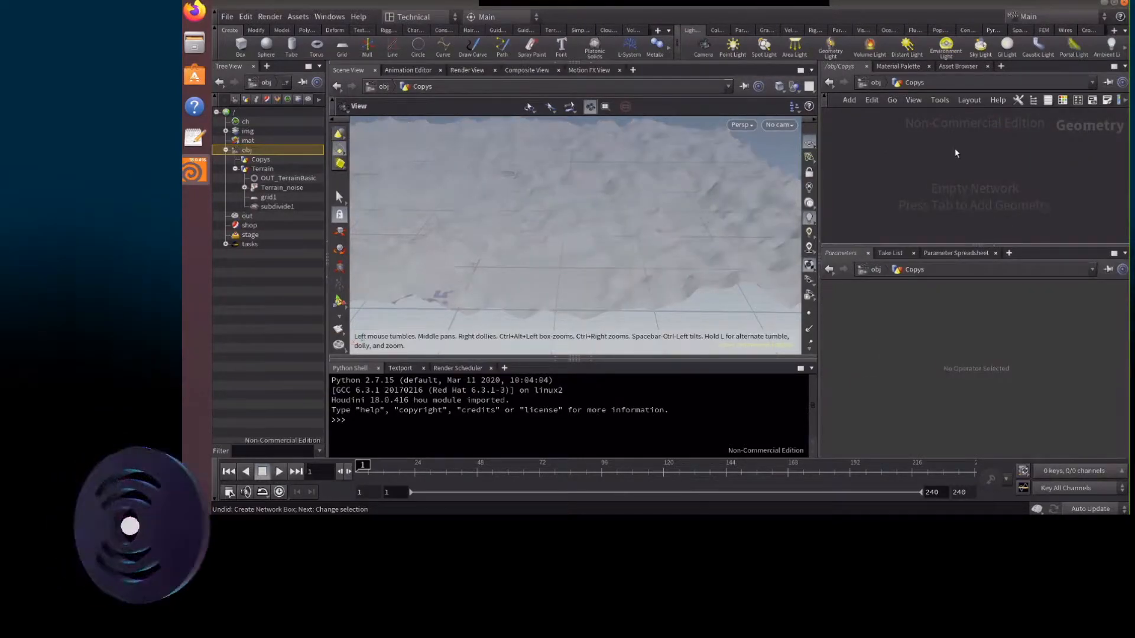
pyautogui.press('Tab')
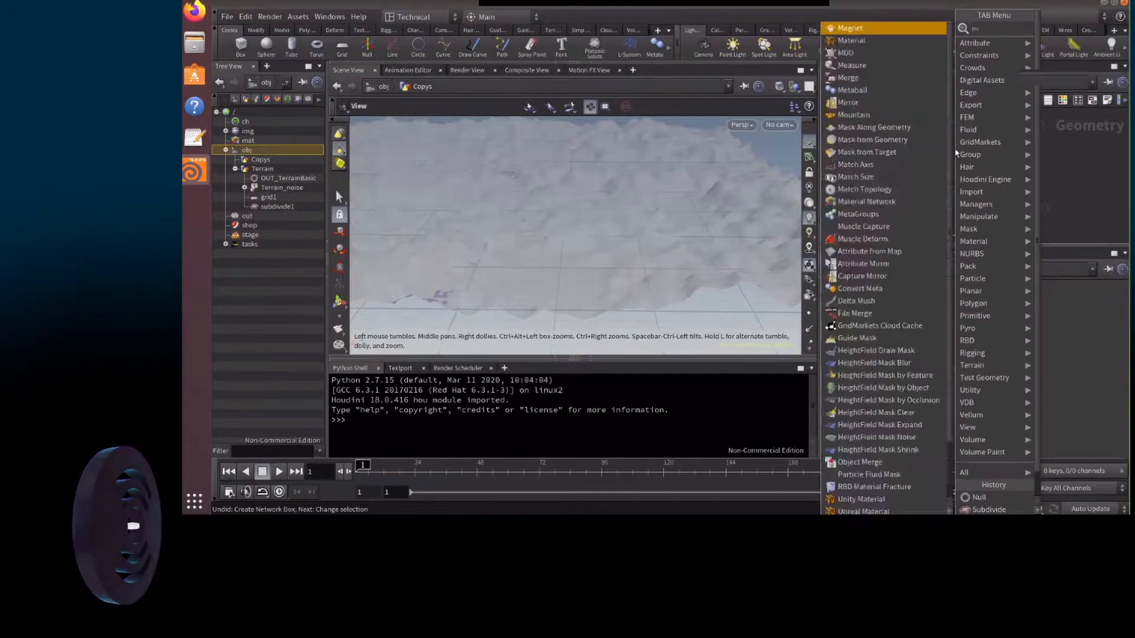
pyautogui.write('mer')
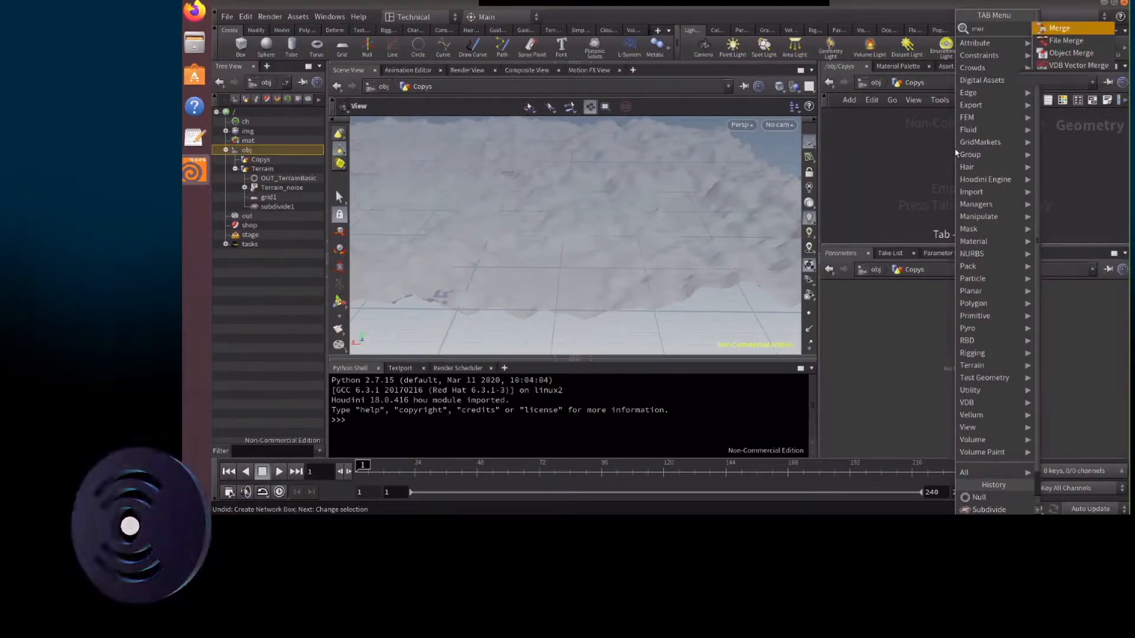
pyautogui.write('o')
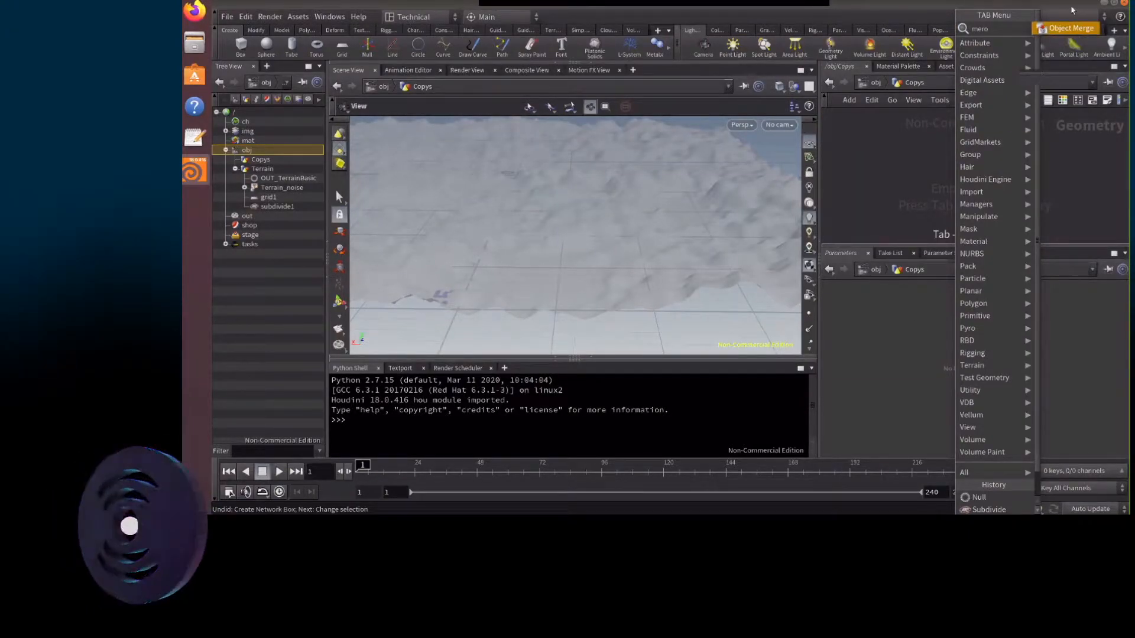
pyautogui.click(1079, 29)
pyautogui.click(890, 157)
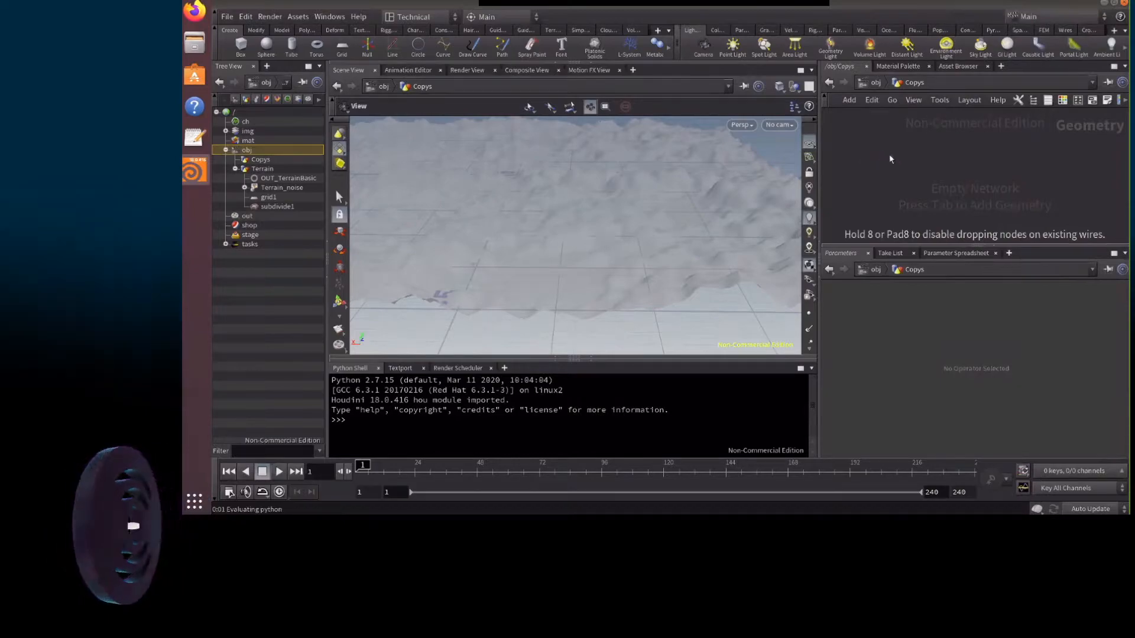
# Set Object 1 of the Object Merge node to the OUT_TerrainBasic null inside the Terrain object
pyautogui.click(1111, 336)
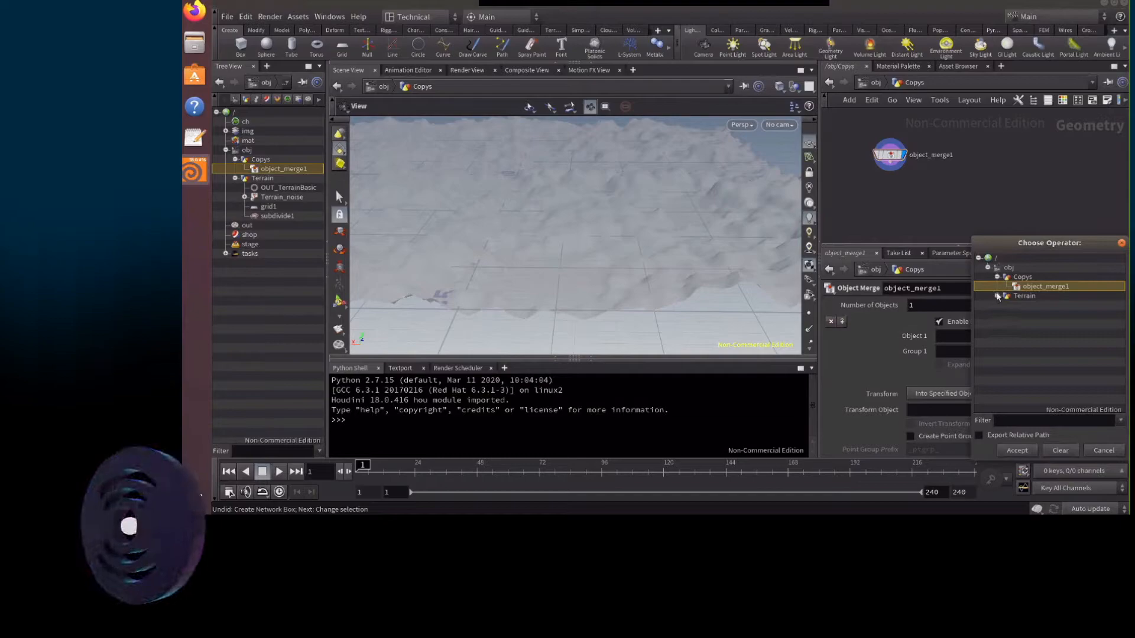
pyautogui.click(1121, 243)
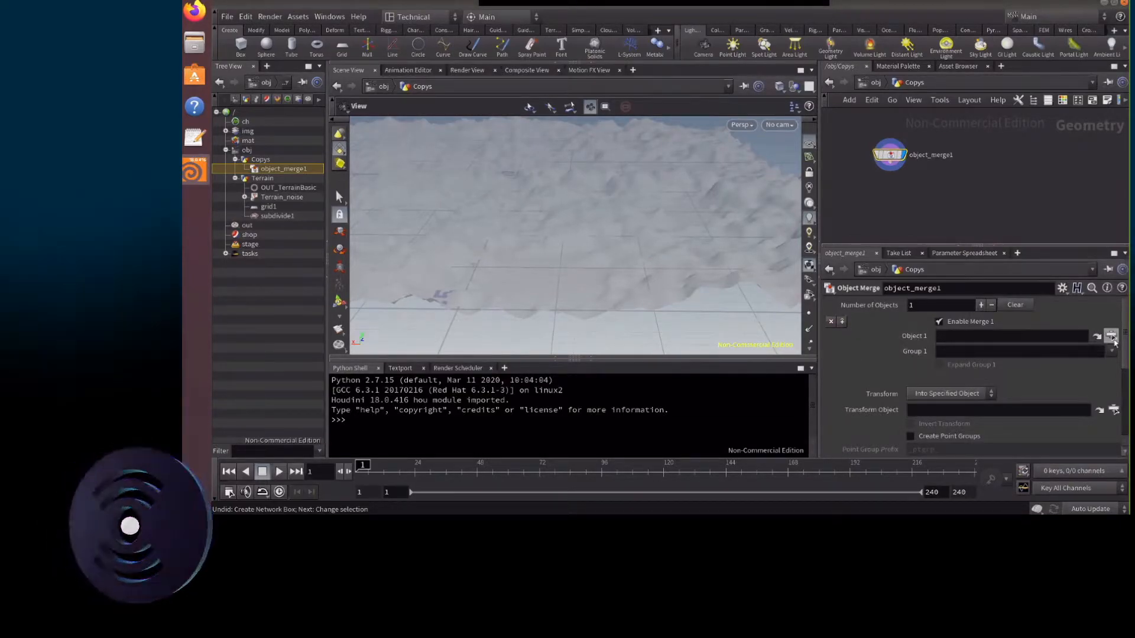
pyautogui.click(1111, 336)
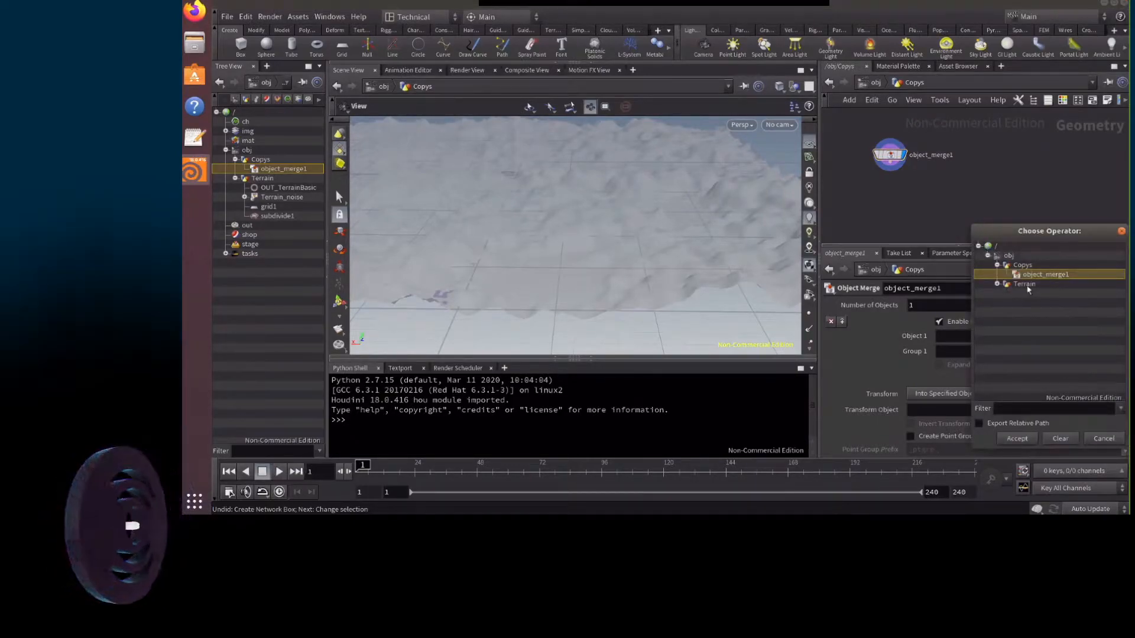
pyautogui.click(996, 284)
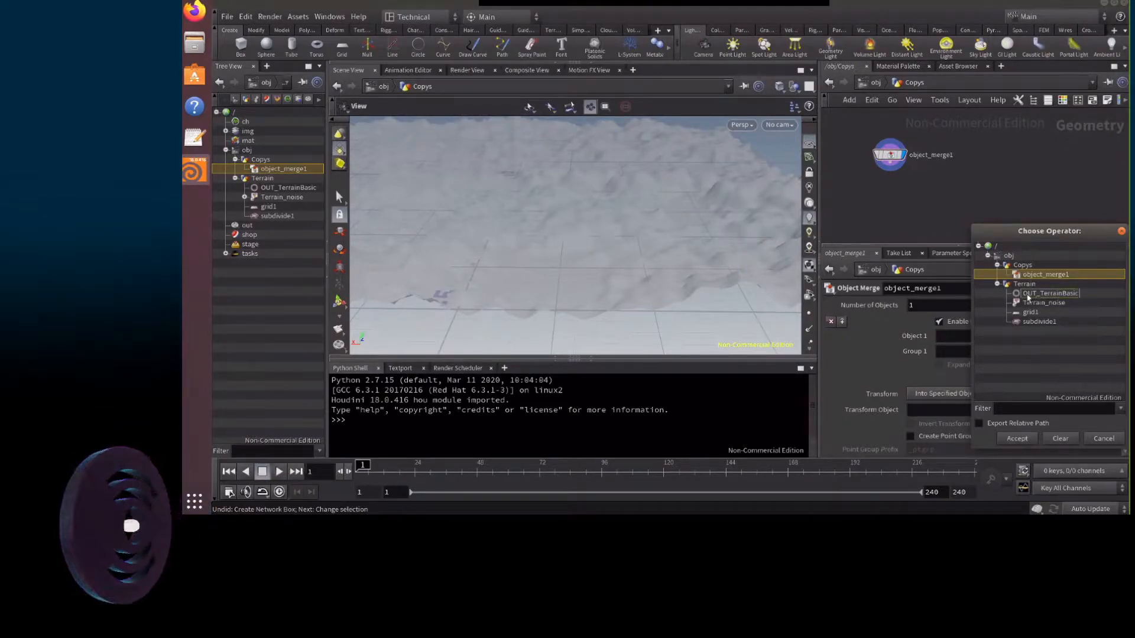
pyautogui.click(1027, 294)
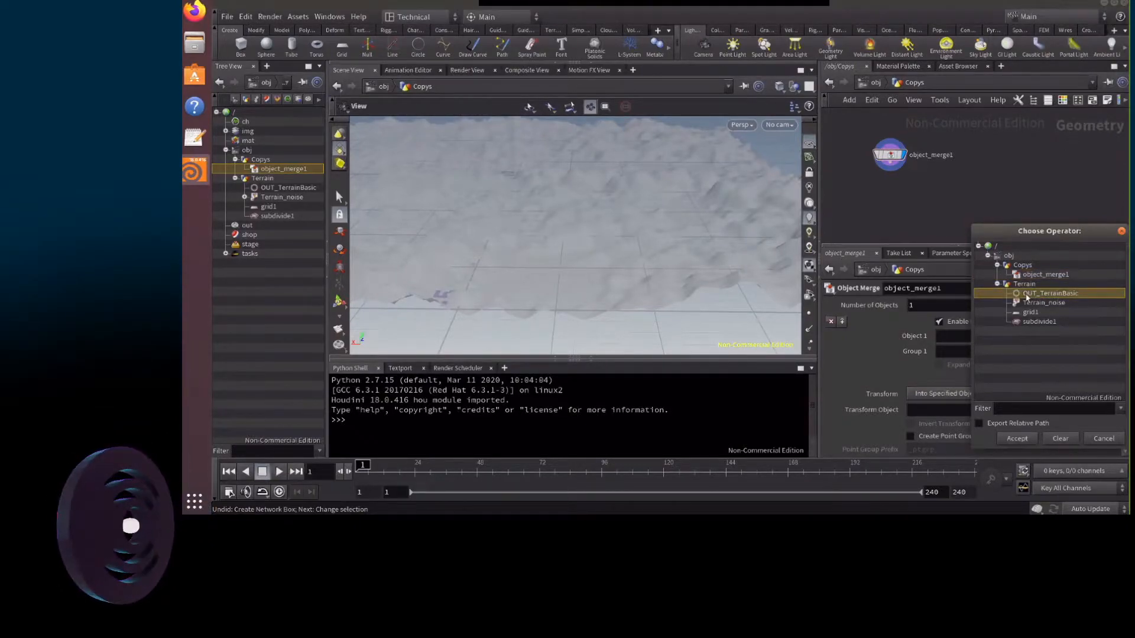
pyautogui.click(1017, 438)
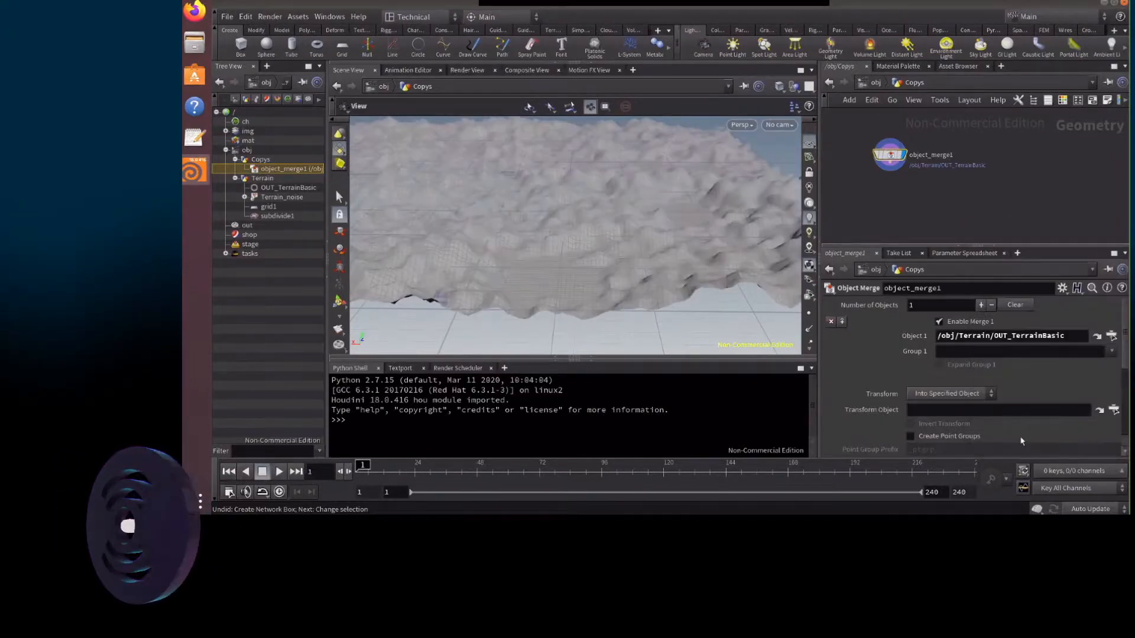
pyautogui.moveTo(717, 189)
pyautogui.mouseDown()
pyautogui.moveTo(765, 207)
pyautogui.moveTo(733, 170)
pyautogui.moveTo(691, 196)
pyautogui.moveTo(739, 182)
pyautogui.moveTo(646, 179)
pyautogui.moveTo(697, 183)
pyautogui.mouseUp()
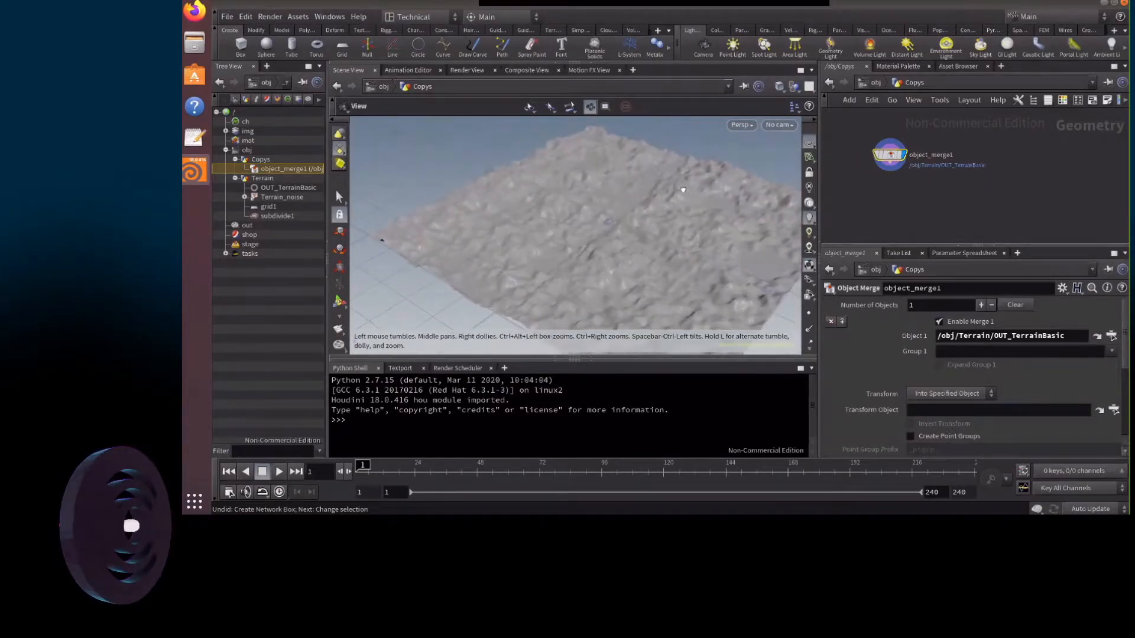
# Return to the object level and open the Terrain_noise VOP network inside the Terrain object
pyautogui.click(876, 82)
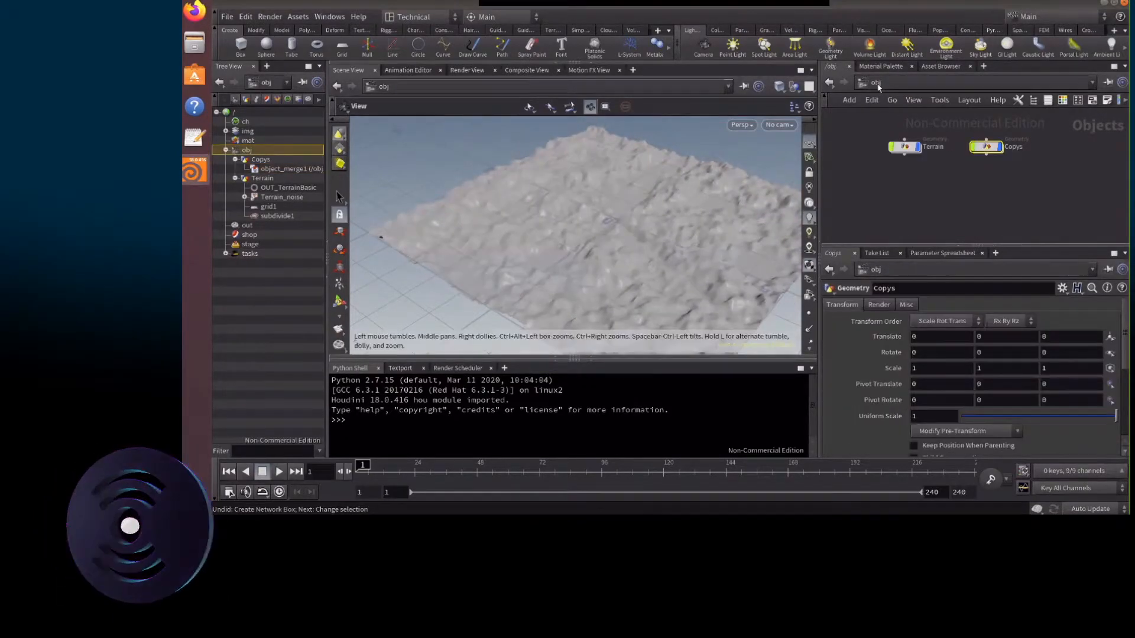
pyautogui.doubleClick(982, 146)
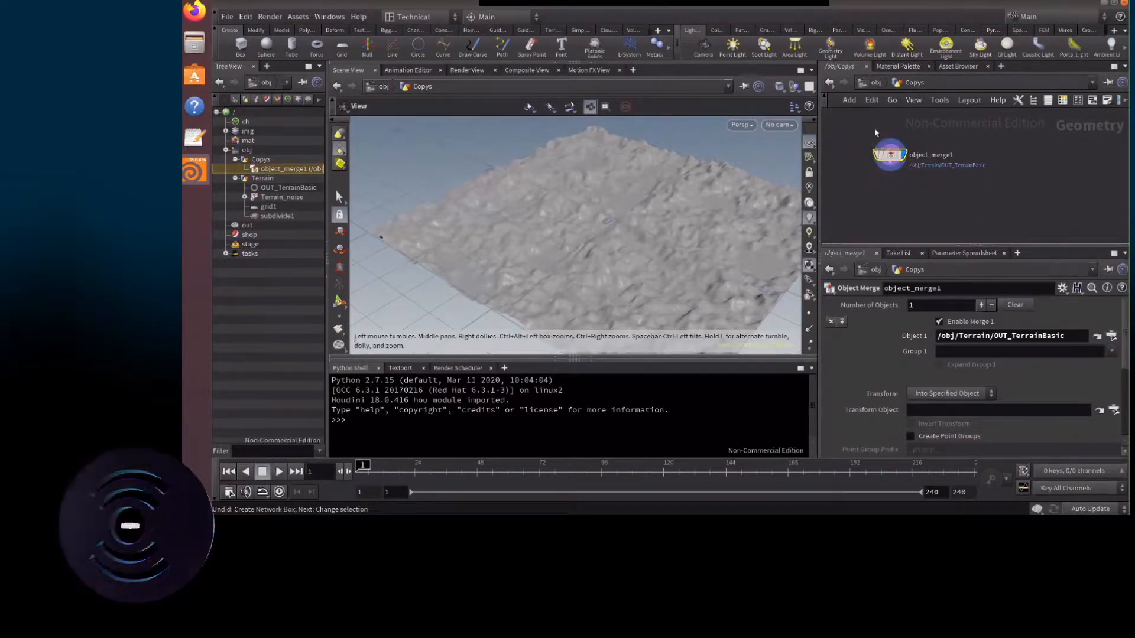
pyautogui.click(875, 83)
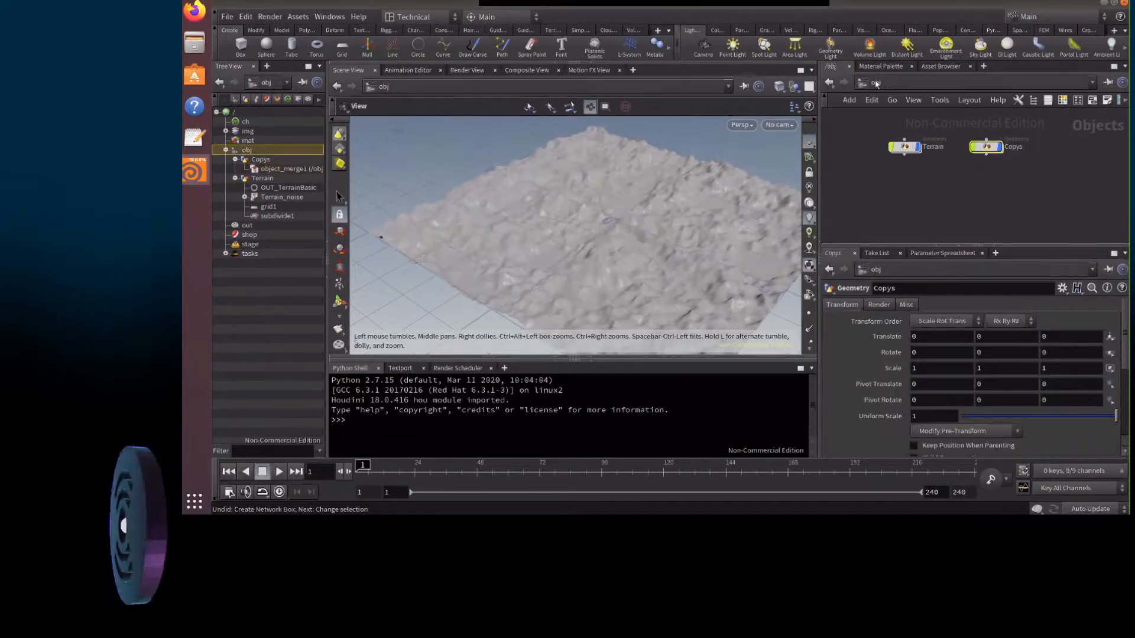
pyautogui.click(904, 146)
pyautogui.doubleClick(903, 145)
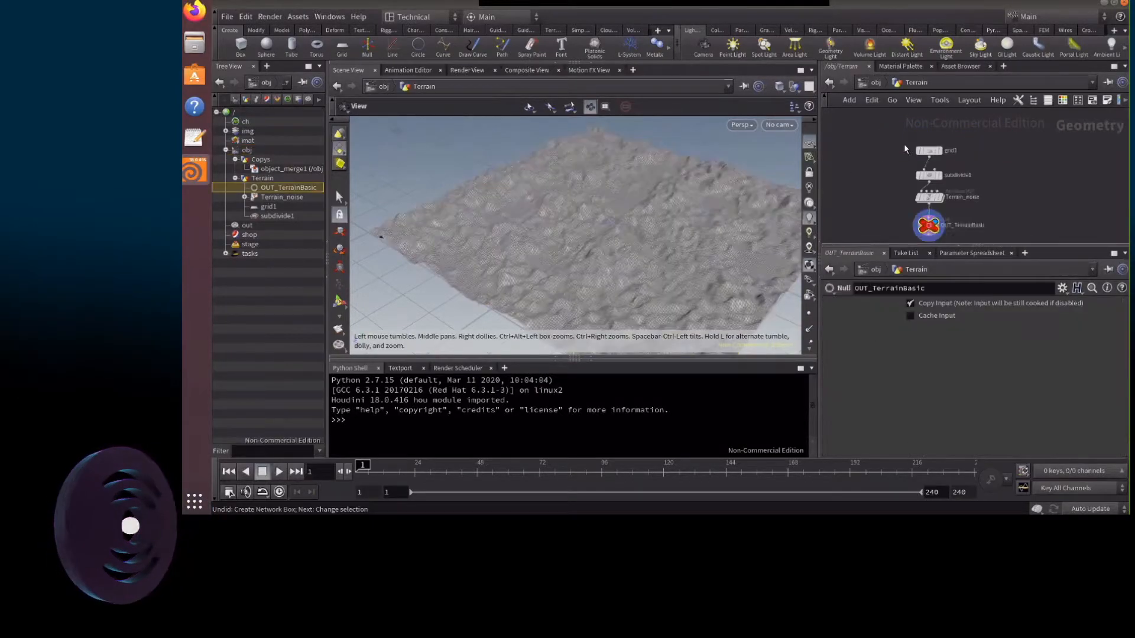
pyautogui.click(929, 197)
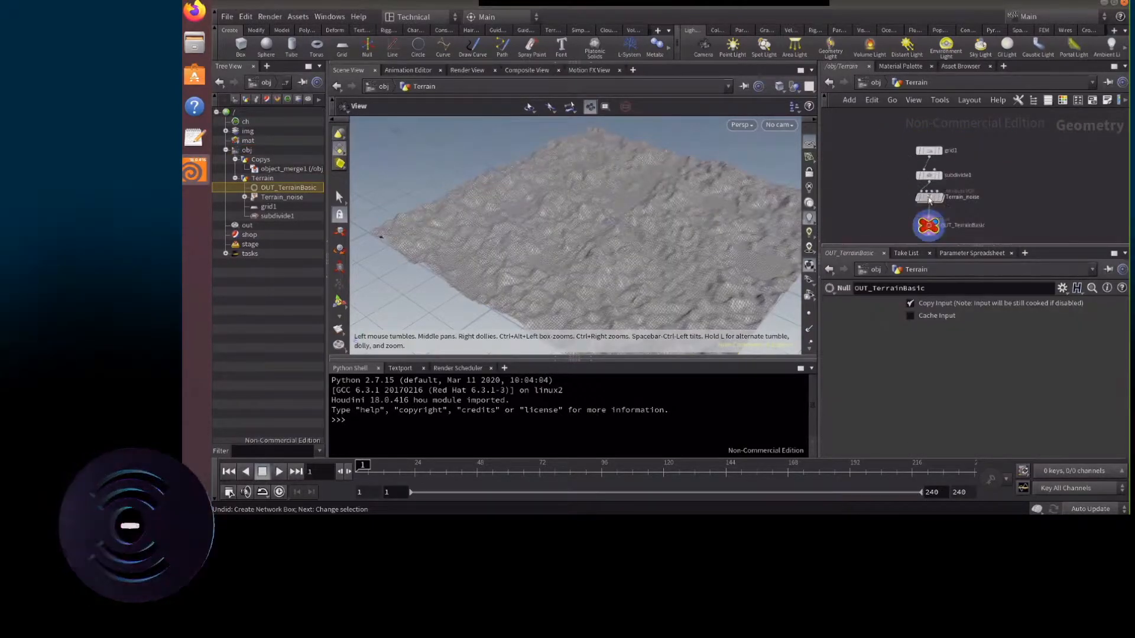
pyautogui.doubleClick(928, 198)
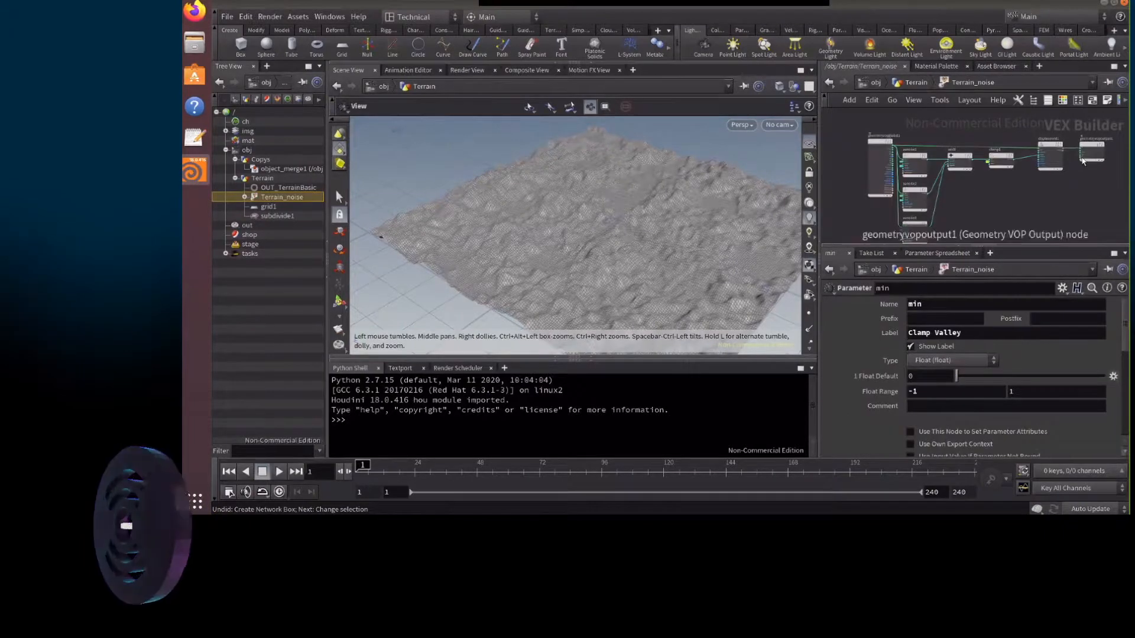
pyautogui.scroll(-2, 999, 115)
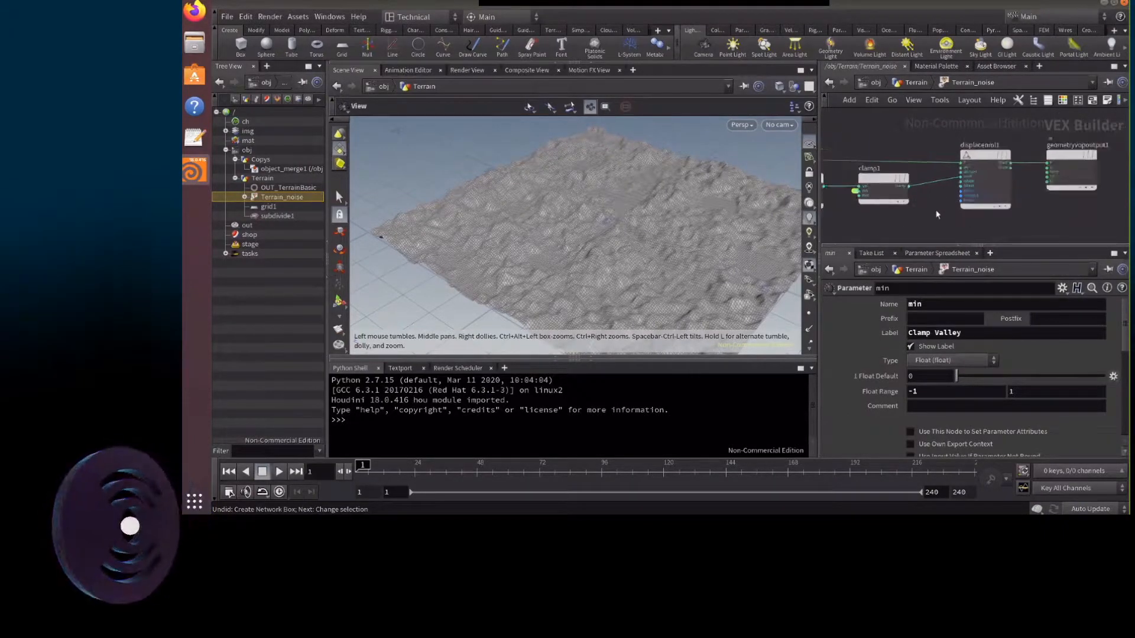
pyautogui.scroll(-1, 999, 115)
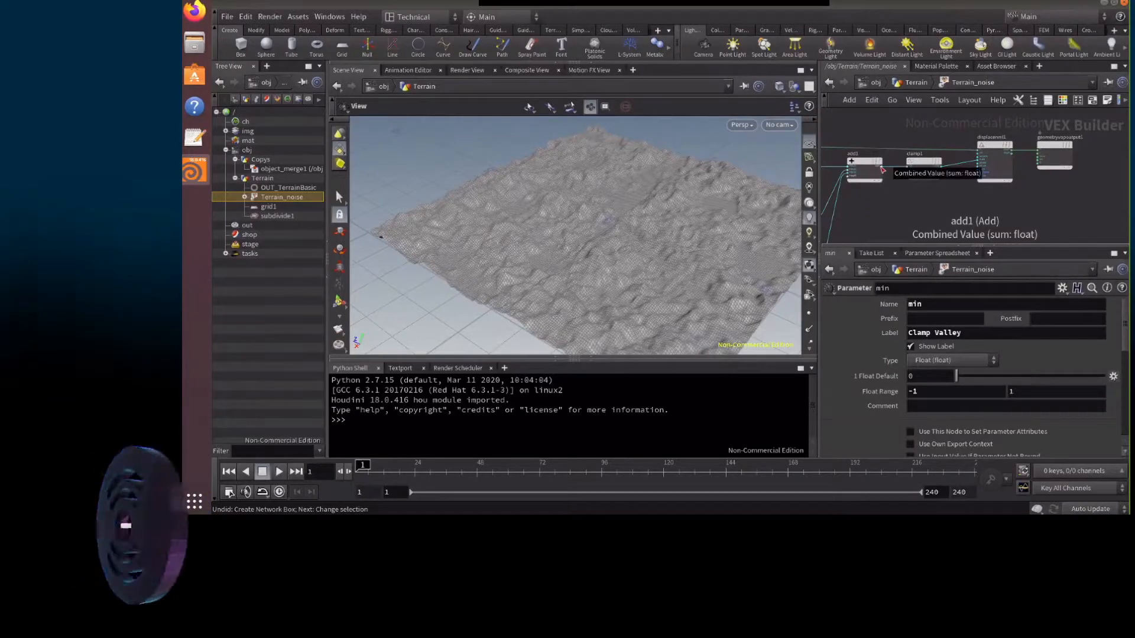
pyautogui.scroll(-1, 1008, 118)
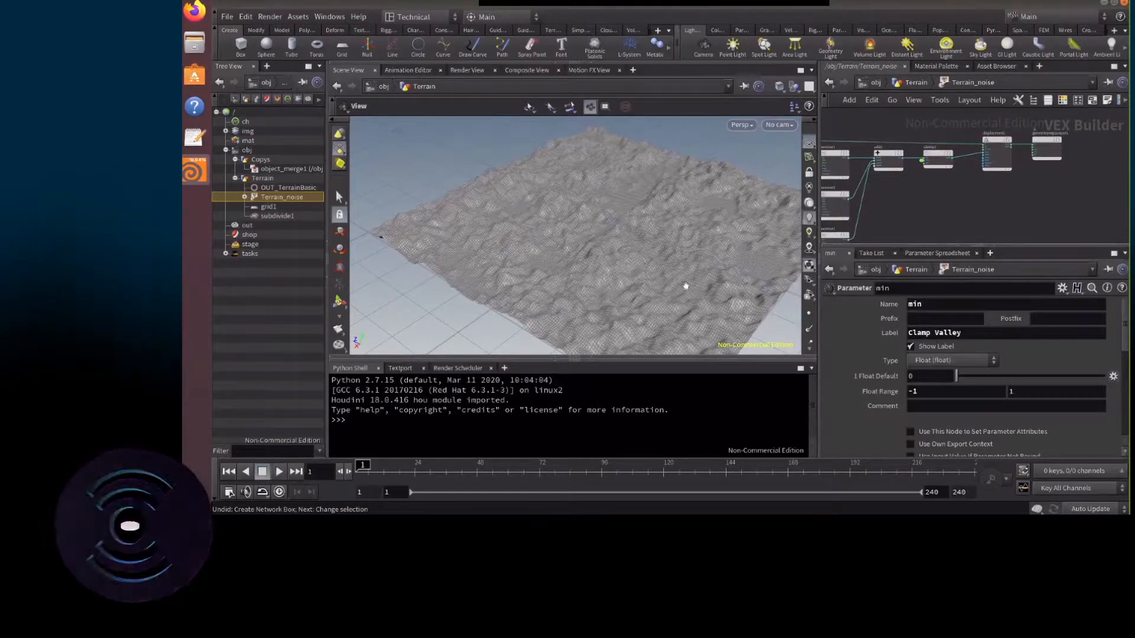
pyautogui.moveTo(612, 273); pyautogui.dragTo(667, 242)
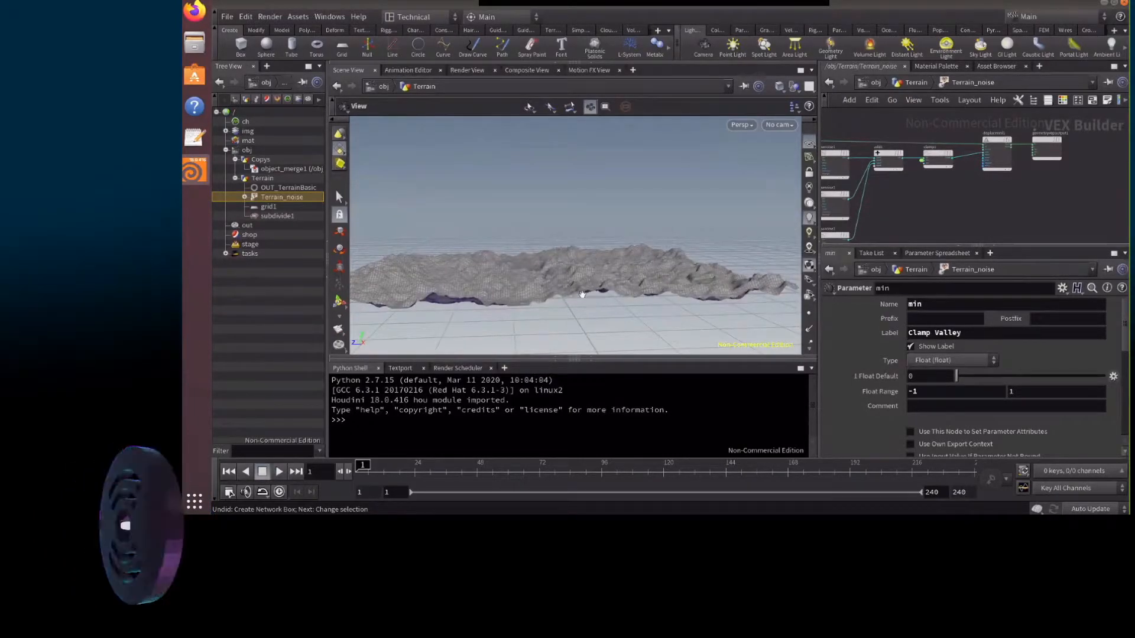
pyautogui.moveTo(567, 277); pyautogui.dragTo(559, 277)
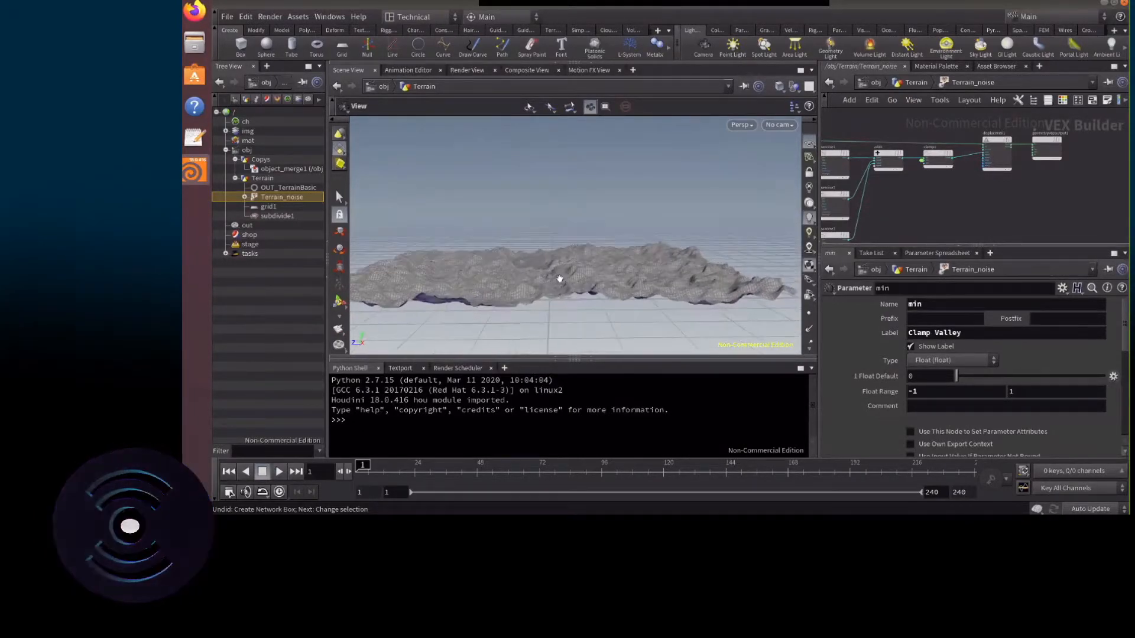
pyautogui.click(902, 160)
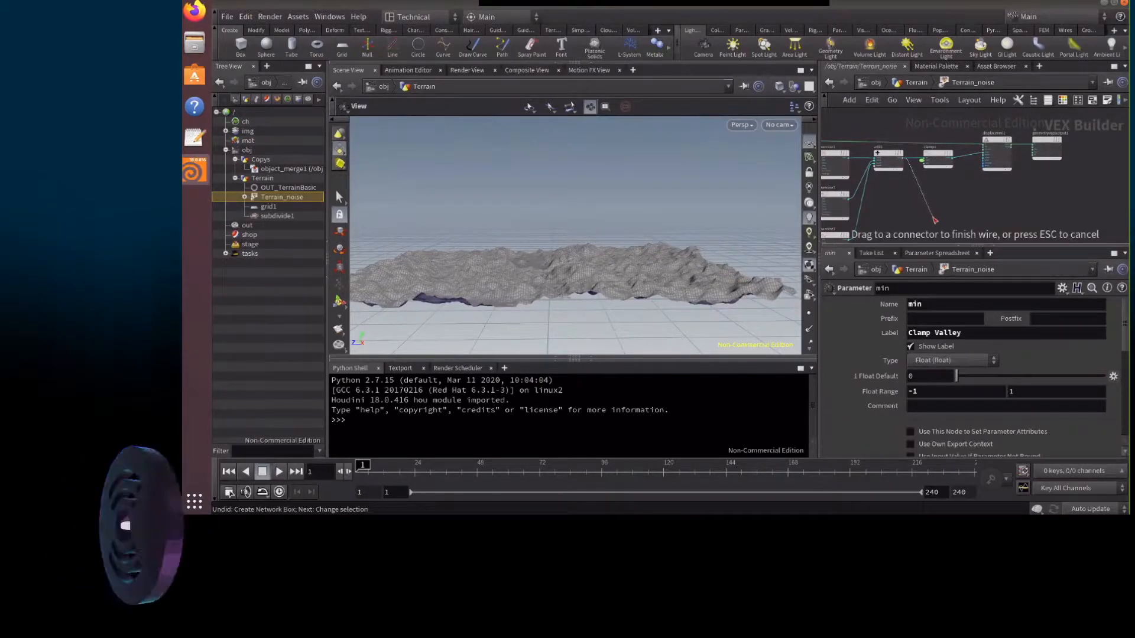
pyautogui.click(934, 203)
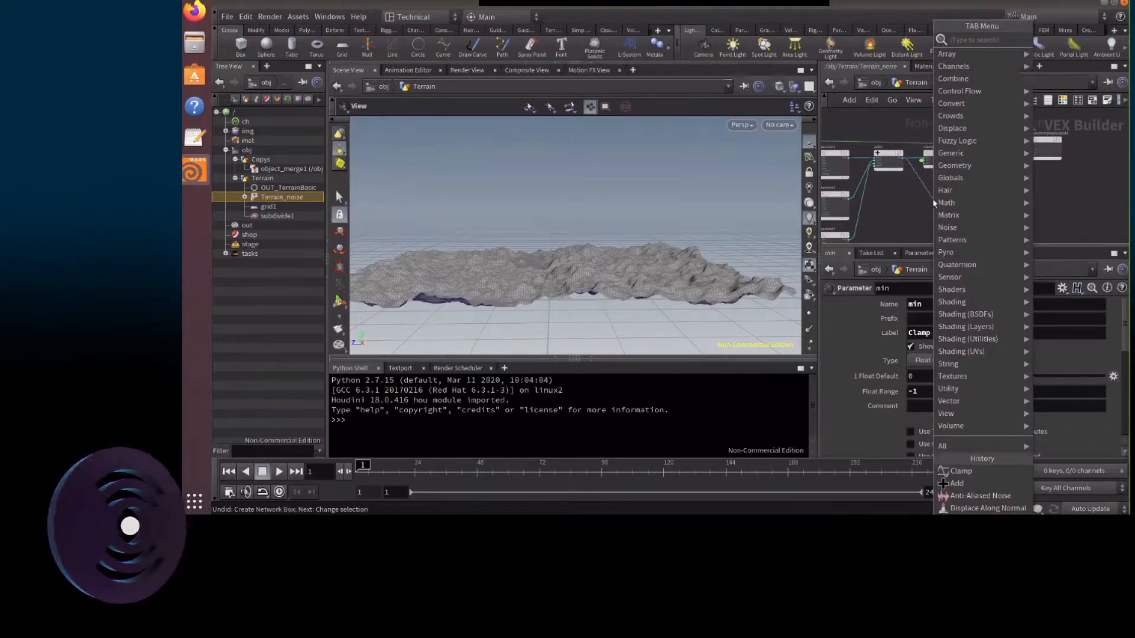
pyautogui.write('bind')
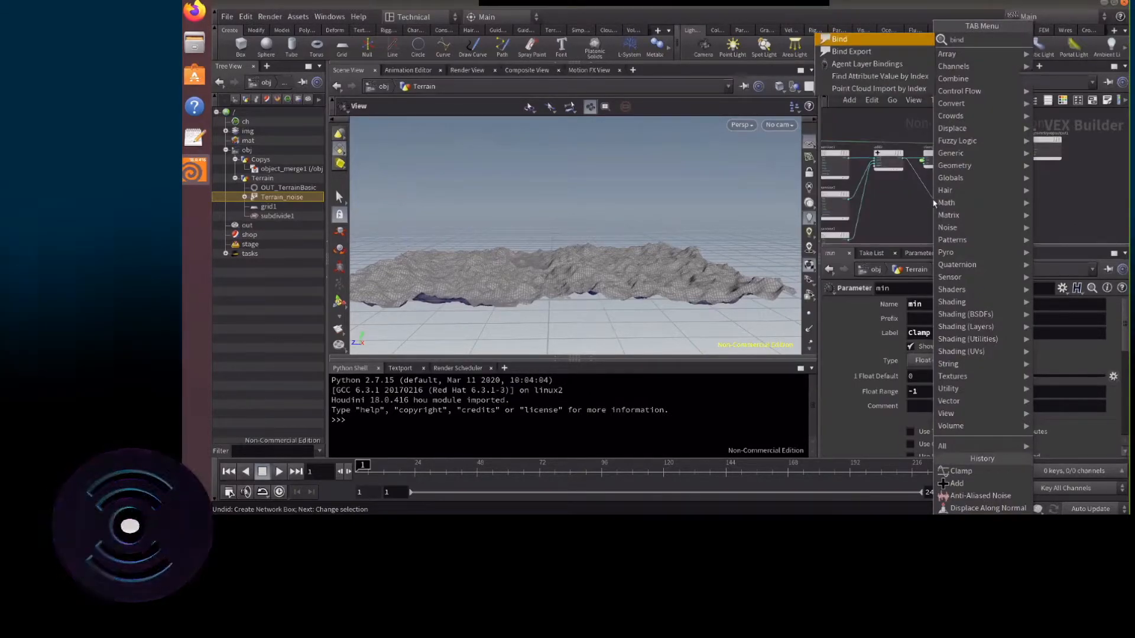
pyautogui.press('Return')
pyautogui.click(935, 203)
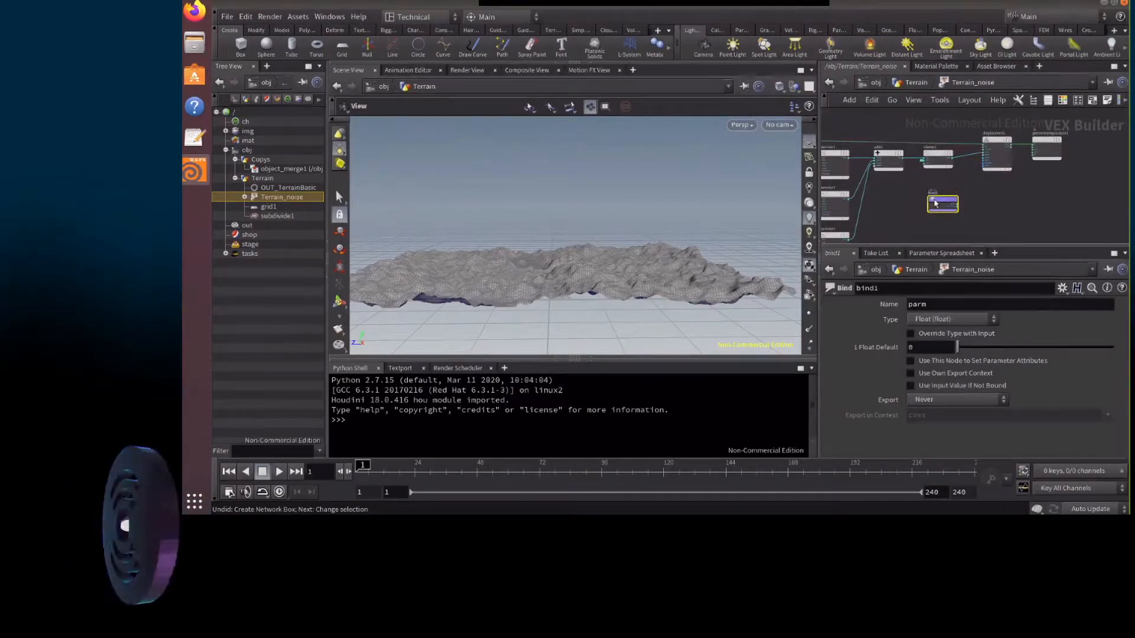
pyautogui.press('Delete')
# Add a Bind Export node below the Clamp node and wire the Add node's combined value output into it
pyautogui.press('Tab')
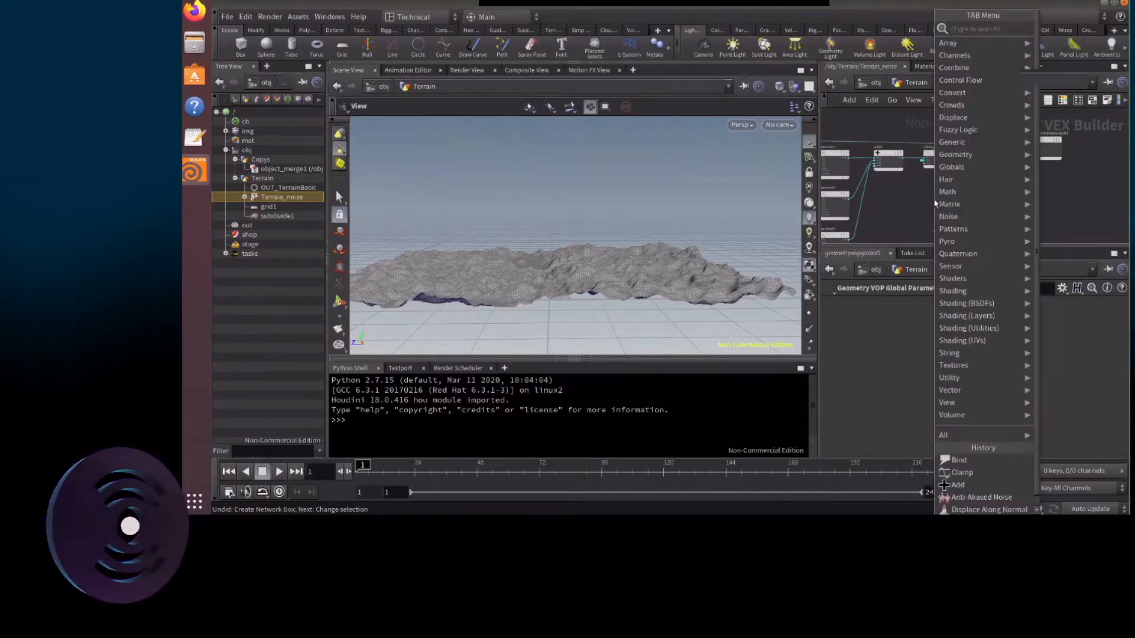
pyautogui.write('bindex')
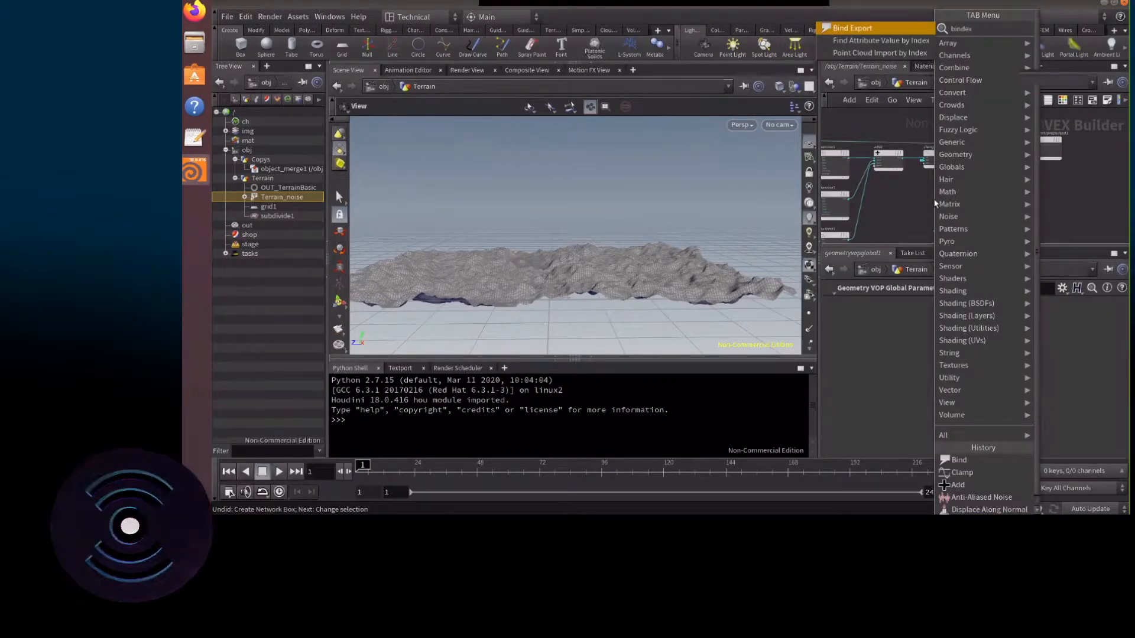
pyautogui.press('Return')
pyautogui.click(936, 200)
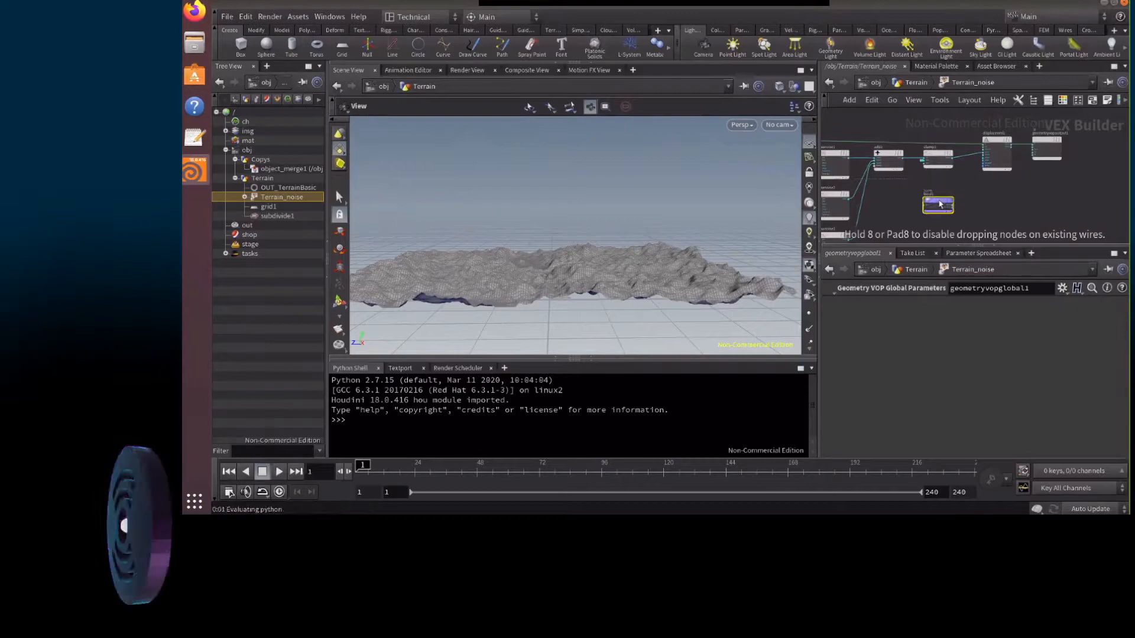
pyautogui.moveTo(903, 159); pyautogui.dragTo(923, 205)
# Name the attribute exported by the Bind node Terrain
pyautogui.doubleClick(929, 305)
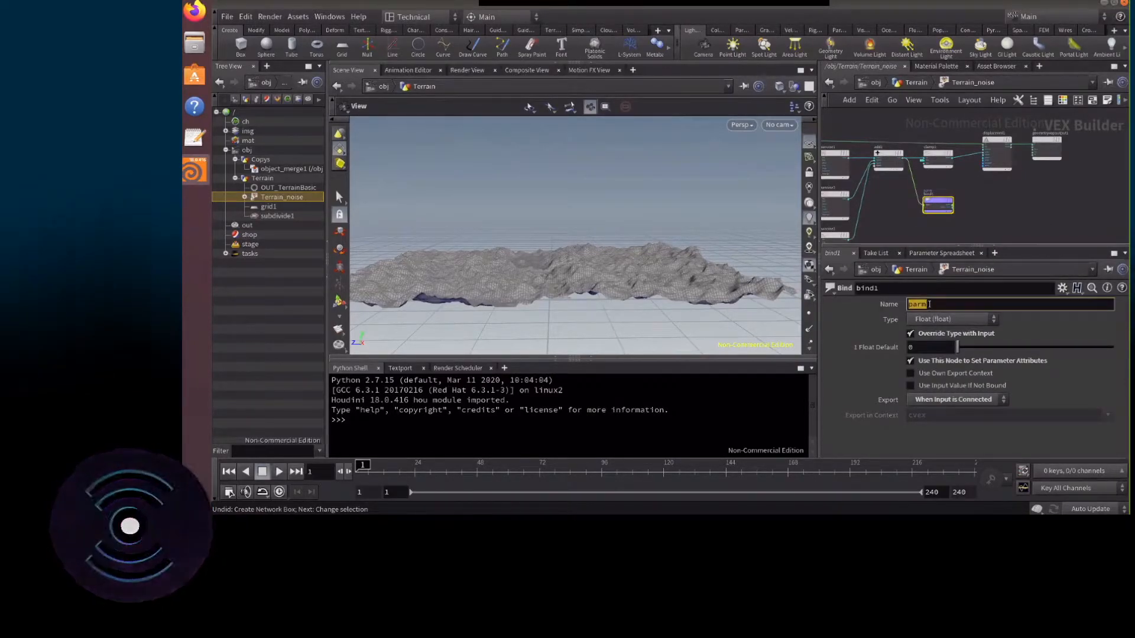
pyautogui.write('Terrain')
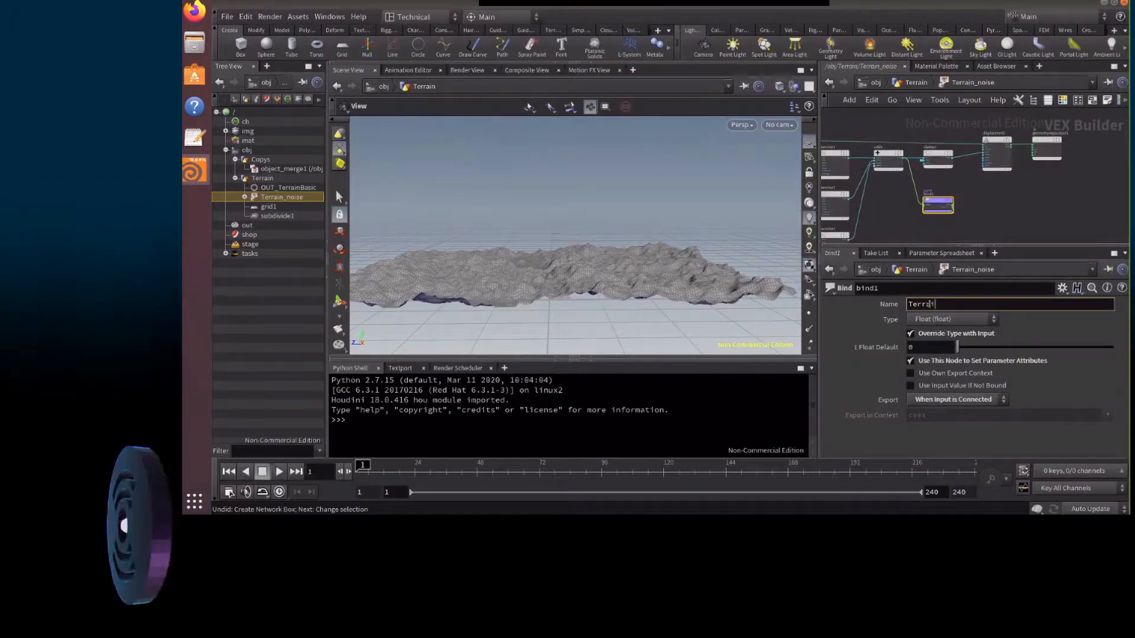
pyautogui.write('in')
pyautogui.press('Return')
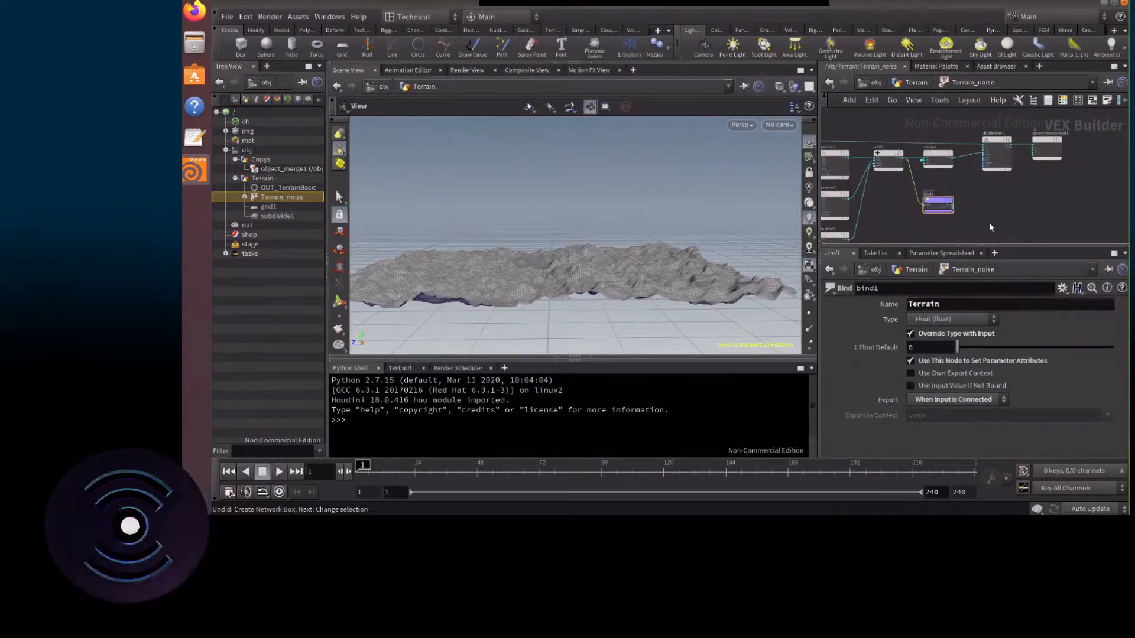
# Open a Geometry Spreadsheet as a new tab in the pane that holds the Python Shell and Render Scheduler
pyautogui.click(507, 371)
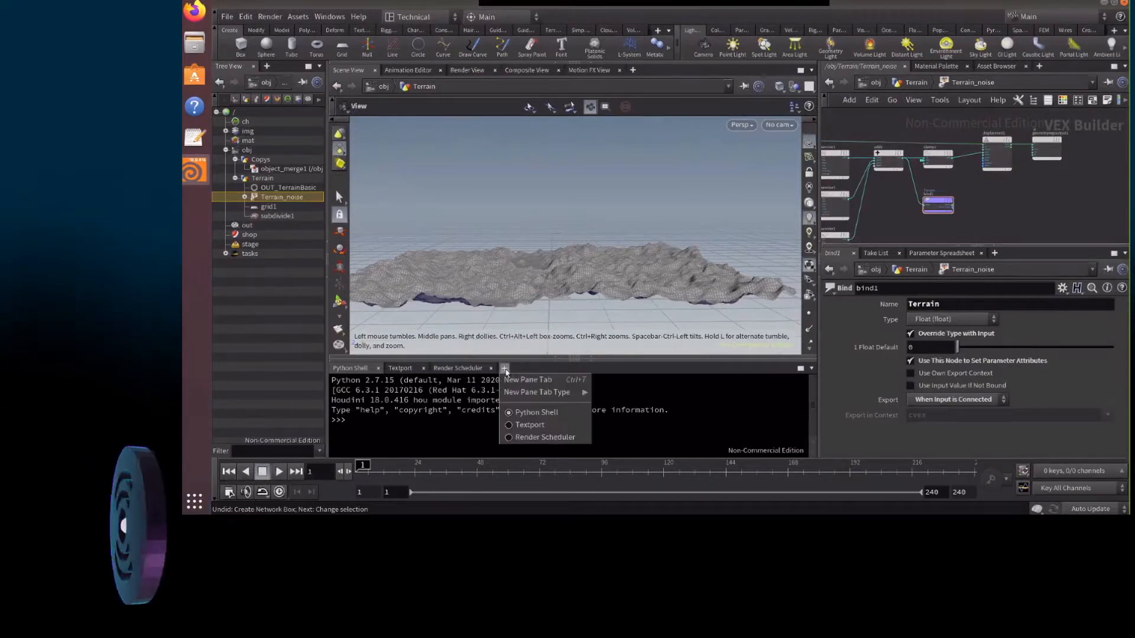
pyautogui.moveTo(535, 392)
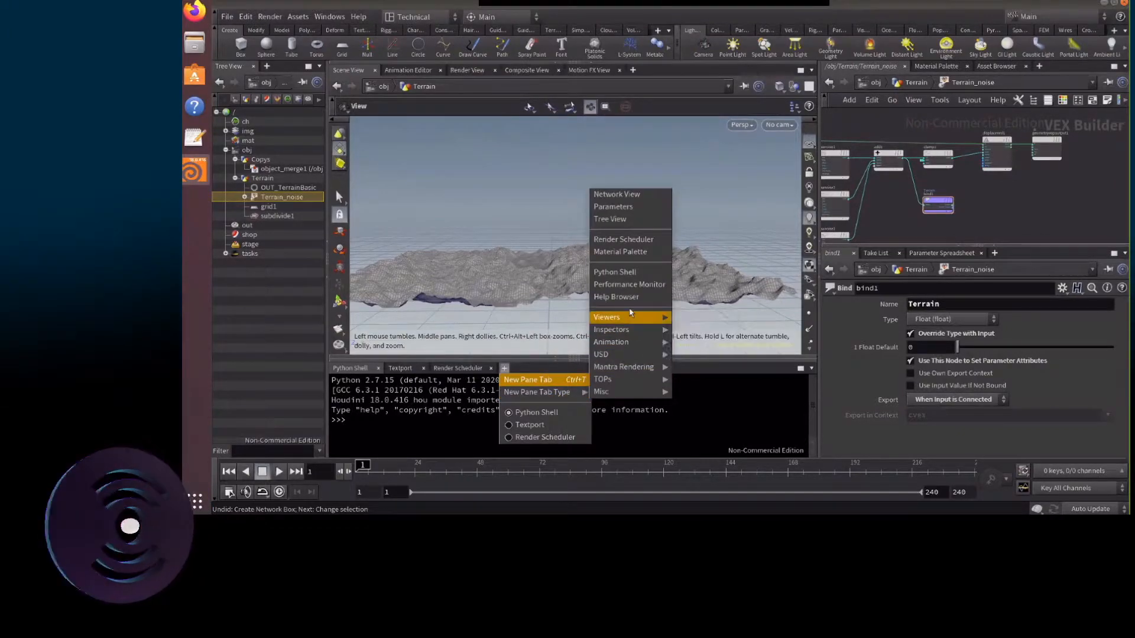
pyautogui.moveTo(631, 329)
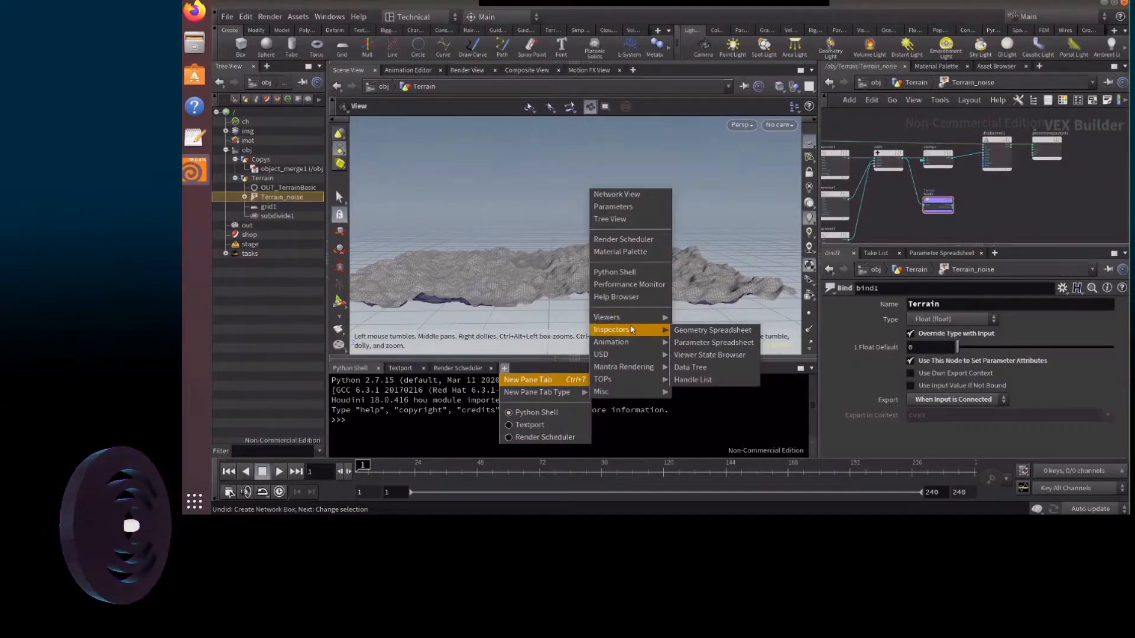
pyautogui.click(685, 331)
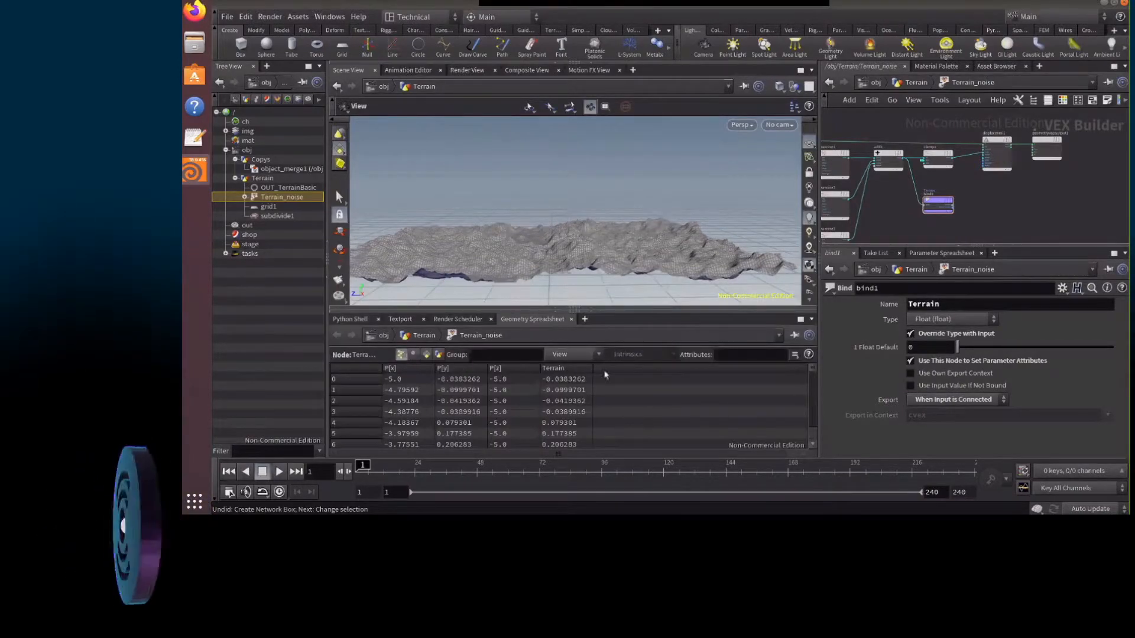
# Go back up to the Terrain network and compare the point attributes of subdivide1 and Terrain_noise in the spreadsheet
pyautogui.click(913, 83)
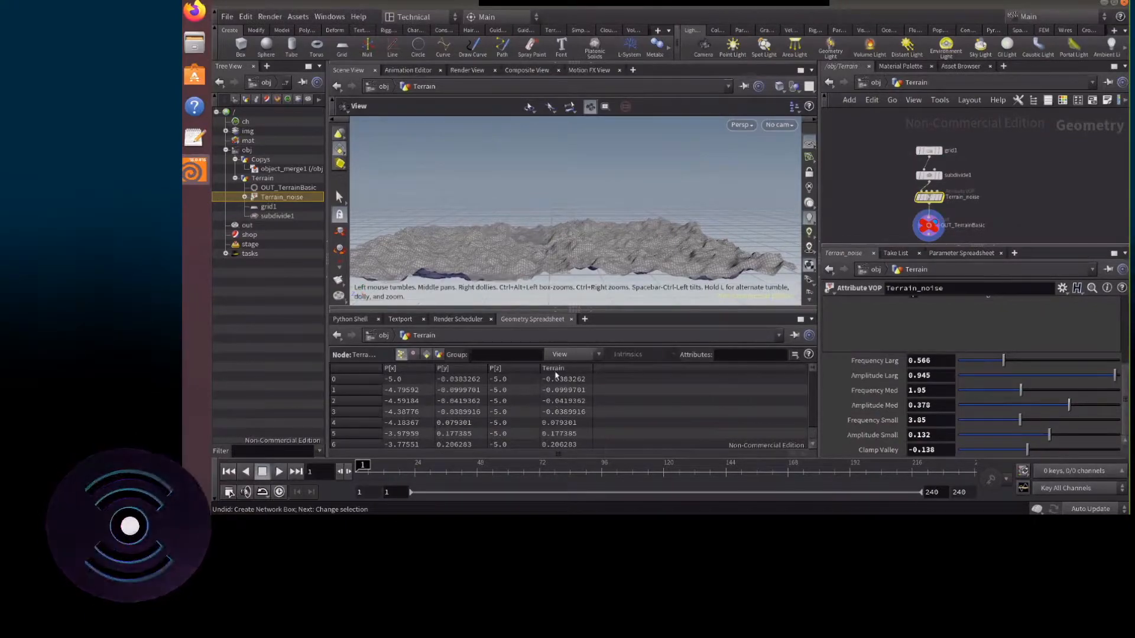
pyautogui.click(927, 175)
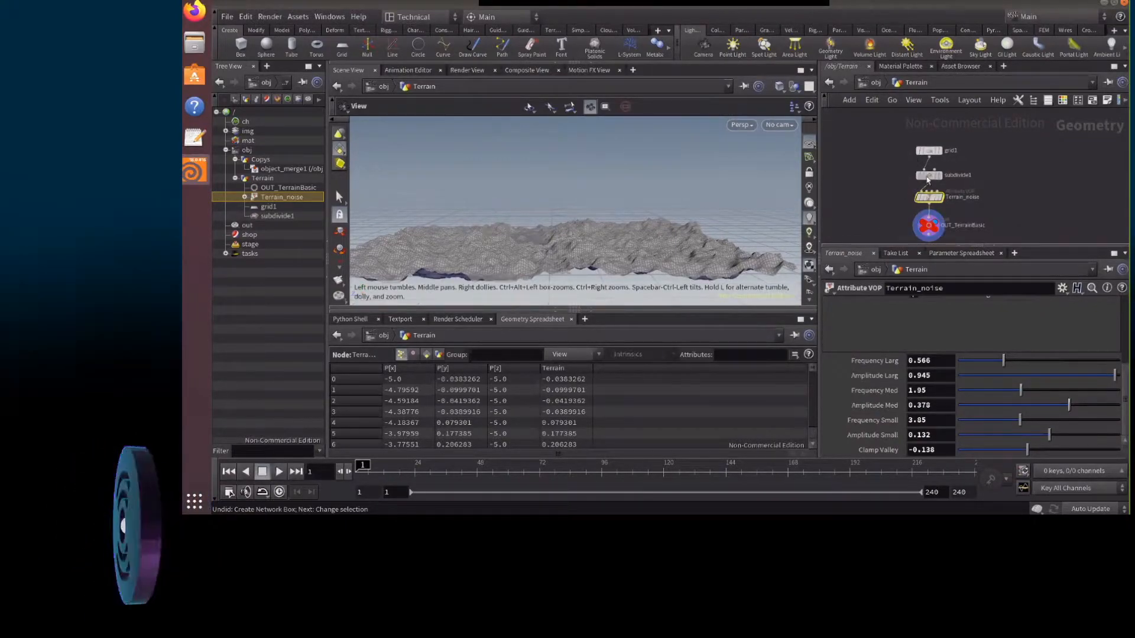
pyautogui.click(925, 198)
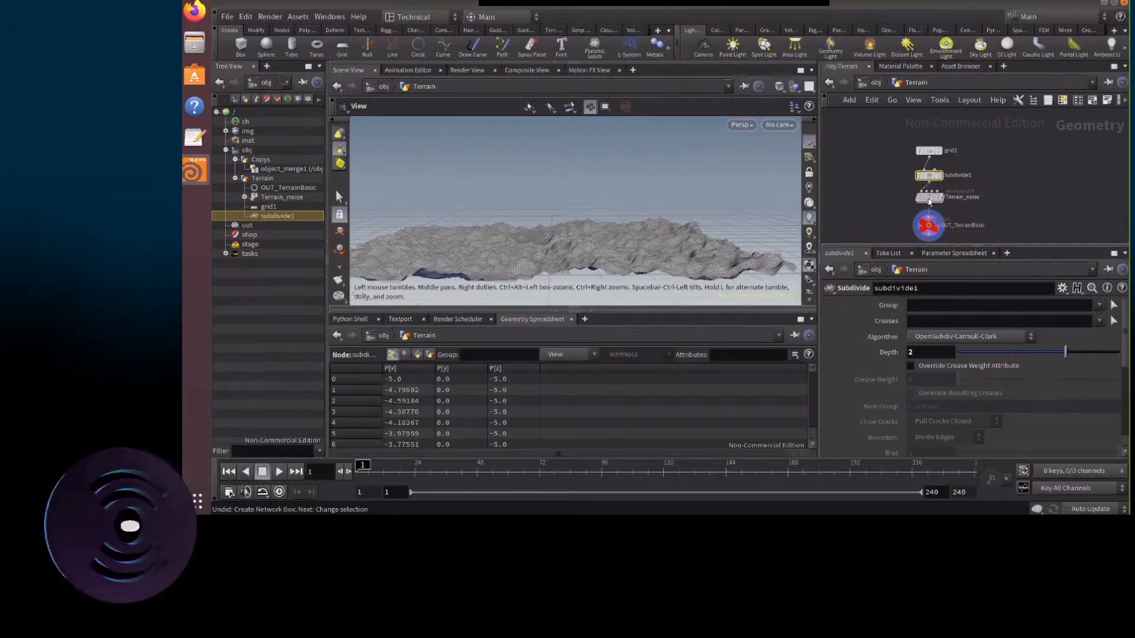
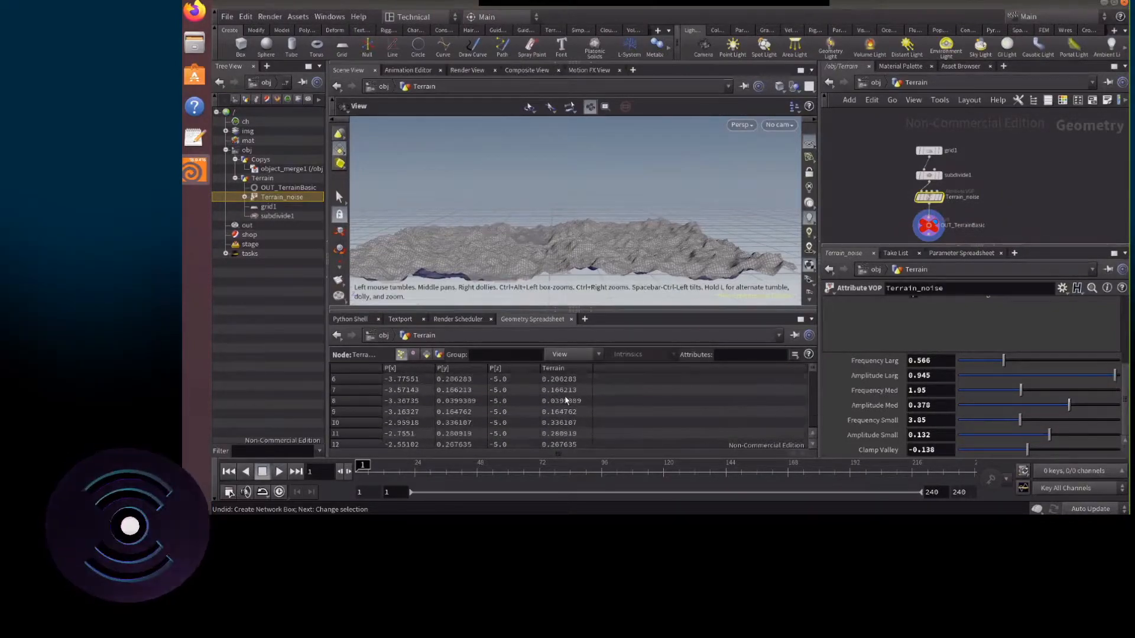
# Check the Terrain attribute on OUT_TerrainBasic and on object_merge1 inside Copys, sorting the spreadsheet points by Terrain
pyautogui.scroll(-3, 566, 401)
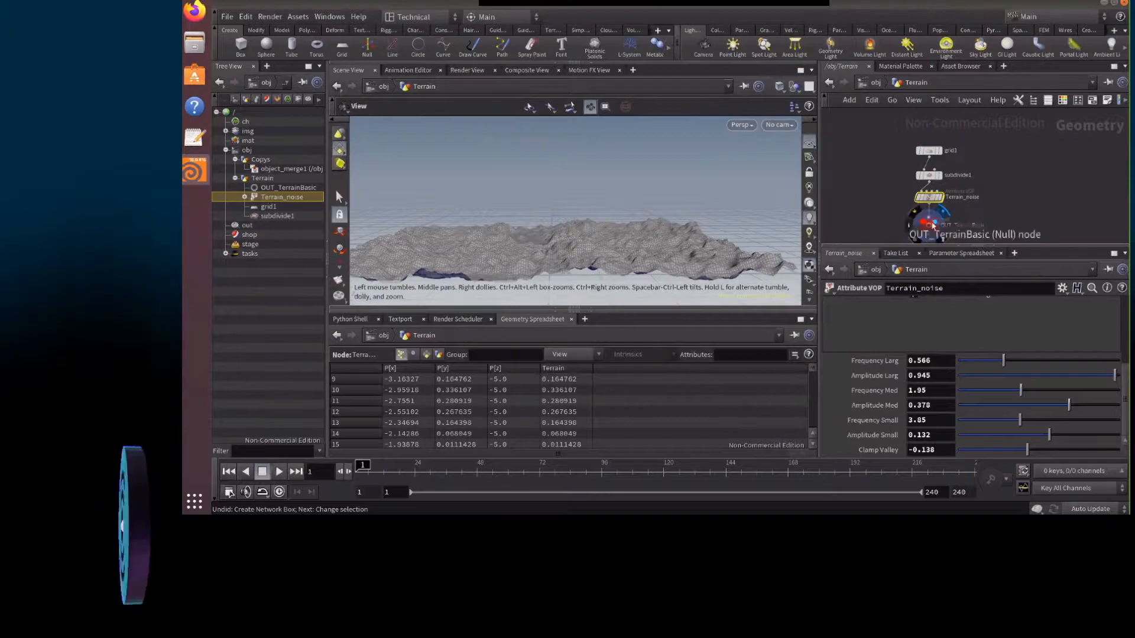
pyautogui.click(929, 225)
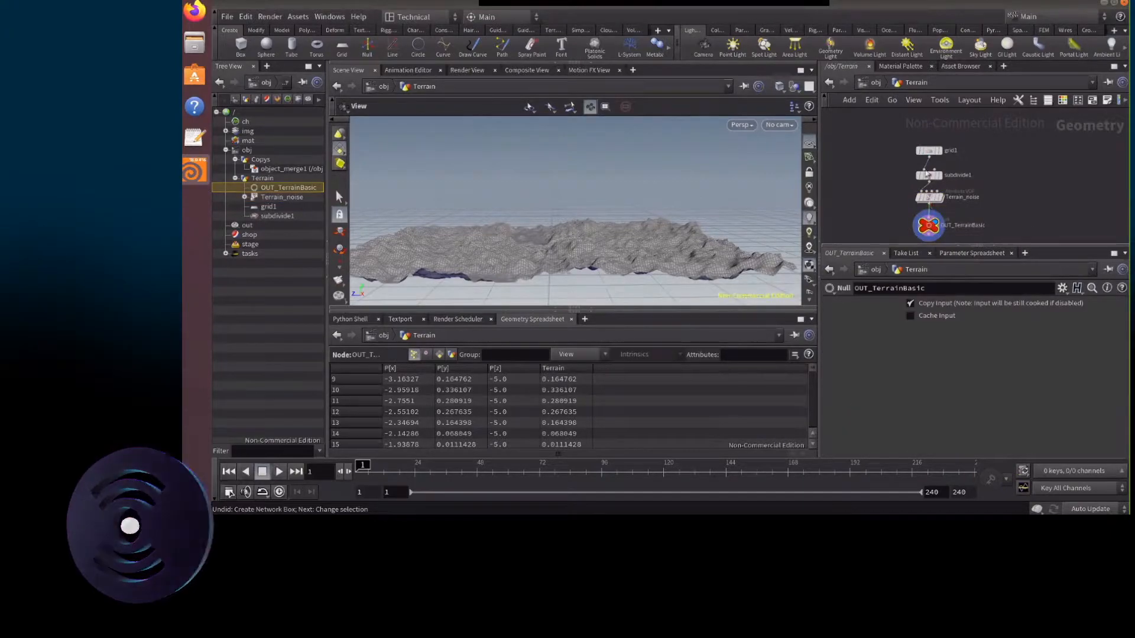
pyautogui.click(876, 83)
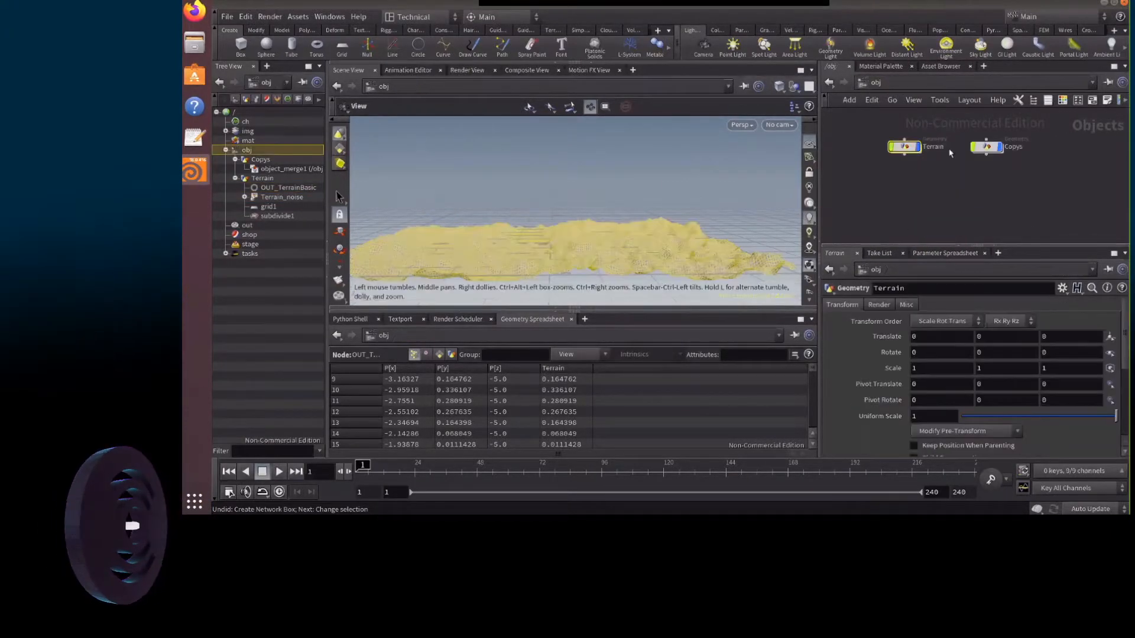
pyautogui.doubleClick(985, 146)
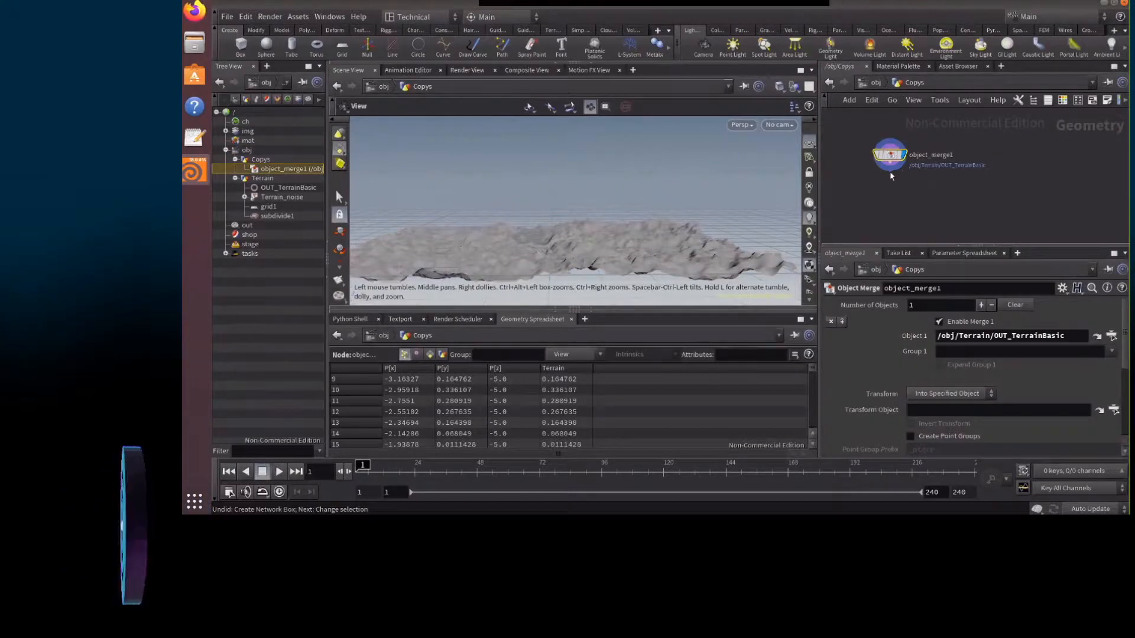
pyautogui.moveTo(889, 162); pyautogui.dragTo(890, 157)
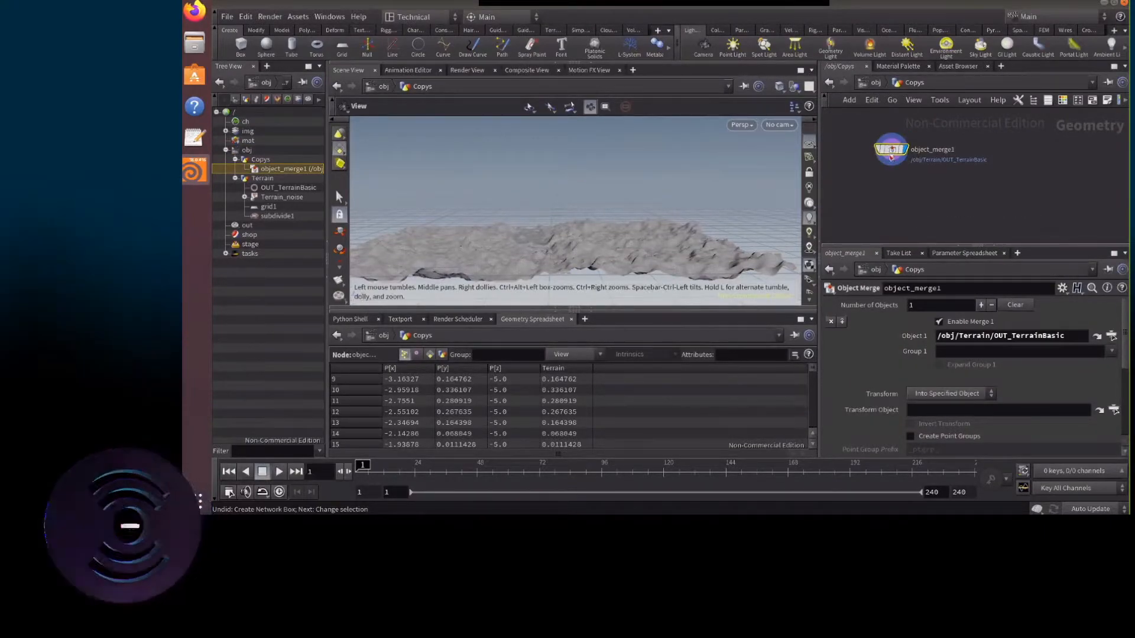
pyautogui.click(571, 366)
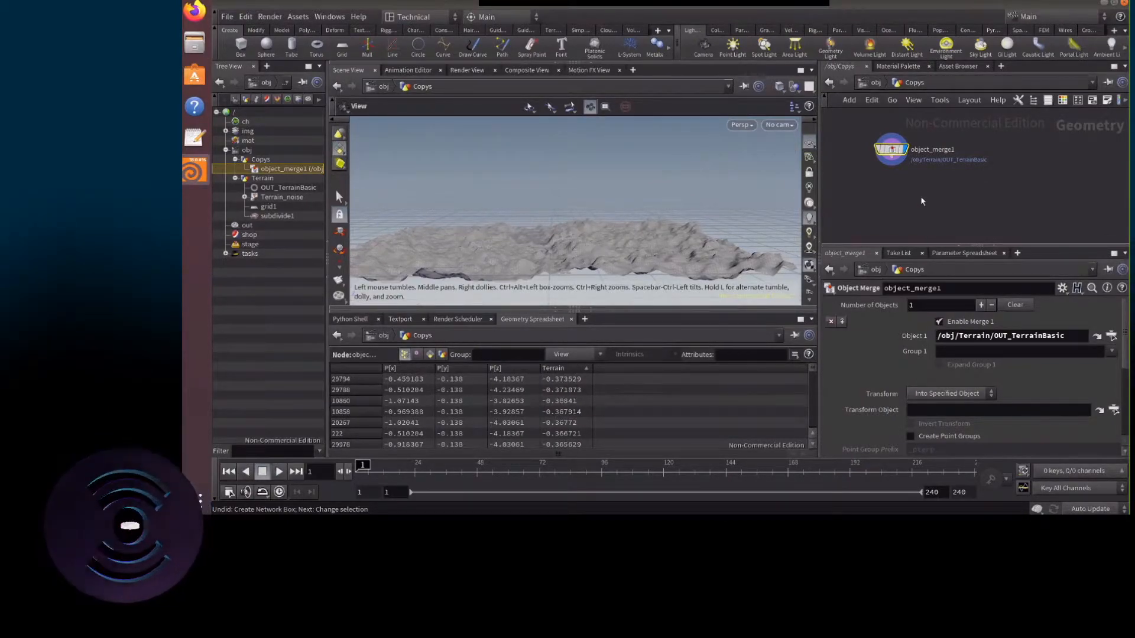
# Wire a Scatter node below object_merge1, display it, and inspect how the points are distributed over the terrain
pyautogui.click(891, 166)
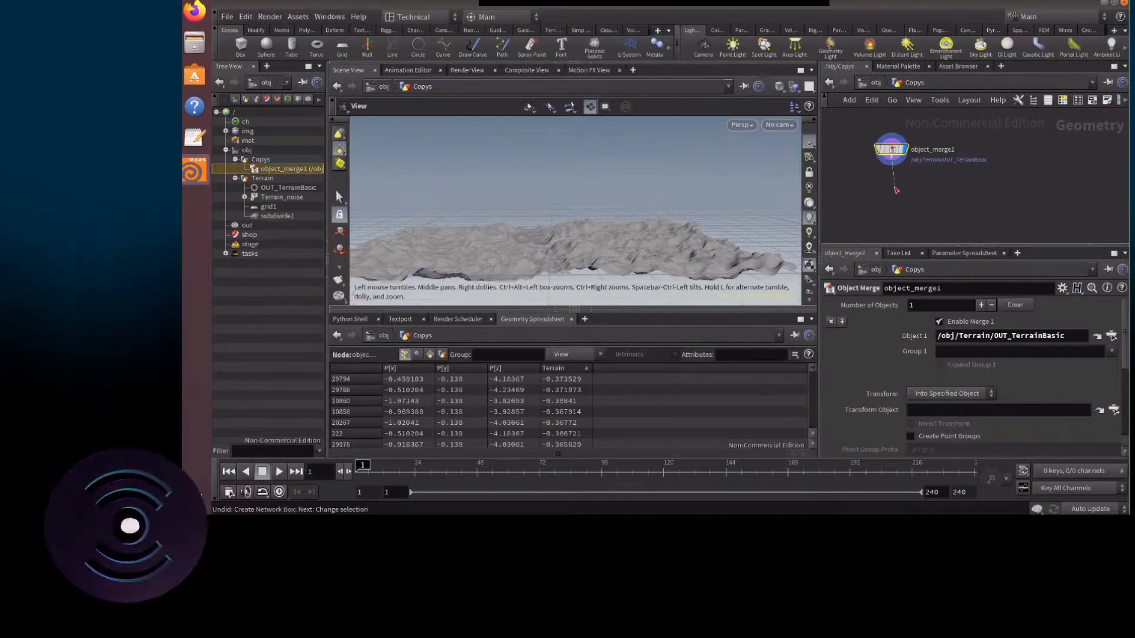
pyautogui.click(894, 188)
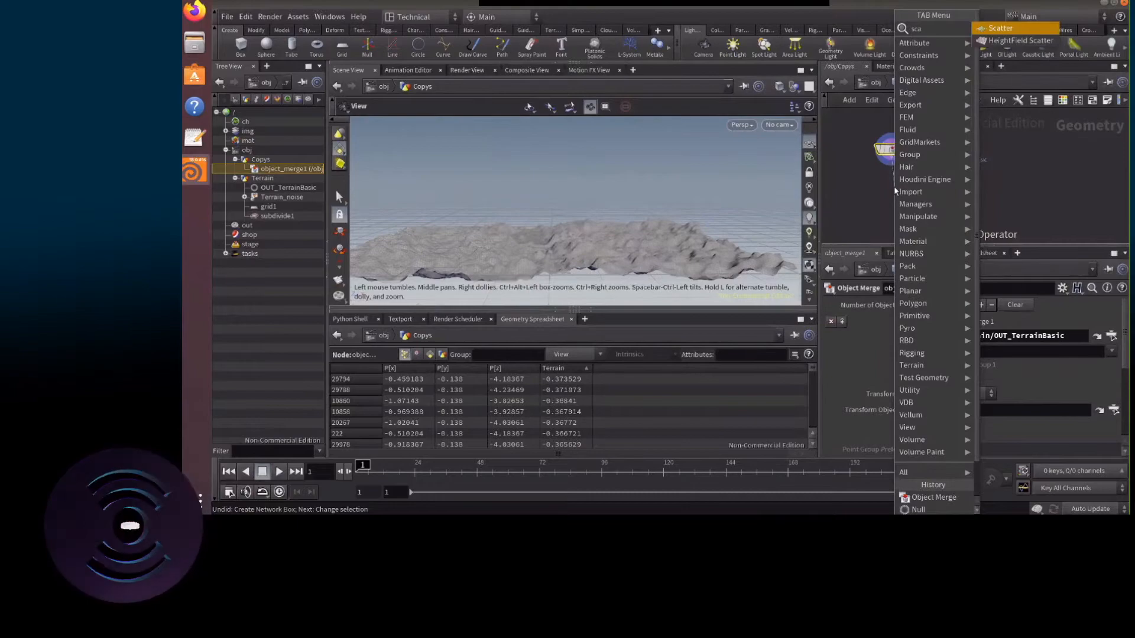
pyautogui.press('Escape')
pyautogui.click(894, 188)
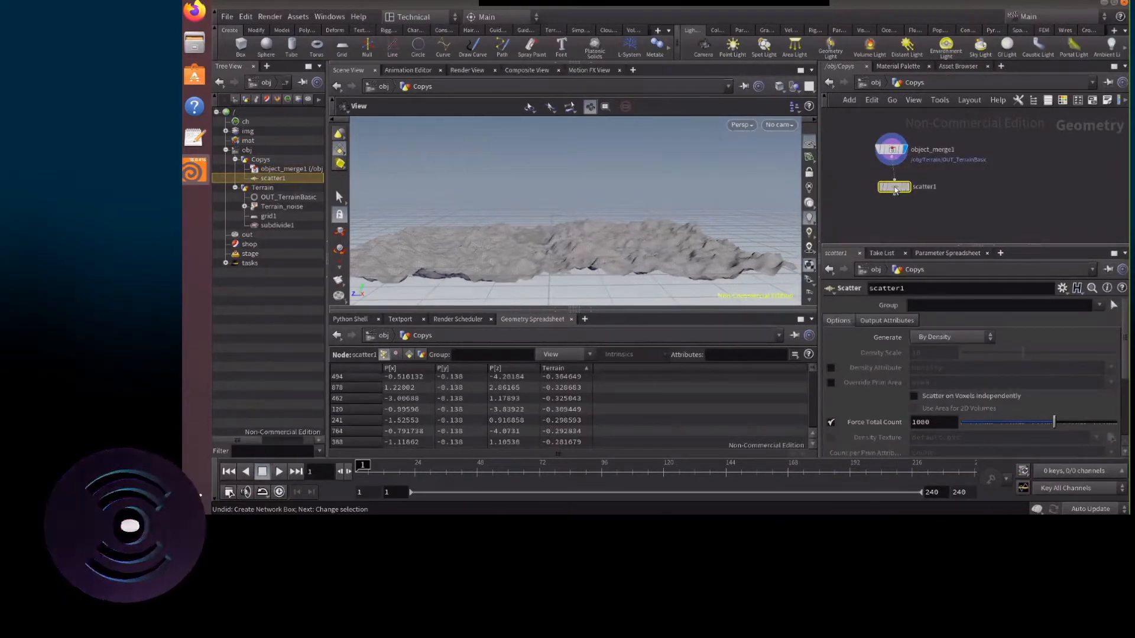
pyautogui.moveTo(751, 224); pyautogui.dragTo(718, 235)
pyautogui.moveTo(598, 257); pyautogui.dragTo(538, 303)
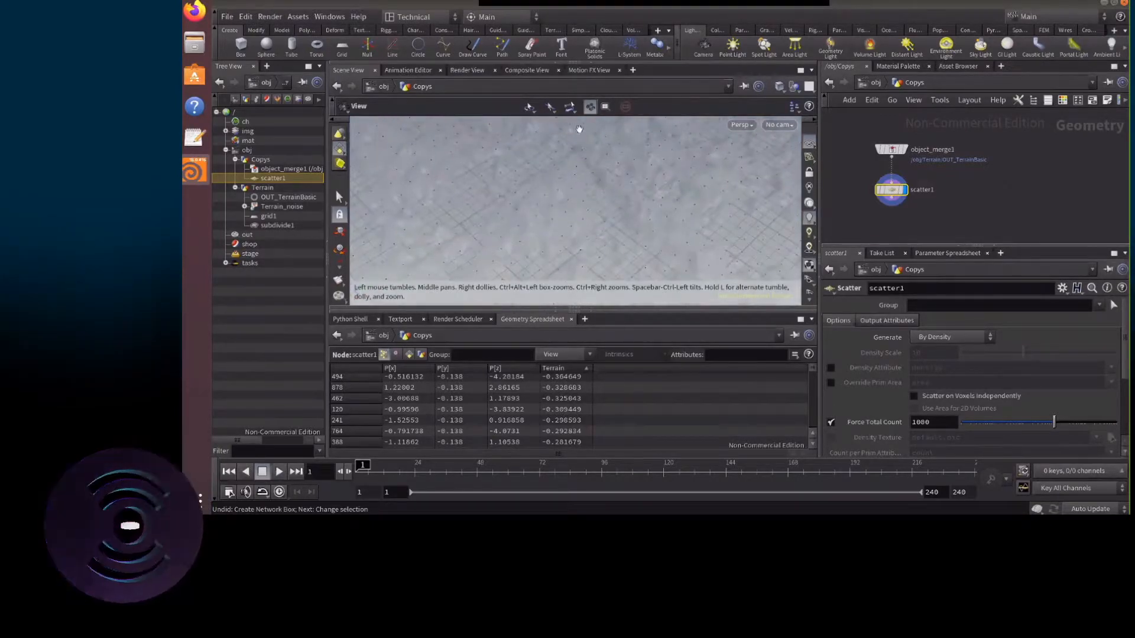
pyautogui.moveTo(579, 129); pyautogui.dragTo(590, 177)
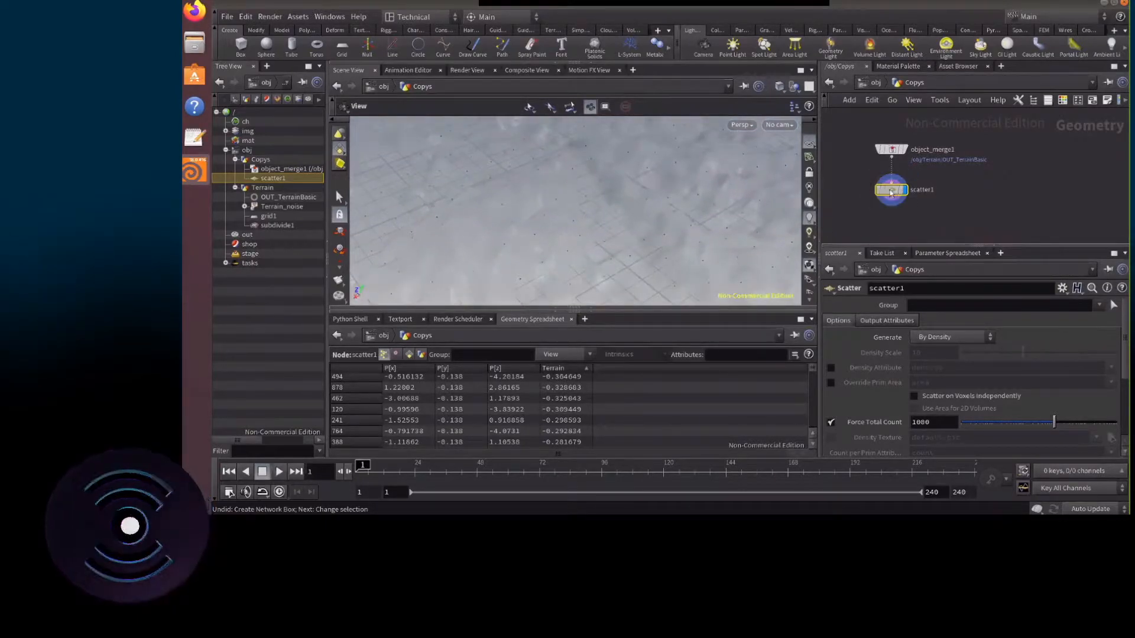
pyautogui.moveTo(891, 194); pyautogui.dragTo(890, 200)
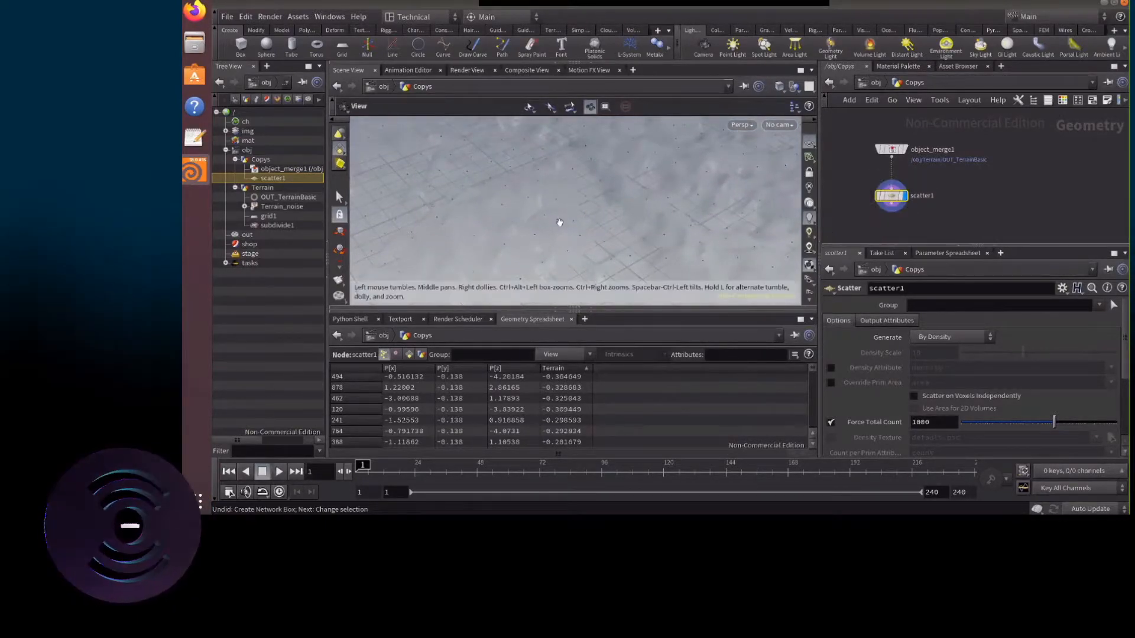
pyautogui.scroll(-2, 587, 202)
pyautogui.scroll(-4, 587, 200)
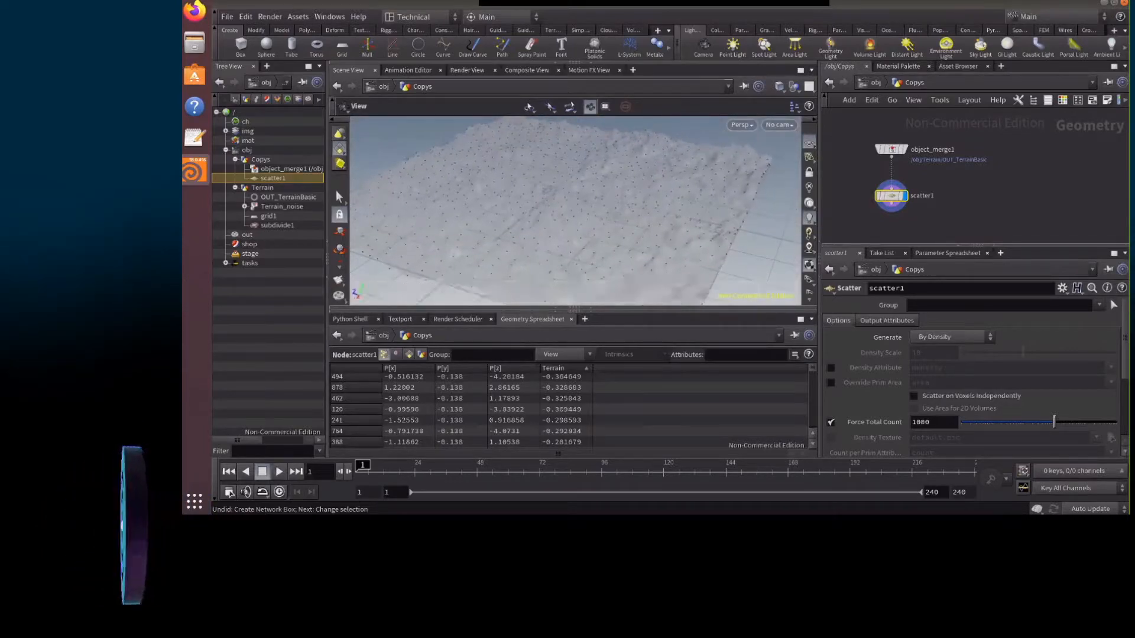
# Enable the Scatter node's Density Attribute, set it to Terrain, and inspect the resulting point distribution
pyautogui.click(831, 368)
pyautogui.doubleClick(992, 363)
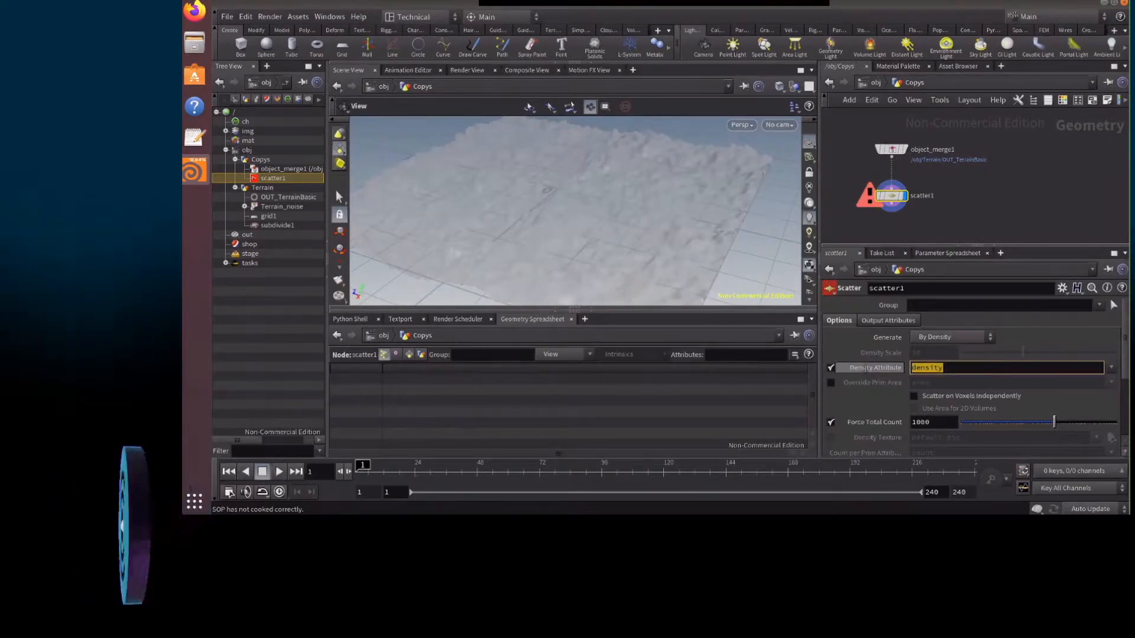
pyautogui.press('BackSpace')
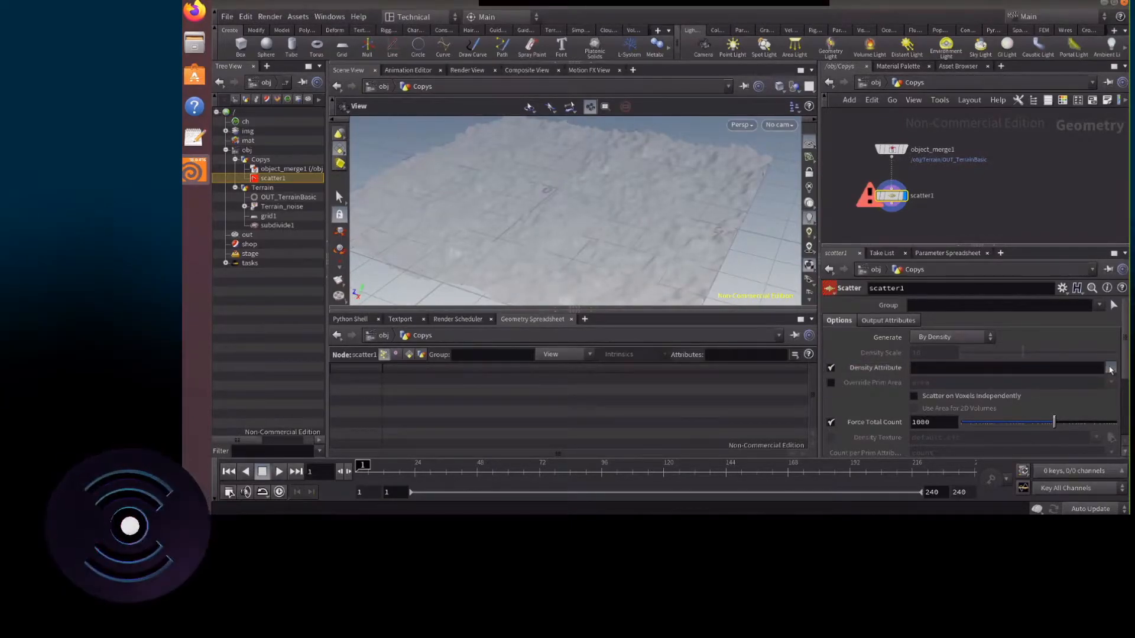
pyautogui.click(1110, 368)
pyautogui.click(1086, 393)
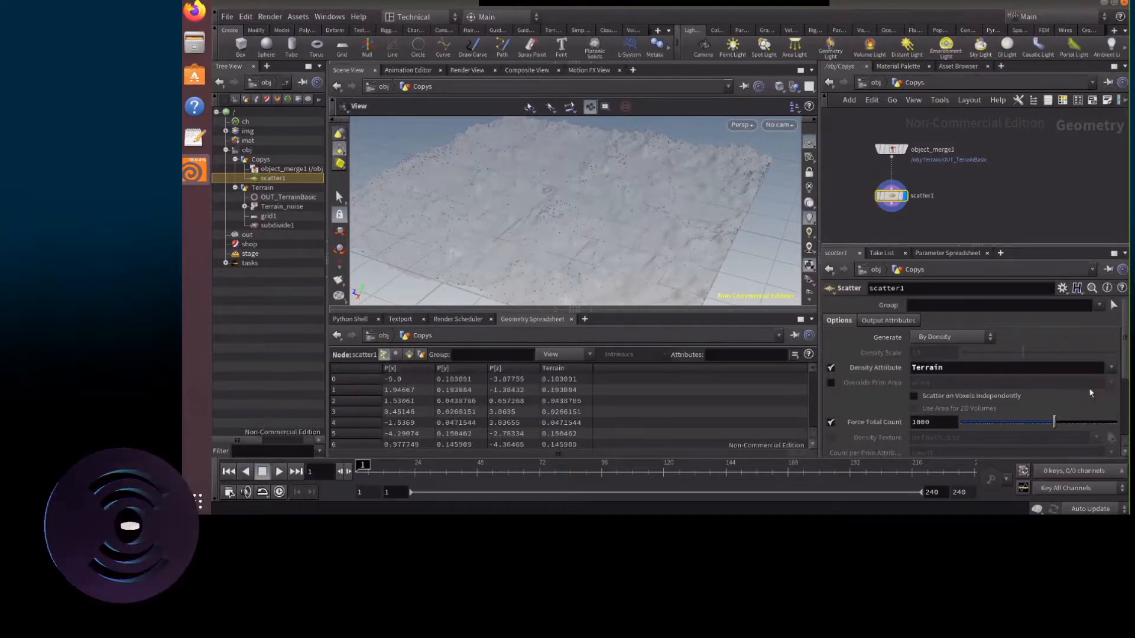
pyautogui.moveTo(641, 249); pyautogui.dragTo(613, 236)
pyautogui.scroll(5, 532, 211)
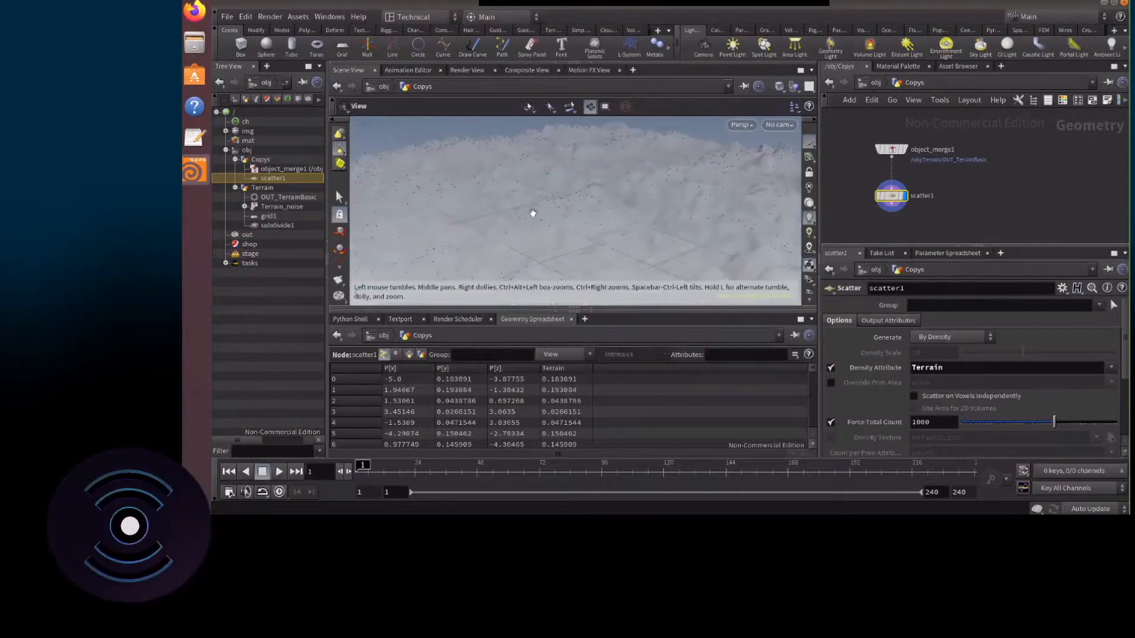
pyautogui.moveTo(532, 213)
pyautogui.mouseDown()
pyautogui.moveTo(540, 225)
pyautogui.moveTo(666, 210)
pyautogui.moveTo(534, 223)
pyautogui.mouseUp()
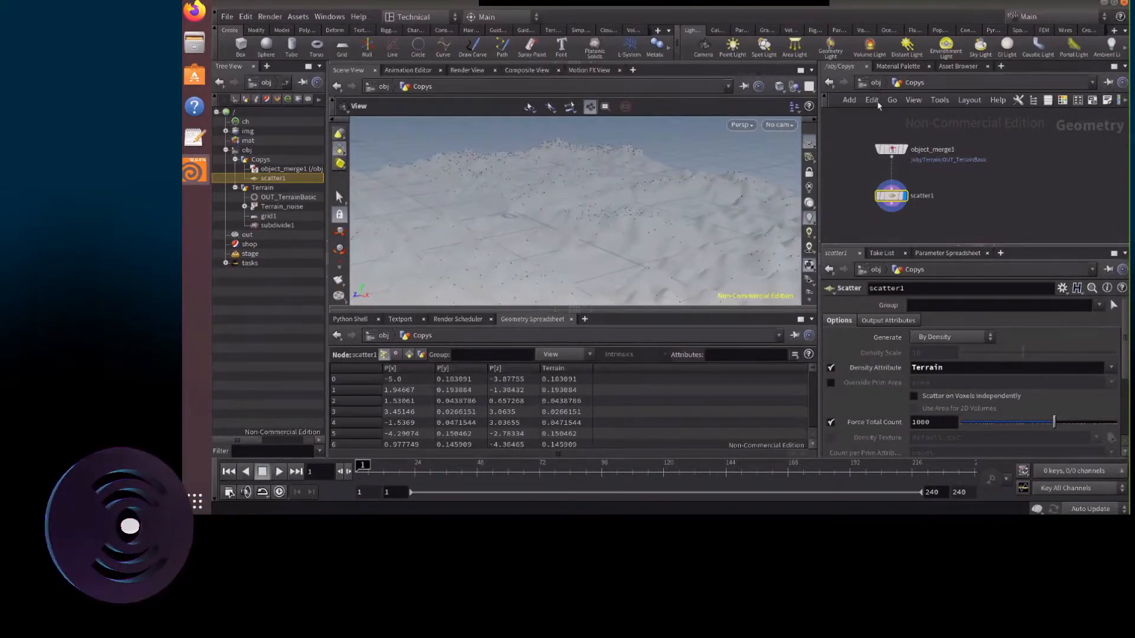
# Inside Terrain_noise, wire the Add node's output into the geometry output's Cd input to view the noise as point colour
pyautogui.click(873, 83)
pyautogui.doubleClick(901, 144)
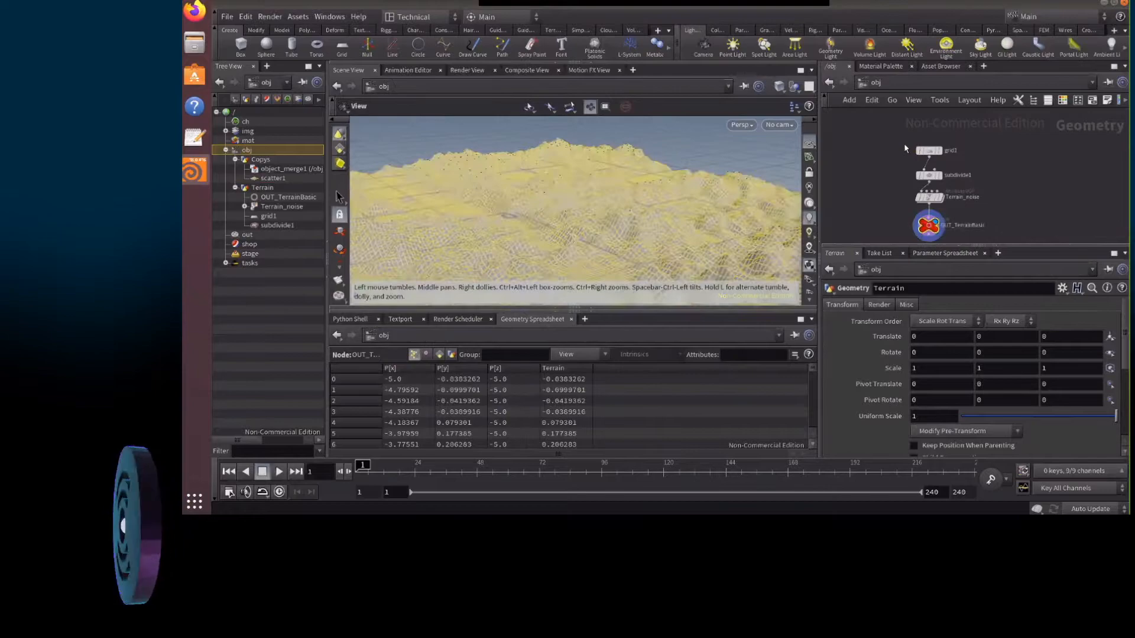
pyautogui.doubleClick(928, 199)
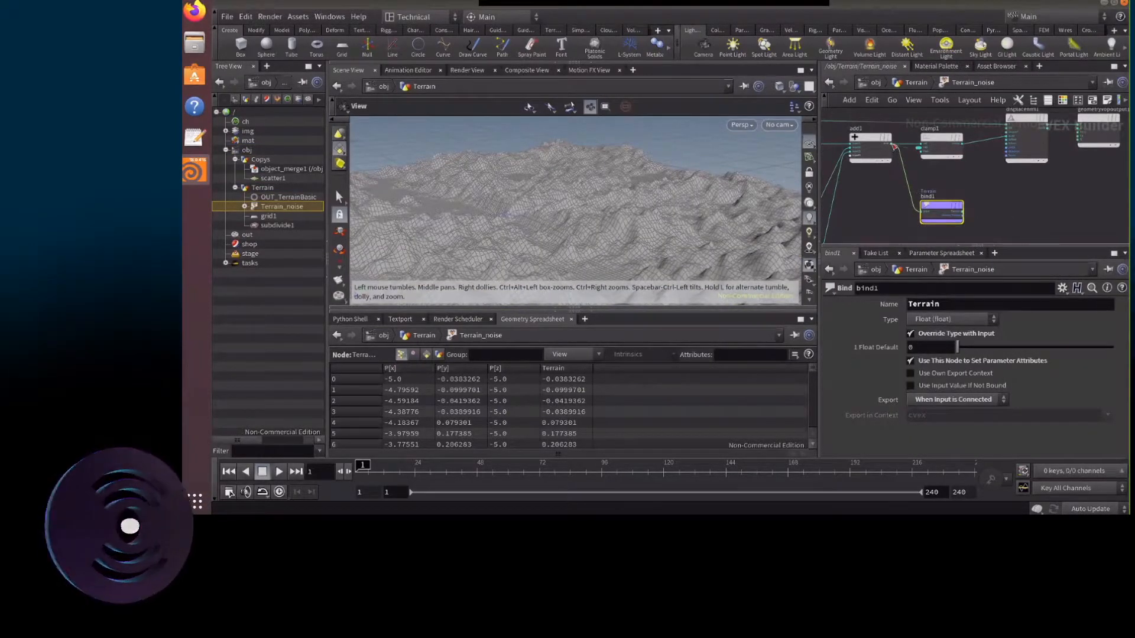
pyautogui.click(894, 145)
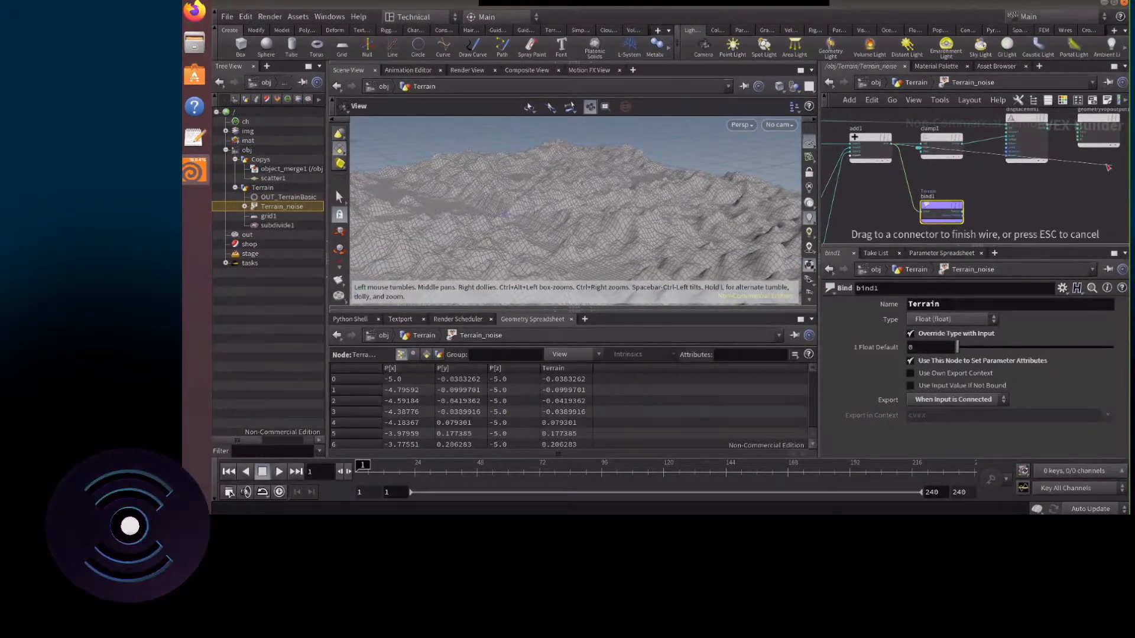
pyautogui.click(1081, 140)
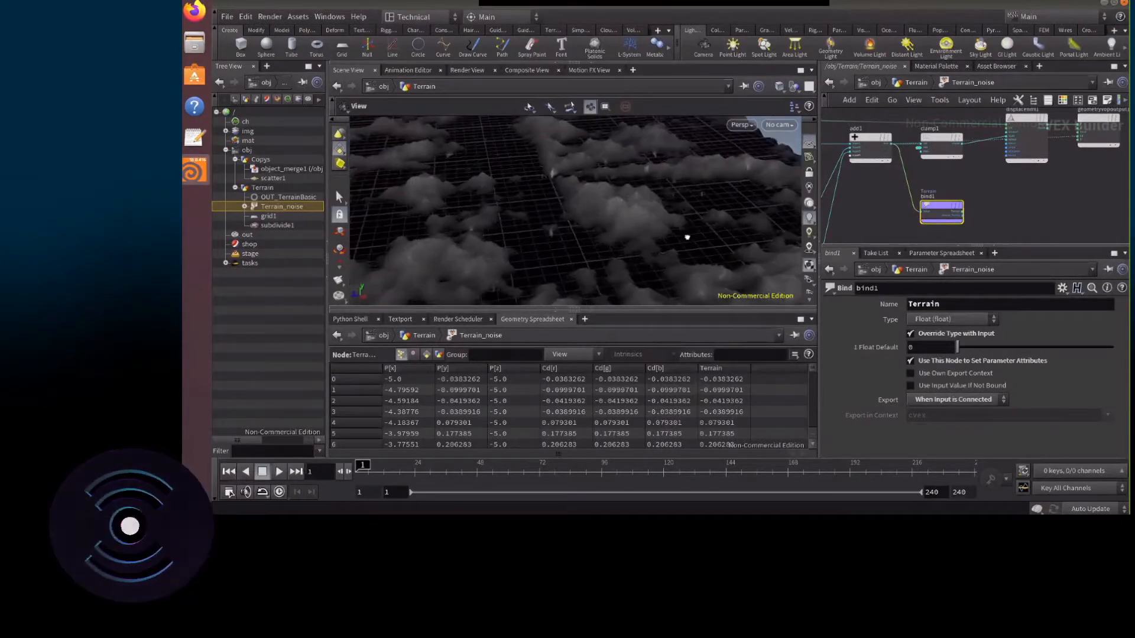
pyautogui.keyDown('alt'); pyautogui.moveTo(686, 237); pyautogui.dragTo(712, 212); pyautogui.keyUp('alt')
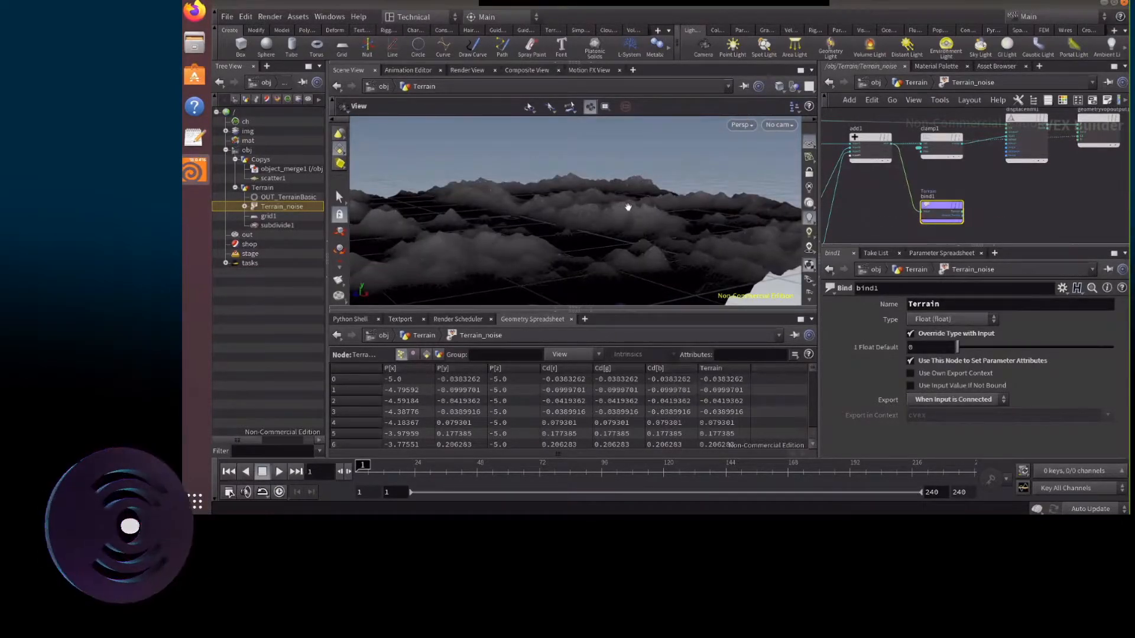
pyautogui.keyDown('alt'); pyautogui.moveTo(628, 207); pyautogui.dragTo(569, 228); pyautogui.keyUp('alt')
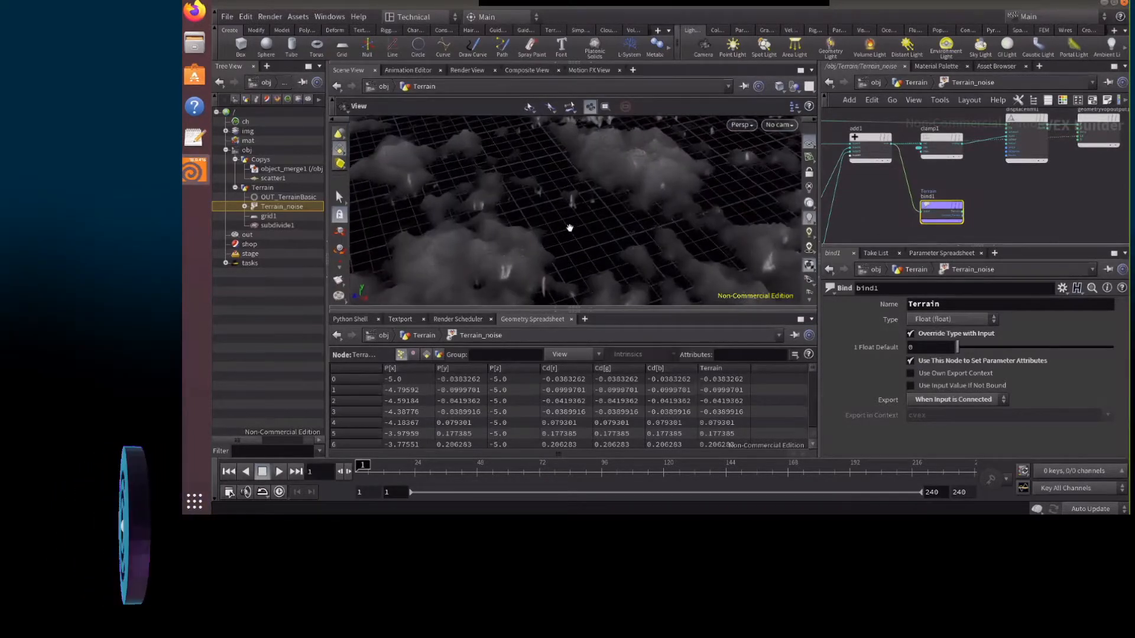
# Remove the wire feeding the Cd input of the geometry output node
pyautogui.click(1065, 137)
pyautogui.press('Delete')
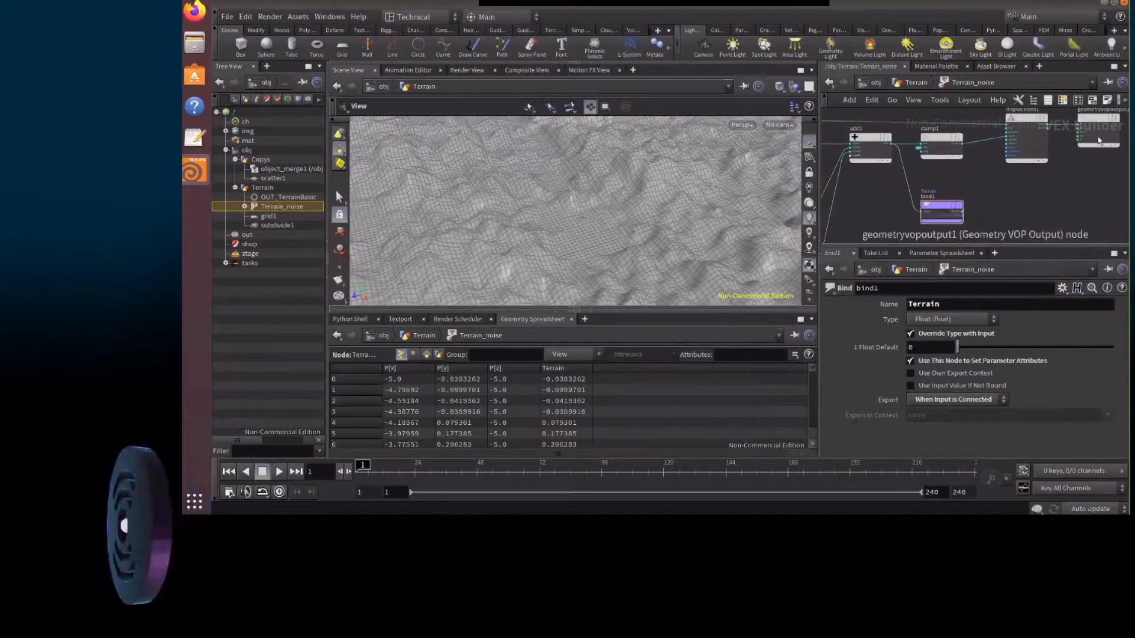
pyautogui.scroll(3, 1097, 139)
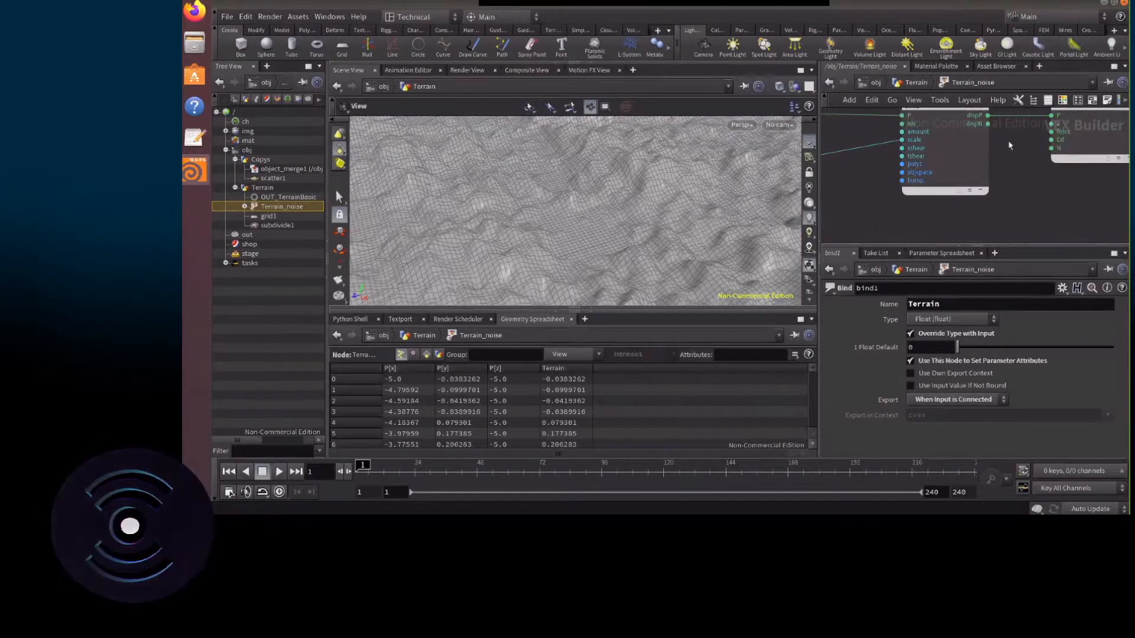
pyautogui.scroll(-3, 1032, 193)
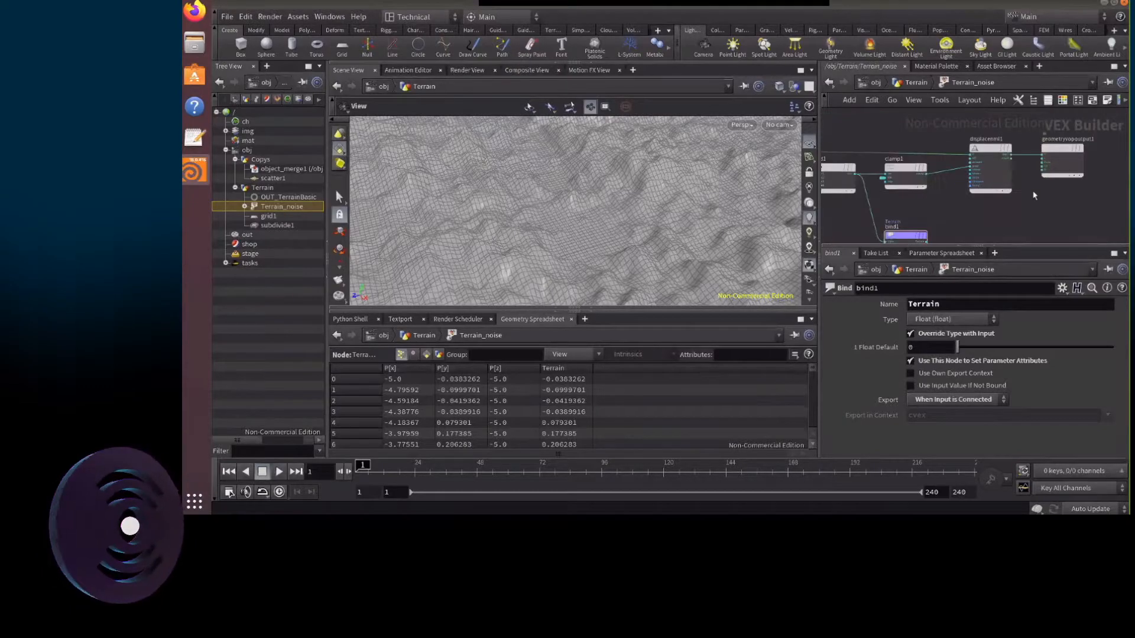
# Return to the Copys network and insert an Attribute VOP between object_merge1 and scatter1
pyautogui.click(915, 83)
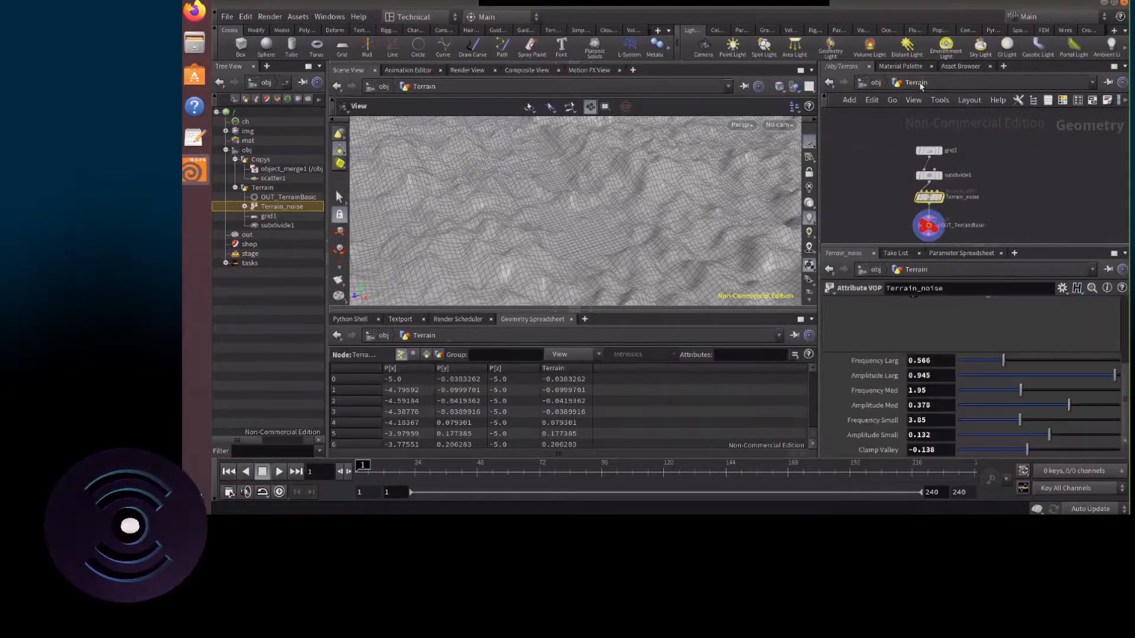
pyautogui.click(869, 82)
pyautogui.doubleClick(987, 146)
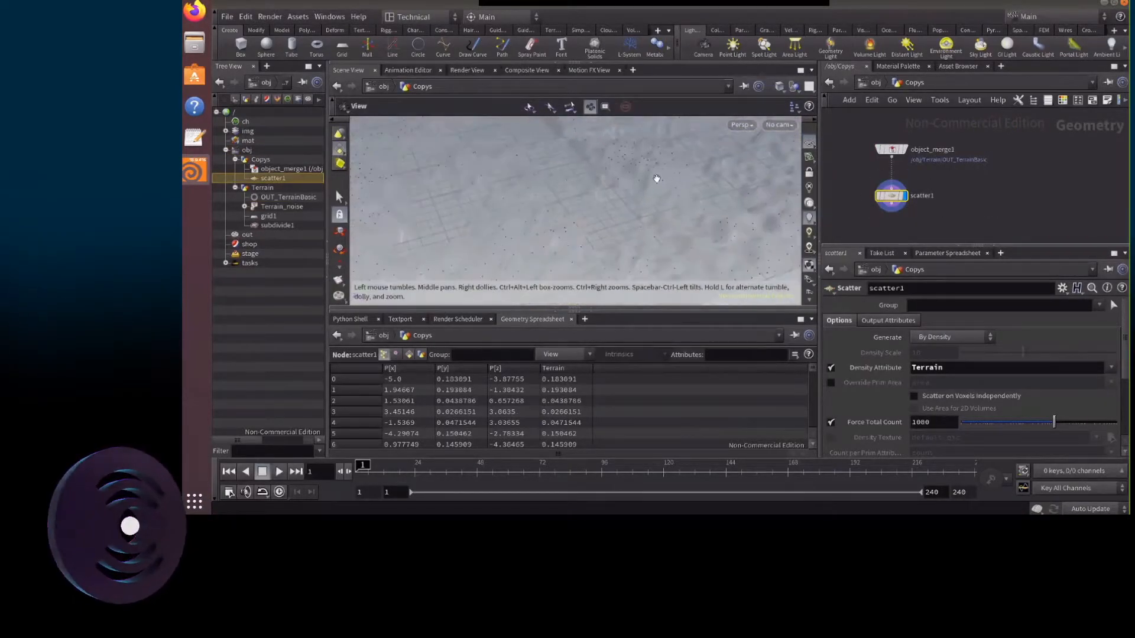
pyautogui.moveTo(653, 171); pyautogui.dragTo(692, 214)
pyautogui.press('Tab')
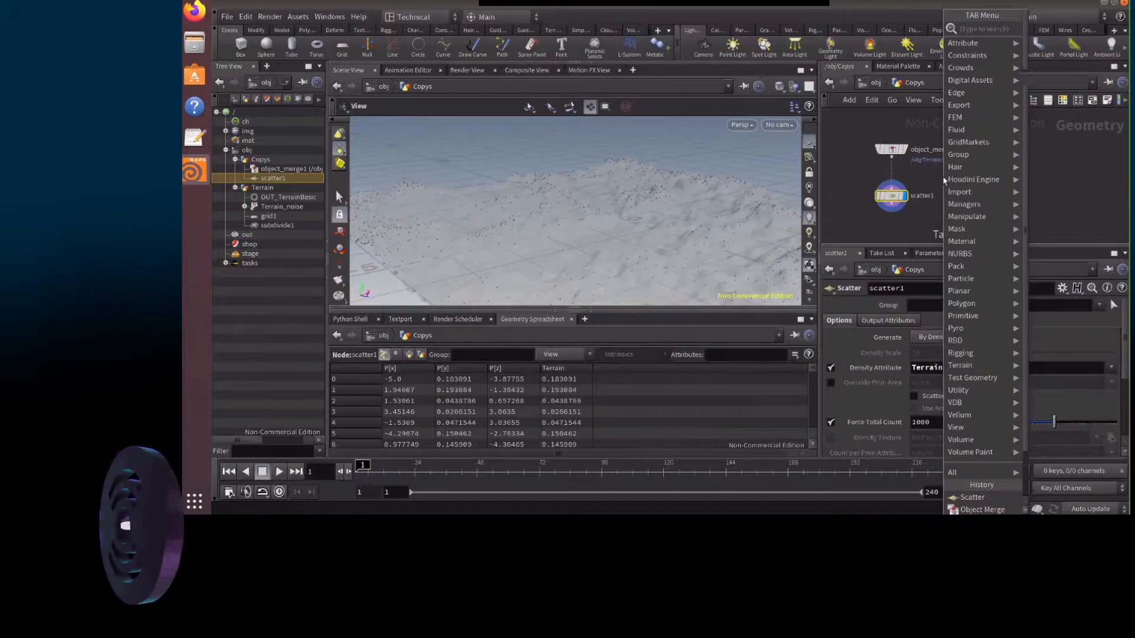
pyautogui.write('atv')
pyautogui.press('Return')
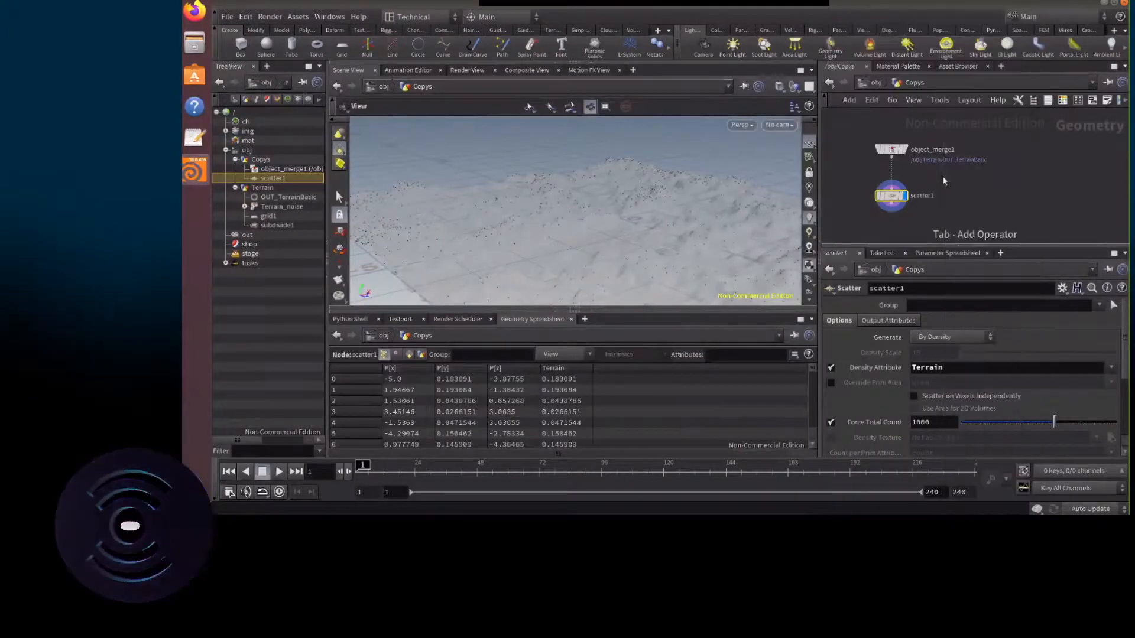
pyautogui.click(891, 177)
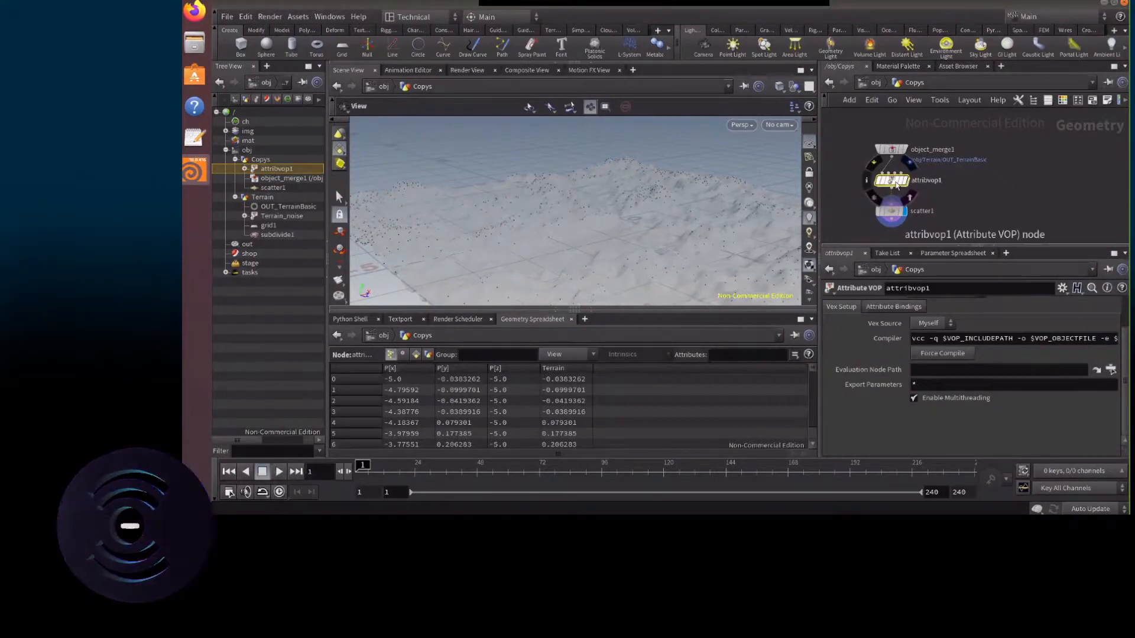
# Inside attribvop1, add a Bind node and set its attribute name to Terrain
pyautogui.doubleClick(892, 179)
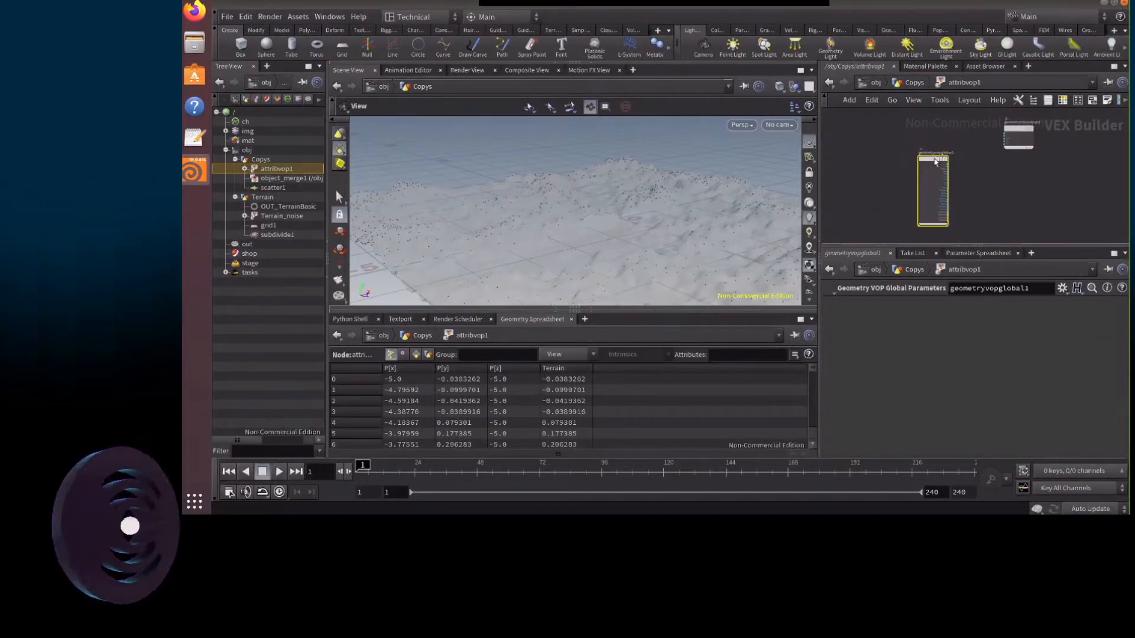
pyautogui.moveTo(1005, 131); pyautogui.dragTo(1012, 156)
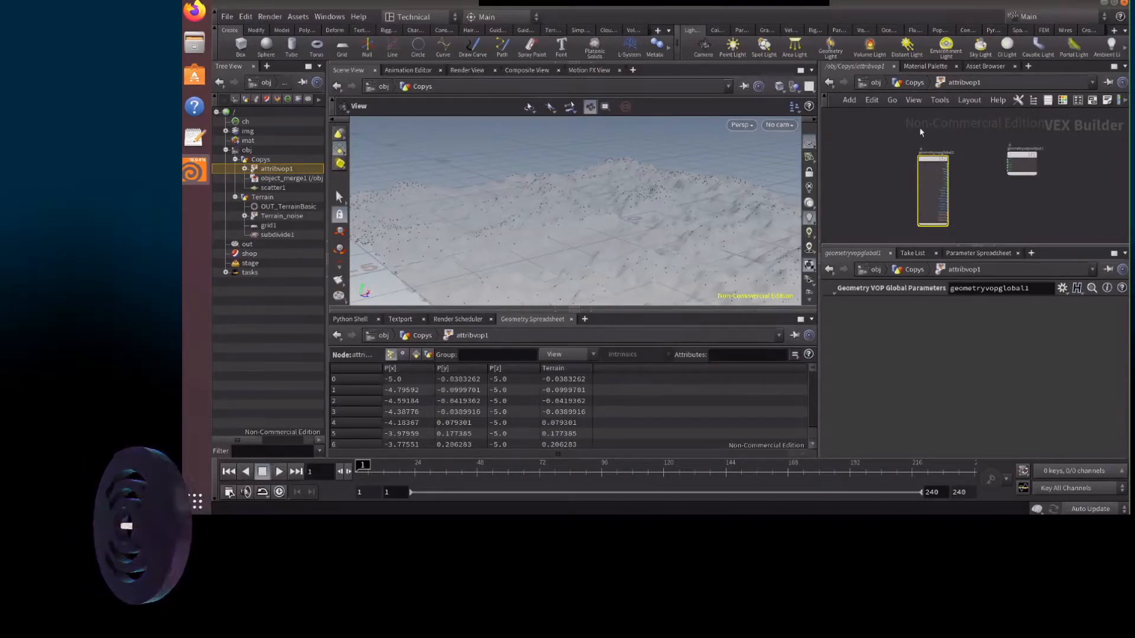
pyautogui.press('Tab')
pyautogui.write('bind')
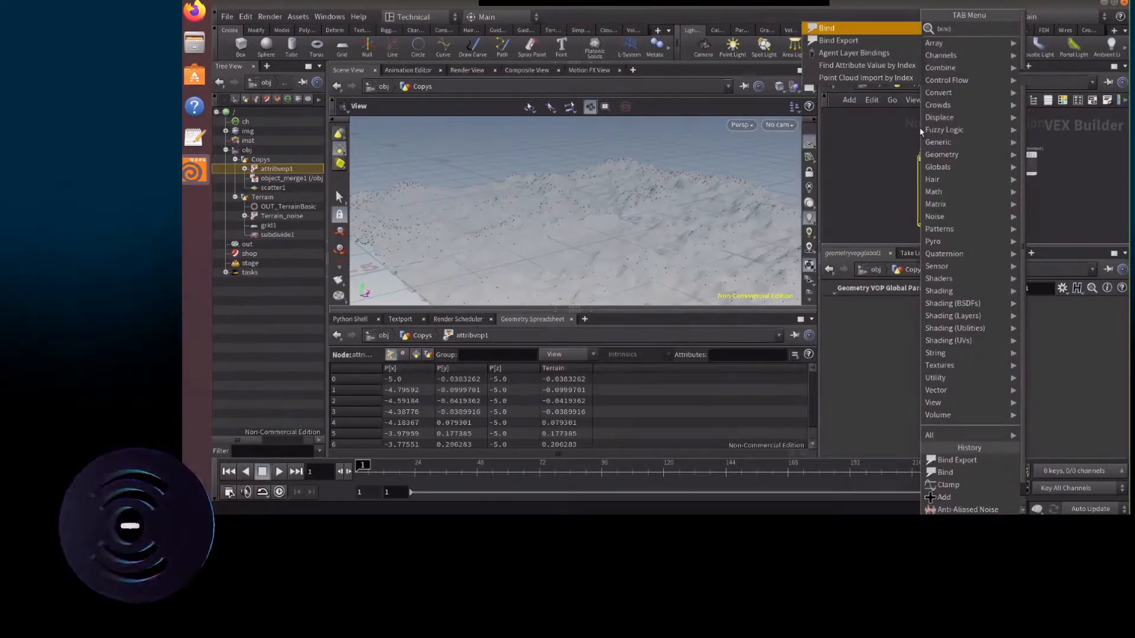
pyautogui.click(866, 30)
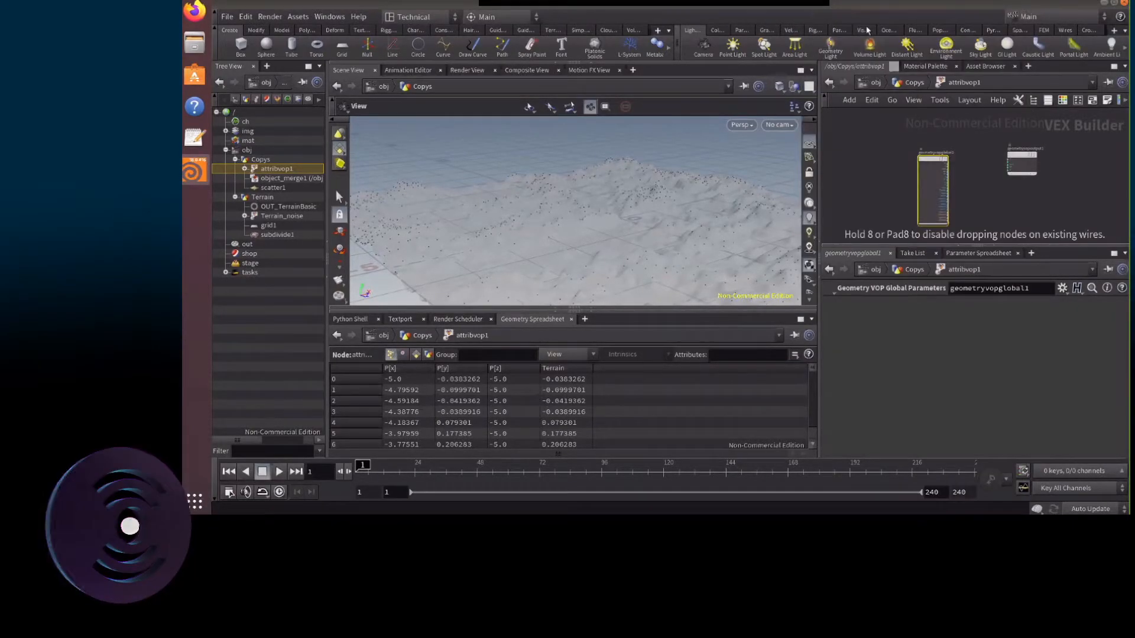
pyautogui.click(934, 125)
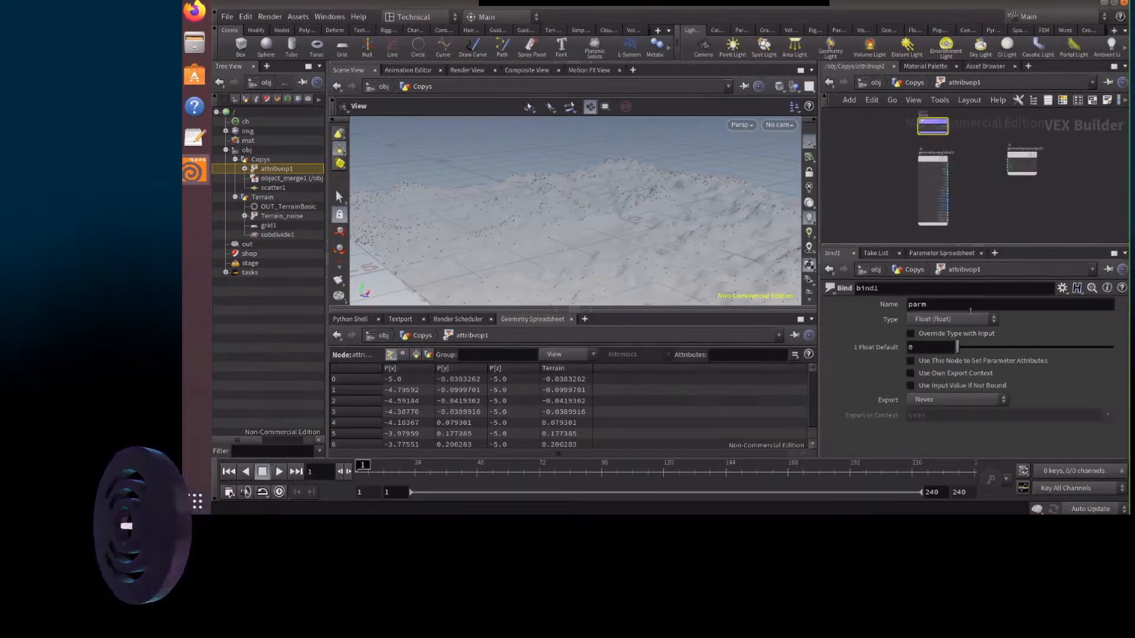
pyautogui.doubleClick(960, 304)
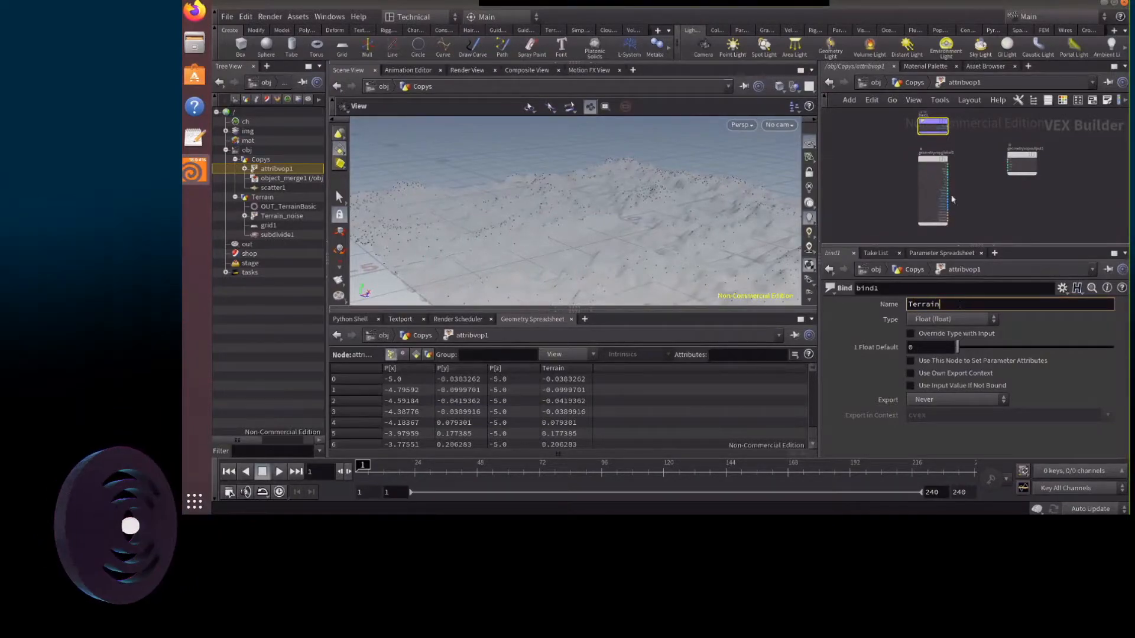
pyautogui.press('Return')
# Feed the Terrain output of the Bind node into a new Fit Range node
pyautogui.scroll(3, 966, 140)
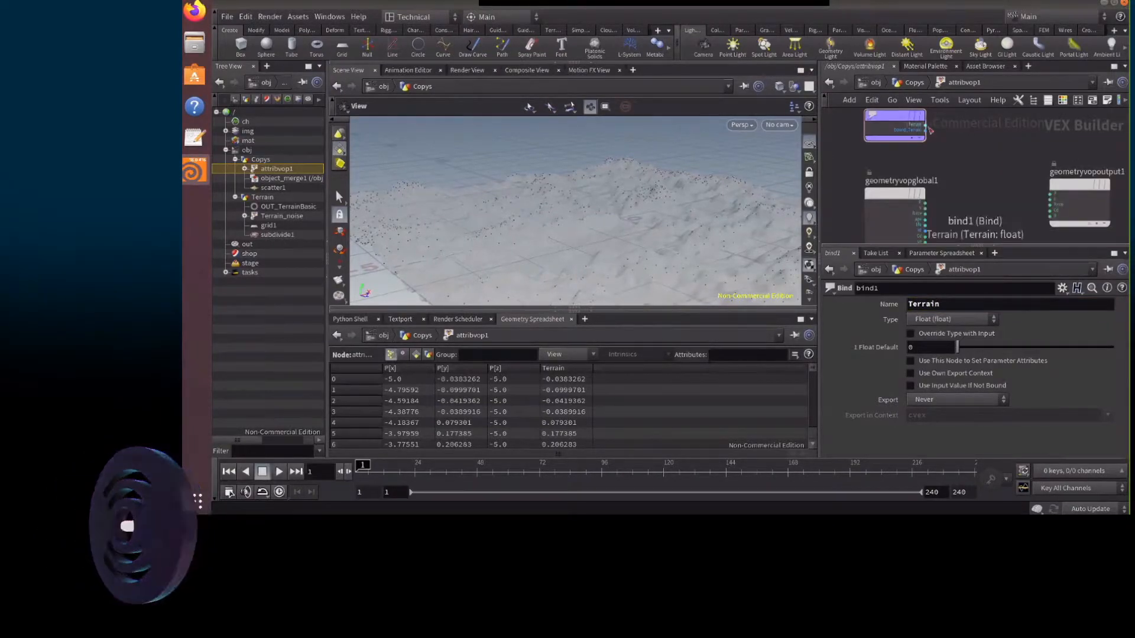
pyautogui.moveTo(924, 129); pyautogui.dragTo(974, 136)
pyautogui.press('Tab')
pyautogui.write('fit')
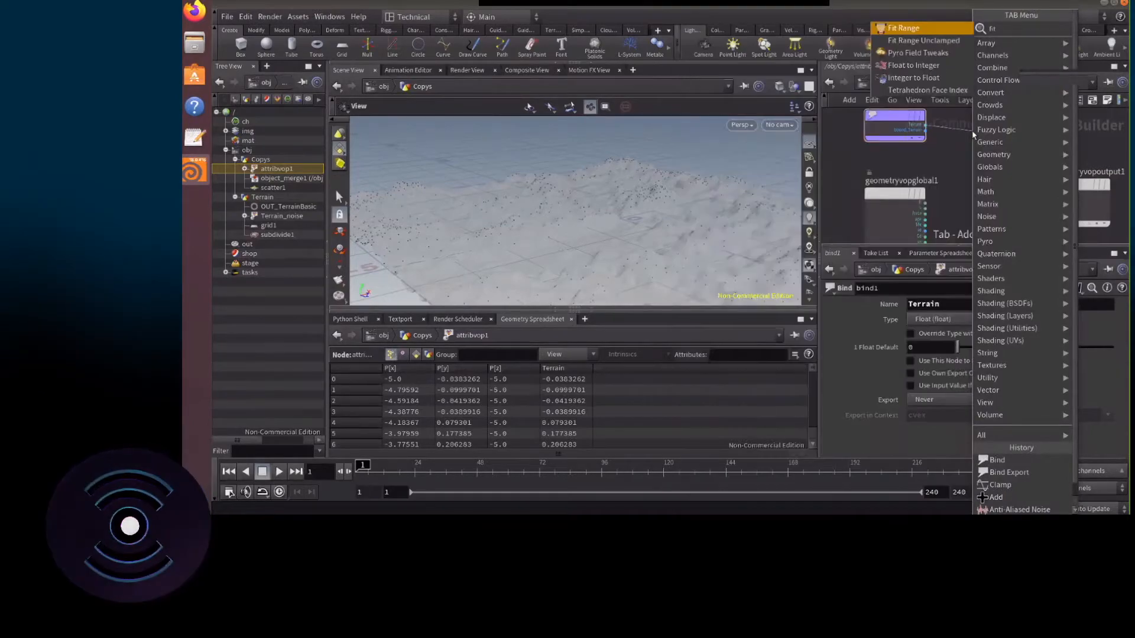
pyautogui.press('Return')
pyautogui.click(971, 130)
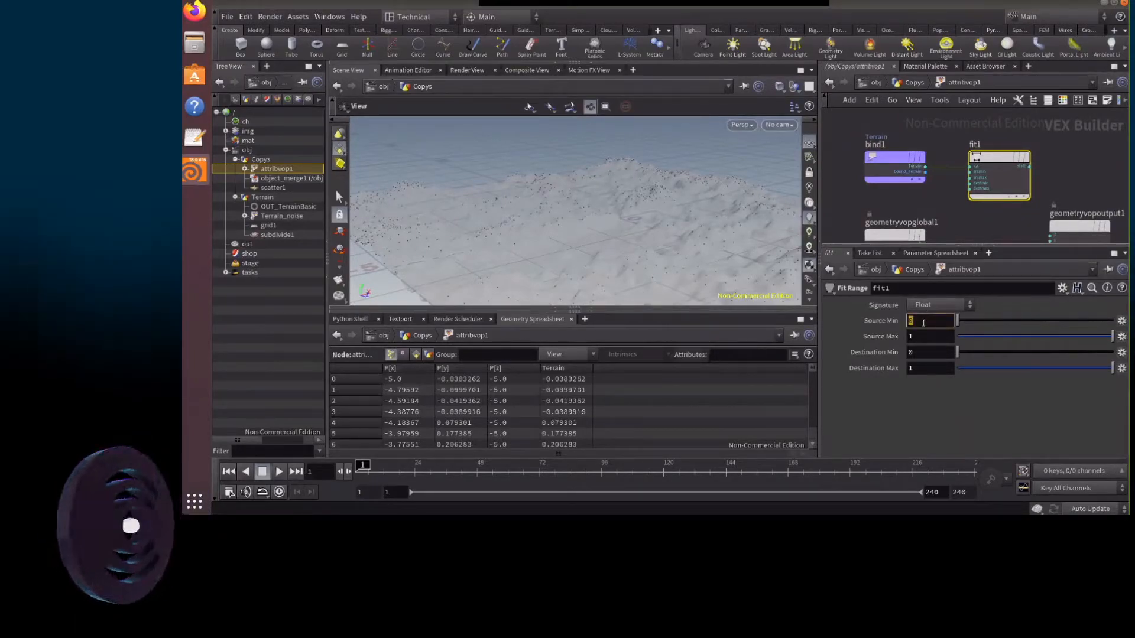
# Sort the Terrain values to find their extremes and set the Fit Range's Source Min to -0.5 and Source Max to 0.5
pyautogui.click(560, 370)
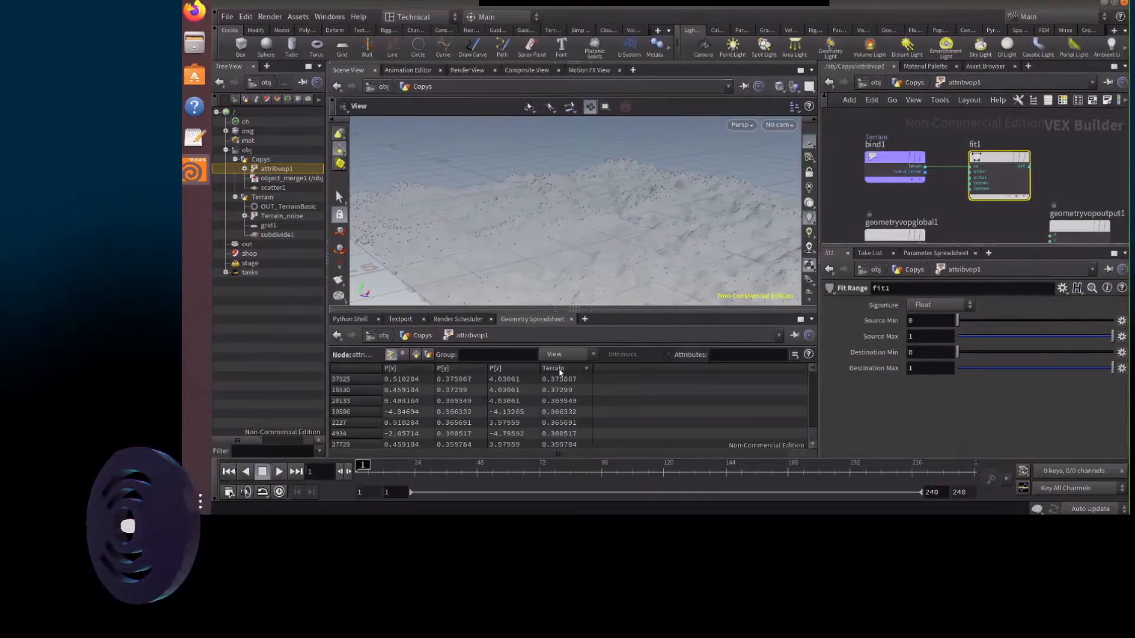
pyautogui.click(559, 369)
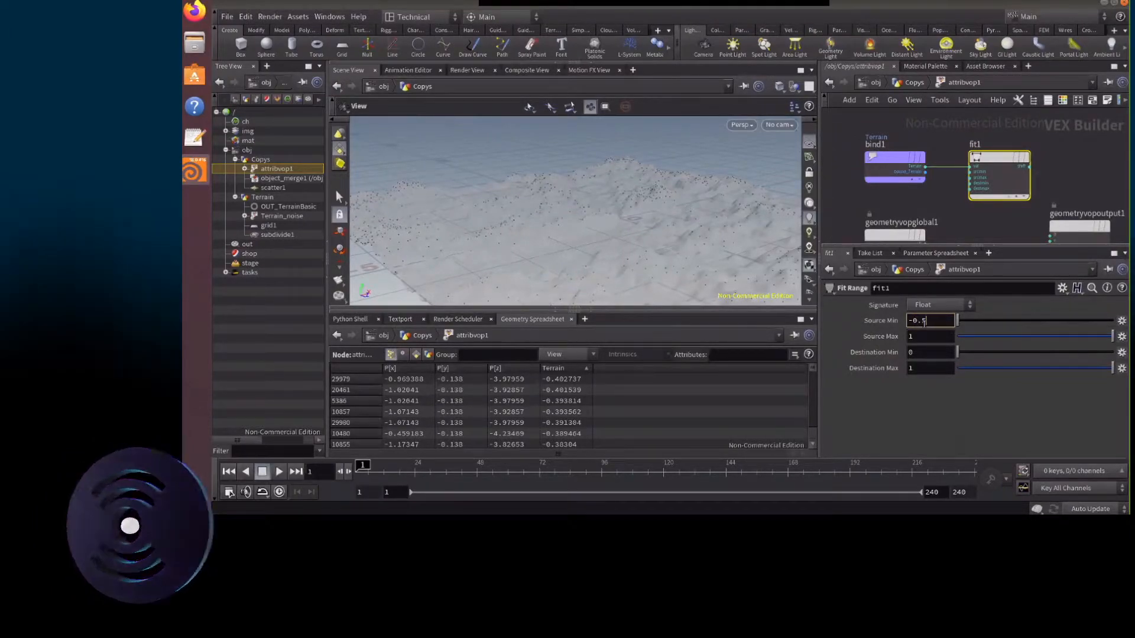
pyautogui.click(934, 335)
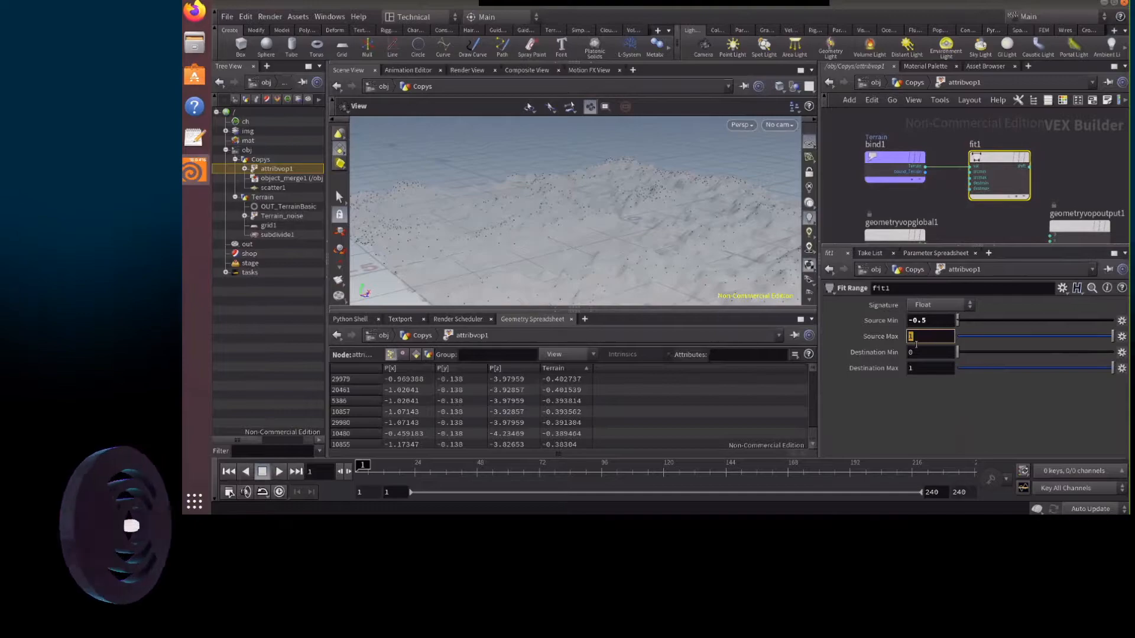
pyautogui.click(583, 368)
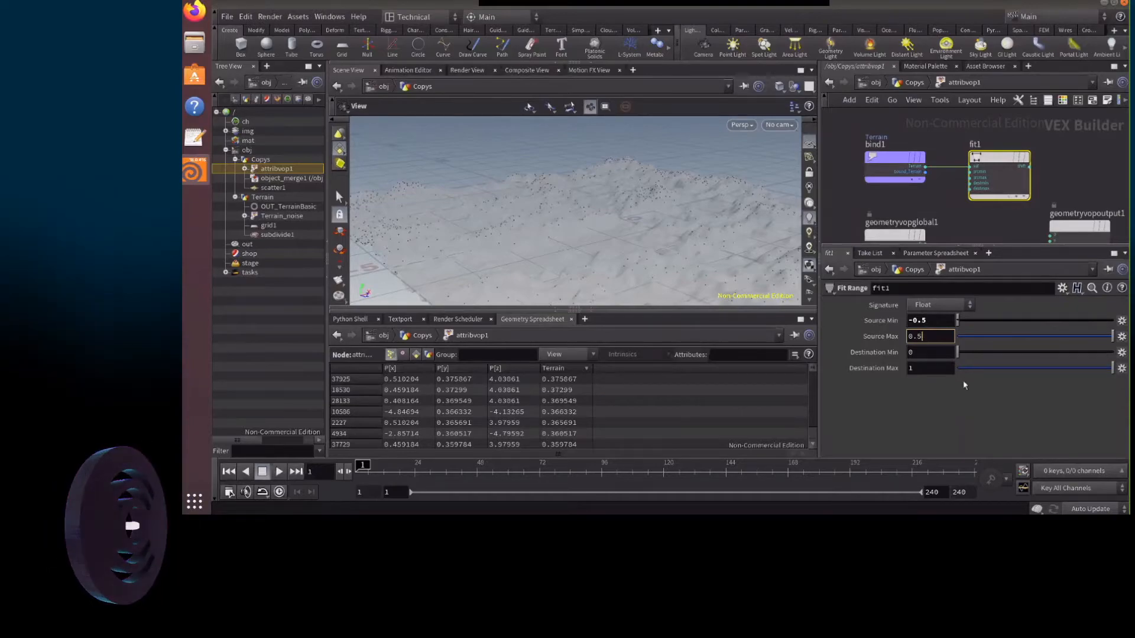
pyautogui.write('0.5')
pyautogui.press('Return')
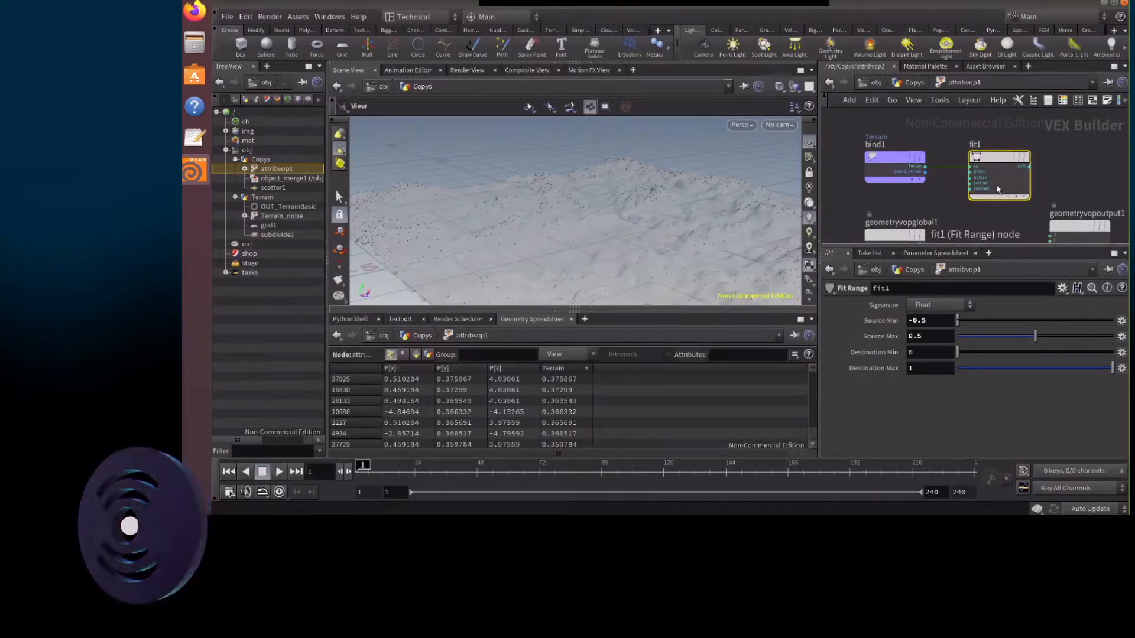
# Invert the Fit Range output by setting Destination Min to 1 and Destination Max to 0
pyautogui.doubleClick(929, 356)
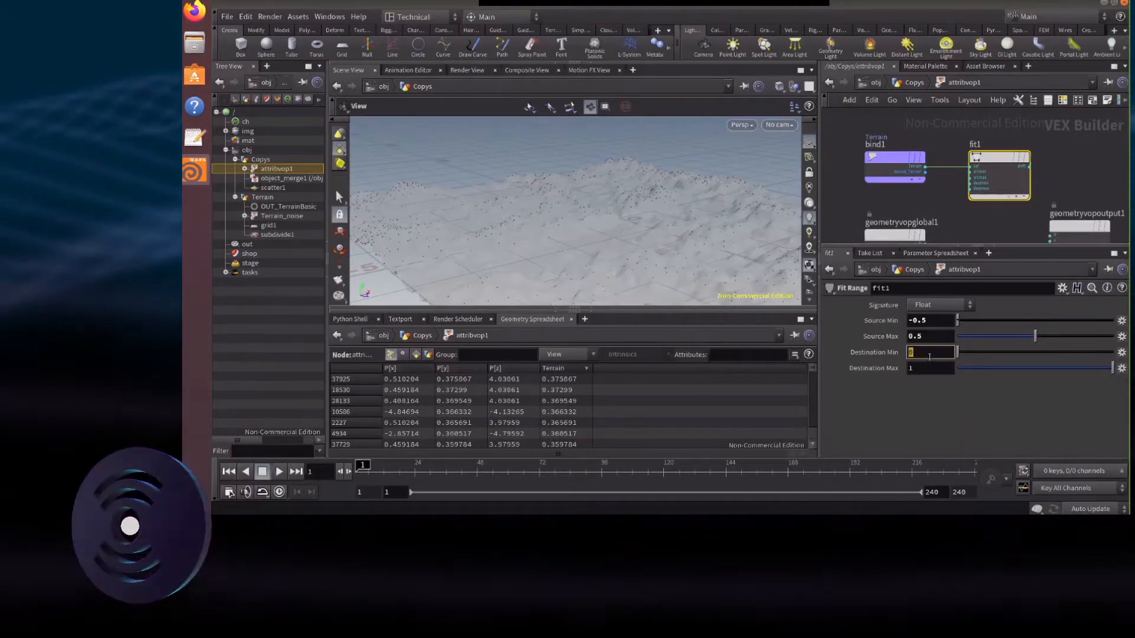
pyautogui.write('1')
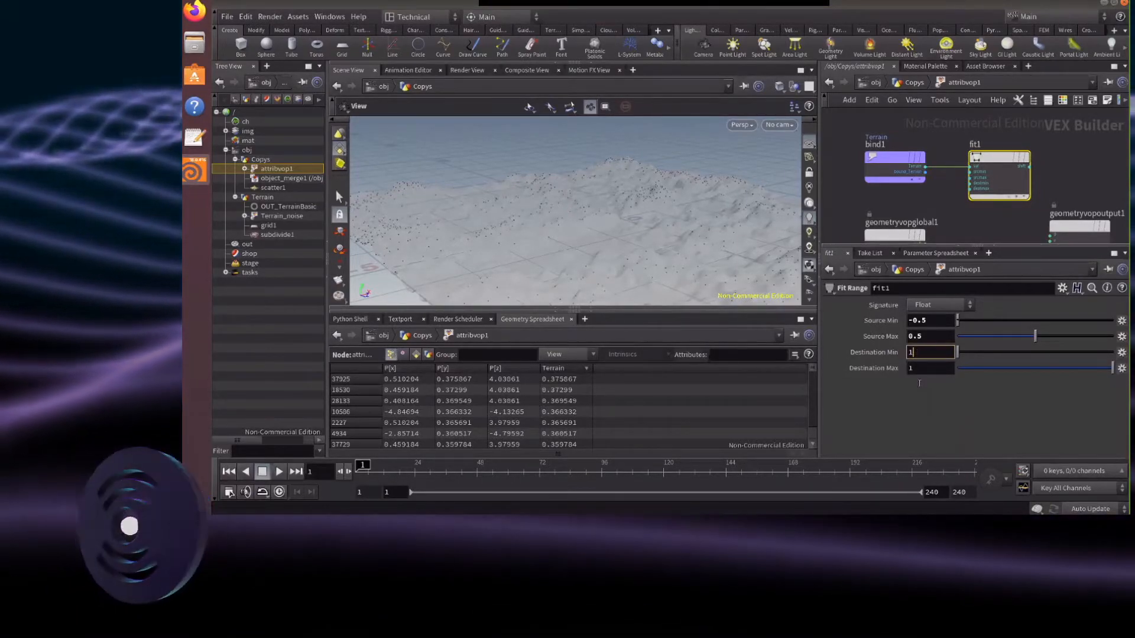
pyautogui.doubleClick(922, 369)
pyautogui.write('0')
pyautogui.press('Return')
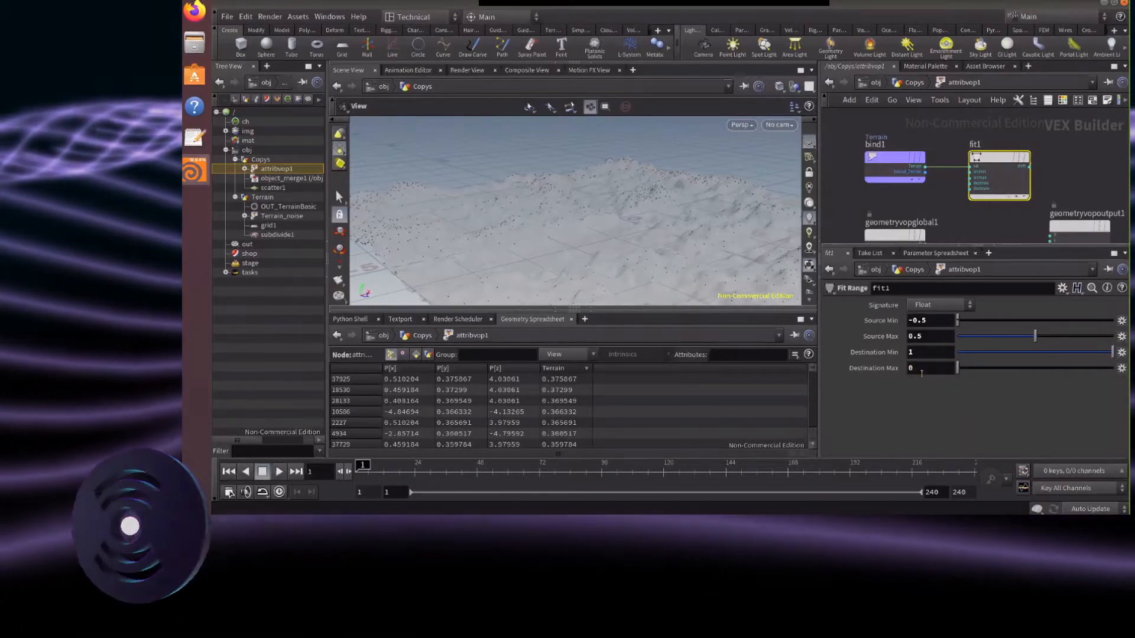
# Try Fit Range source values of 0.5 to -0.5, and of 0 to about 0.463
pyautogui.moveTo(735, 279); pyautogui.dragTo(680, 217)
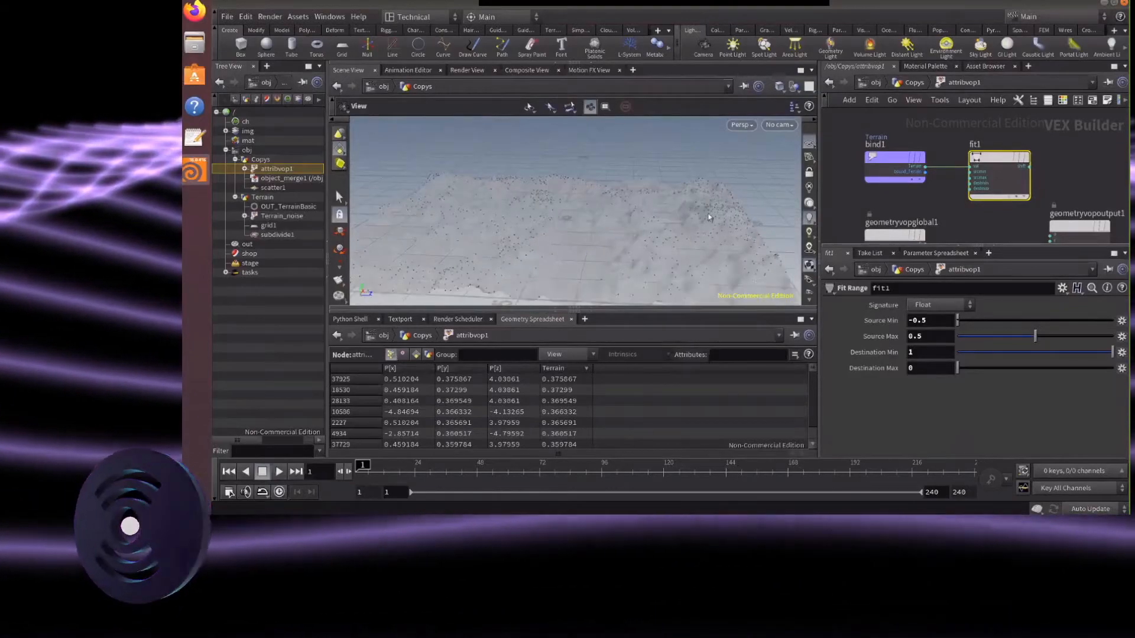
pyautogui.doubleClick(932, 320)
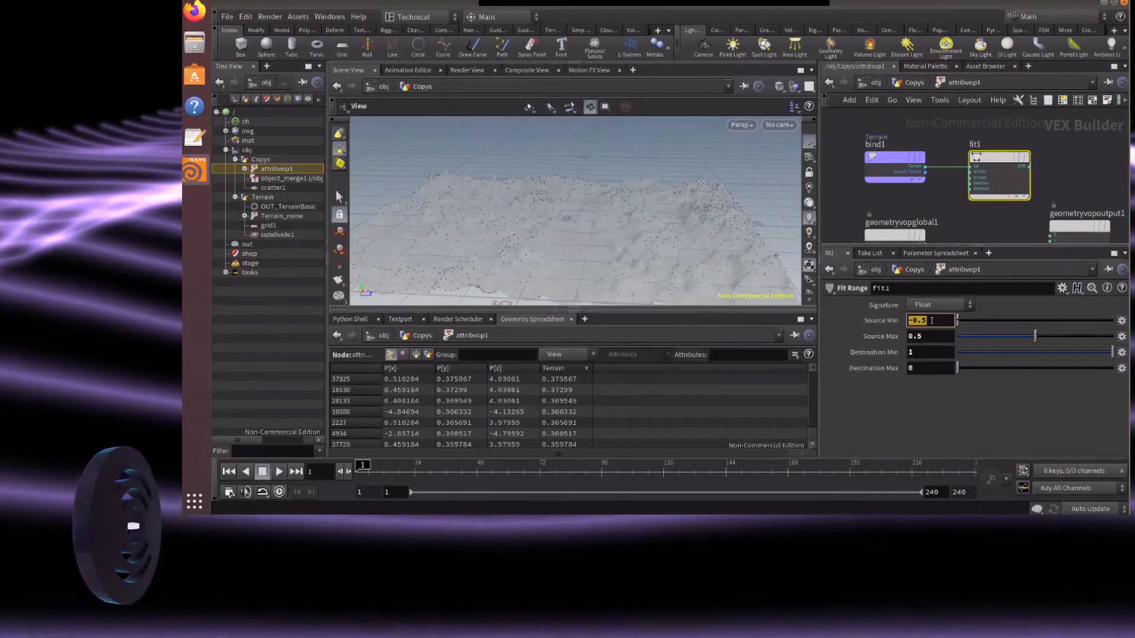
pyautogui.write('0.5')
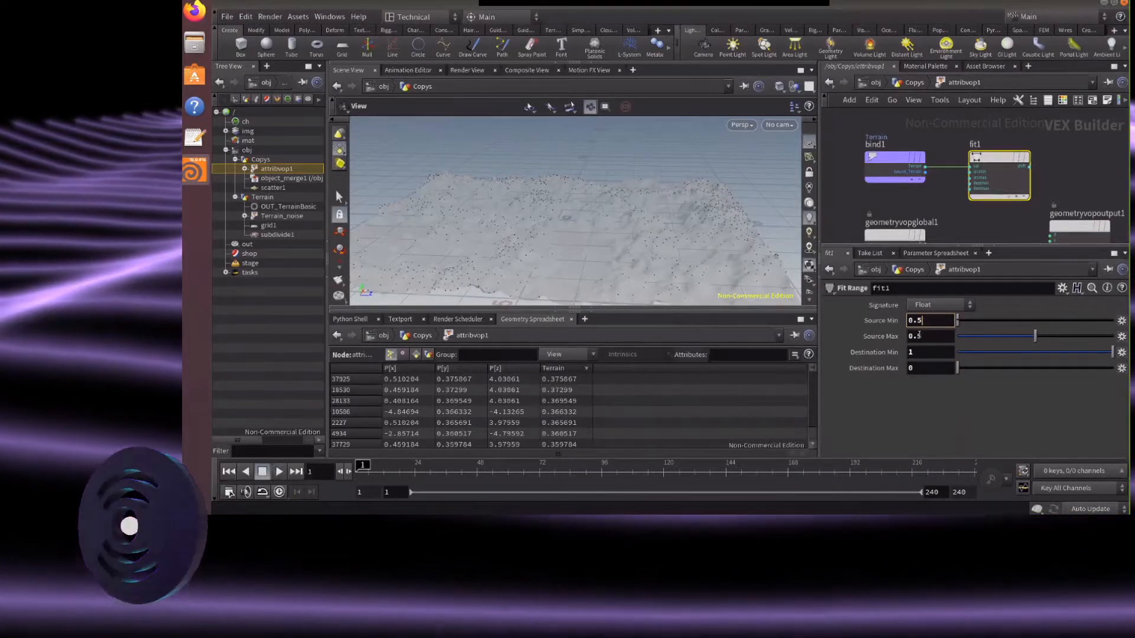
pyautogui.click(910, 336)
pyautogui.write('-')
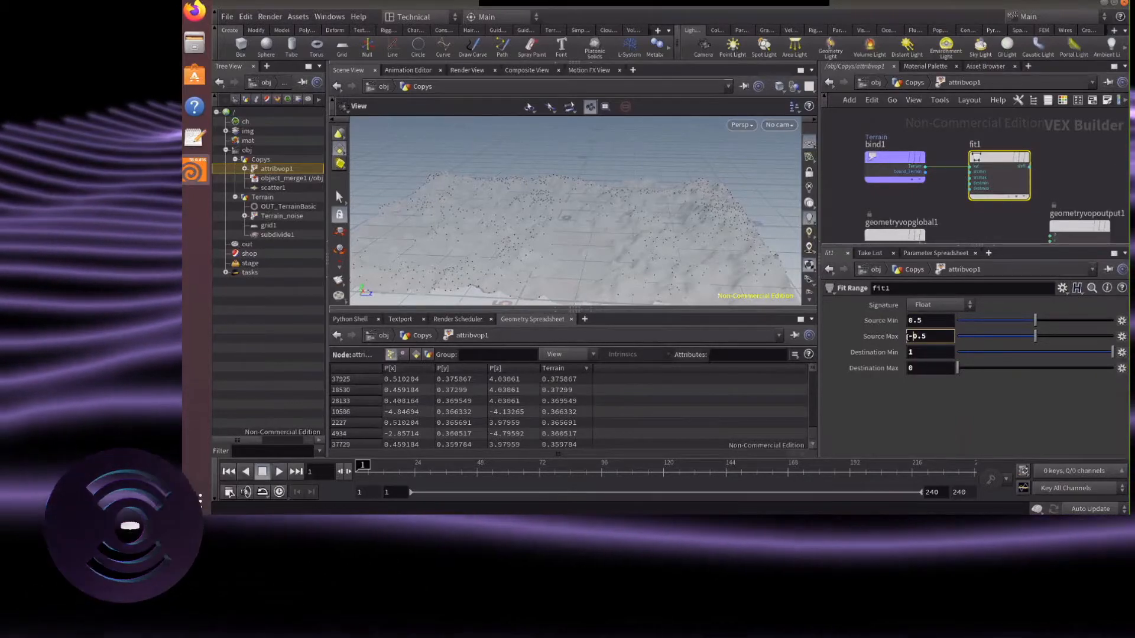
pyautogui.press('Return')
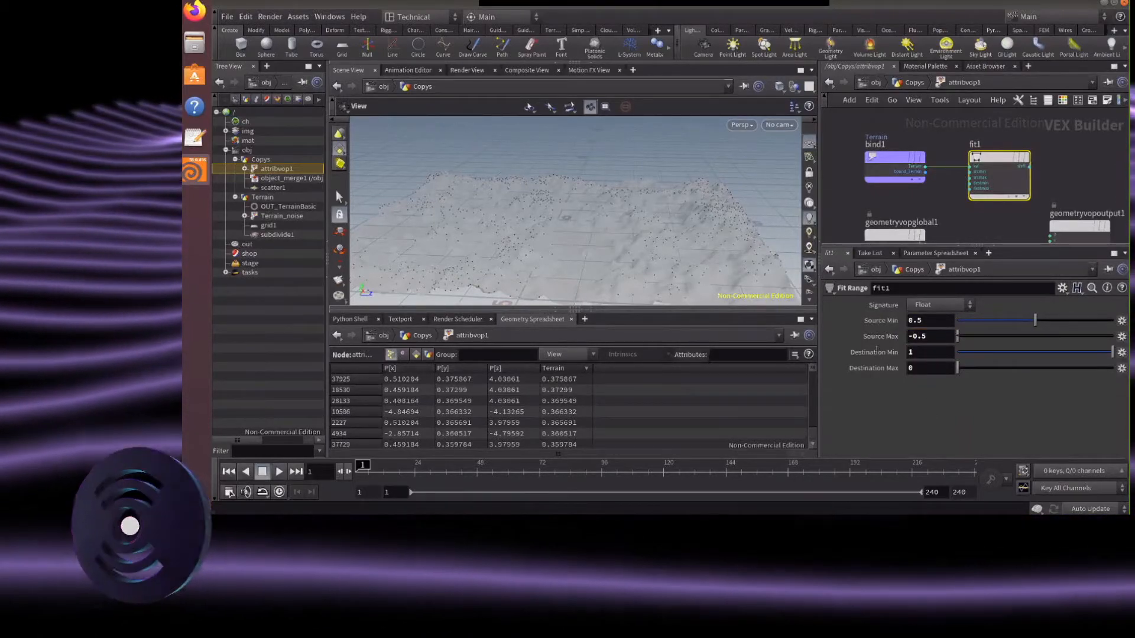
pyautogui.moveTo(958, 336)
pyautogui.mouseDown()
pyautogui.moveTo(1048, 336)
pyautogui.moveTo(956, 328)
pyautogui.mouseUp()
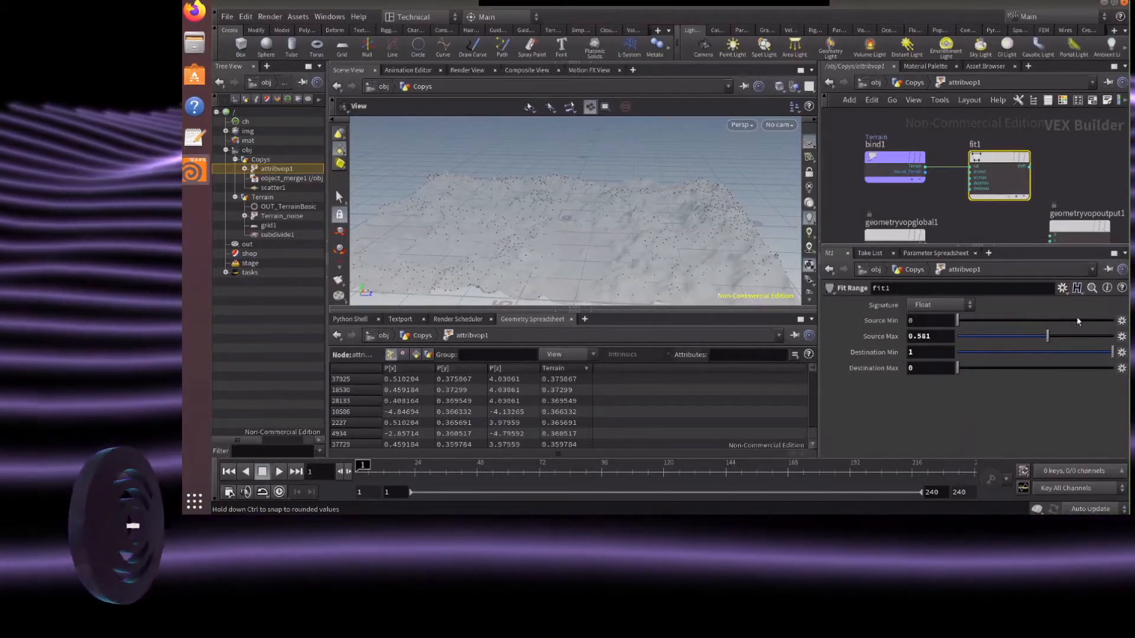
pyautogui.moveTo(1047, 336)
pyautogui.mouseDown()
pyautogui.moveTo(1090, 340)
pyautogui.moveTo(1029, 337)
pyautogui.mouseUp()
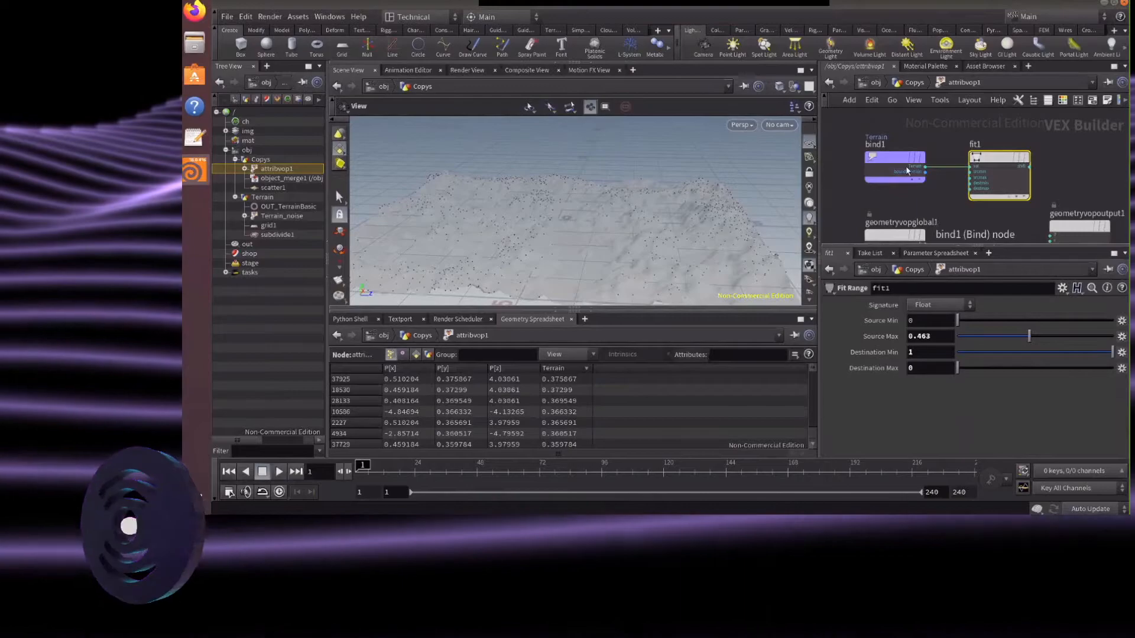
# Add a Bind Export node beside fit1 and wire the Fit Range output into its input
pyautogui.press('Tab')
pyautogui.moveTo(908, 169)
pyautogui.write('bindex')
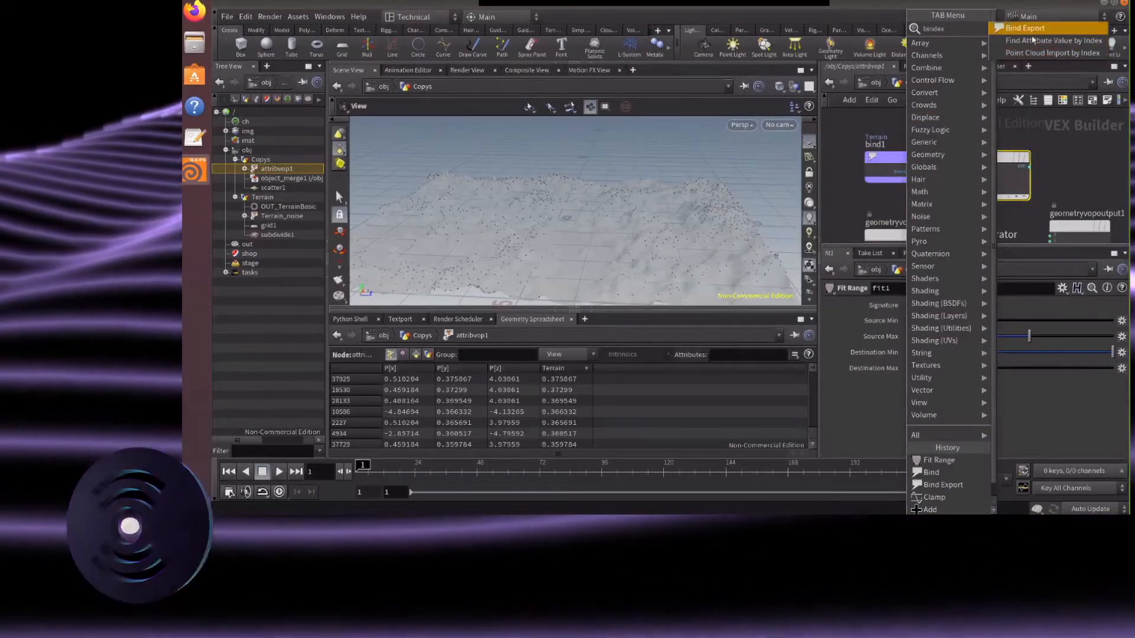
pyautogui.click(1029, 30)
pyautogui.click(1064, 161)
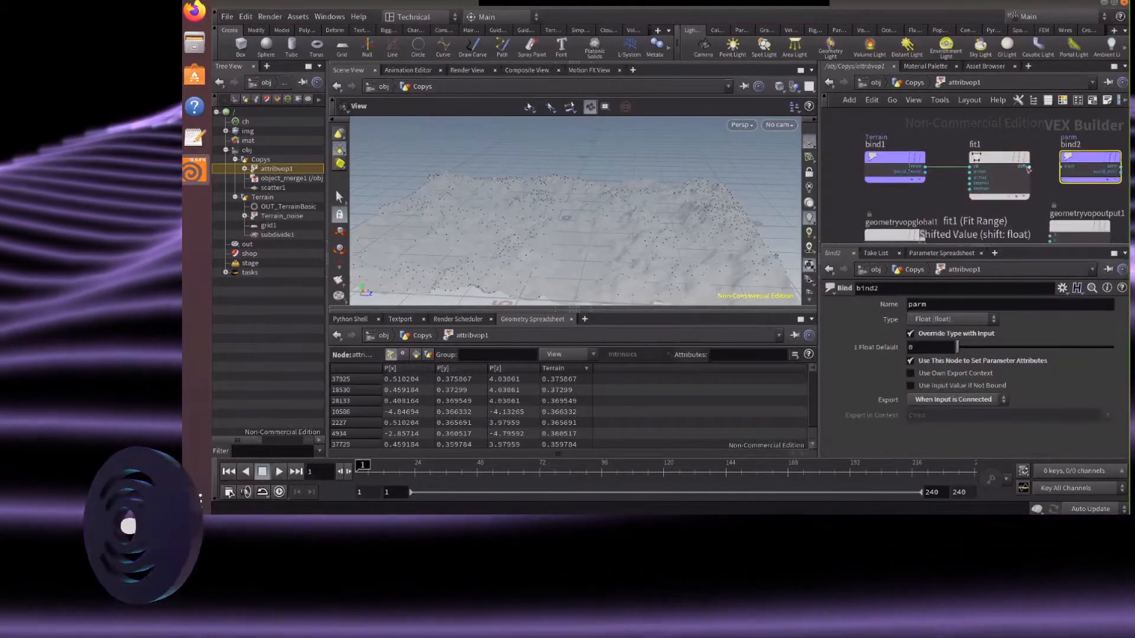
pyautogui.click(1030, 167)
pyautogui.click(1070, 170)
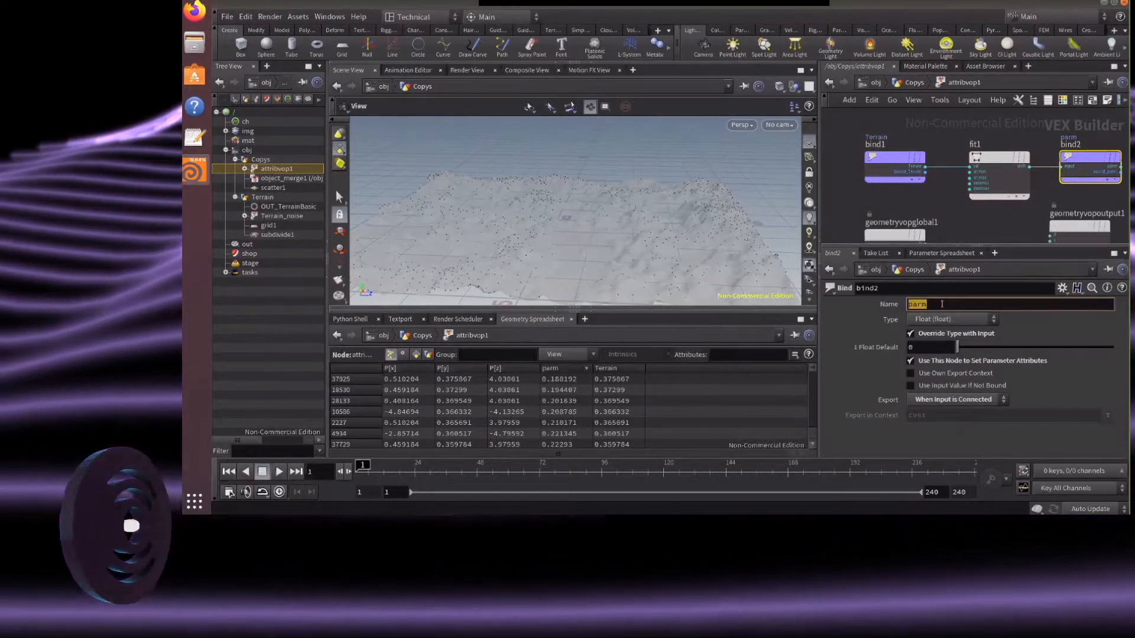
# Set the exported attribute's name to Terrain on the Bind Export node
pyautogui.doubleClick(941, 304)
pyautogui.write('Terrain')
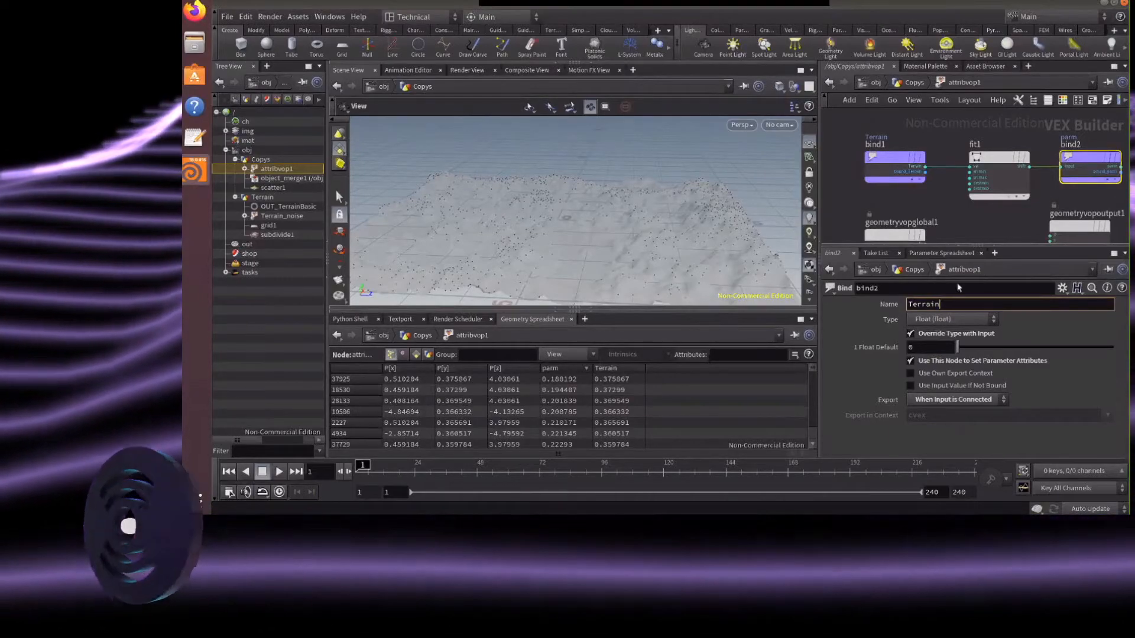
pyautogui.click(989, 222)
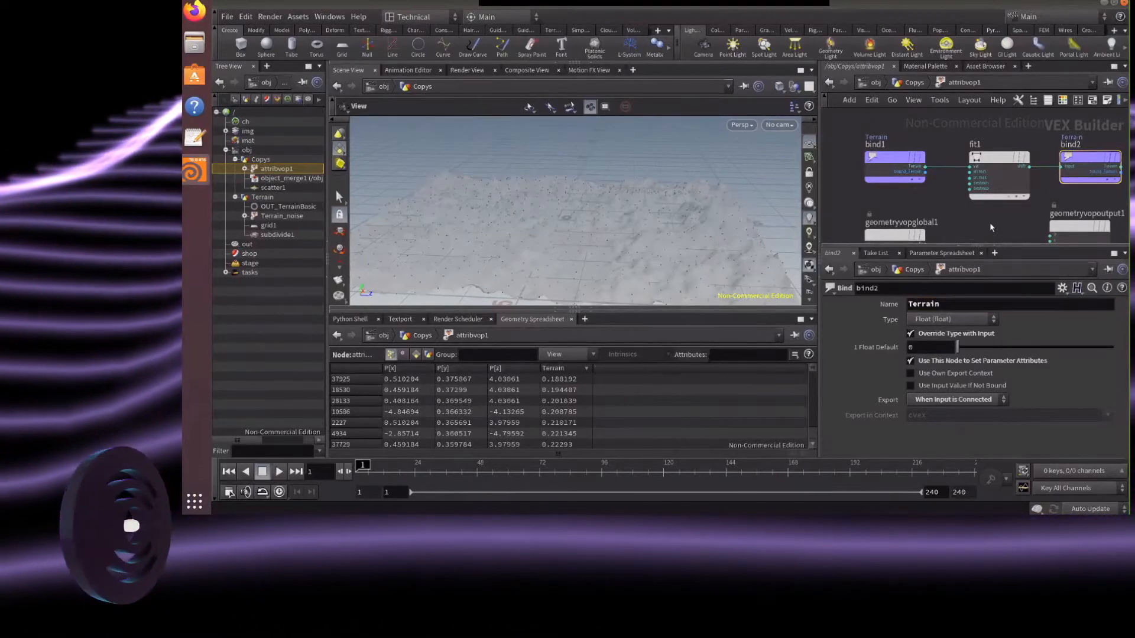
# Set fit1's Source Min to -0.5 and Source Max to about 0.022, and inspect the scattered points on the terrain
pyautogui.moveTo(680, 295); pyautogui.dragTo(654, 246)
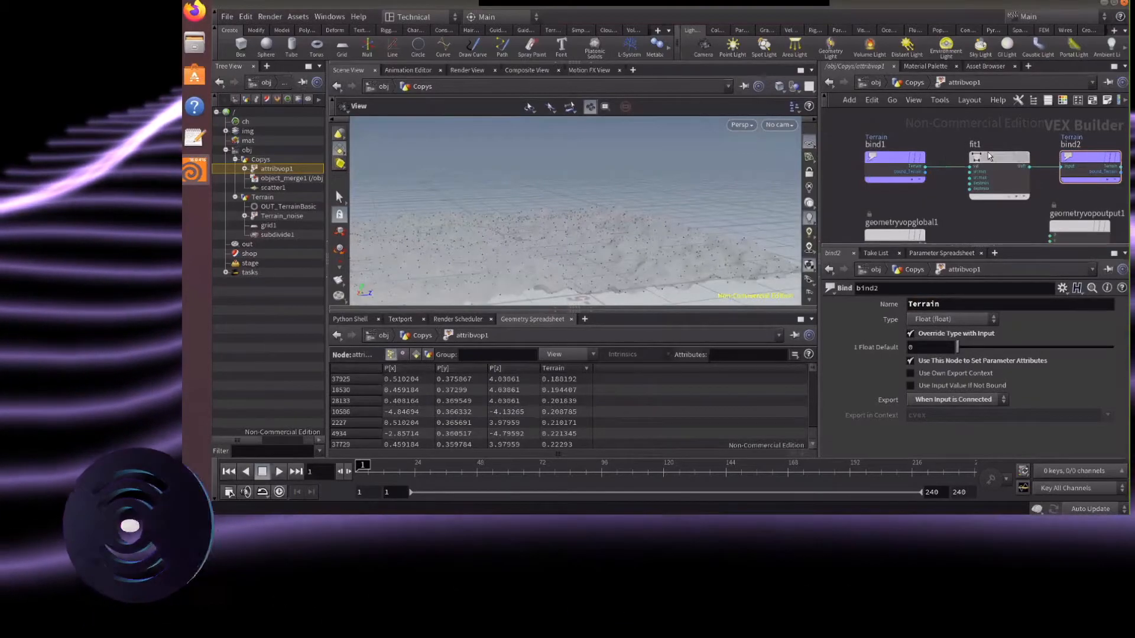
pyautogui.click(999, 171)
pyautogui.moveTo(1024, 337); pyautogui.dragTo(993, 335)
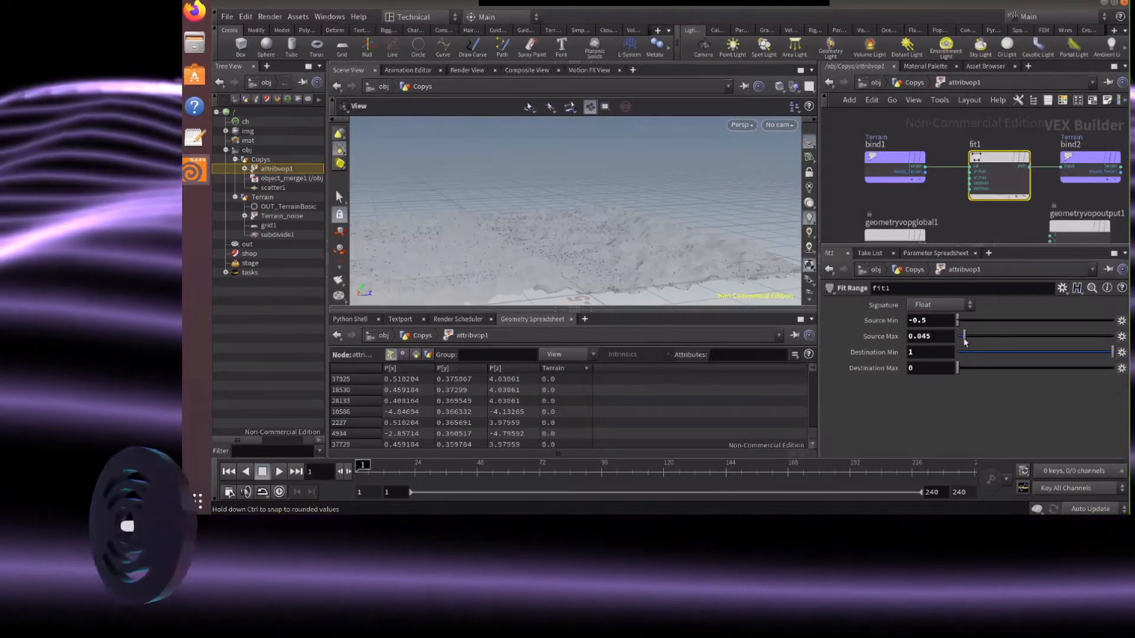
pyautogui.moveTo(962, 342); pyautogui.dragTo(961, 341)
pyautogui.scroll(5, 648, 276)
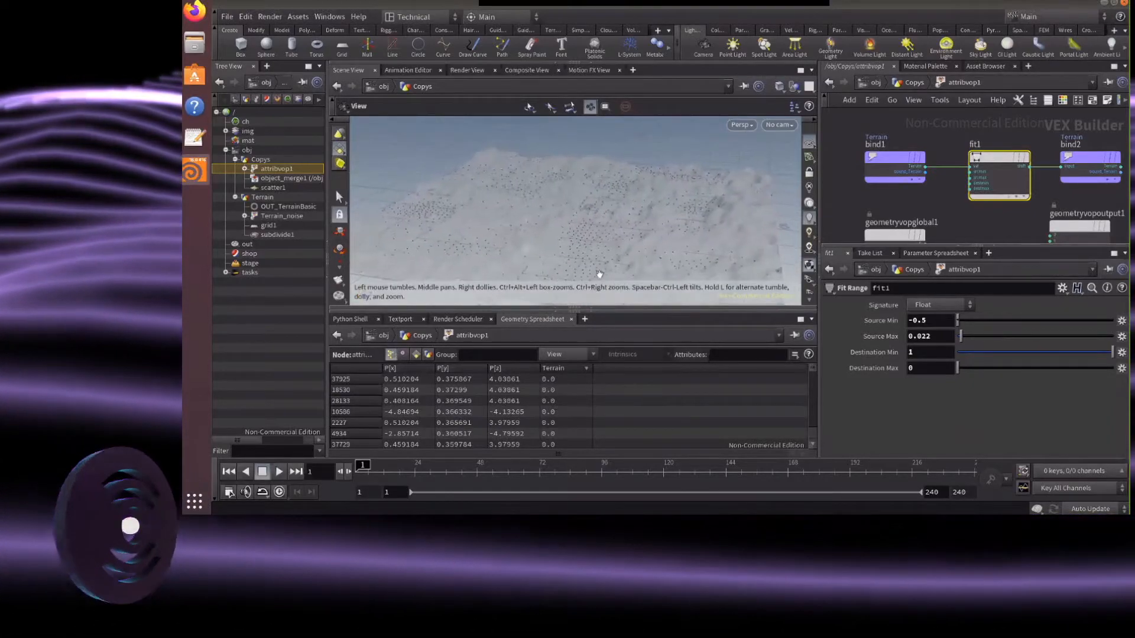
pyautogui.scroll(2, 597, 275)
pyautogui.moveTo(578, 280); pyautogui.dragTo(571, 236)
# Promote fit1's Source Max to a parameter and set that parameter's Float Range minimum to -1
pyautogui.click(1123, 336)
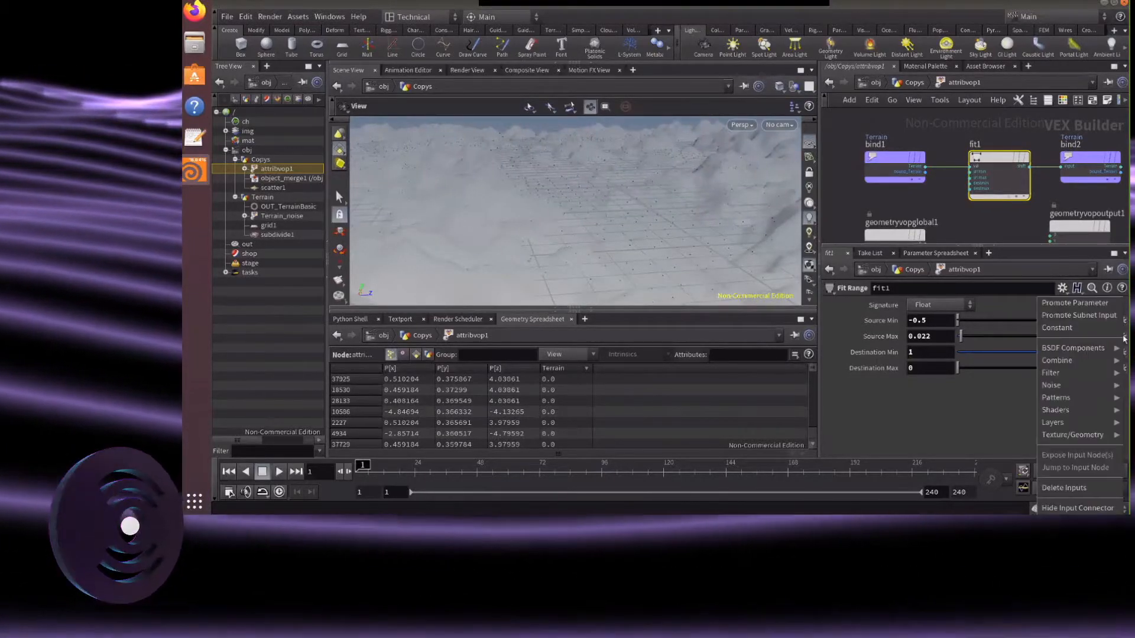
pyautogui.click(1085, 304)
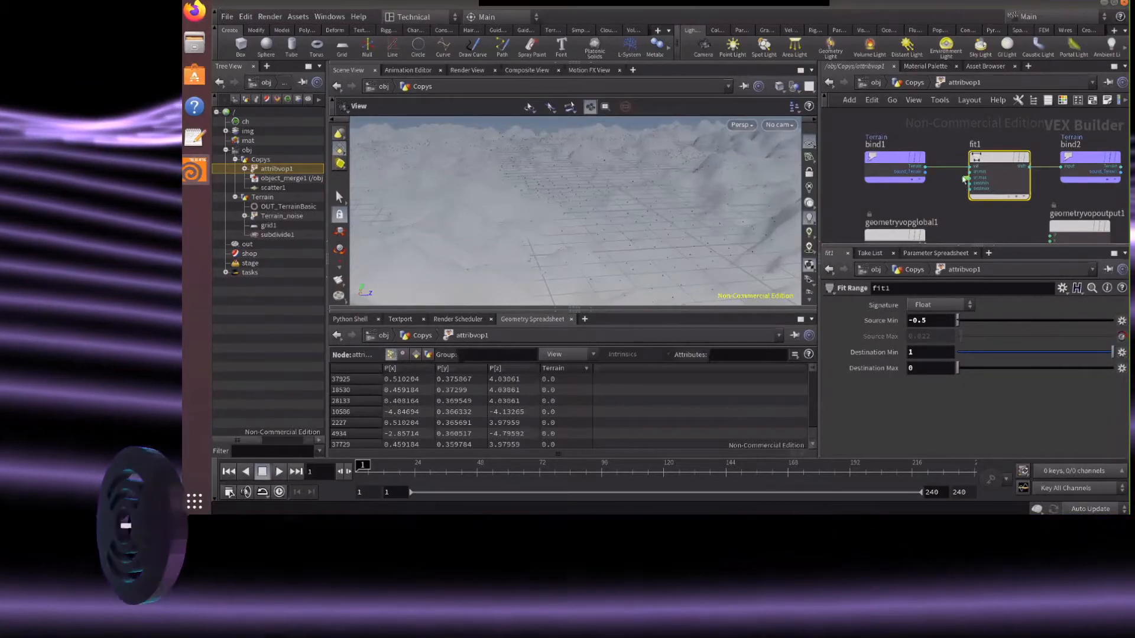
pyautogui.click(965, 178)
pyautogui.click(926, 392)
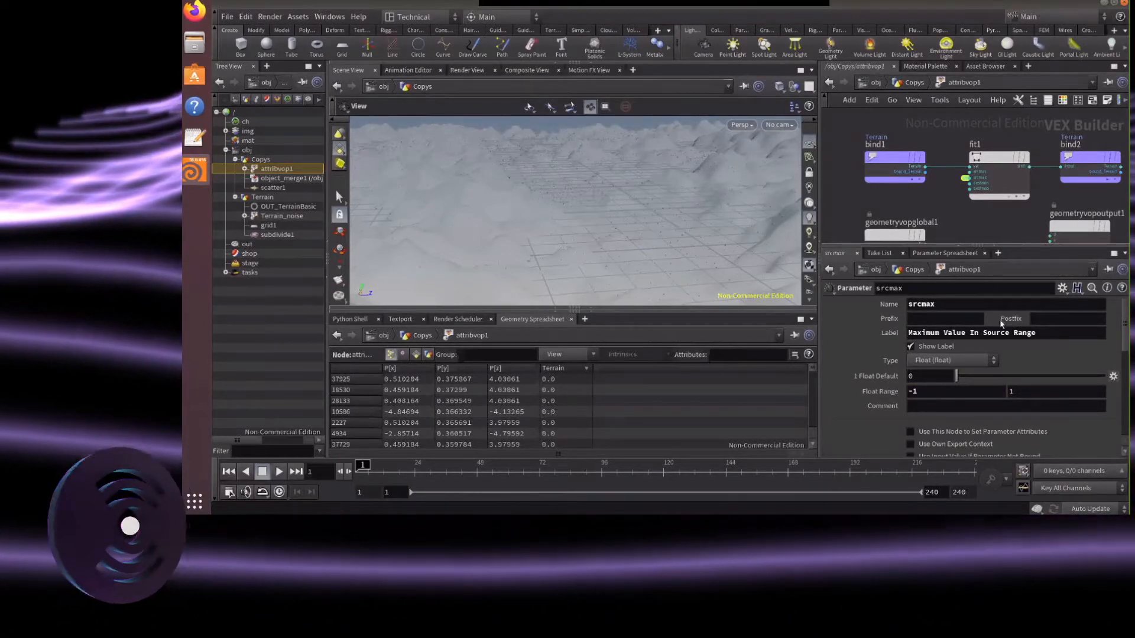
# Change the label of the promoted srcmax parameter to Density Control
pyautogui.moveTo(1030, 332); pyautogui.dragTo(875, 338)
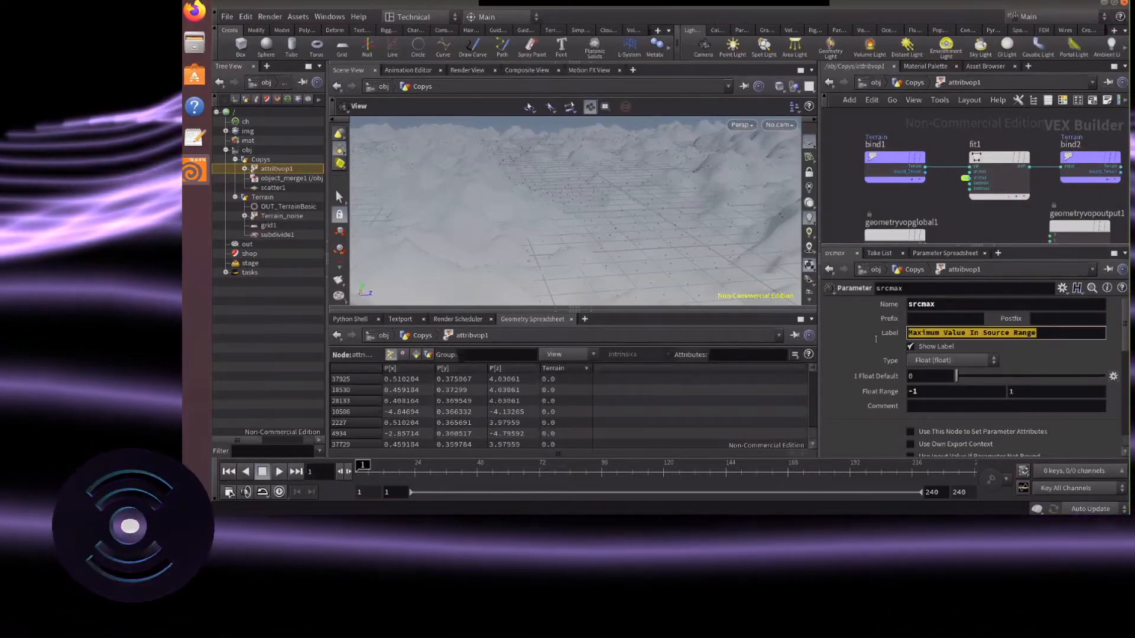
pyautogui.write('Density Control')
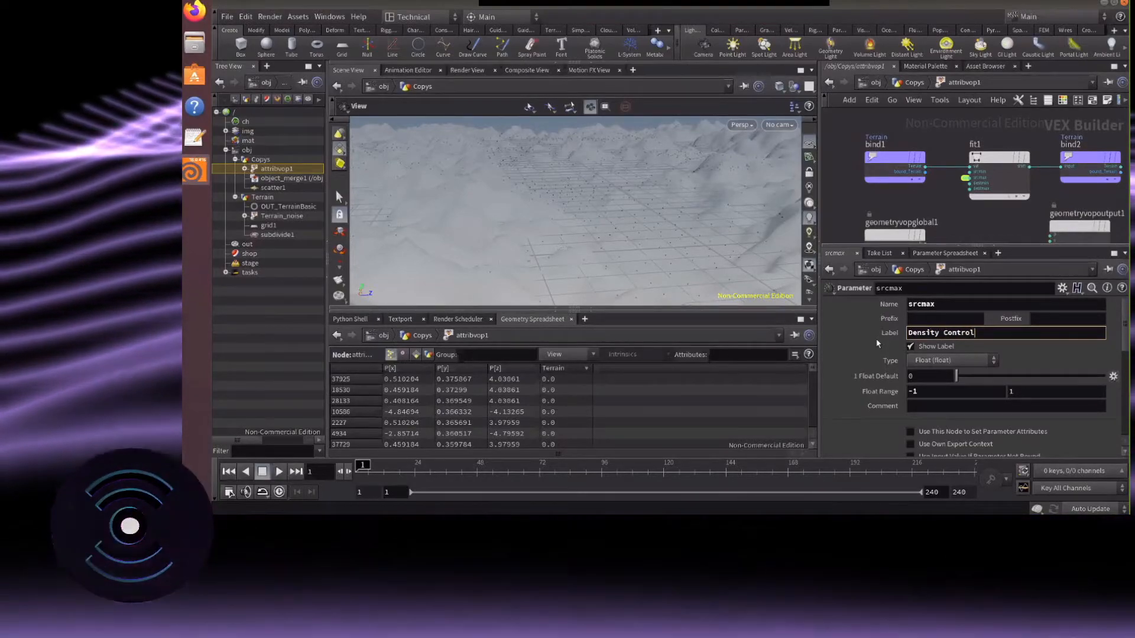
# Rename the attribute exported by the bind2 node to Density
pyautogui.click(1090, 175)
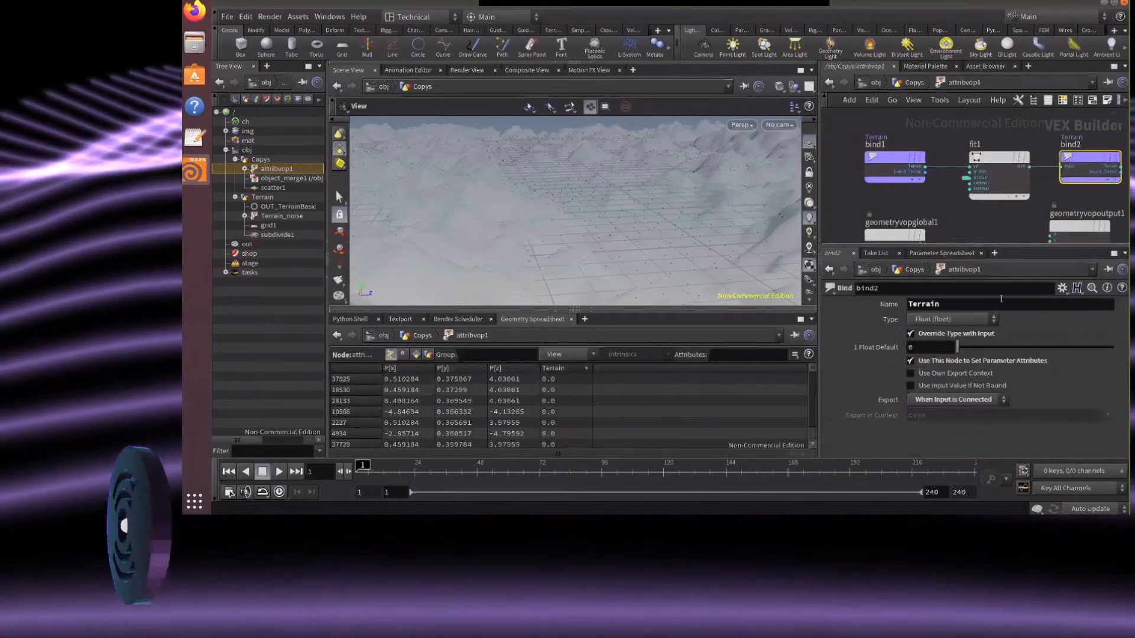
pyautogui.write('D')
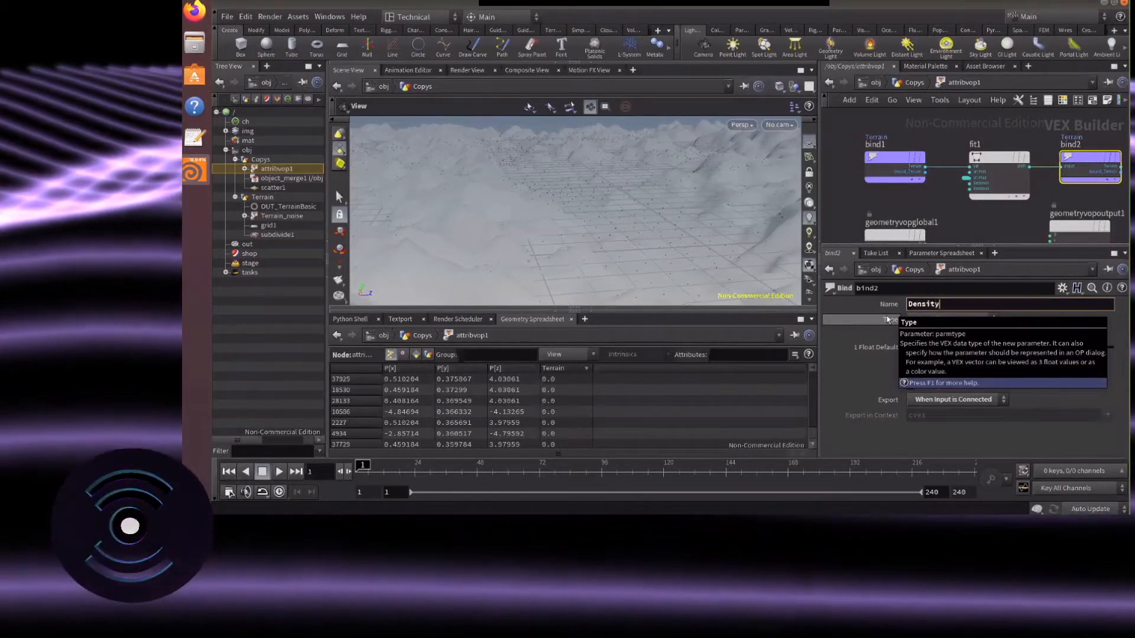
pyautogui.write('ensity')
pyautogui.press('Return')
pyautogui.click(1003, 211)
# Return to the Copys network and open the scatter1 node's settings
pyautogui.click(914, 82)
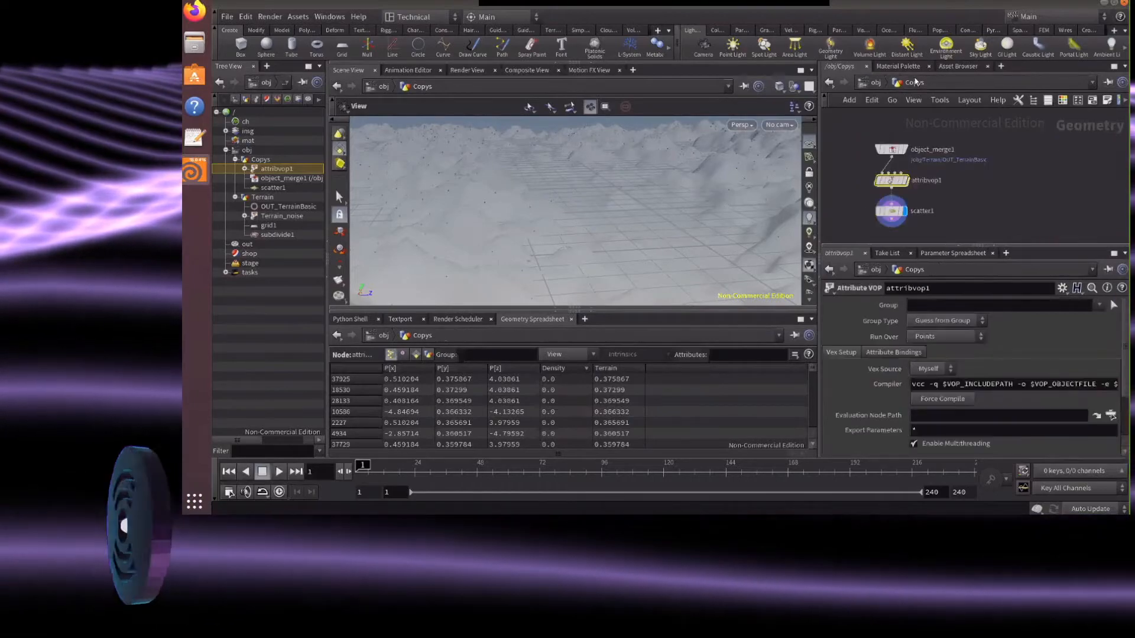
pyautogui.click(890, 211)
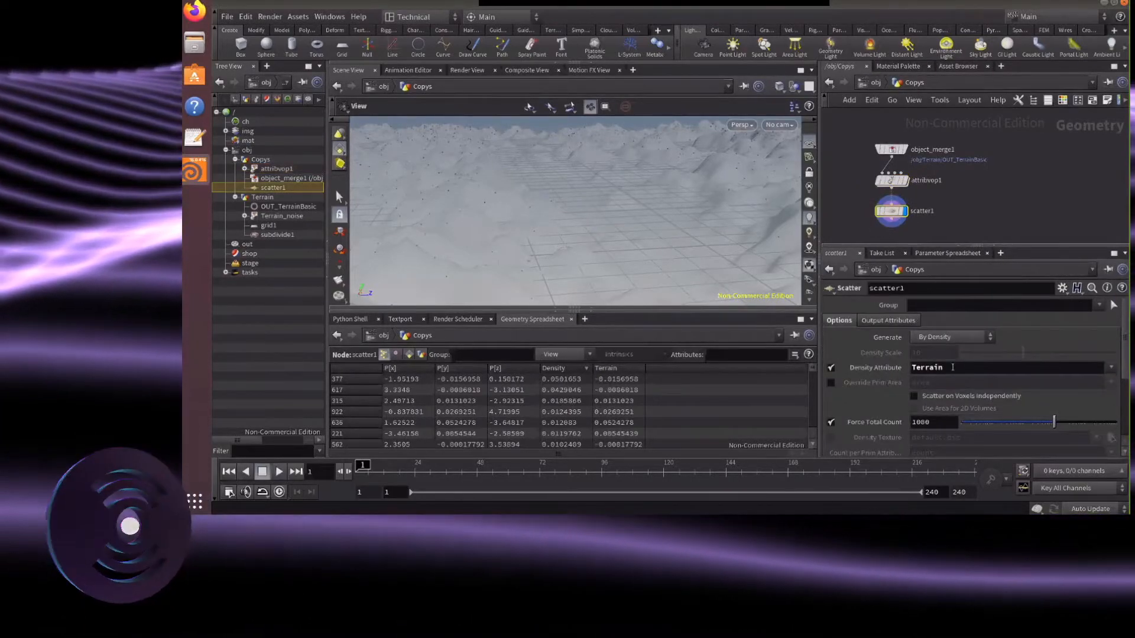
# Set the Density Attribute of the scatter1 node to Density
pyautogui.click(952, 368)
pyautogui.write('De')
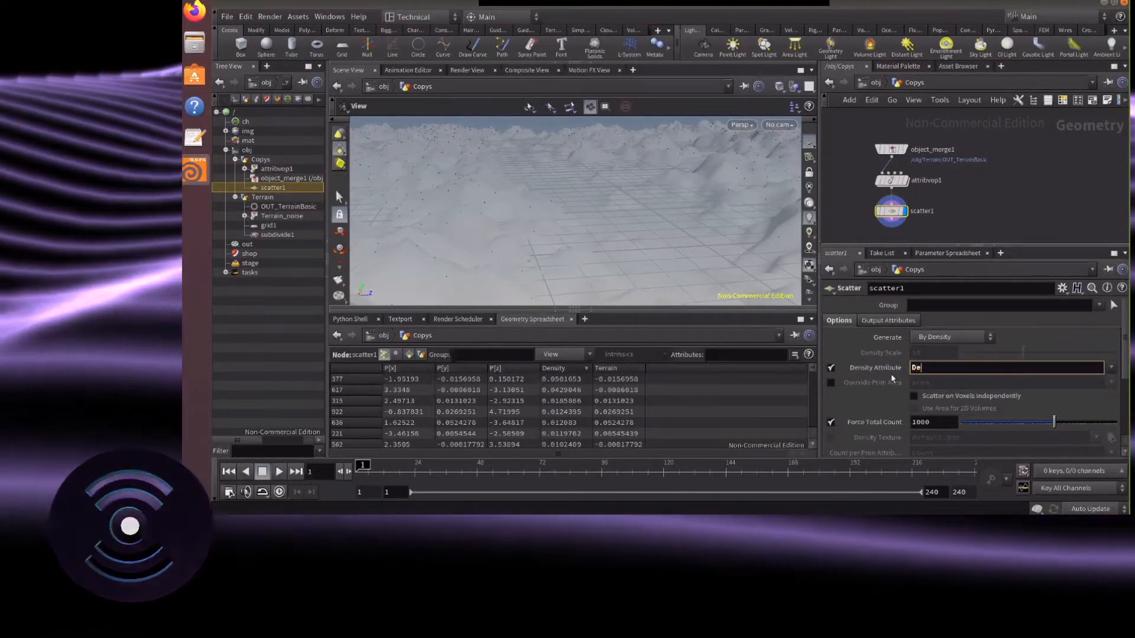
pyautogui.write('nsity')
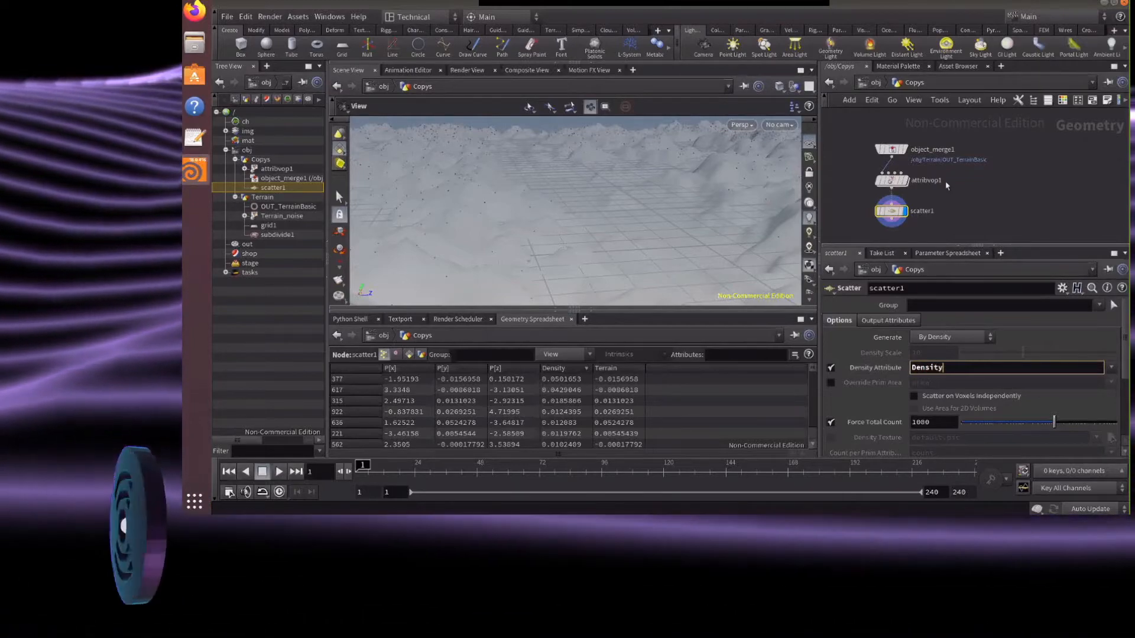
pyautogui.press('Return')
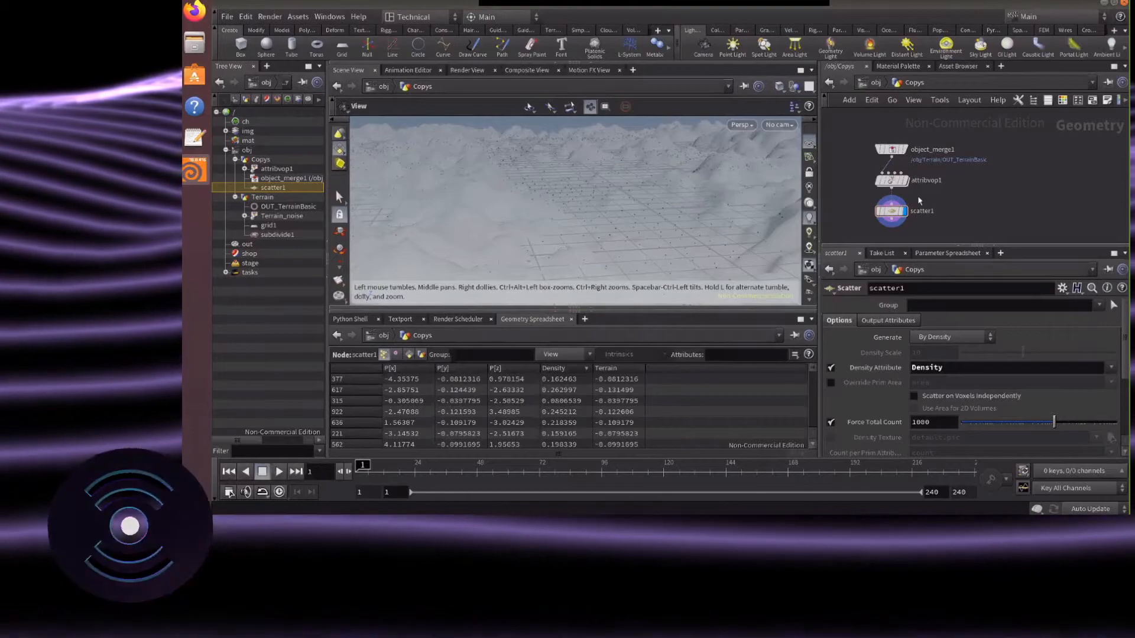
# Adjust the Density Control of the attribvop1 node to -0.157 to restrict where the points are scattered on the terrain
pyautogui.click(900, 178)
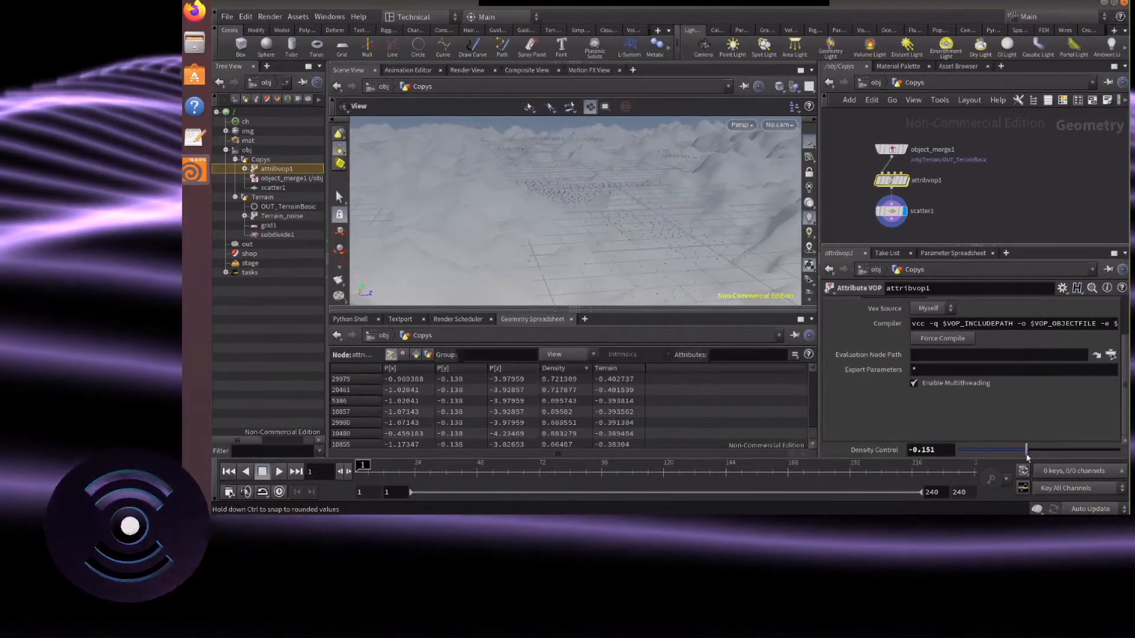
pyautogui.moveTo(719, 242); pyautogui.dragTo(633, 210)
pyautogui.scroll(-4, 1007, 172)
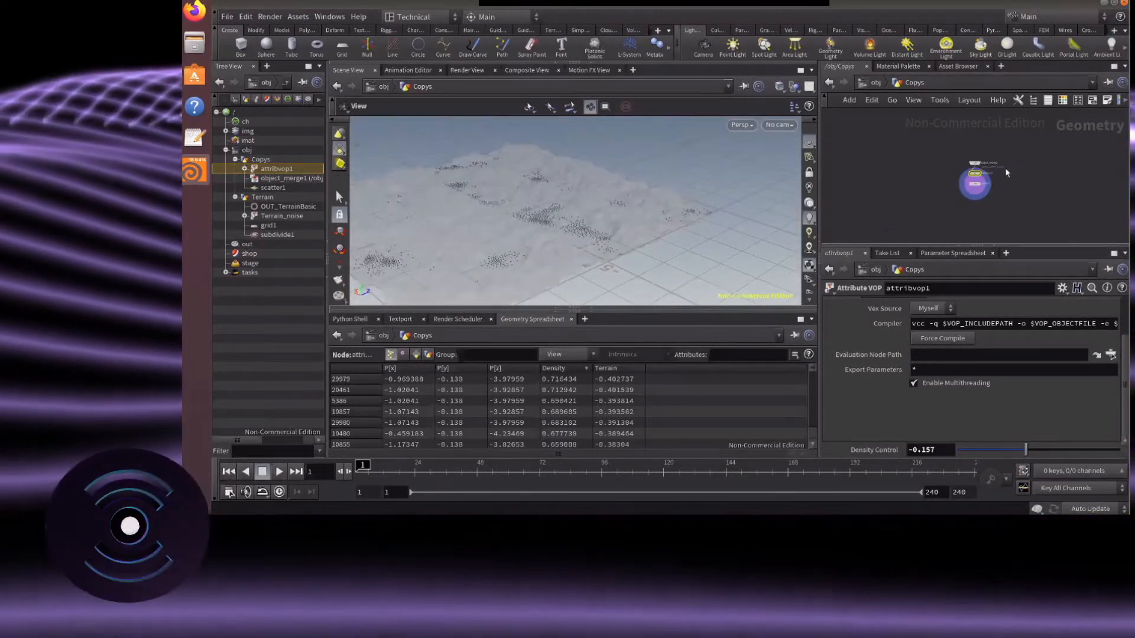
# Add a Copy to Points node below scatter1 and wire scatter1 into its target points input
pyautogui.press('Tab')
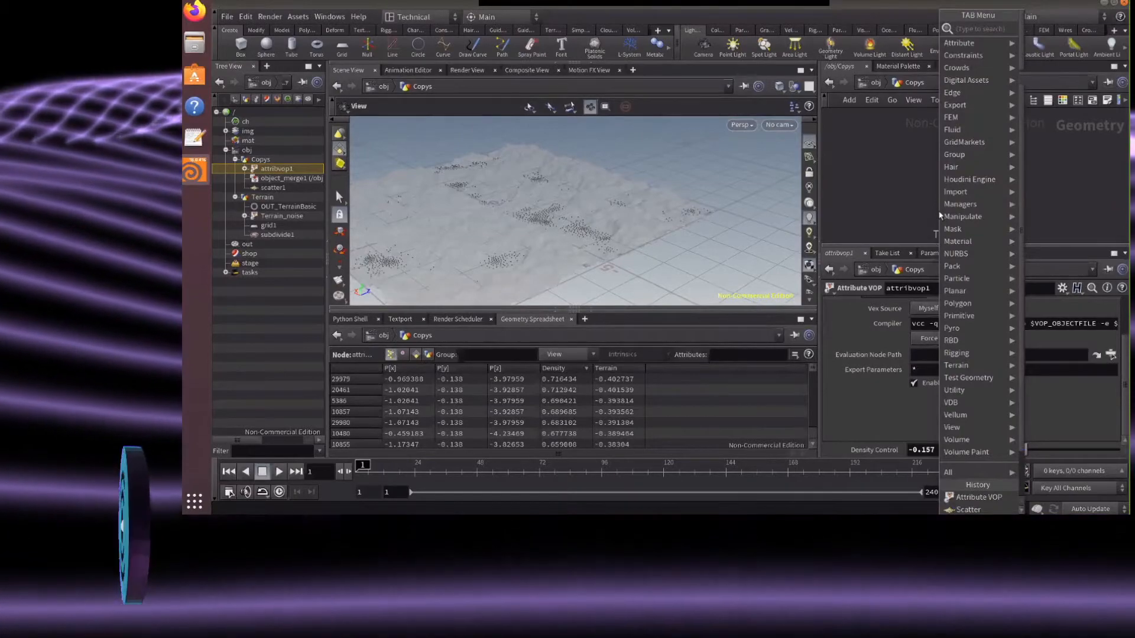
pyautogui.write('cop')
pyautogui.press('Down')
pyautogui.press('Down')
pyautogui.press('Down')
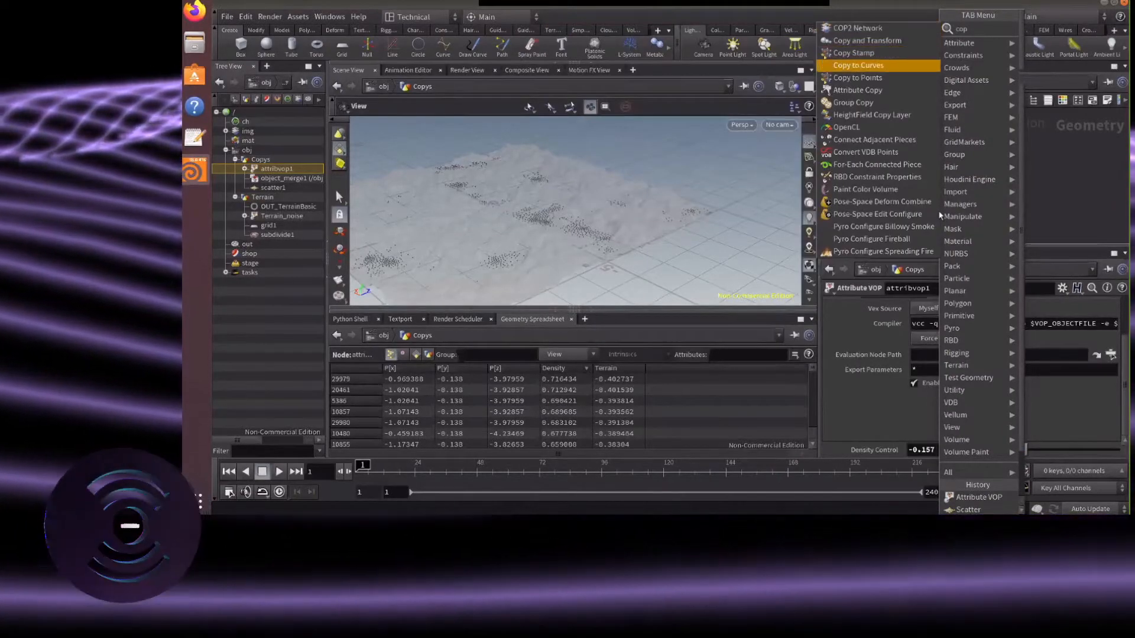
pyautogui.press('Down')
pyautogui.press('Return')
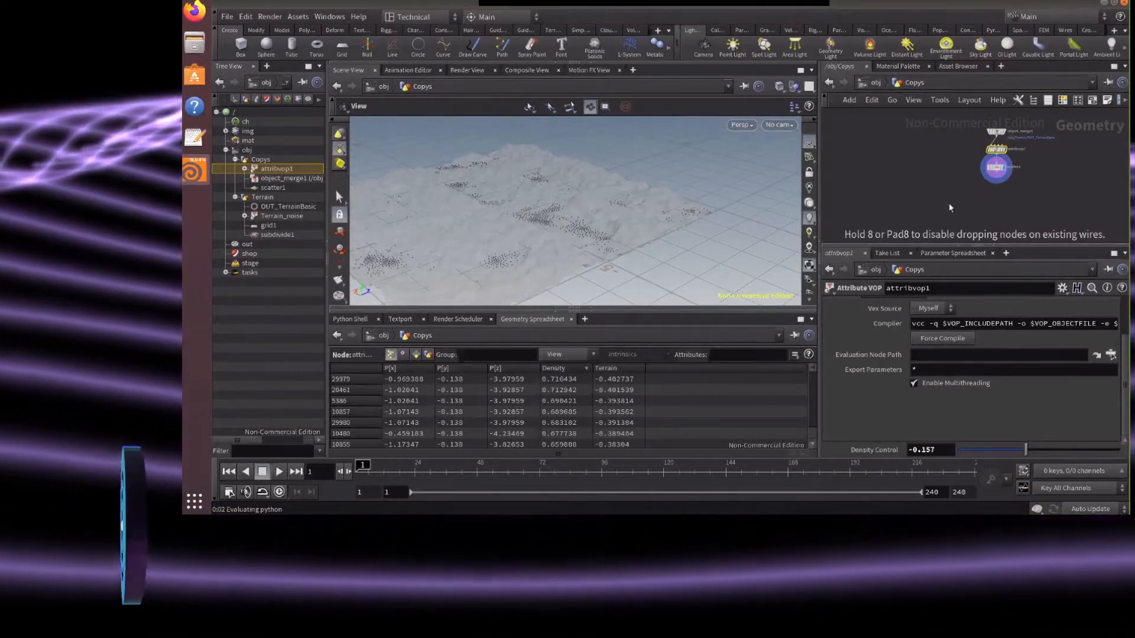
pyautogui.click(950, 208)
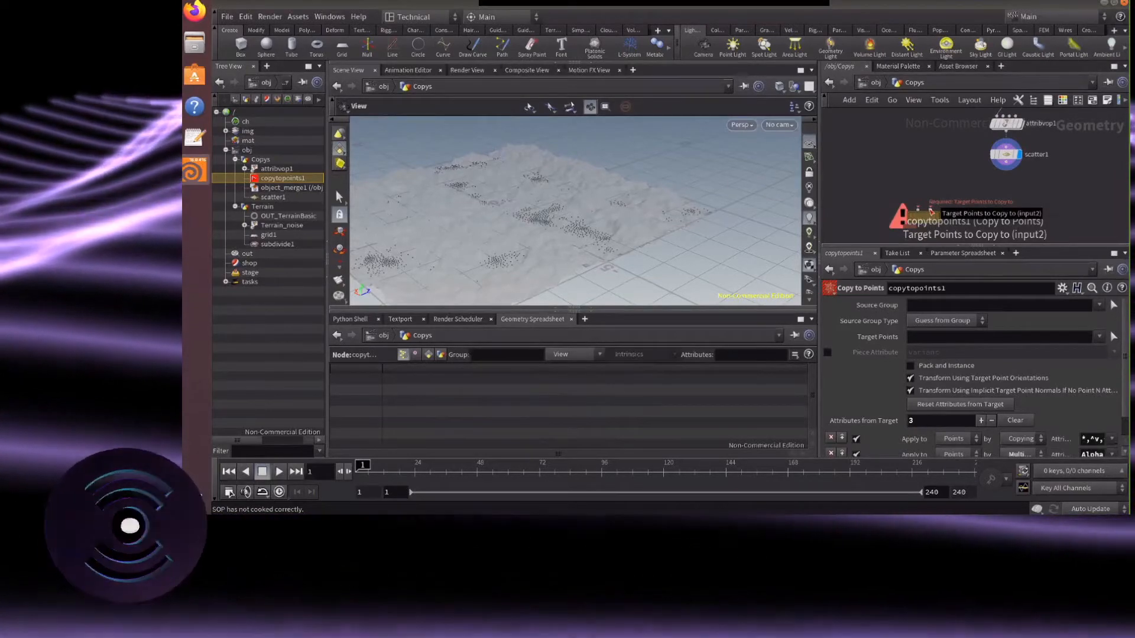
pyautogui.moveTo(931, 211); pyautogui.dragTo(1003, 173)
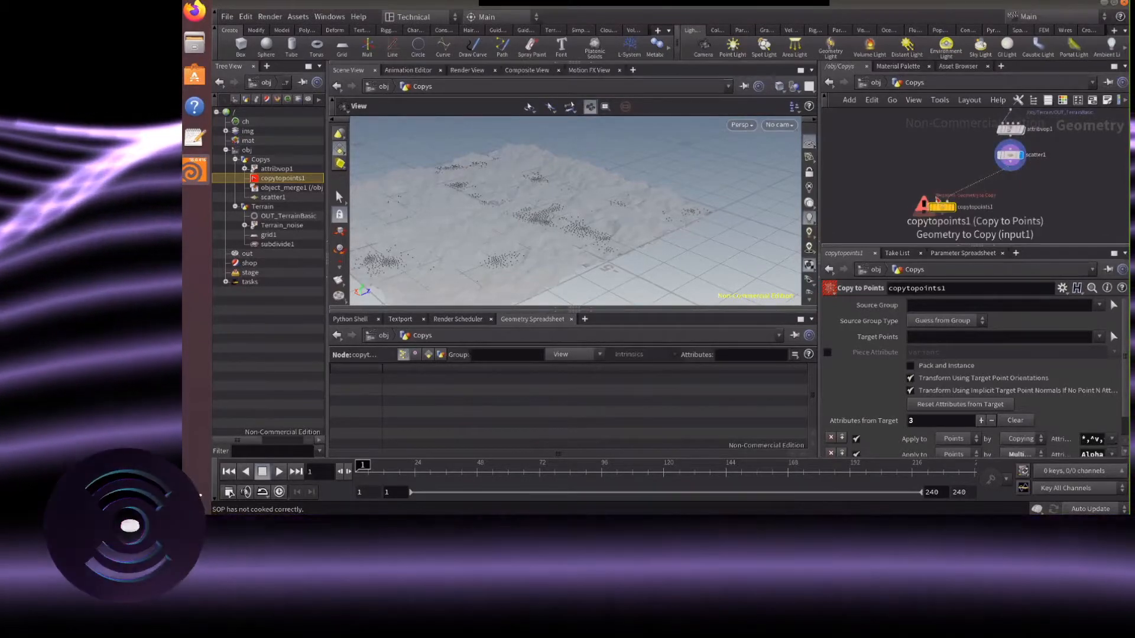
# Add a Tube node wired into the geometry input of copytopoints1 and display the copytopoints1 result
pyautogui.moveTo(937, 200); pyautogui.dragTo(894, 165)
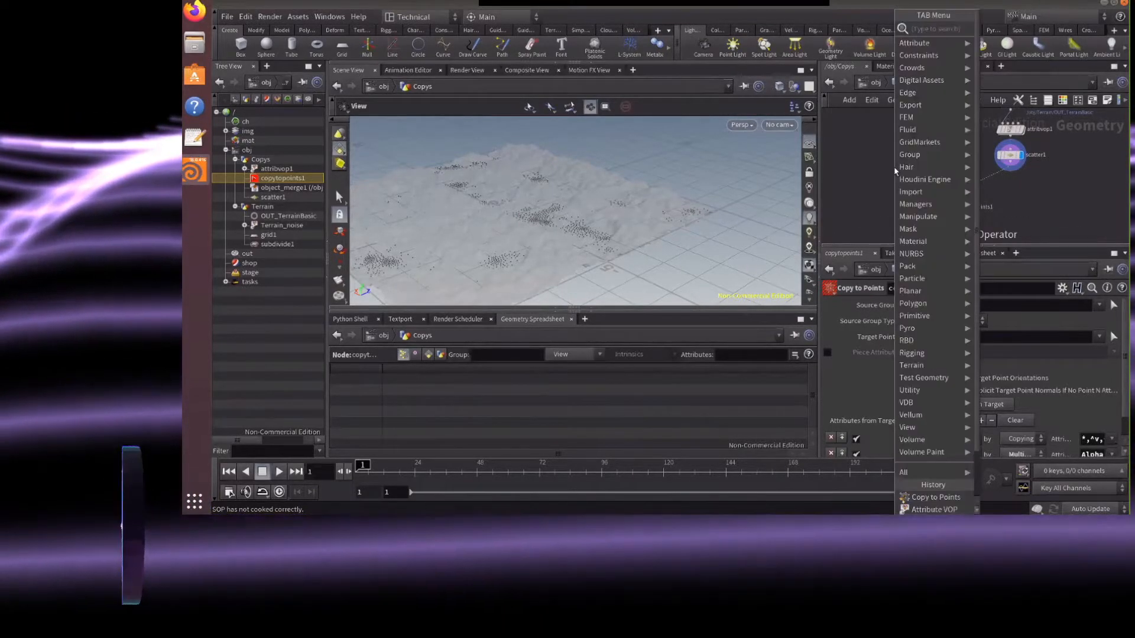
pyautogui.write('tube')
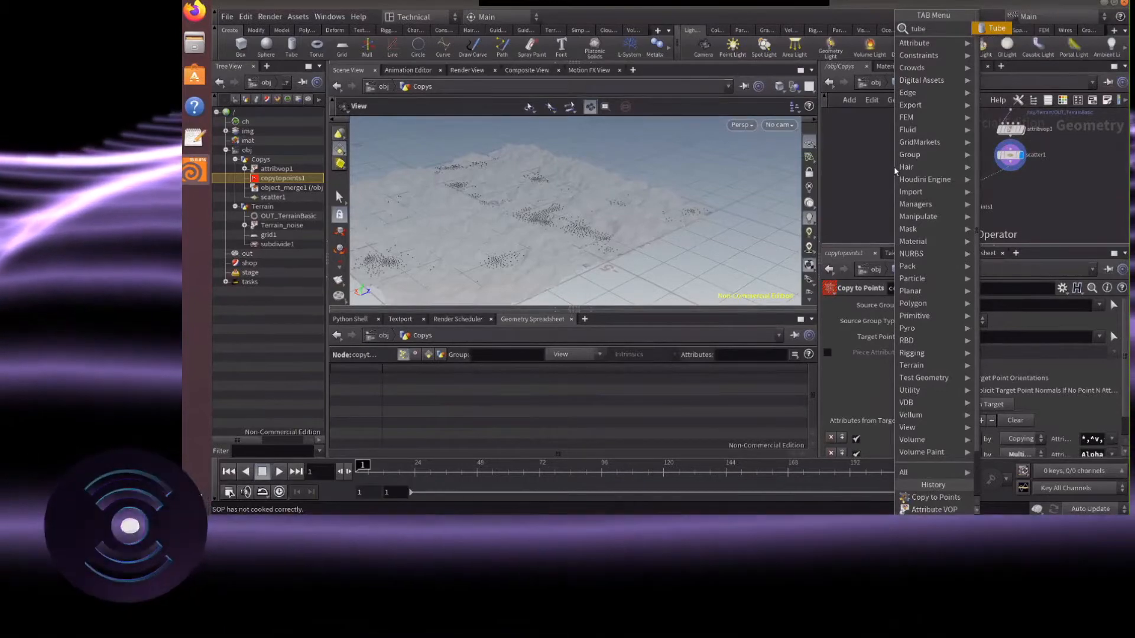
pyautogui.press('Return')
pyautogui.click(894, 165)
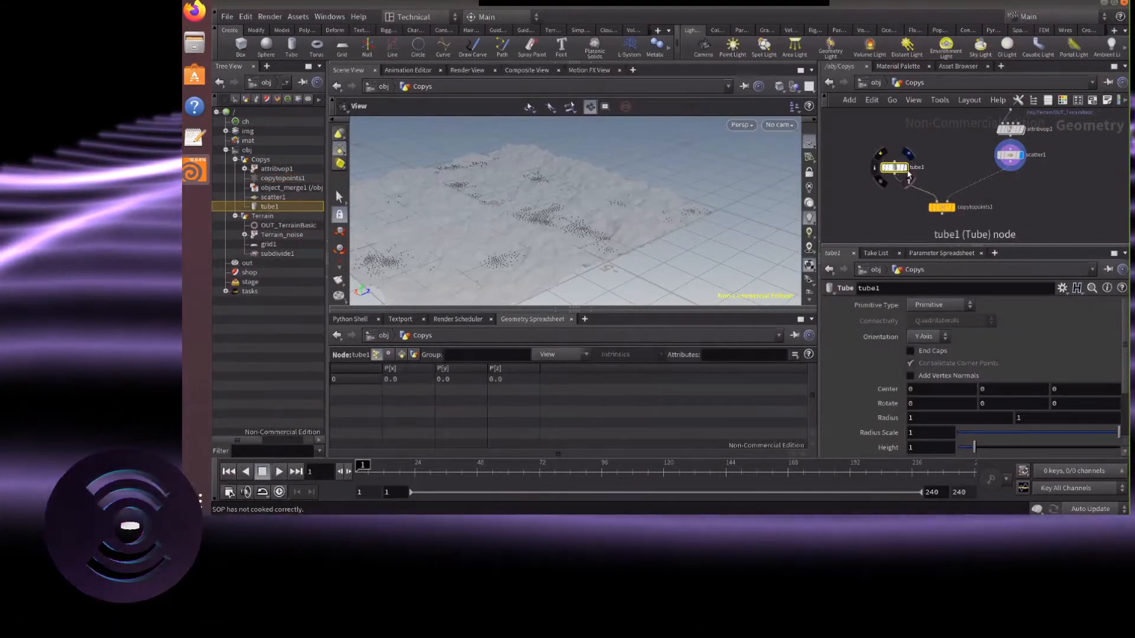
pyautogui.click(950, 206)
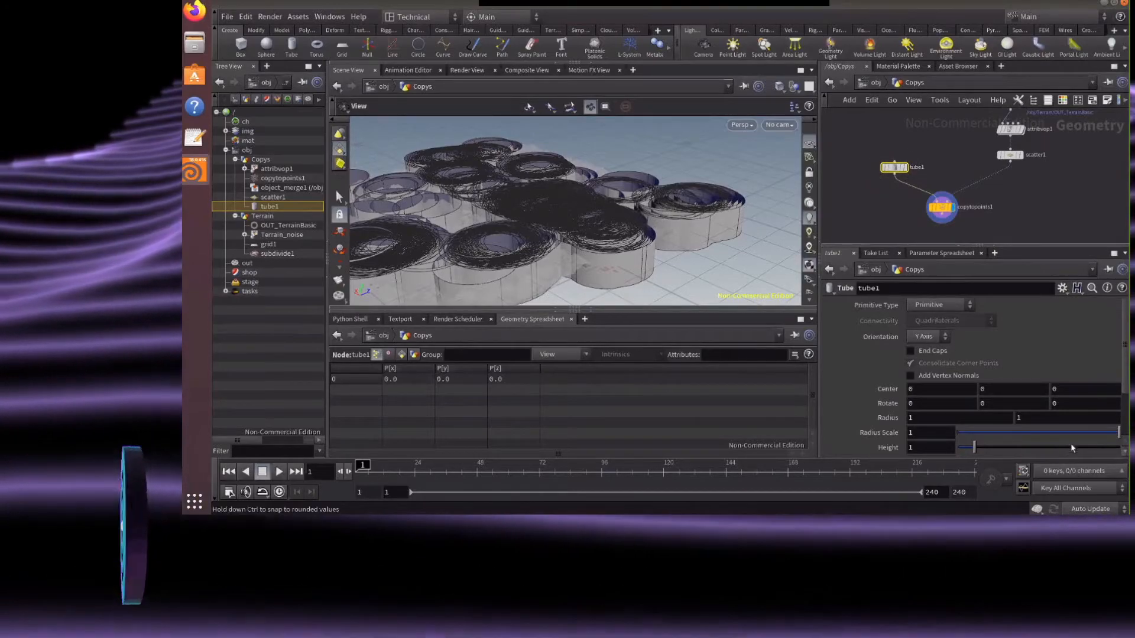
# Set the tube's Radius Scale to 0.022 and its Height to 0.37
pyautogui.moveTo(1119, 432); pyautogui.dragTo(960, 443)
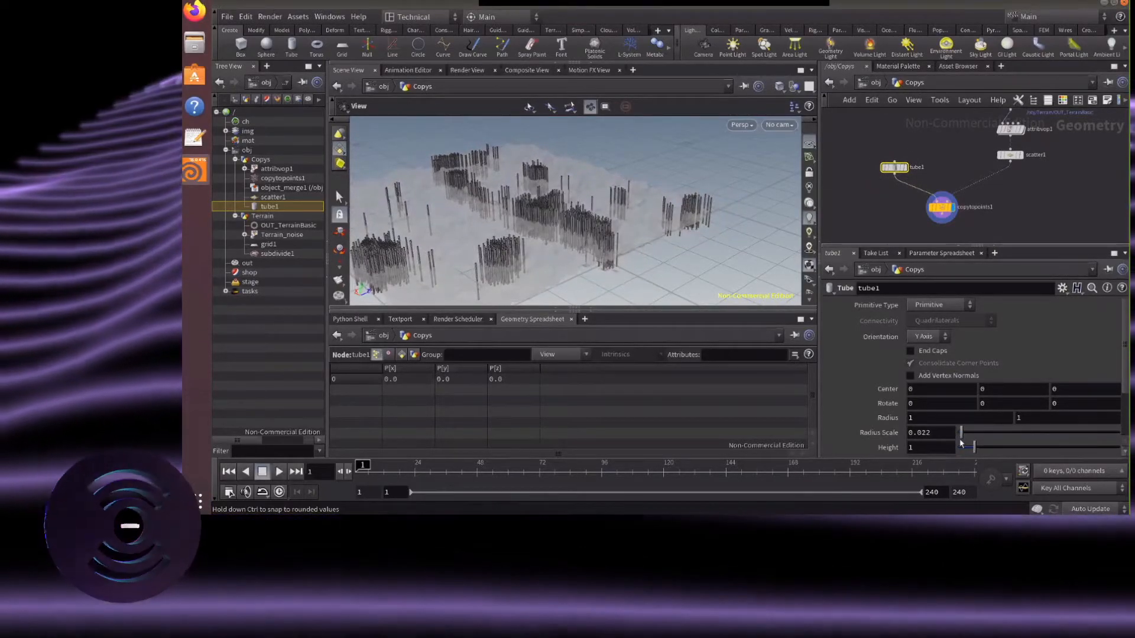
pyautogui.scroll(6, 585, 285)
pyautogui.moveTo(585, 285); pyautogui.dragTo(665, 199)
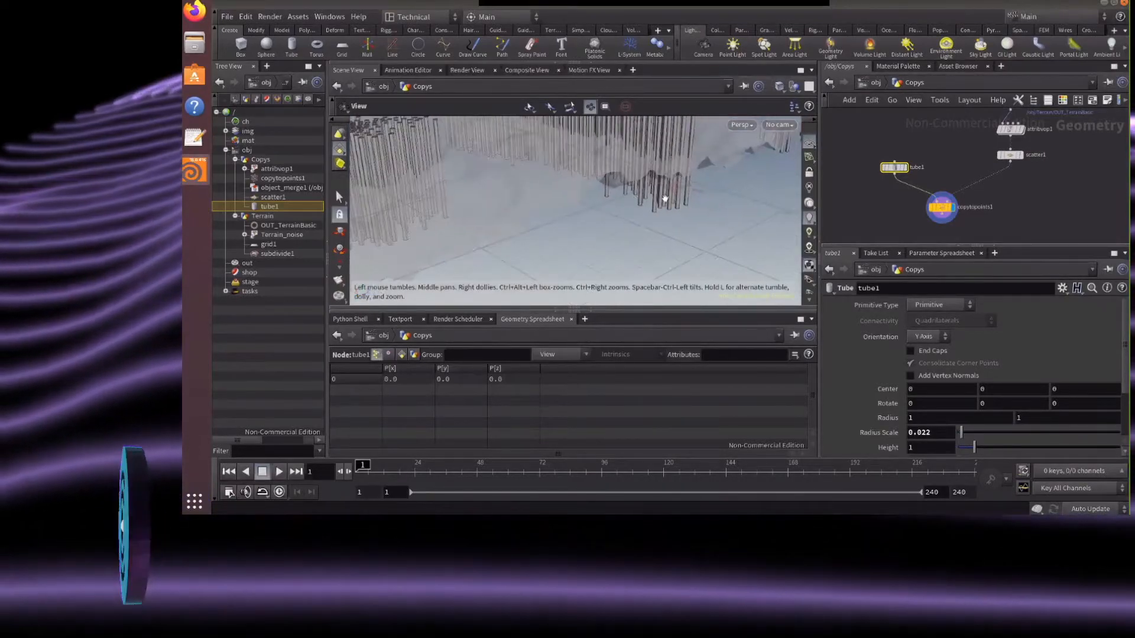
pyautogui.scroll(-5, 664, 199)
pyautogui.moveTo(974, 447); pyautogui.dragTo(965, 450)
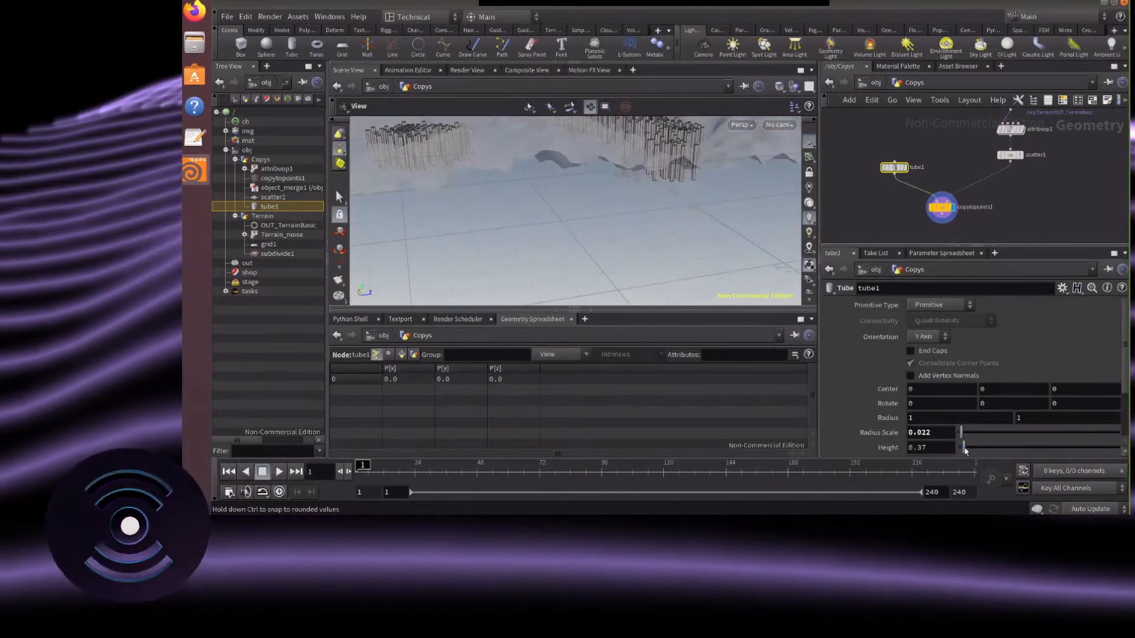
pyautogui.moveTo(629, 207); pyautogui.dragTo(602, 182)
pyautogui.scroll(5, 664, 182)
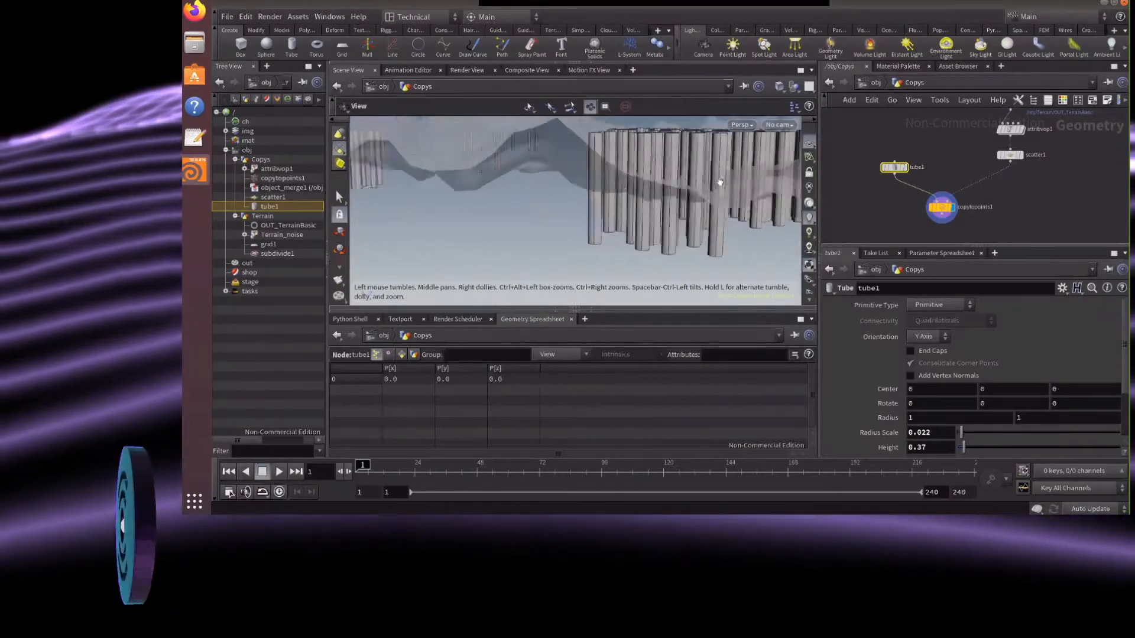
pyautogui.moveTo(719, 182); pyautogui.dragTo(729, 215)
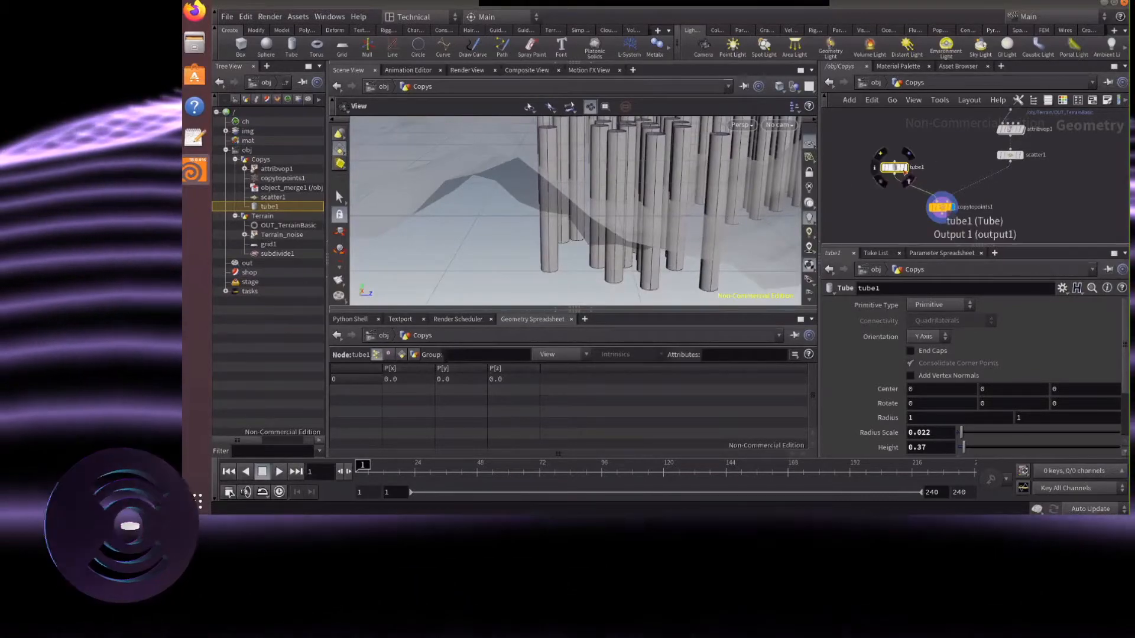
pyautogui.moveTo(893, 168)
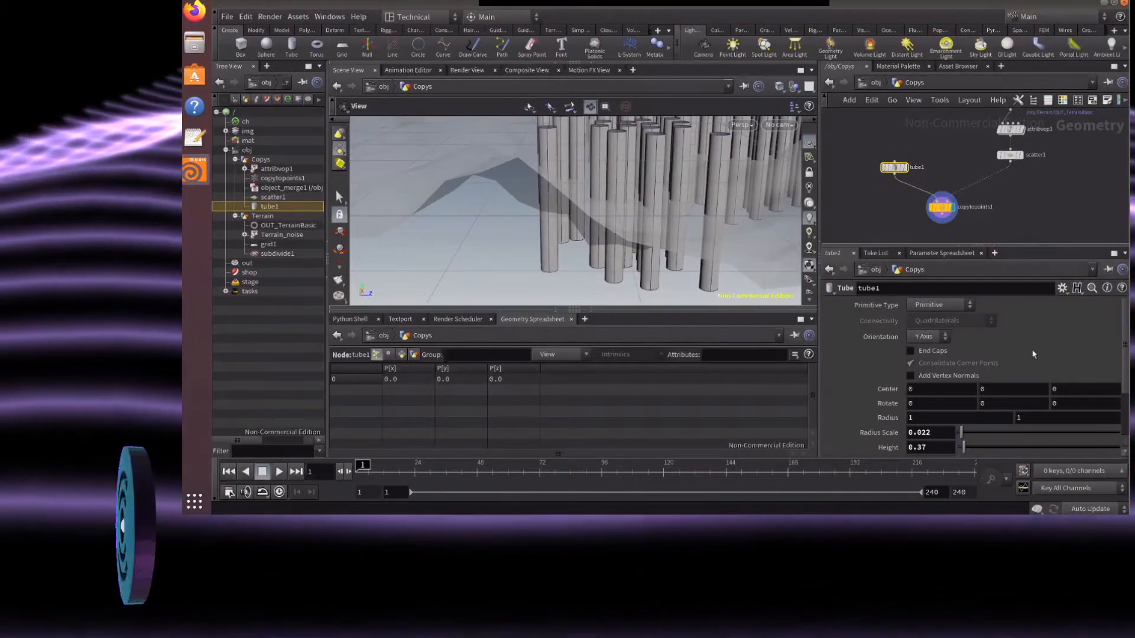
pyautogui.moveTo(722, 201); pyautogui.dragTo(721, 217)
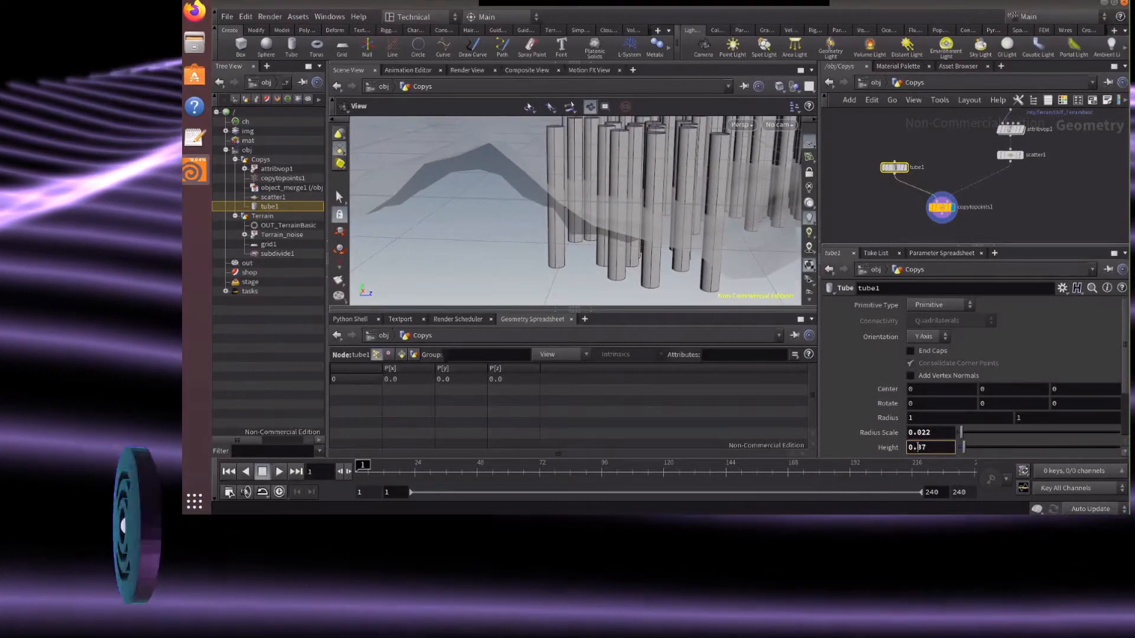
# Reference the tube's Height in its Center Y and multiply it by half, giving the expression ch("height")*0.5
pyautogui.rightClick(919, 448)
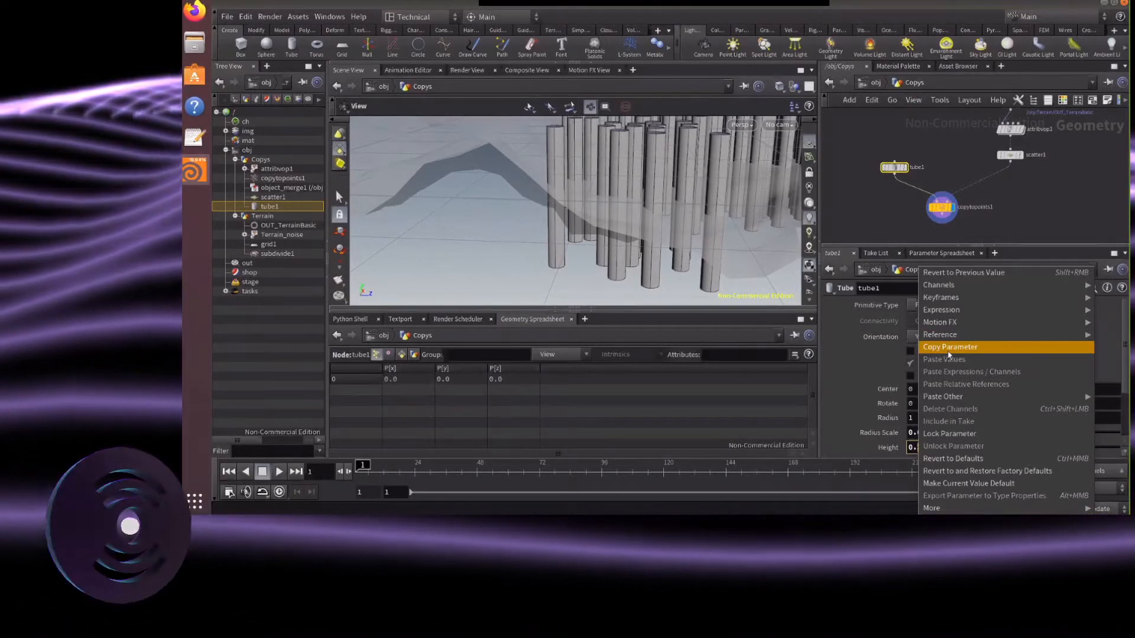
pyautogui.click(948, 351)
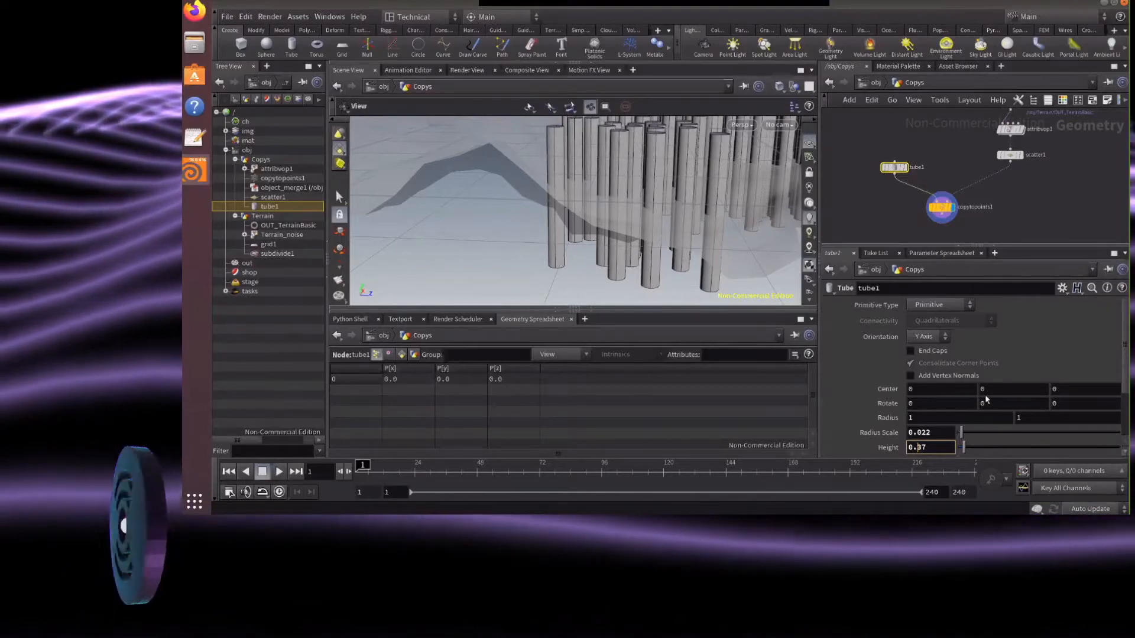
pyautogui.click(997, 388)
pyautogui.doubleClick(998, 389)
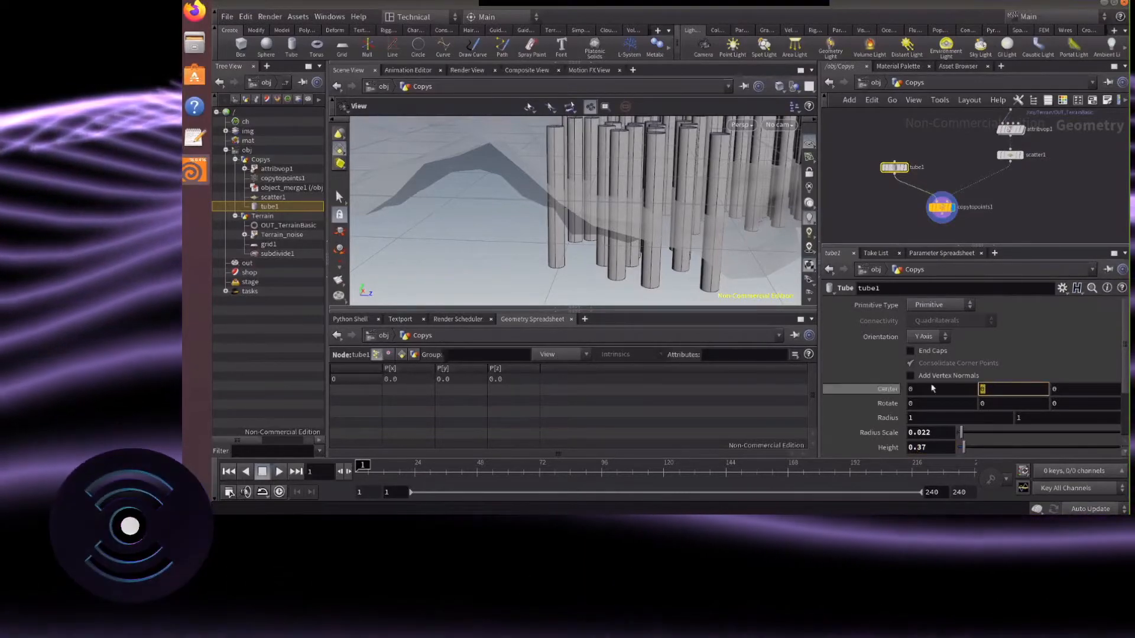
pyautogui.rightClick(999, 391)
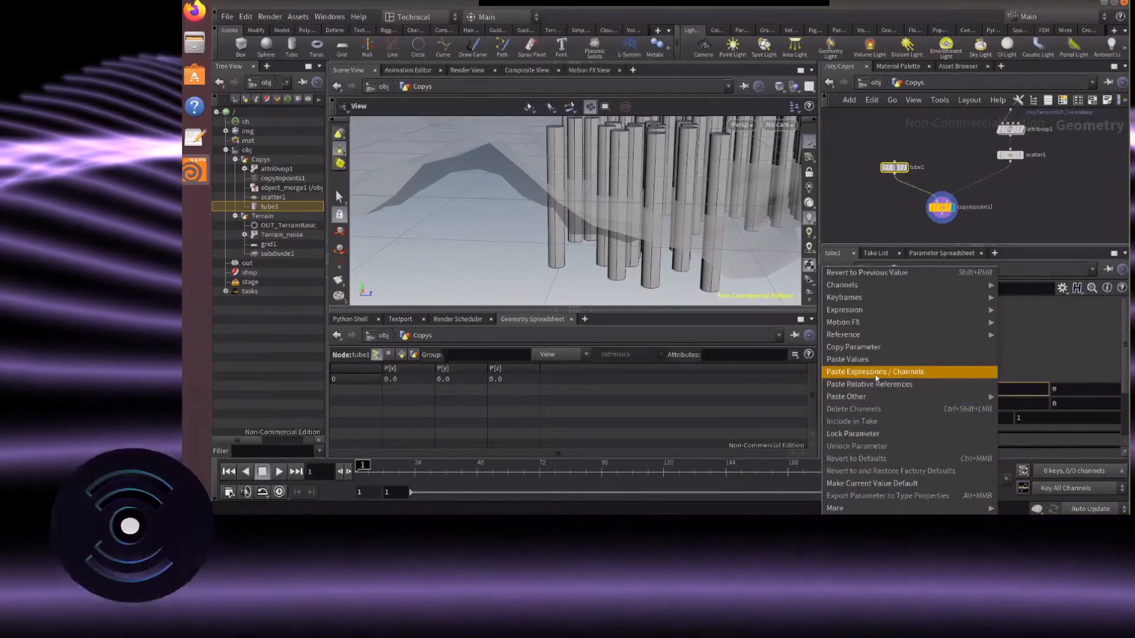
pyautogui.click(878, 384)
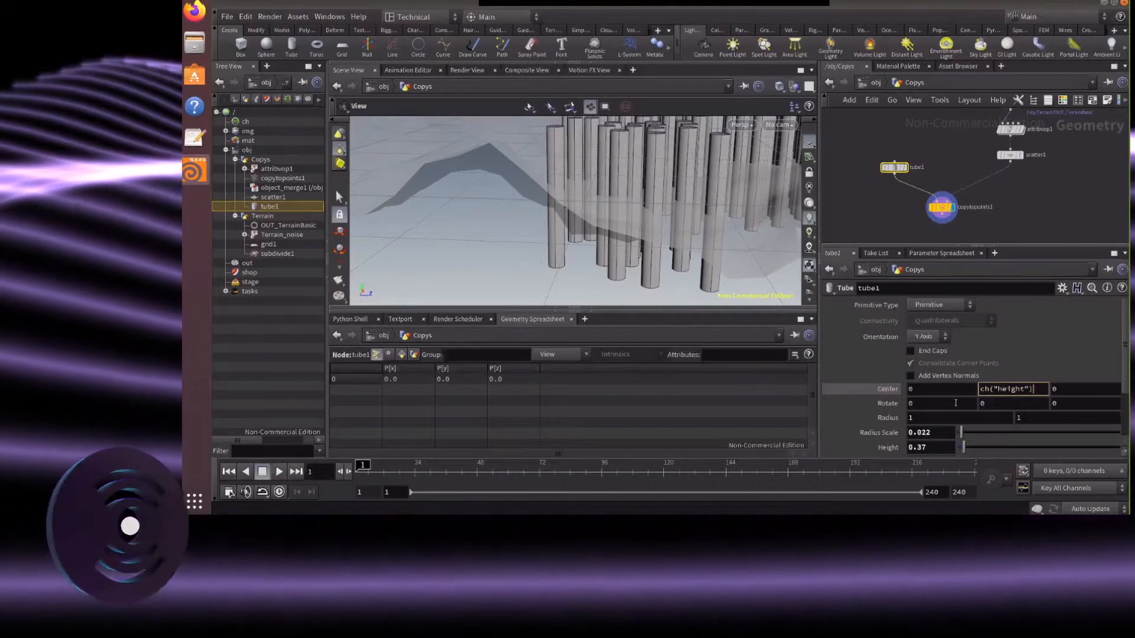
pyautogui.write('*')
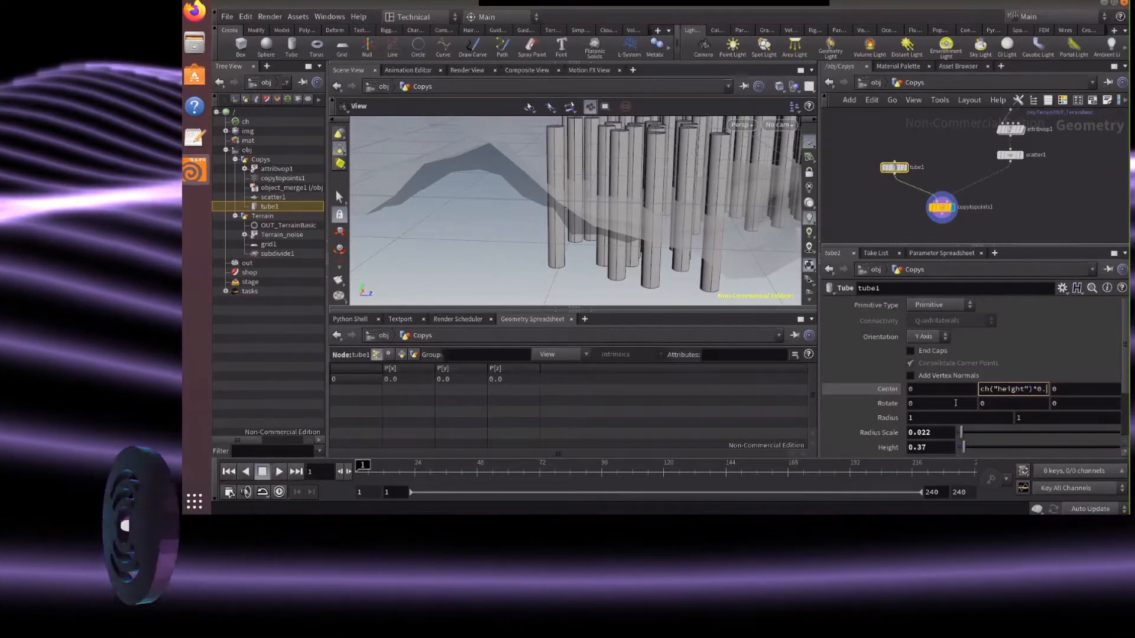
pyautogui.write('0.5')
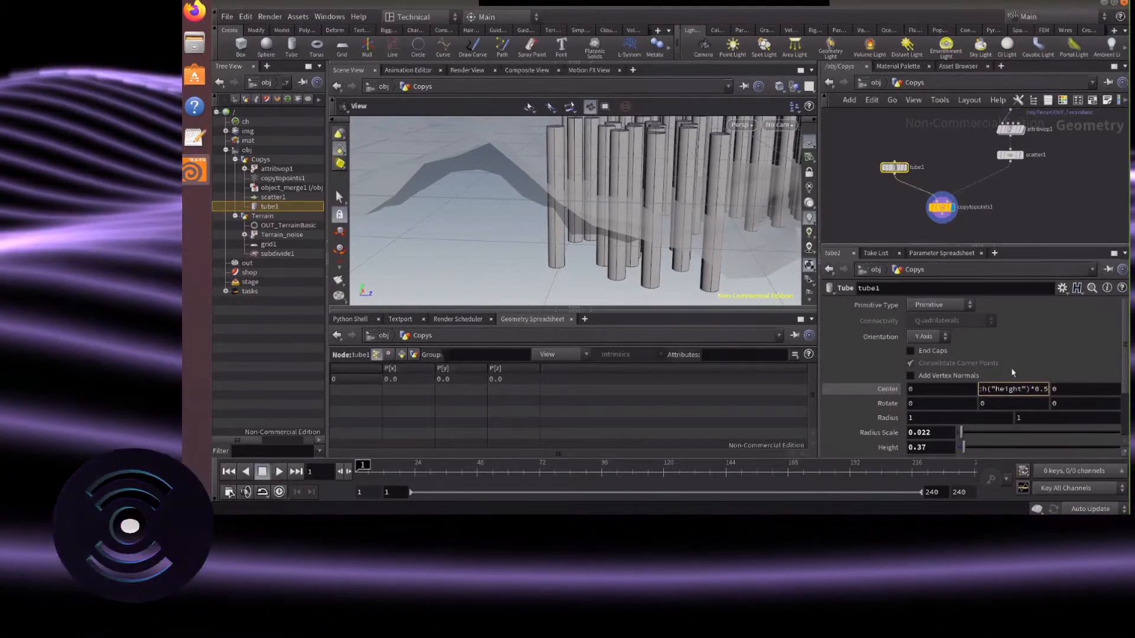
pyautogui.press('Return')
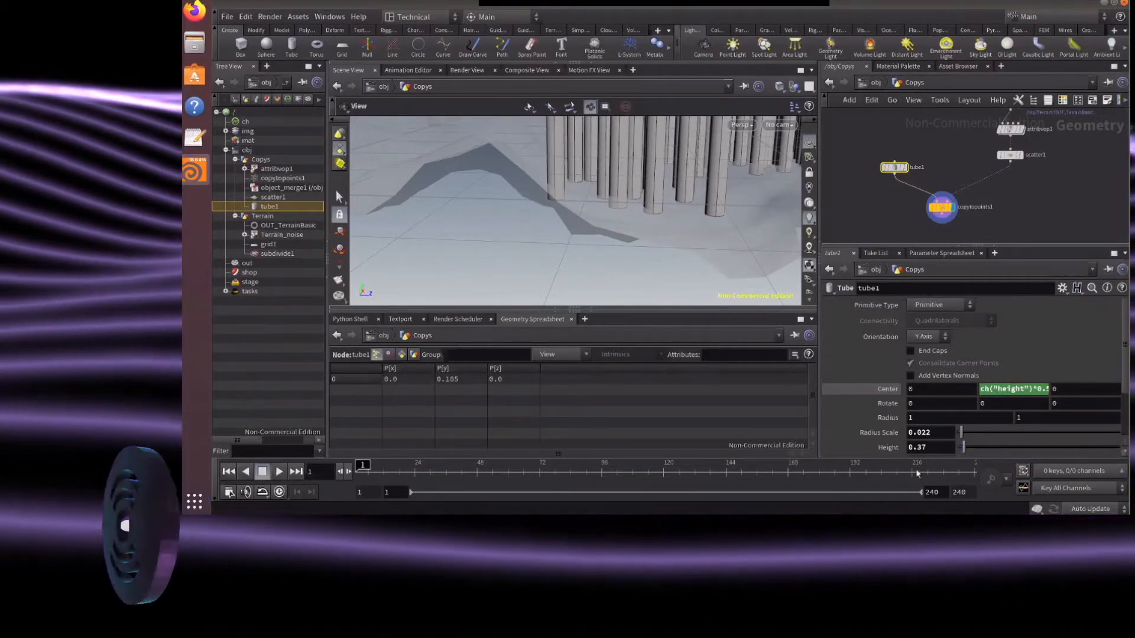
pyautogui.moveTo(980, 389); pyautogui.dragTo(1033, 388)
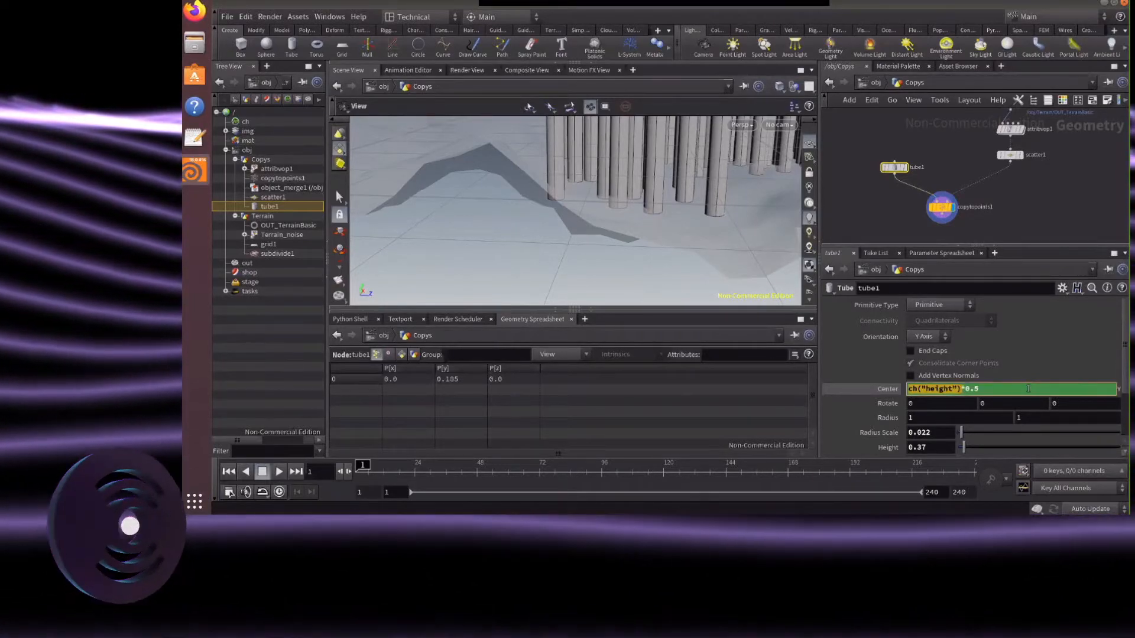
pyautogui.click(1002, 387)
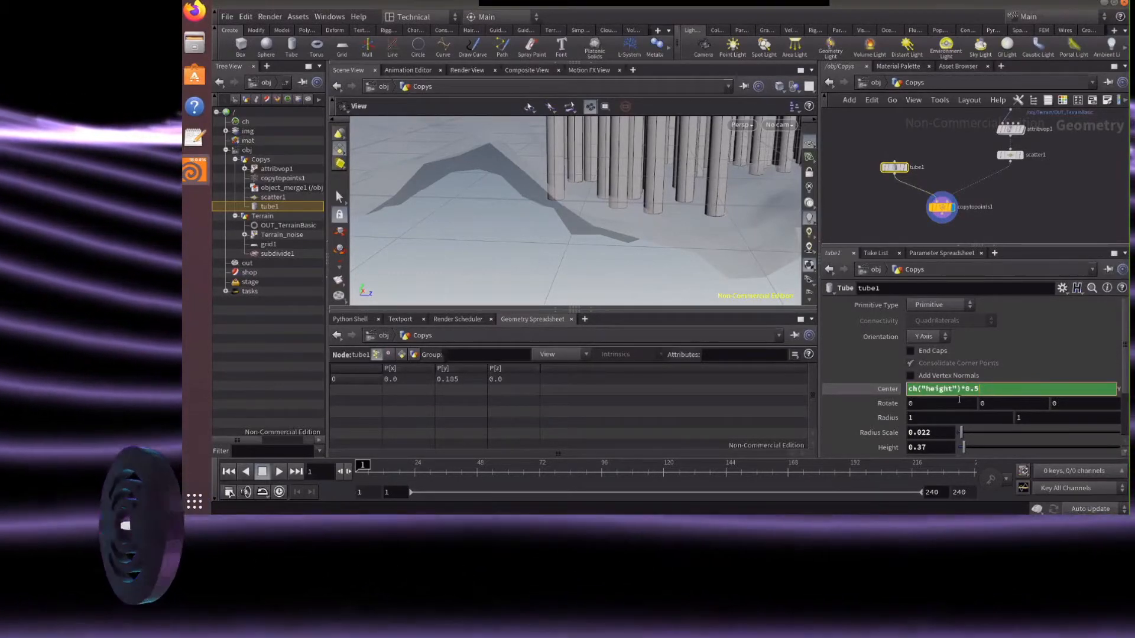
# Set the tube's Height to 0.25 and check the shortened copies on the terrain
pyautogui.moveTo(745, 241); pyautogui.dragTo(688, 263)
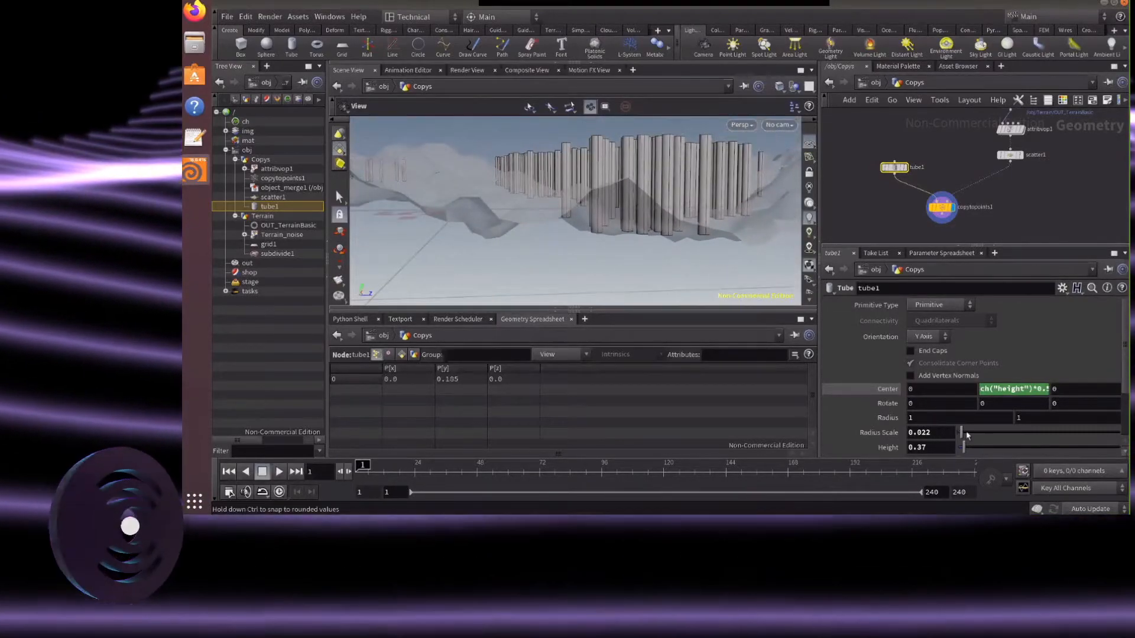
pyautogui.moveTo(963, 447)
pyautogui.mouseDown()
pyautogui.moveTo(981, 451)
pyautogui.moveTo(961, 454)
pyautogui.moveTo(972, 460)
pyautogui.moveTo(963, 465)
pyautogui.mouseUp()
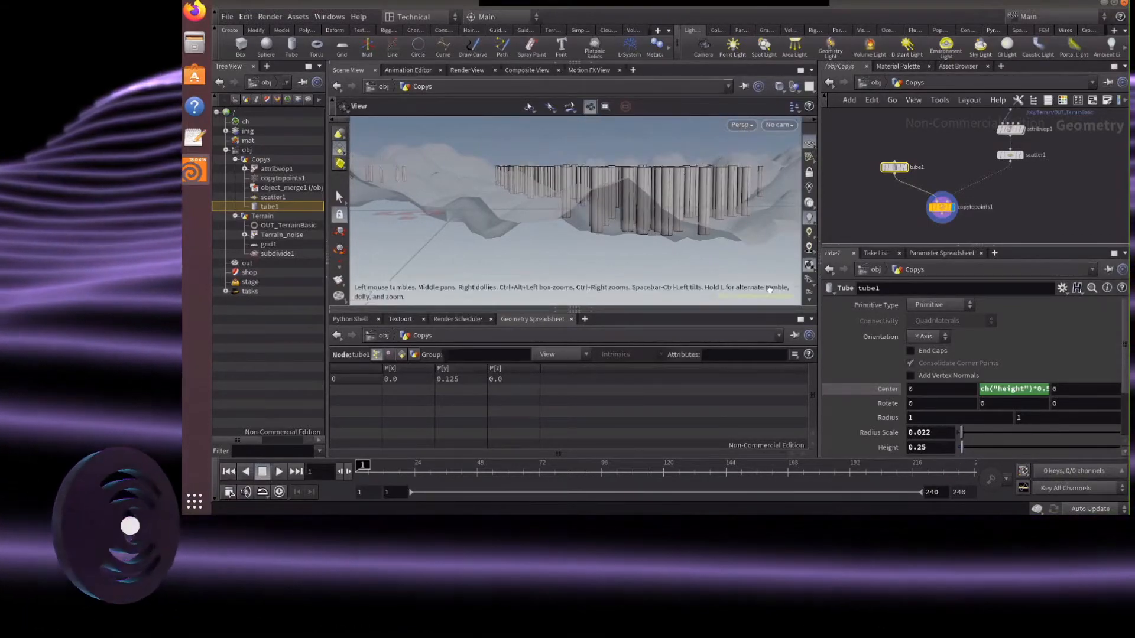
pyautogui.moveTo(780, 199); pyautogui.dragTo(753, 247)
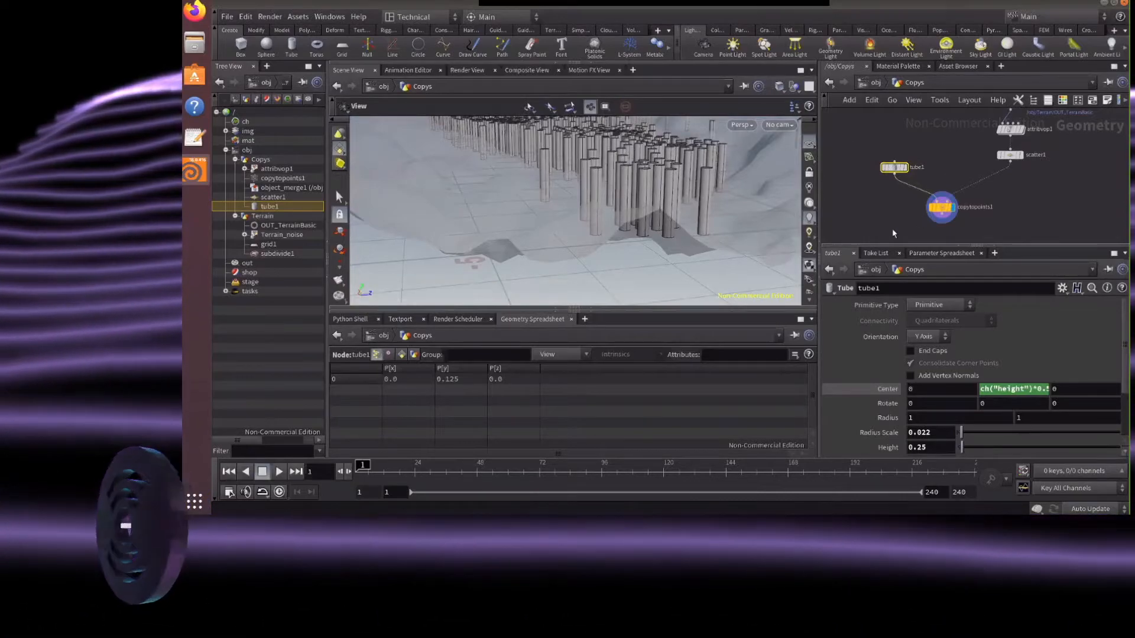
pyautogui.scroll(-2, 889, 229)
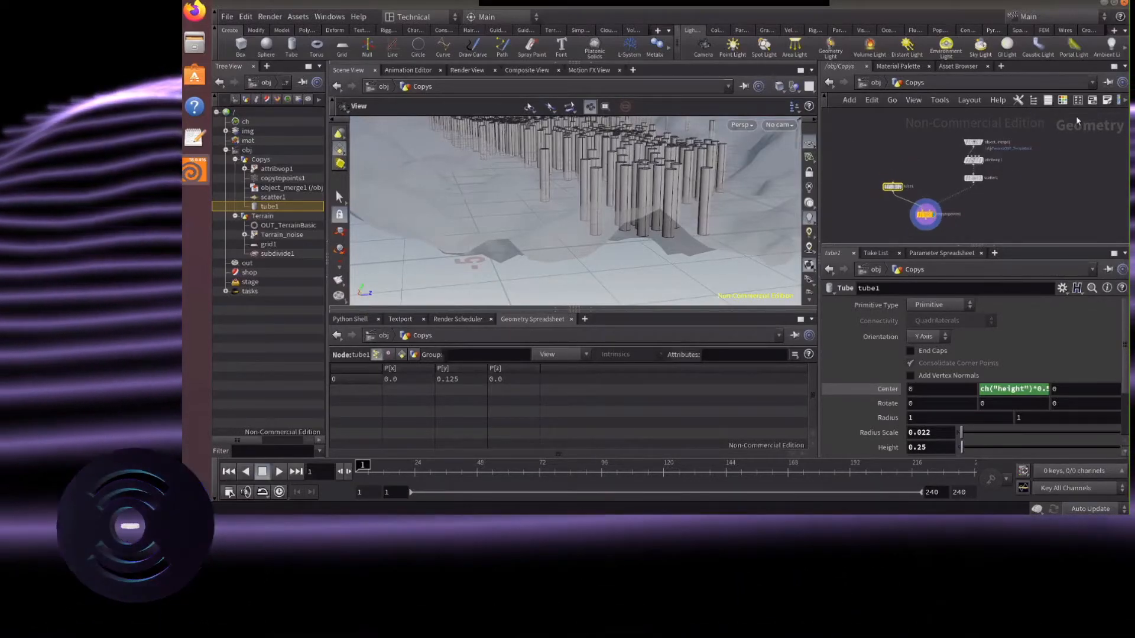
# Insert a Normal node between object_merge1 and attribvop1 in the Copys network
pyautogui.scroll(2, 993, 162)
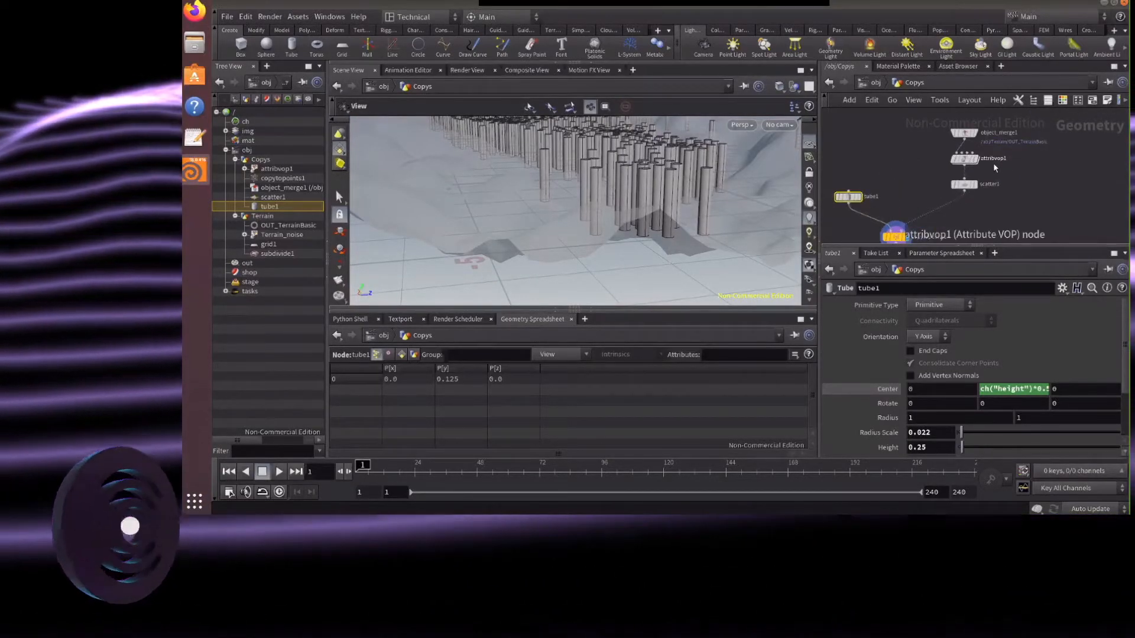
pyautogui.press('Tab')
pyautogui.write('norm')
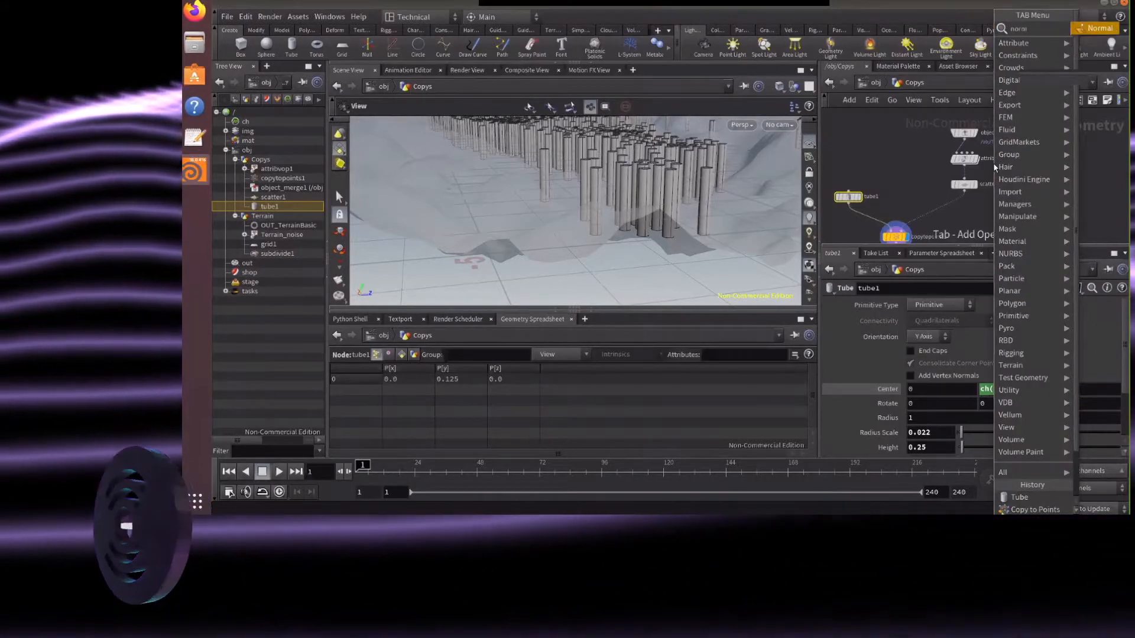
pyautogui.press('Return')
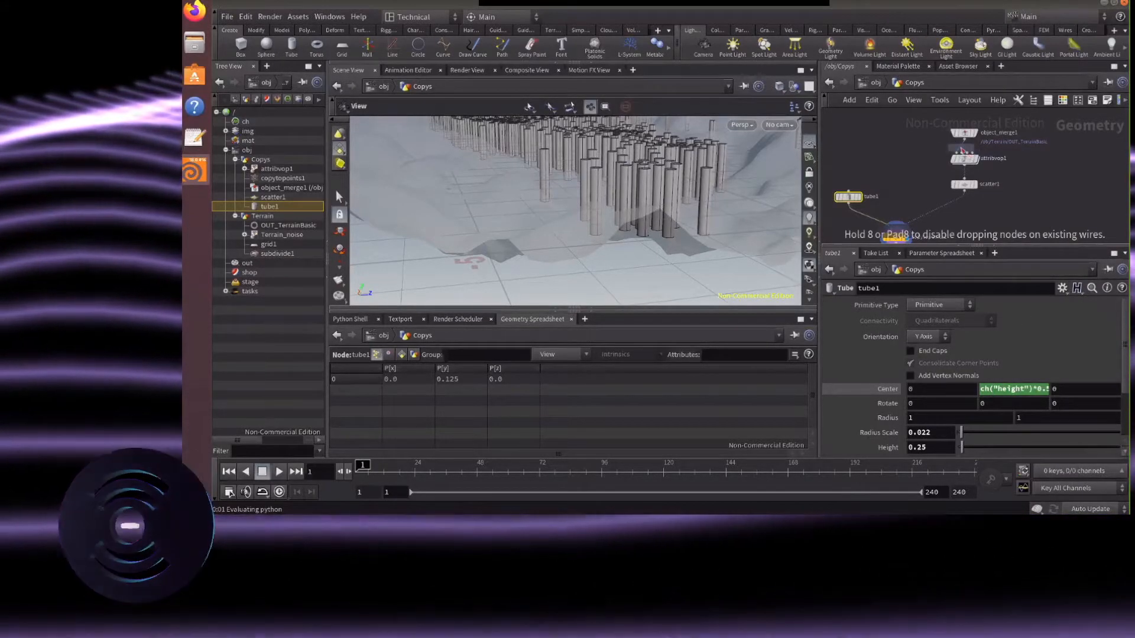
pyautogui.click(971, 153)
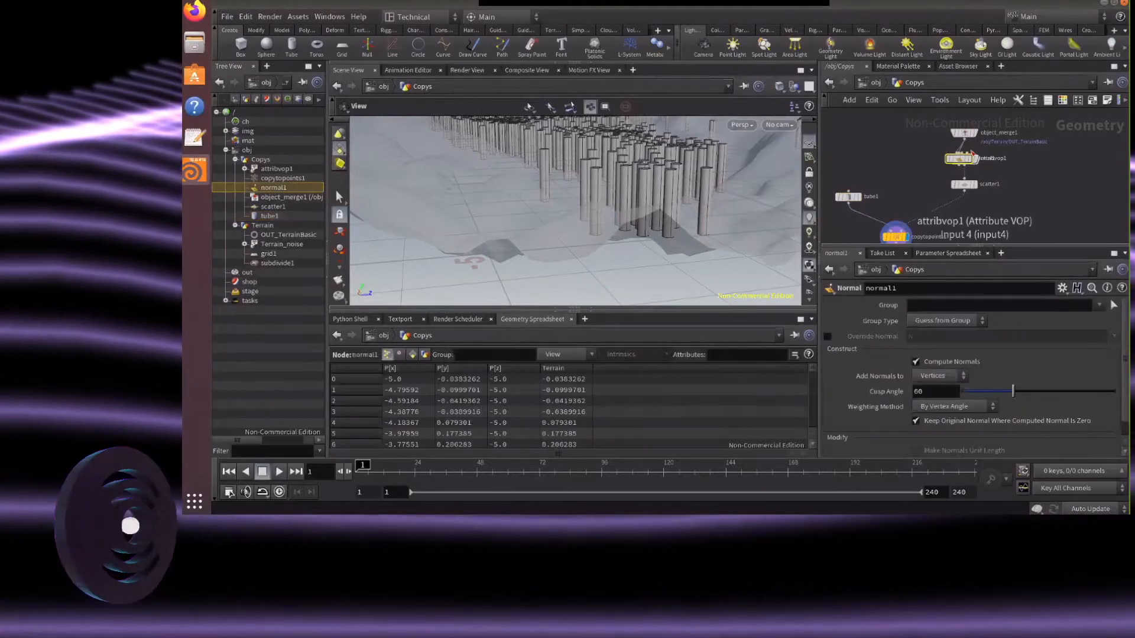
pyautogui.moveTo(971, 154); pyautogui.dragTo(965, 148)
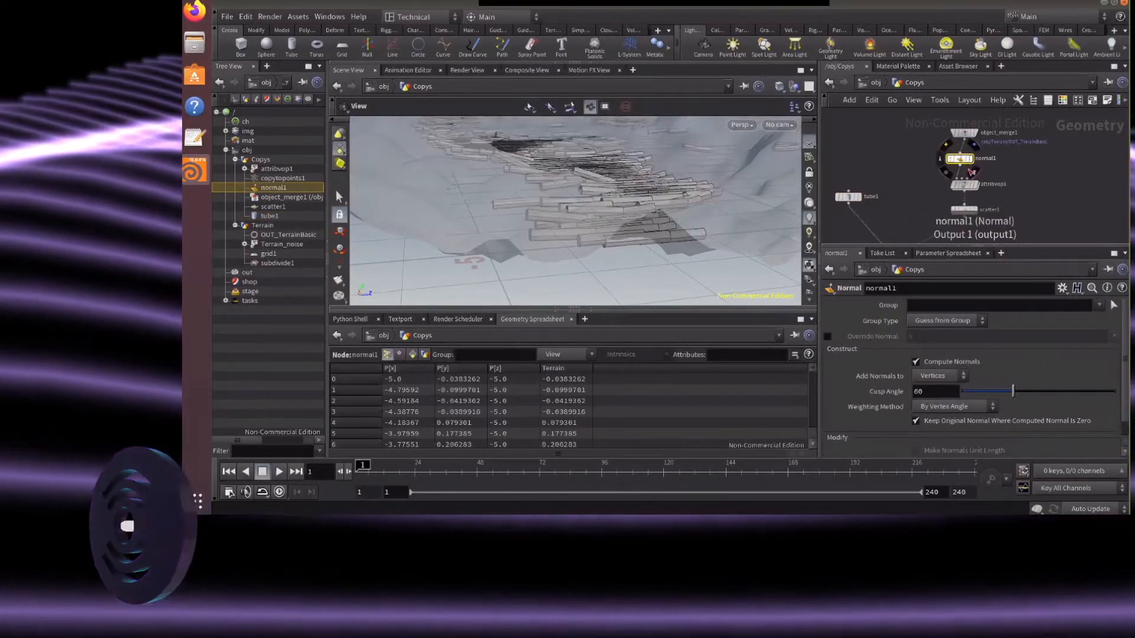
pyautogui.moveTo(960, 158); pyautogui.dragTo(964, 159)
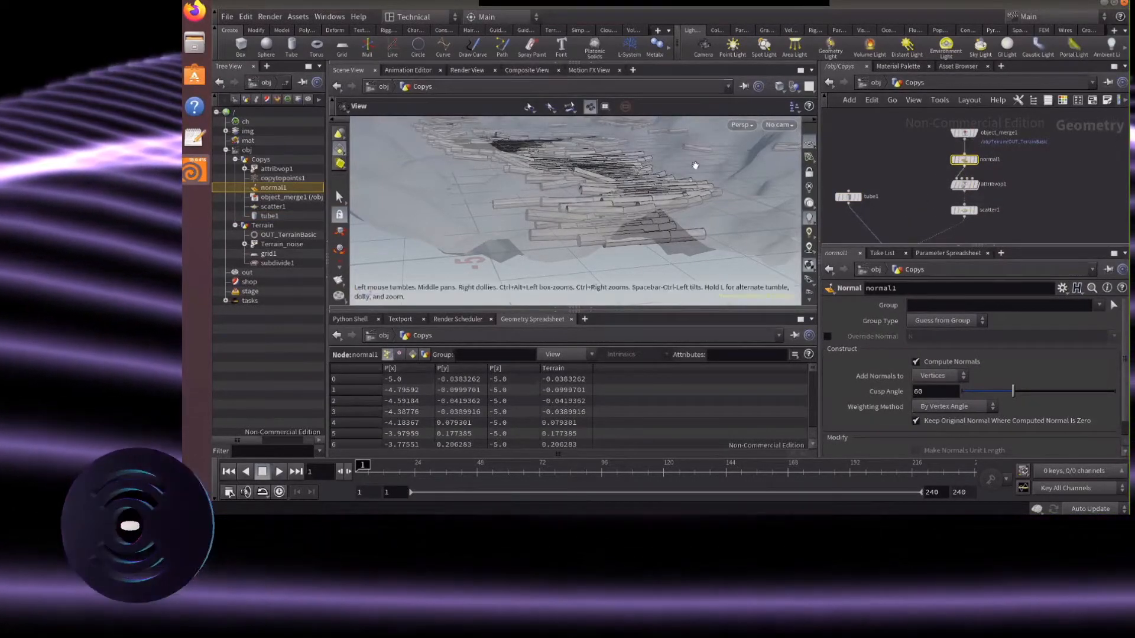
# Set tube1's Center Y to 0 and its Rotate X to 90, and inspect how the copies stand on the terrain
pyautogui.click(847, 196)
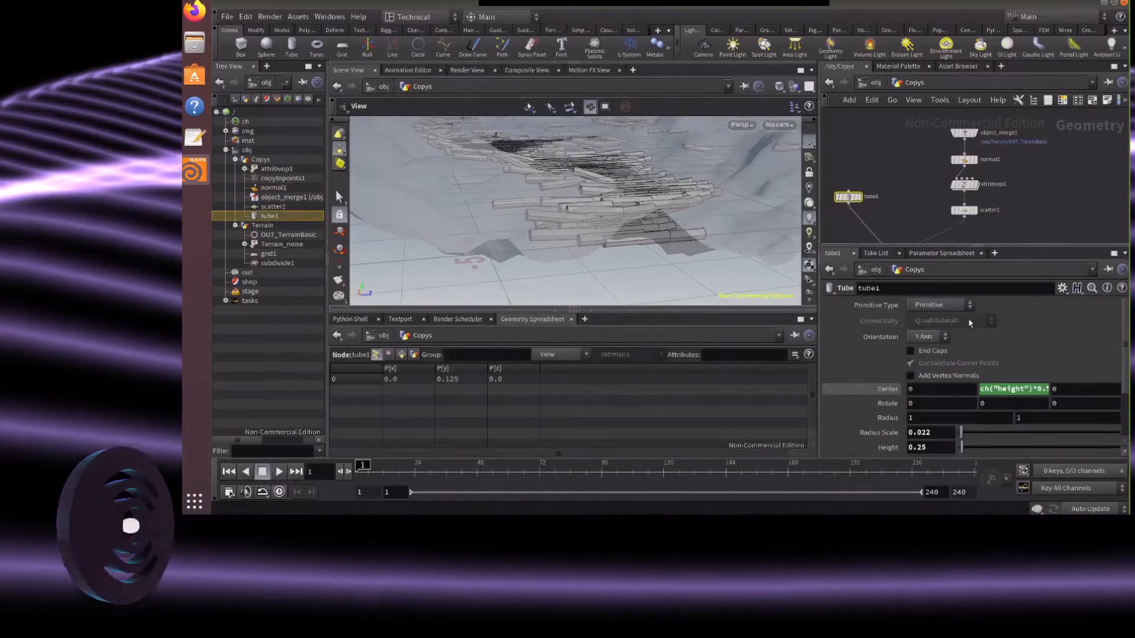
pyautogui.click(992, 390)
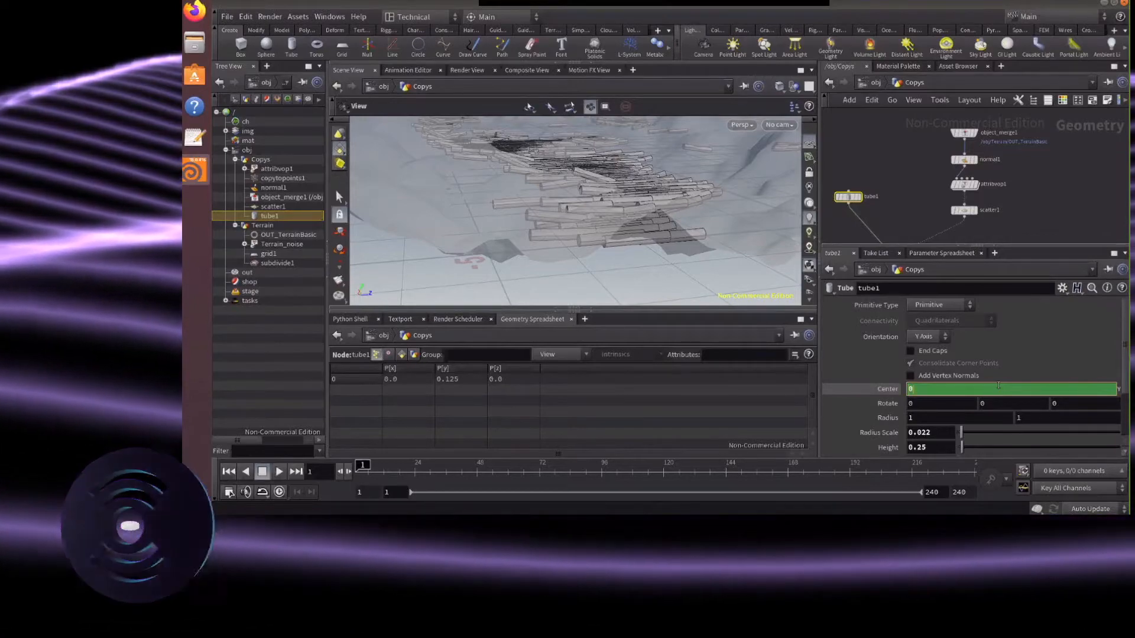
pyautogui.press('Return')
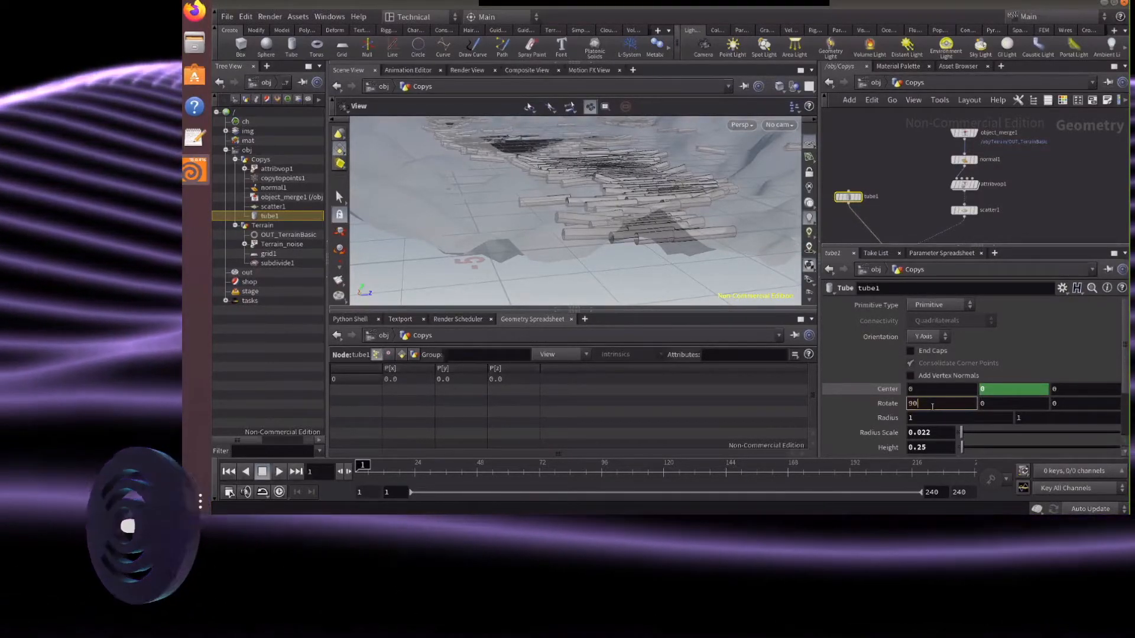
pyautogui.click(932, 406)
pyautogui.write('90')
pyautogui.press('Return')
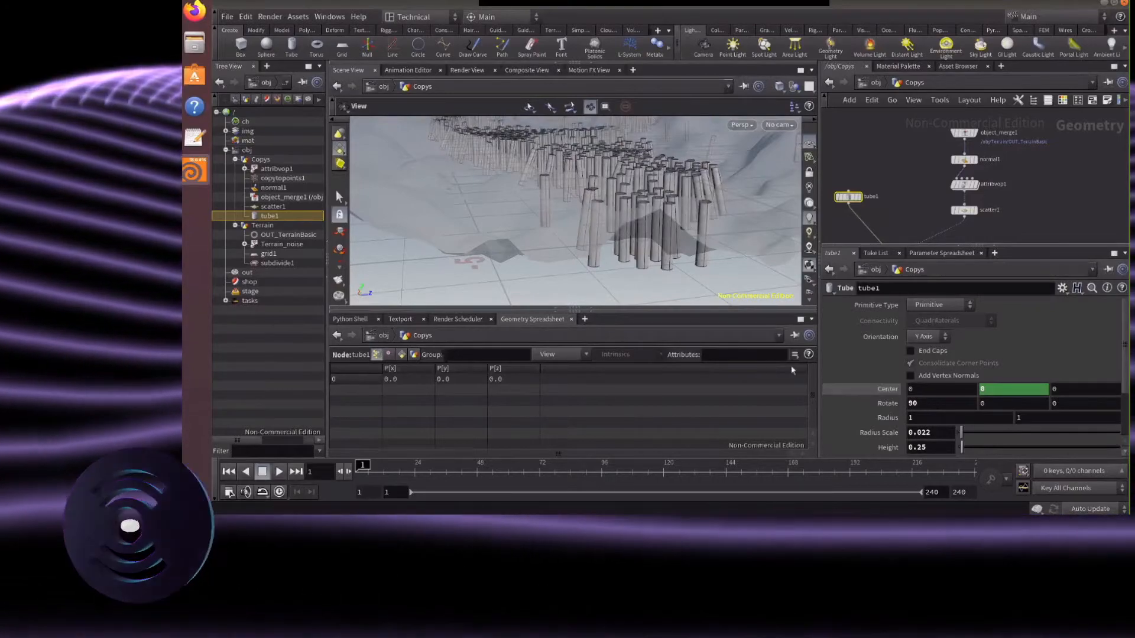
pyautogui.moveTo(750, 172); pyautogui.dragTo(667, 209)
pyautogui.moveTo(568, 209)
pyautogui.mouseDown()
pyautogui.moveTo(550, 204)
pyautogui.moveTo(565, 195)
pyautogui.mouseUp()
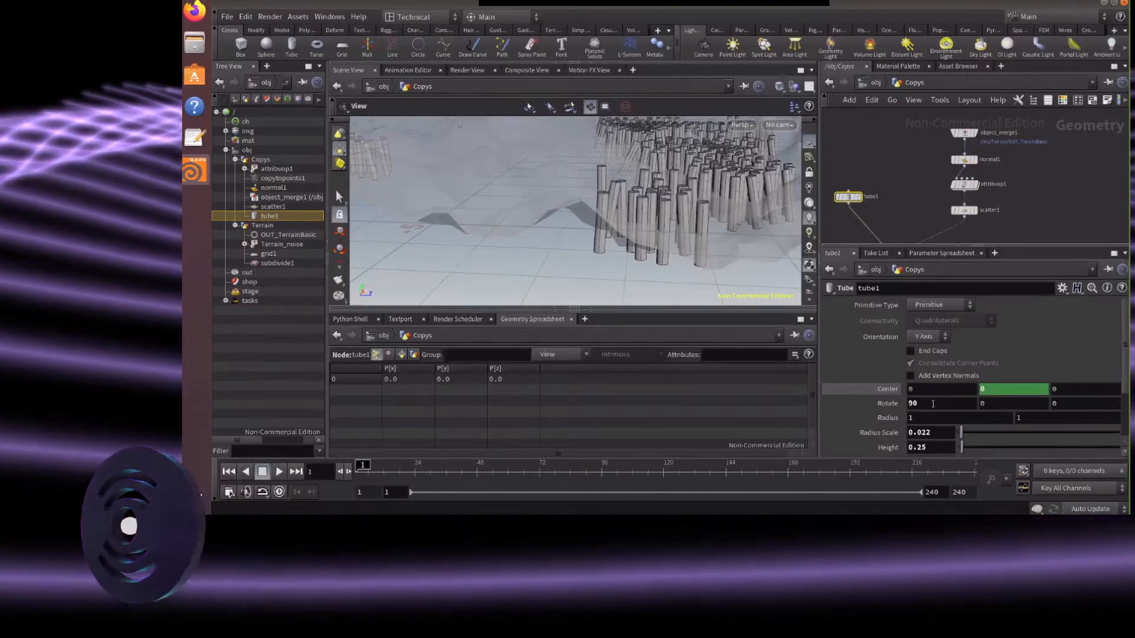
# Enter the expression ch("height")*0.5 for tube1's Center Z and inspect the copies on the ground
pyautogui.click(1076, 389)
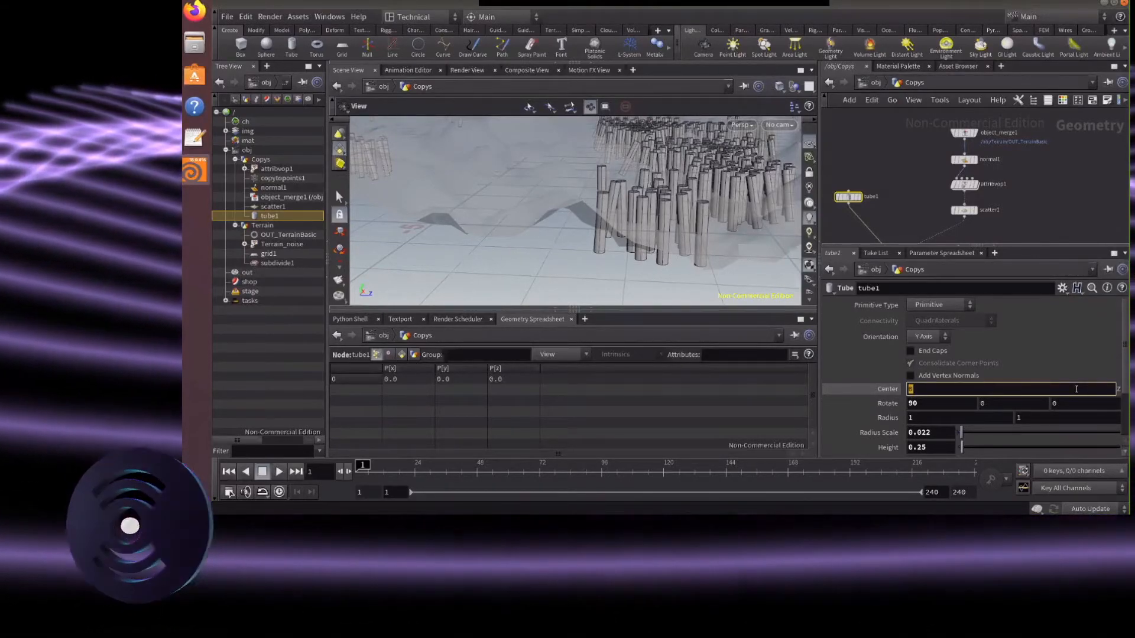
pyautogui.write('ch("height")*0.5')
pyautogui.press('Return')
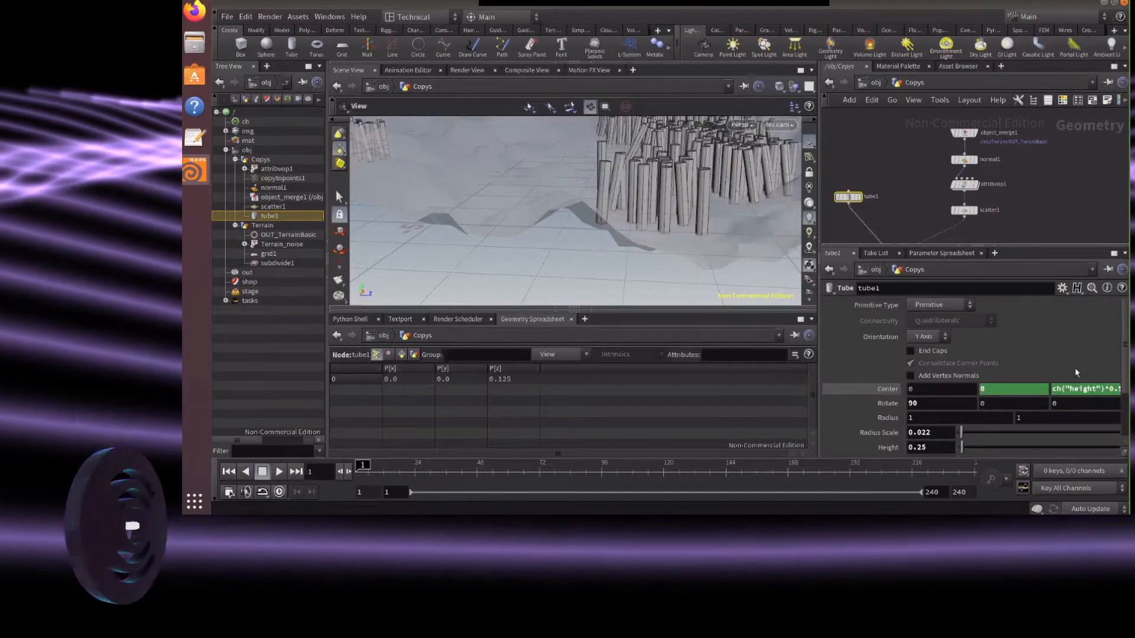
pyautogui.scroll(5, 721, 238)
pyautogui.moveTo(721, 239); pyautogui.dragTo(751, 211)
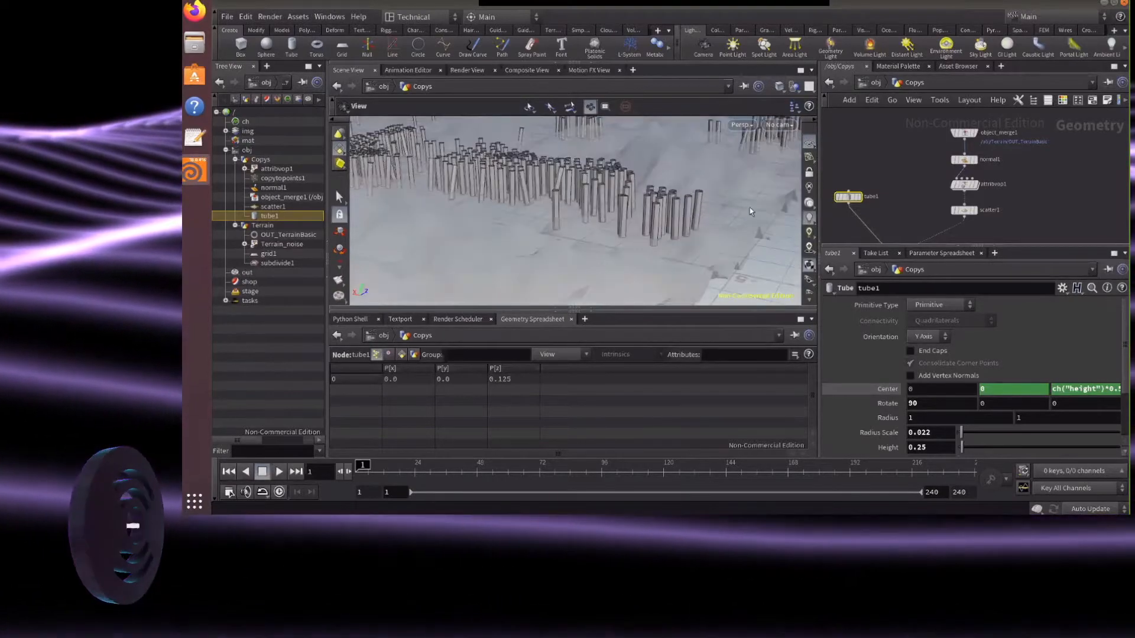
# Open the Terrain object's network and add a Sphere node beside grid1
pyautogui.click(875, 84)
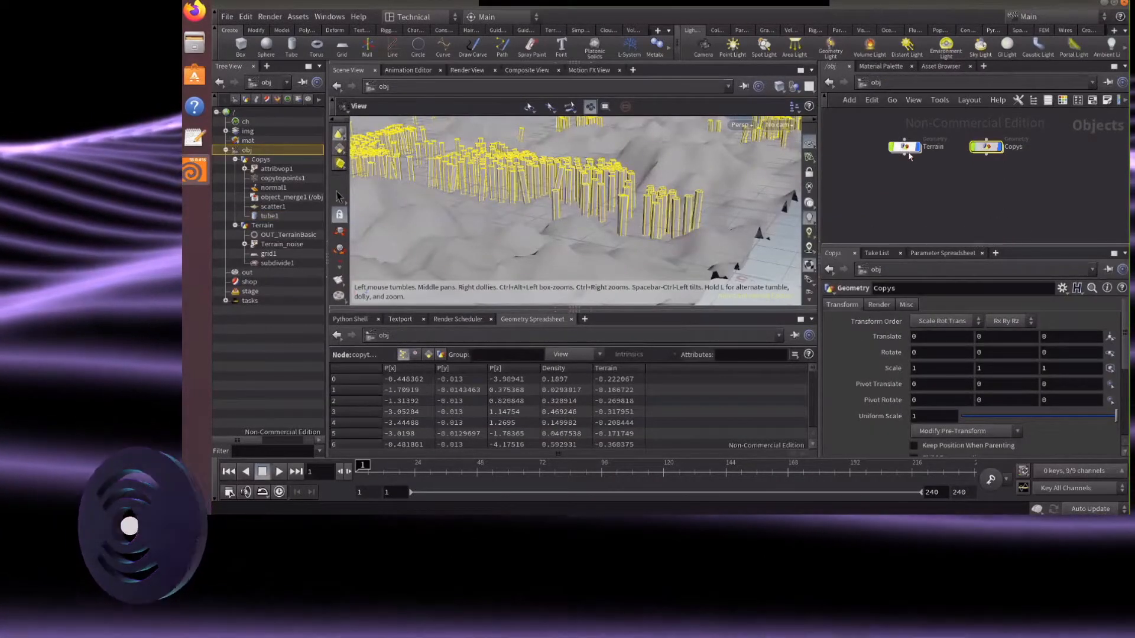
pyautogui.doubleClick(906, 148)
pyautogui.moveTo(930, 153); pyautogui.dragTo(898, 155)
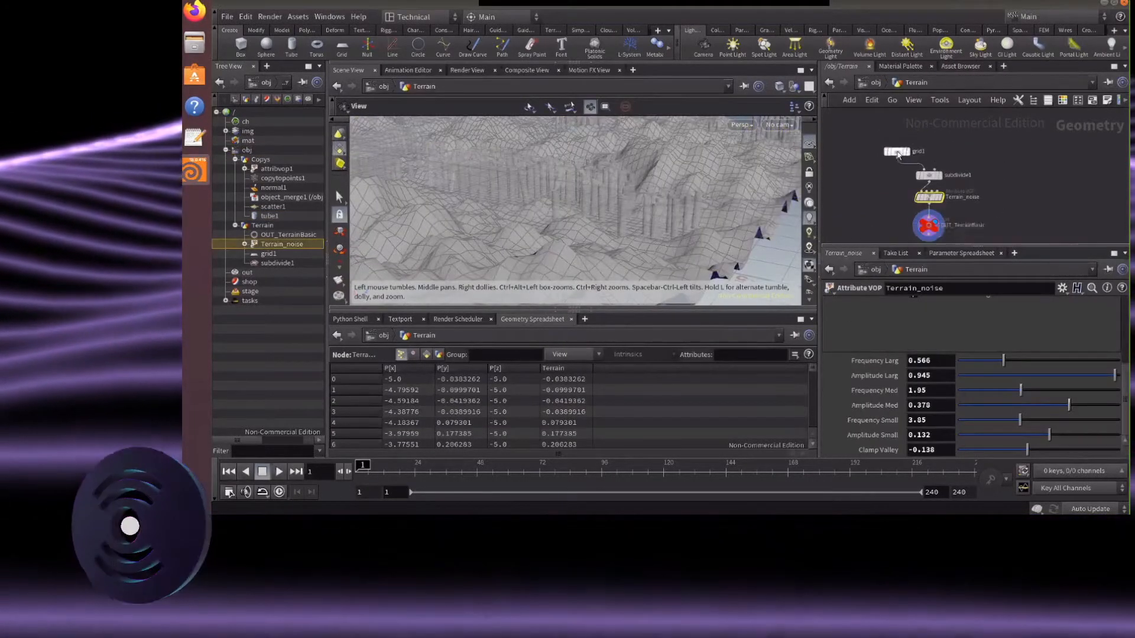
pyautogui.press('Tab')
pyautogui.write('sph')
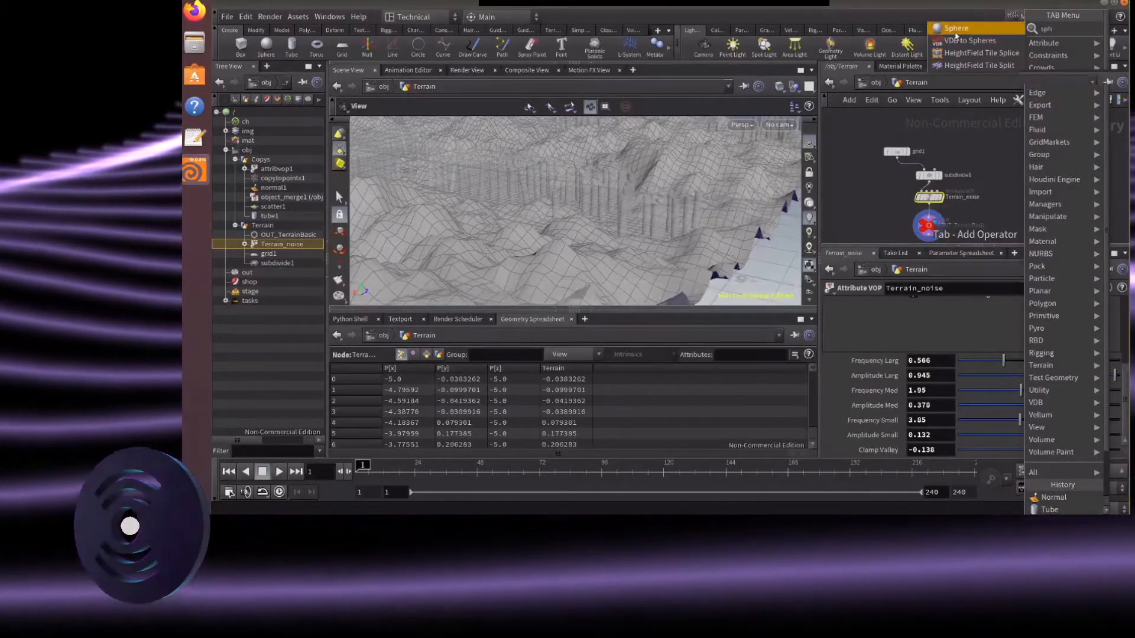
pyautogui.click(958, 28)
pyautogui.click(958, 150)
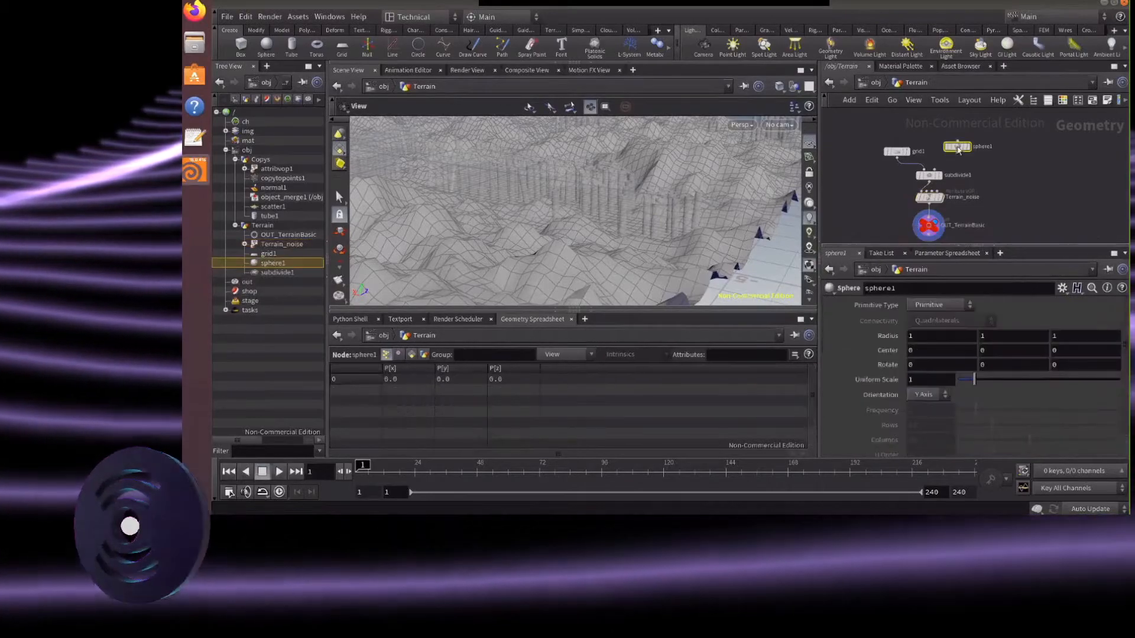
# Set sphere1's Primitive Type to Polygon and its Frequency to 10
pyautogui.click(939, 304)
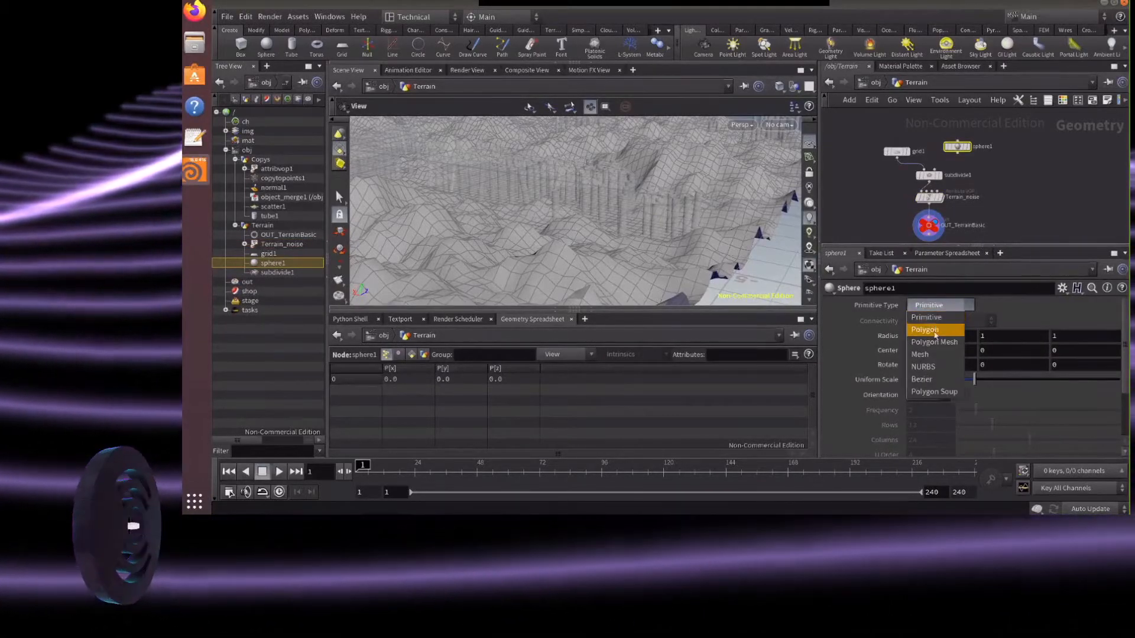
pyautogui.click(937, 319)
pyautogui.moveTo(992, 415); pyautogui.dragTo(1119, 411)
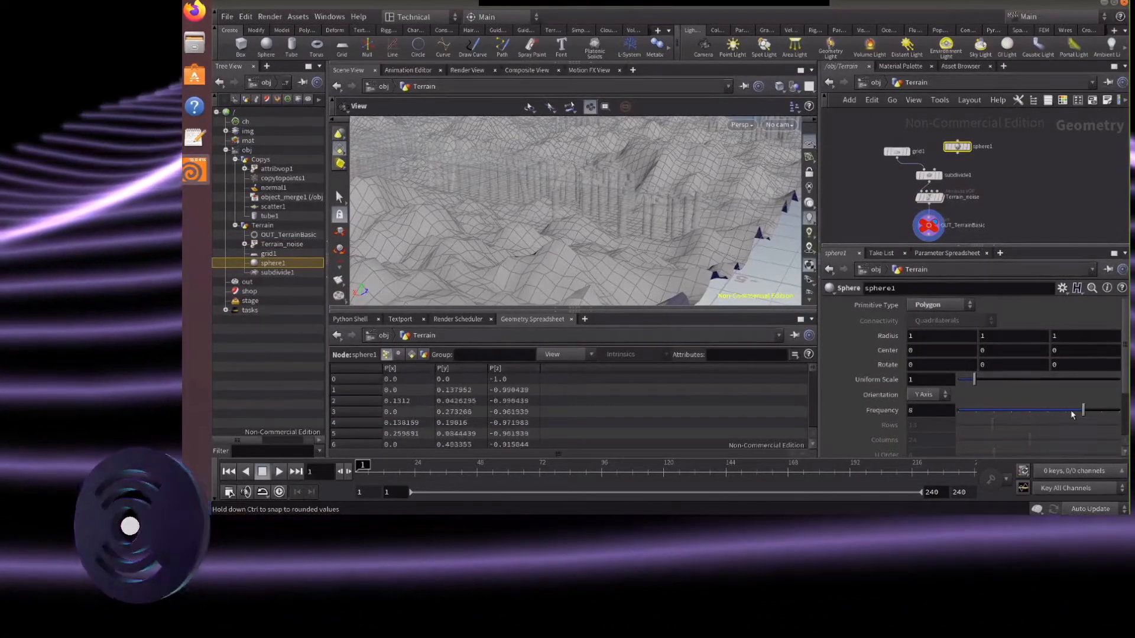
# Wire sphere1 into subdivide1 in place of grid1 and inspect the terrain noise on the sphere
pyautogui.moveTo(958, 157); pyautogui.dragTo(929, 171)
pyautogui.moveTo(610, 208); pyautogui.dragTo(703, 186)
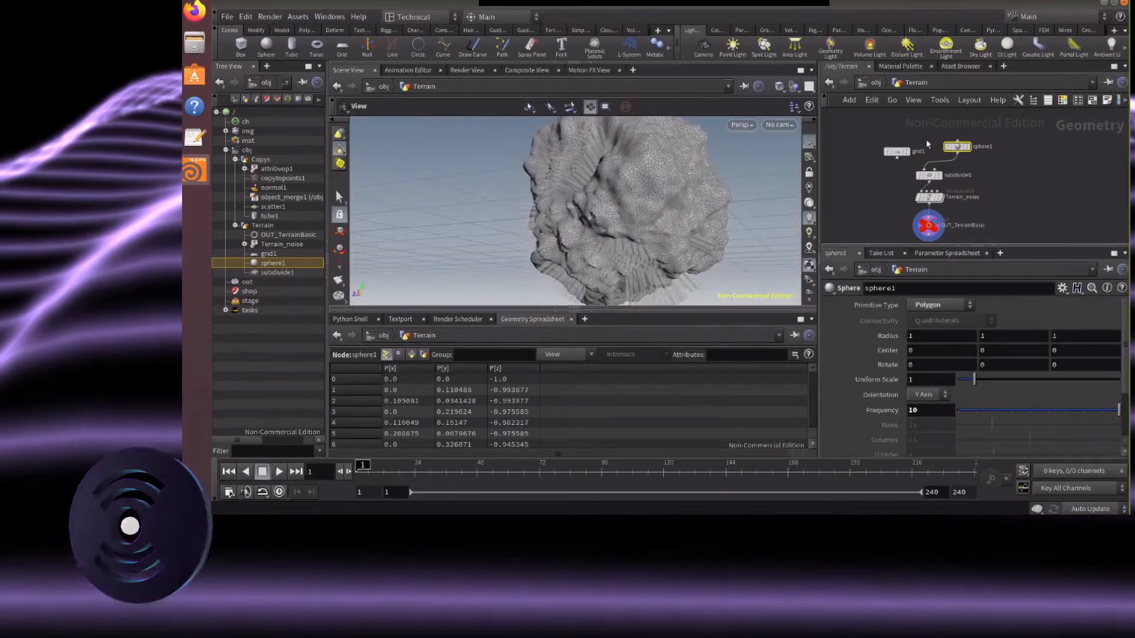
# Reconnect grid1 to subdivide1's input and look over the terrain from above
pyautogui.click(896, 157)
pyautogui.click(926, 171)
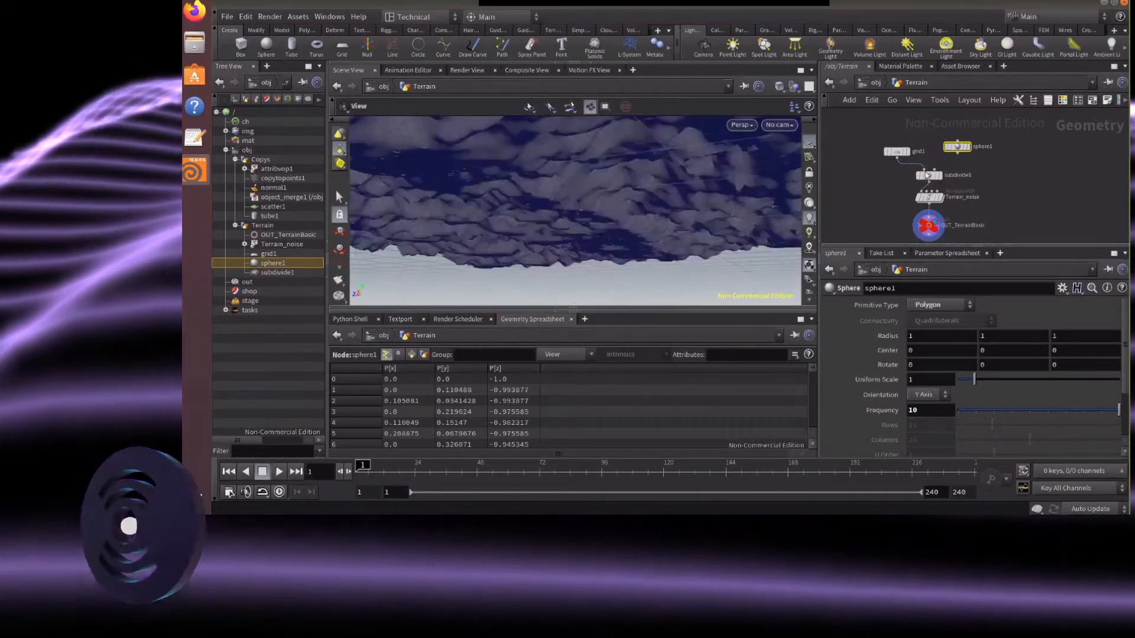
pyautogui.moveTo(703, 196); pyautogui.dragTo(727, 240)
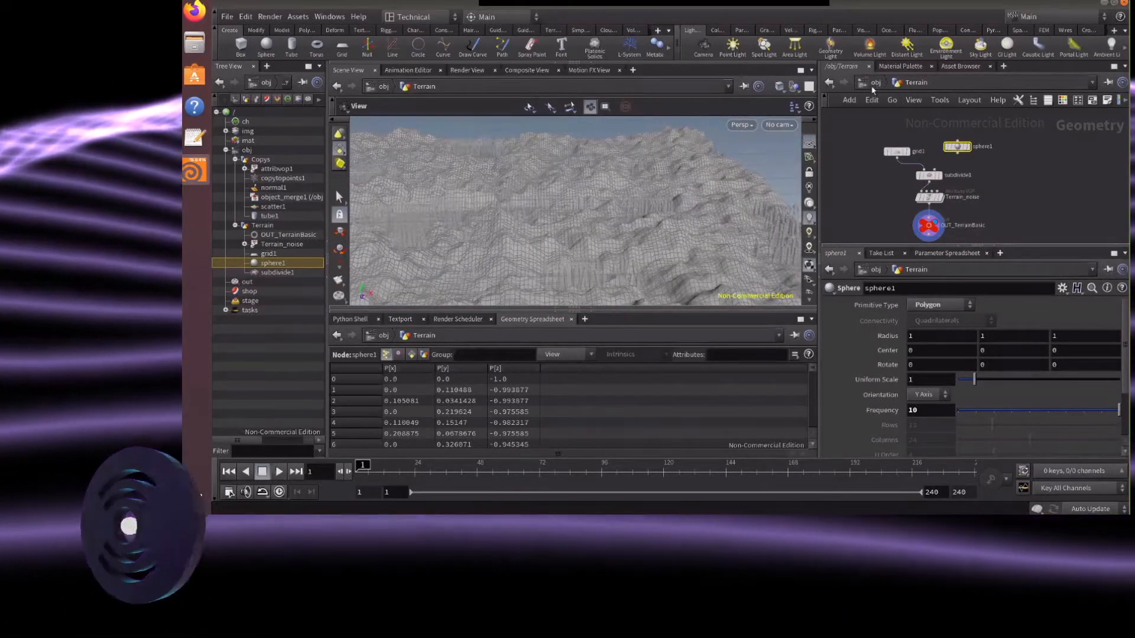
pyautogui.moveTo(635, 276); pyautogui.dragTo(724, 222)
# Set the terrain noise node's Clamp Valley to -0.071 and check the tubes against the terrain at object level
pyautogui.click(874, 86)
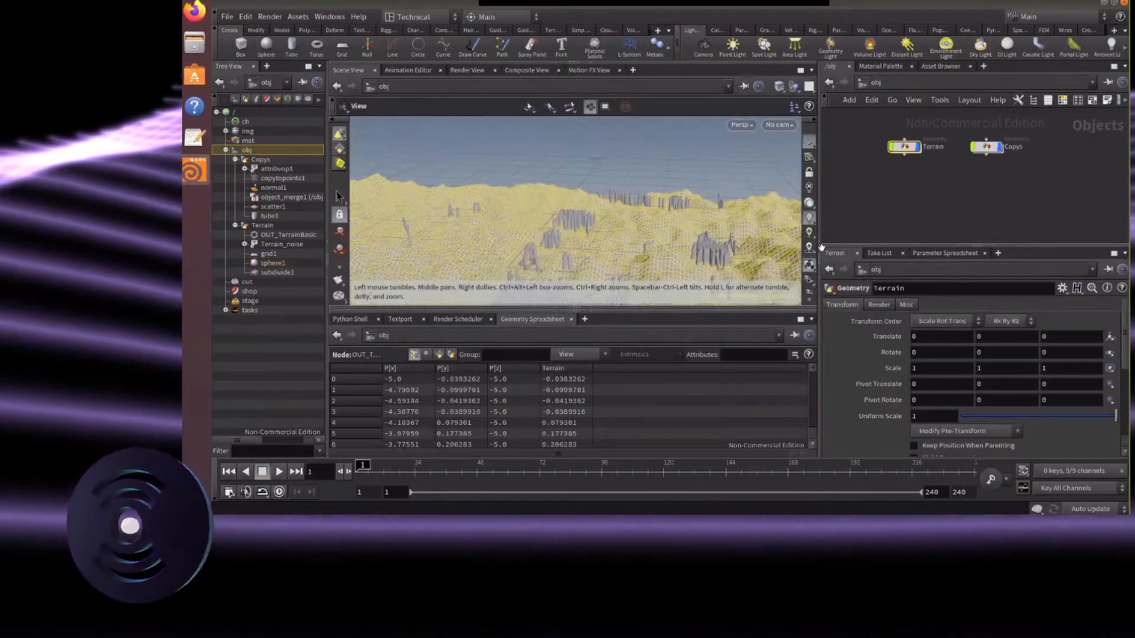
pyautogui.moveTo(628, 261)
pyautogui.mouseDown()
pyautogui.moveTo(644, 247)
pyautogui.moveTo(697, 247)
pyautogui.moveTo(618, 267)
pyautogui.mouseUp()
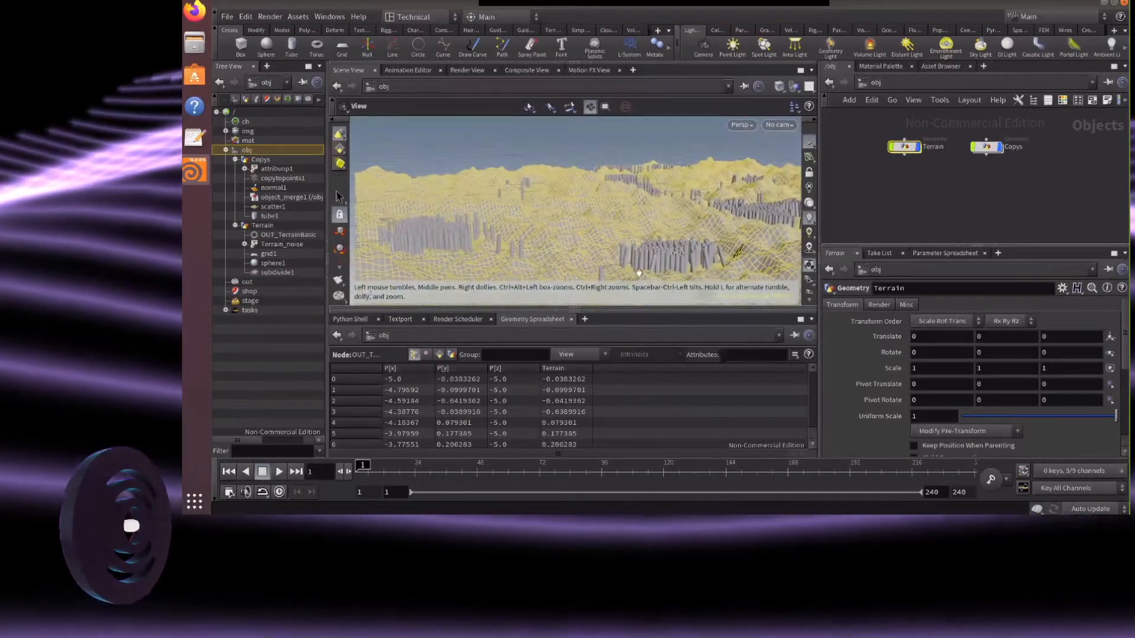
pyautogui.doubleClick(903, 147)
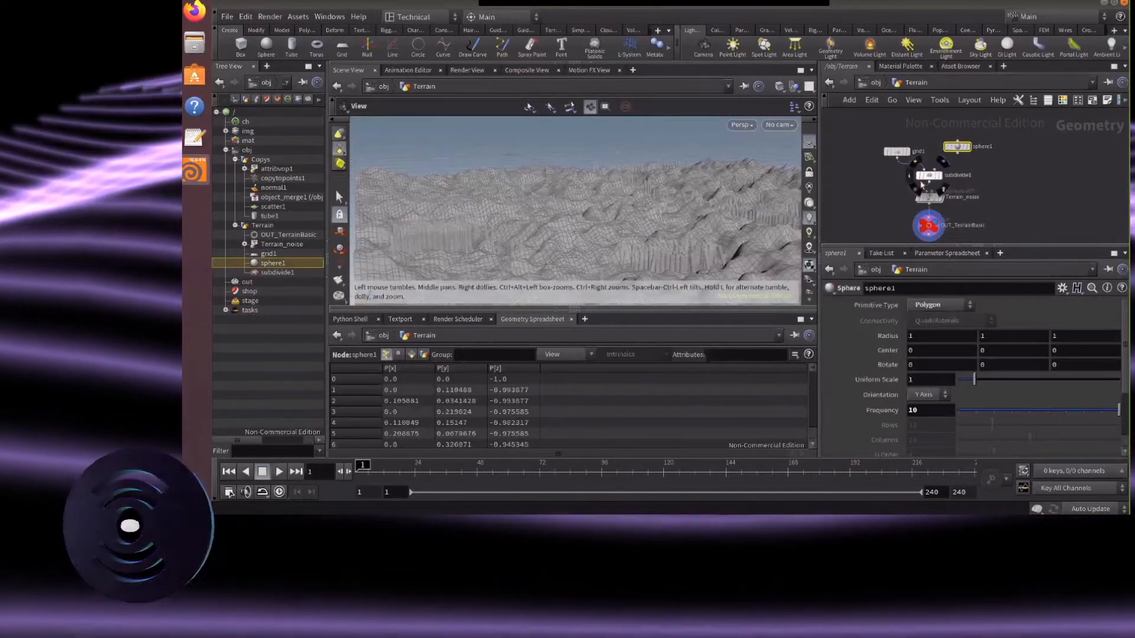
pyautogui.click(928, 197)
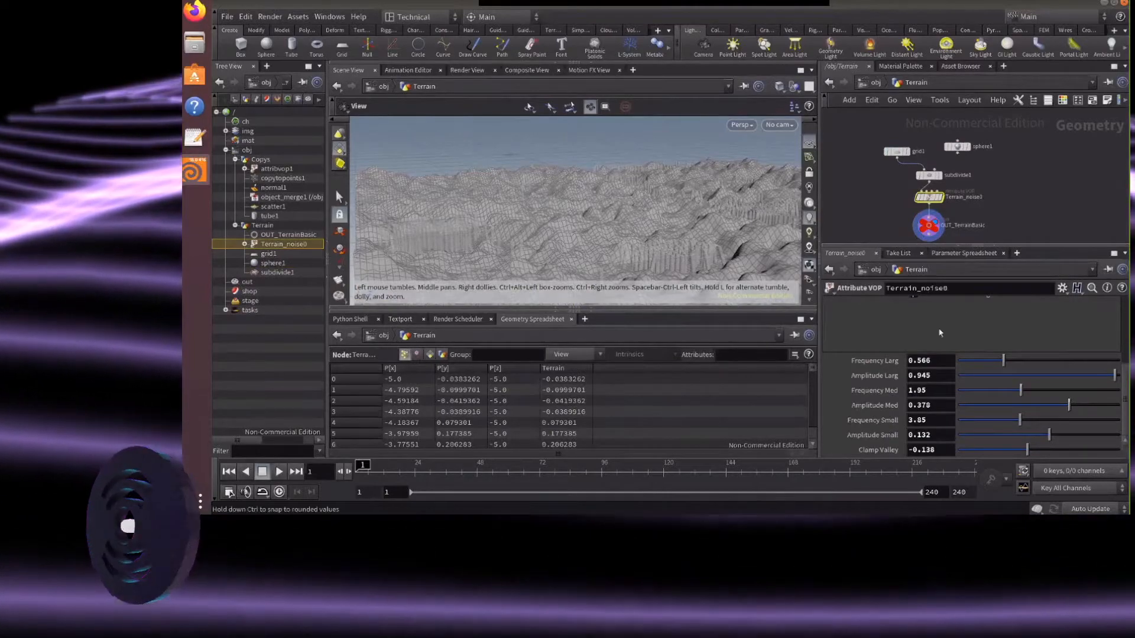
pyautogui.moveTo(1026, 449)
pyautogui.mouseDown()
pyautogui.moveTo(1051, 452)
pyautogui.moveTo(1032, 452)
pyautogui.mouseUp()
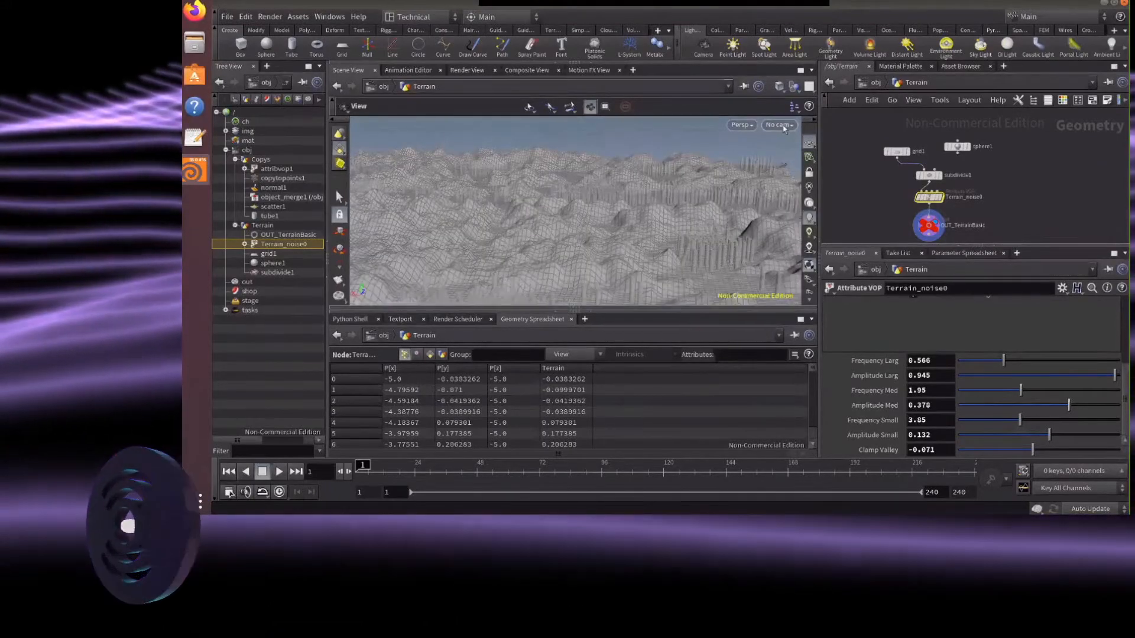
pyautogui.click(869, 84)
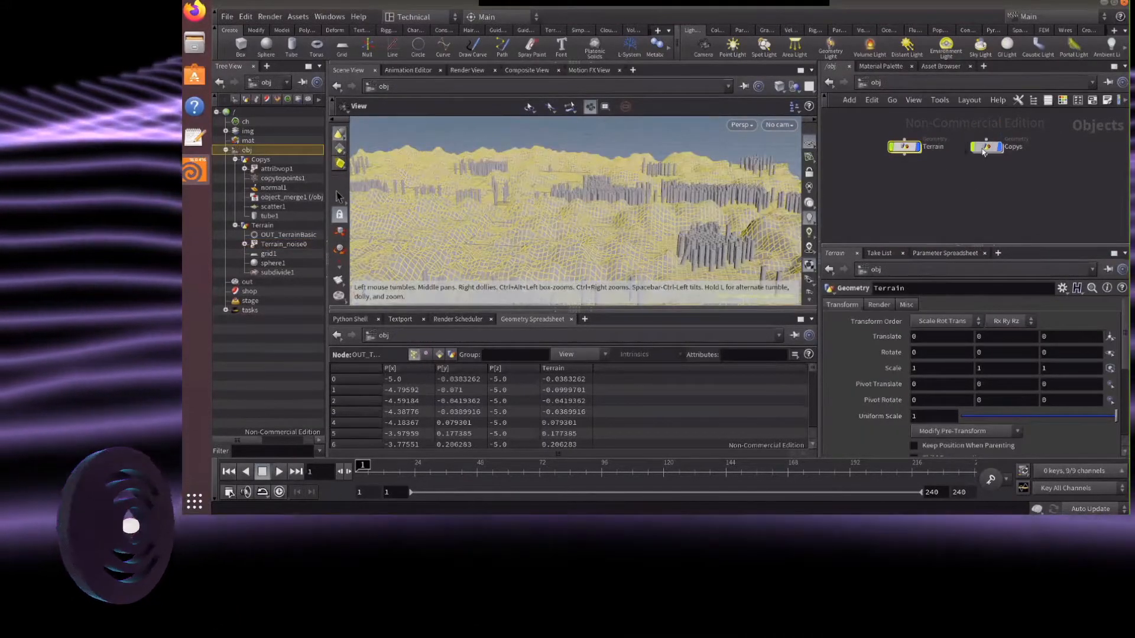
# Inside the Copys network, insert an Attribute Randomize node between scatter1 and copytopoints1 and inspect the randomly coloured tubes
pyautogui.doubleClick(984, 150)
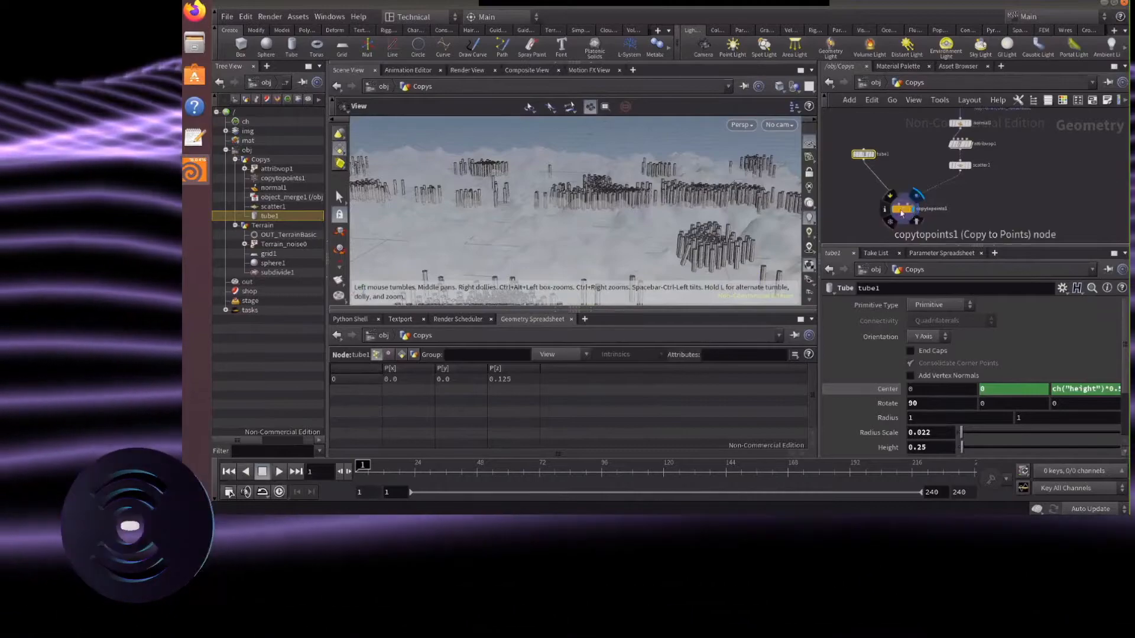
pyautogui.press('Tab')
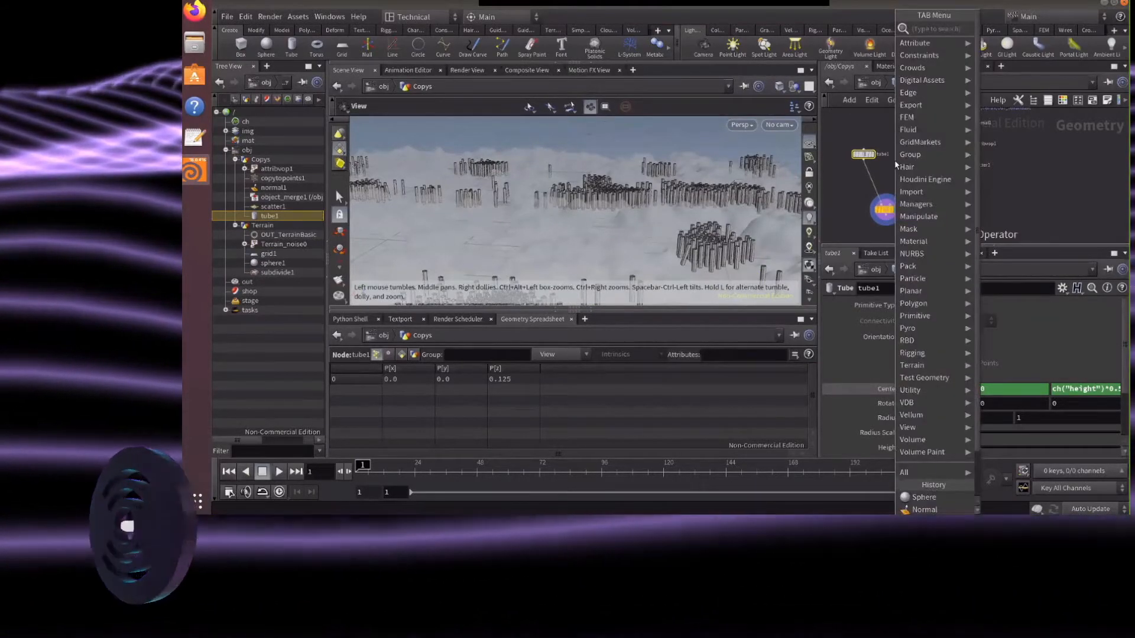
pyautogui.write('a')
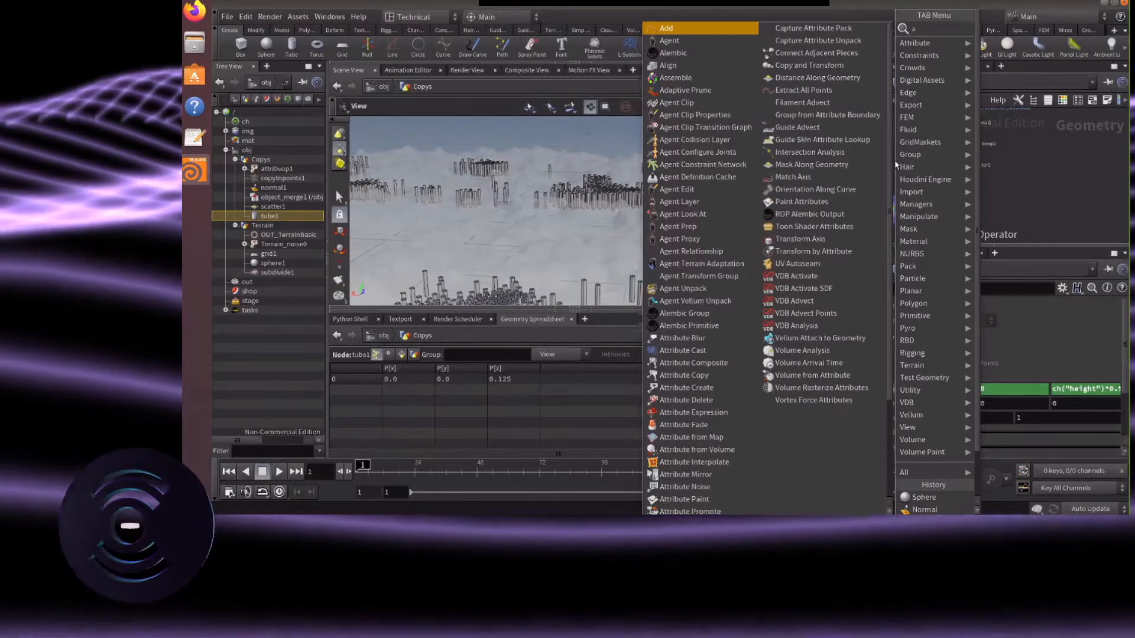
pyautogui.write('t')
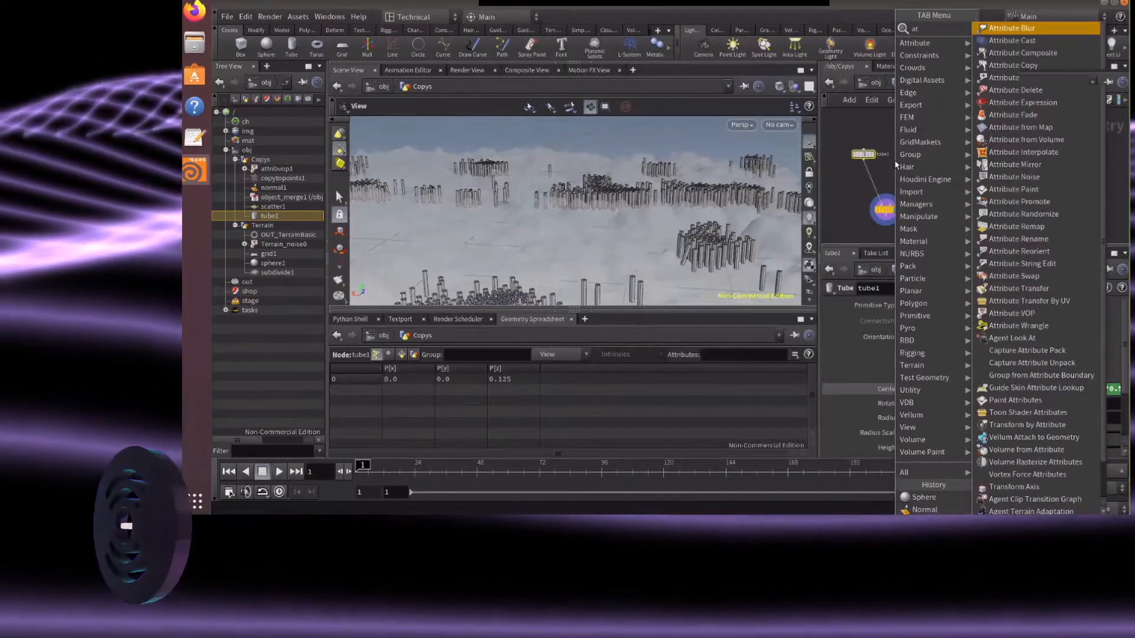
pyautogui.write('tra')
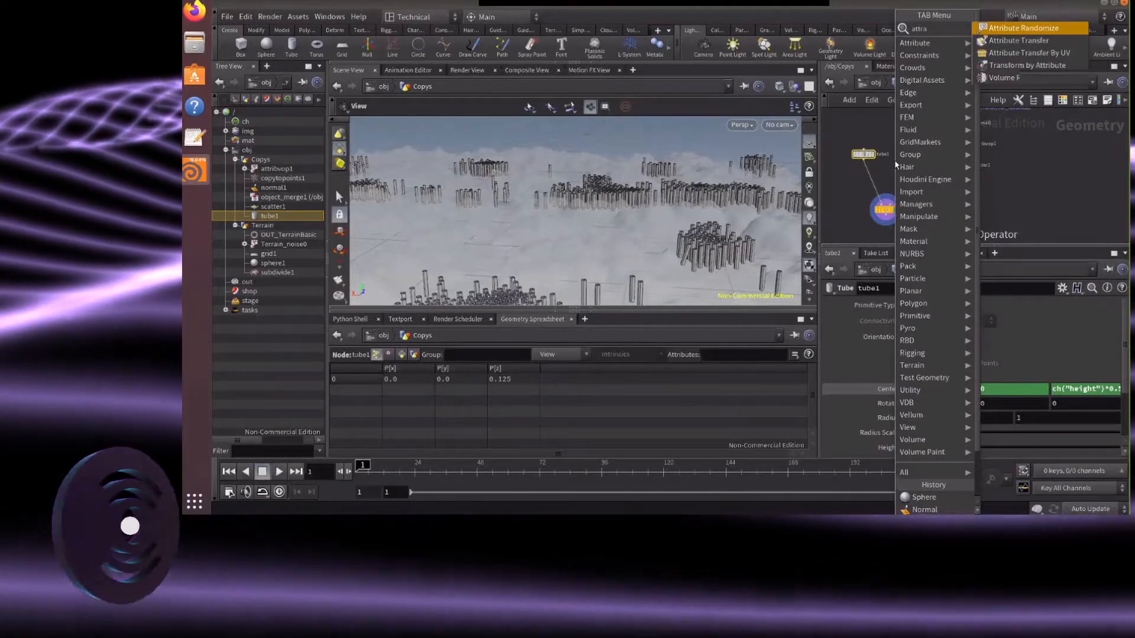
pyautogui.click(1021, 27)
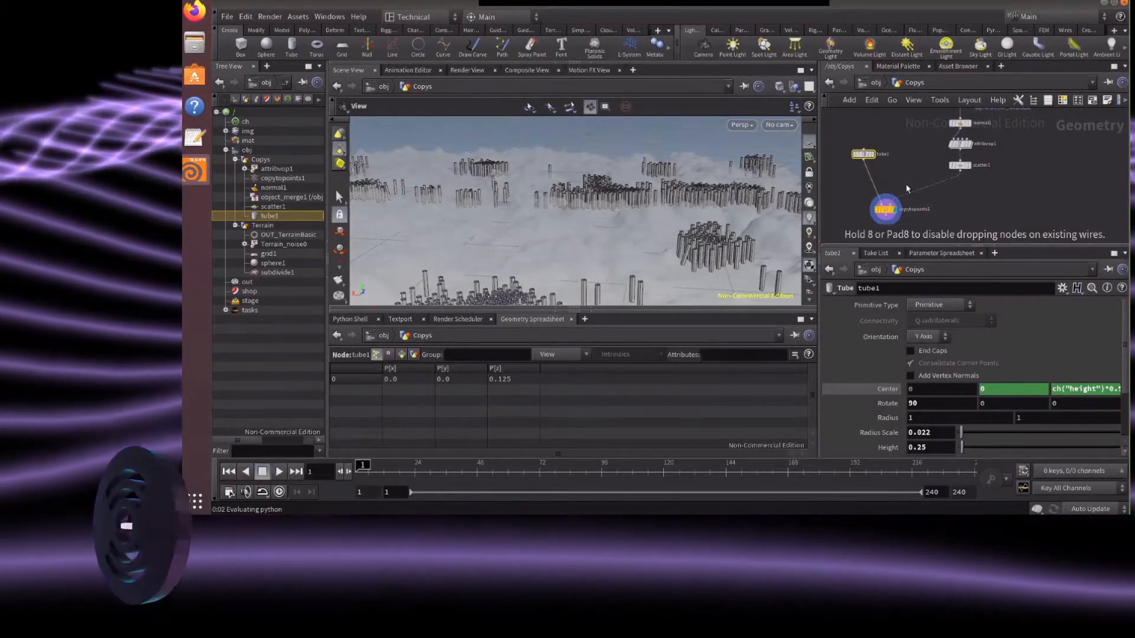
pyautogui.click(905, 184)
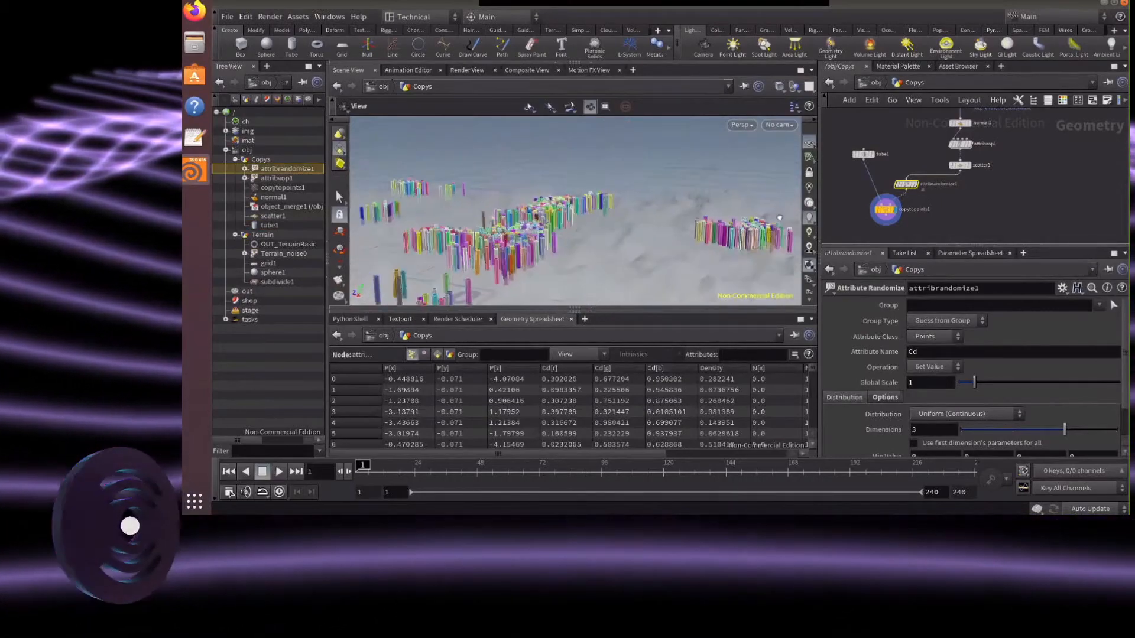
pyautogui.moveTo(455, 225); pyautogui.dragTo(539, 249)
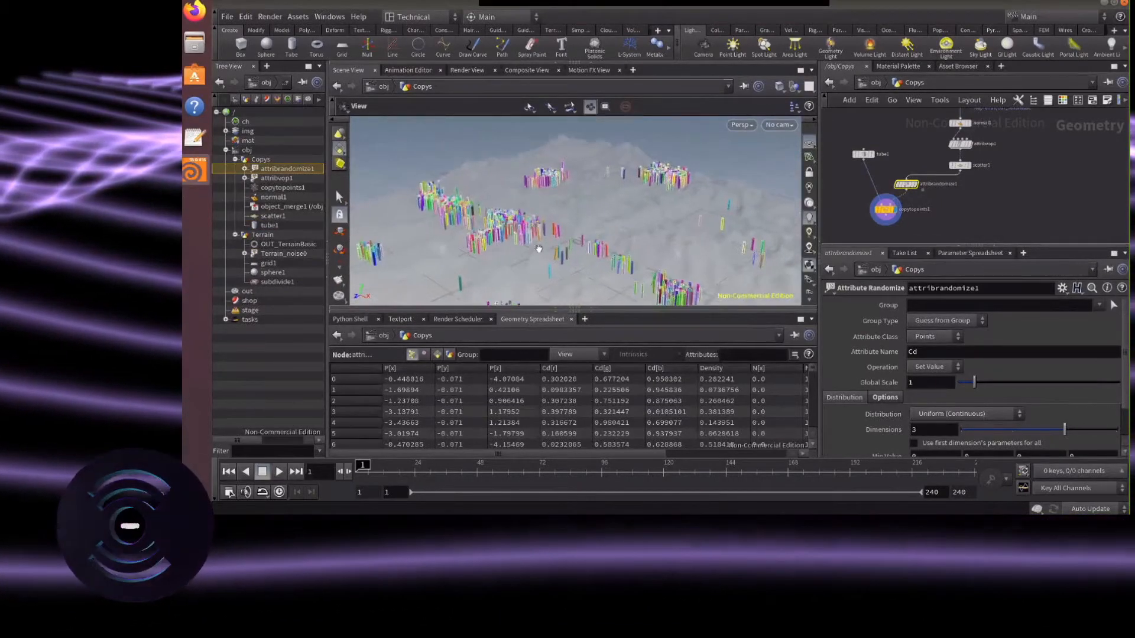
pyautogui.scroll(3, 538, 249)
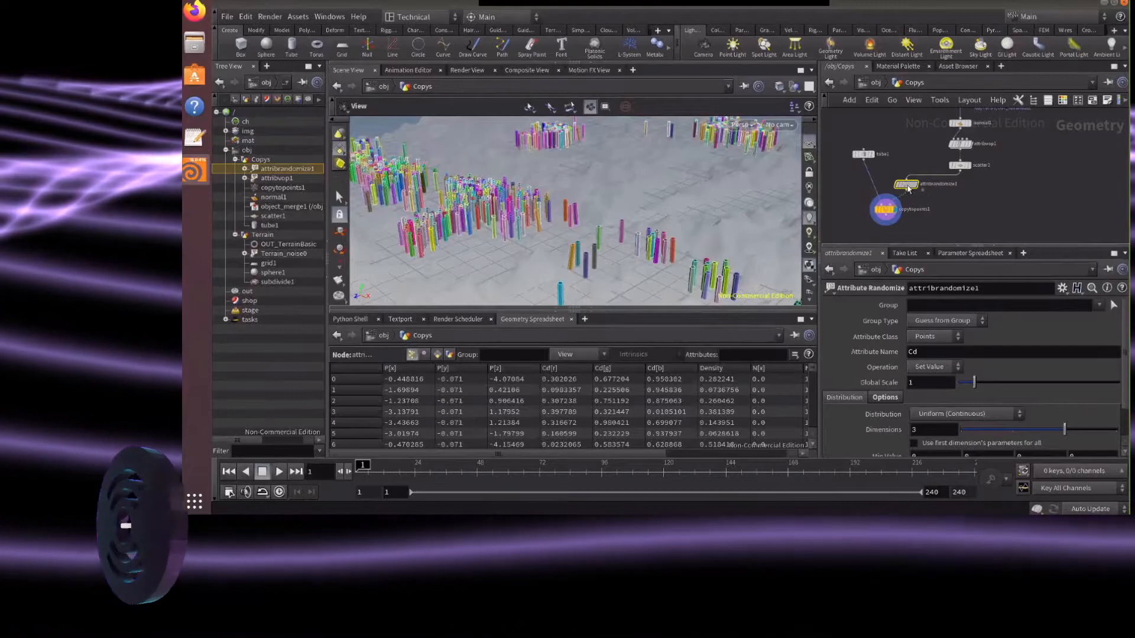
# Duplicate attribrandomize1 onto the wire just before copytopoints1 and set the duplicate's Attribute Name to pscale
pyautogui.moveTo(909, 188)
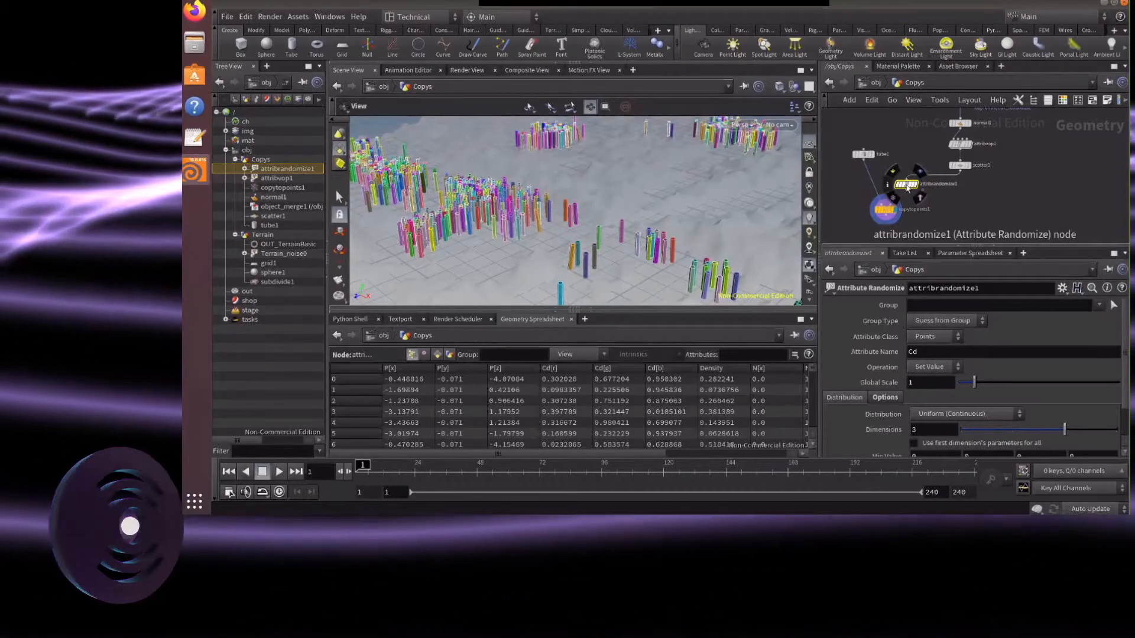
pyautogui.moveTo(908, 188)
pyautogui.mouseDown()
pyautogui.moveTo(928, 201)
pyautogui.moveTo(906, 208)
pyautogui.mouseUp()
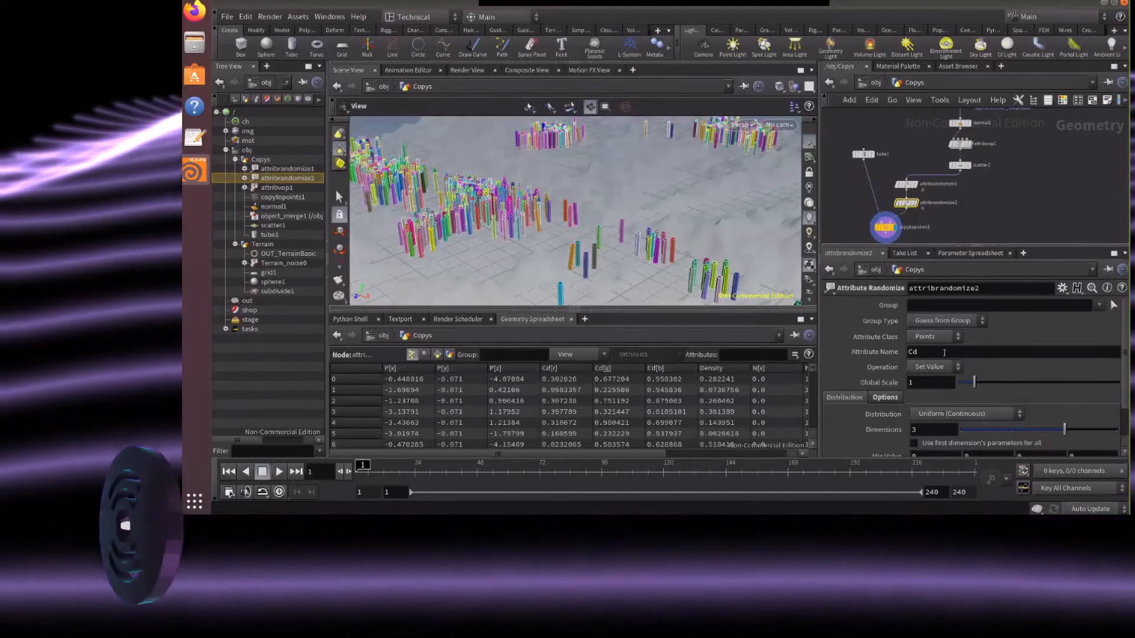
pyautogui.click(944, 352)
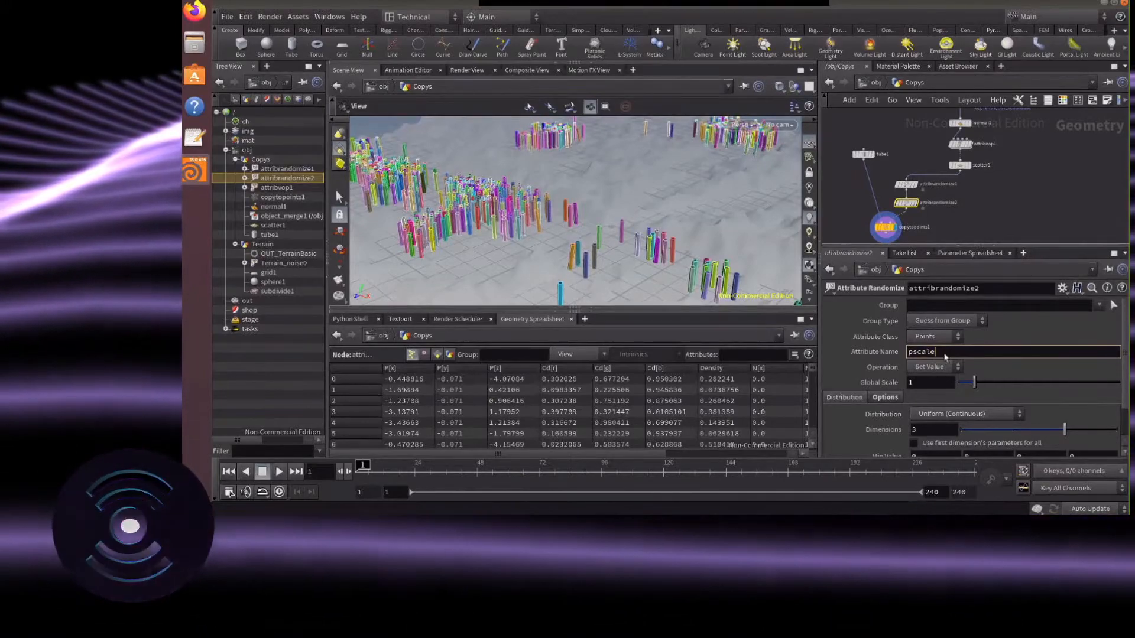
pyautogui.press('Return')
pyautogui.moveTo(650, 255); pyautogui.dragTo(598, 244)
pyautogui.scroll(-2, 964, 438)
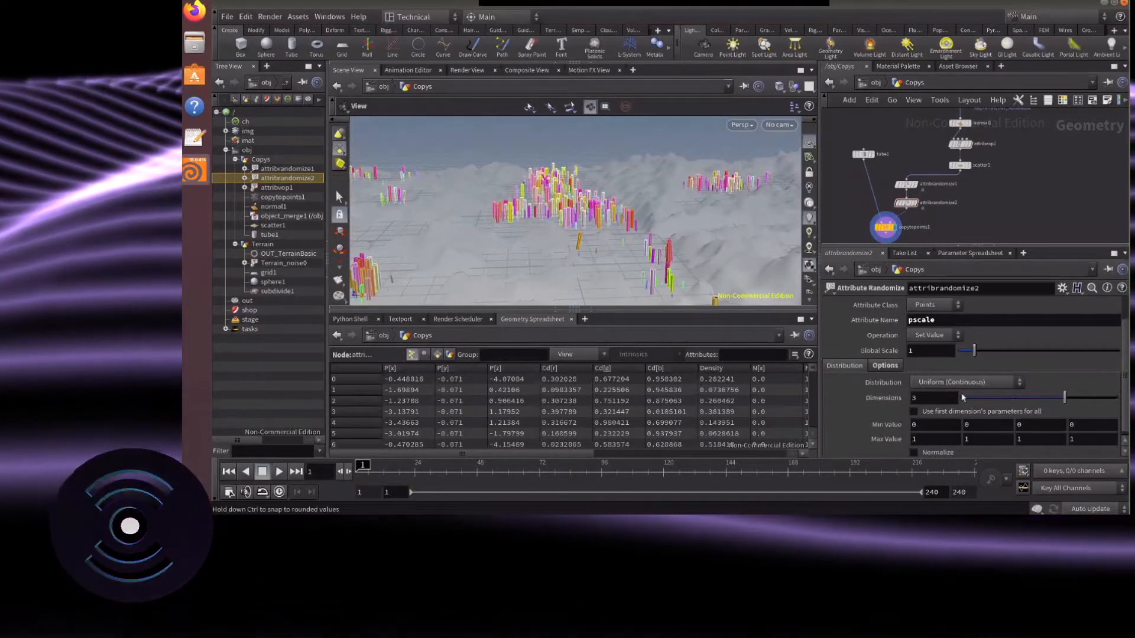
# Set the pscale randomization's Dimensions to 1 and its Min Value to 0.2, and inspect the tube sizes
pyautogui.click(966, 398)
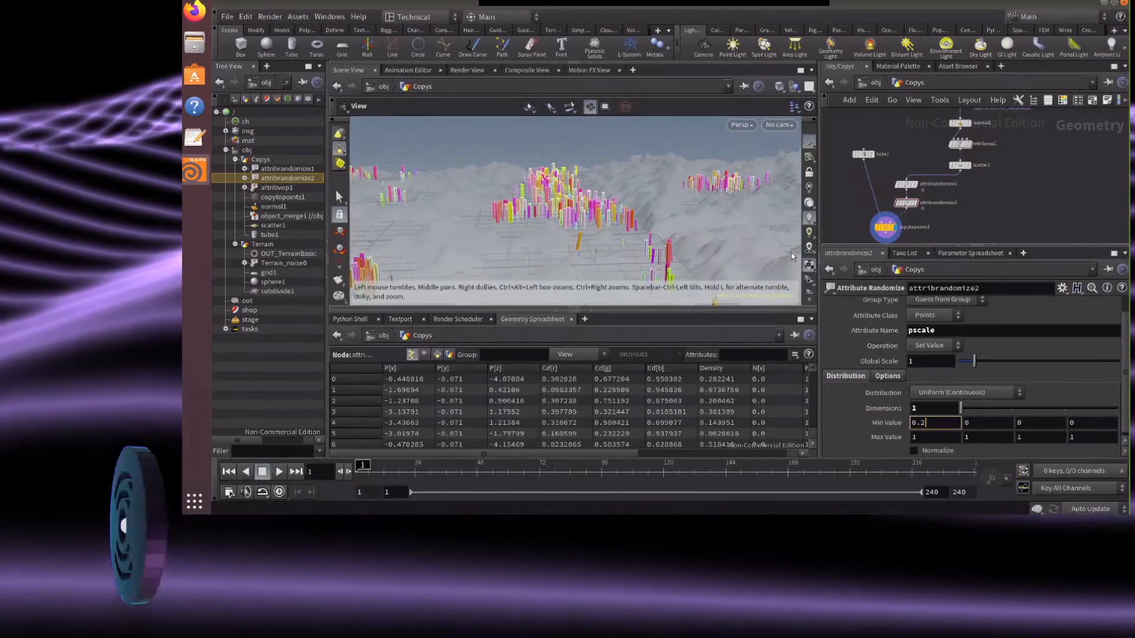
pyautogui.press('Return')
pyautogui.moveTo(706, 229); pyautogui.dragTo(633, 222)
pyautogui.scroll(5, 555, 195)
pyautogui.scroll(-5, 632, 222)
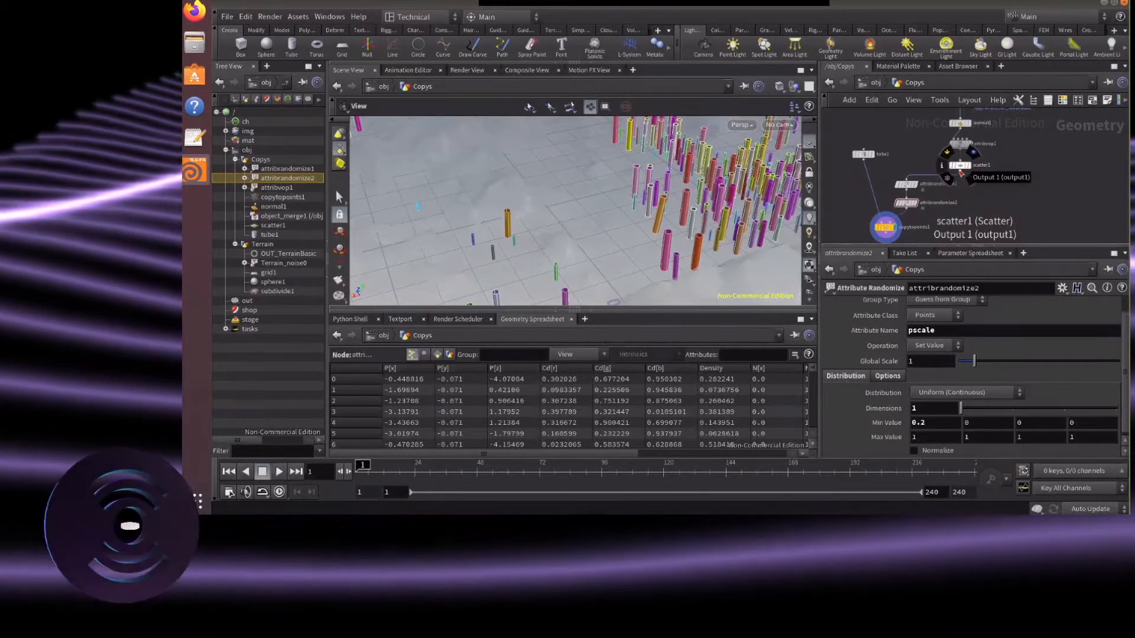
# Branch a wire from scatter1's output through a dot and add a Copy Stamp node at its end
pyautogui.click(961, 172)
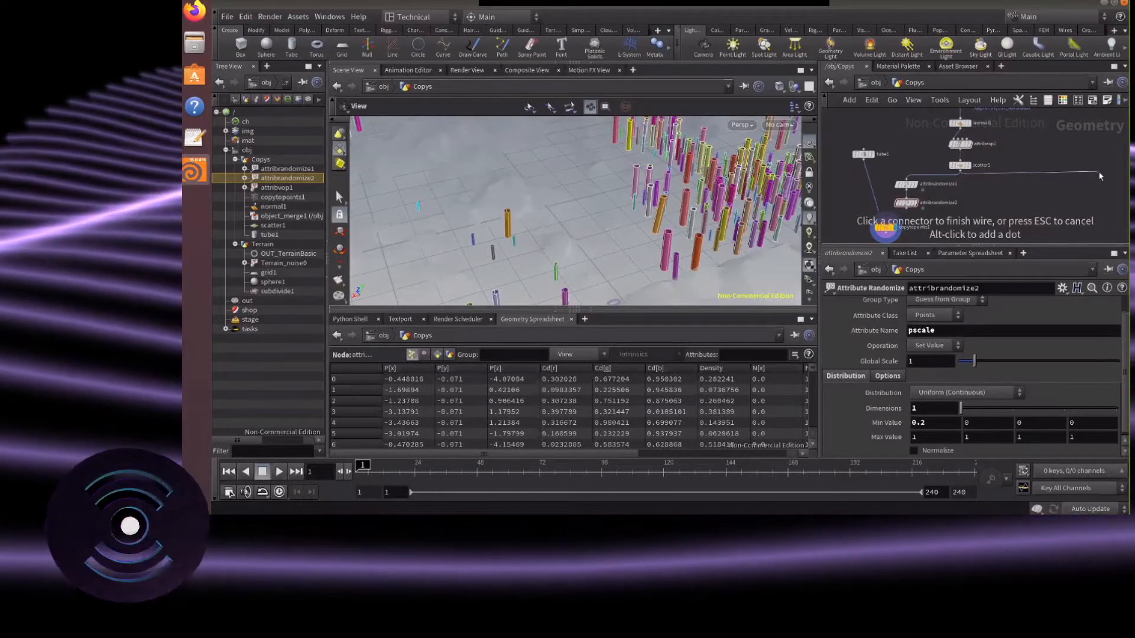
pyautogui.keyDown('alt'); pyautogui.click(1098, 172); pyautogui.keyUp('alt')
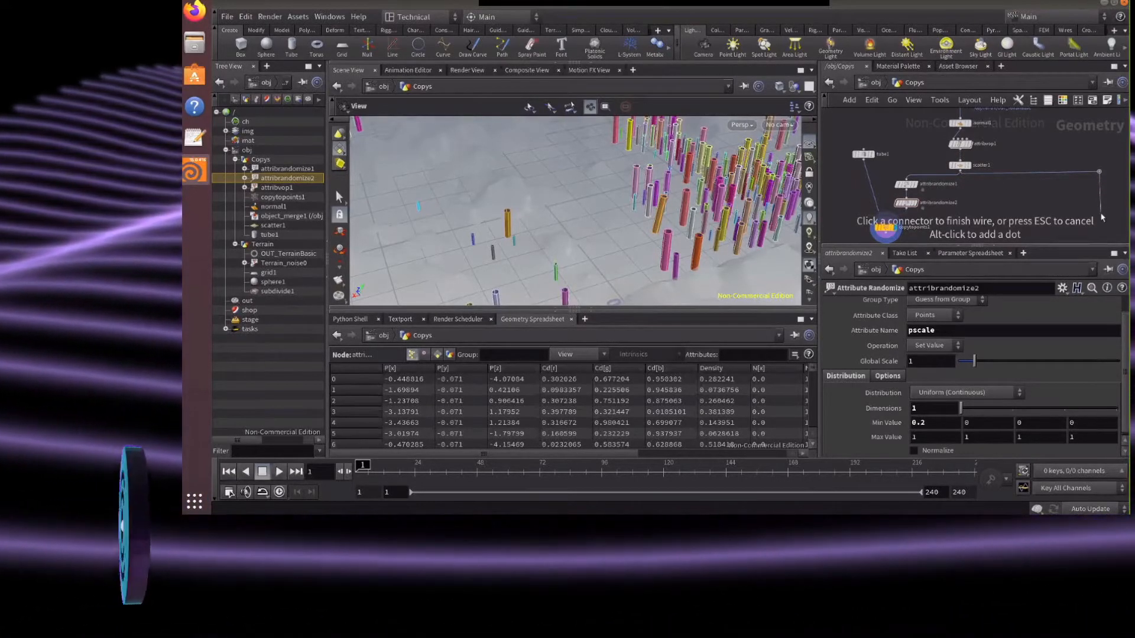
pyautogui.press('Tab')
pyautogui.write('cop')
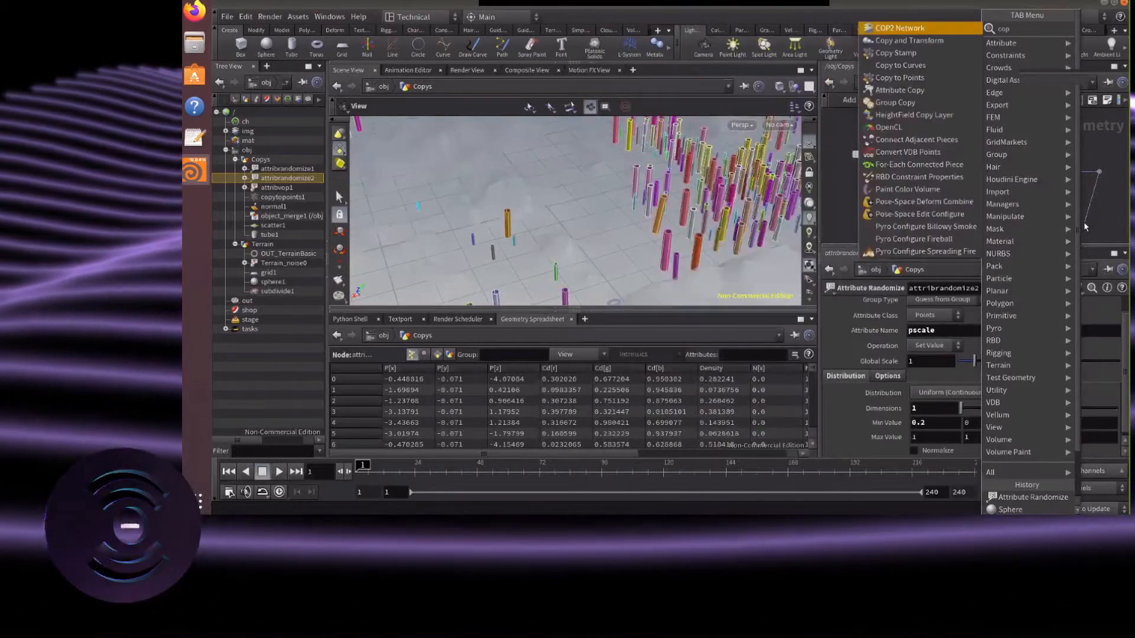
pyautogui.write('ys')
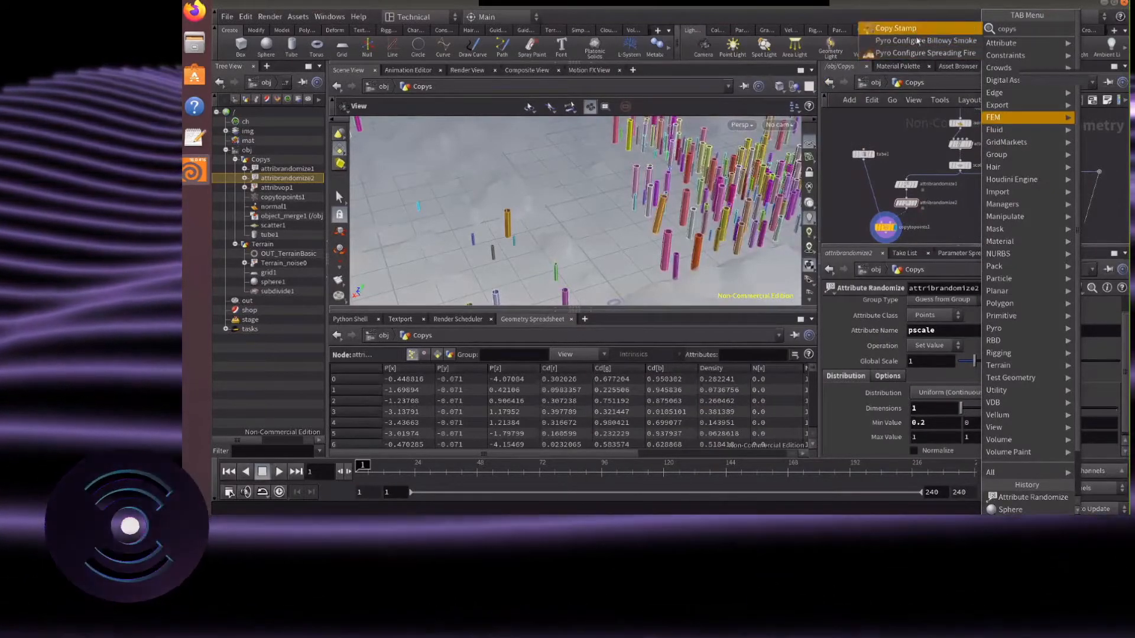
pyautogui.press('Return')
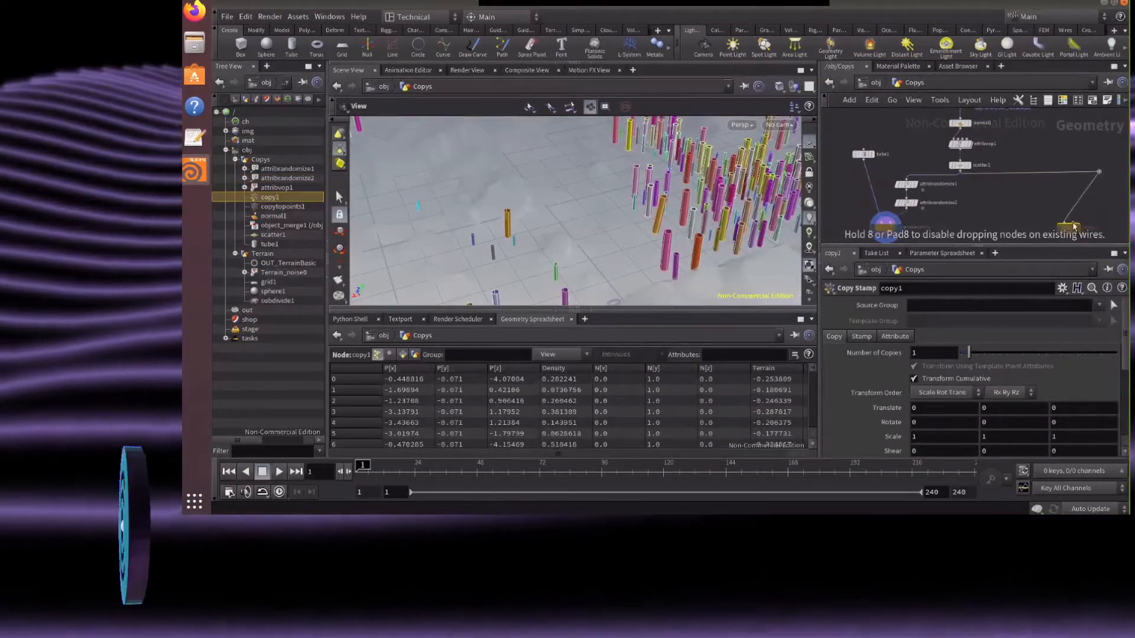
pyautogui.click(1073, 225)
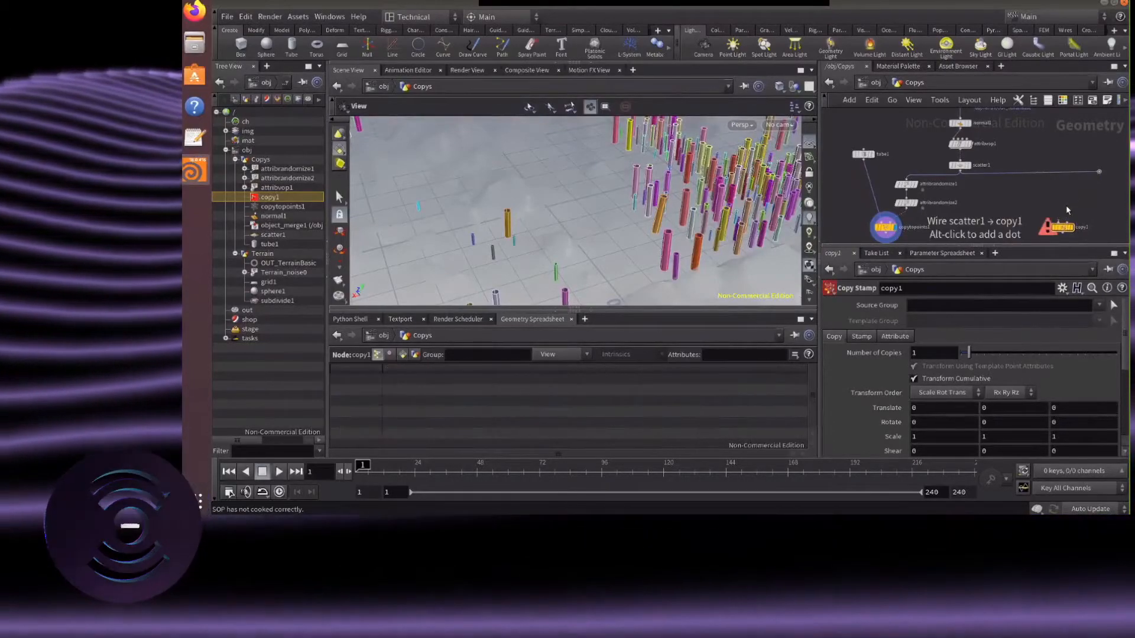
# Rewire the scatter1 branch into the Copy Stamp node's template points input, leaving its primitives input free
pyautogui.click(1066, 222)
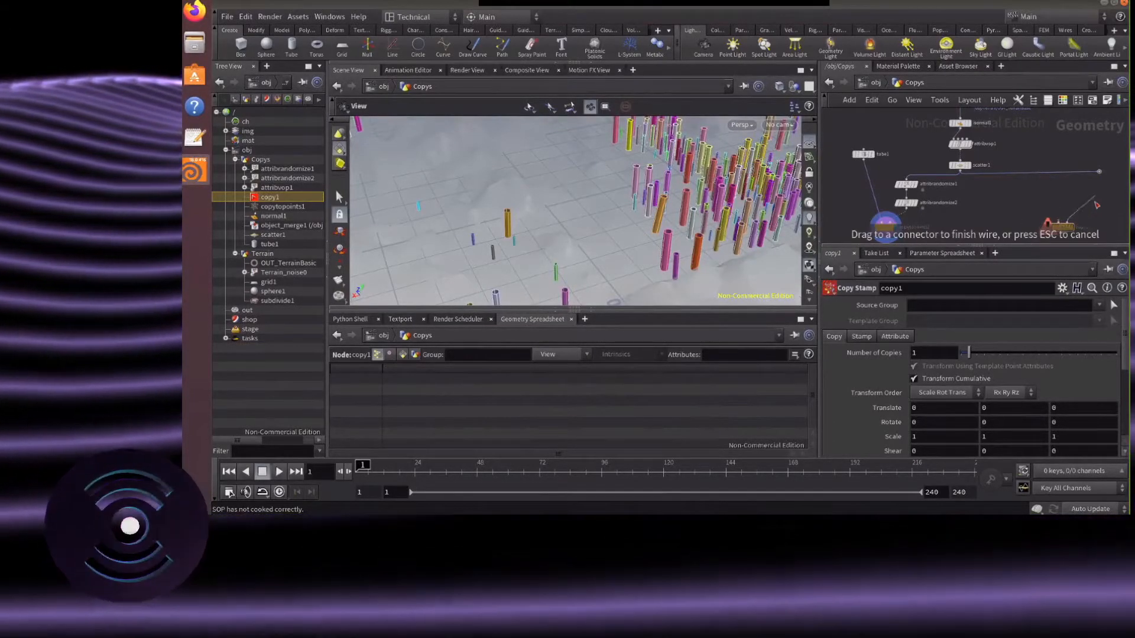
pyautogui.click(971, 173)
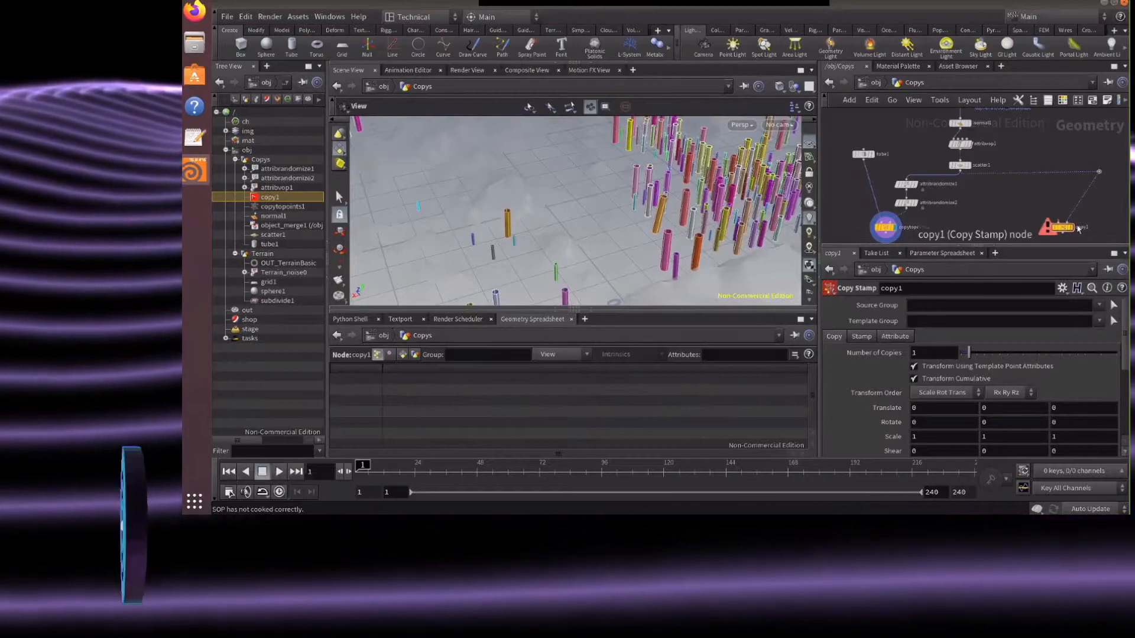
pyautogui.scroll(2, 1068, 224)
pyautogui.scroll(-3, 1096, 187)
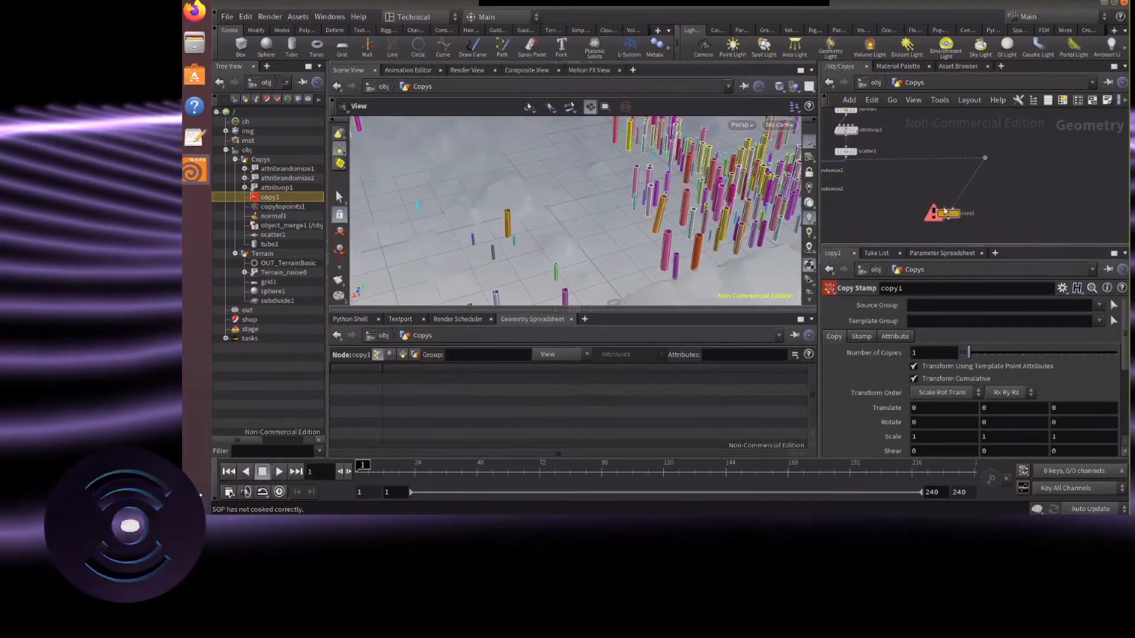
pyautogui.moveTo(687, 184); pyautogui.dragTo(564, 194)
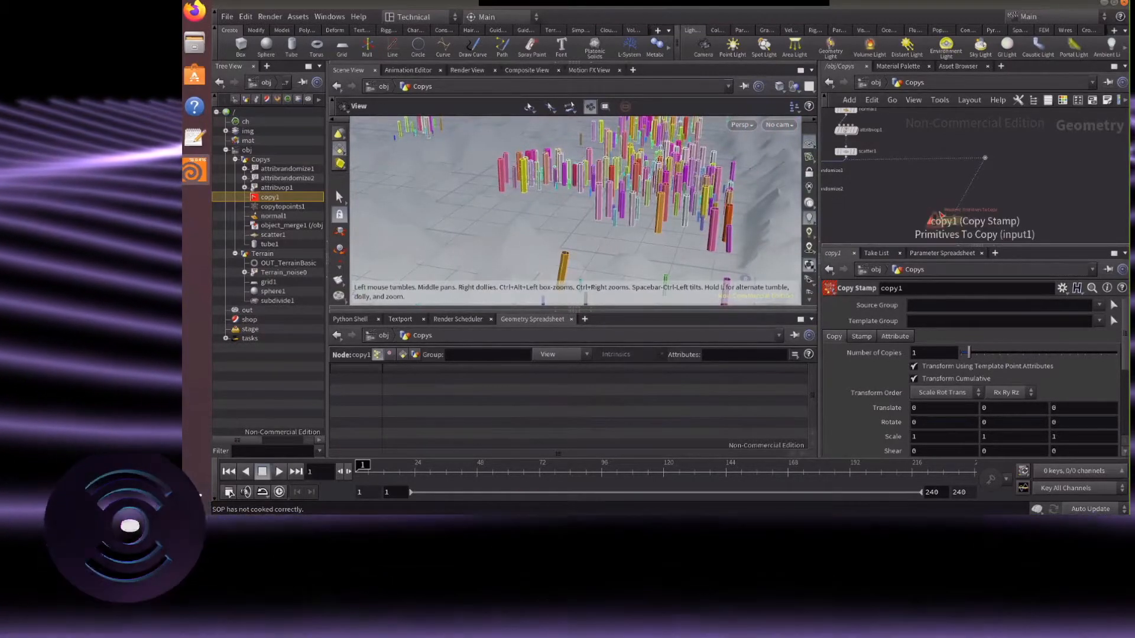
pyautogui.scroll(-3, 929, 145)
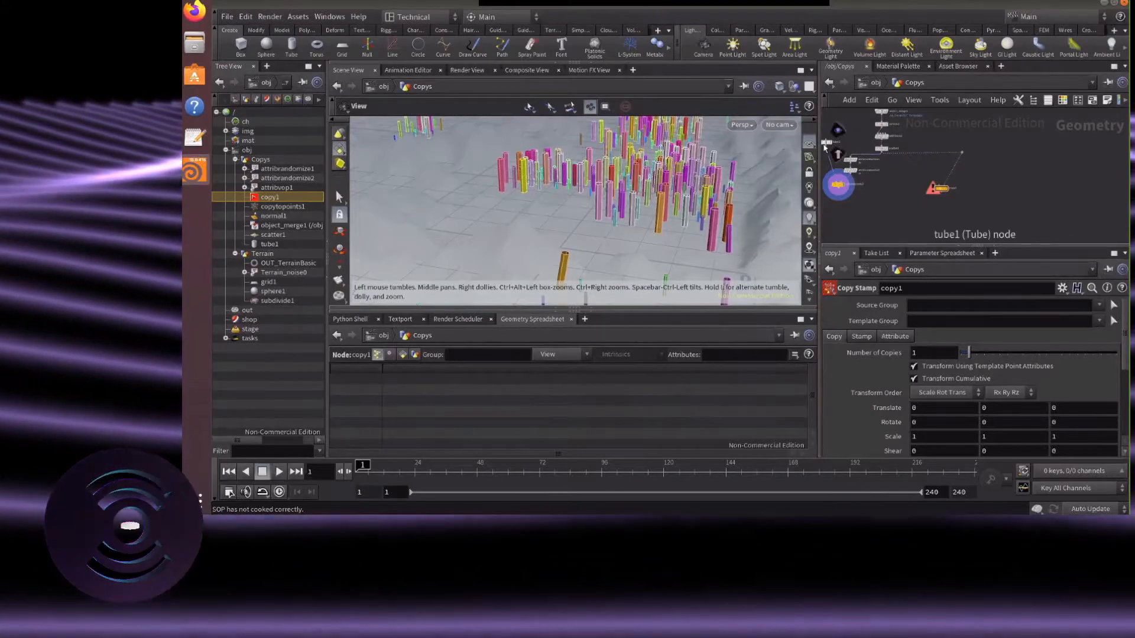
# Duplicate tube1, wire the duplicate into copy1's primitives input, and display copy1 to inspect its tubes
pyautogui.moveTo(825, 145); pyautogui.dragTo(883, 173)
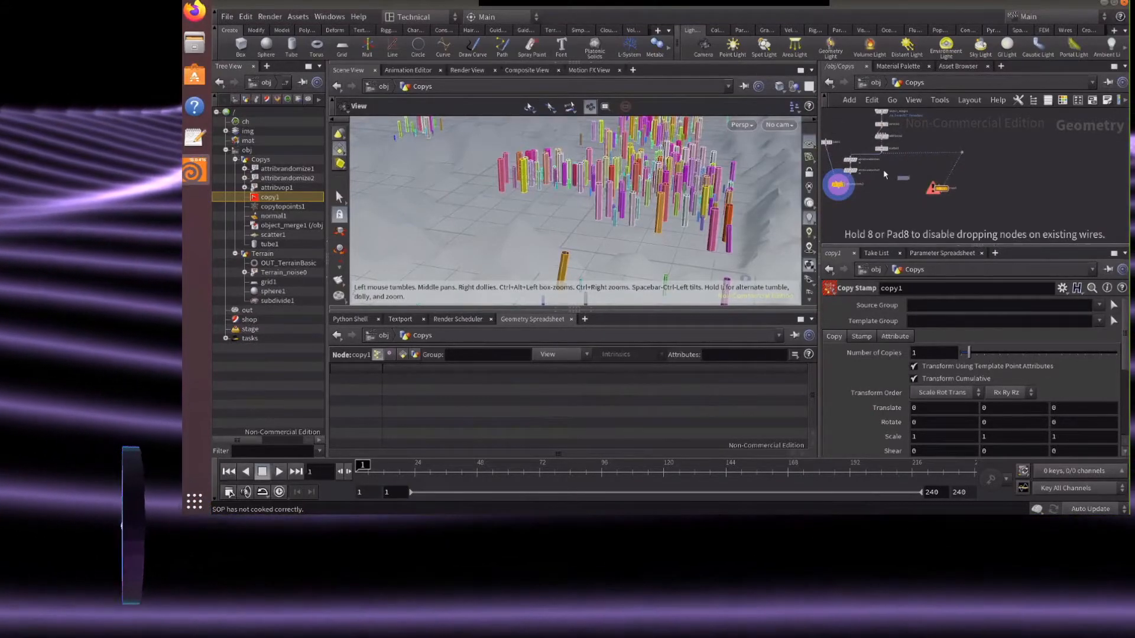
pyautogui.click(926, 168)
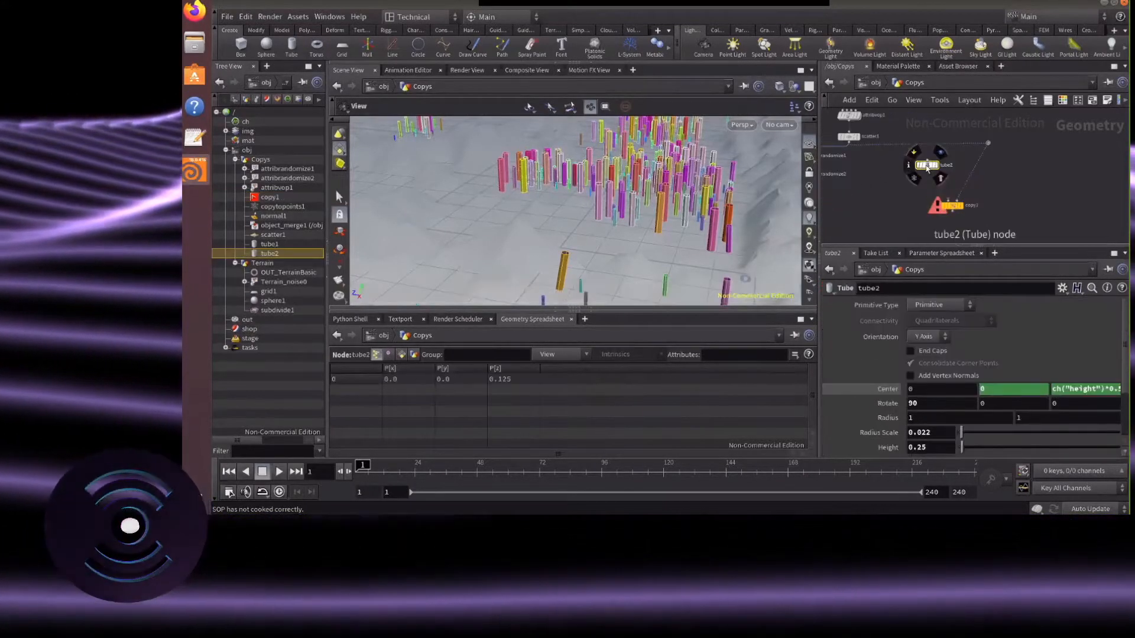
pyautogui.scroll(2, 927, 168)
pyautogui.moveTo(927, 169); pyautogui.dragTo(981, 226)
pyautogui.click(978, 224)
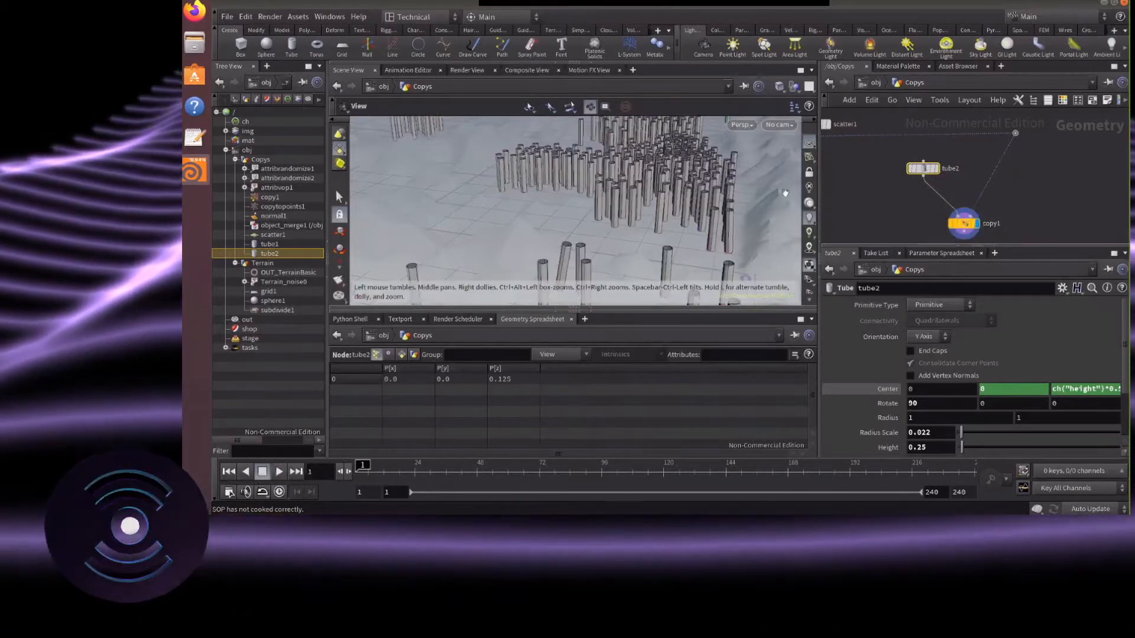
pyautogui.moveTo(786, 193); pyautogui.dragTo(718, 207)
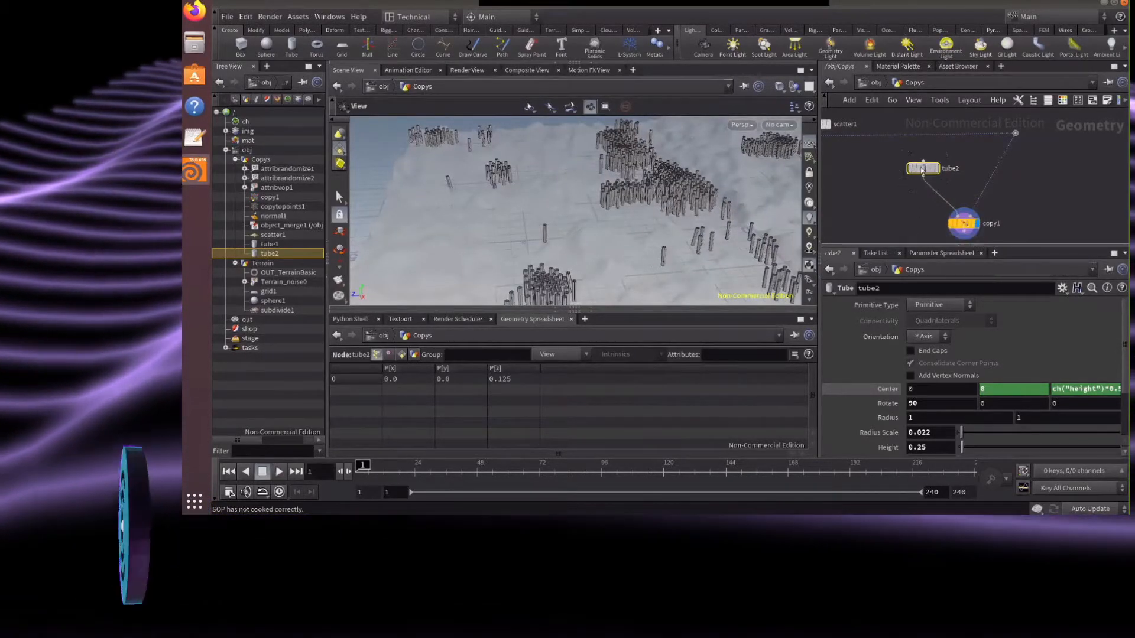
# Insert a duplicate of attribrandomize1 between the dot and copy1's template input, and compare its display with copy1's
pyautogui.moveTo(922, 171); pyautogui.dragTo(900, 161)
pyautogui.scroll(-2, 900, 161)
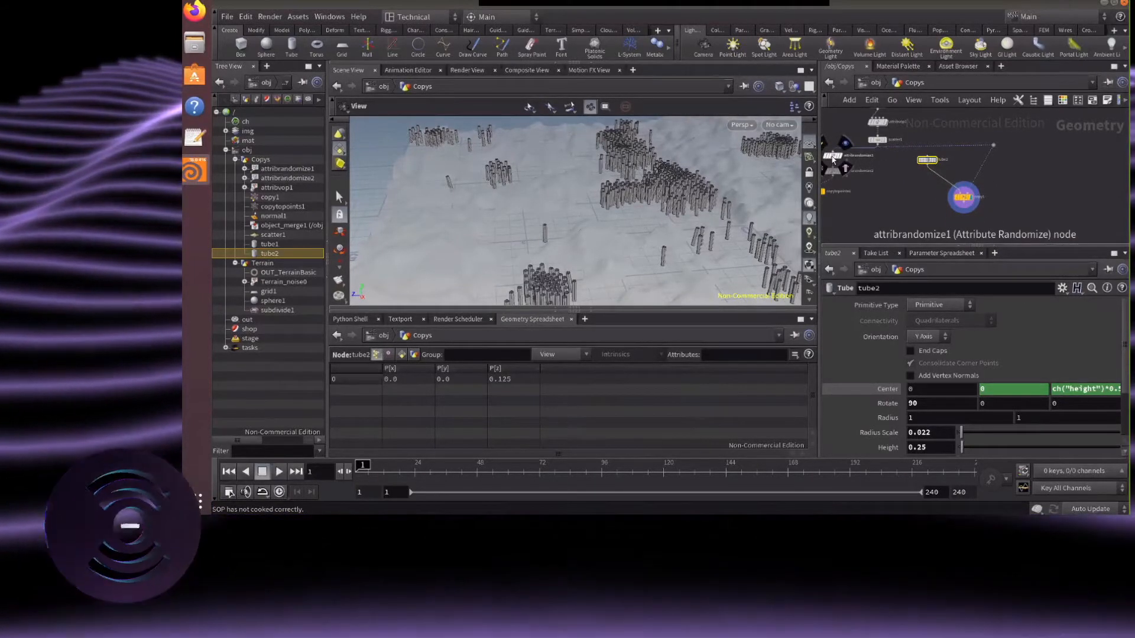
pyautogui.moveTo(833, 159); pyautogui.dragTo(990, 162)
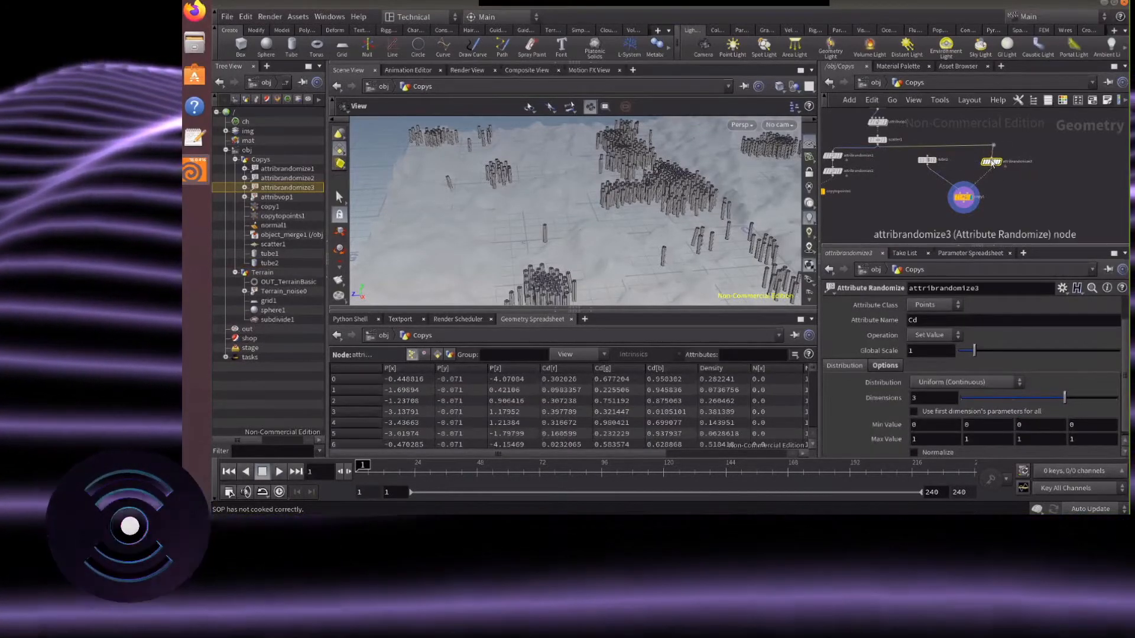
pyautogui.click(1000, 162)
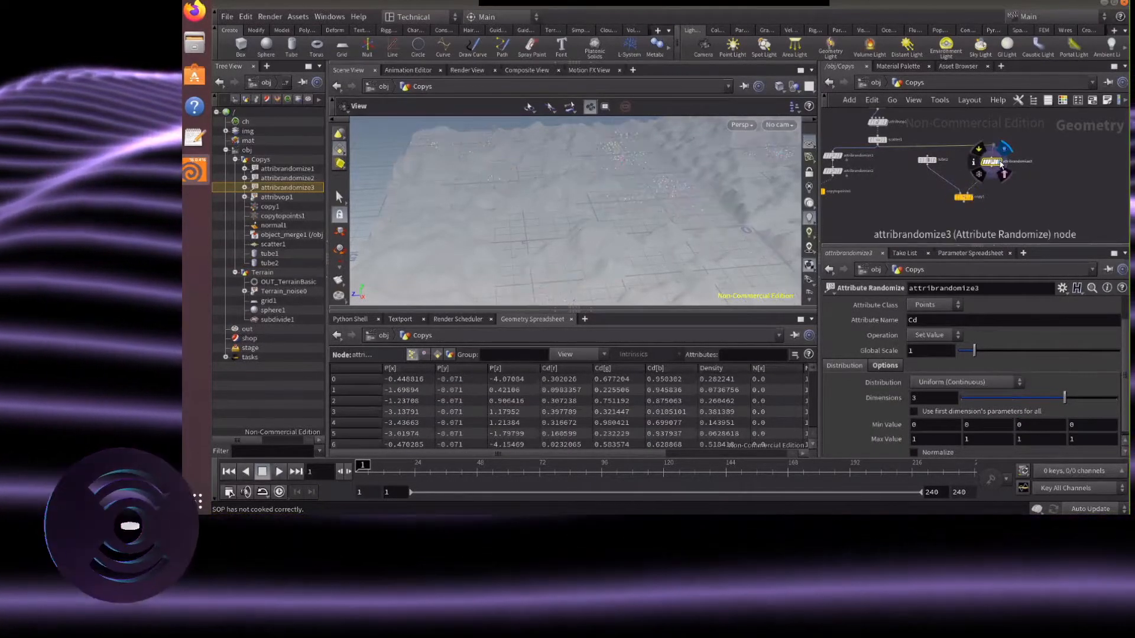
pyautogui.click(972, 197)
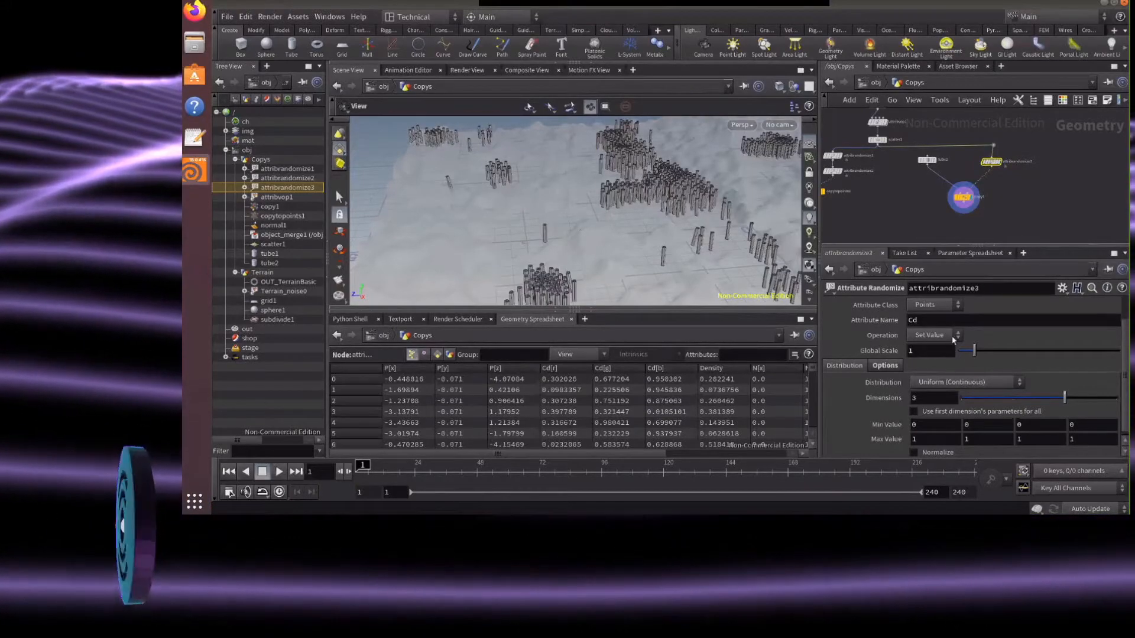
pyautogui.click(962, 189)
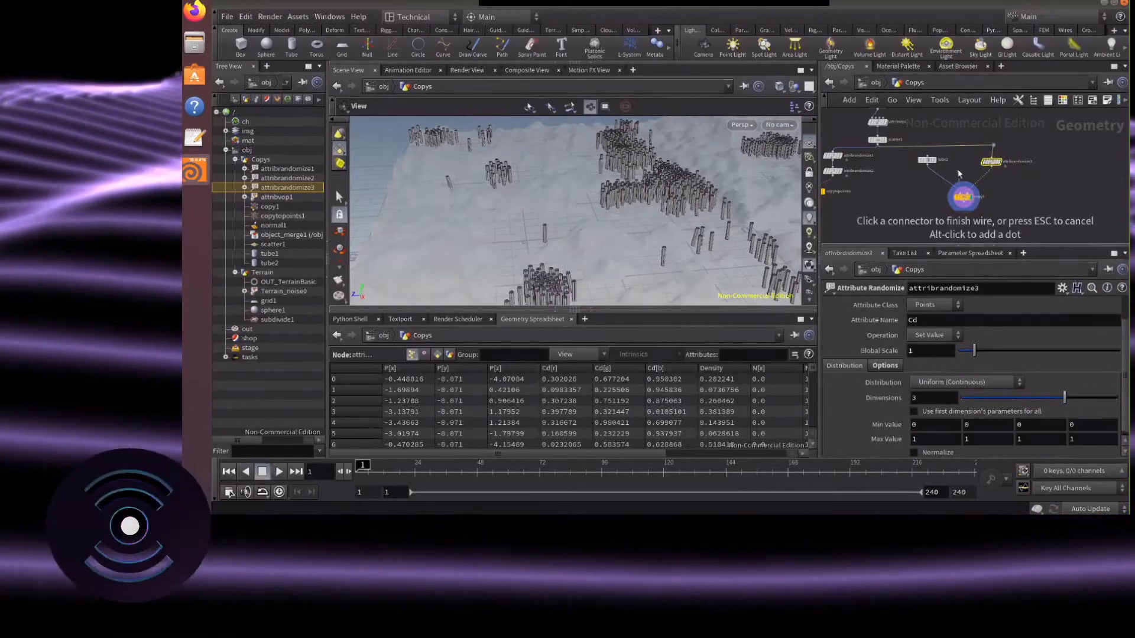
# Enable Use Template Point Attributes on copy1 and inspect the coloured tubes and their point attributes
pyautogui.click(926, 166)
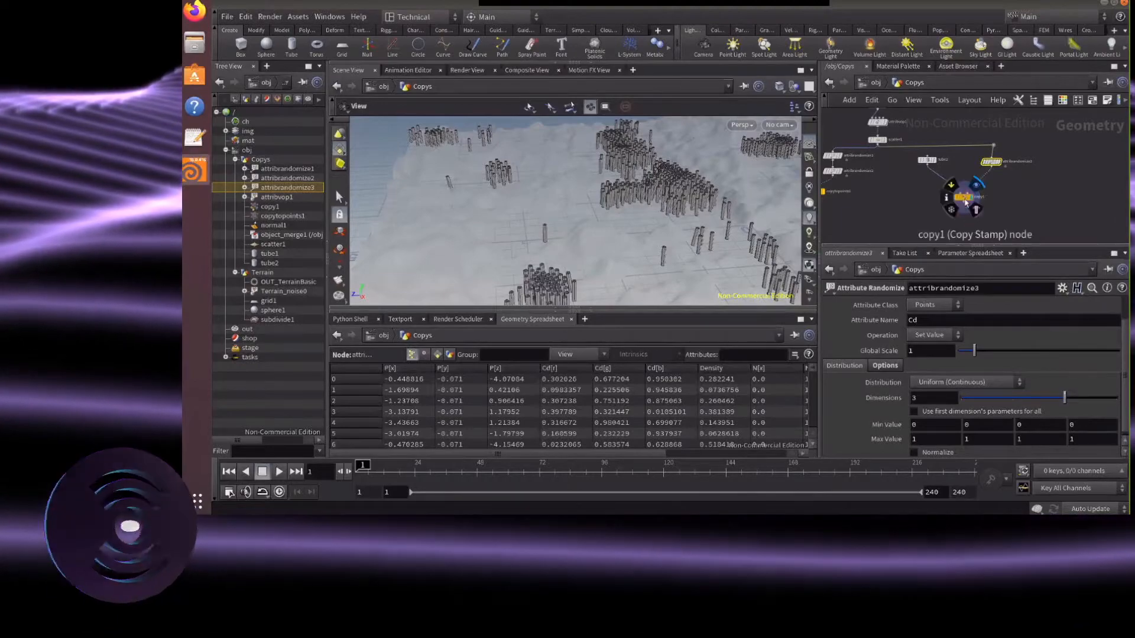
pyautogui.click(963, 197)
pyautogui.click(894, 336)
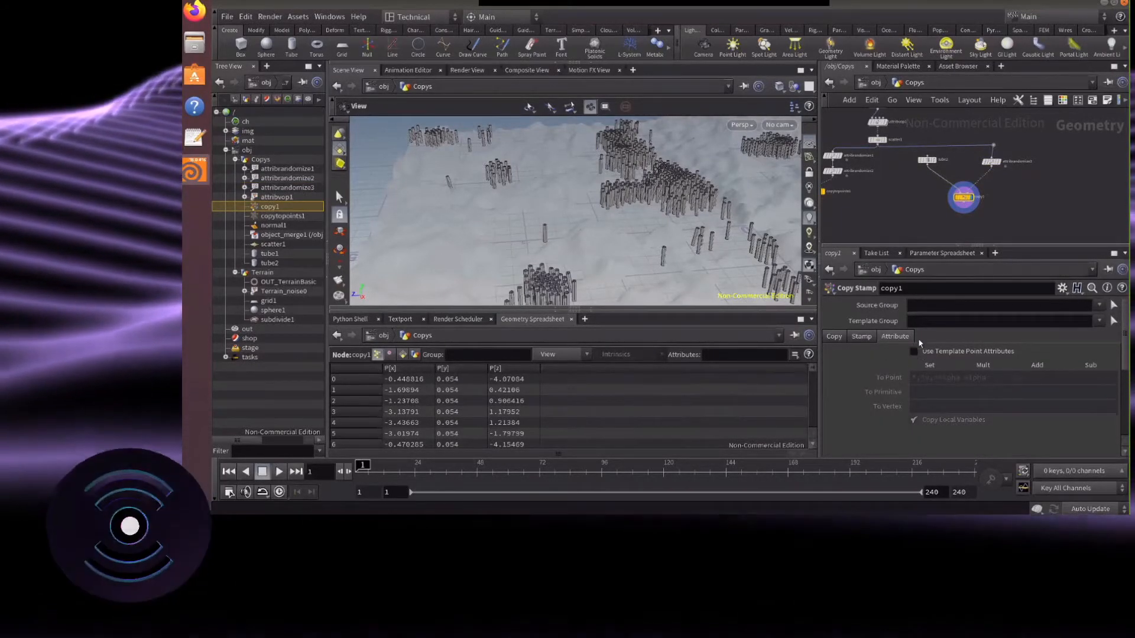
pyautogui.moveTo(966, 198)
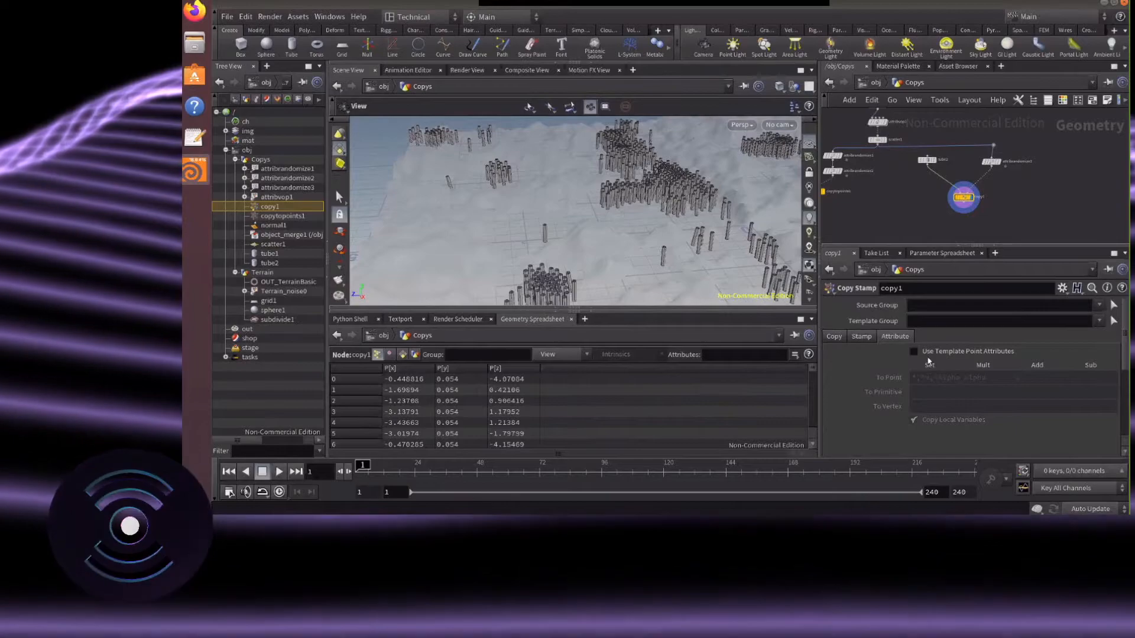
pyautogui.click(914, 351)
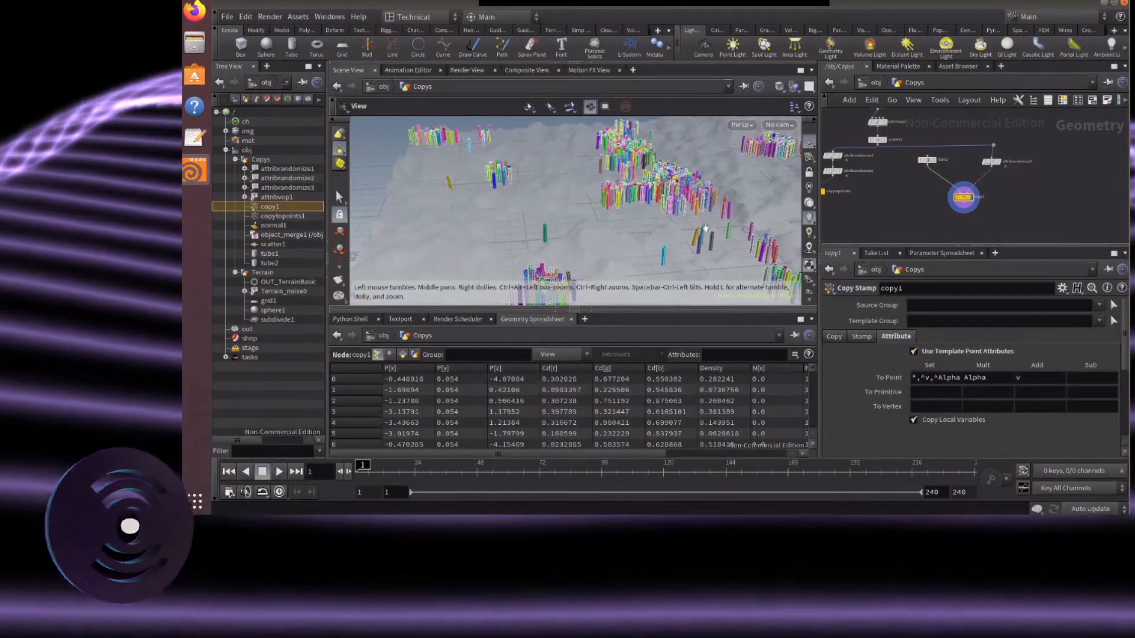
pyautogui.moveTo(705, 229); pyautogui.dragTo(726, 210)
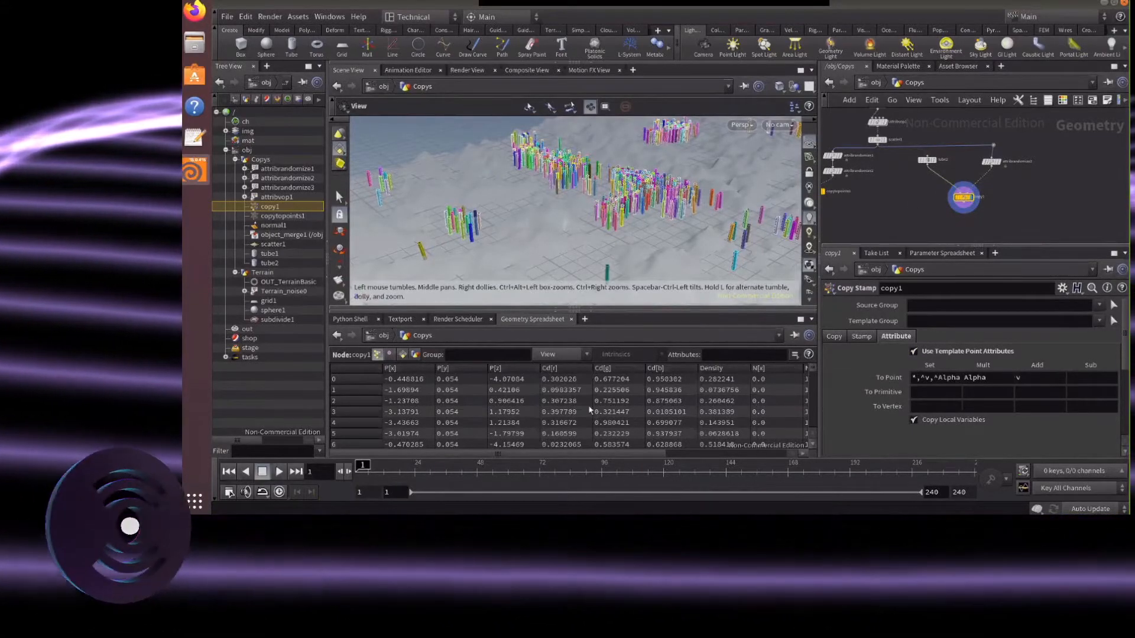
pyautogui.moveTo(565, 453)
pyautogui.mouseDown()
pyautogui.moveTo(655, 469)
pyautogui.moveTo(534, 466)
pyautogui.moveTo(690, 462)
pyautogui.moveTo(559, 452)
pyautogui.mouseUp()
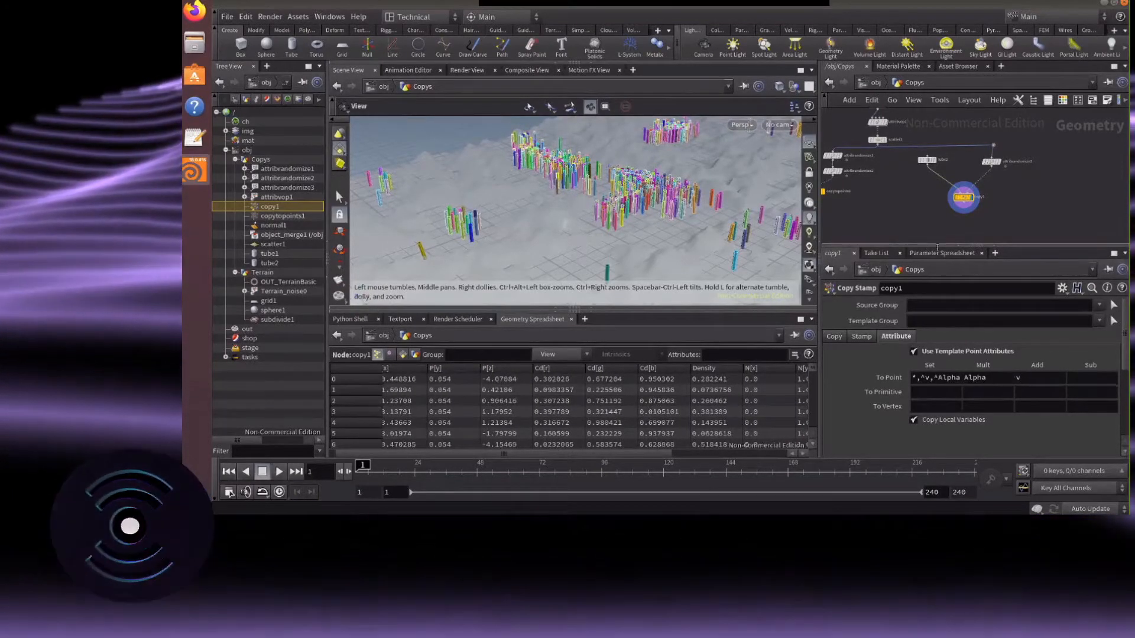
# Replace the * wildcard with Cd in copy1's To Point Set pattern, keeping ^v and ^Alpha
pyautogui.moveTo(917, 378); pyautogui.dragTo(911, 379)
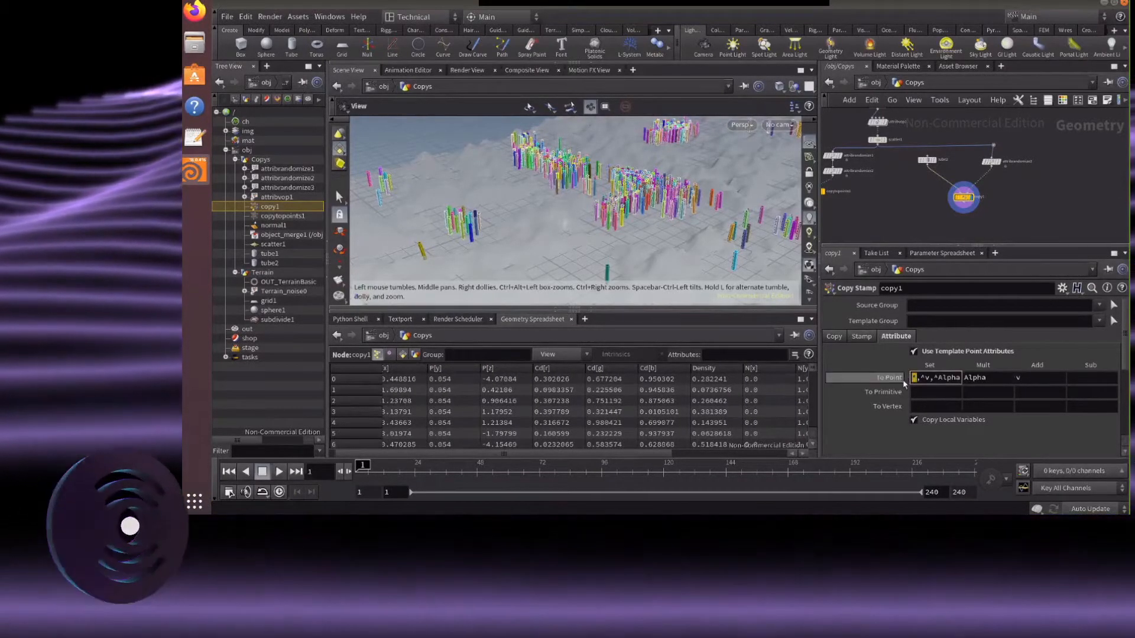
pyautogui.write('Cd')
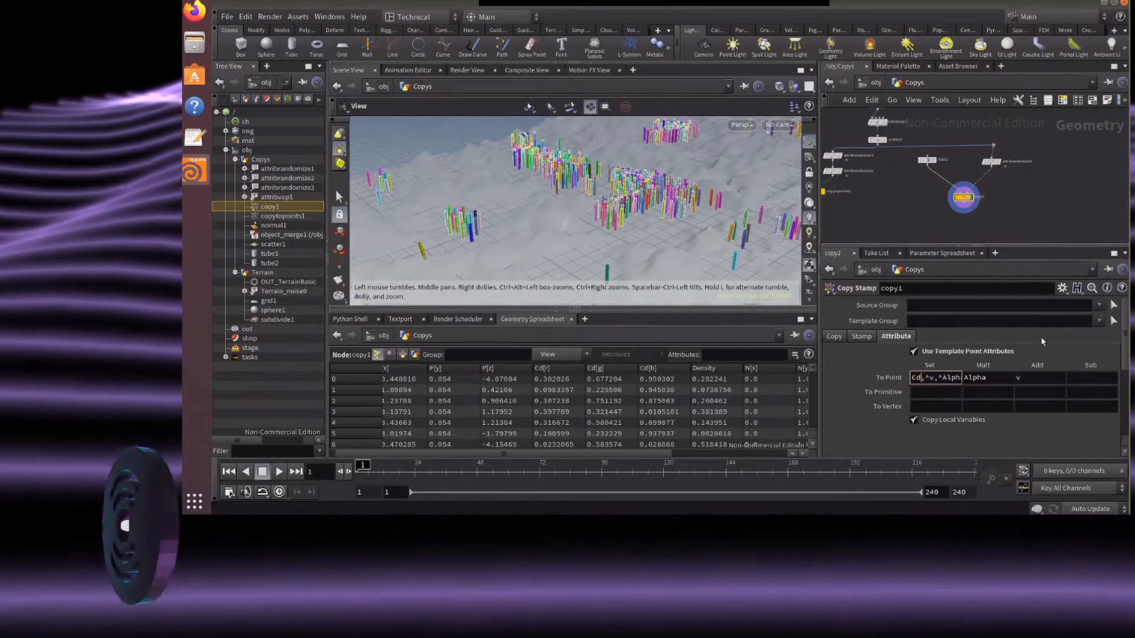
pyautogui.press('Return')
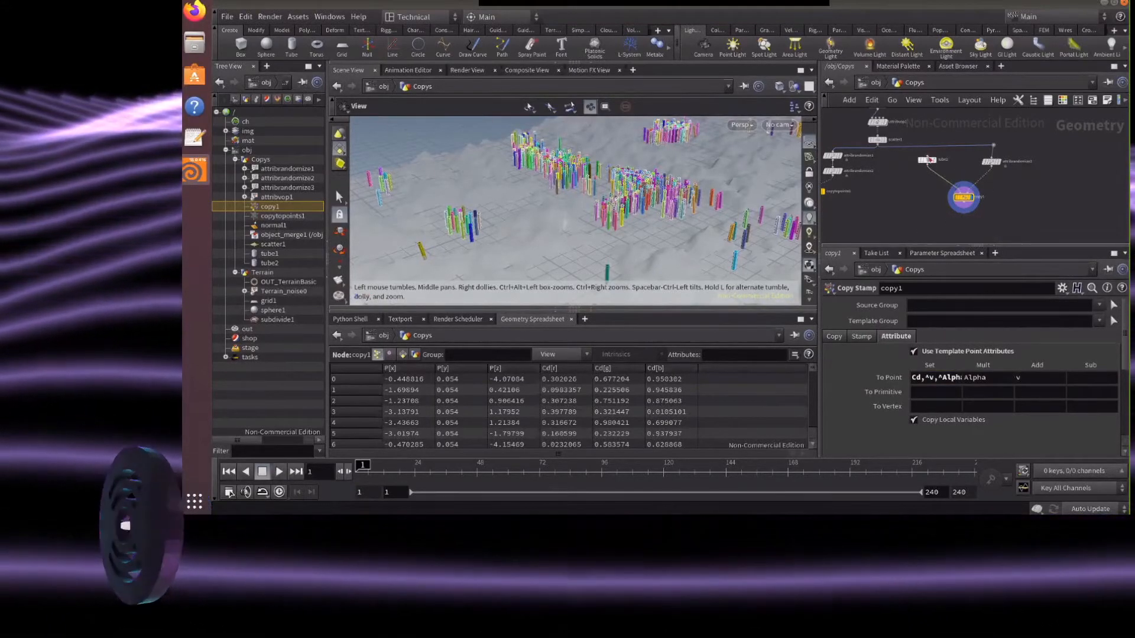
# Insert an Attribute Wrangle between attribrandomize3 and copy1's template input, lined up beneath attribrandomize3
pyautogui.moveTo(993, 164); pyautogui.dragTo(995, 164)
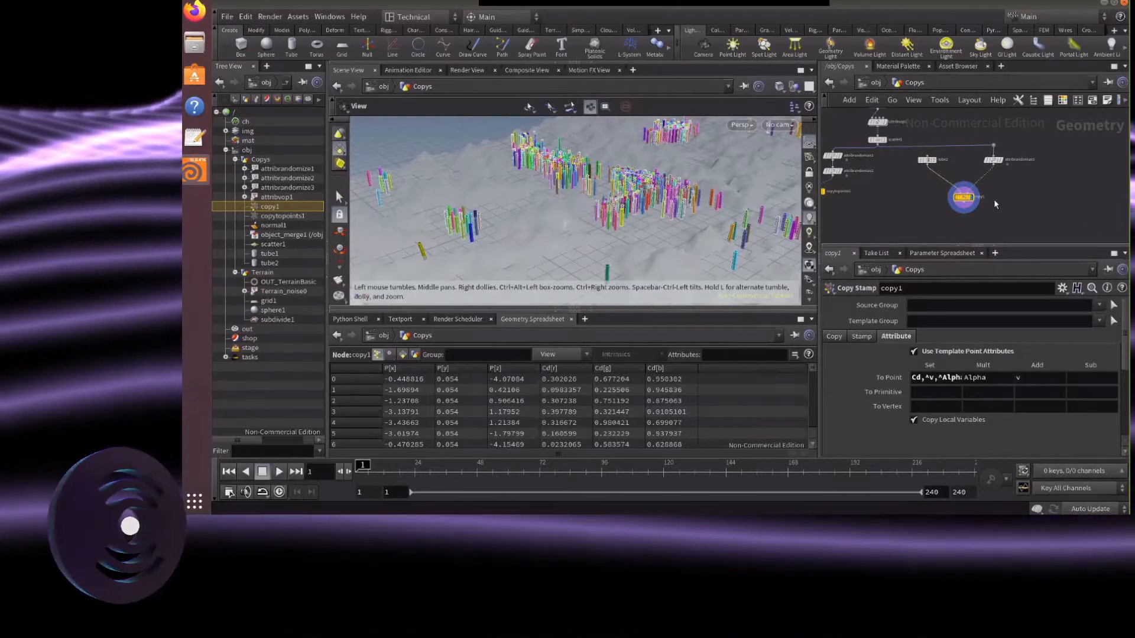
pyautogui.press('Tab')
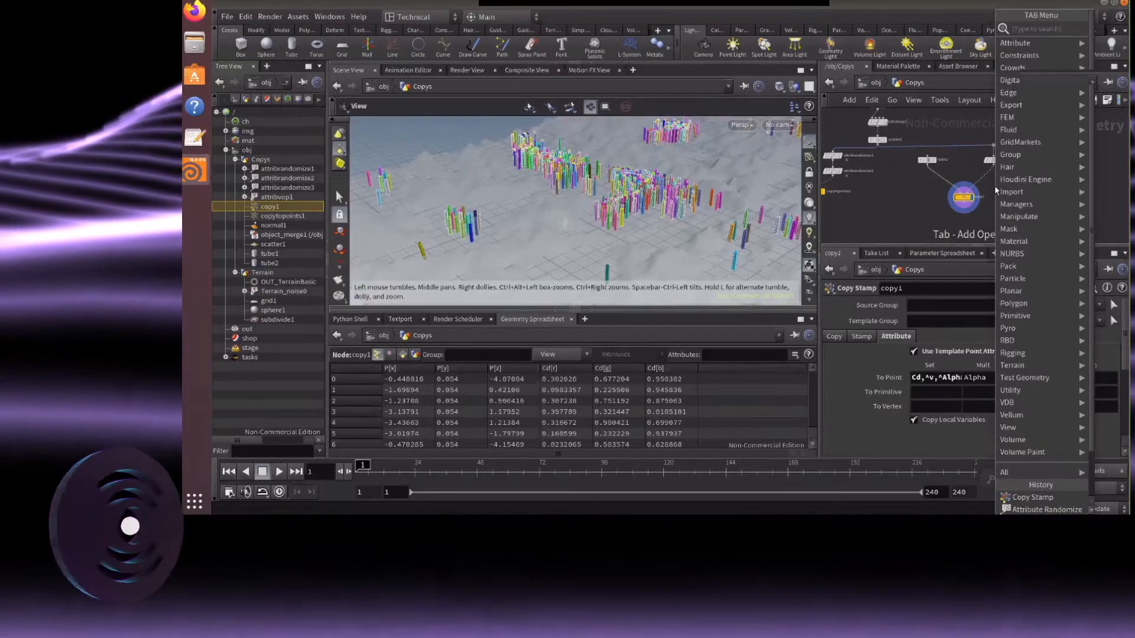
pyautogui.write('wr')
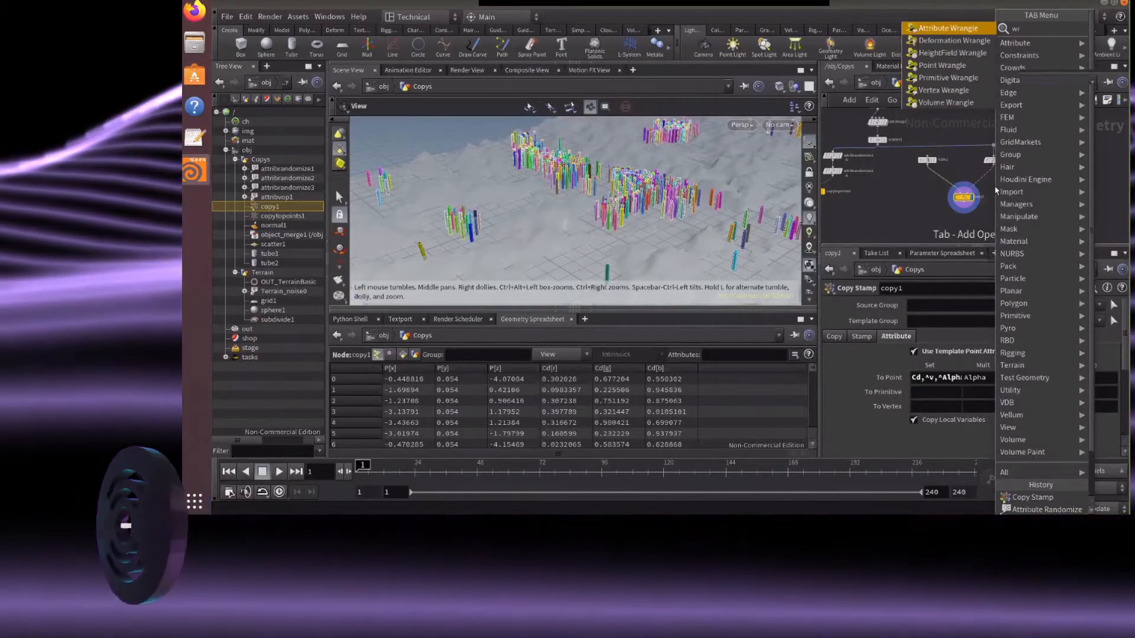
pyautogui.click(941, 32)
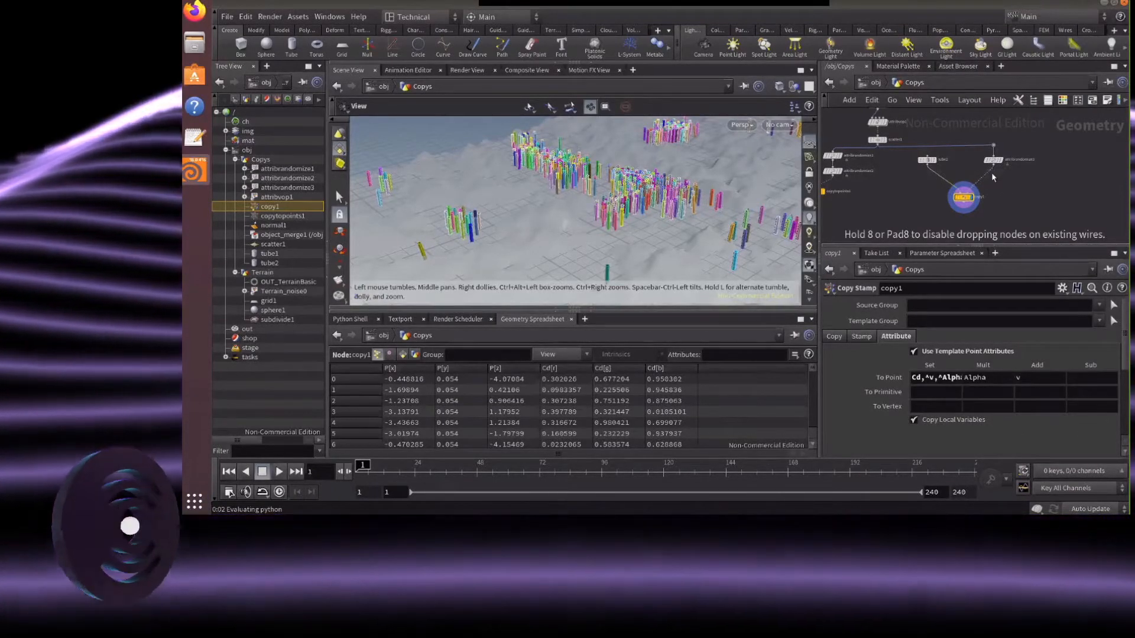
pyautogui.click(992, 174)
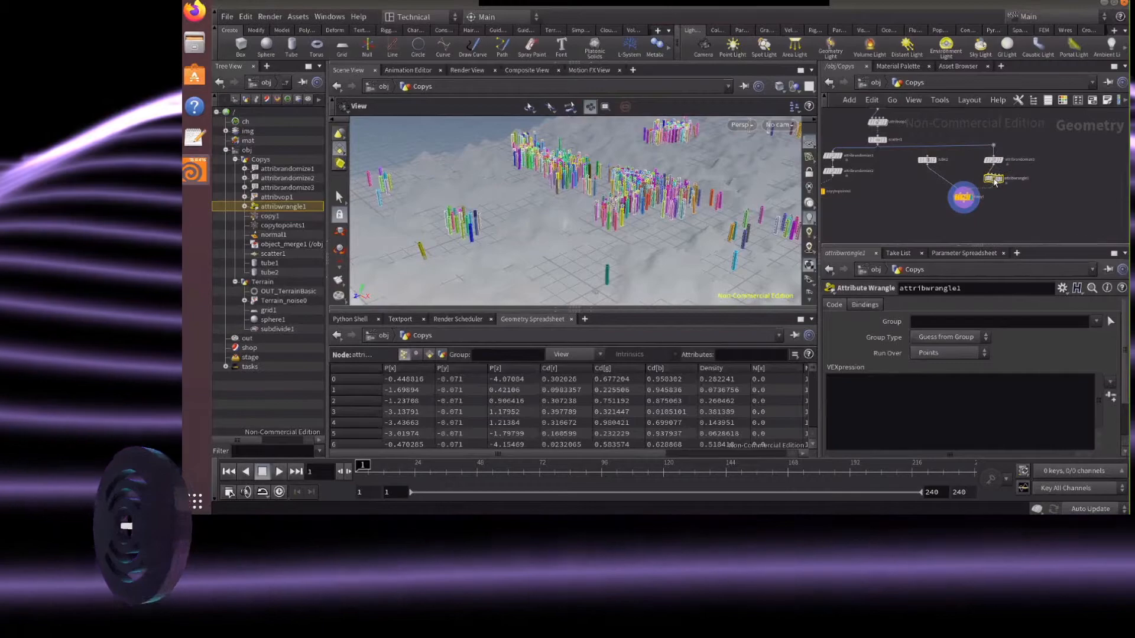
pyautogui.moveTo(995, 182); pyautogui.dragTo(994, 179)
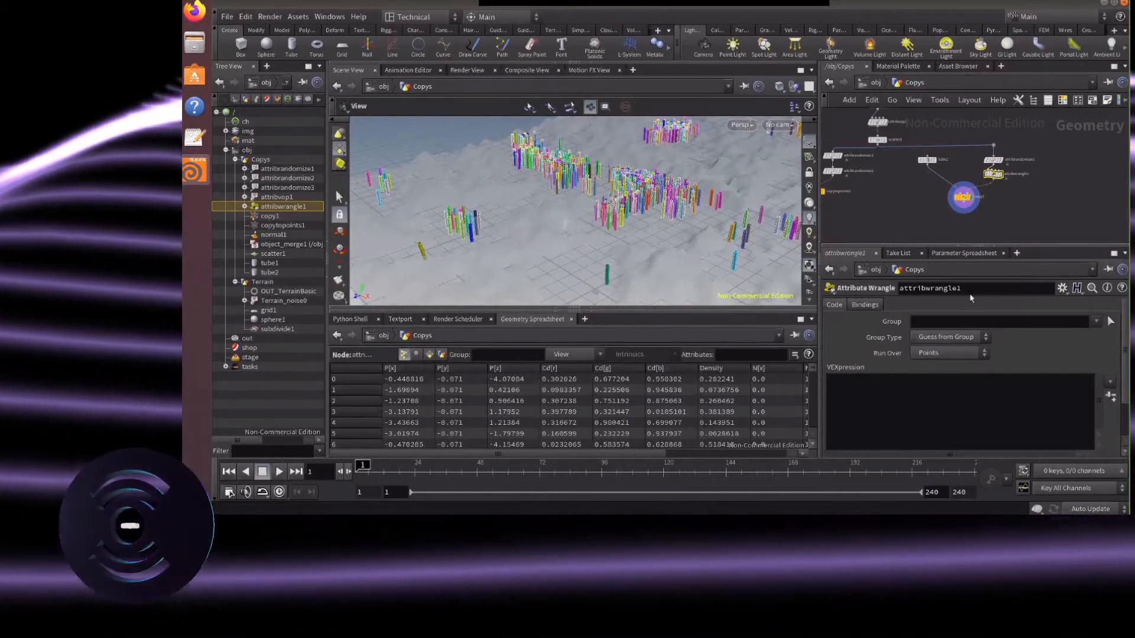
pyautogui.click(927, 389)
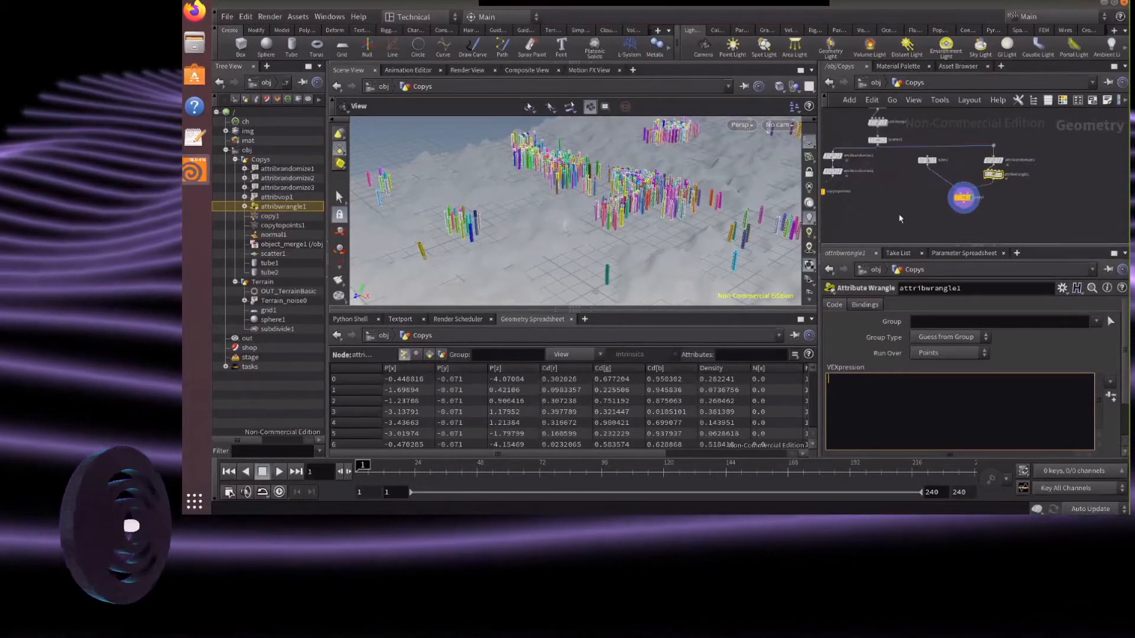
pyautogui.scroll(-1, 898, 214)
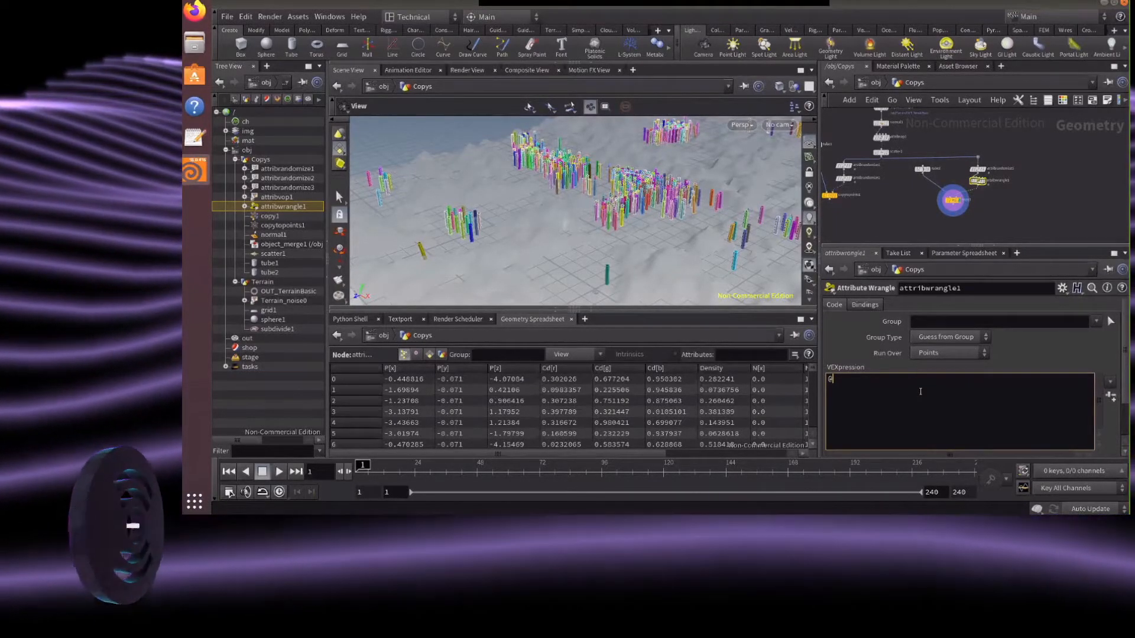
pyautogui.write('Height')
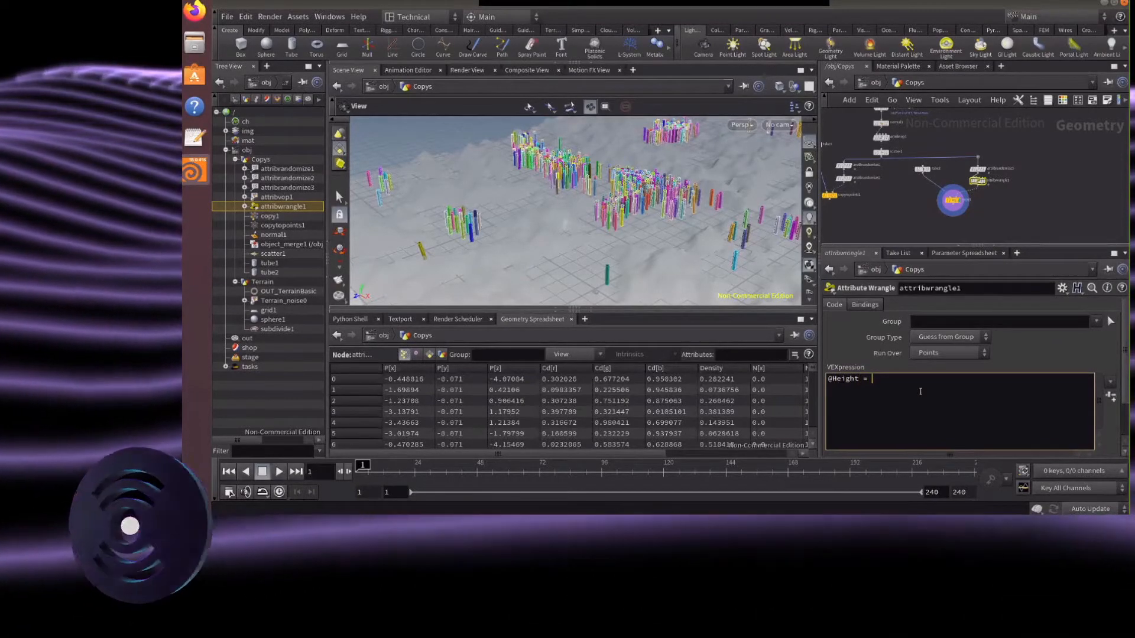
pyautogui.write(' = ')
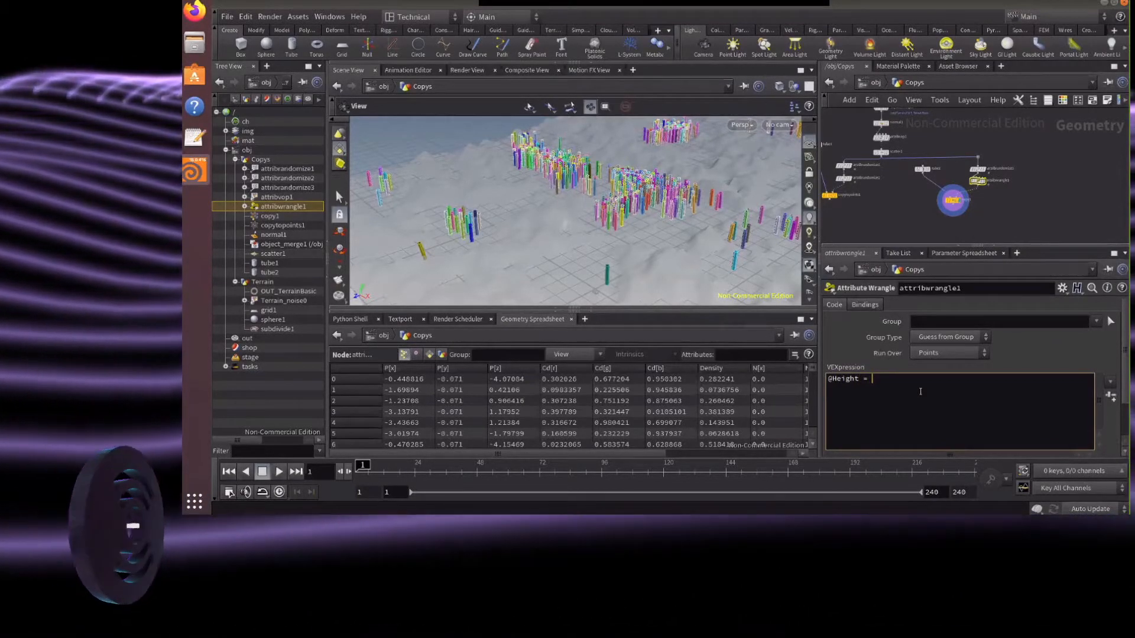
pyautogui.write('rand')
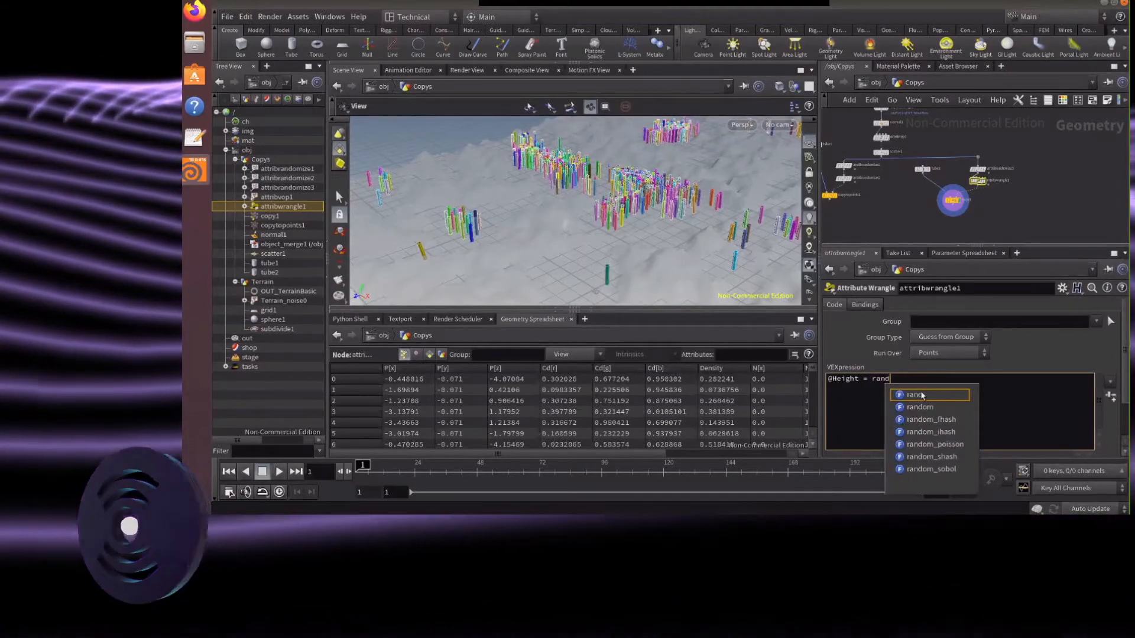
pyautogui.write('(')
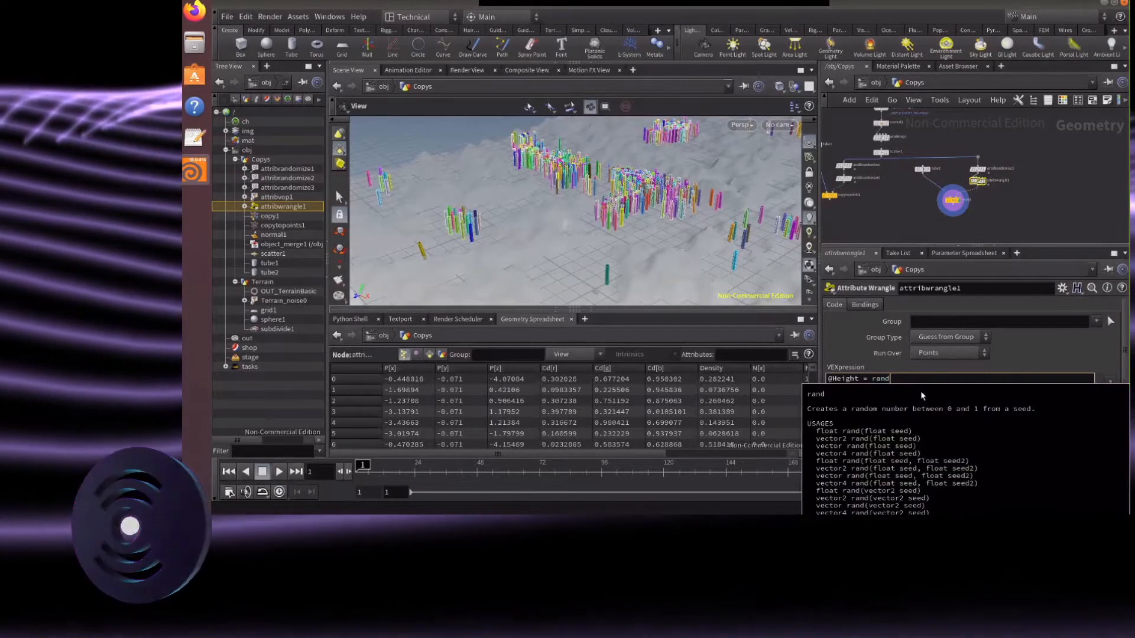
pyautogui.press('BackSpace')
pyautogui.press('BackSpace')
pyautogui.press('BackSpace')
pyautogui.press('BackSpace')
pyautogui.press('BackSpace')
pyautogui.press('BackSpace')
pyautogui.press('BackSpace')
pyautogui.press('BackSpace')
pyautogui.press('BackSpace')
pyautogui.press('BackSpace')
pyautogui.press('BackSpace')
pyautogui.press('BackSpace')
pyautogui.press('BackSpace')
pyautogui.press('BackSpace')
pyautogui.press('BackSpace')
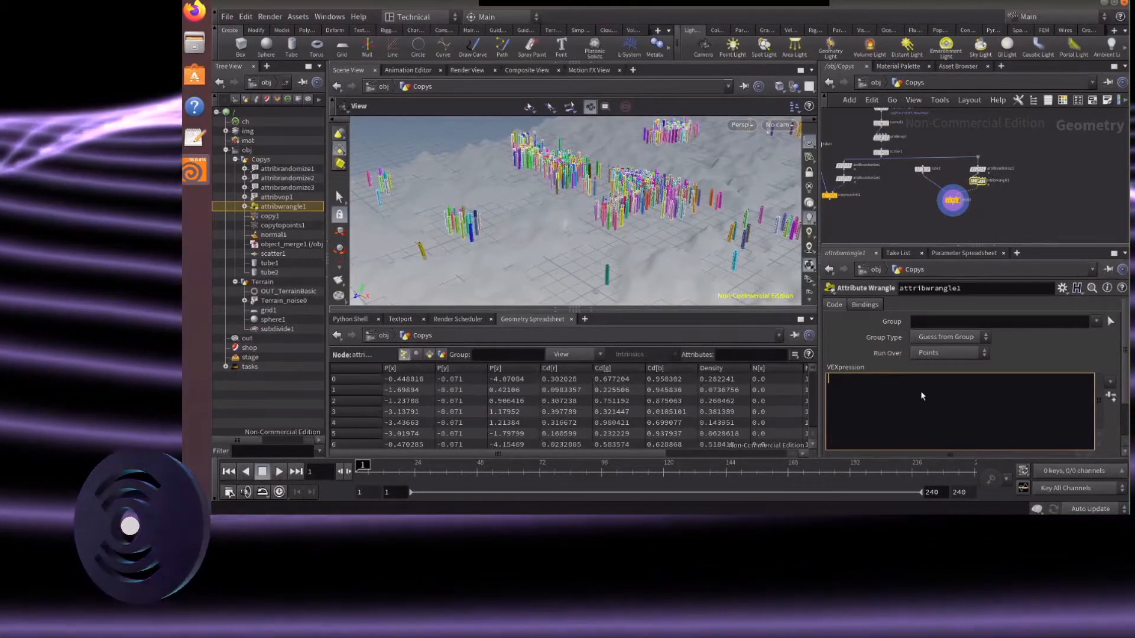
pyautogui.moveTo(633, 454); pyautogui.dragTo(725, 479)
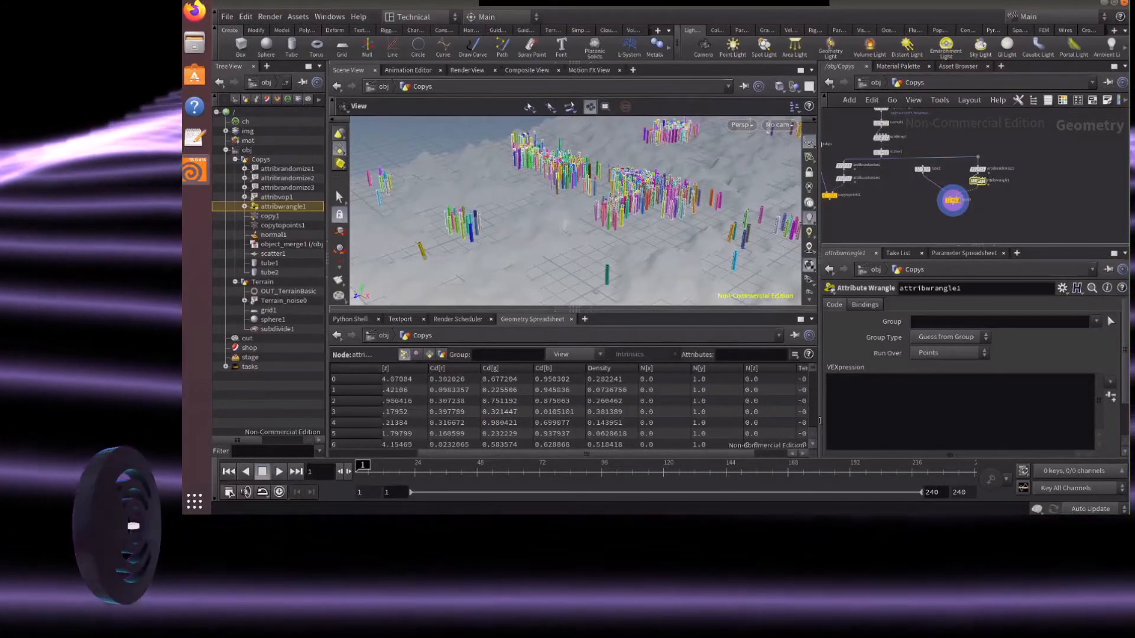
pyautogui.click(852, 390)
pyautogui.write('@')
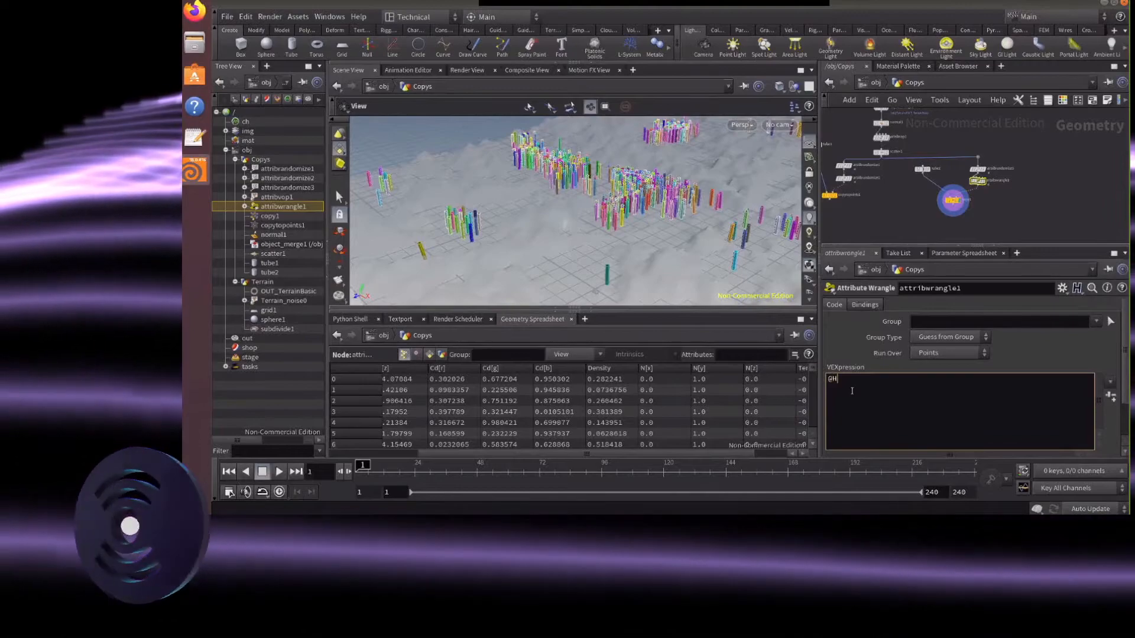
pyautogui.write('Height')
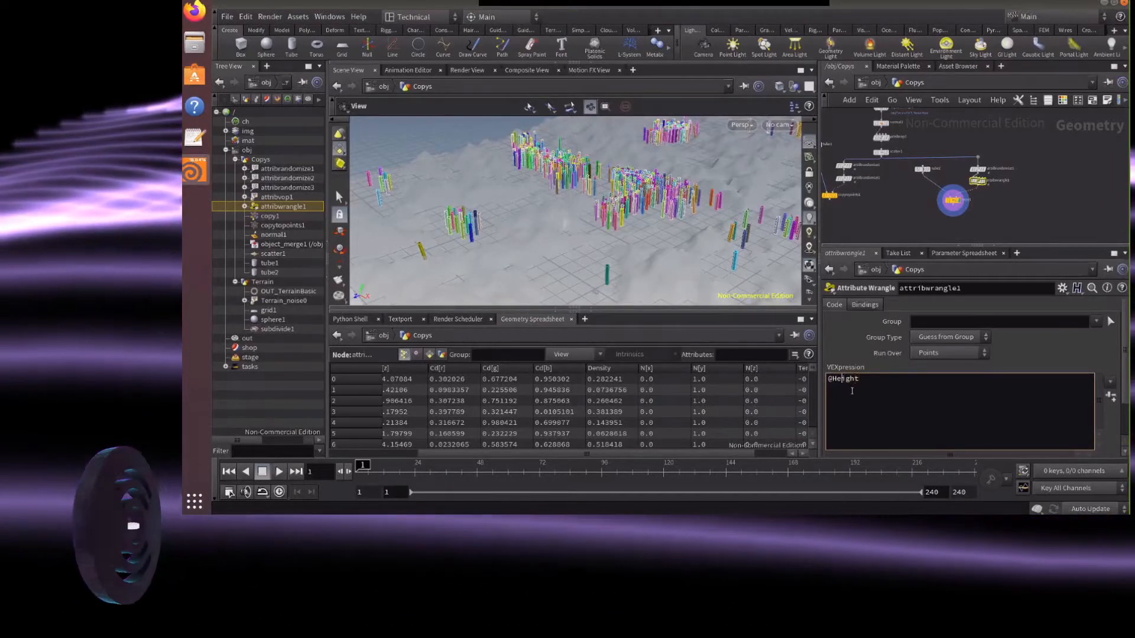
pyautogui.press('Home')
pyautogui.write('f')
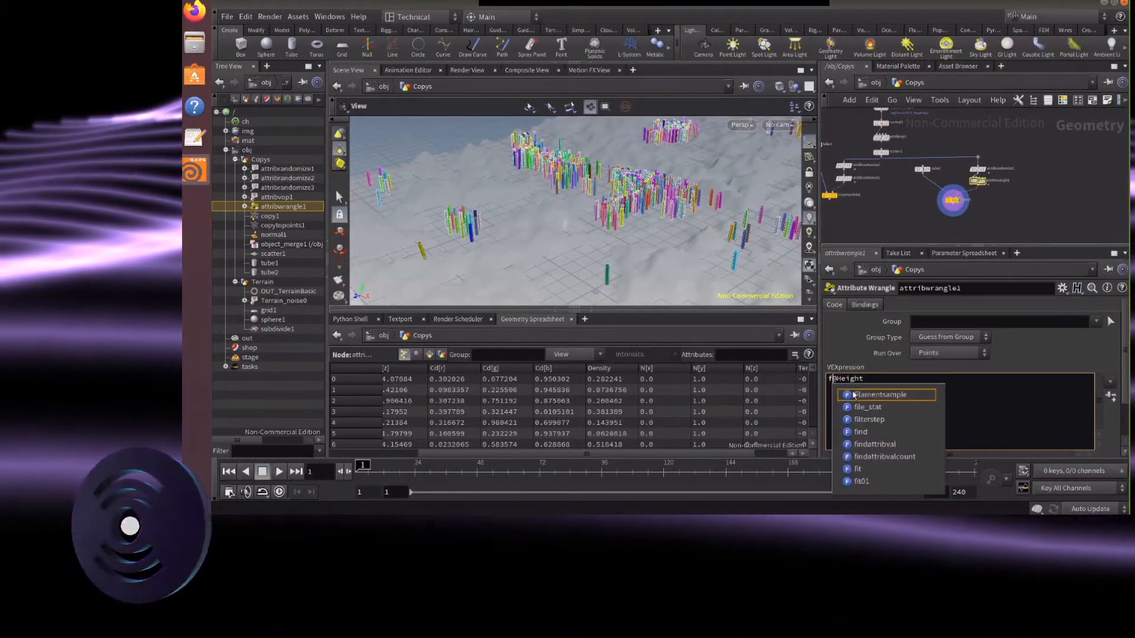
pyautogui.press('BackSpace')
pyautogui.write('i')
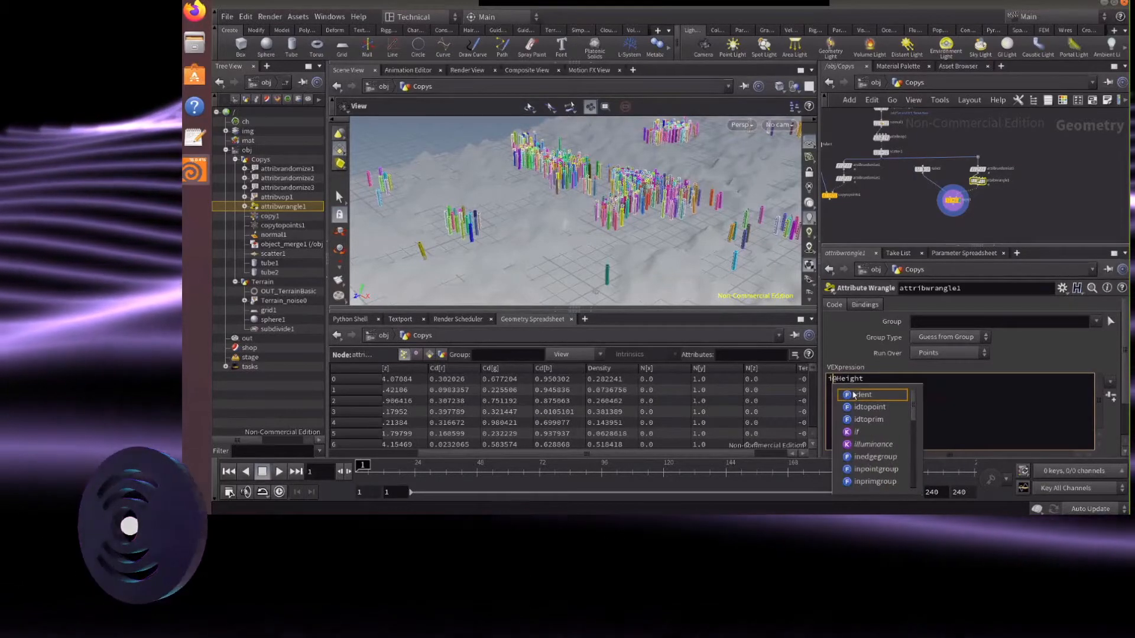
pyautogui.press('BackSpace')
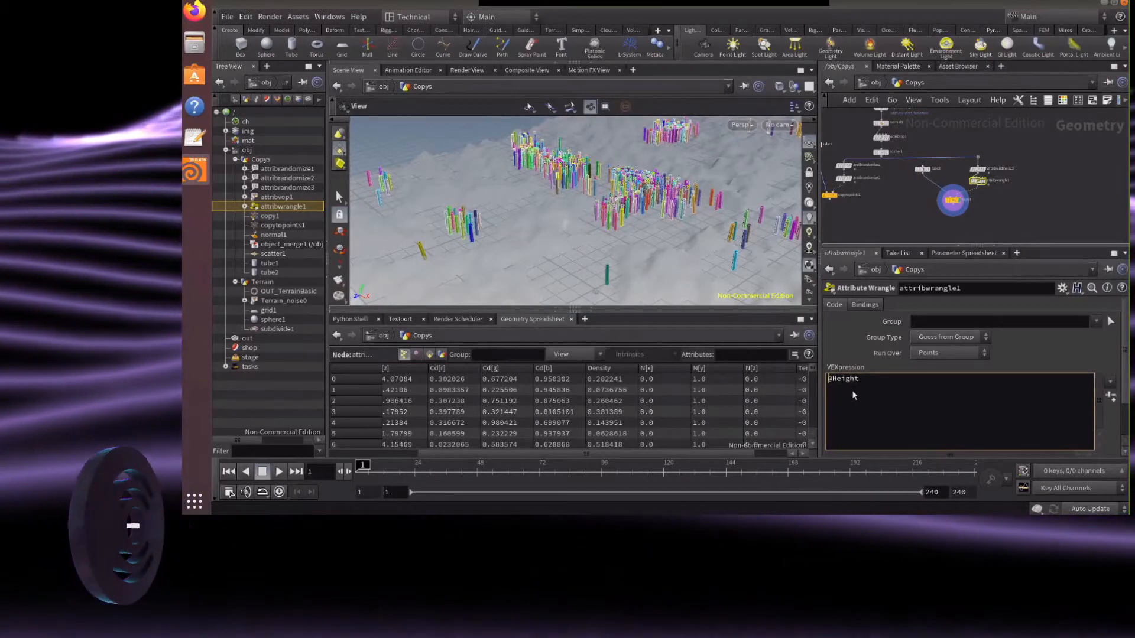
# Complete attribwrangle1's VEXpression as f@Height = rand(@P); and sort the point spreadsheet by Height in ascending, then descending order
pyautogui.press('End')
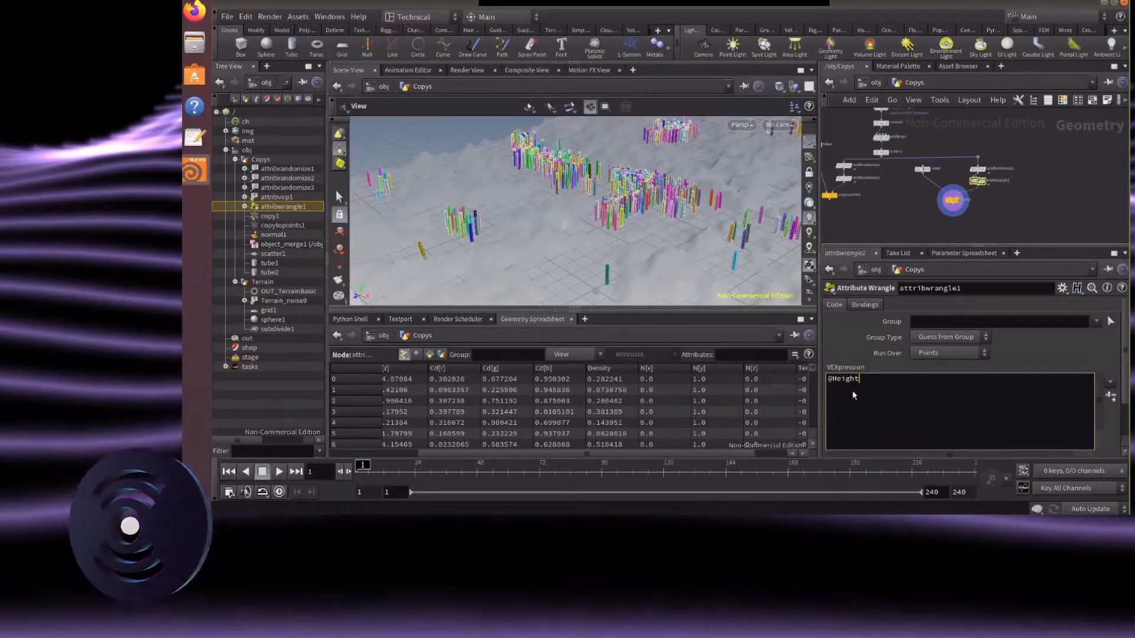
pyautogui.write('=')
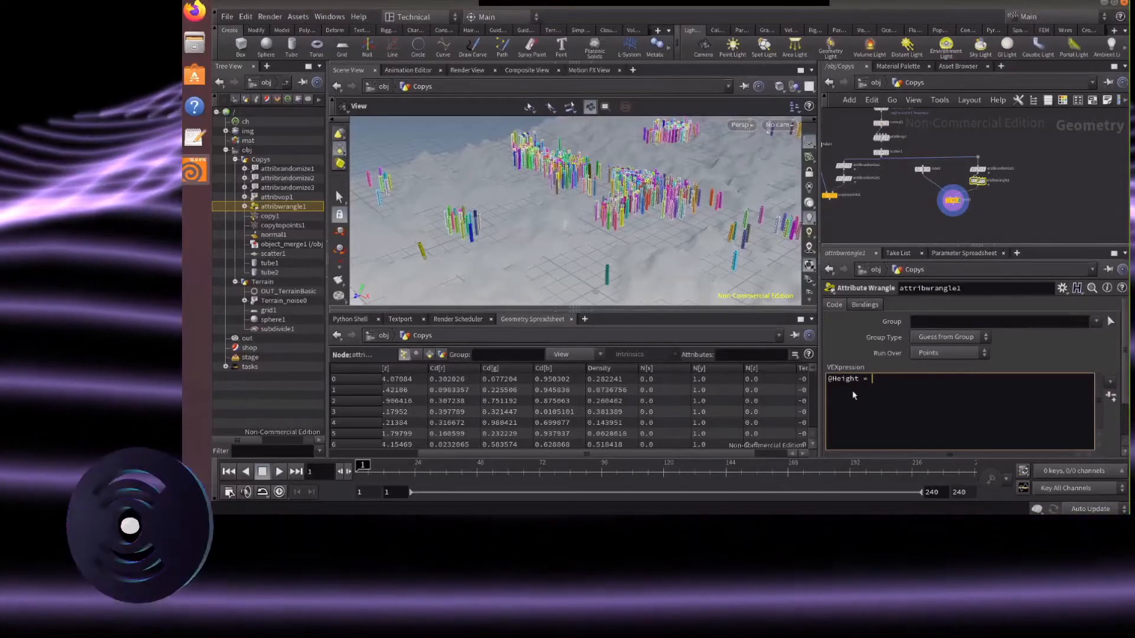
pyautogui.write('rand')
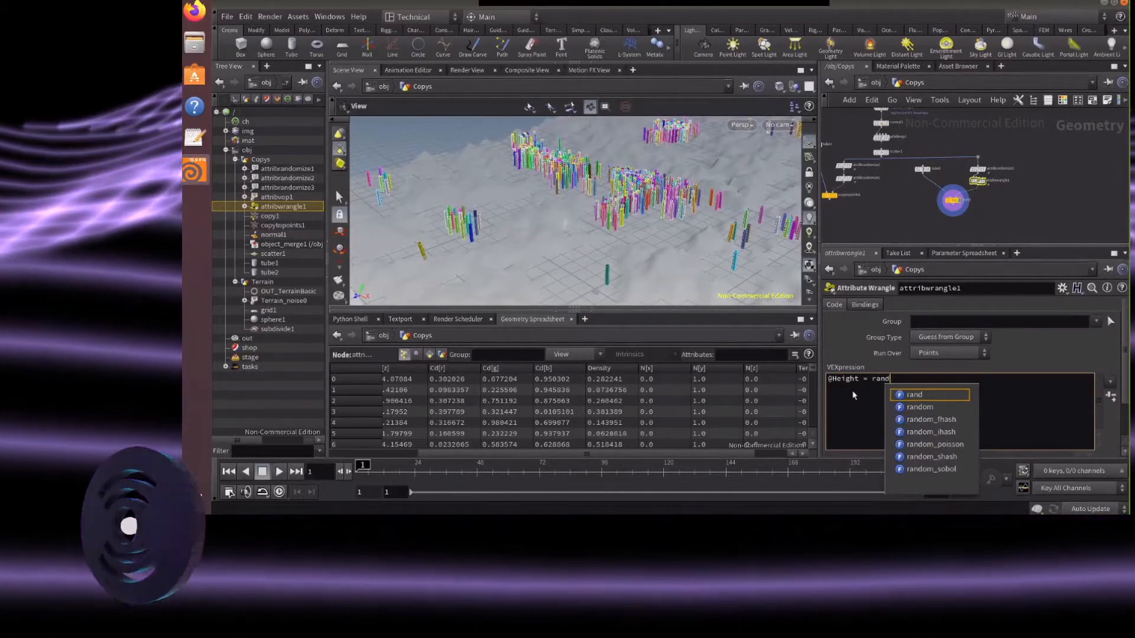
pyautogui.write('(')
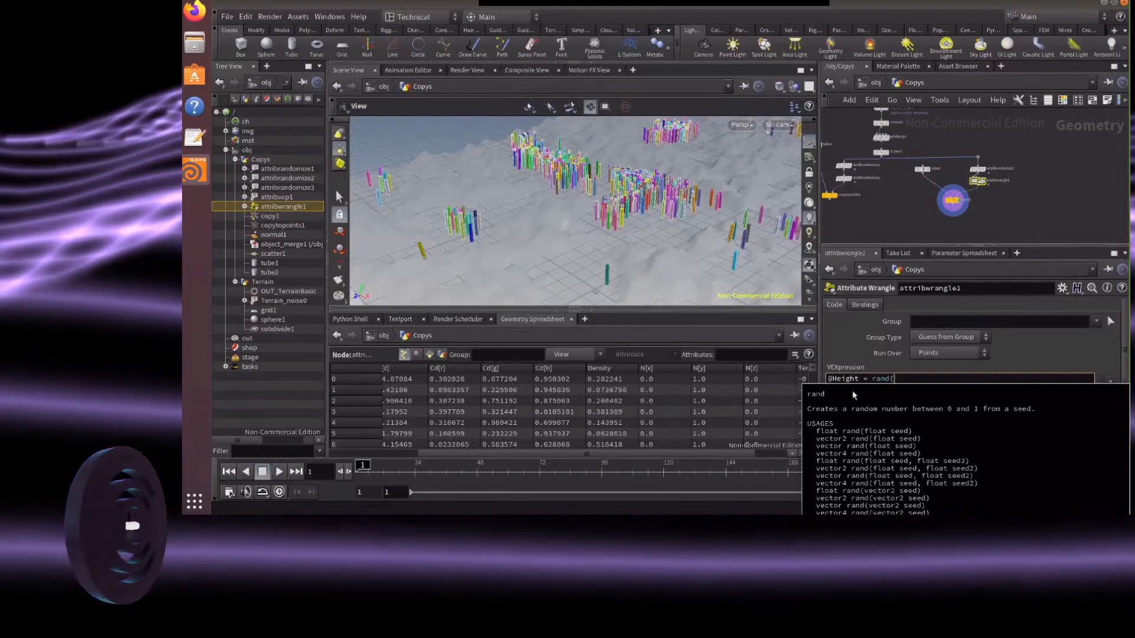
pyautogui.write('@P')
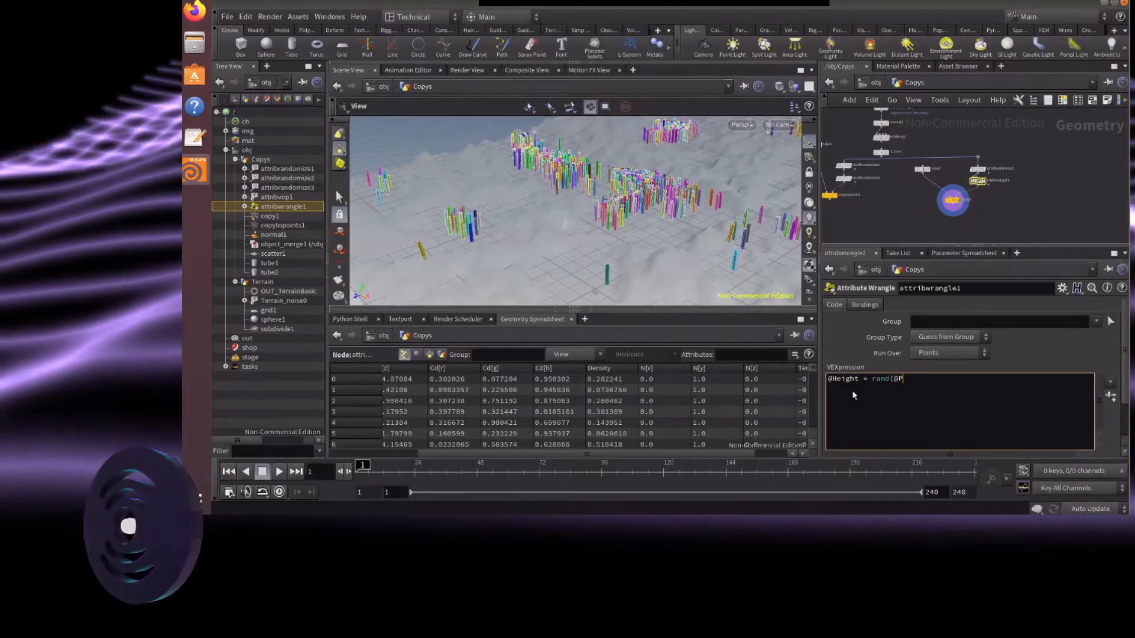
pyautogui.write(')')
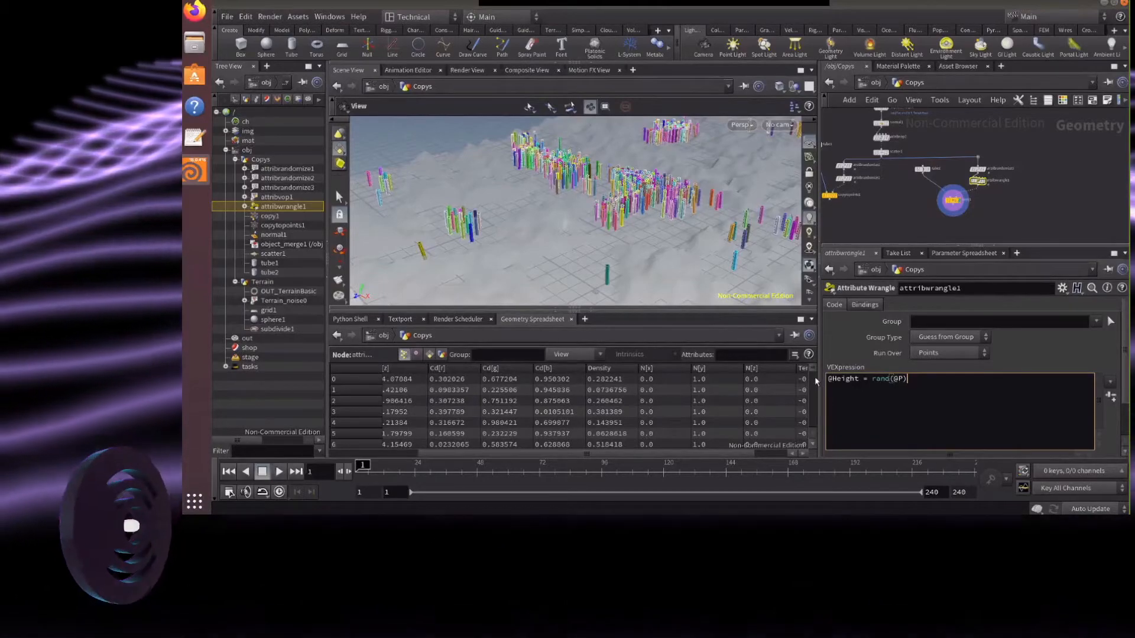
pyautogui.write('f')
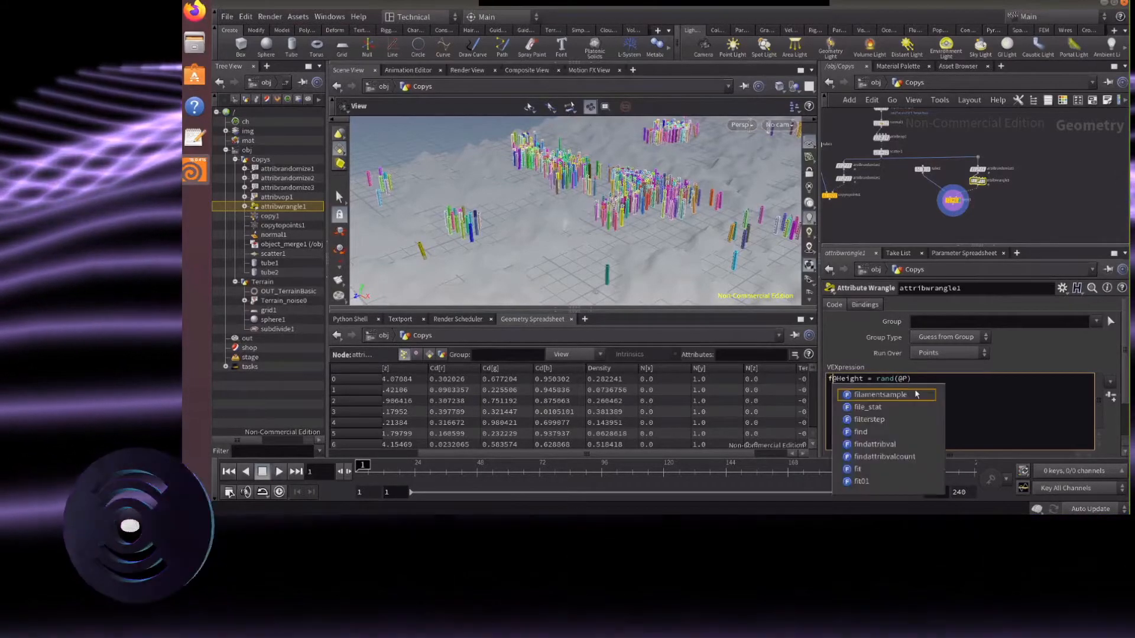
pyautogui.click(915, 378)
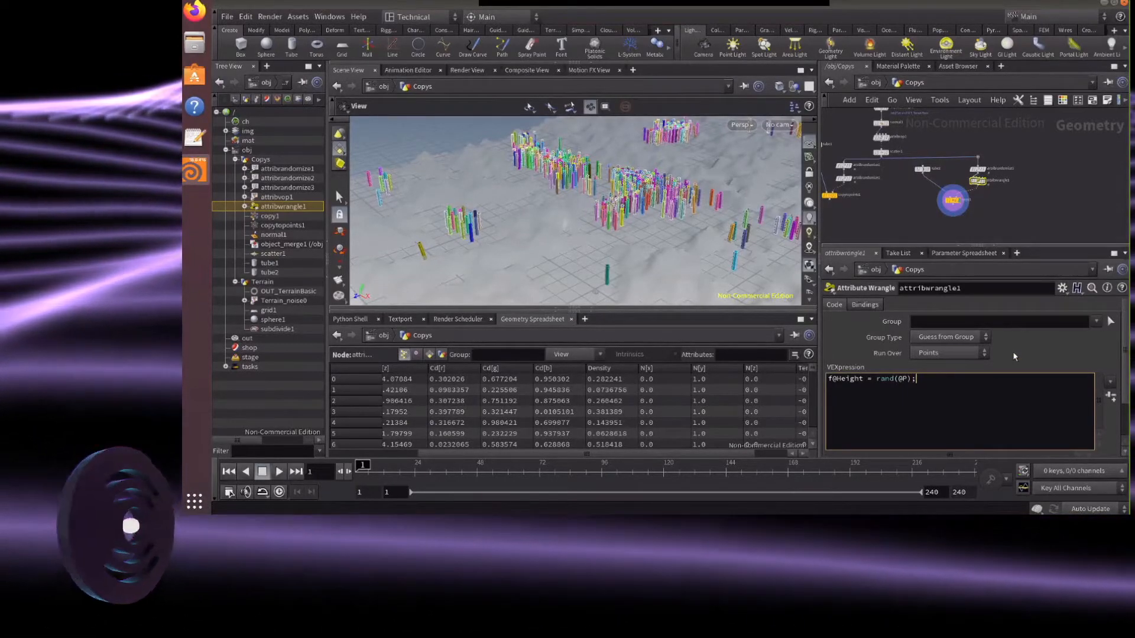
pyautogui.click(1012, 353)
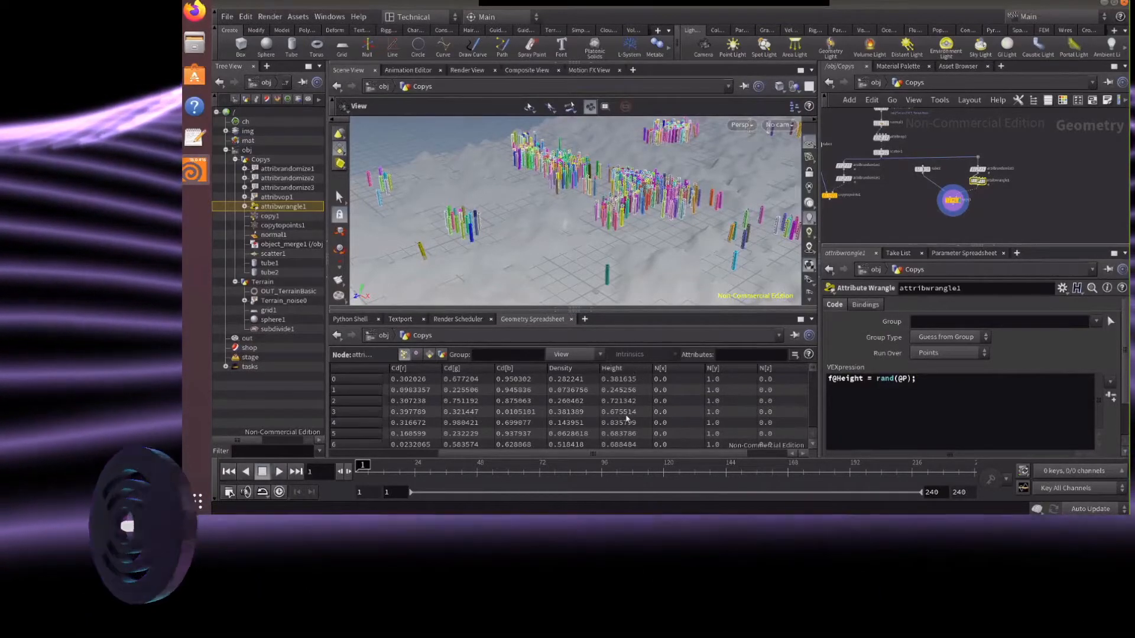
pyautogui.click(631, 368)
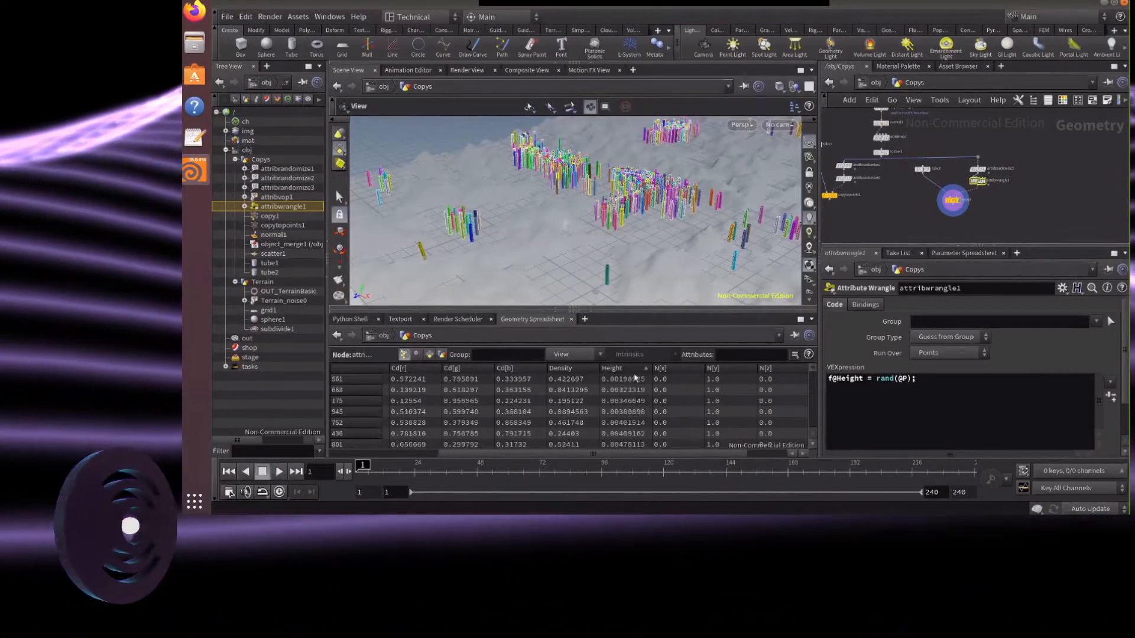
pyautogui.click(638, 369)
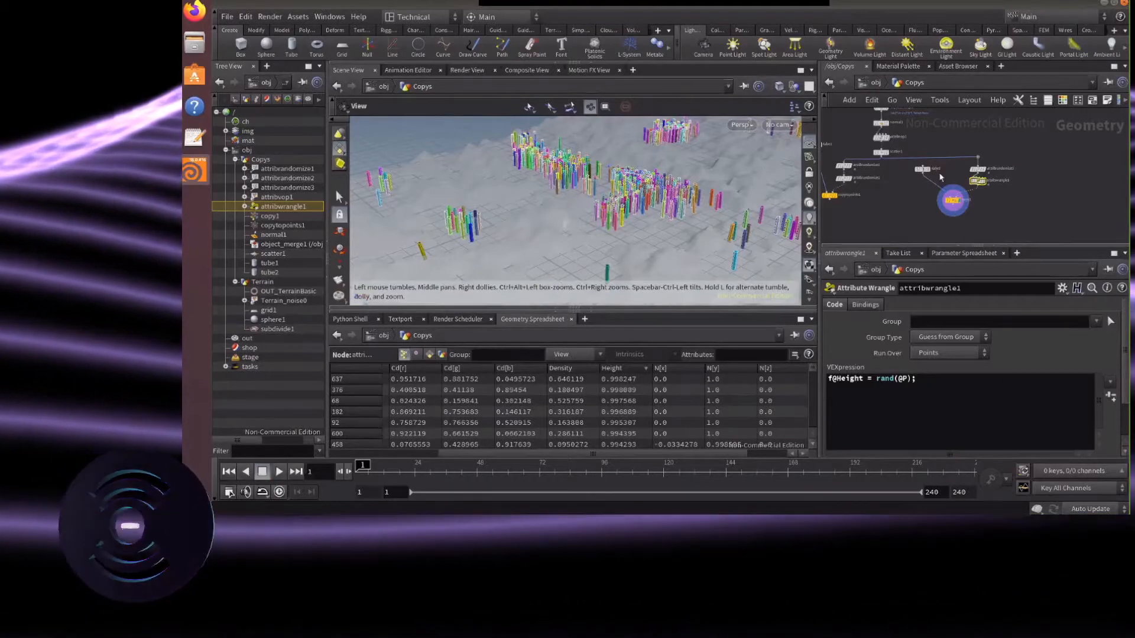
# Inspect copy1's tubes up close and enable Stamp Inputs on the Copy Stamp node
pyautogui.click(949, 199)
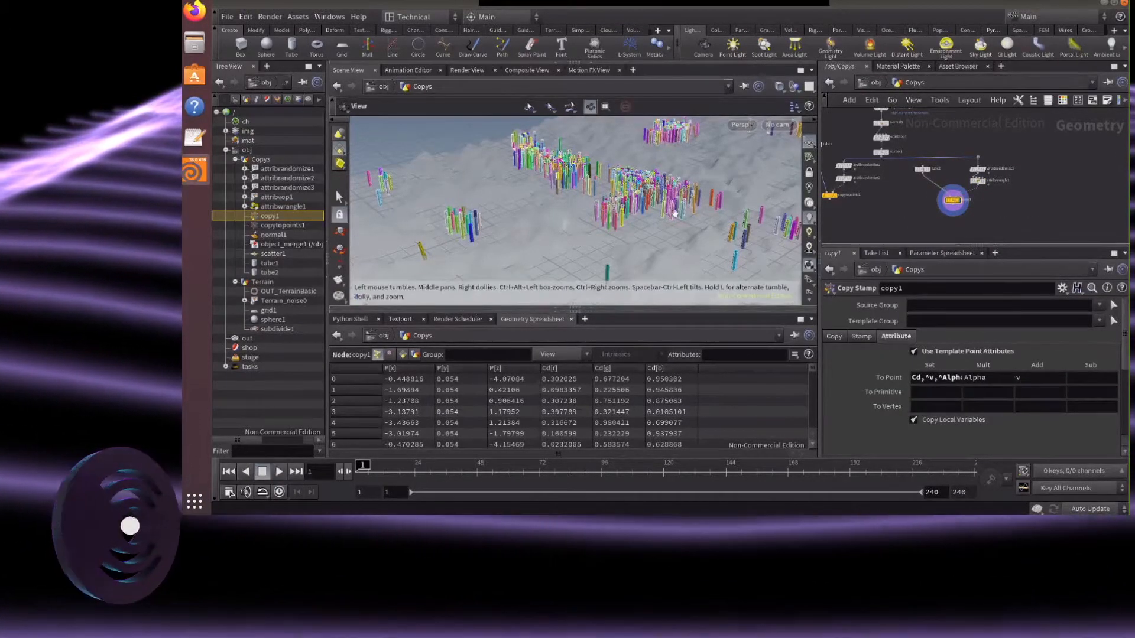
pyautogui.moveTo(675, 214); pyautogui.dragTo(640, 222)
pyautogui.scroll(5, 685, 215)
pyautogui.moveTo(678, 207); pyautogui.dragTo(683, 216)
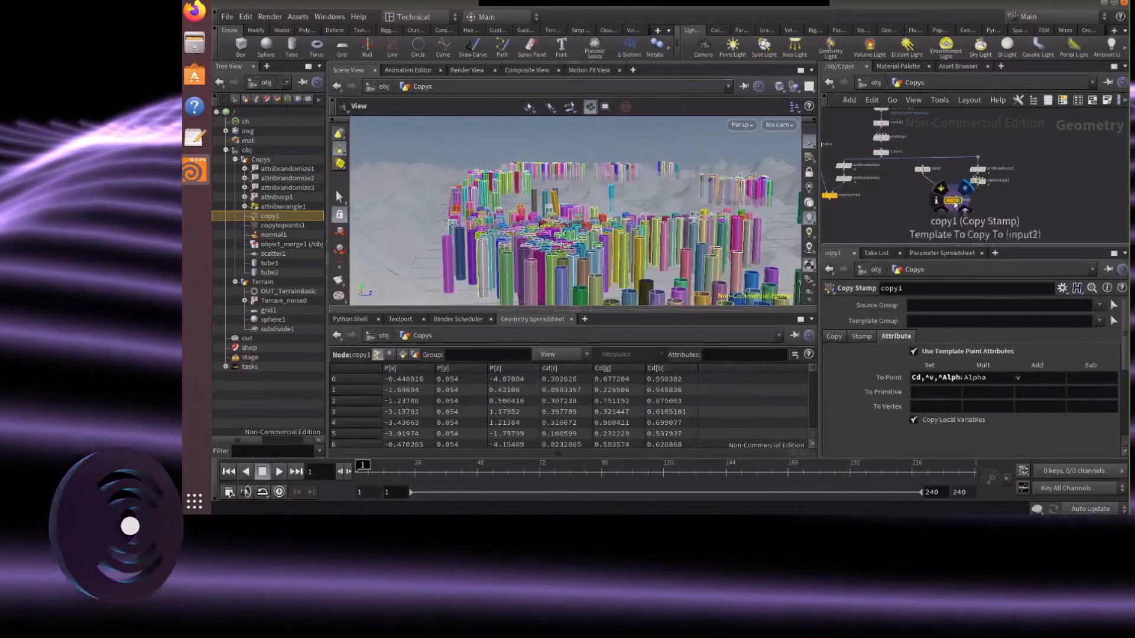
pyautogui.click(862, 337)
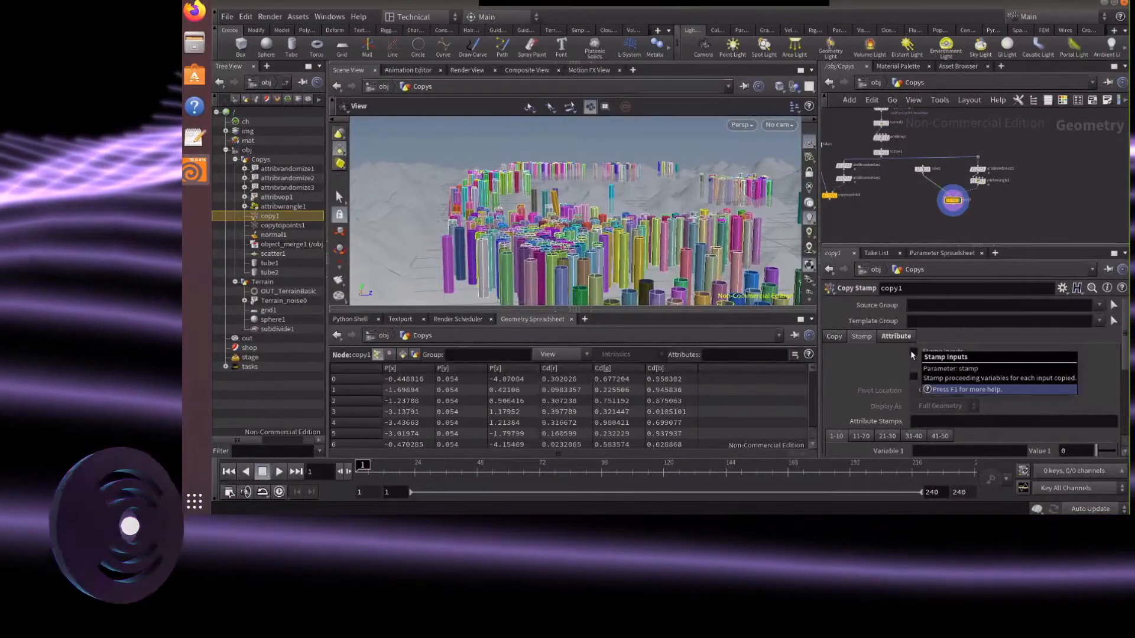
pyautogui.click(912, 352)
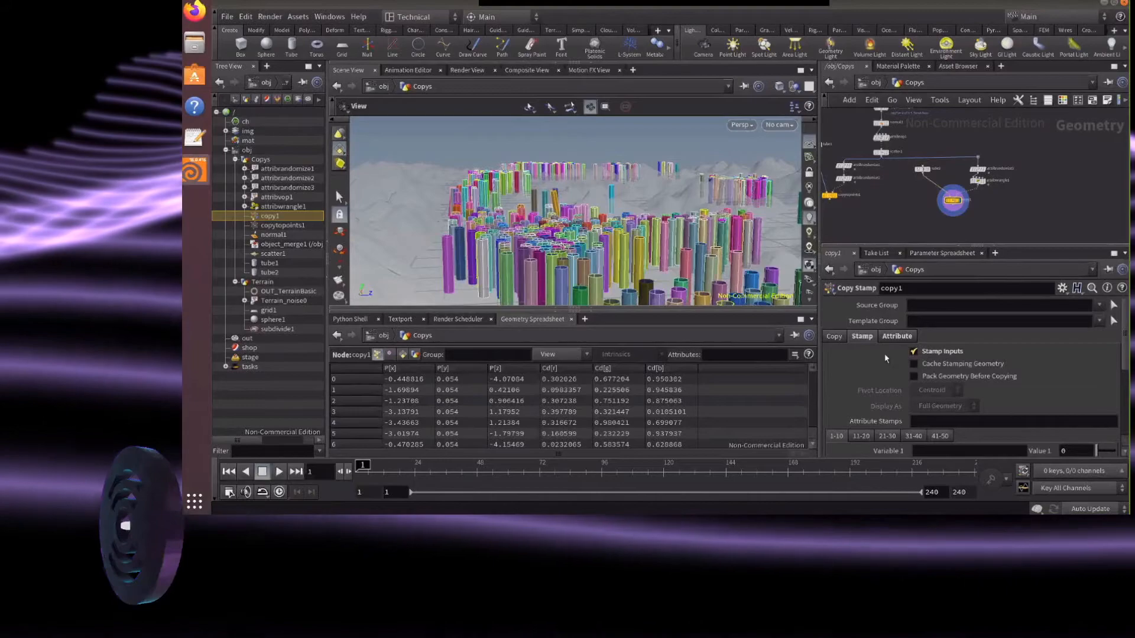
pyautogui.scroll(-2, 1011, 359)
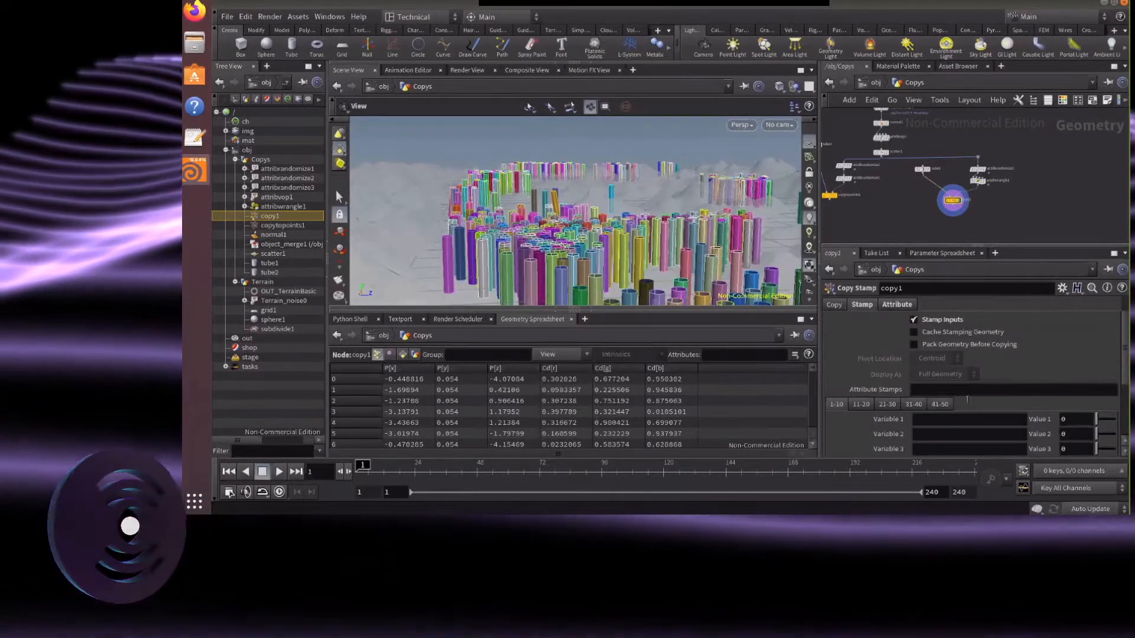
pyautogui.click(966, 419)
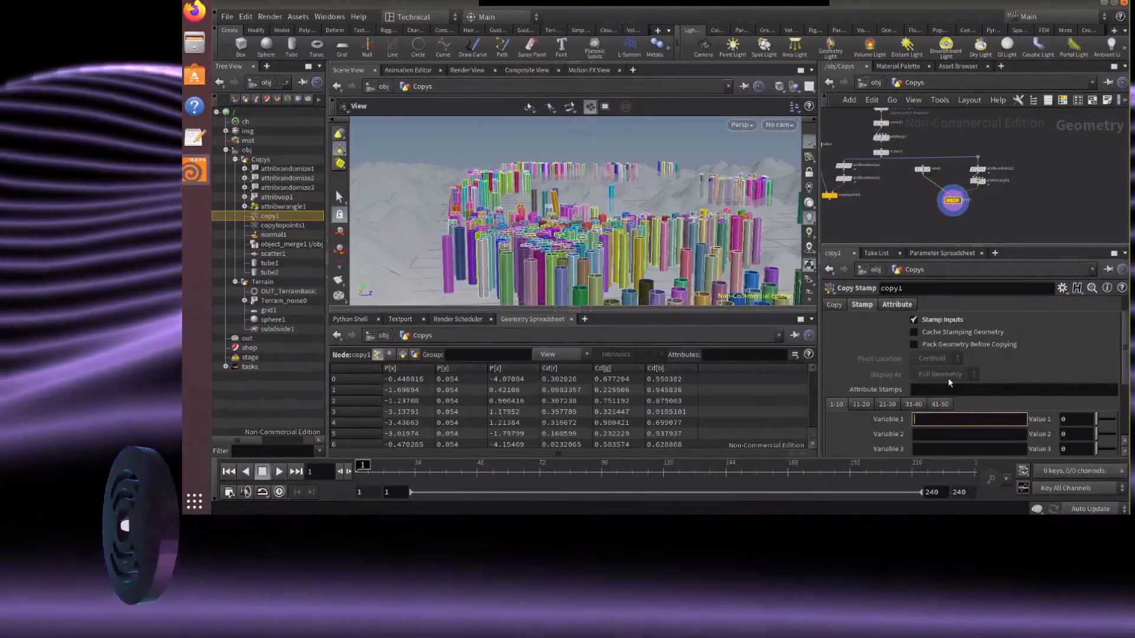
pyautogui.write('Height')
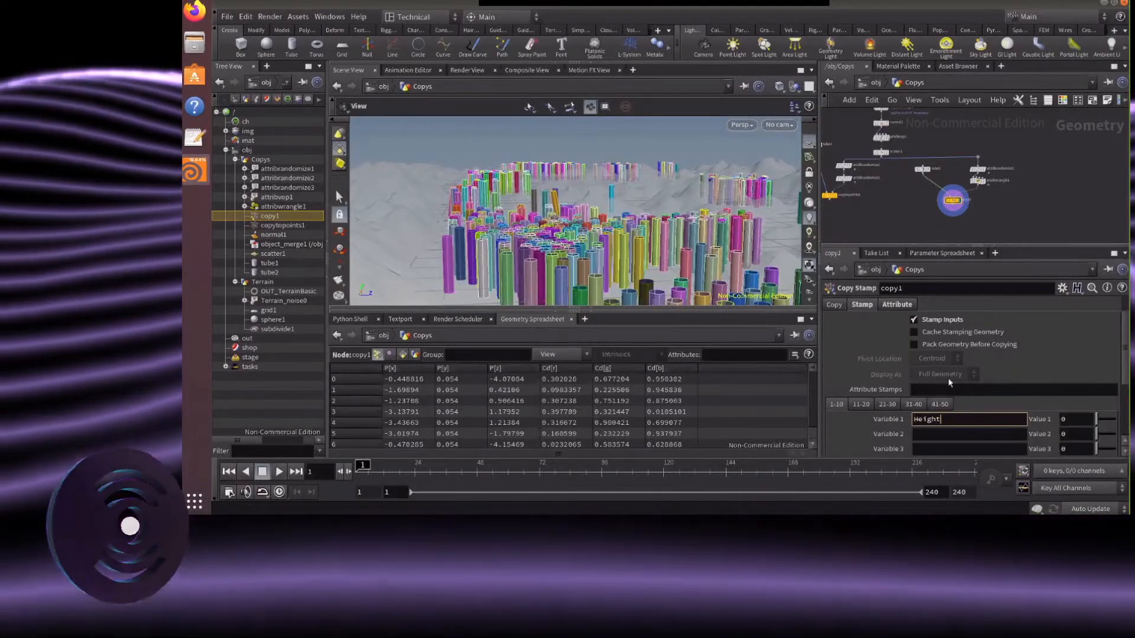
pyautogui.click(1075, 419)
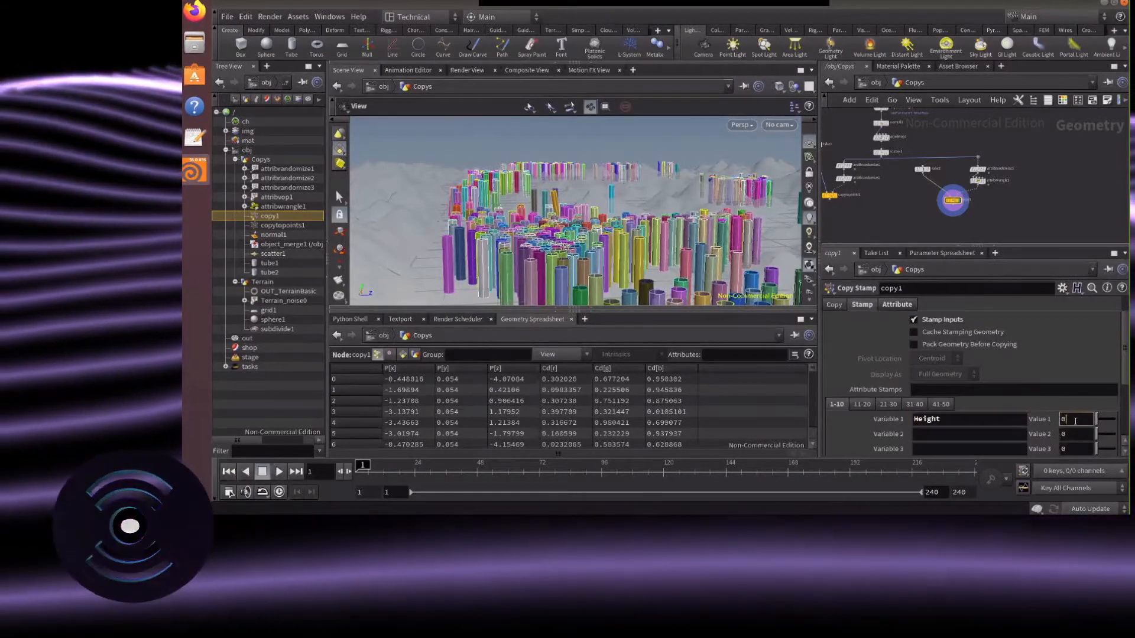
pyautogui.press('BackSpace')
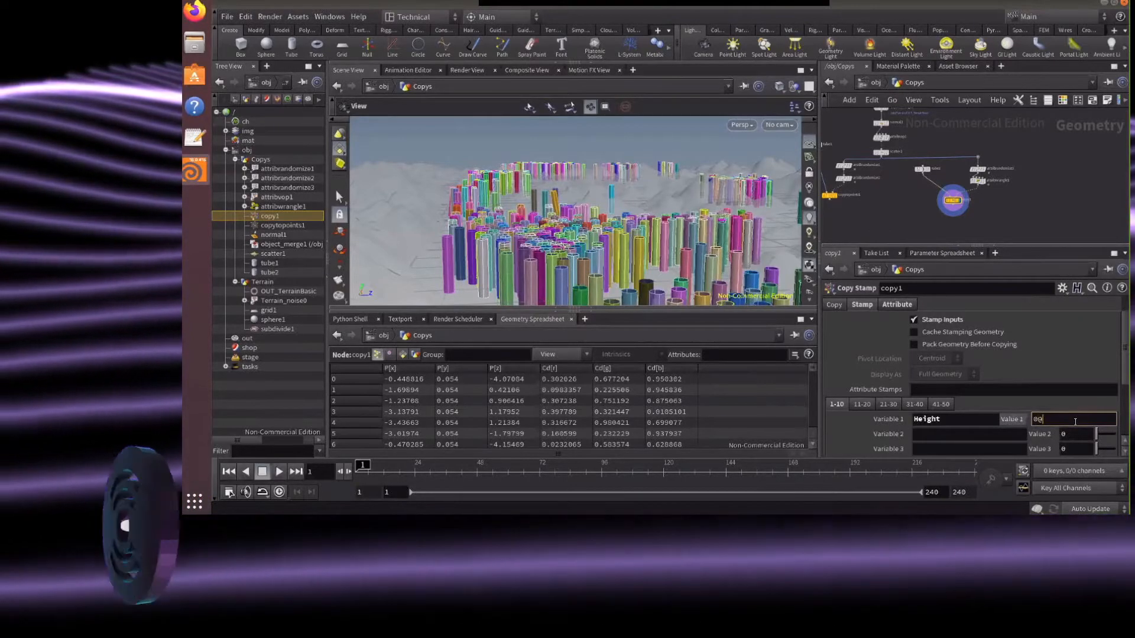
pyautogui.write('@')
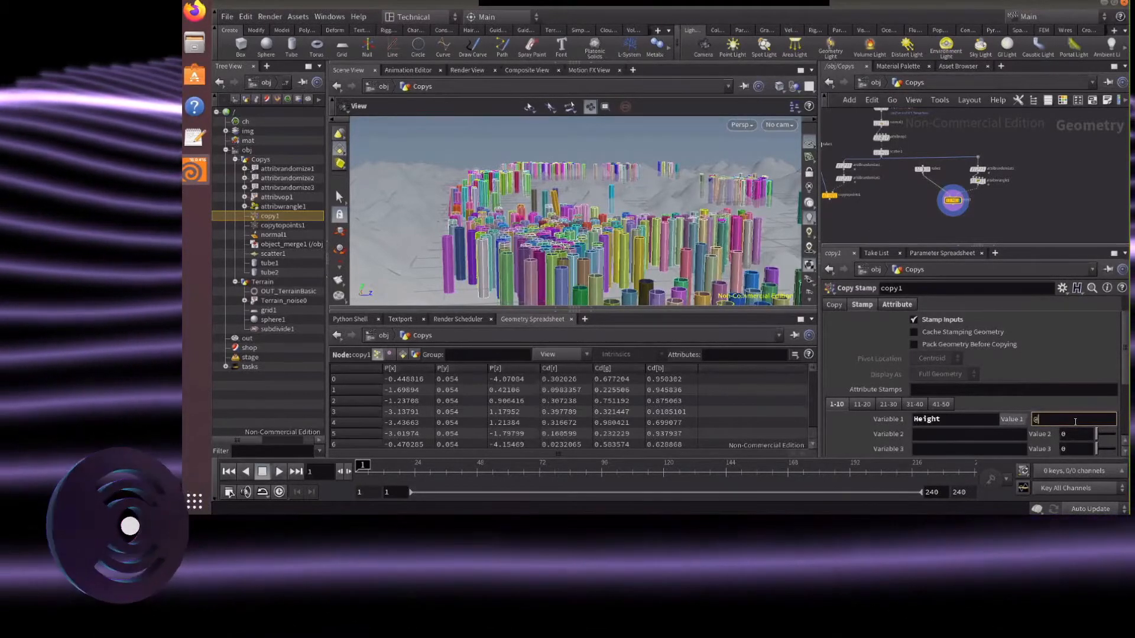
pyautogui.write('Height')
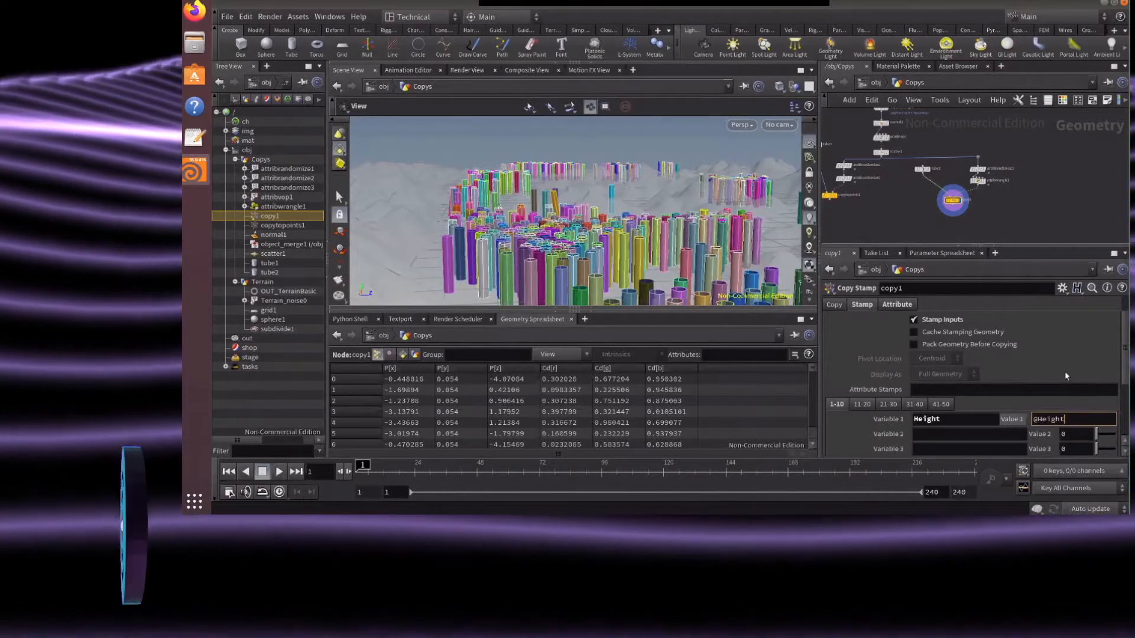
pyautogui.press('Return')
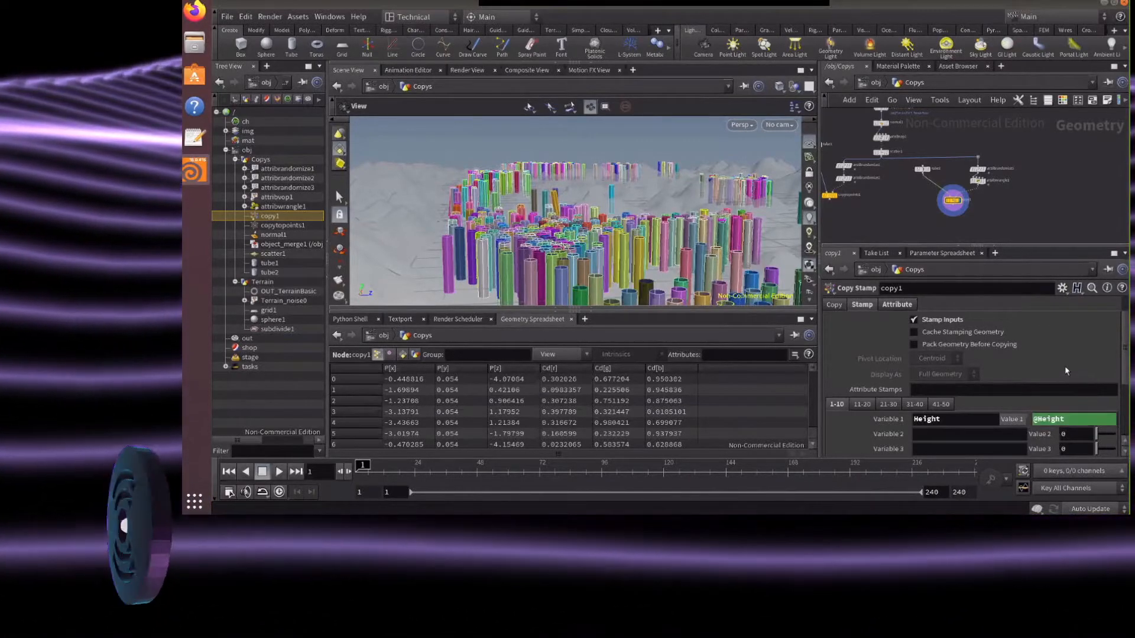
# Insert a Transform node between tube2 and copy1's source geometry input
pyautogui.click(922, 169)
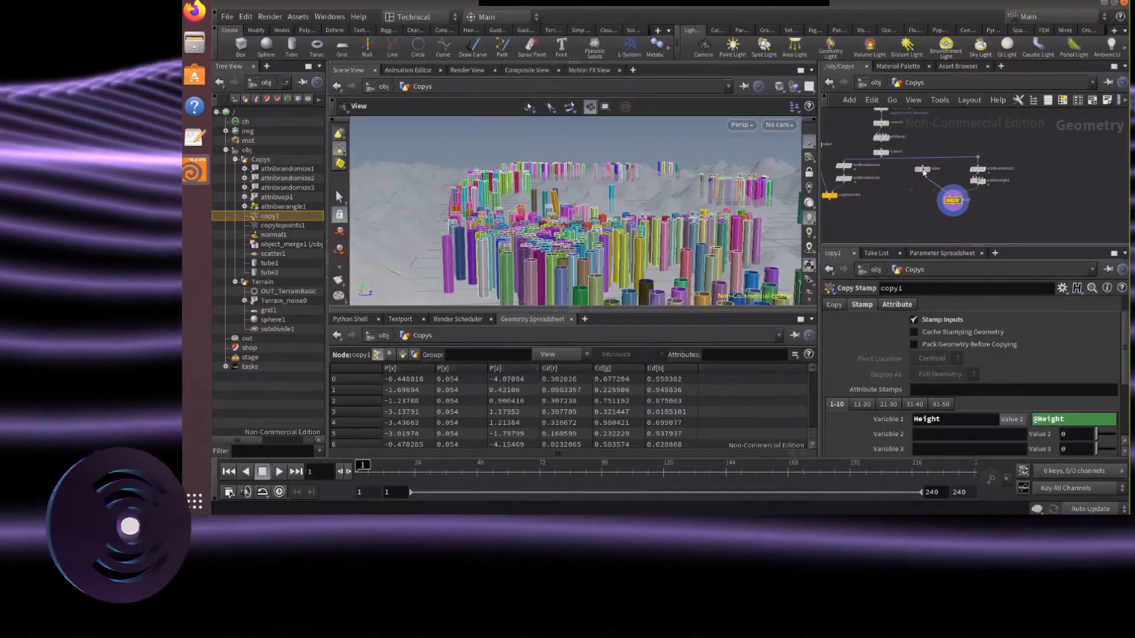
pyautogui.click(953, 201)
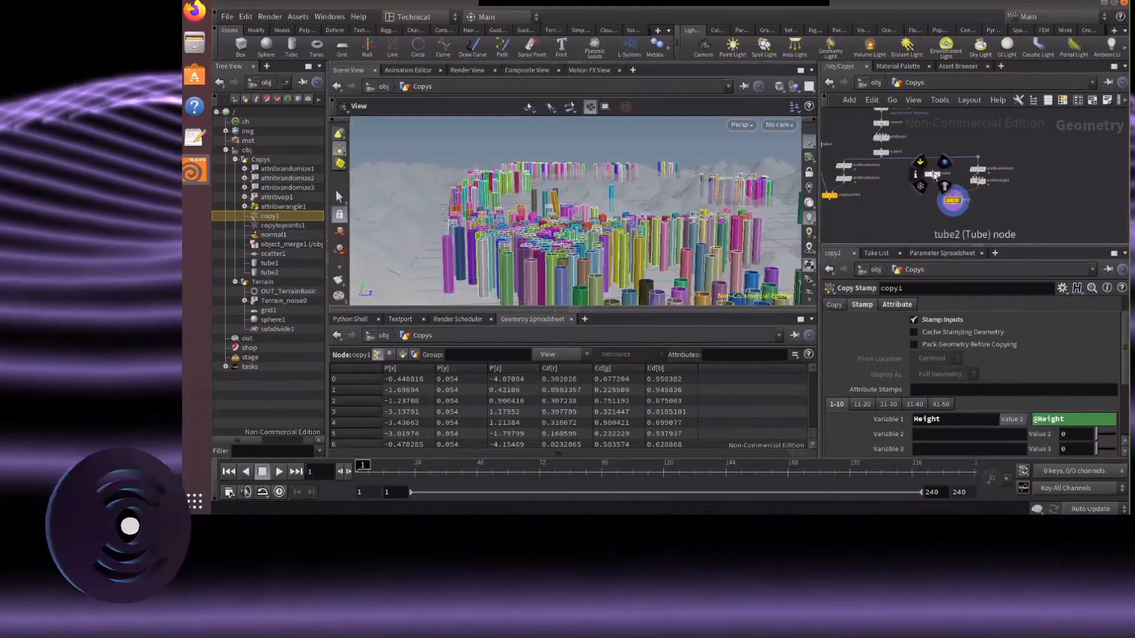
pyautogui.click(933, 175)
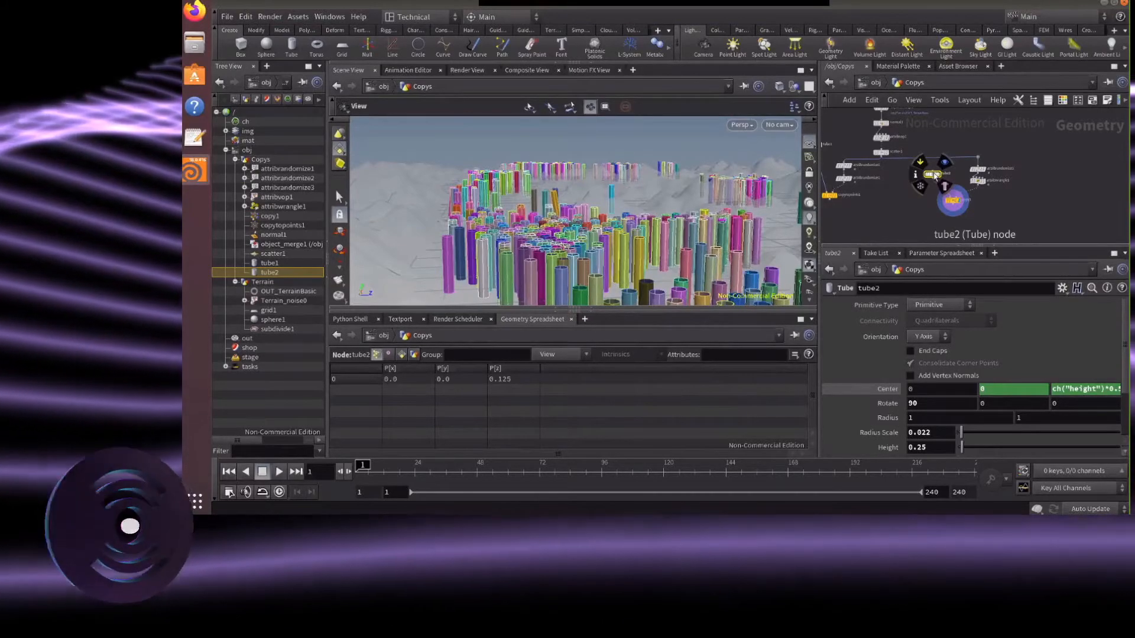
pyautogui.scroll(-1, 928, 358)
pyautogui.scroll(-1, 930, 359)
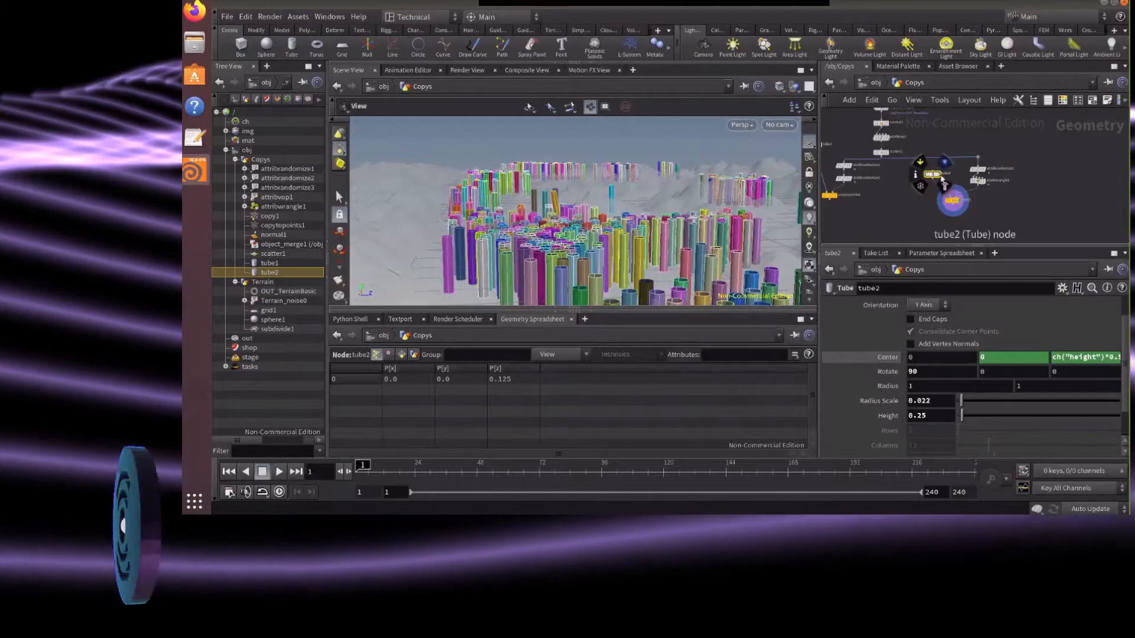
pyautogui.press('Tab')
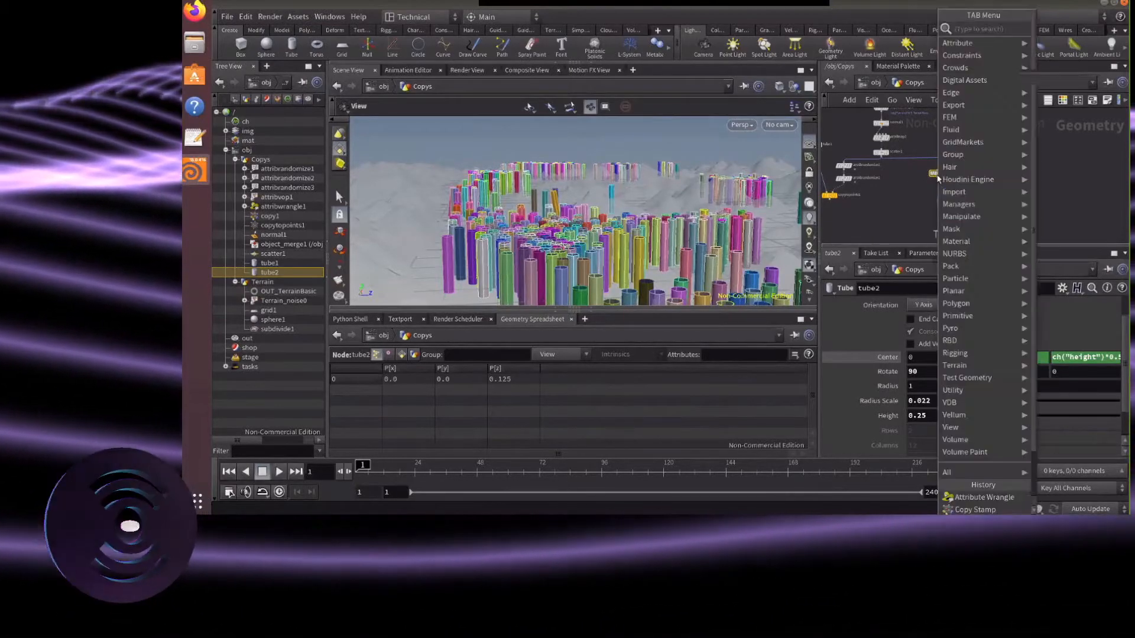
pyautogui.write('tra')
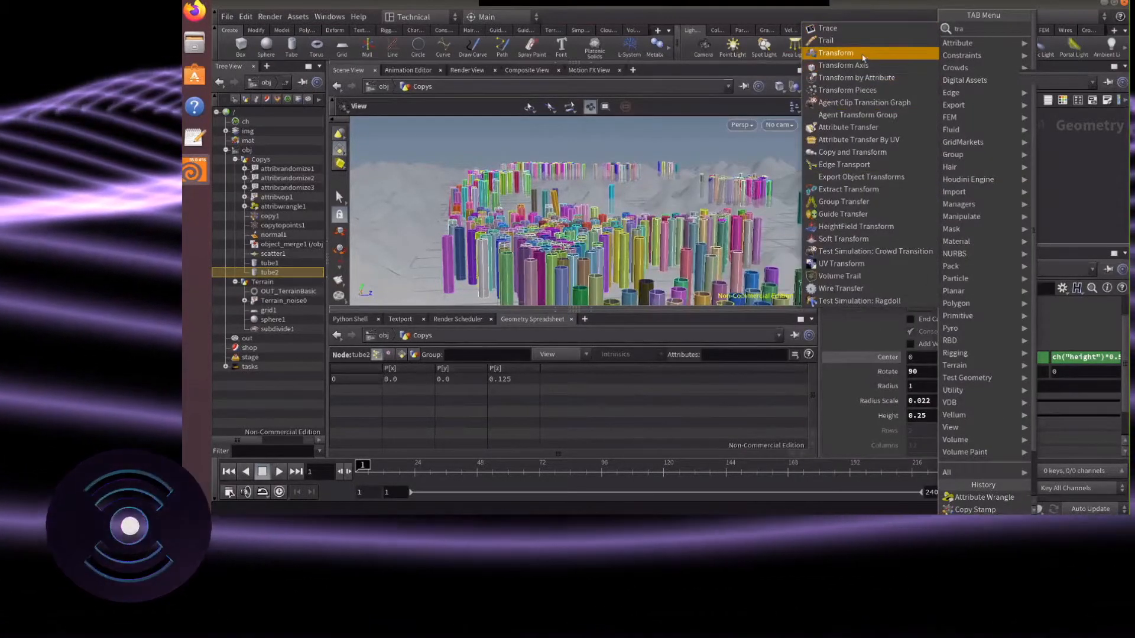
pyautogui.click(859, 55)
pyautogui.click(944, 188)
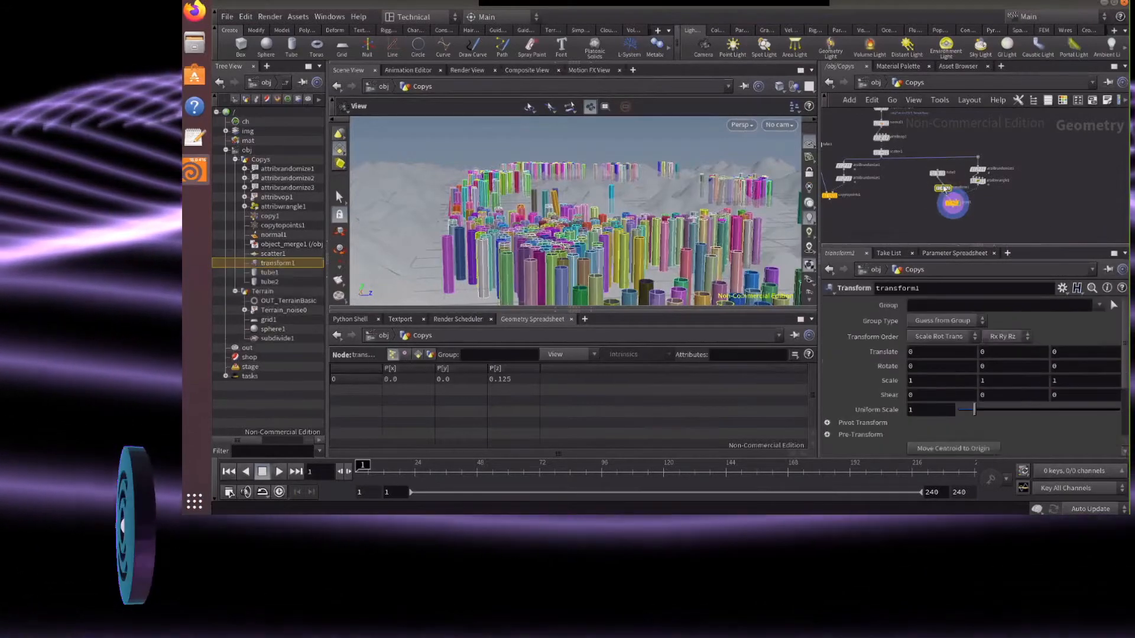
pyautogui.moveTo(940, 182); pyautogui.dragTo(942, 185)
pyautogui.click(944, 192)
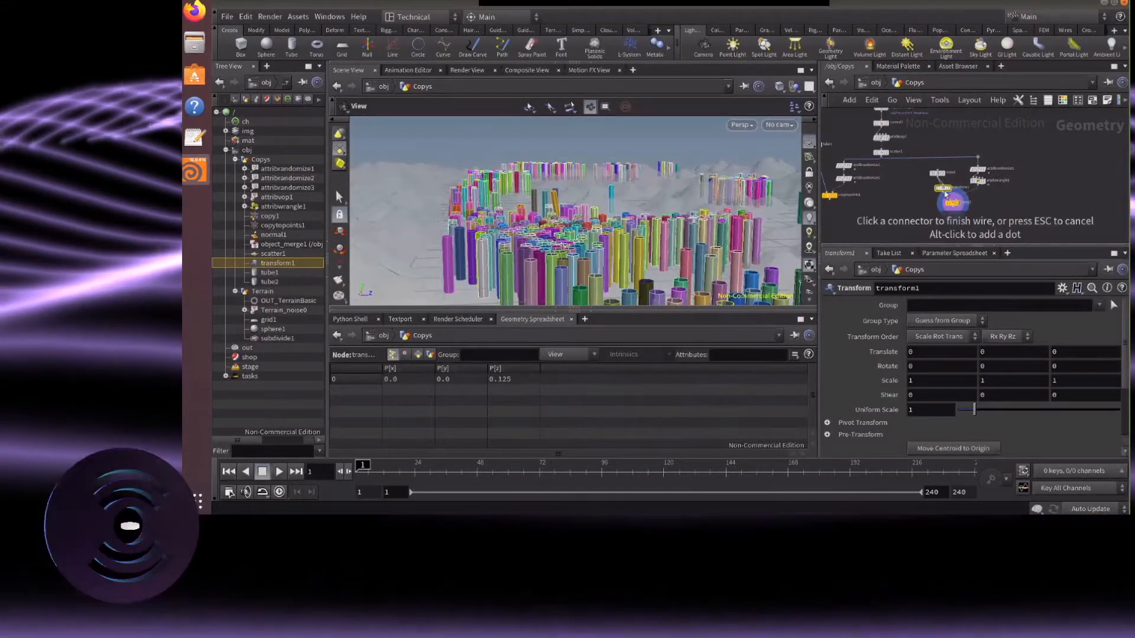
pyautogui.click(948, 198)
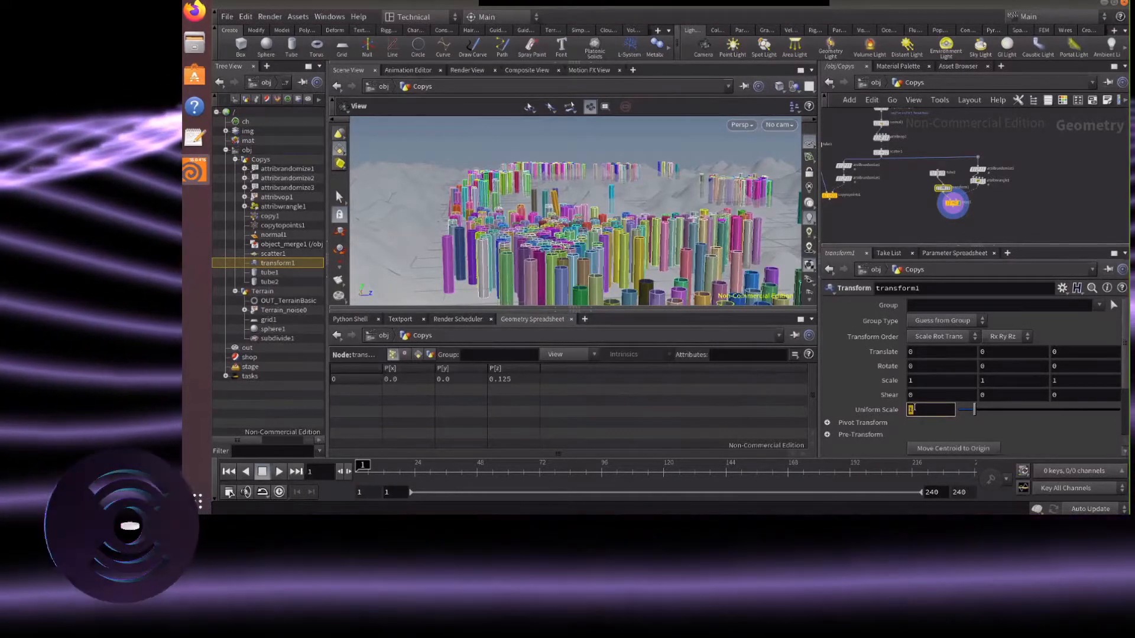
# Set transform1's Uniform Scale to the expression stamp('../copy1','Height', 0.5)
pyautogui.click(914, 408)
pyautogui.write('s')
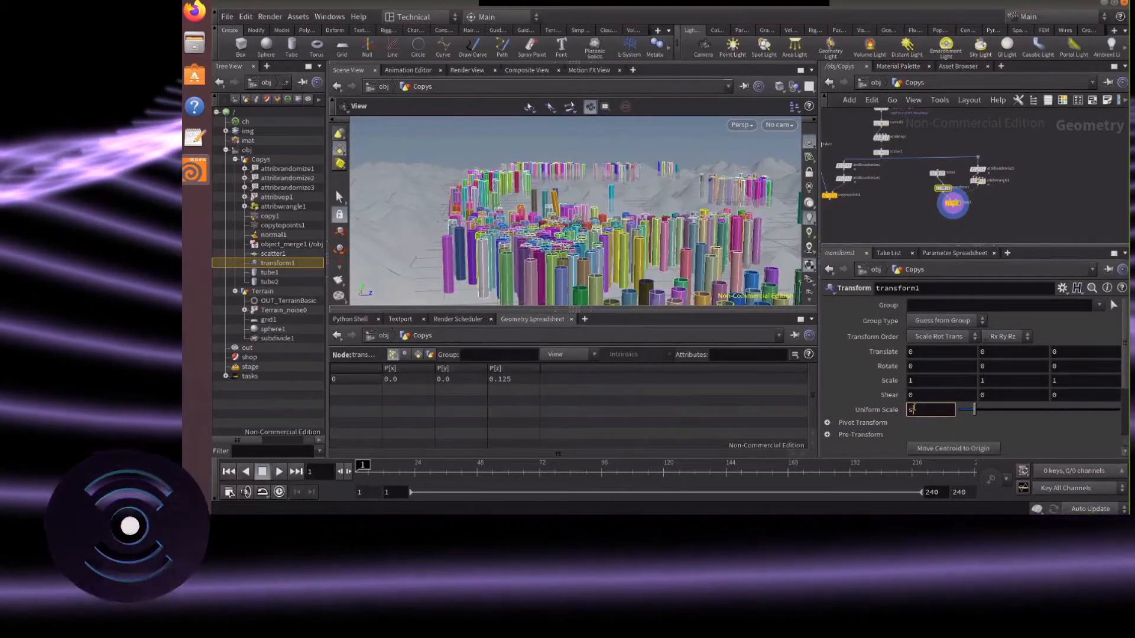
pyautogui.write('tamp')
pyautogui.press('Down')
pyautogui.press('Return')
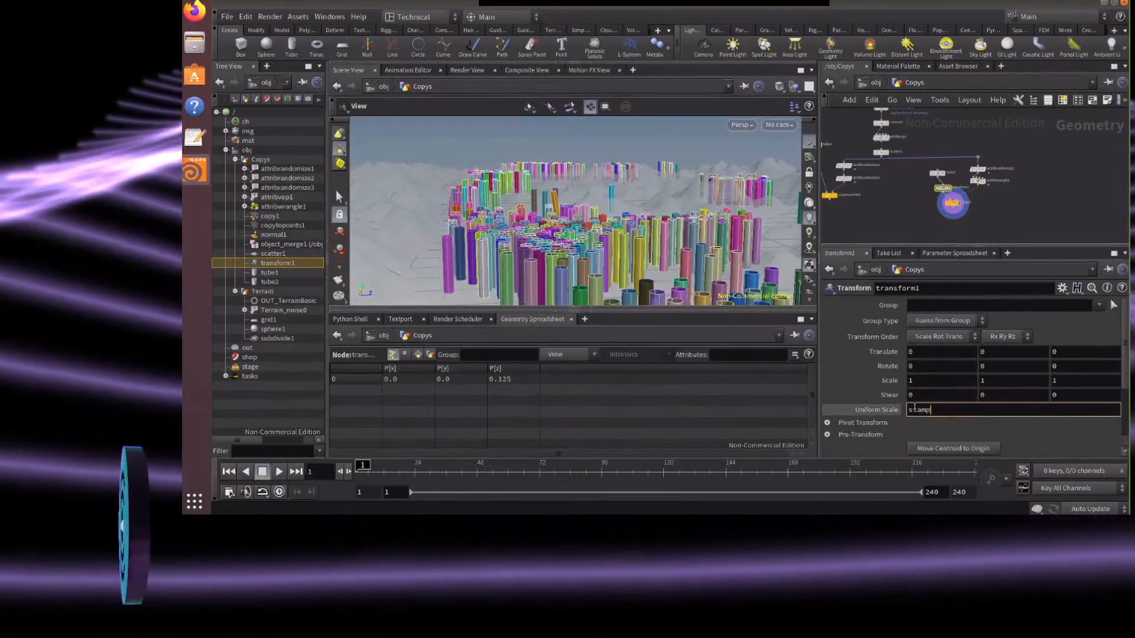
pyautogui.write("('../copy1/")
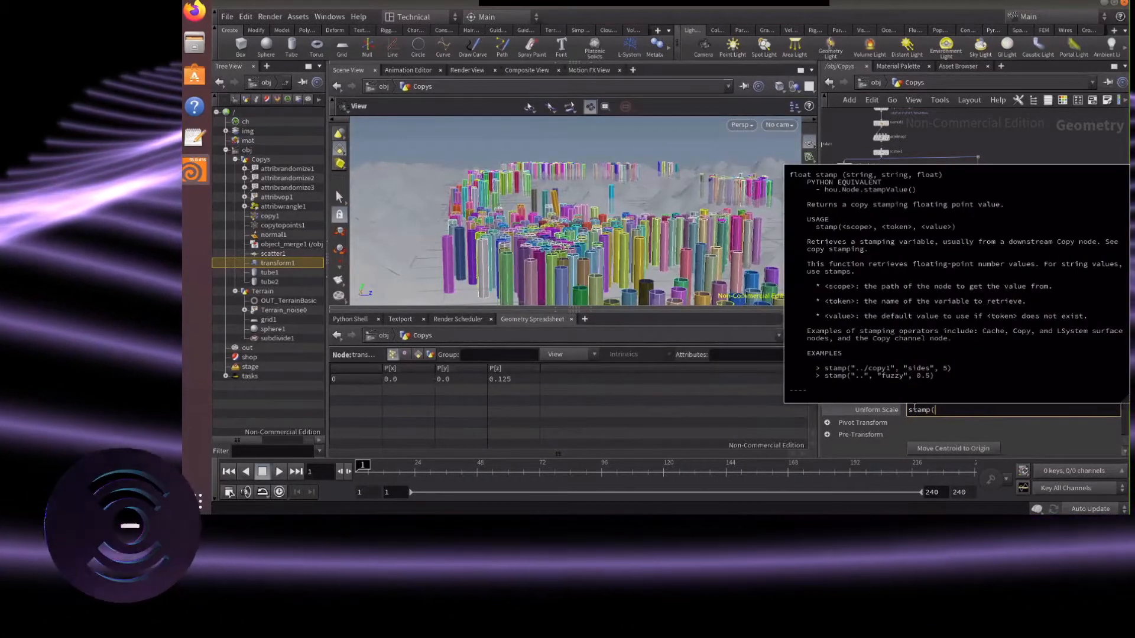
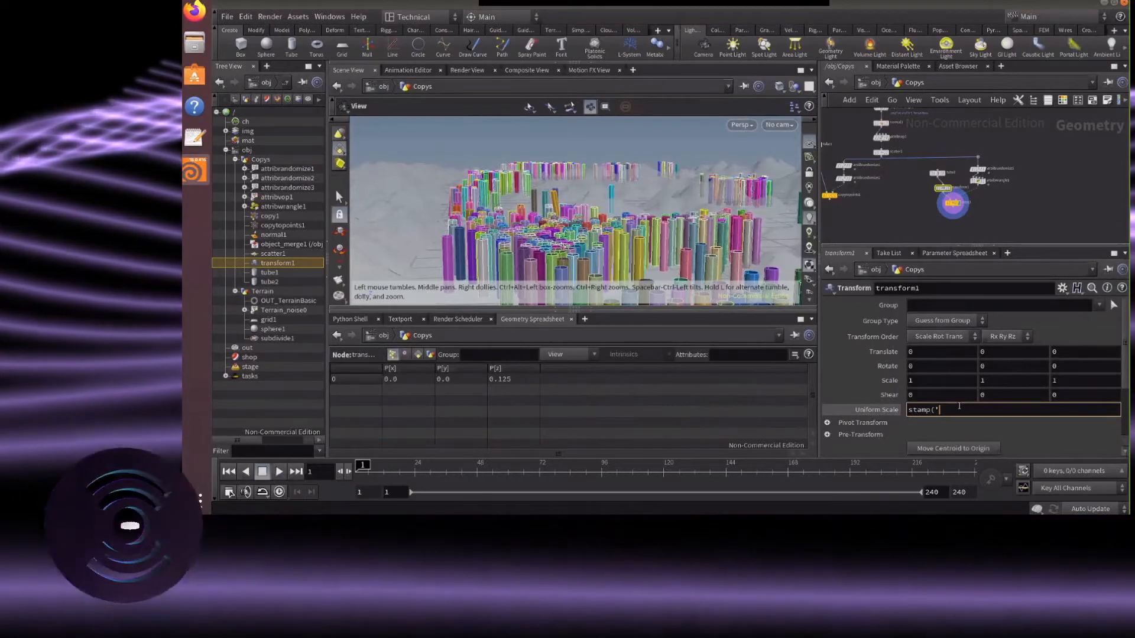
pyautogui.write('/')
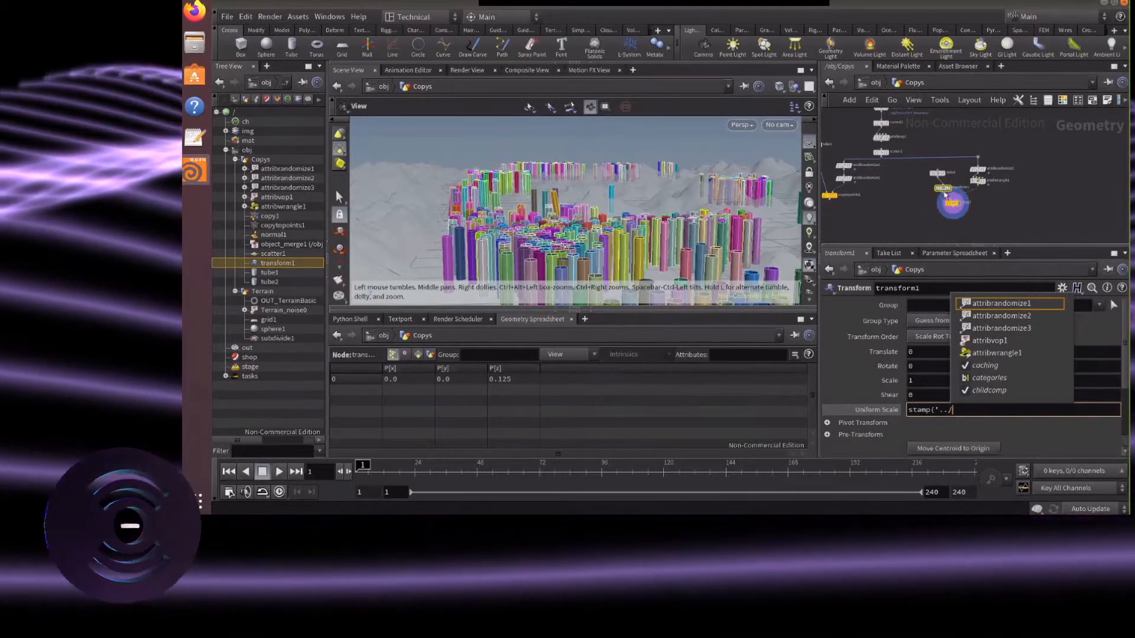
pyautogui.write('copy1/')
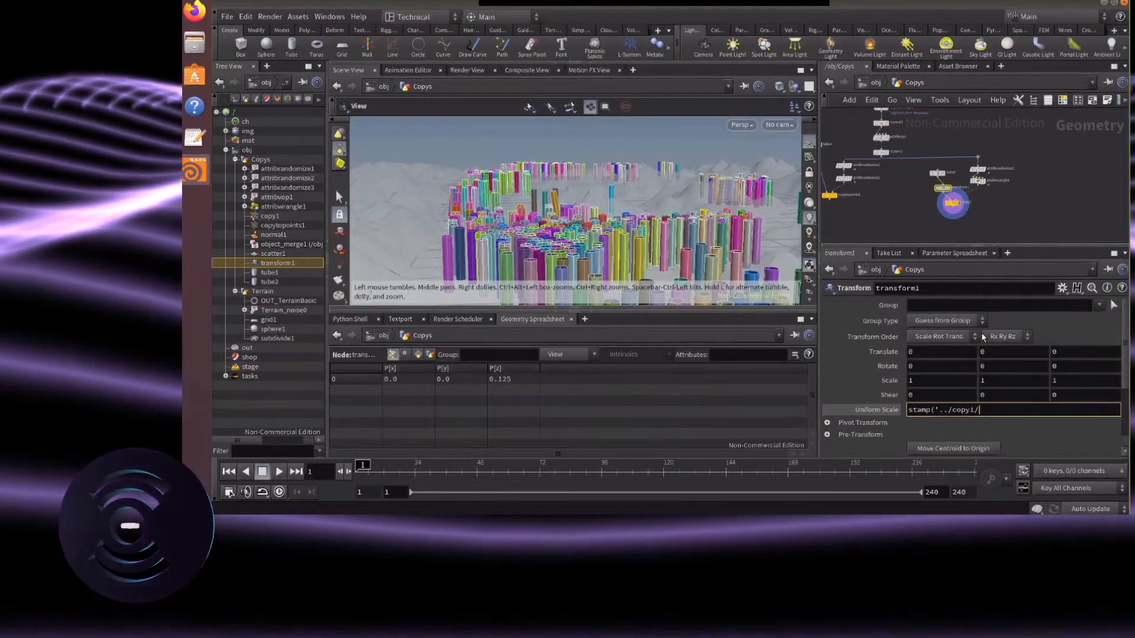
pyautogui.press('BackSpace')
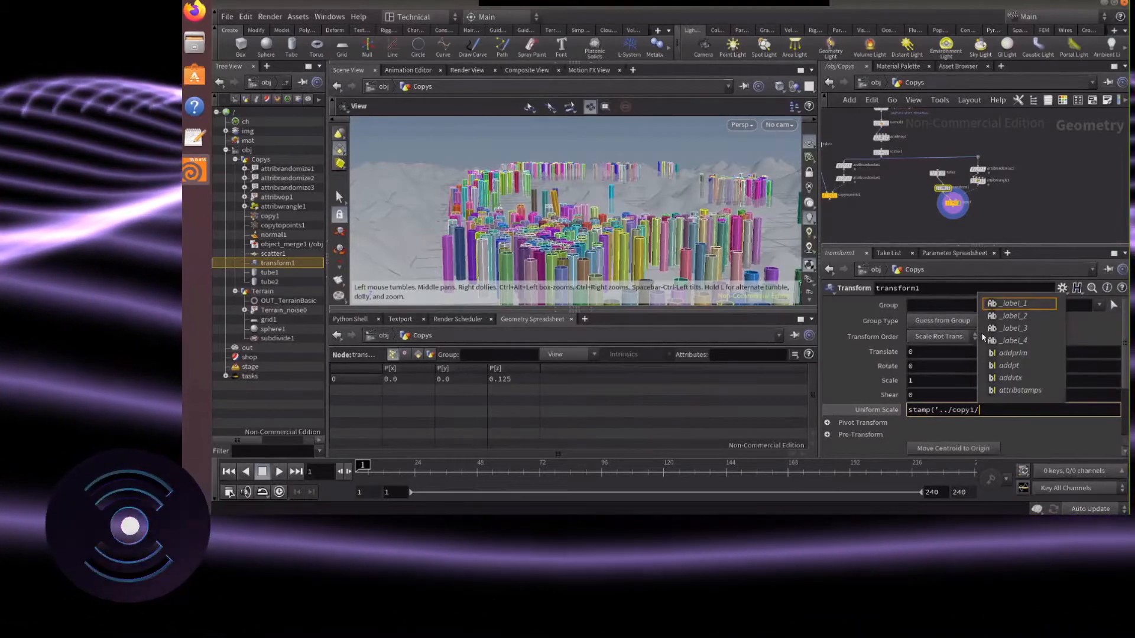
pyautogui.write("',")
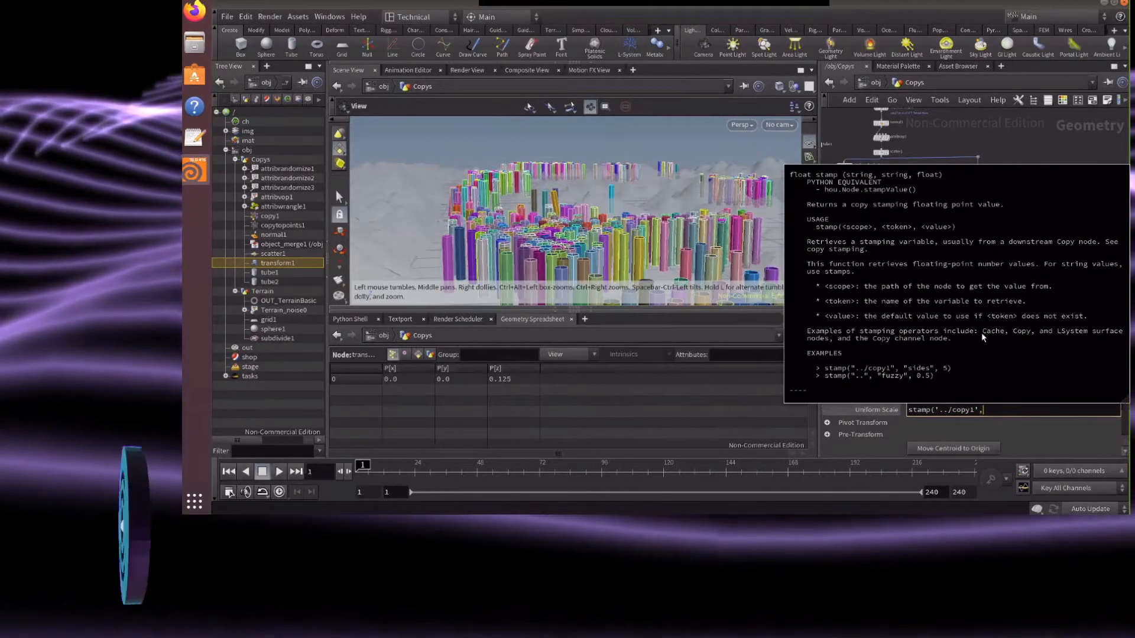
pyautogui.write("'He")
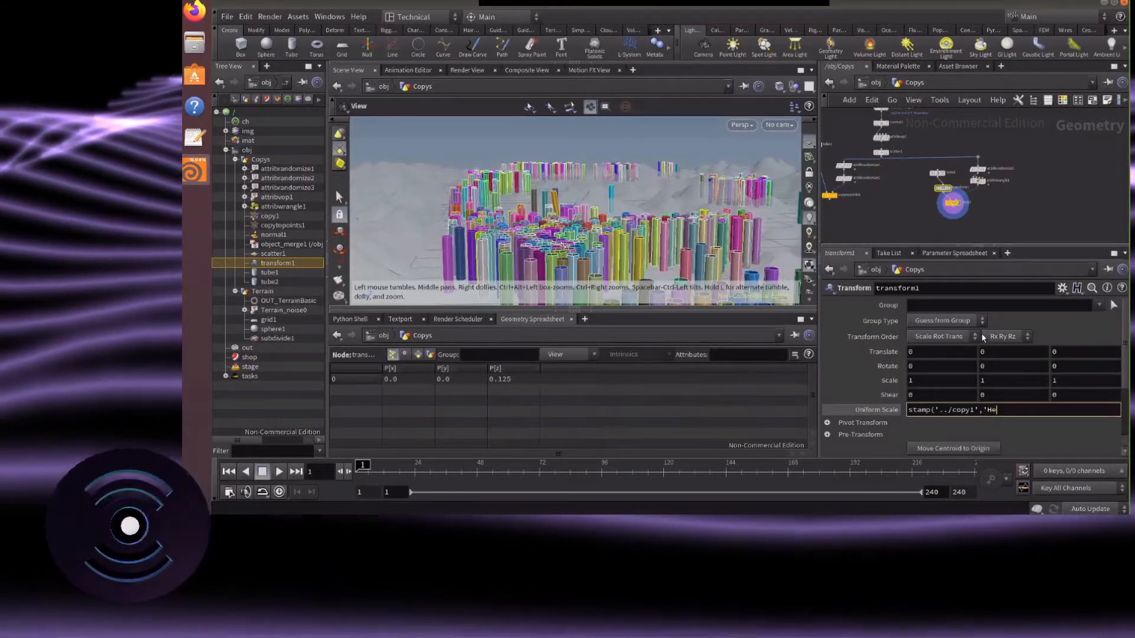
pyautogui.write("ight',")
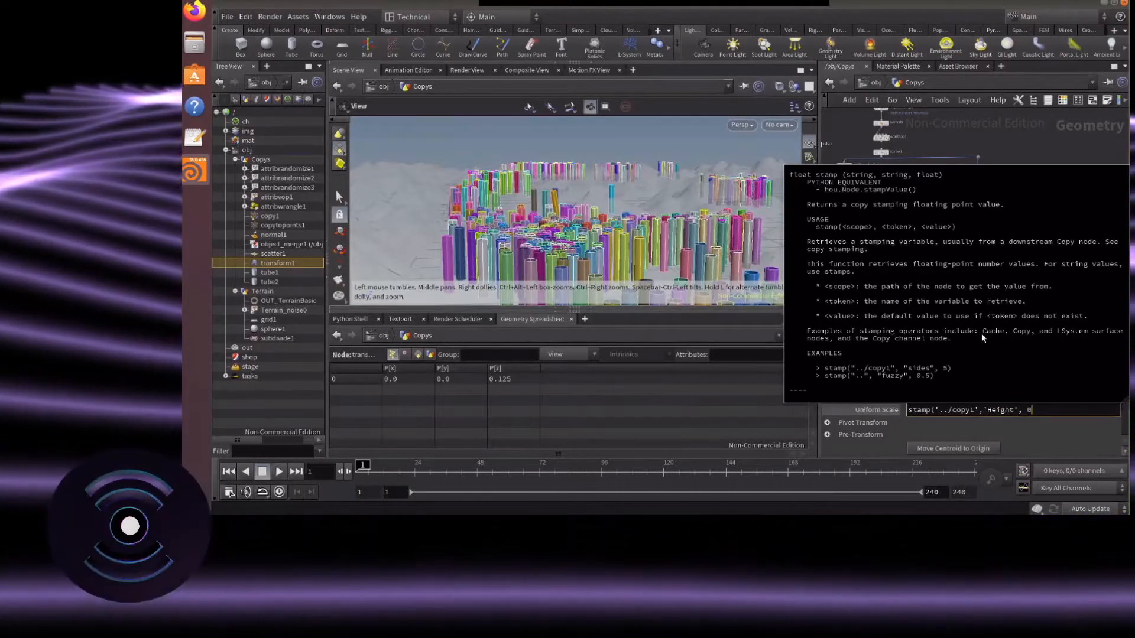
pyautogui.write(' 0.5)')
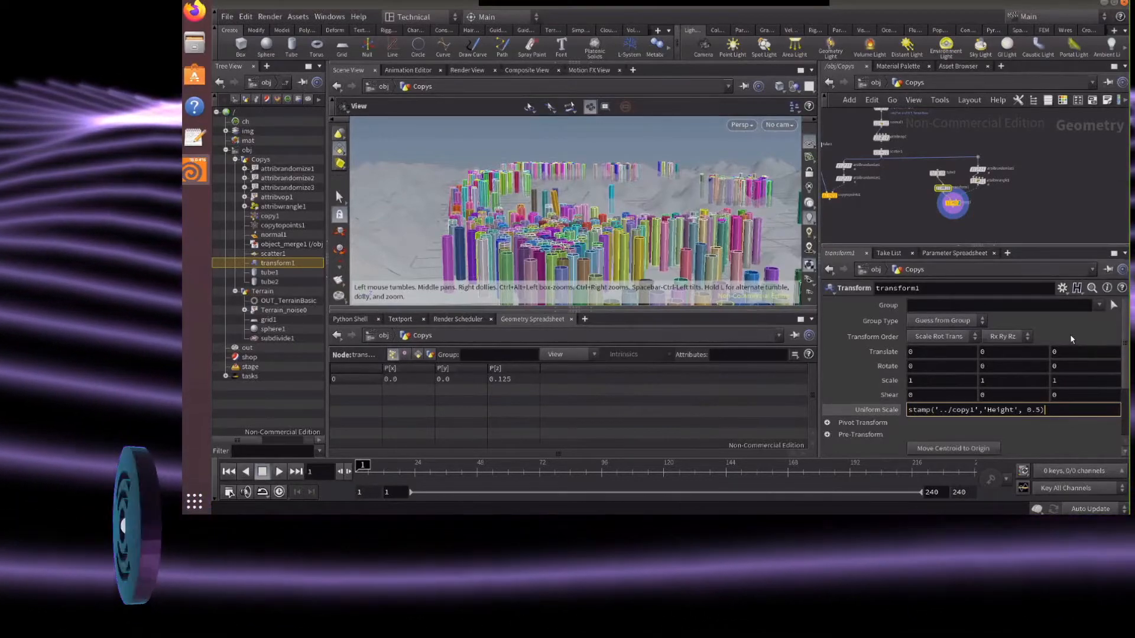
pyautogui.press('Return')
# View the scaled tubes from above and reposition the transform1 and tube2 nodes above copy1
pyautogui.moveTo(693, 288); pyautogui.dragTo(752, 192)
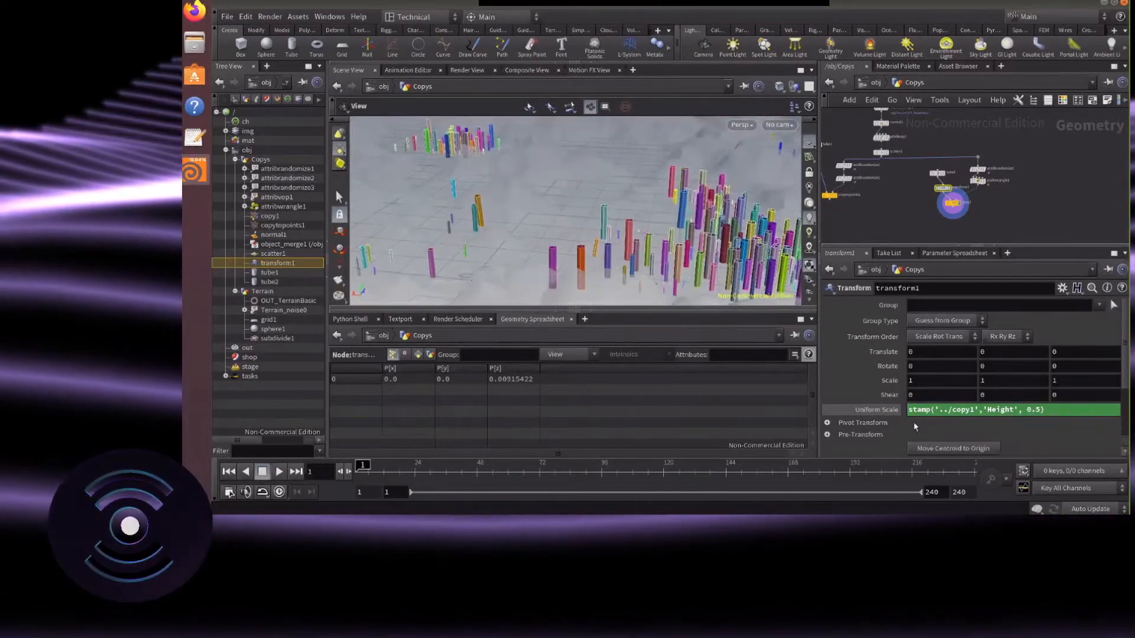
pyautogui.scroll(4, 963, 200)
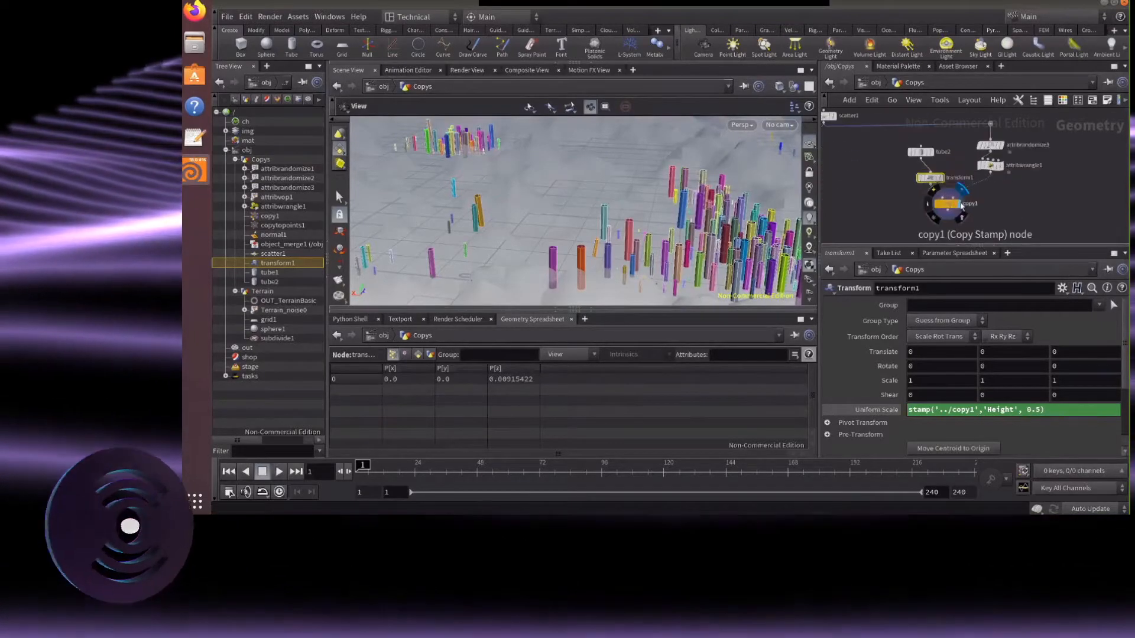
pyautogui.moveTo(929, 181); pyautogui.dragTo(912, 149)
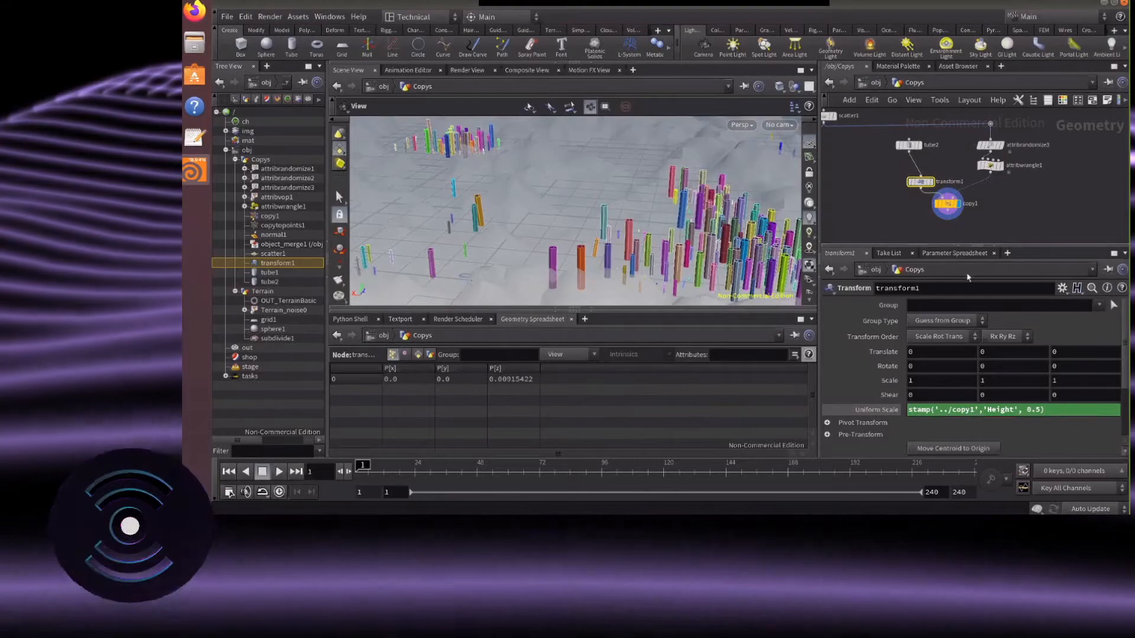
# Reuse the Uniform Scale stamp expression for transform1's Y rotation as stamp('../copy1','Height', 0.5)*360
pyautogui.moveTo(1047, 410); pyautogui.dragTo(907, 411)
pyautogui.hotkey('ctrl', 'c')
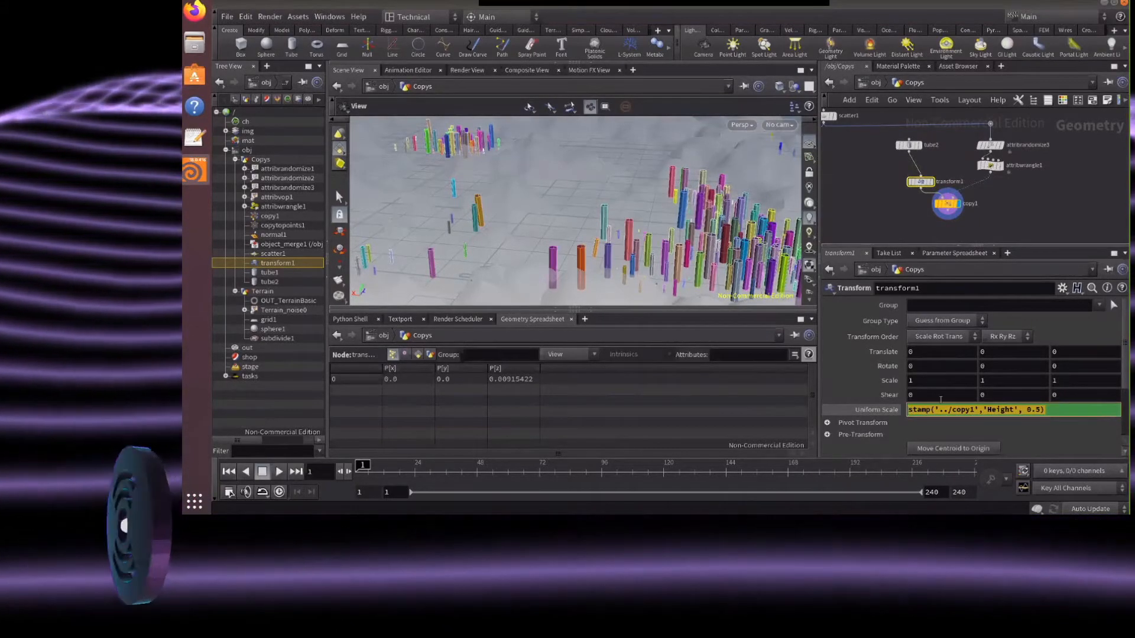
pyautogui.click(986, 365)
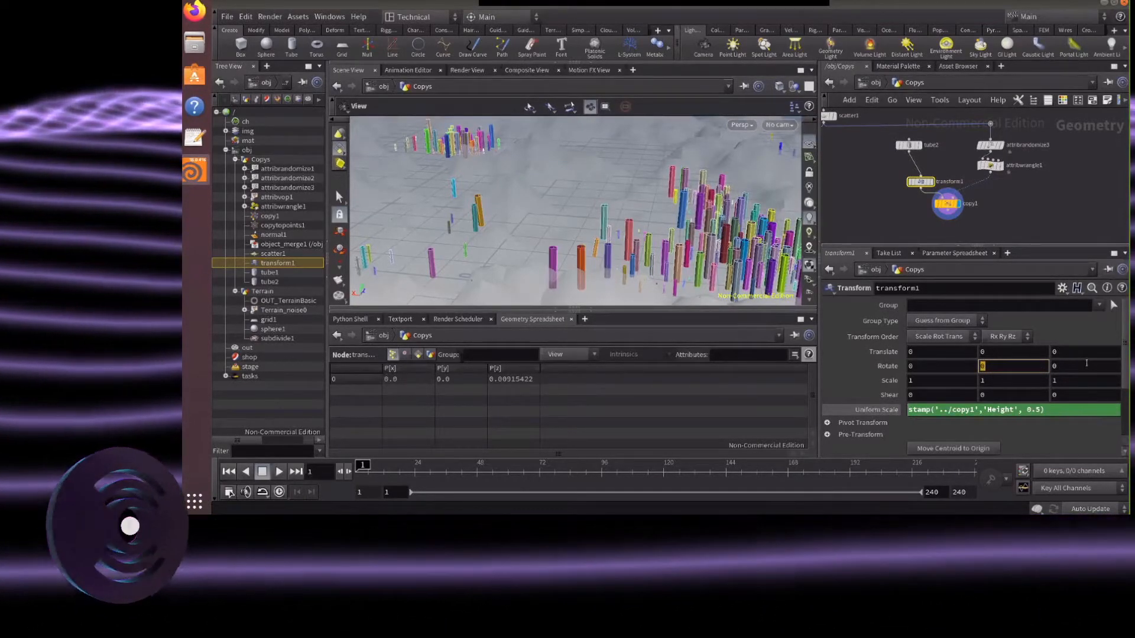
pyautogui.hotkey('ctrl', 'v')
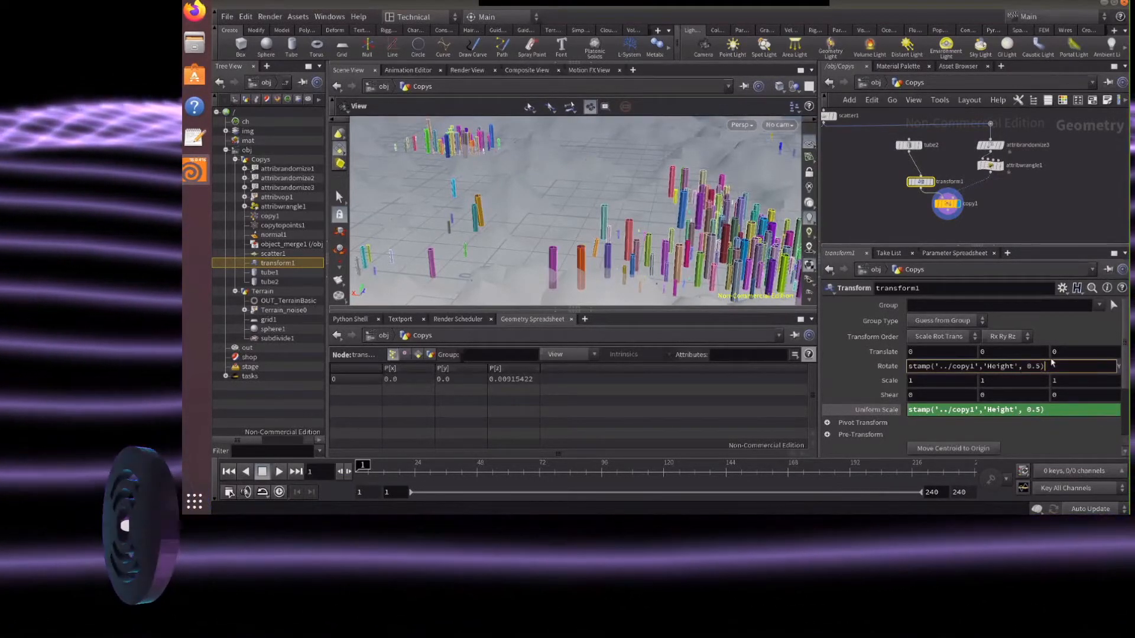
pyautogui.write('*360')
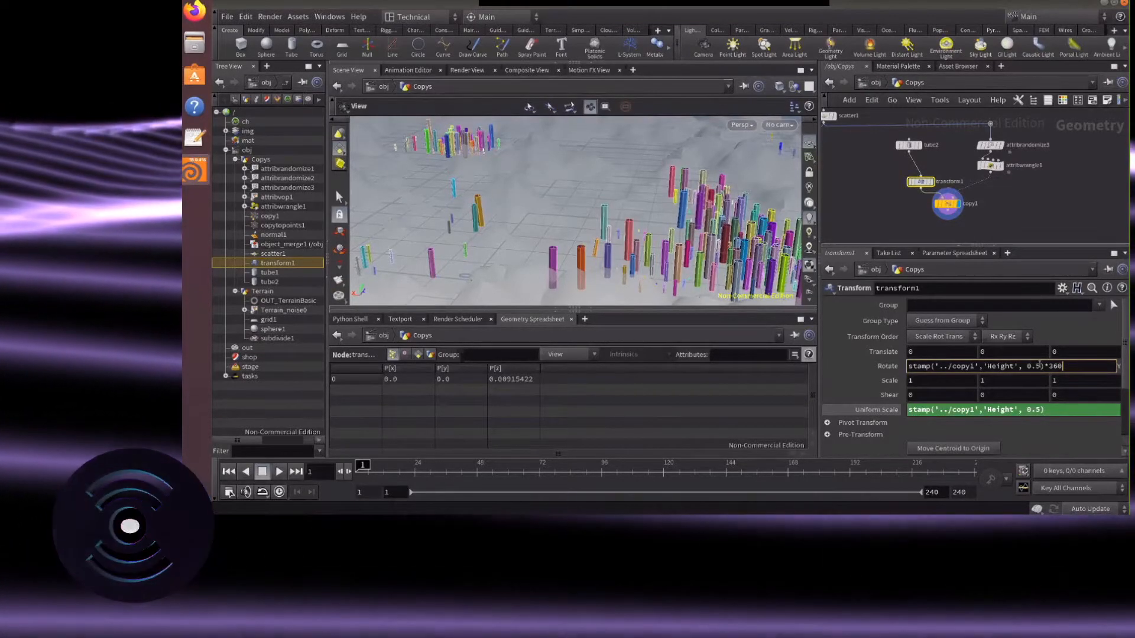
pyautogui.moveTo(1046, 366); pyautogui.dragTo(913, 365)
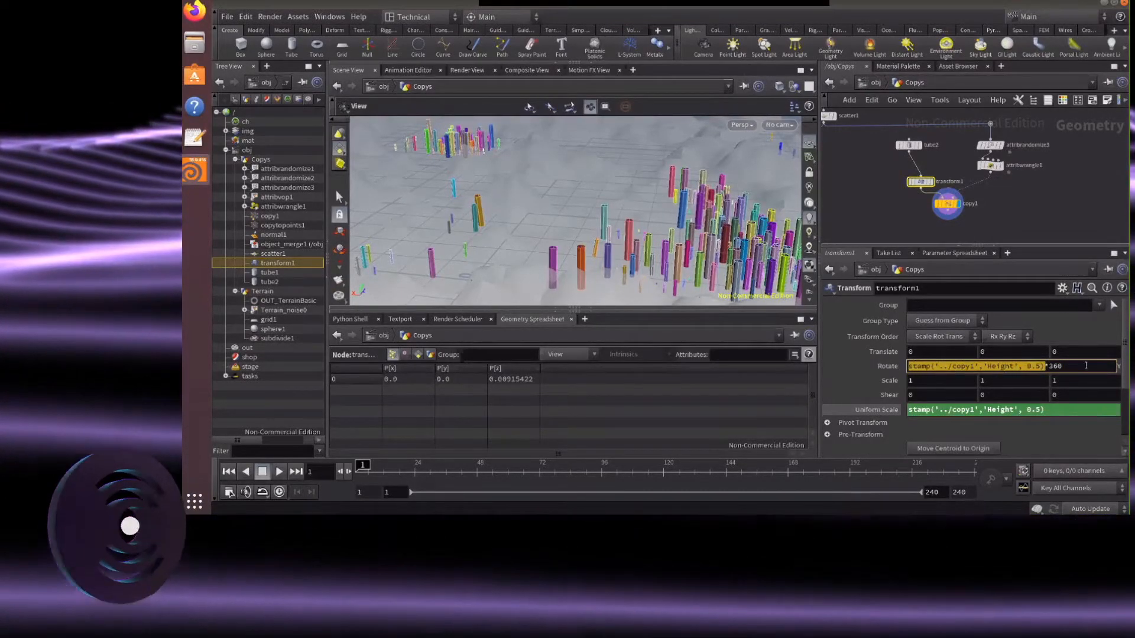
pyautogui.click(1068, 365)
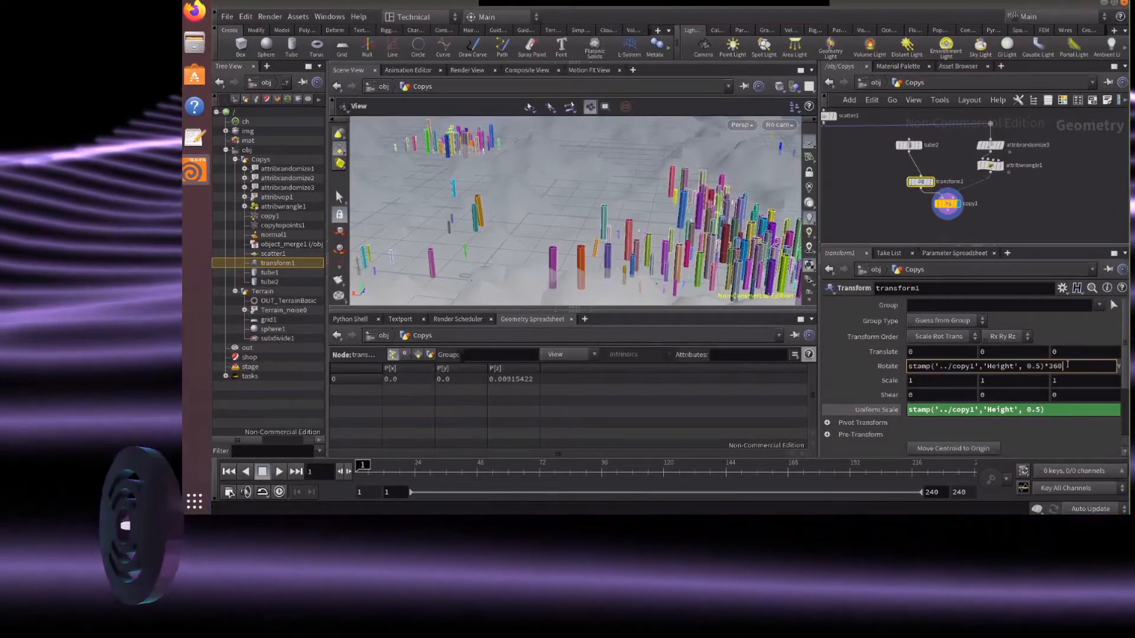
pyautogui.write('*360')
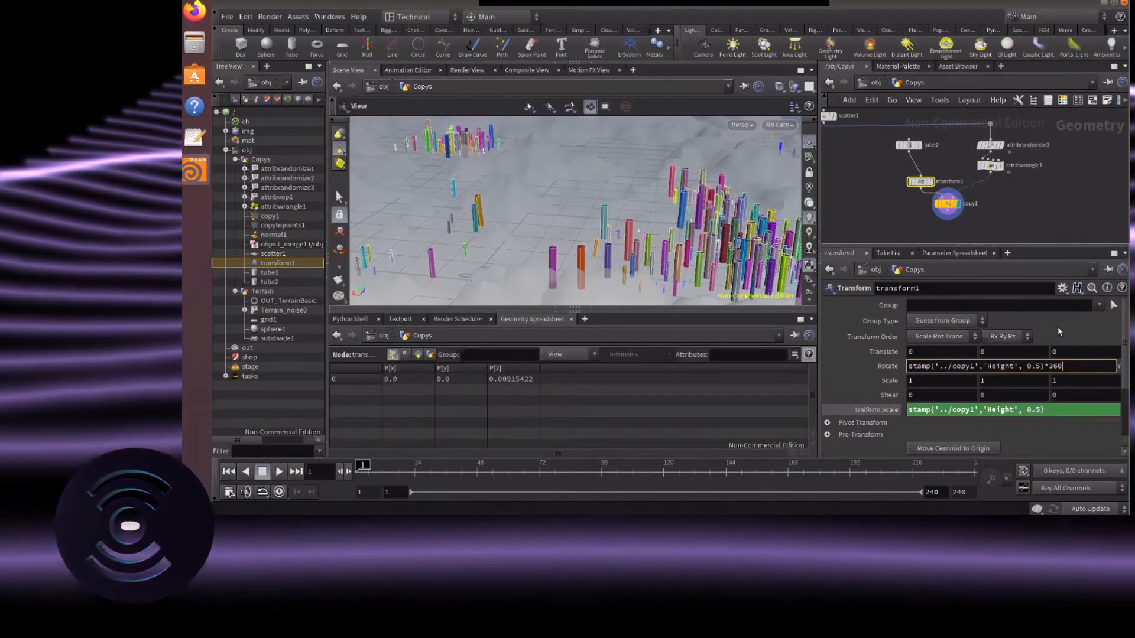
pyautogui.press('Return')
# Reset transform1's Y rotation to 0 and try stamp('../copy1','Height', 0.5)*360 on the X rotation instead
pyautogui.click(1047, 366)
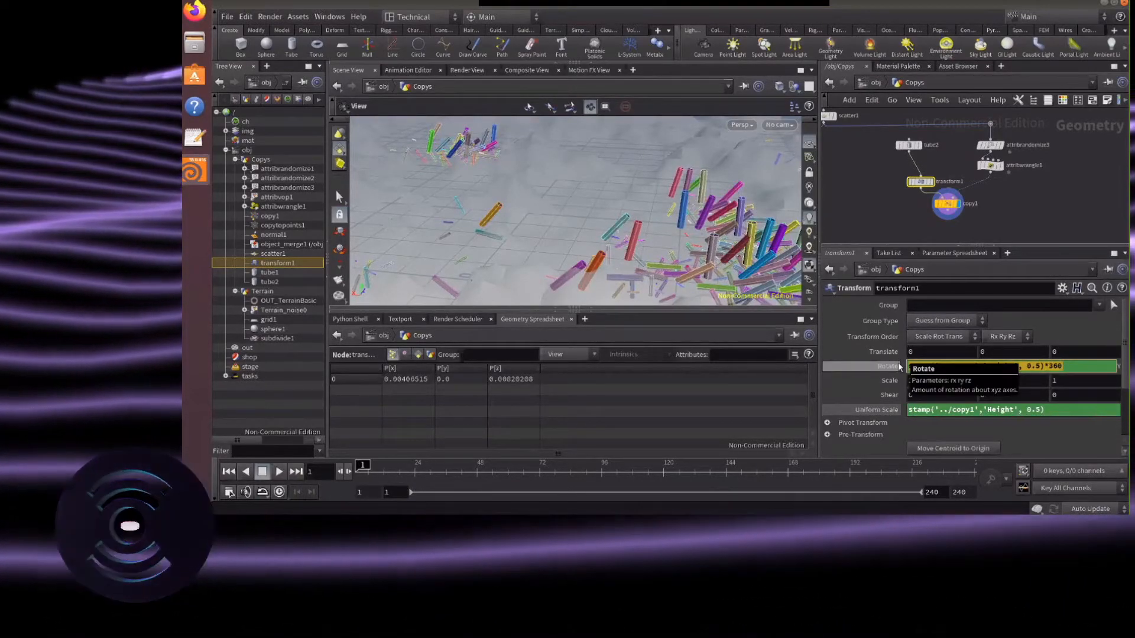
pyautogui.press('BackSpace')
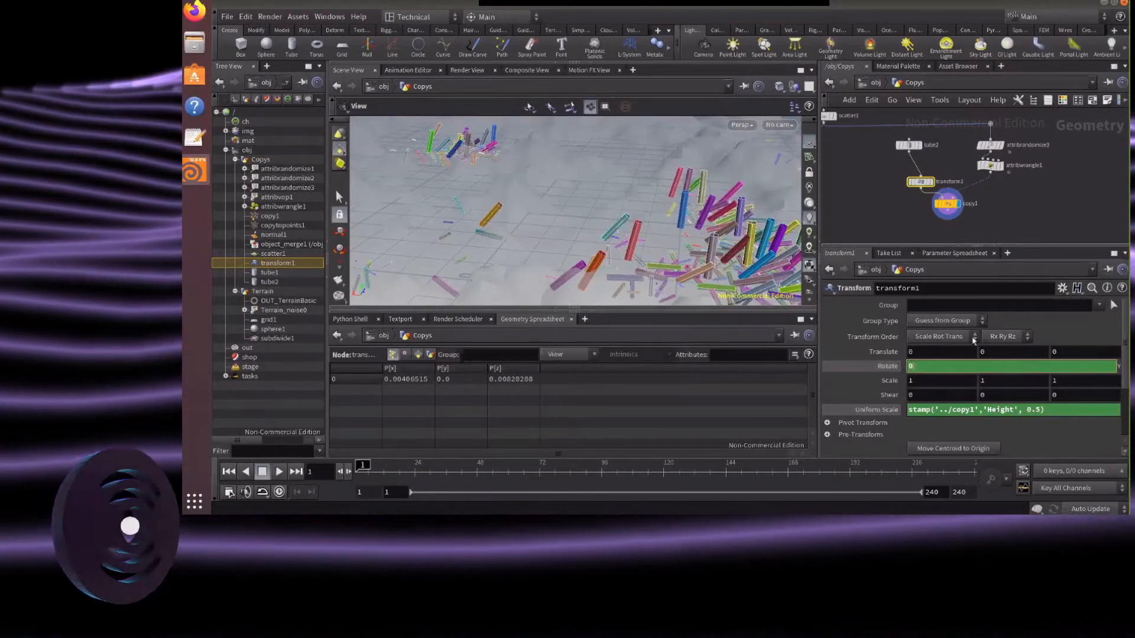
pyautogui.press('Return')
pyautogui.click(939, 364)
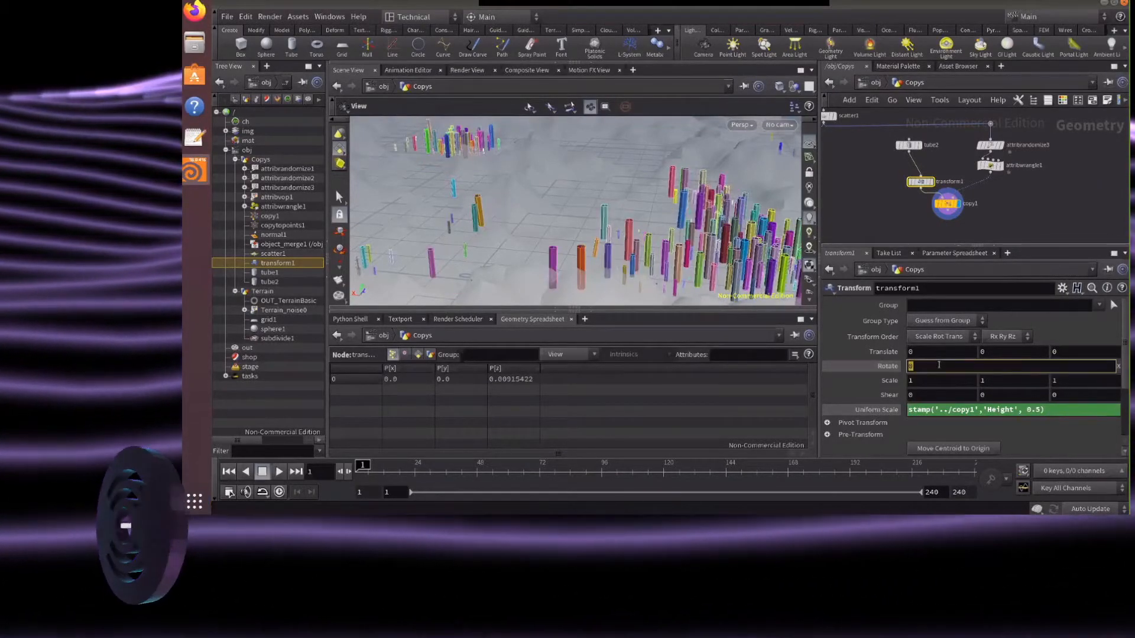
pyautogui.hotkey('ctrl', 'v')
pyautogui.press('Return')
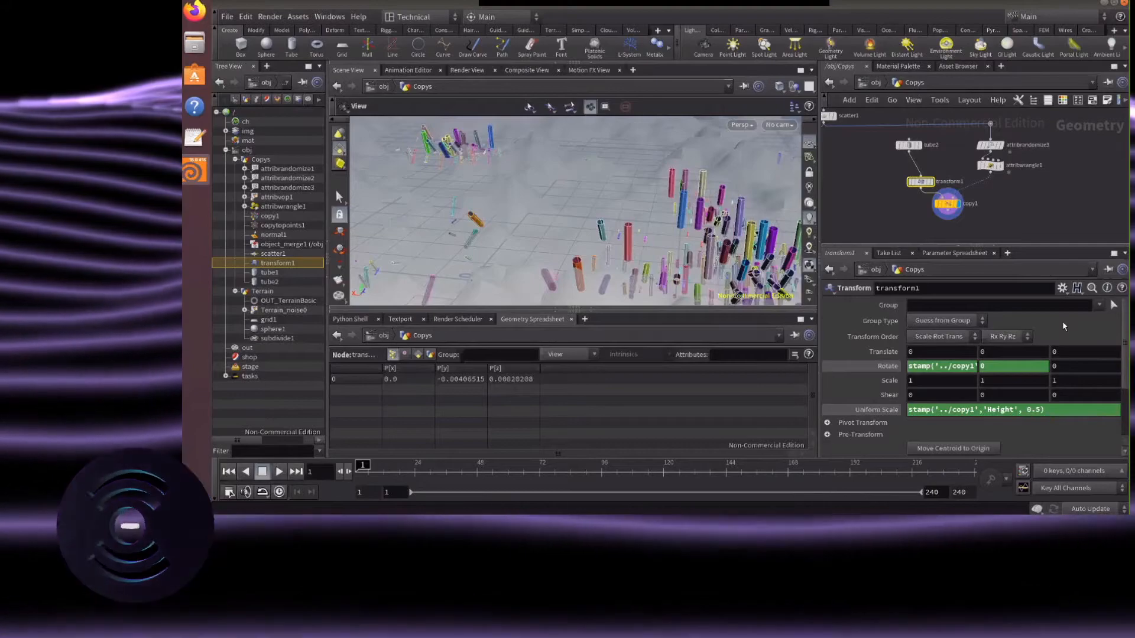
# Reset transform1's X rotation to 0 and set its Z rotation to stamp('../copy1','Height', 0.5)*360
pyautogui.click(965, 366)
pyautogui.hotkey('ctrl', 'c')
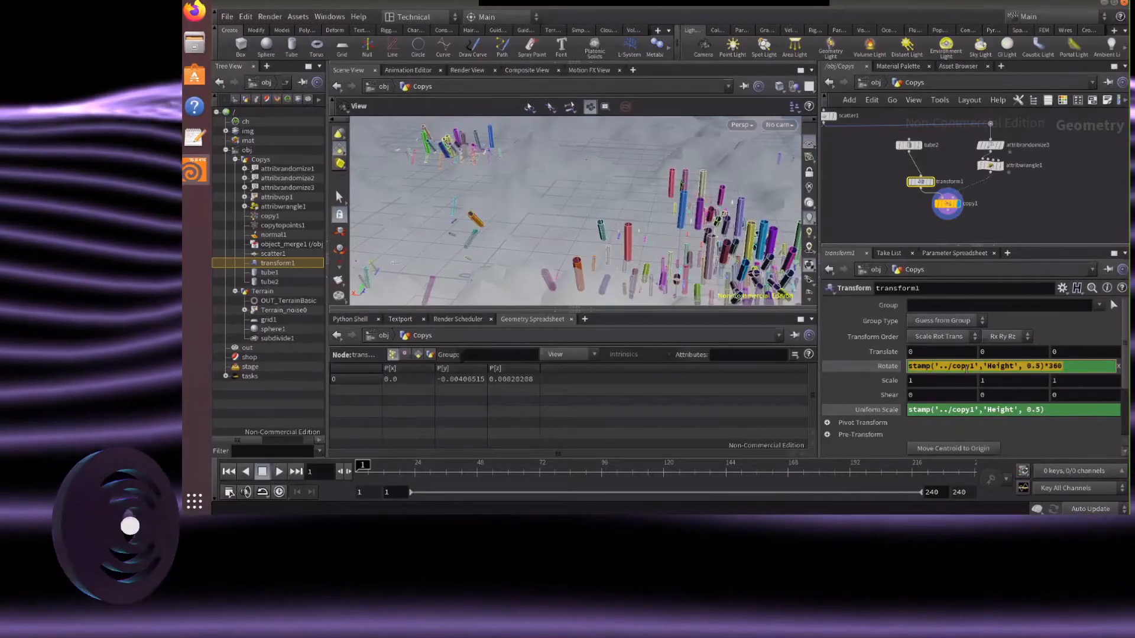
pyautogui.write('0')
pyautogui.press('Return')
pyautogui.click(1079, 366)
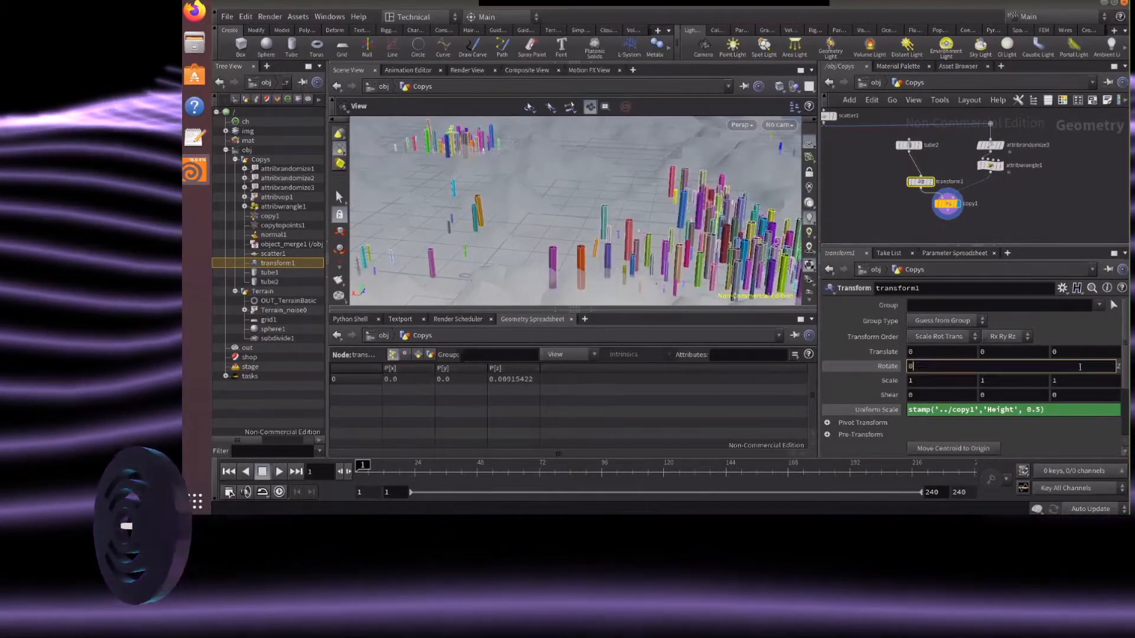
pyautogui.hotkey('ctrl', 'v')
pyautogui.press('Return')
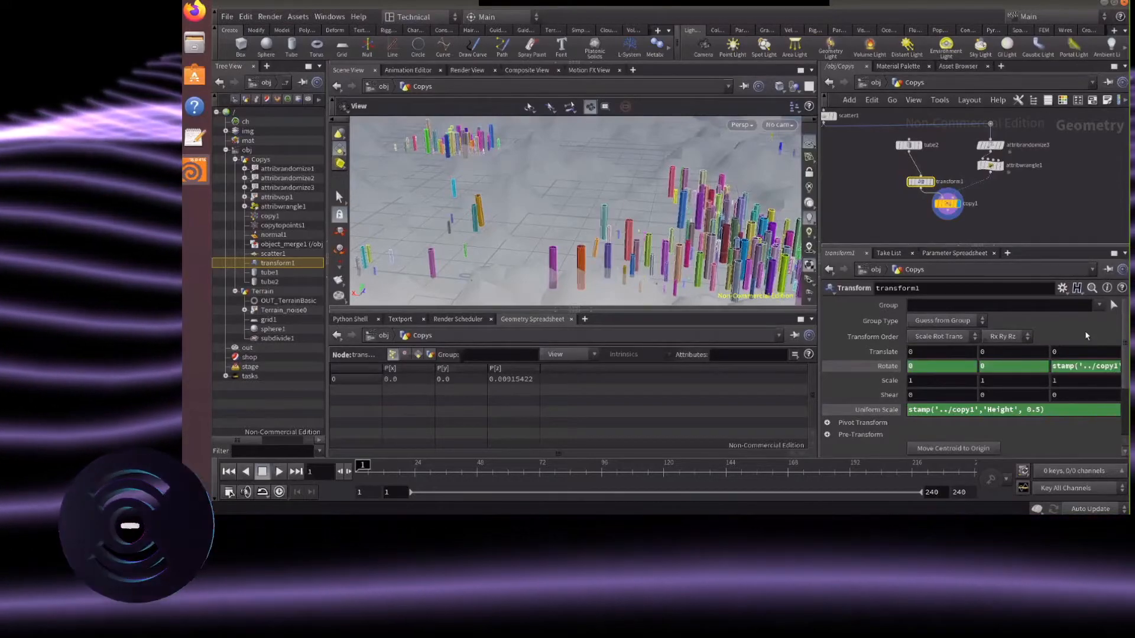
pyautogui.moveTo(719, 241); pyautogui.dragTo(737, 260)
pyautogui.scroll(-2, 737, 260)
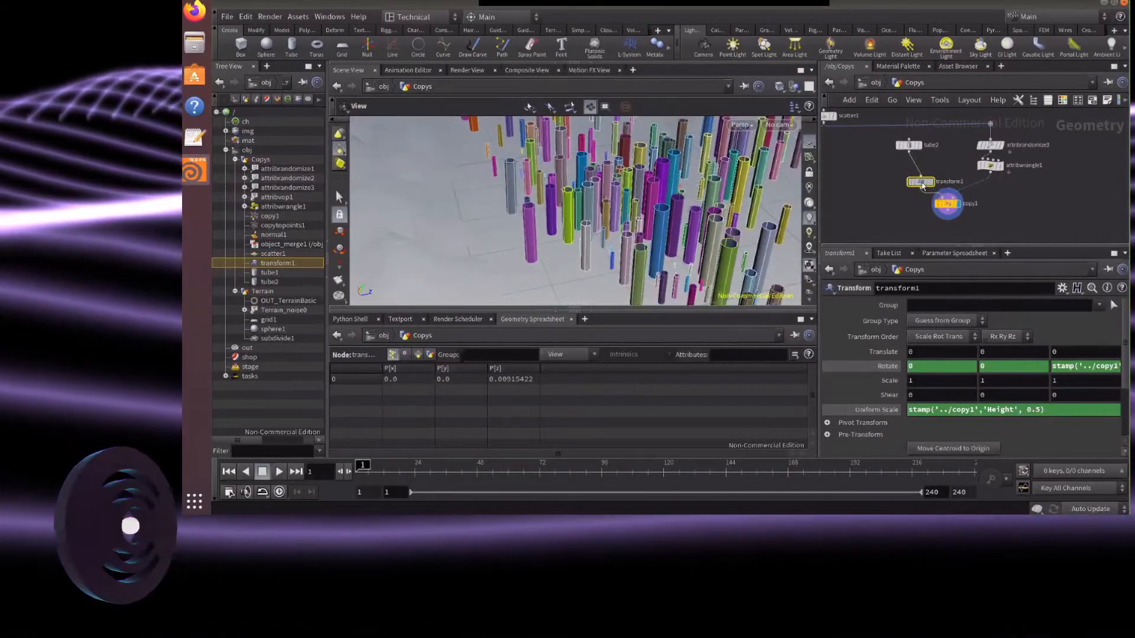
pyautogui.moveTo(910, 145); pyautogui.dragTo(891, 139)
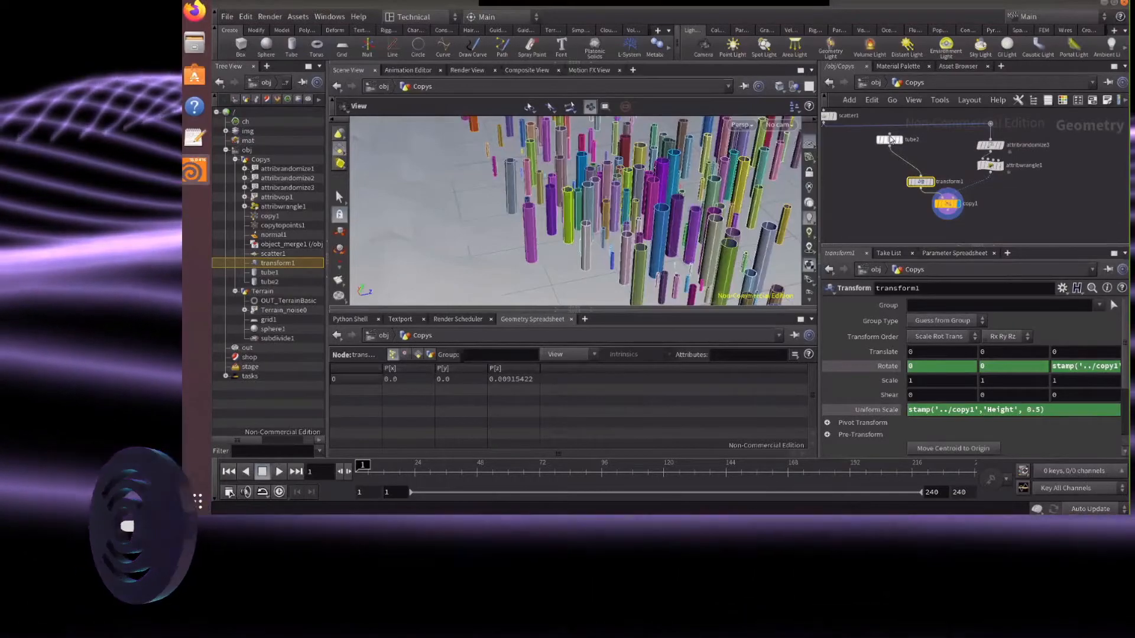
# Duplicate the f@Height = rand(@P); line two lines down in attribwrangle1's VEXpression
pyautogui.click(993, 166)
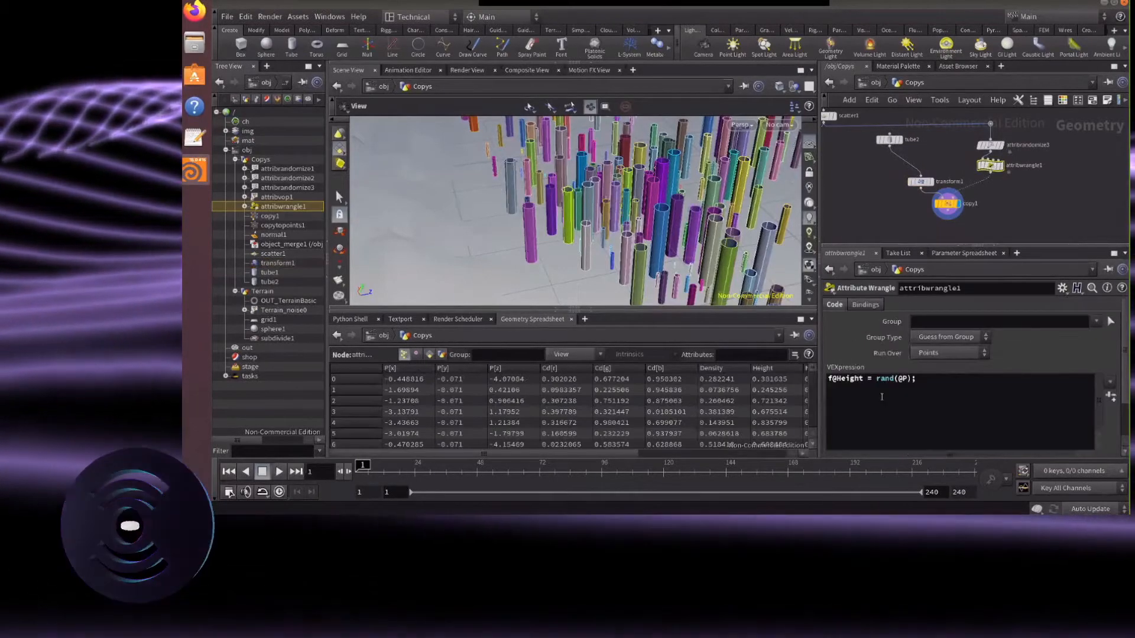
pyautogui.click(856, 381)
pyautogui.hotkey('ctrl', 'a')
pyautogui.hotkey('ctrl', 'c')
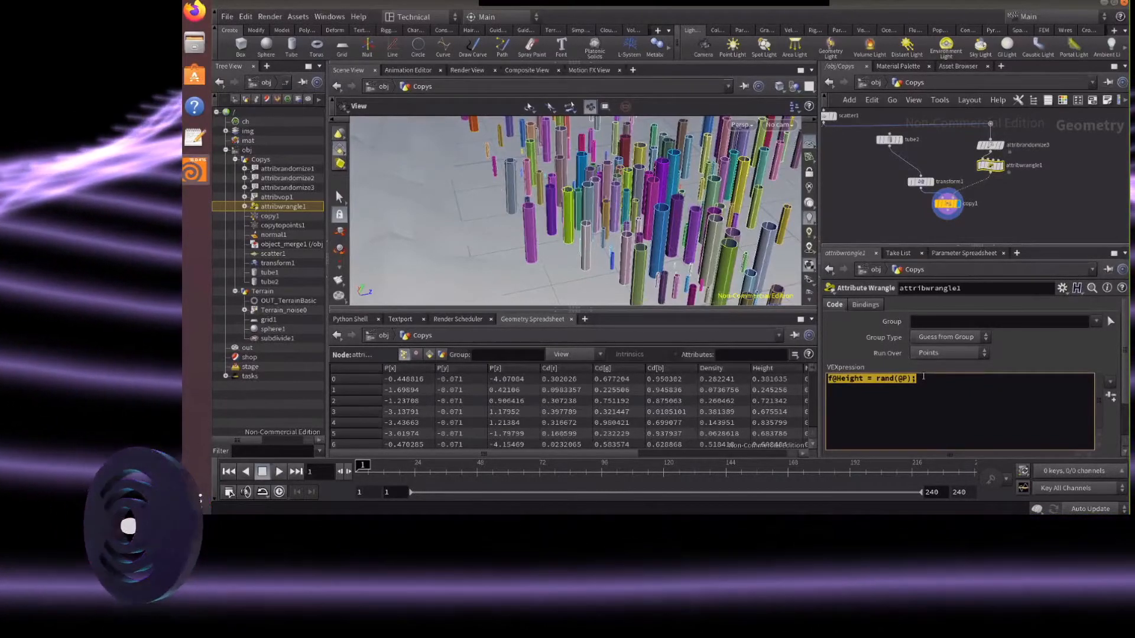
pyautogui.click(923, 377)
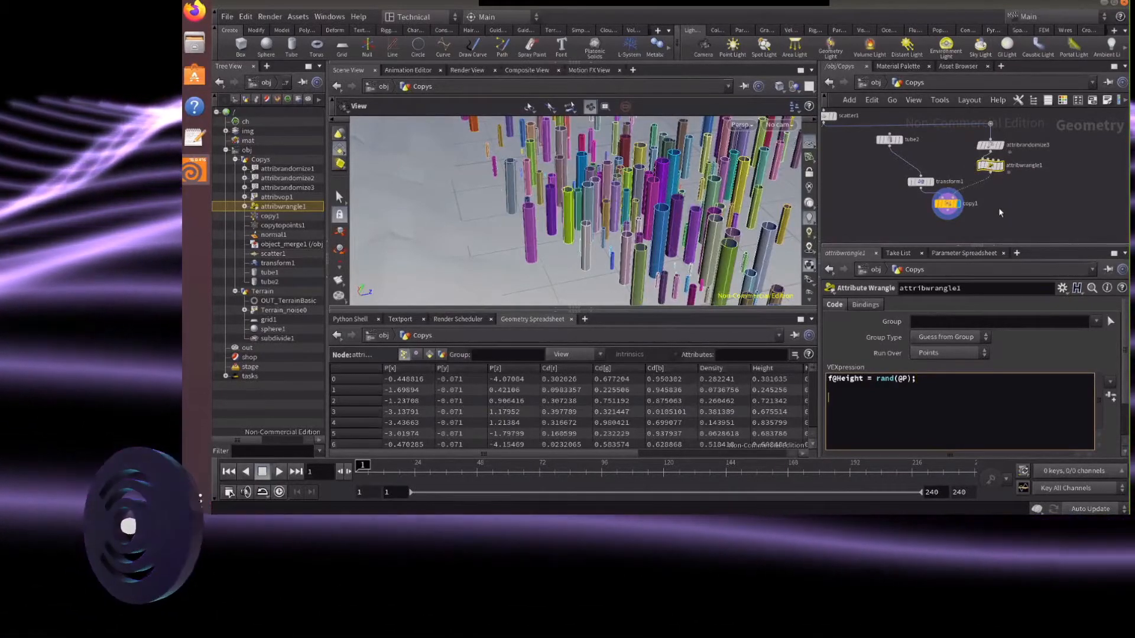
pyautogui.hotkey('ctrl', 'v')
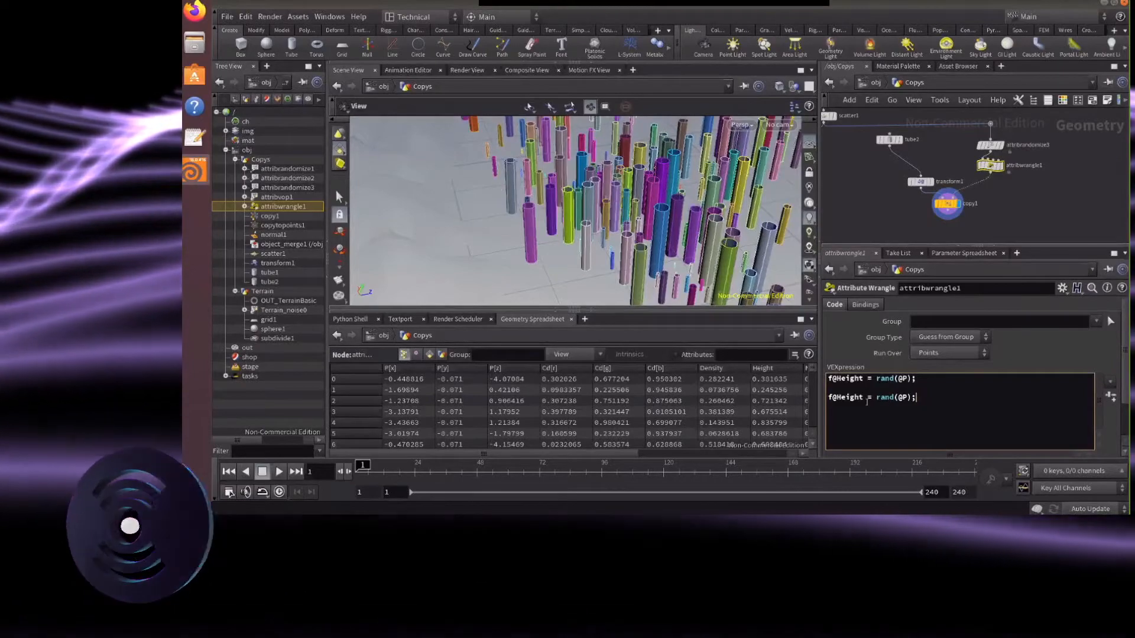
# Change the duplicated line in attribwrangle1 to i@Obj = rand(@P*@P); to define an integer Obj attribute
pyautogui.moveTo(864, 398); pyautogui.dragTo(836, 399)
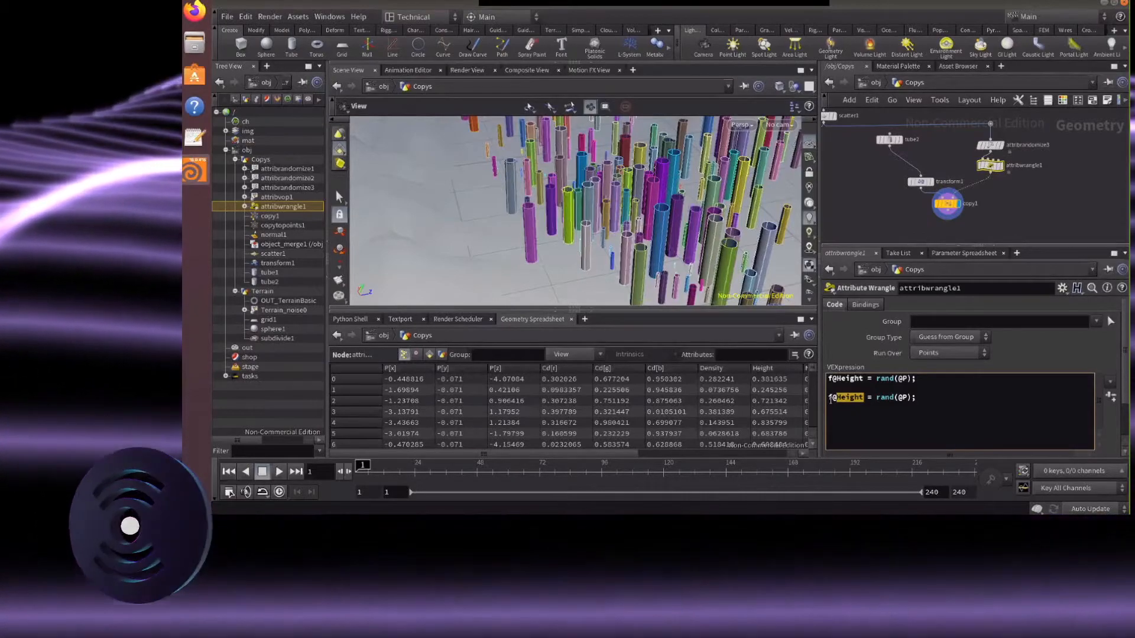
pyautogui.write('obj')
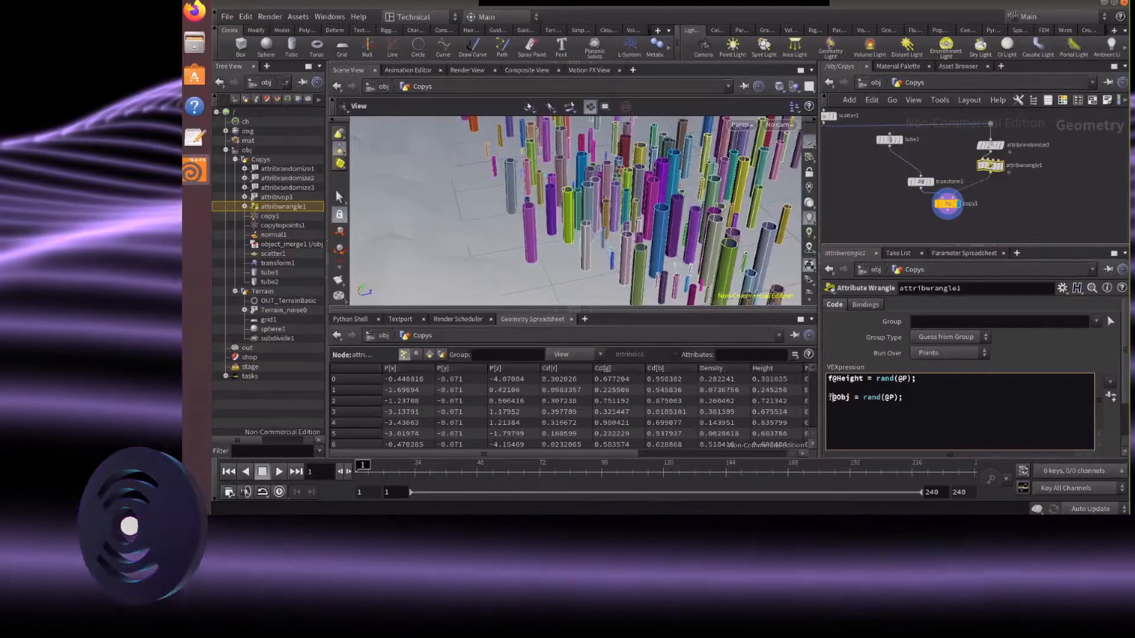
pyautogui.press('BackSpace')
pyautogui.write('i')
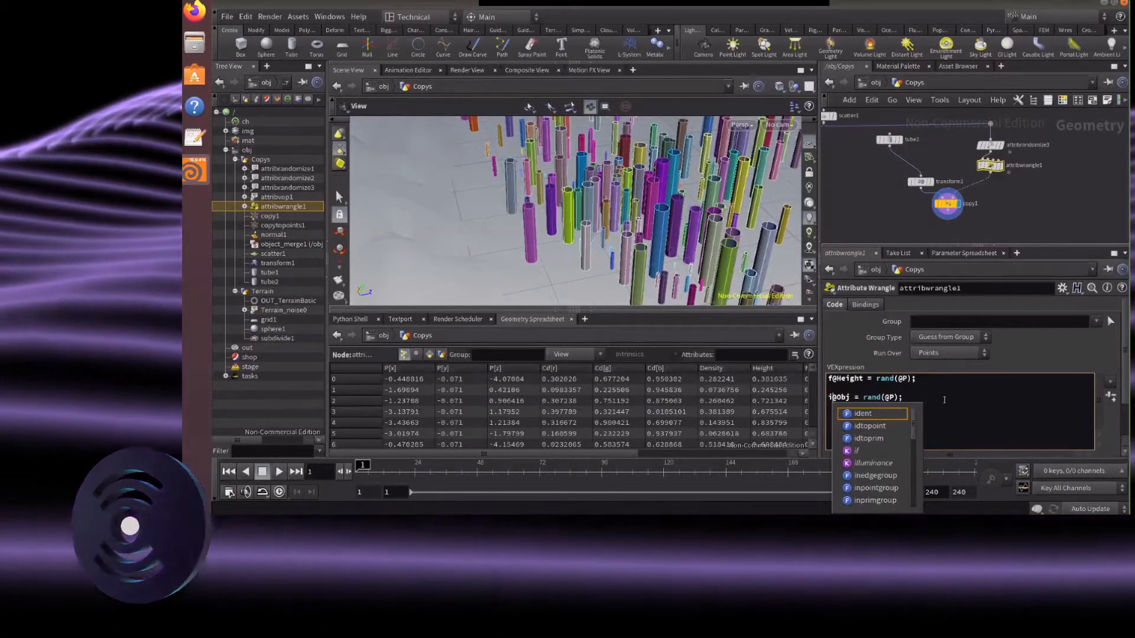
pyautogui.click(892, 397)
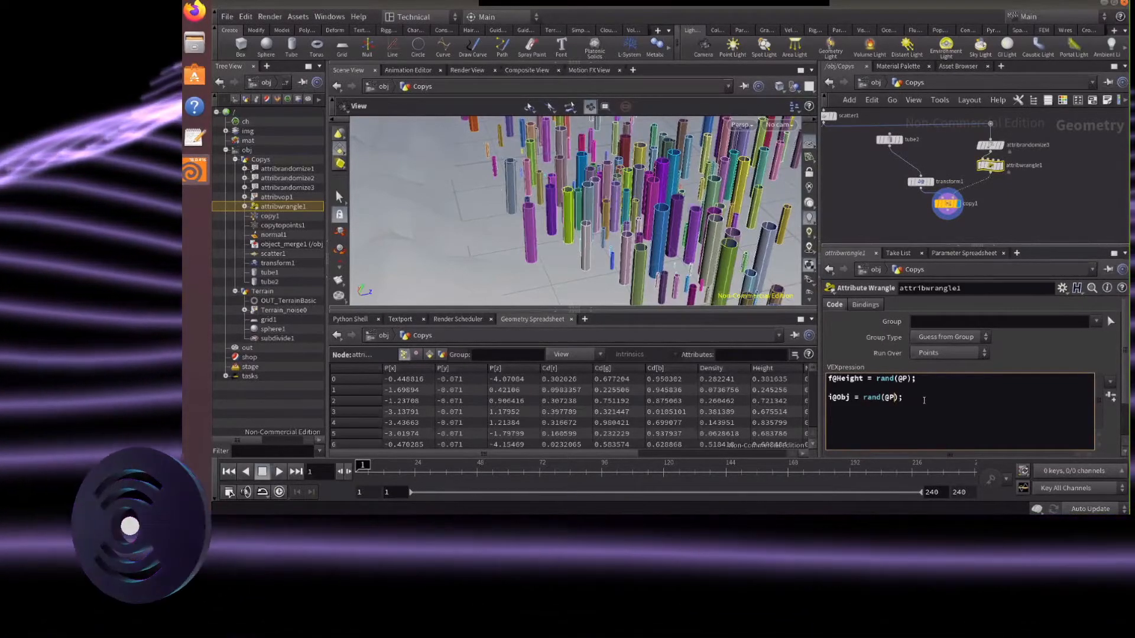
pyautogui.write('*')
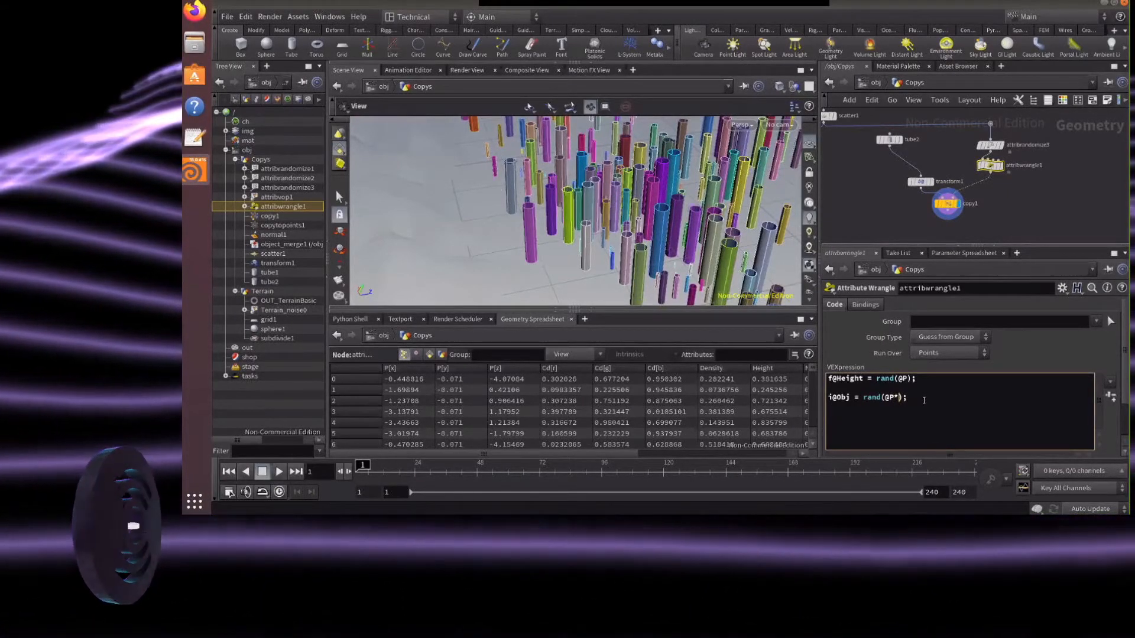
pyautogui.write('@P')
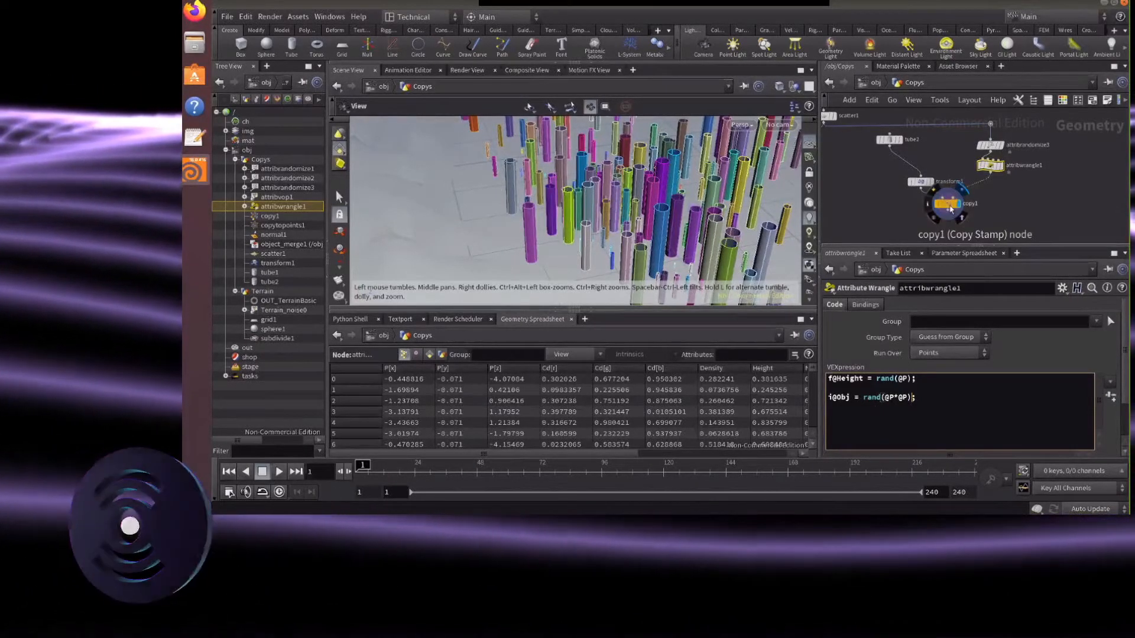
pyautogui.click(949, 207)
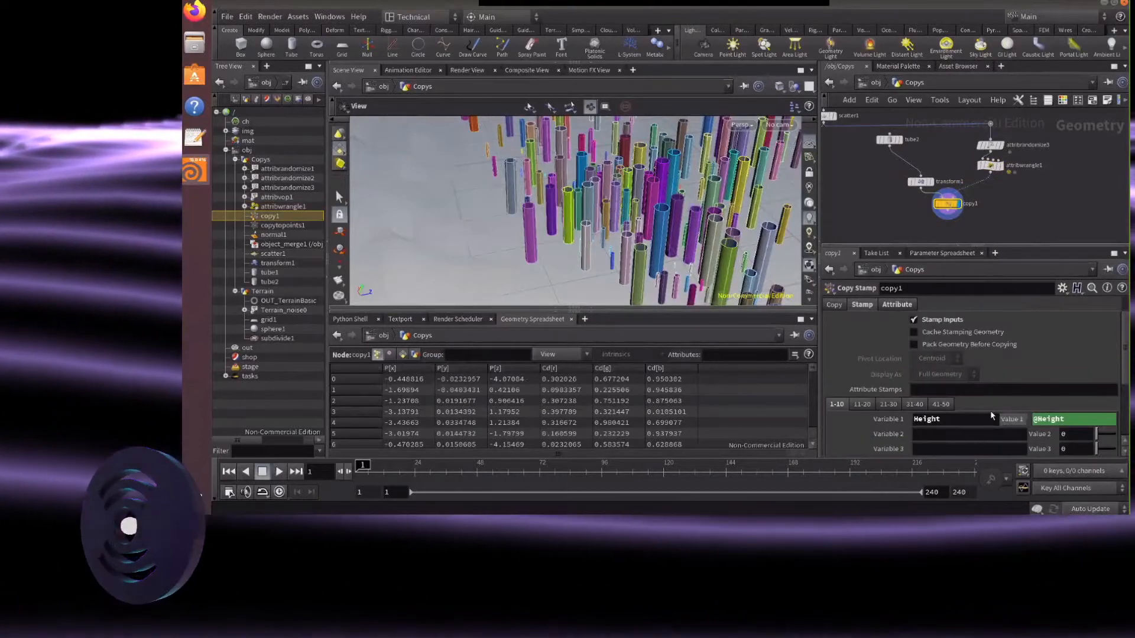
pyautogui.scroll(-1, 991, 410)
pyautogui.click(982, 405)
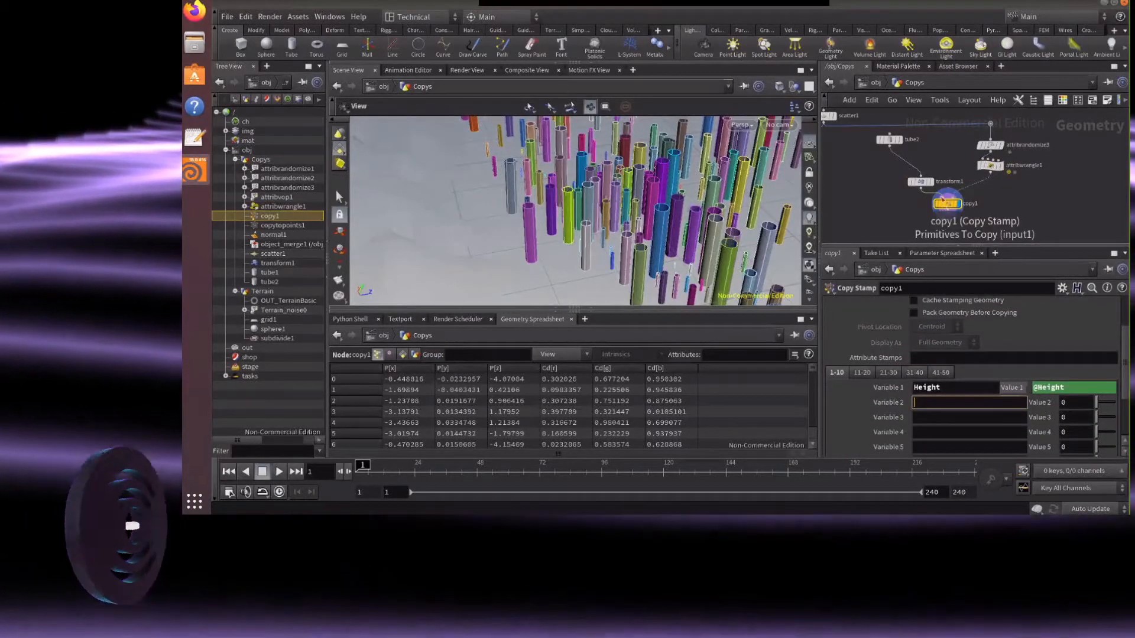
pyautogui.moveTo(950, 210)
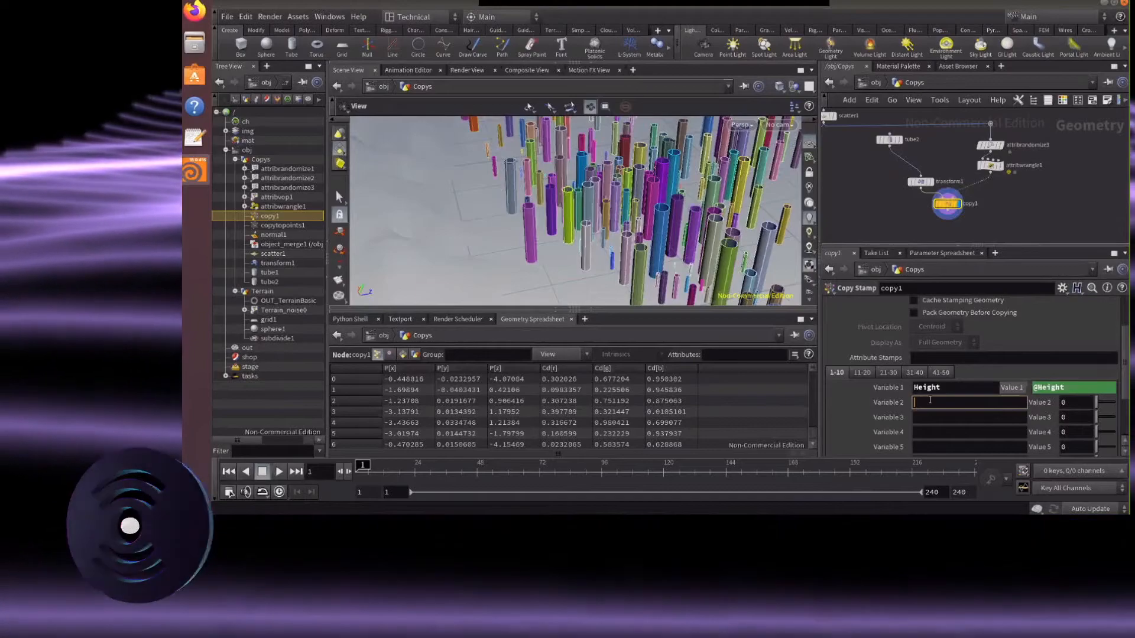
pyautogui.write('Obj')
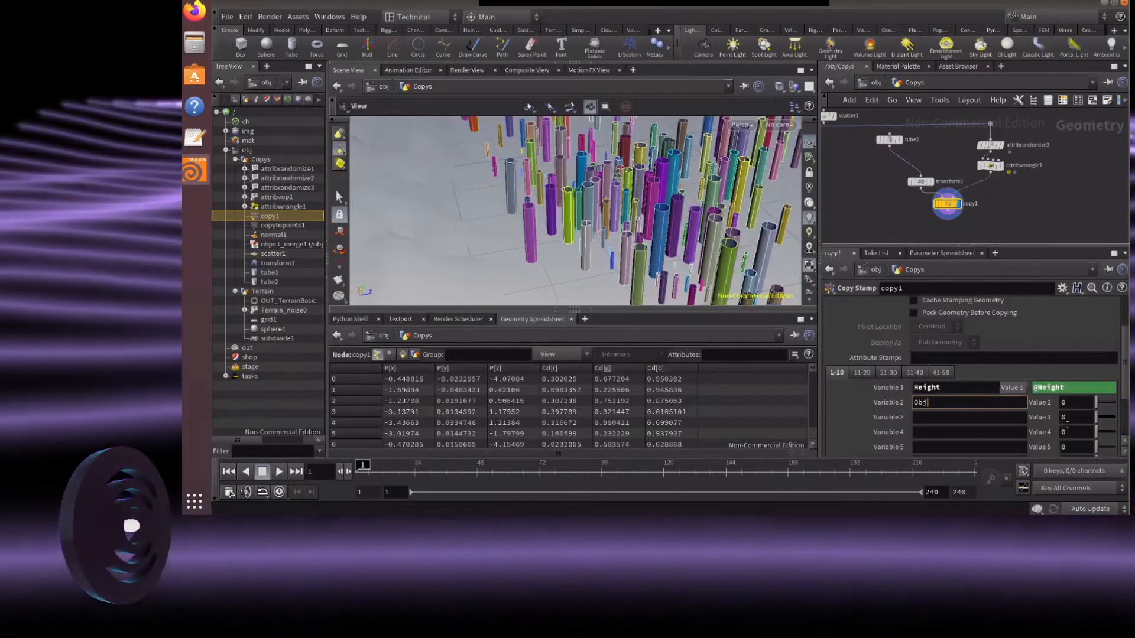
pyautogui.click(1066, 402)
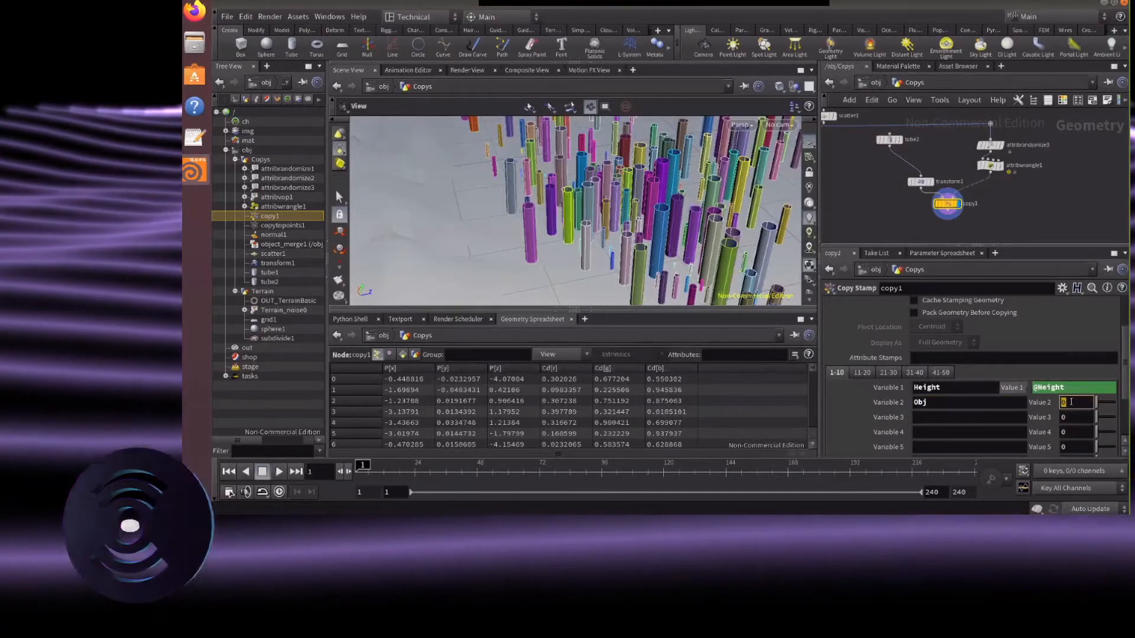
pyautogui.write('@')
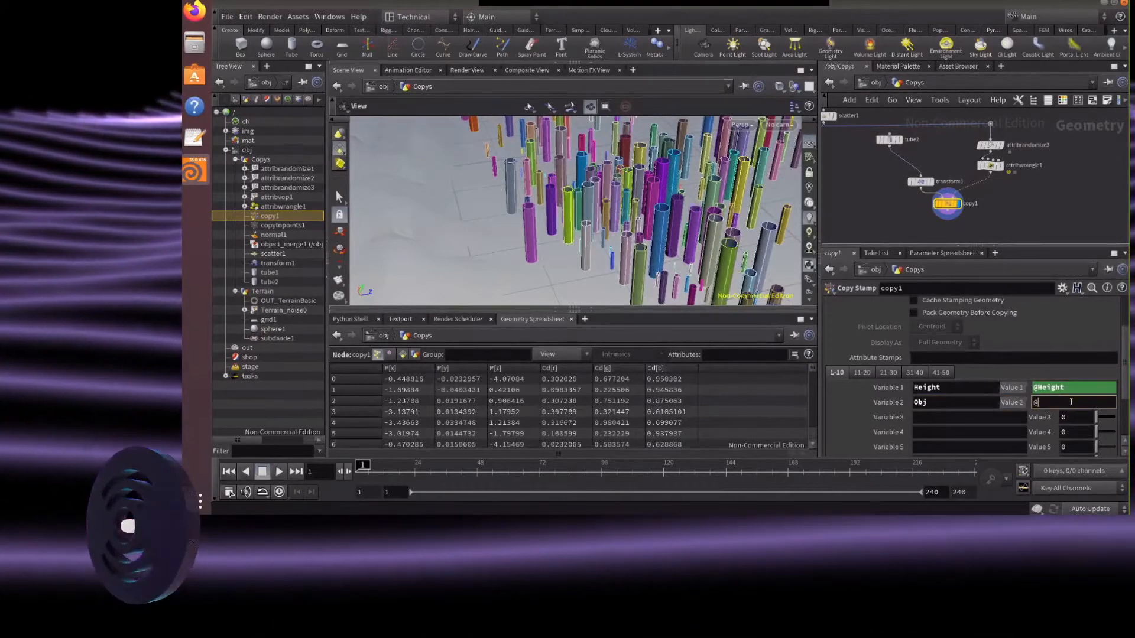
pyautogui.write('O')
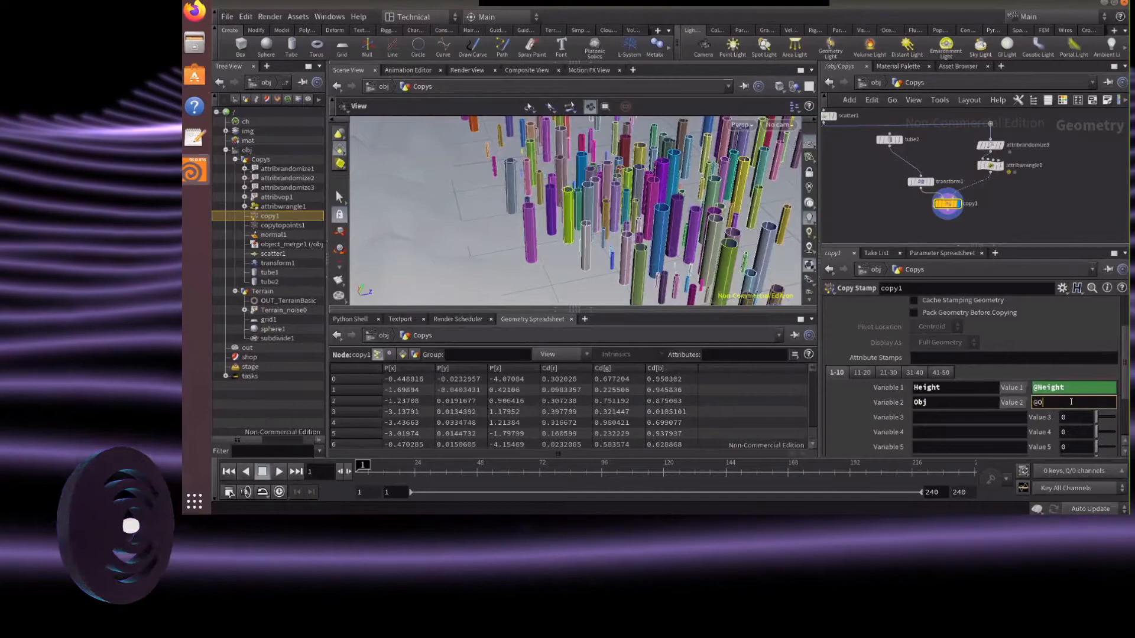
pyautogui.write('bj')
pyautogui.press('Return')
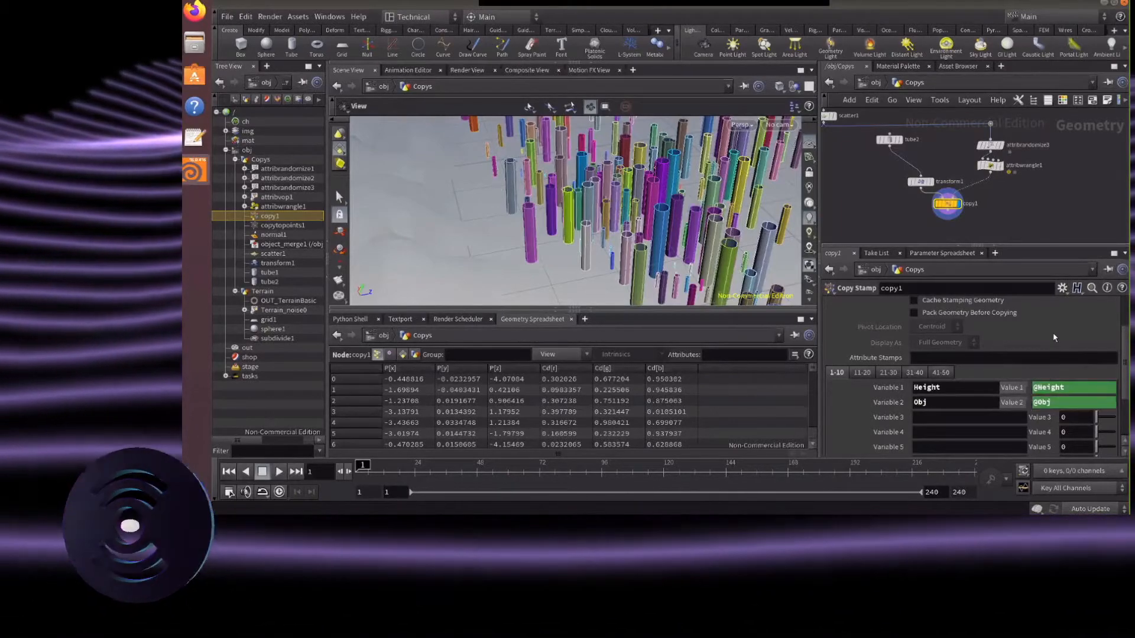
pyautogui.click(991, 167)
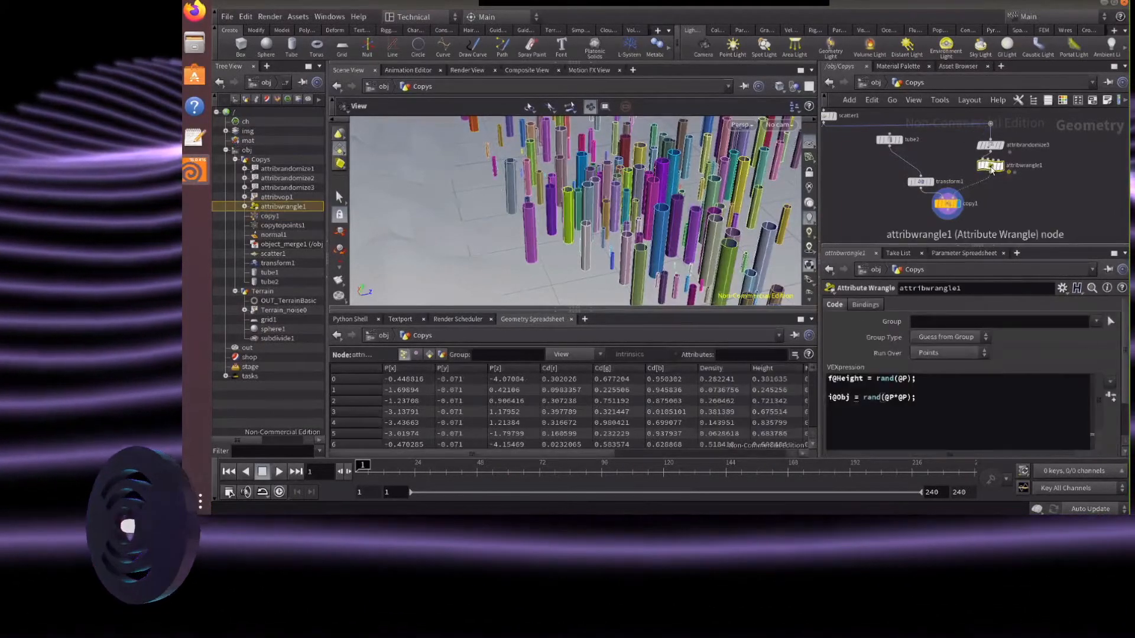
pyautogui.click(949, 397)
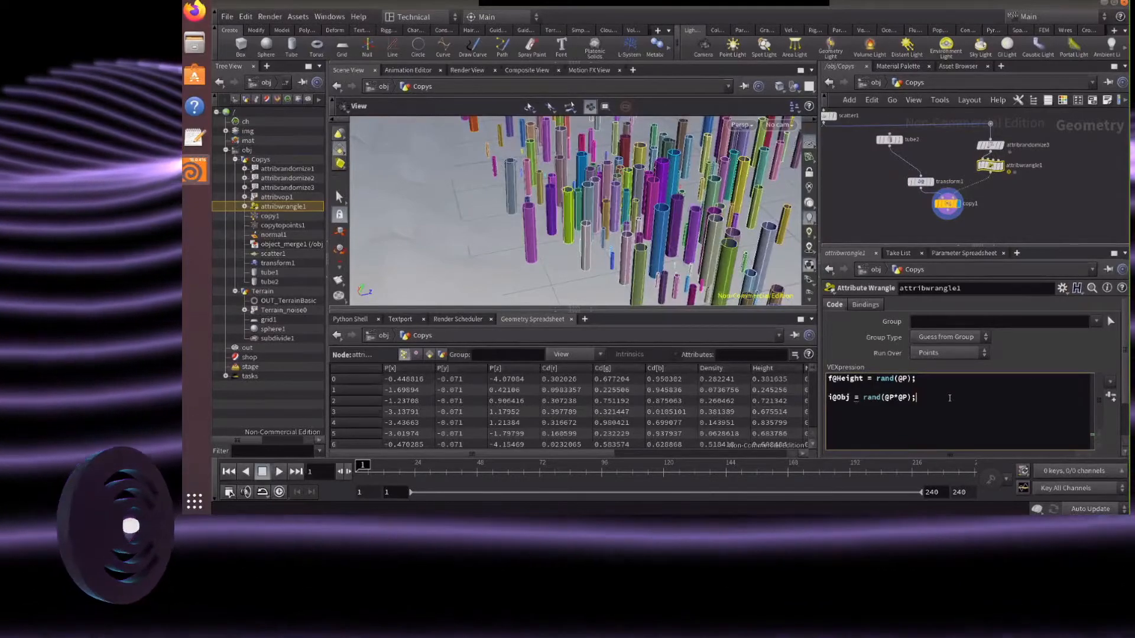
pyautogui.click(829, 398)
pyautogui.write('i')
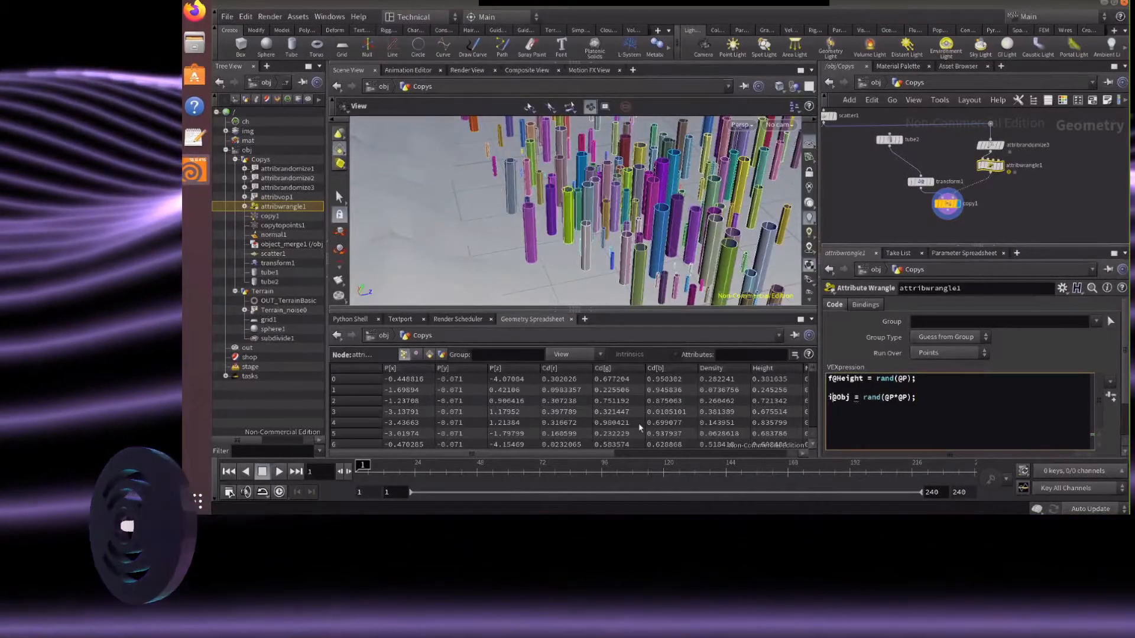
pyautogui.moveTo(570, 454); pyautogui.dragTo(742, 455)
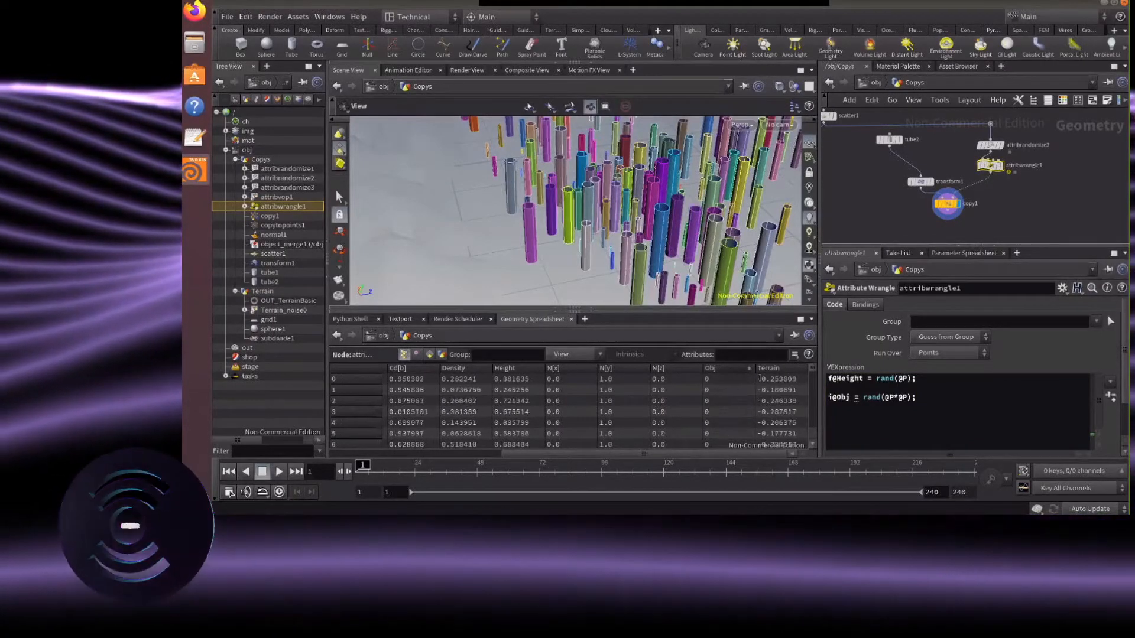
pyautogui.click(910, 399)
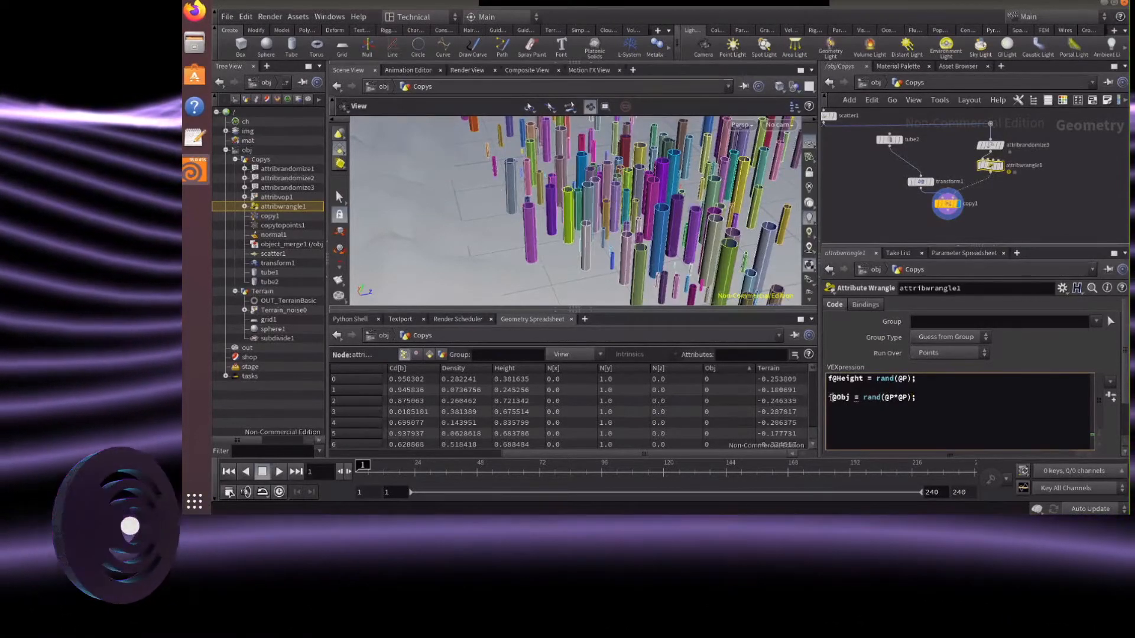
pyautogui.click(831, 398)
pyautogui.press('BackSpace')
pyautogui.click(973, 363)
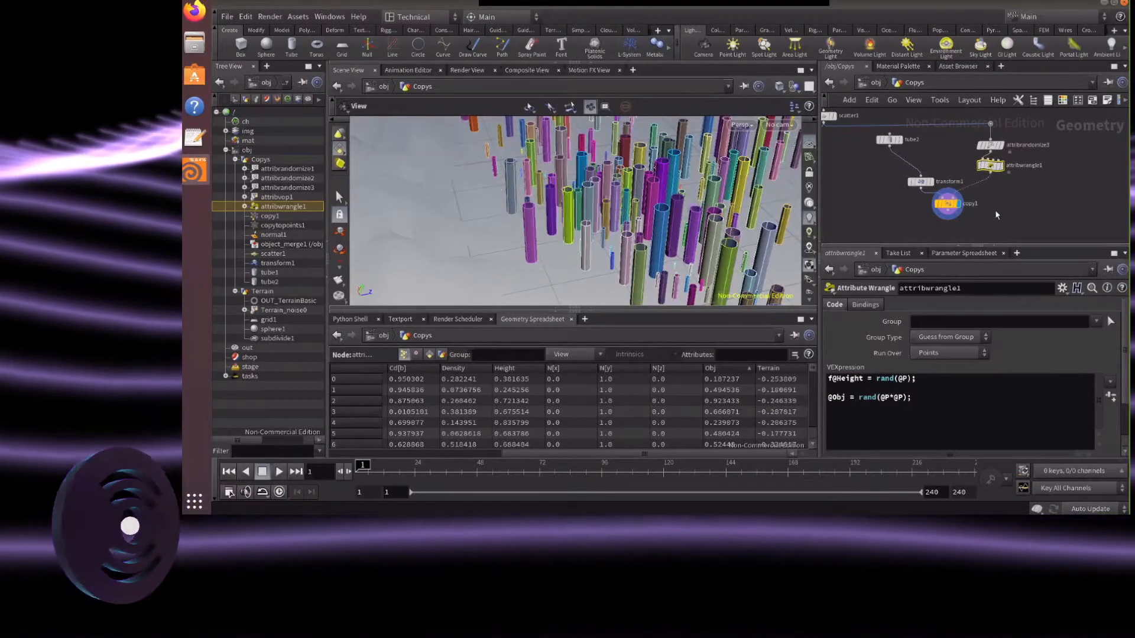
pyautogui.click(729, 366)
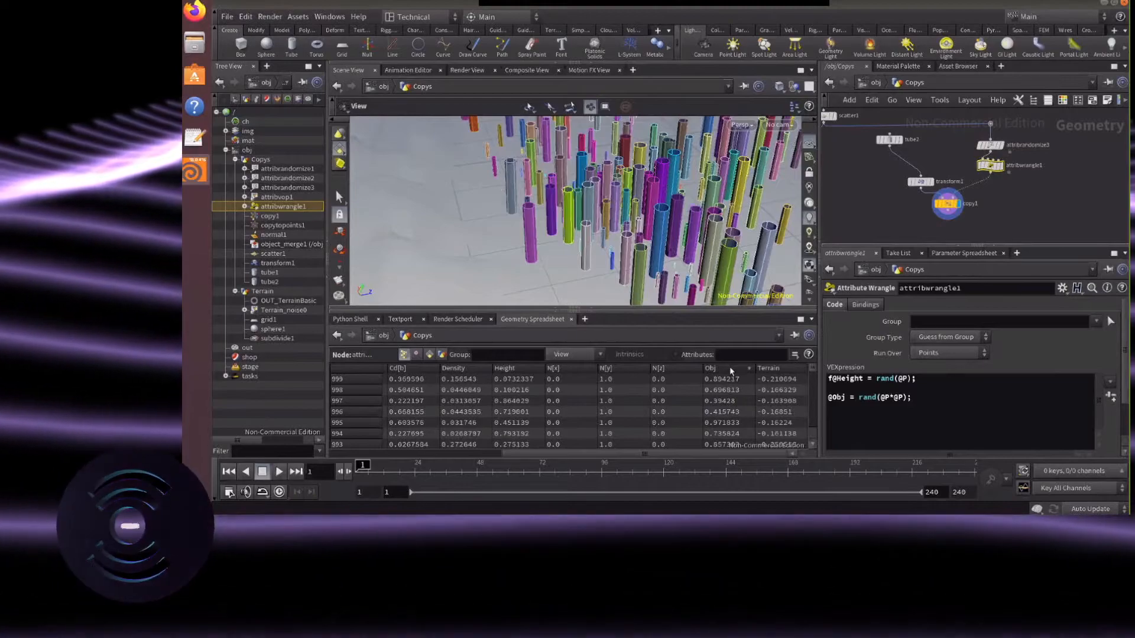
pyautogui.click(729, 366)
pyautogui.click(908, 399)
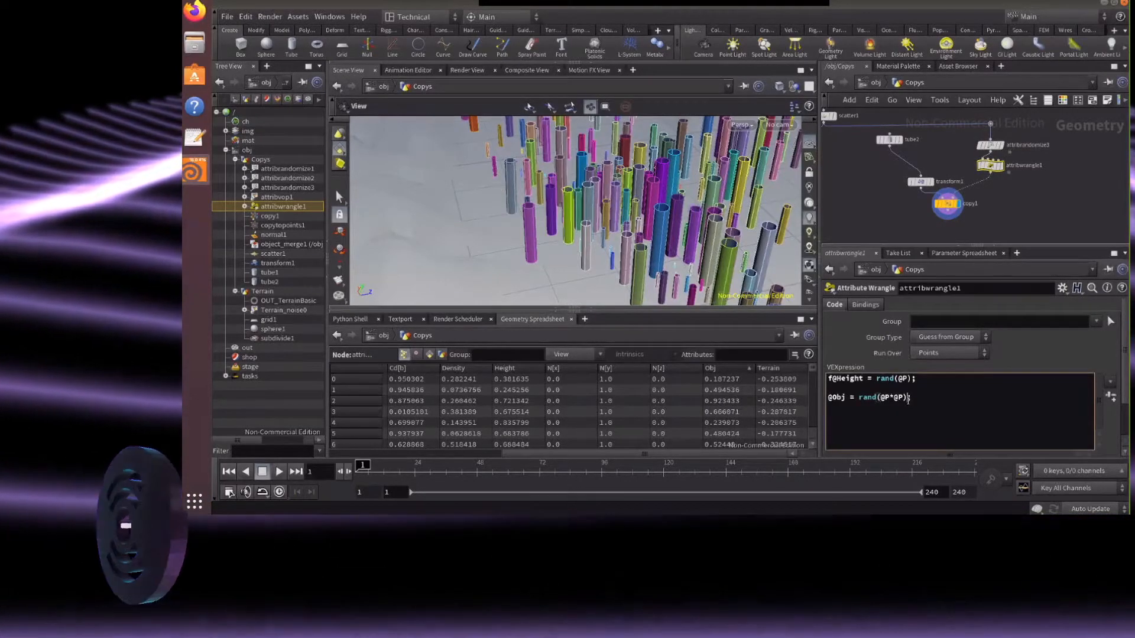
# Insert a Switch node on the wire between tube2 and transform1 and adjust its placement
pyautogui.click(946, 204)
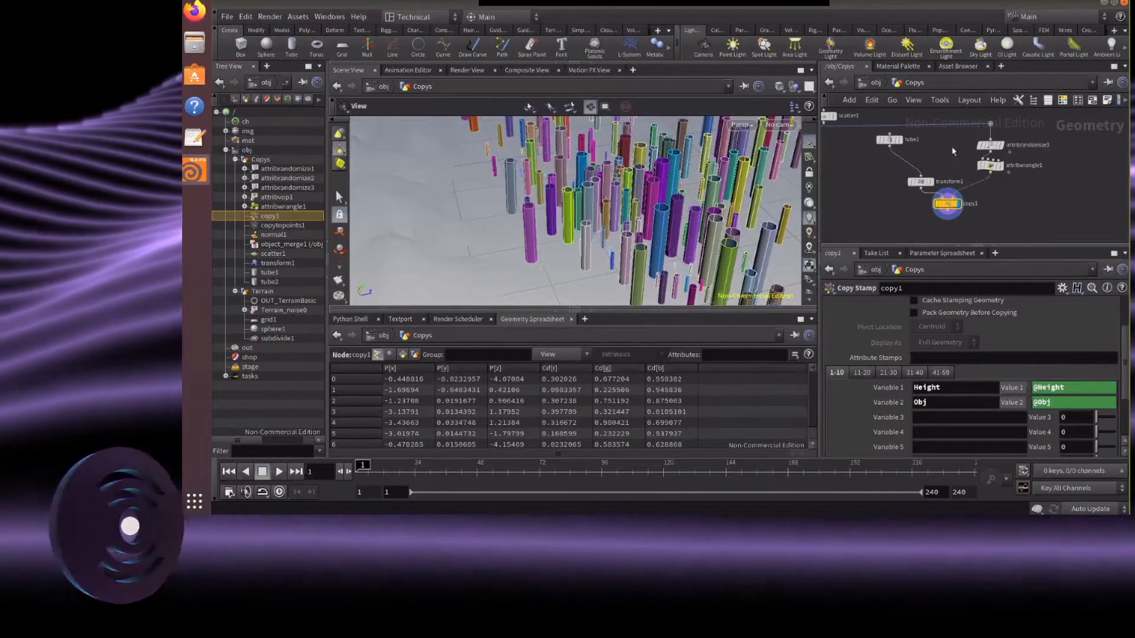
pyautogui.press('Tab')
pyautogui.write('swit')
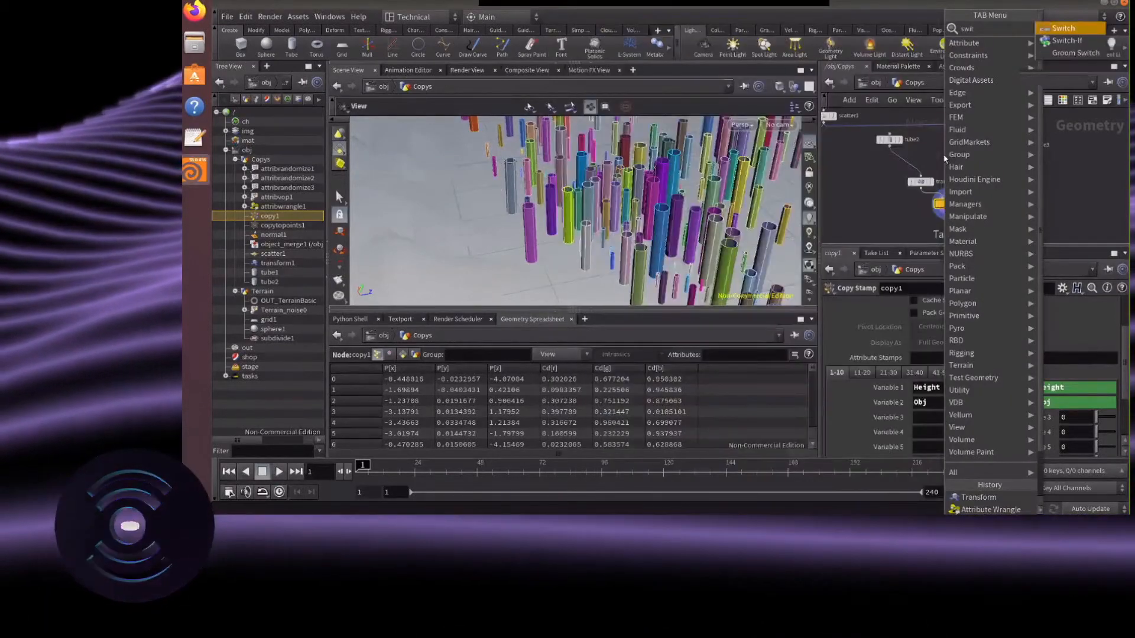
pyautogui.press('Return')
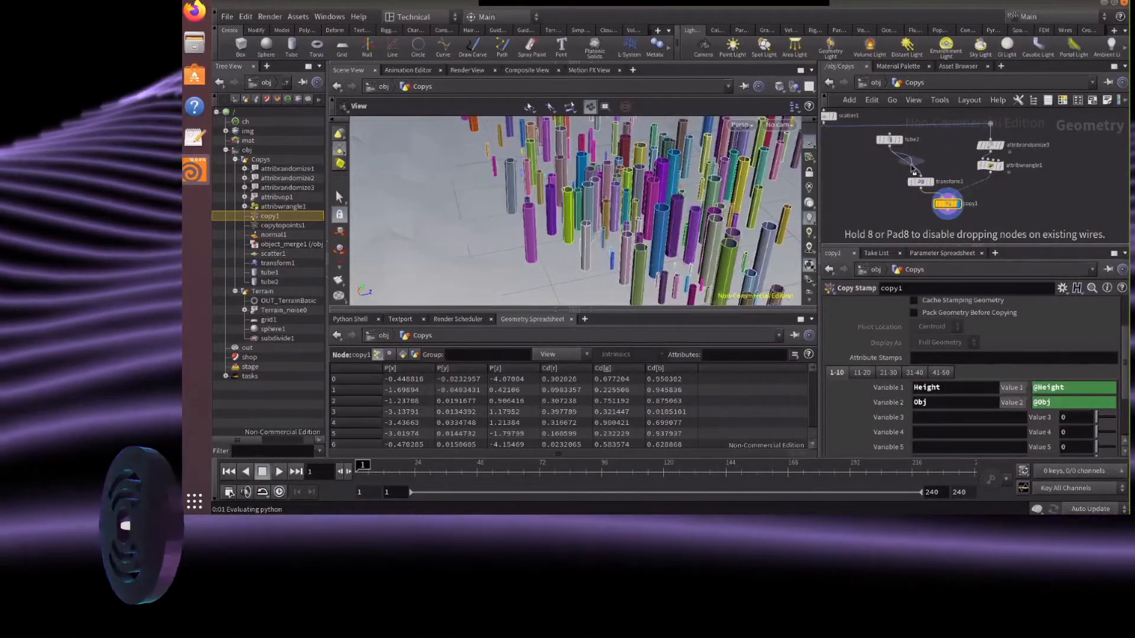
pyautogui.click(910, 160)
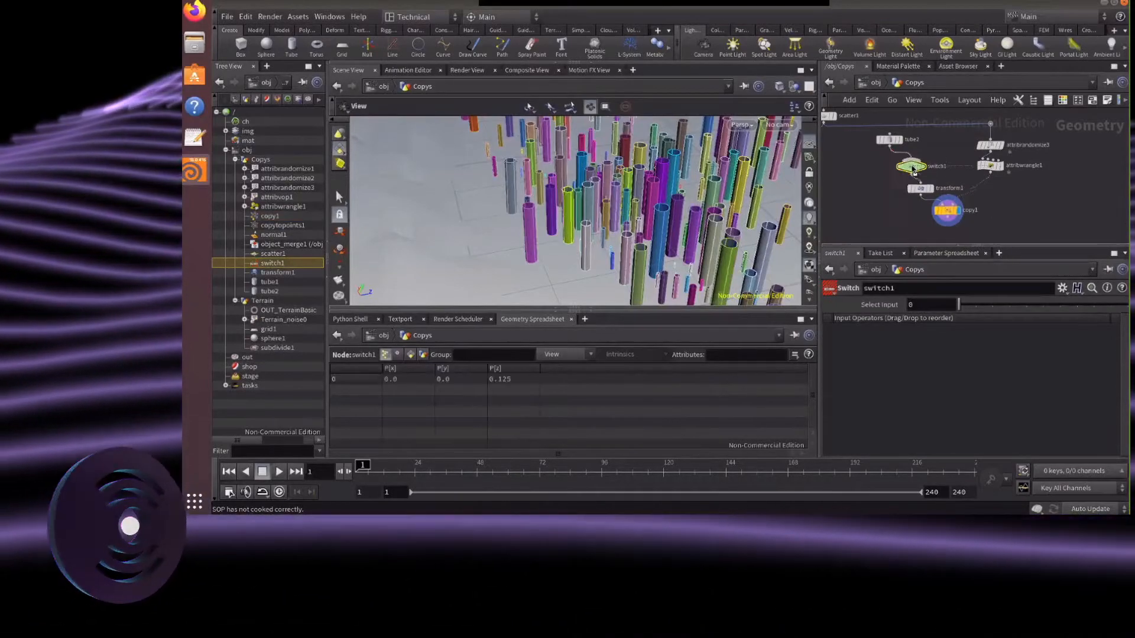
pyautogui.moveTo(910, 170); pyautogui.dragTo(911, 177)
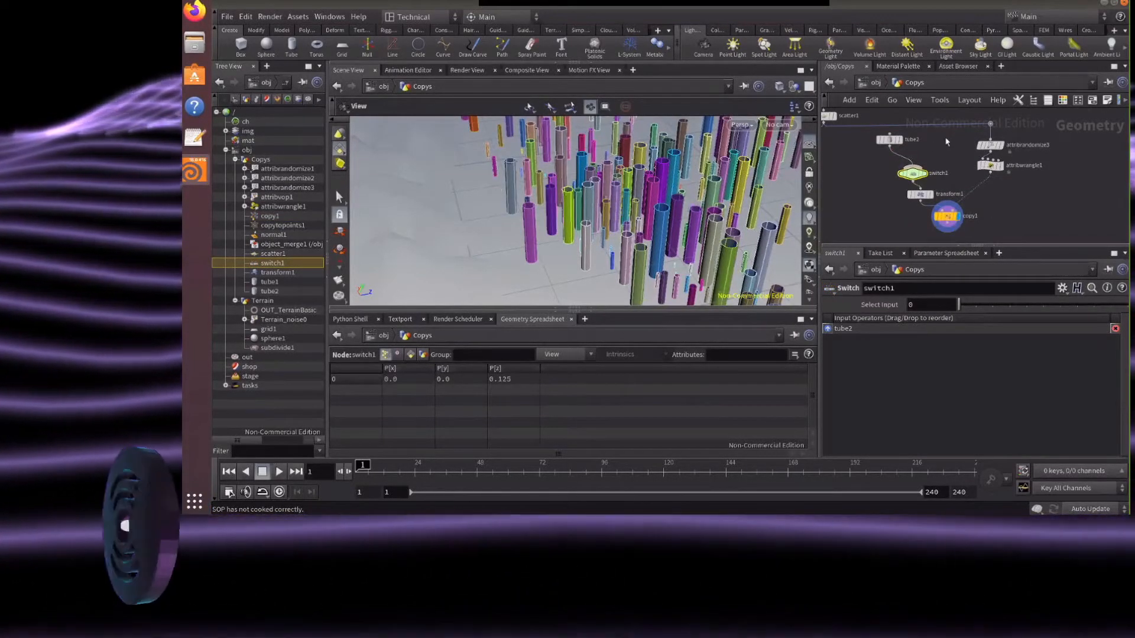
# Add a Platonic Solids node beside tube2, just above the switch1 node
pyautogui.press('Tab')
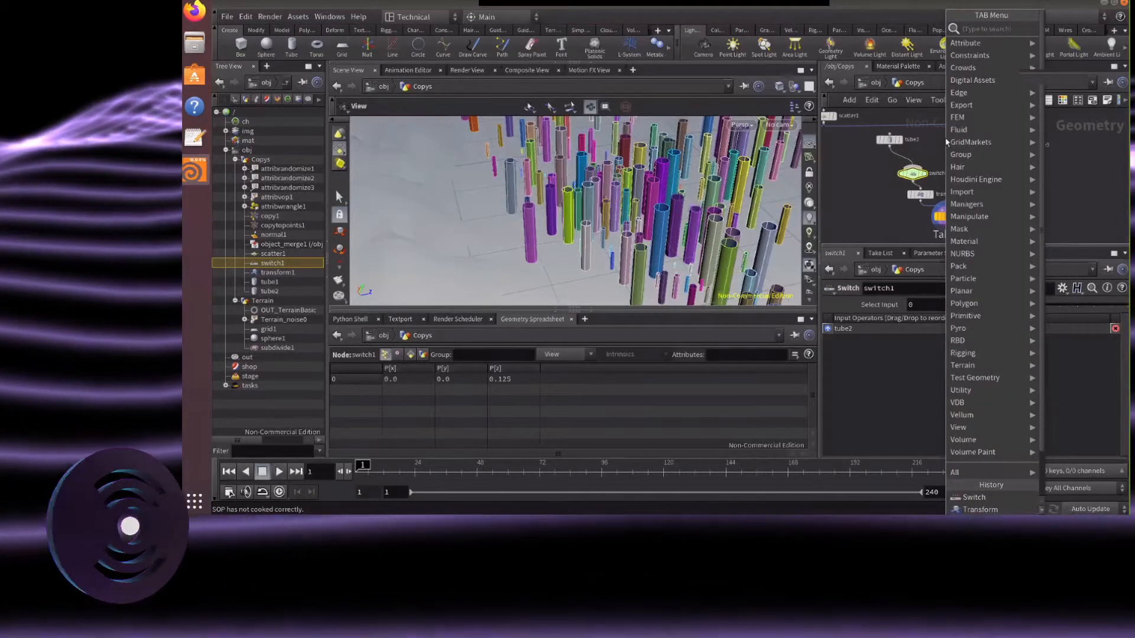
pyautogui.write('pla')
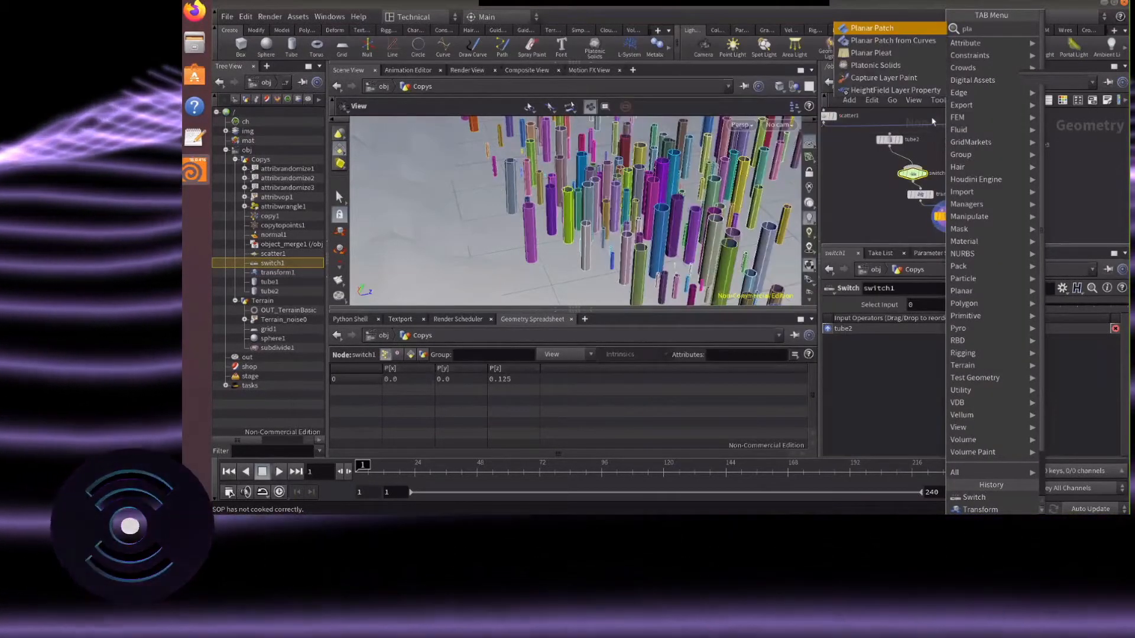
pyautogui.click(891, 68)
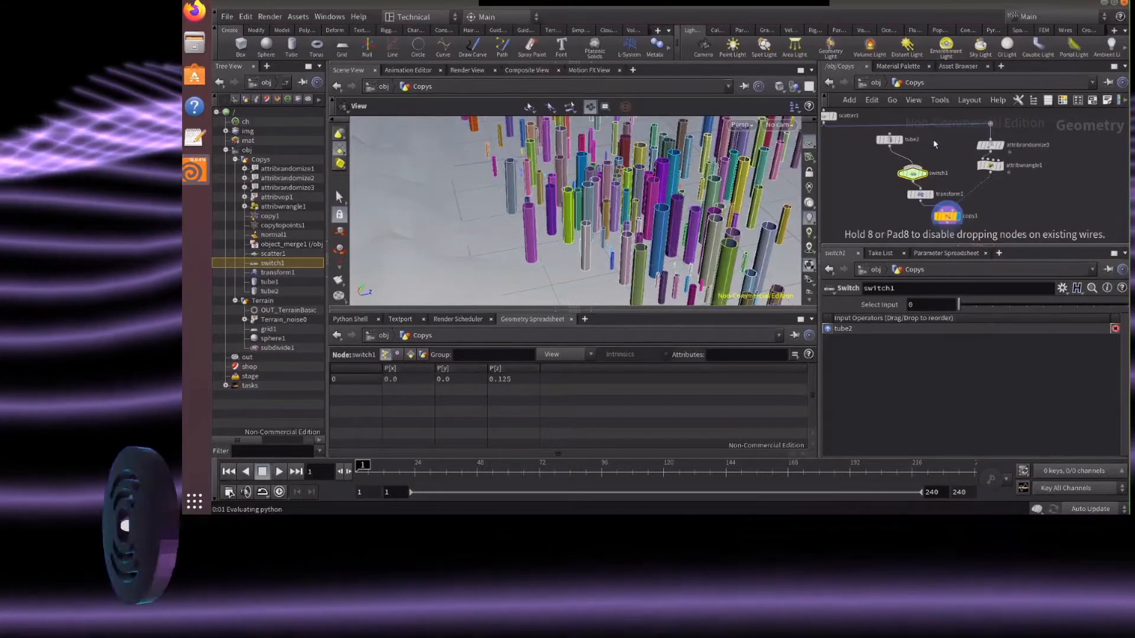
pyautogui.click(930, 148)
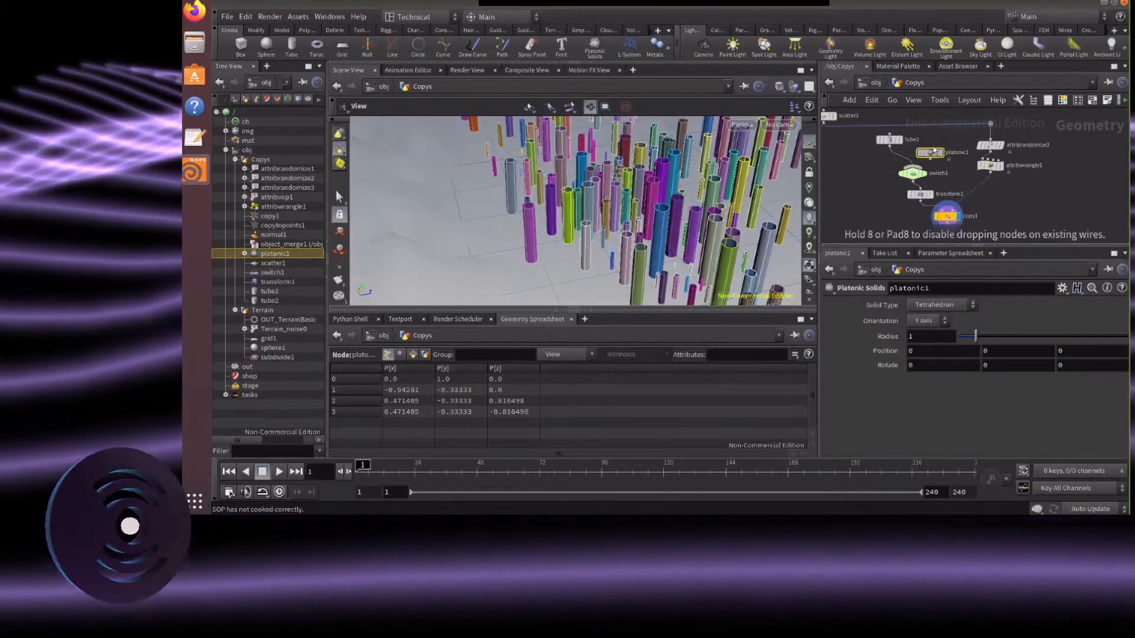
# Wire platonic1 into switch1 as its second input and set the solid's radius to 0.15
pyautogui.moveTo(933, 150)
pyautogui.mouseDown()
pyautogui.moveTo(940, 138)
pyautogui.moveTo(917, 167)
pyautogui.mouseUp()
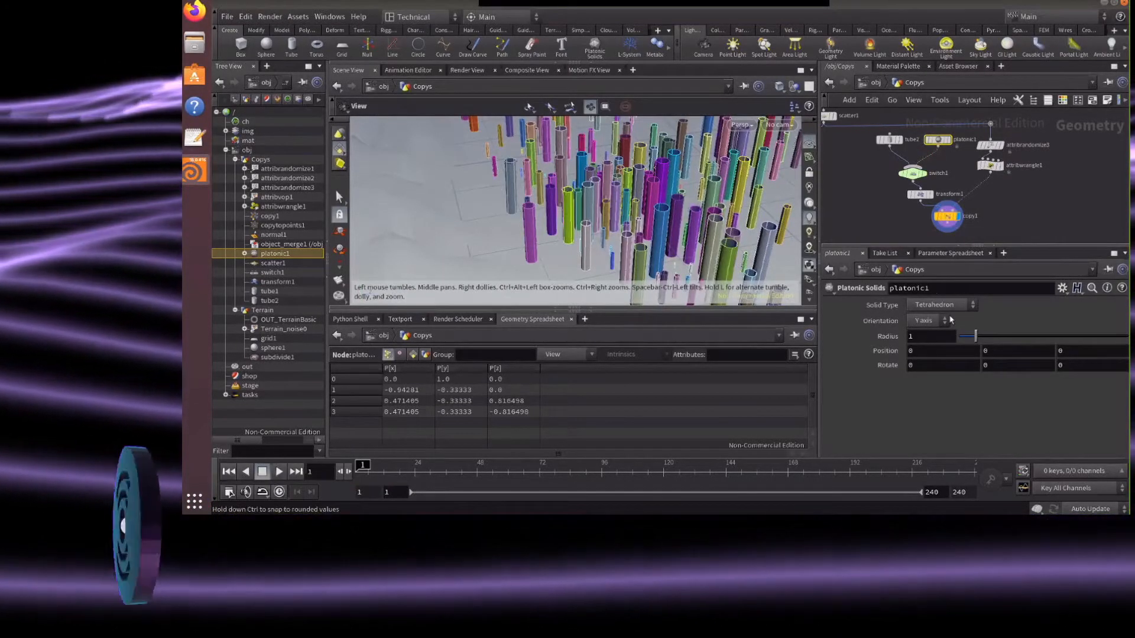
pyautogui.moveTo(975, 336); pyautogui.dragTo(961, 338)
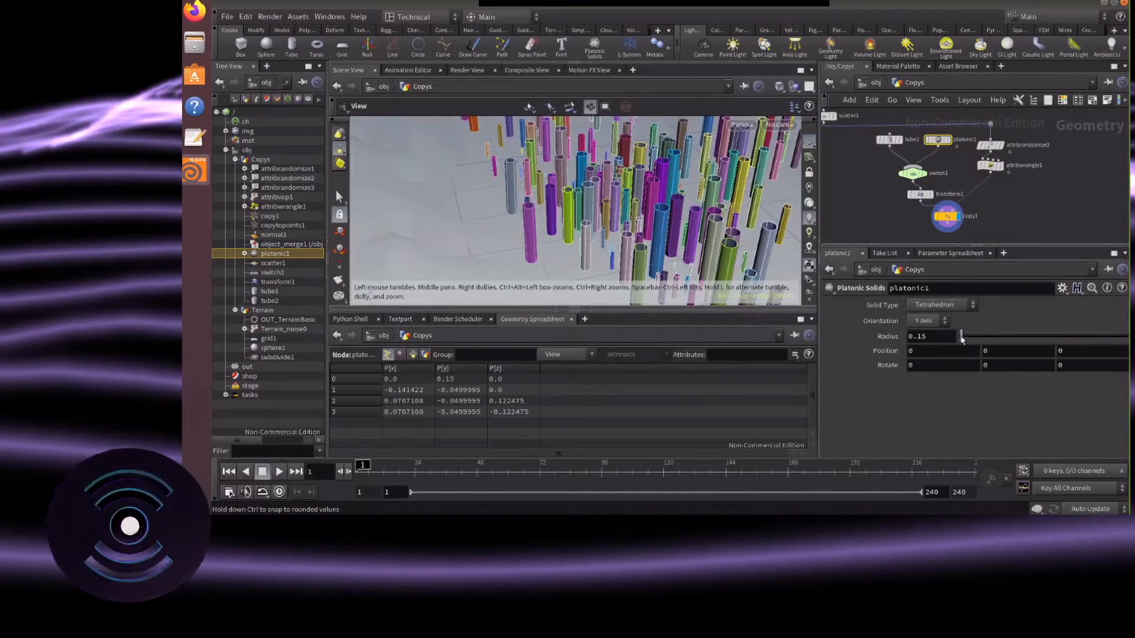
# Set switch1's Select Input to the expression stamp('../copy1', 'Obj', 0)
pyautogui.moveTo(913, 180)
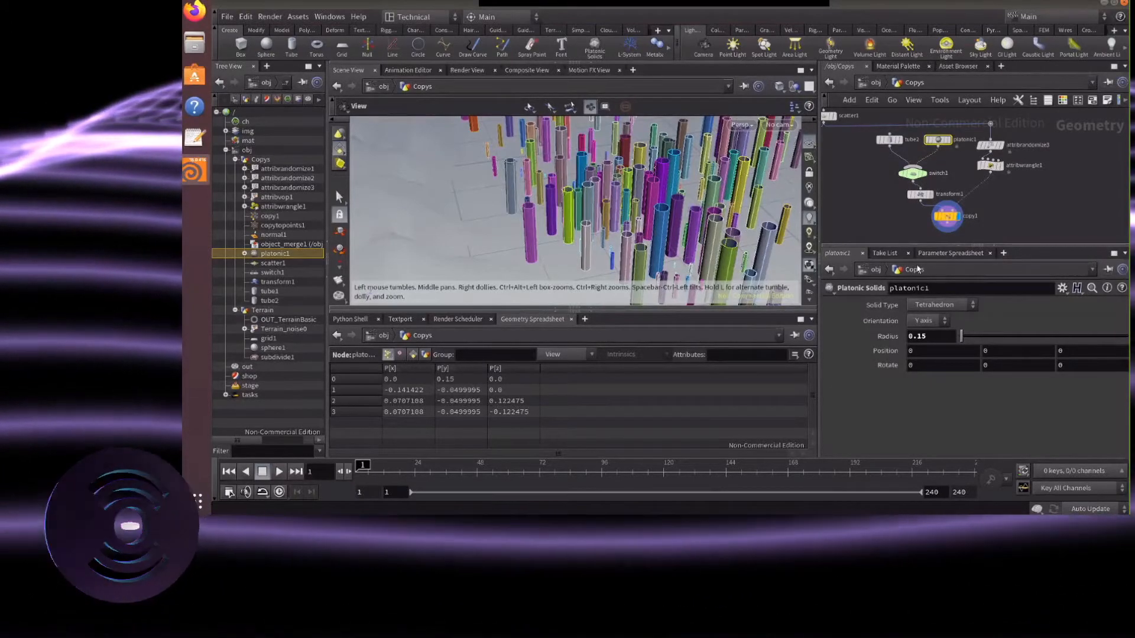
pyautogui.click(912, 172)
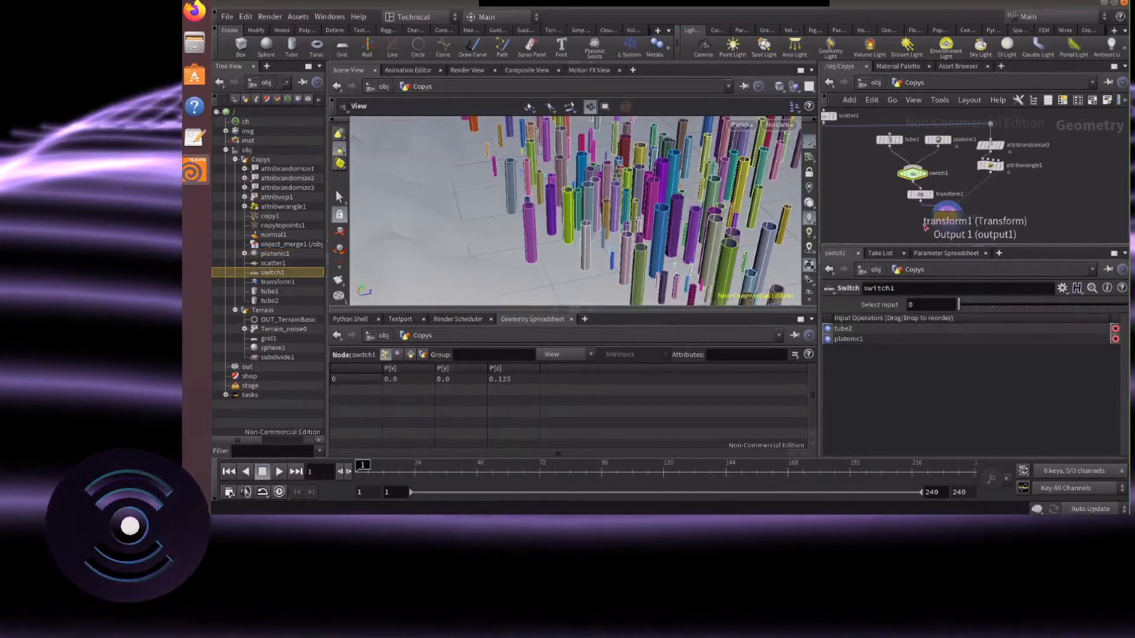
pyautogui.click(925, 305)
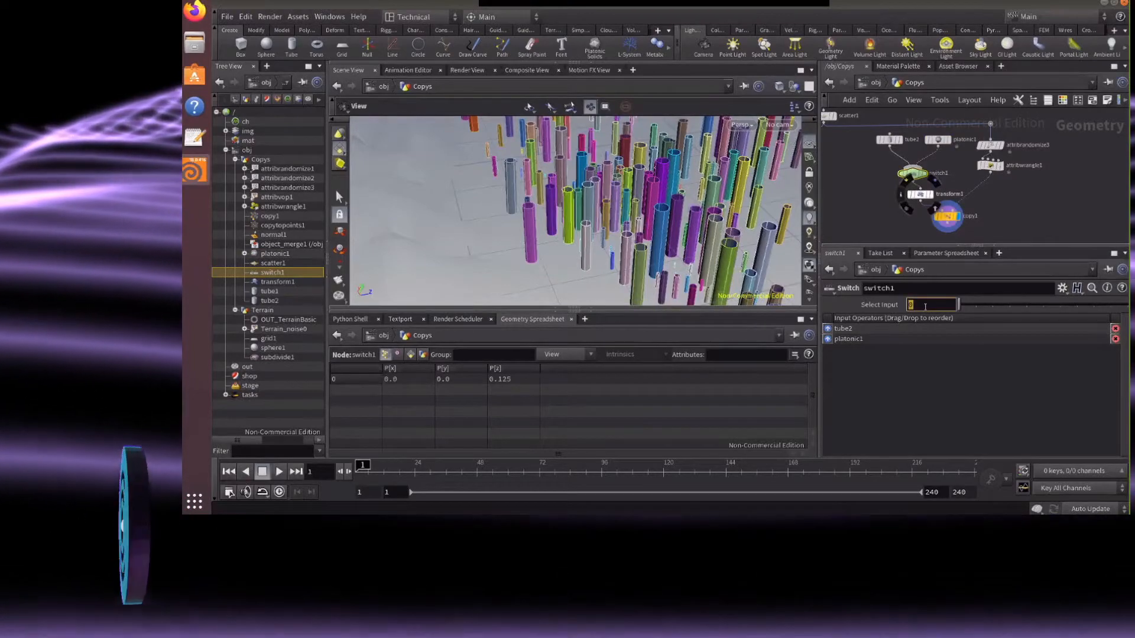
pyautogui.write('stam')
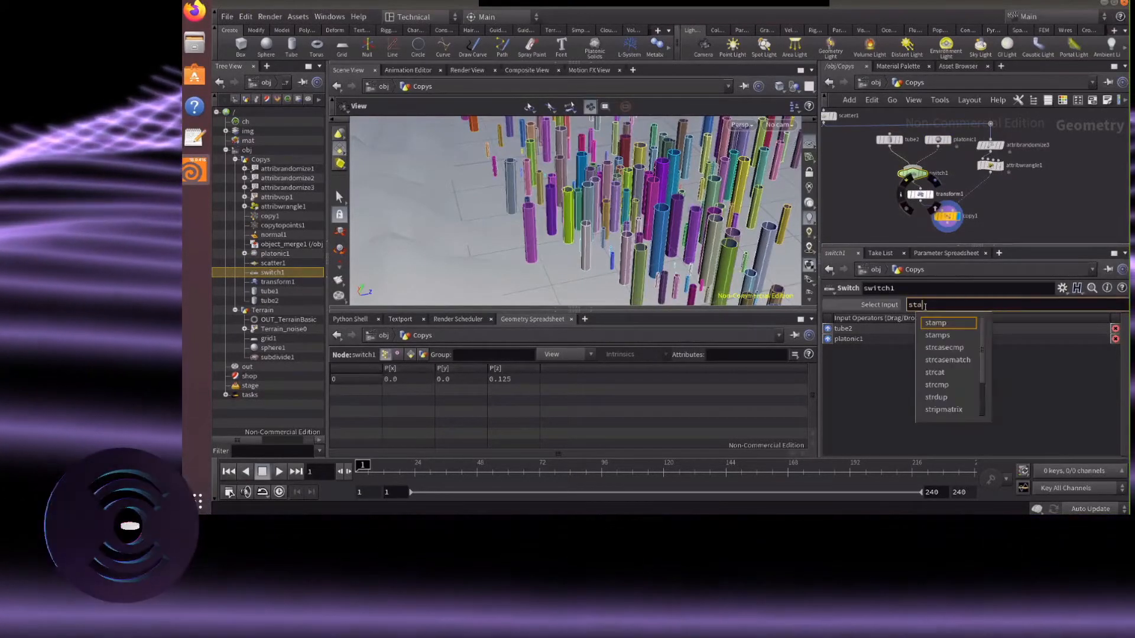
pyautogui.write('p')
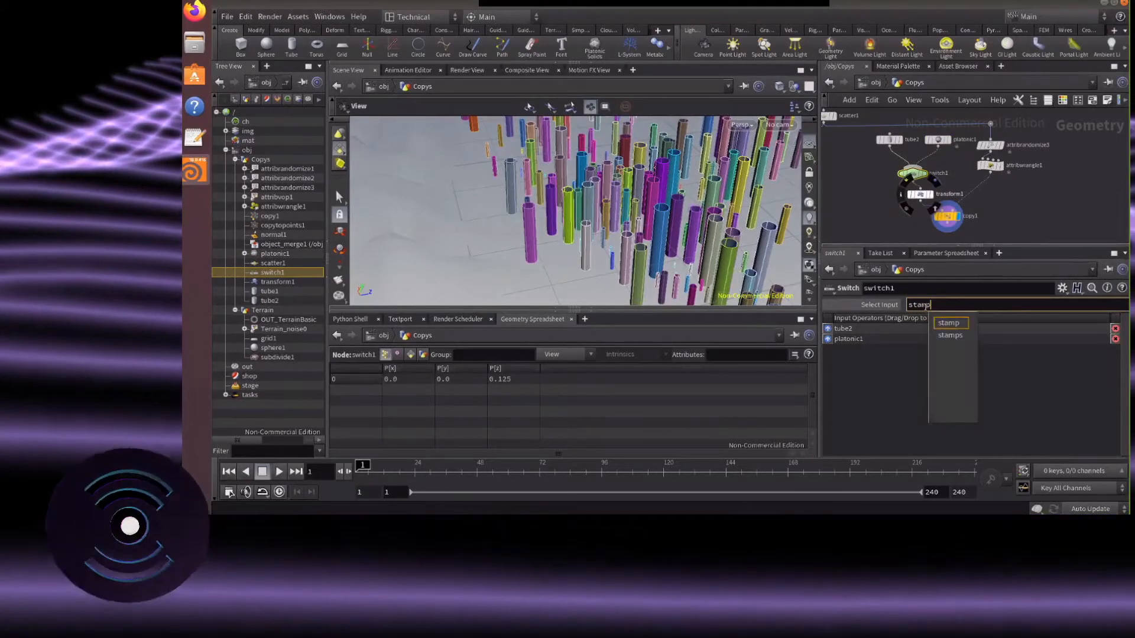
pyautogui.write('(')
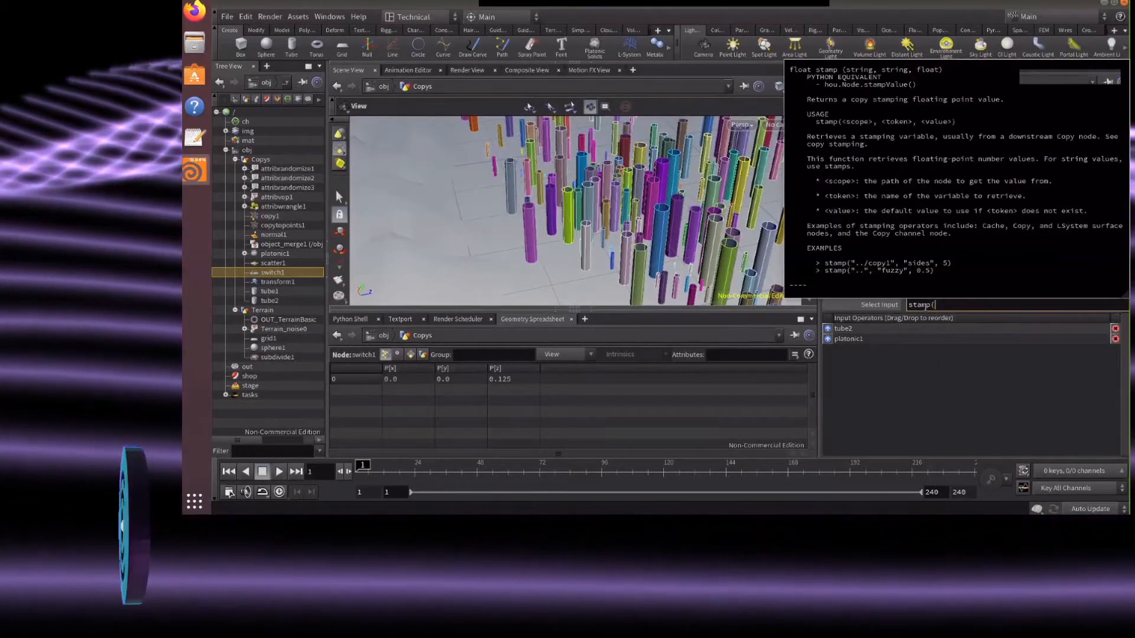
pyautogui.write("'")
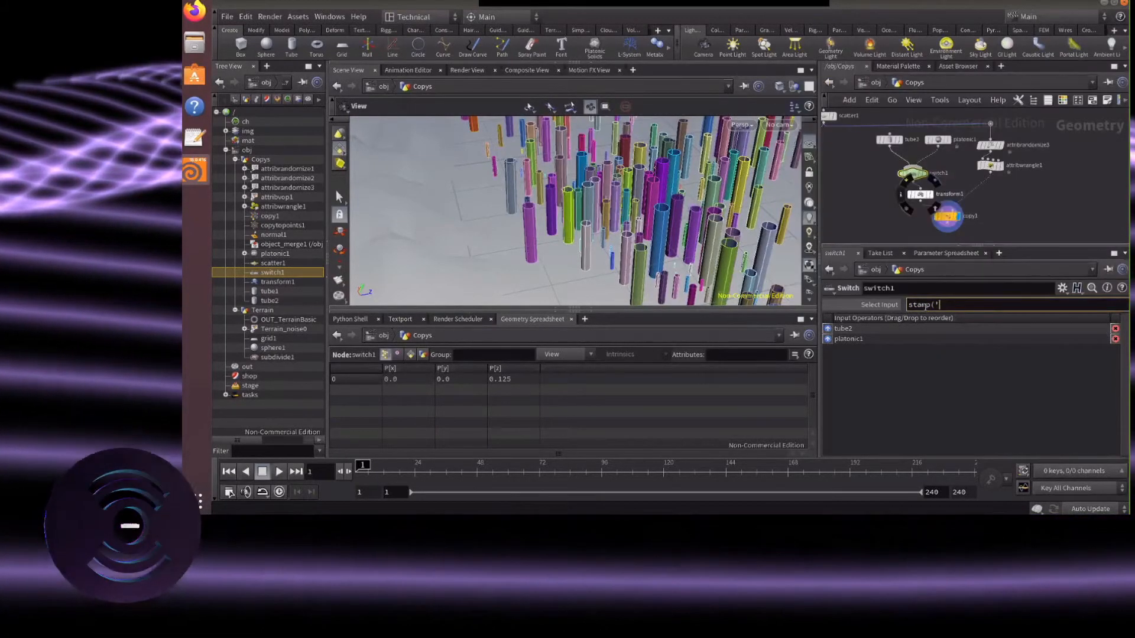
pyautogui.write('../')
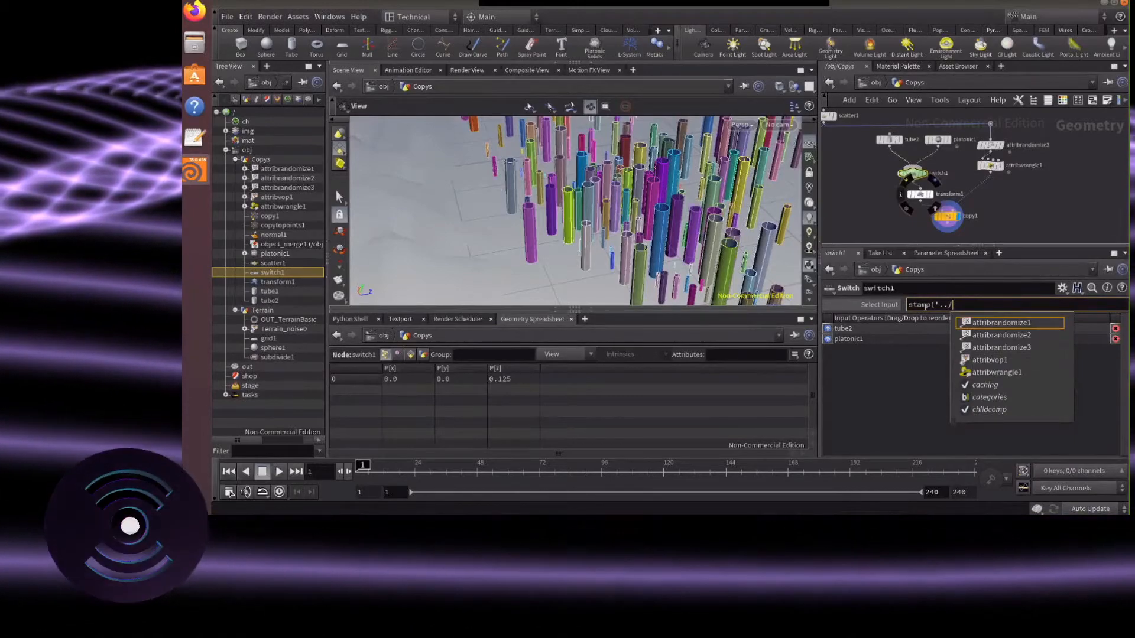
pyautogui.write('cop')
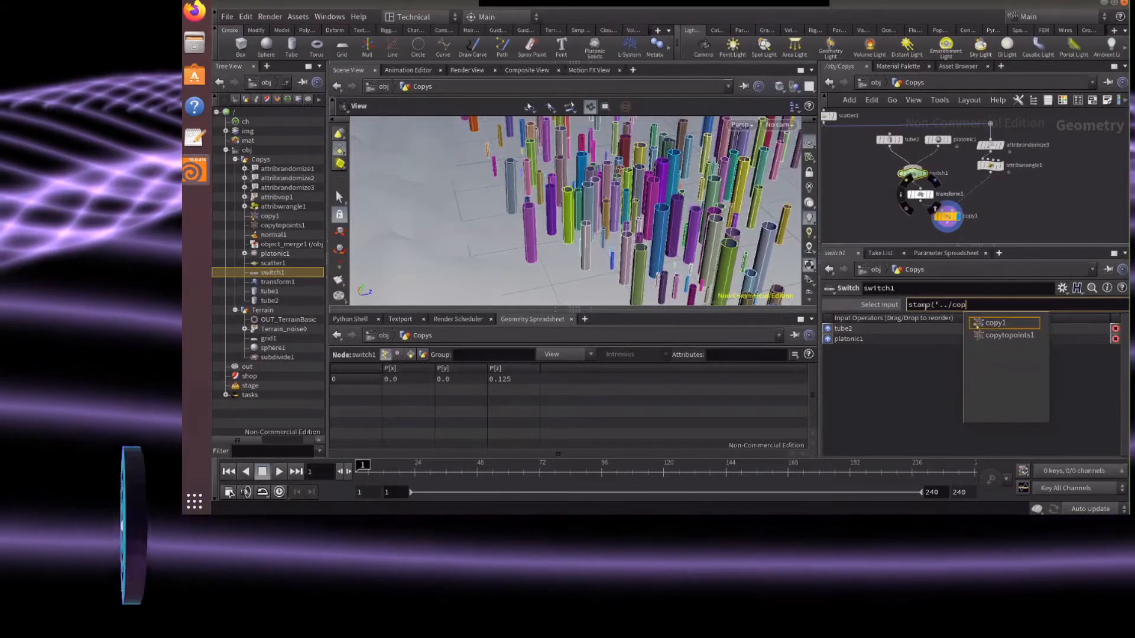
pyautogui.click(997, 324)
pyautogui.press('BackSpace')
pyautogui.write("'")
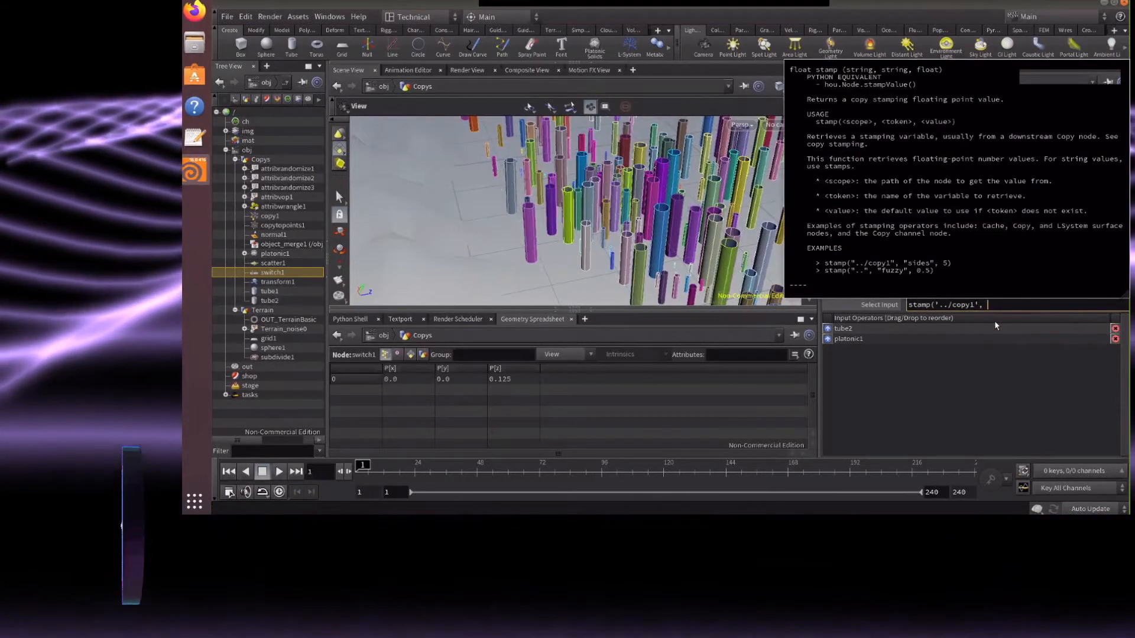
pyautogui.write(", 'Obj")
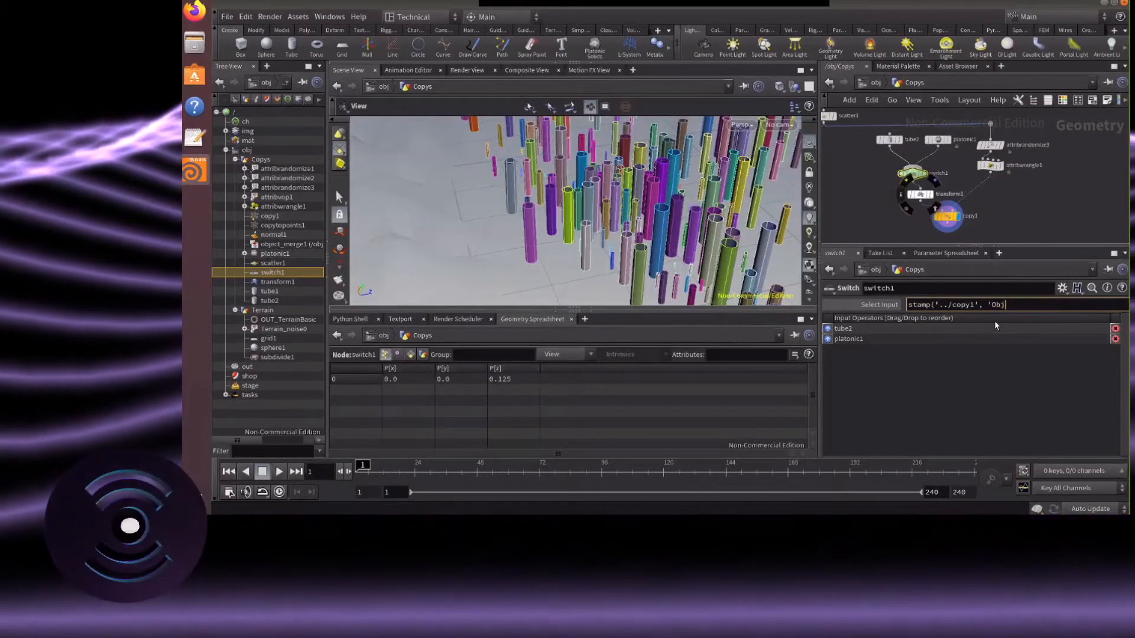
pyautogui.write("',")
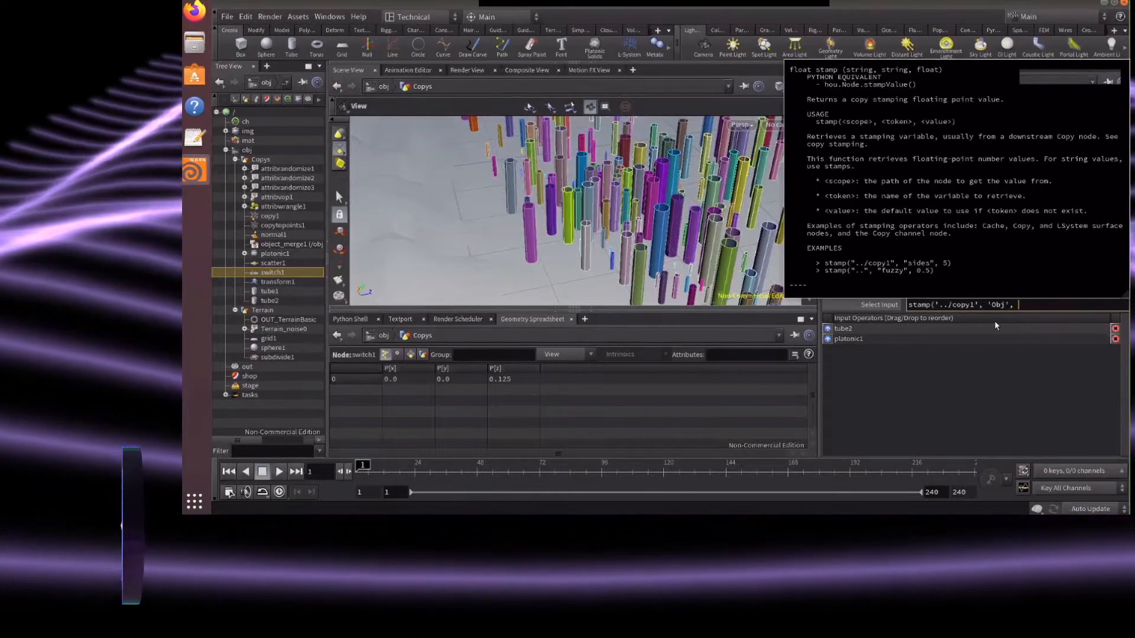
pyautogui.write('o)')
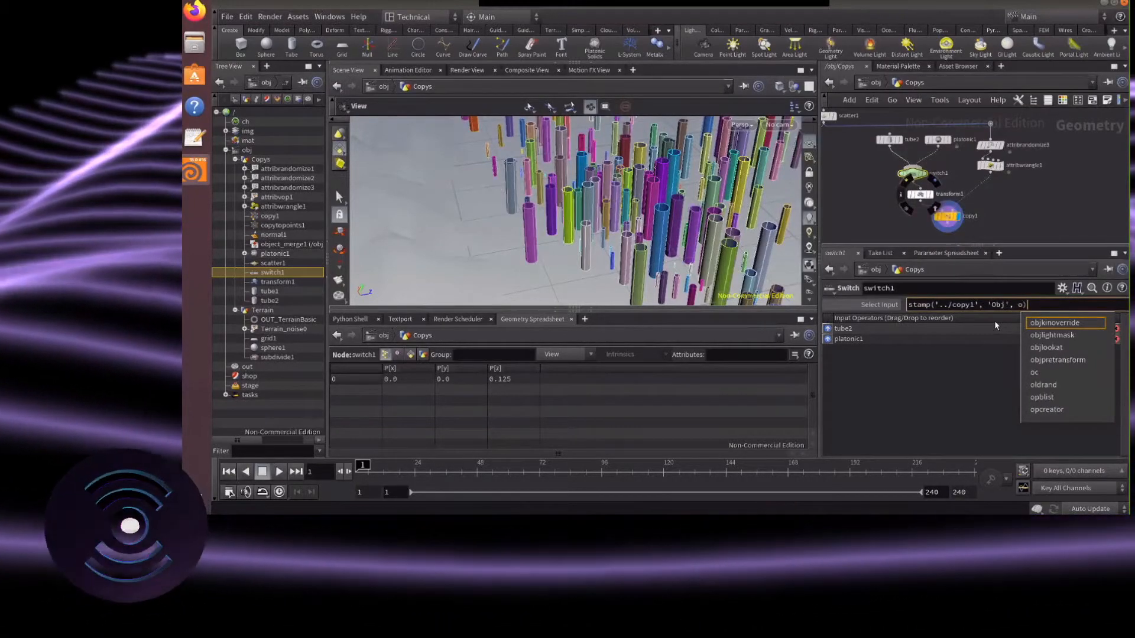
pyautogui.press('BackSpace')
pyautogui.press('BackSpace')
pyautogui.write('0)')
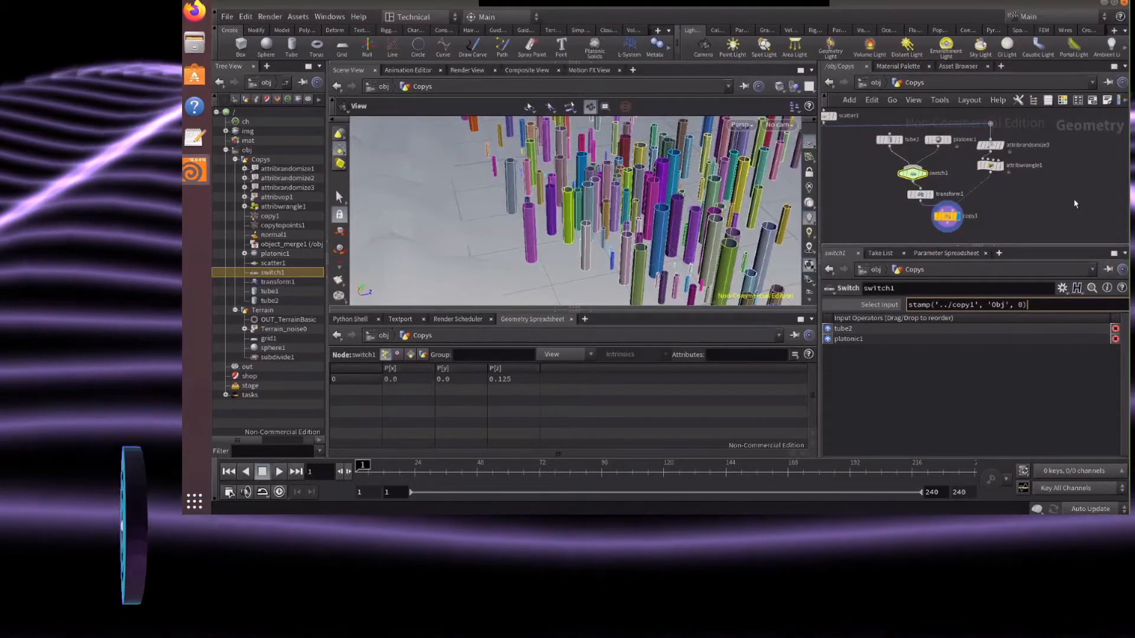
pyautogui.press('Return')
# Change platonic1's solid type to Icosahedron
pyautogui.moveTo(656, 236); pyautogui.dragTo(609, 237)
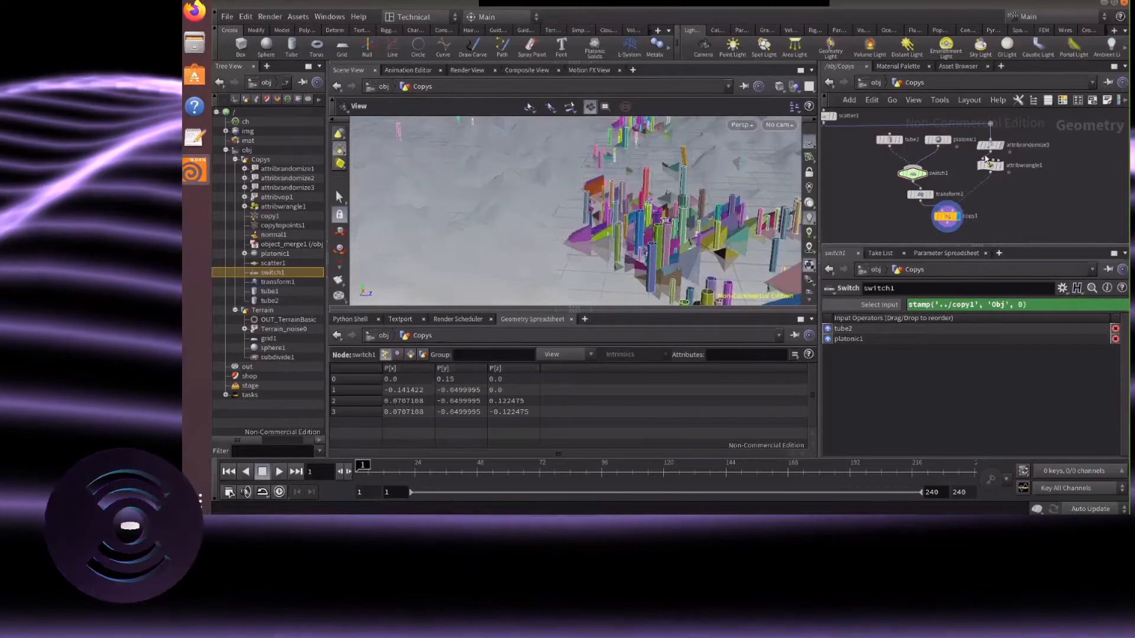
pyautogui.click(938, 141)
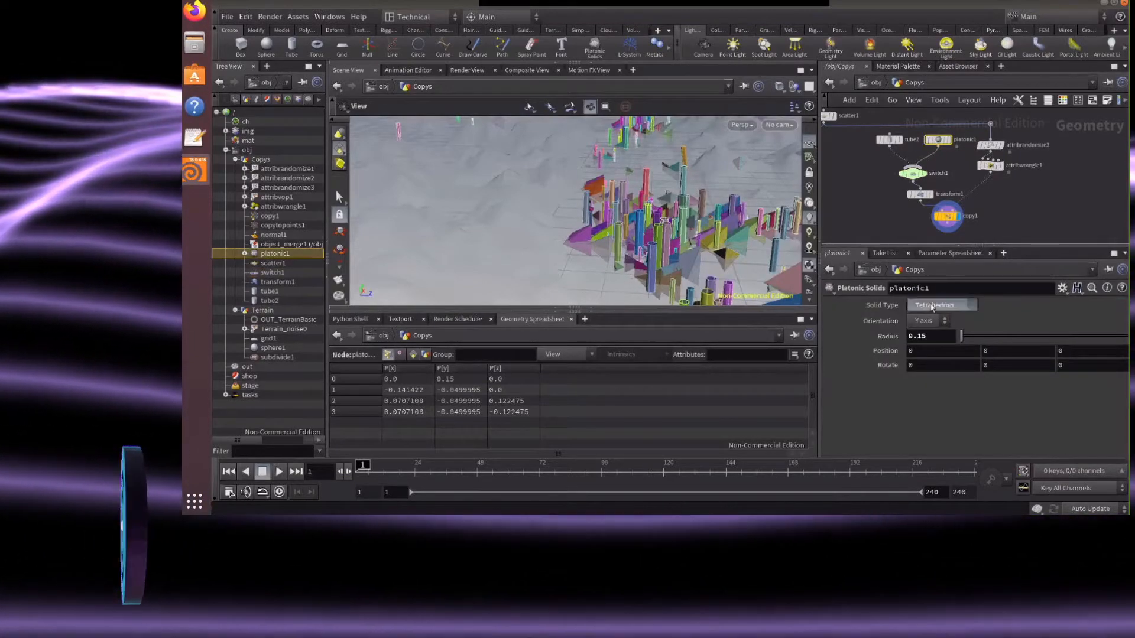
pyautogui.click(932, 305)
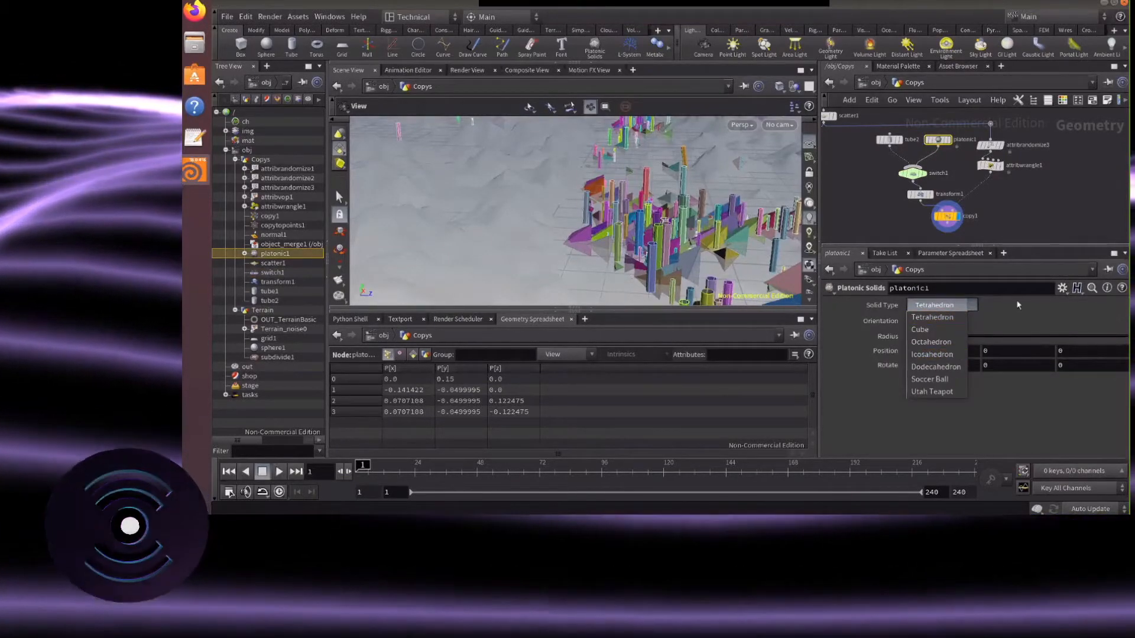
pyautogui.click(937, 144)
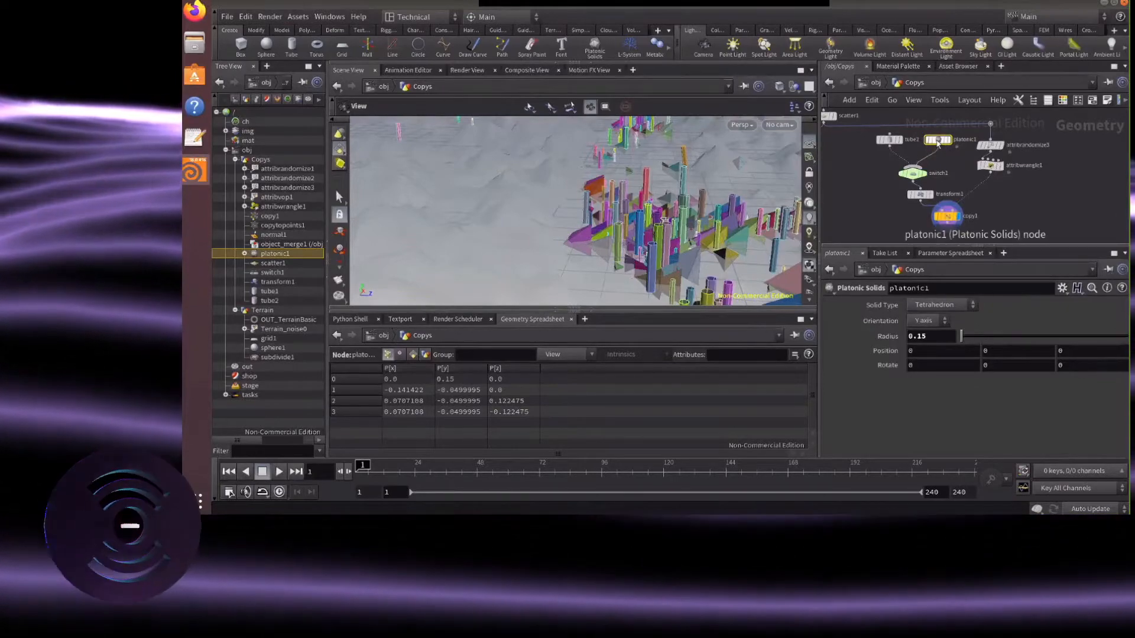
pyautogui.click(941, 306)
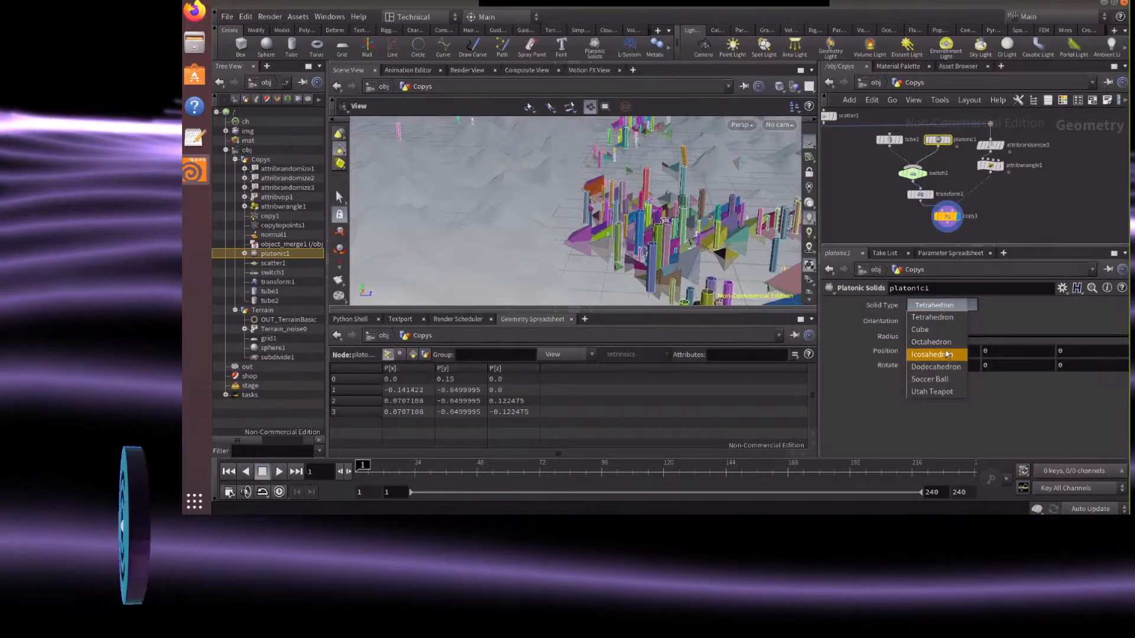
pyautogui.click(948, 354)
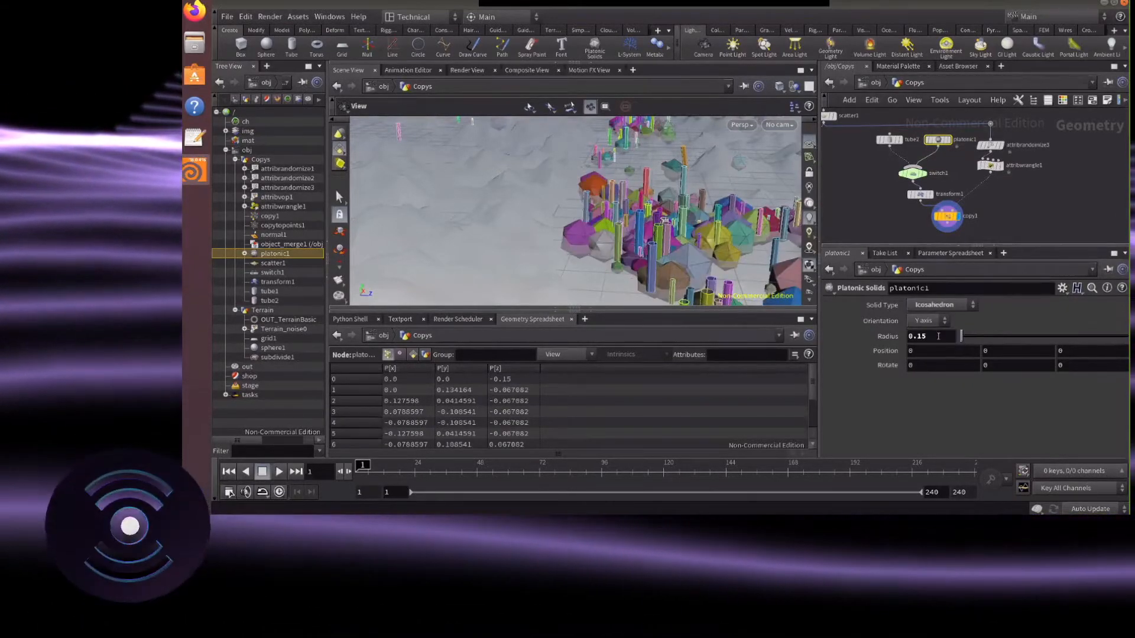
# Set platonic1's radius to 0.1 and inspect the size of the copied solids on the terrain
pyautogui.click(936, 335)
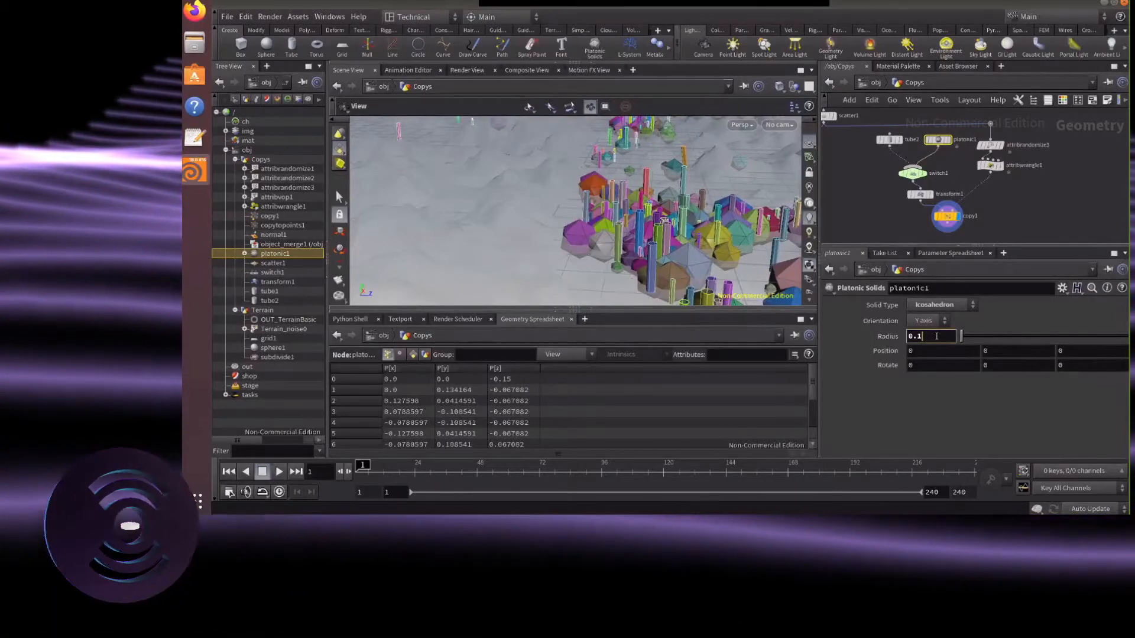
pyautogui.press('Return')
pyautogui.moveTo(750, 234); pyautogui.dragTo(877, 218)
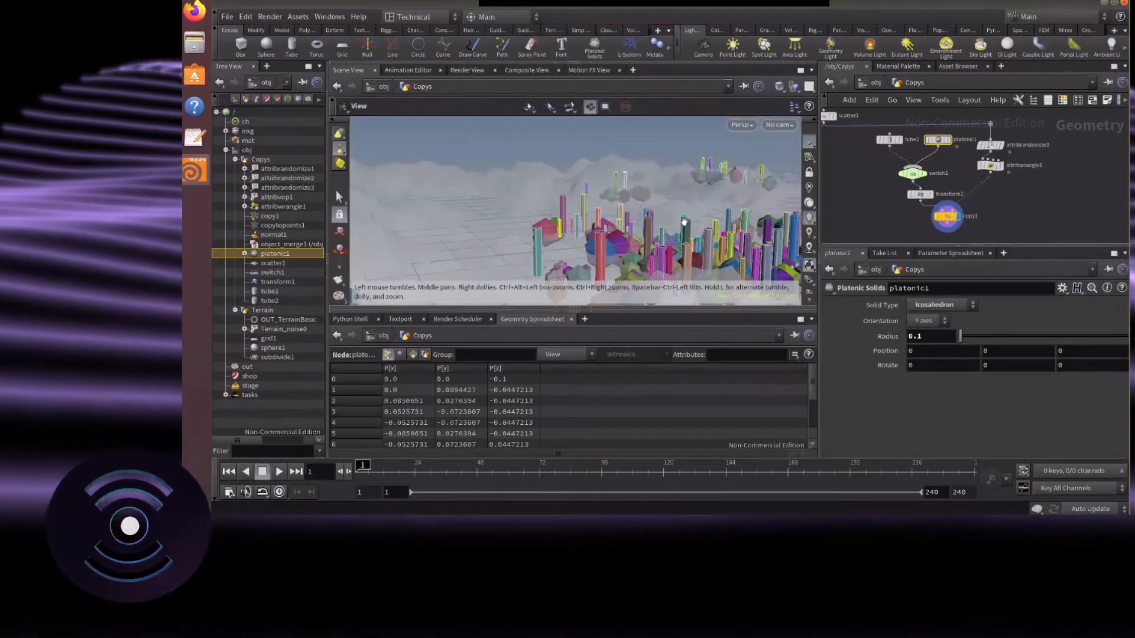
pyautogui.moveTo(685, 222); pyautogui.dragTo(738, 213)
pyautogui.scroll(3, 714, 238)
pyautogui.scroll(-6, 653, 208)
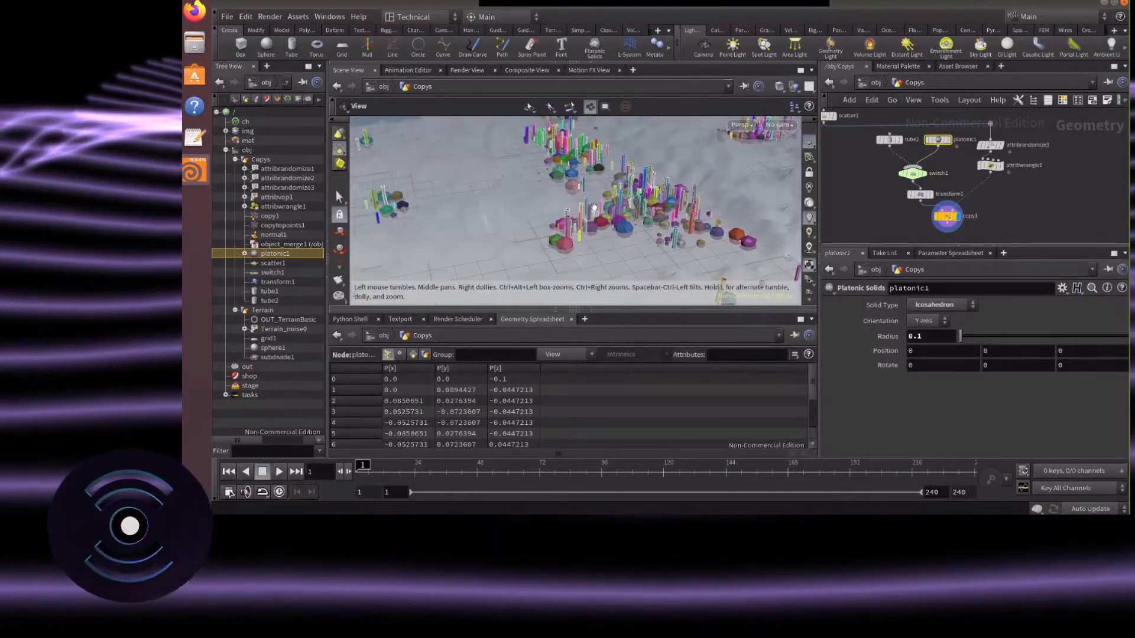
pyautogui.moveTo(594, 207); pyautogui.dragTo(674, 157)
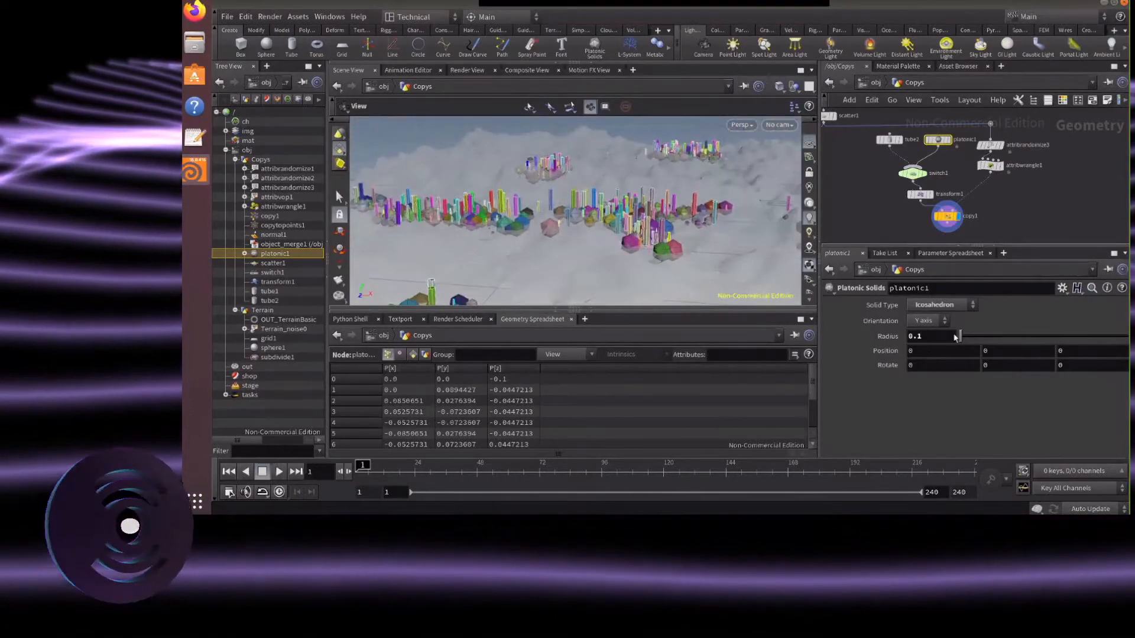
# Set platonic1's radius to 0.05 and check the copied solids among the tubes
pyautogui.click(939, 337)
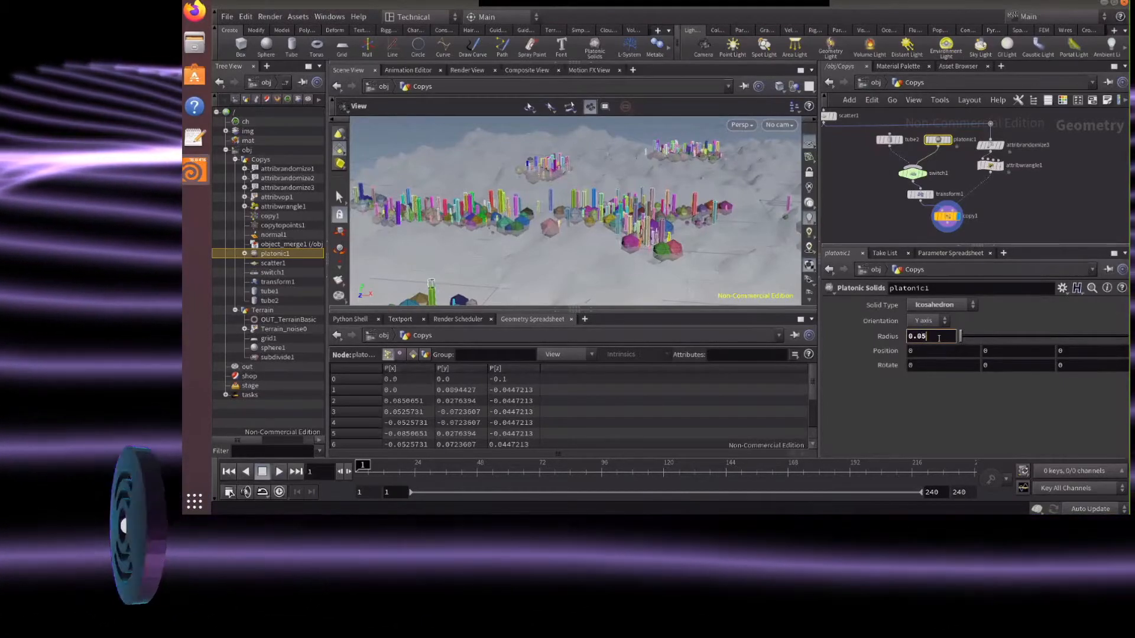
pyautogui.press('Return')
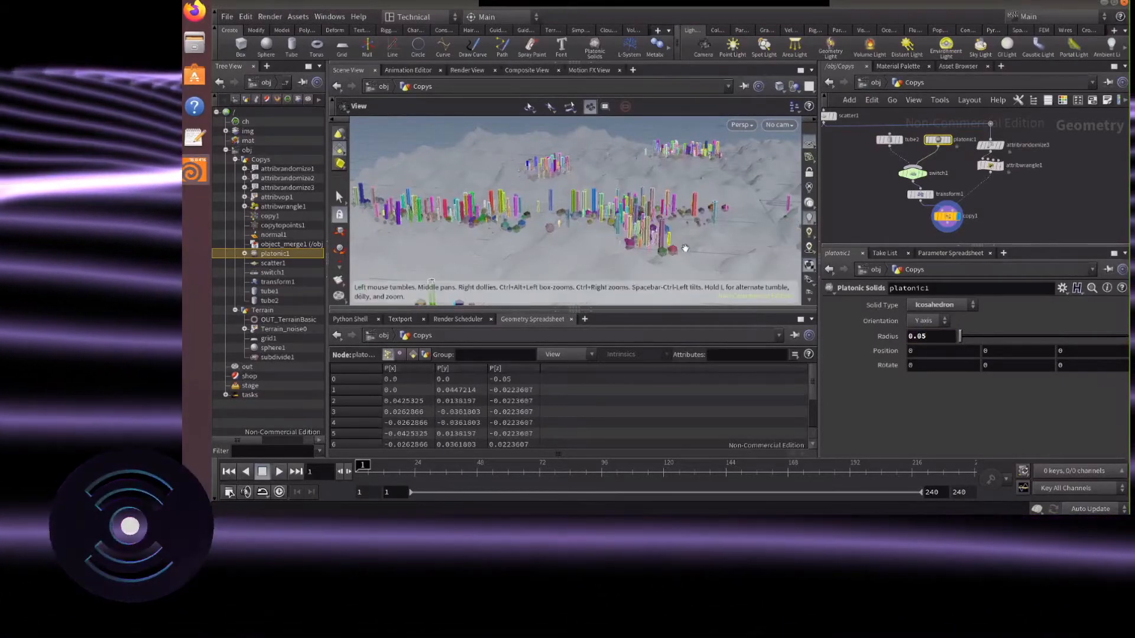
pyautogui.moveTo(684, 248); pyautogui.dragTo(661, 253)
pyautogui.scroll(5, 654, 195)
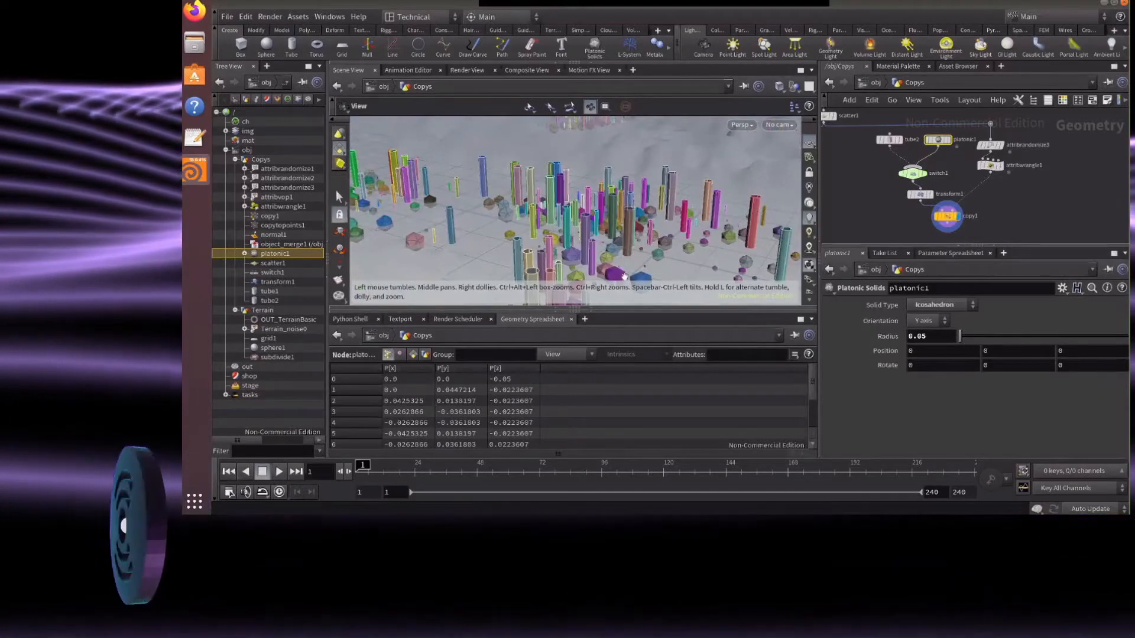
pyautogui.moveTo(653, 253); pyautogui.dragTo(624, 239)
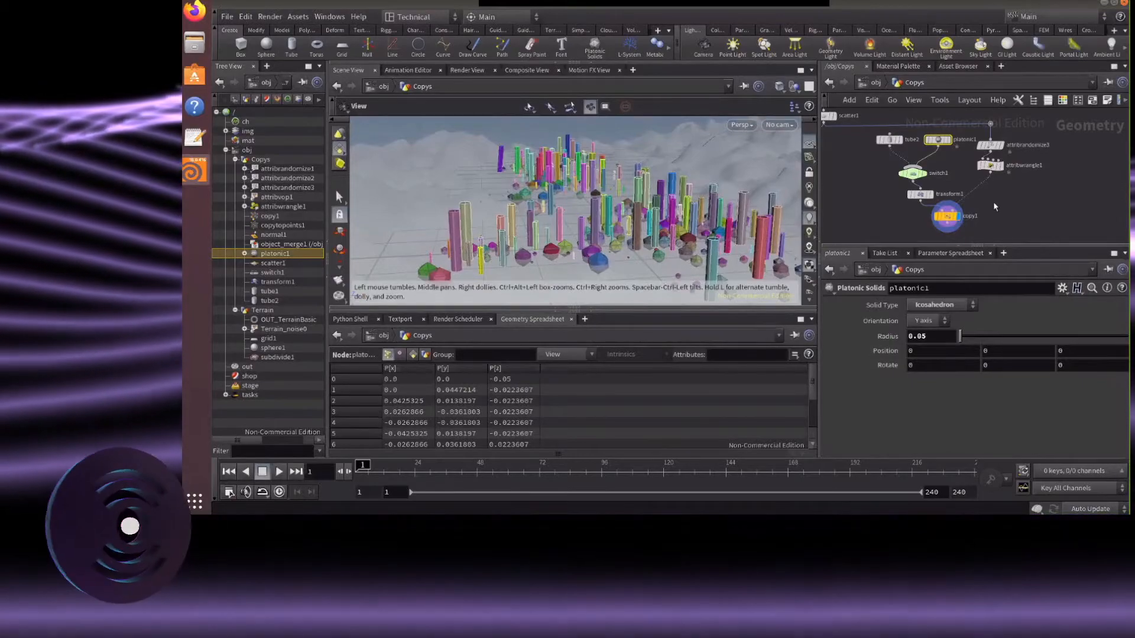
# Add a Null node directly below copy1 and color it red
pyautogui.scroll(-3, 989, 179)
pyautogui.scroll(3, 987, 186)
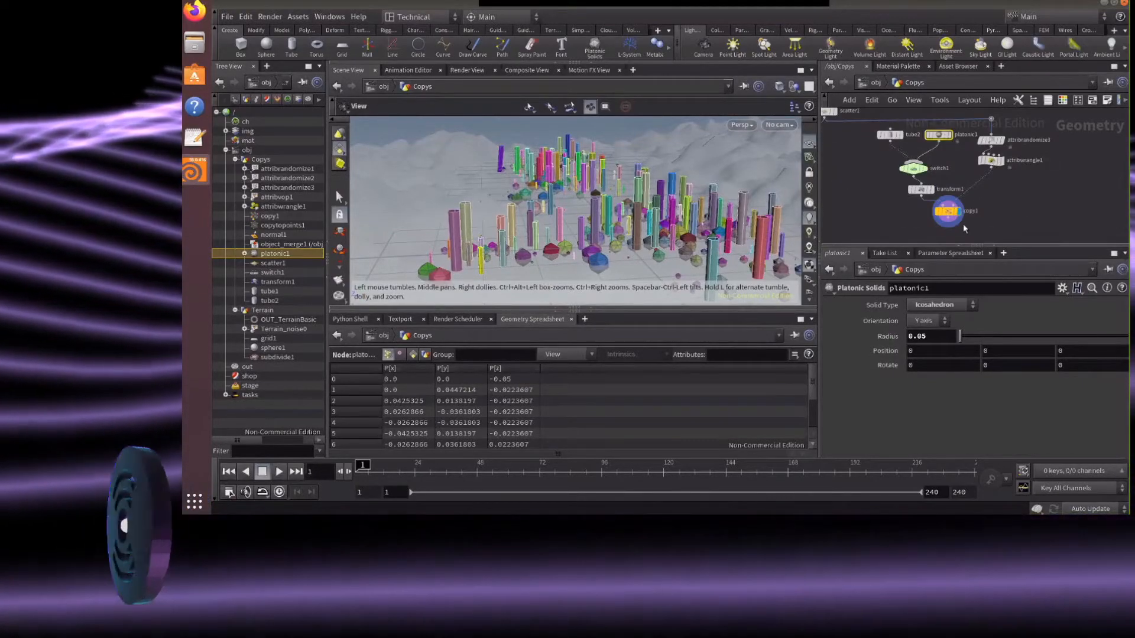
pyautogui.press('Tab')
pyautogui.write('null')
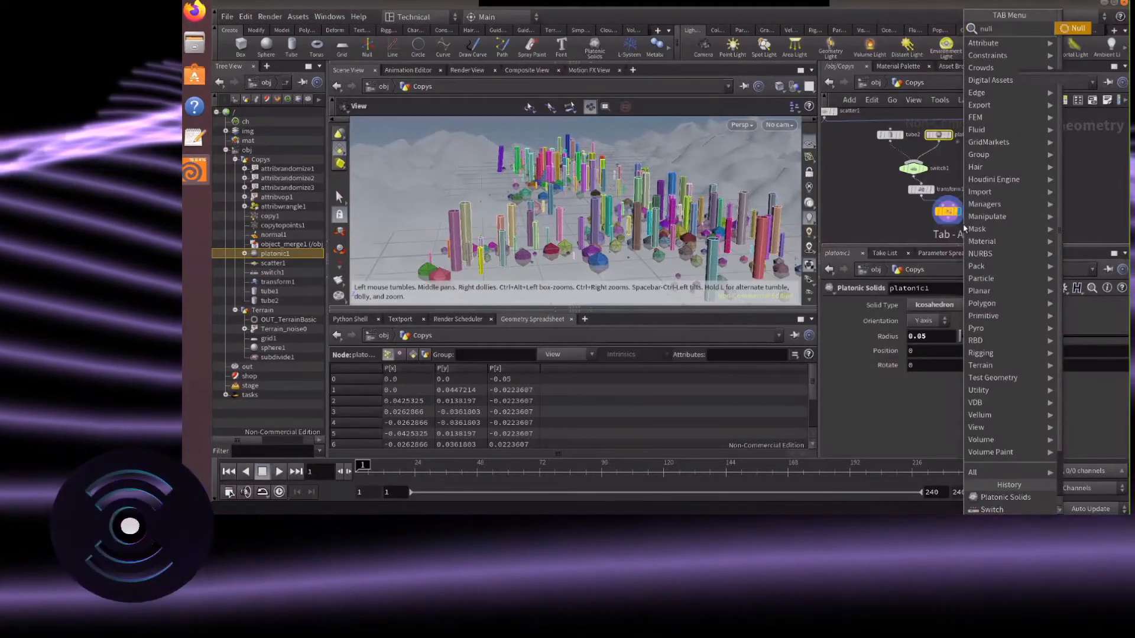
pyautogui.press('Return')
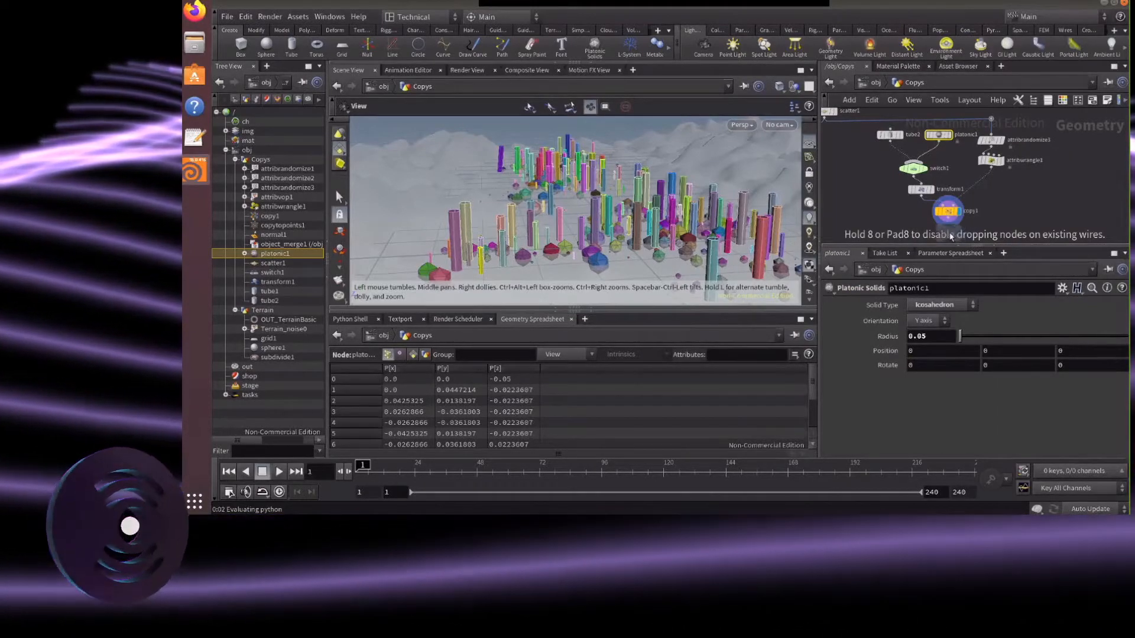
pyautogui.click(949, 235)
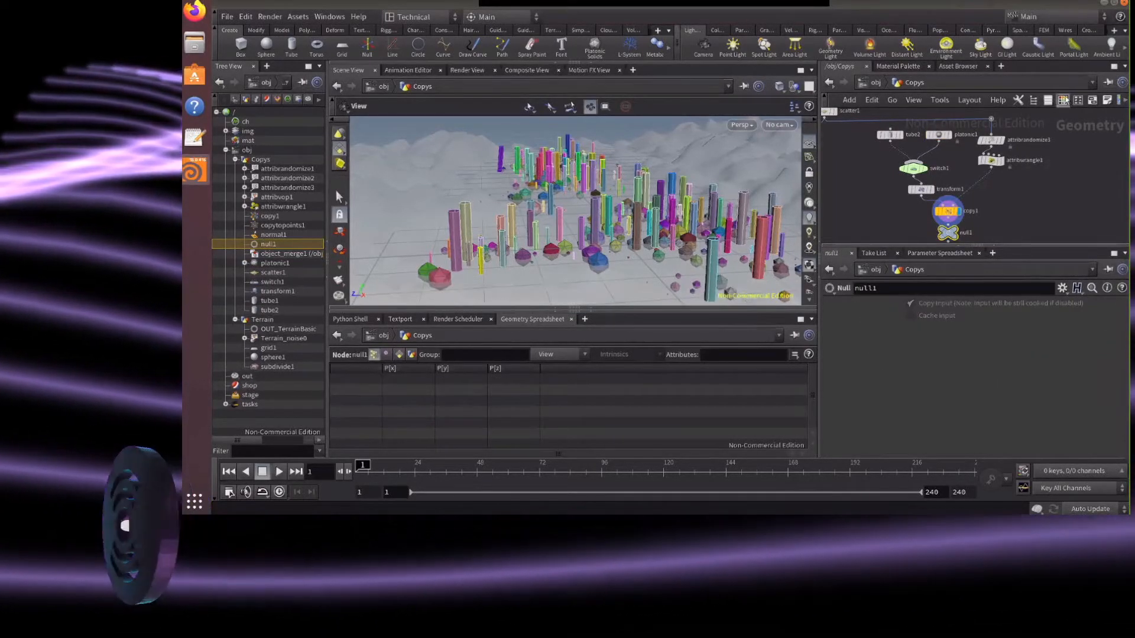
pyautogui.click(1063, 100)
pyautogui.click(1063, 176)
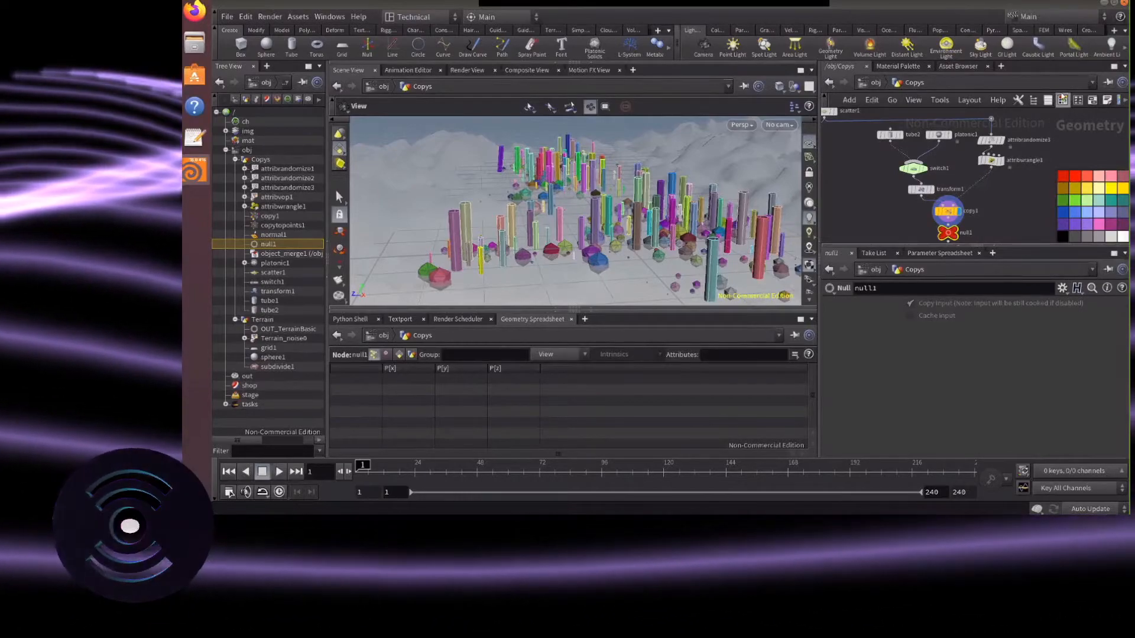
# Rename the red Null below copy1 to OUT_COpyStamp
pyautogui.click(1061, 98)
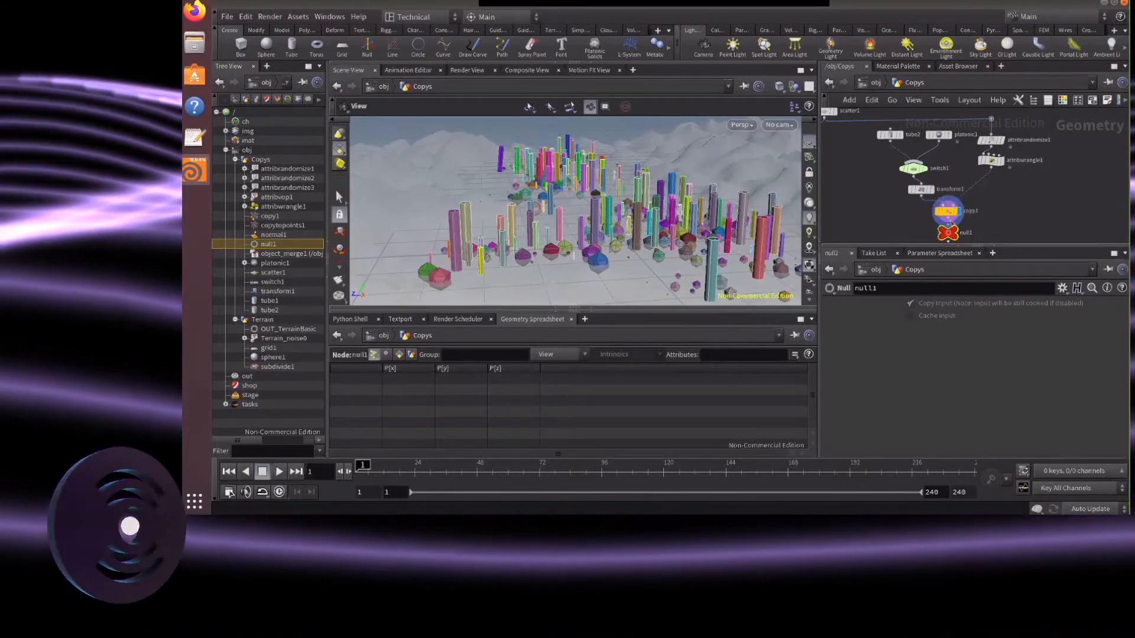
pyautogui.moveTo(950, 224); pyautogui.dragTo(949, 219)
pyautogui.click(966, 233)
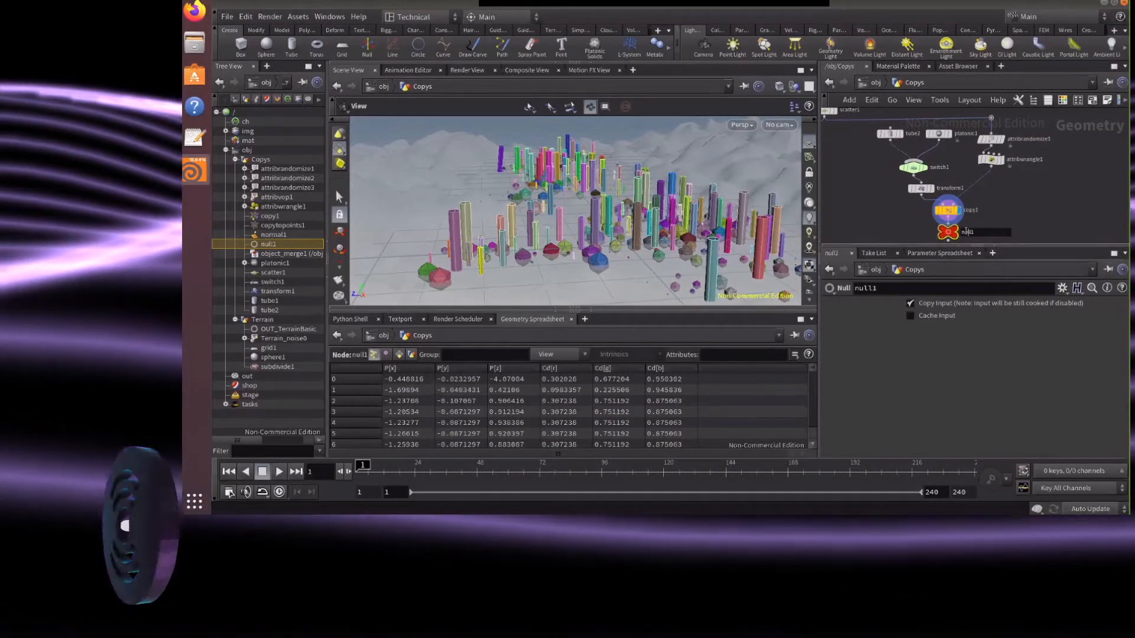
pyautogui.doubleClick(966, 232)
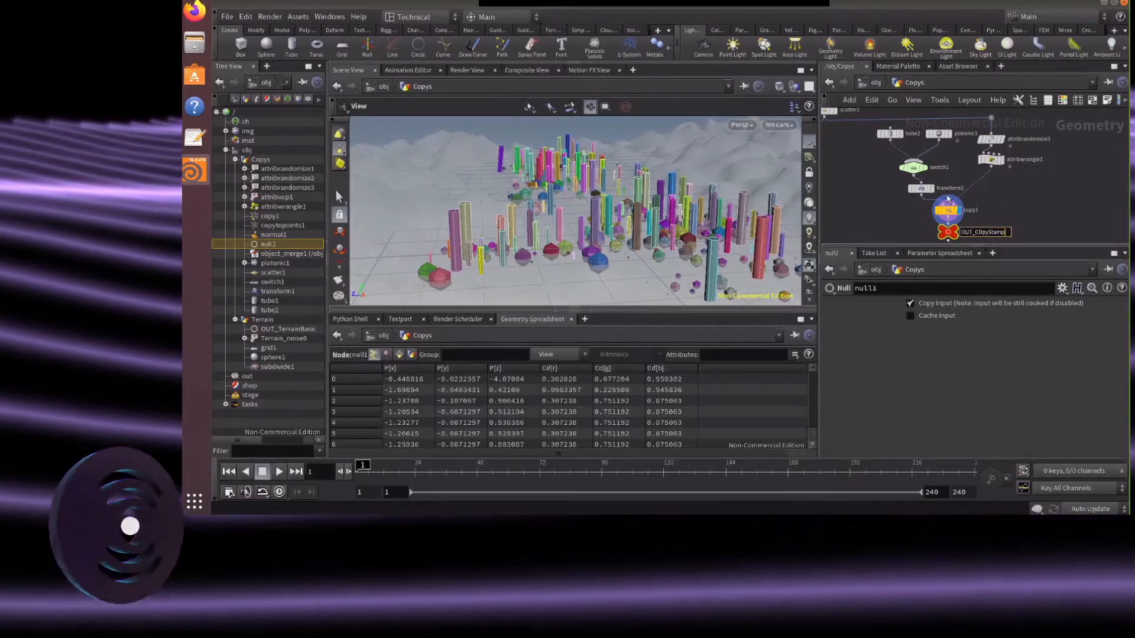
pyautogui.press('Return')
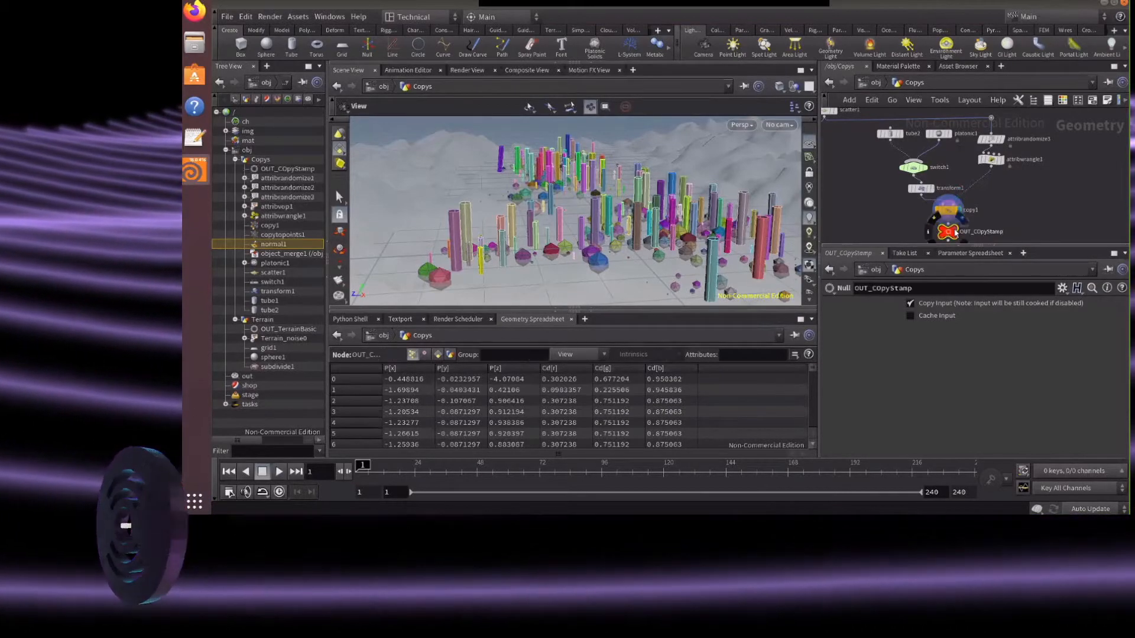
# Return to the object level and create a camera from a low view across the terrain, facing the green tube and the distant colored cluster
pyautogui.click(874, 79)
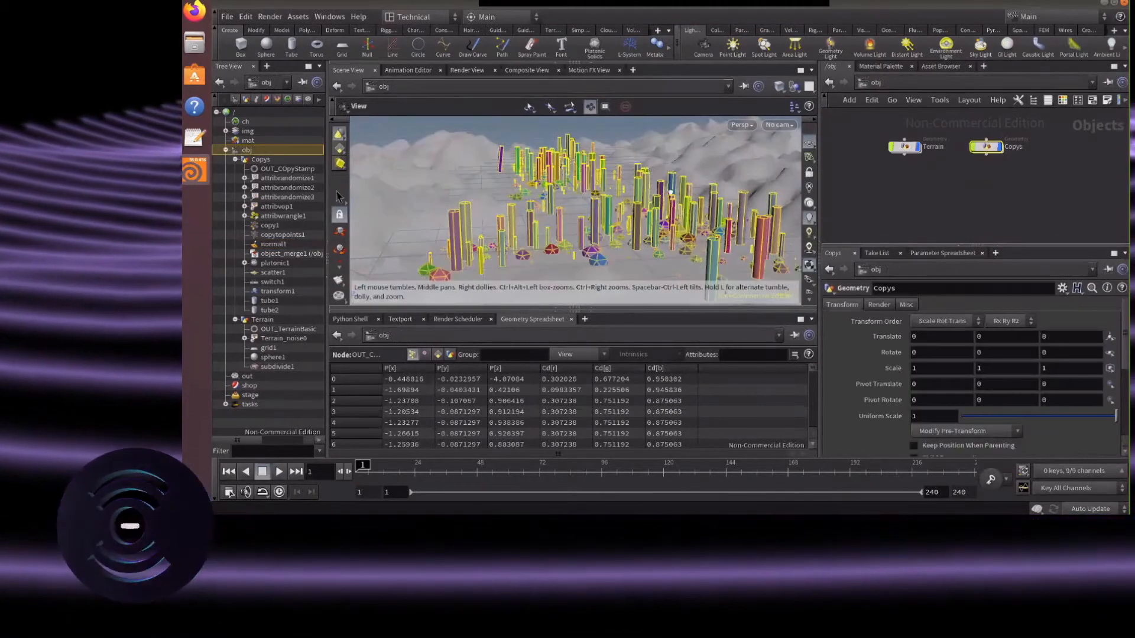
pyautogui.moveTo(670, 192); pyautogui.dragTo(604, 163)
pyautogui.moveTo(618, 213); pyautogui.dragTo(599, 227)
pyautogui.moveTo(600, 227); pyautogui.dragTo(643, 253, button='right')
pyautogui.moveTo(643, 253)
pyautogui.mouseDown()
pyautogui.moveTo(694, 252)
pyautogui.moveTo(654, 249)
pyautogui.mouseUp()
pyautogui.moveTo(655, 250); pyautogui.dragTo(641, 204, button='right')
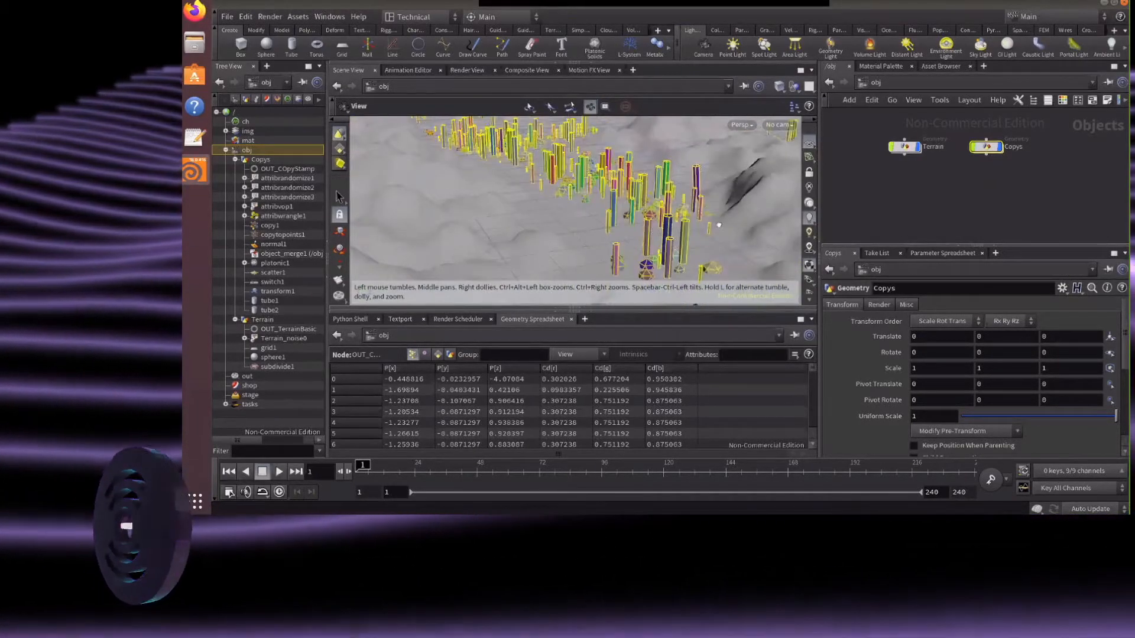
pyautogui.moveTo(718, 224); pyautogui.dragTo(629, 214)
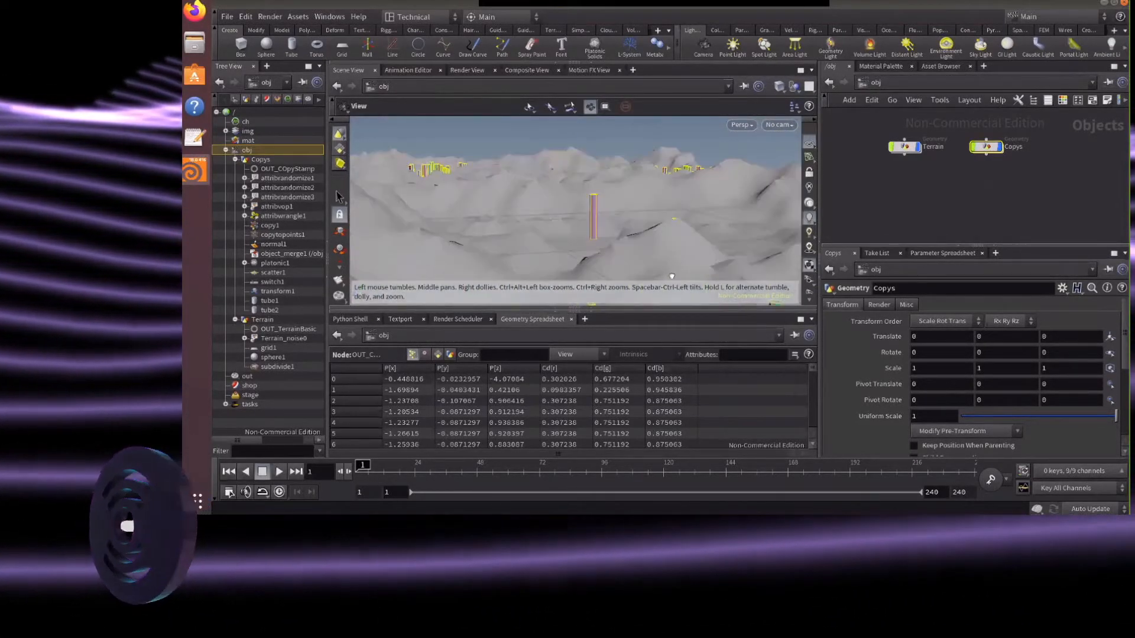
pyautogui.moveTo(637, 277); pyautogui.dragTo(442, 219)
pyautogui.moveTo(480, 182); pyautogui.dragTo(602, 207)
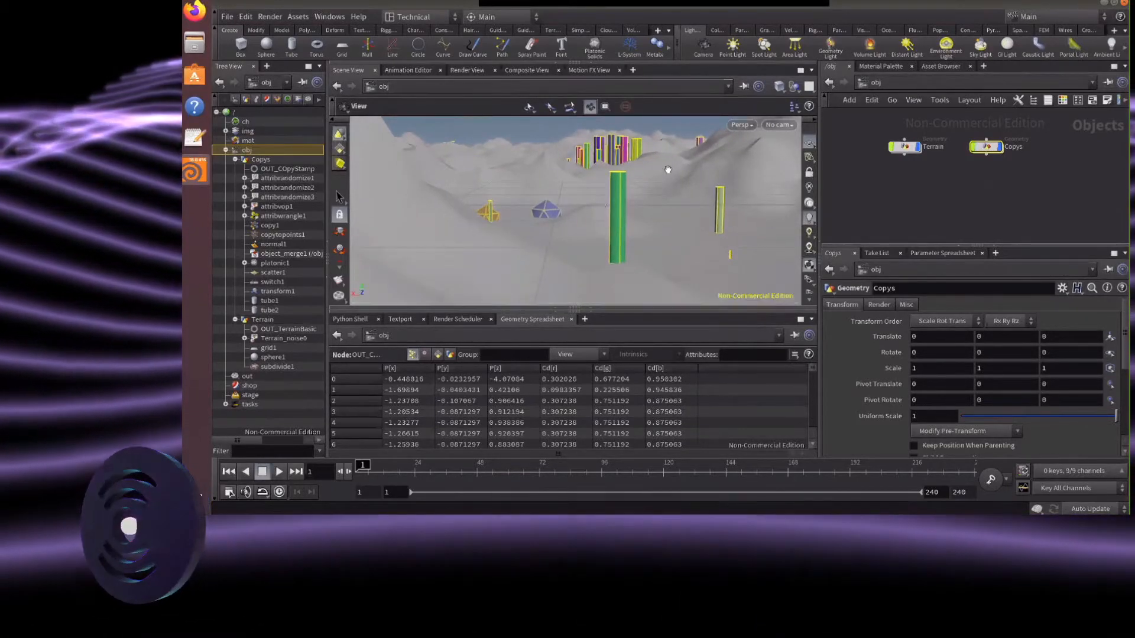
pyautogui.moveTo(699, 166); pyautogui.dragTo(697, 101)
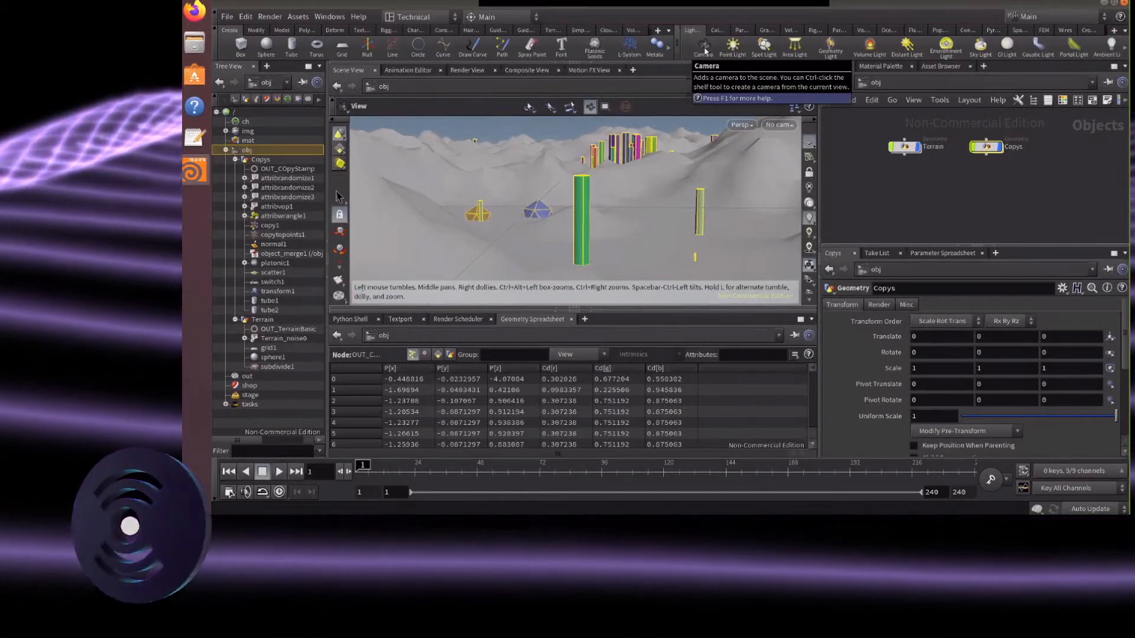
pyautogui.click(612, 198)
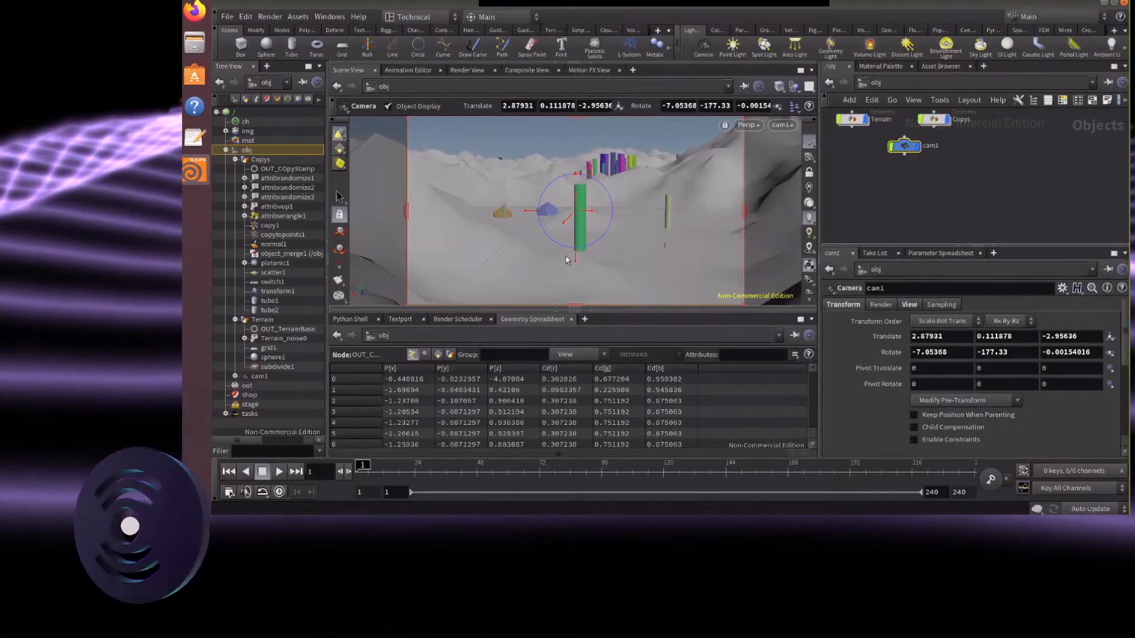
# Raise cam1 to a Y position of about 0.19 and tilt it down to an X rotation of about -10.36
pyautogui.moveTo(577, 207); pyautogui.dragTo(576, 180)
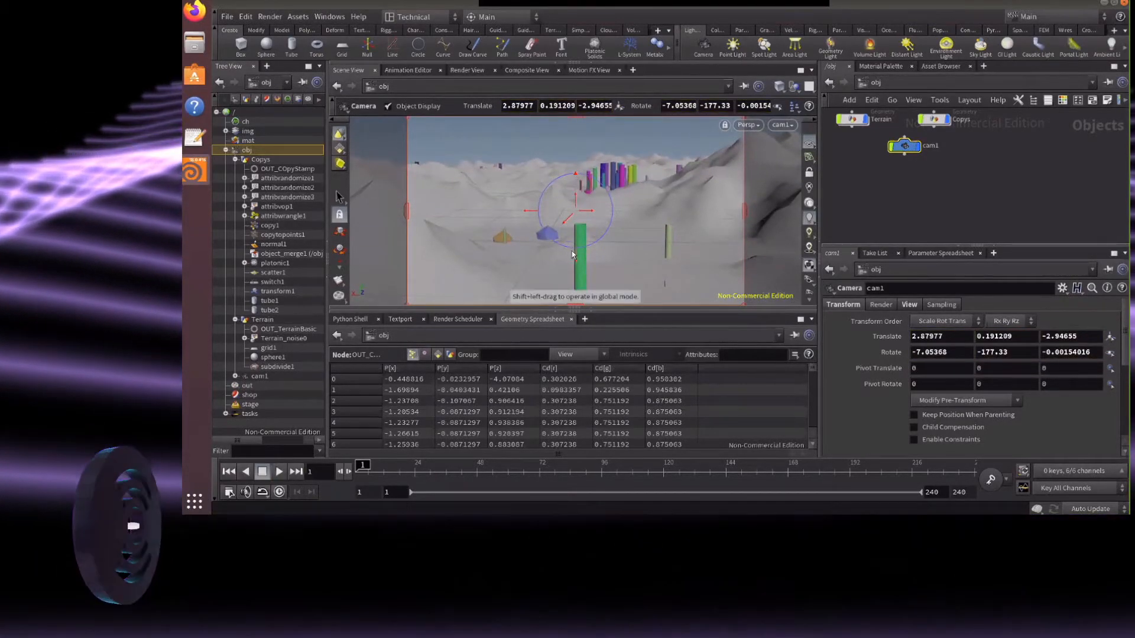
pyautogui.moveTo(572, 251); pyautogui.dragTo(589, 263)
pyautogui.moveTo(588, 212); pyautogui.dragTo(528, 212)
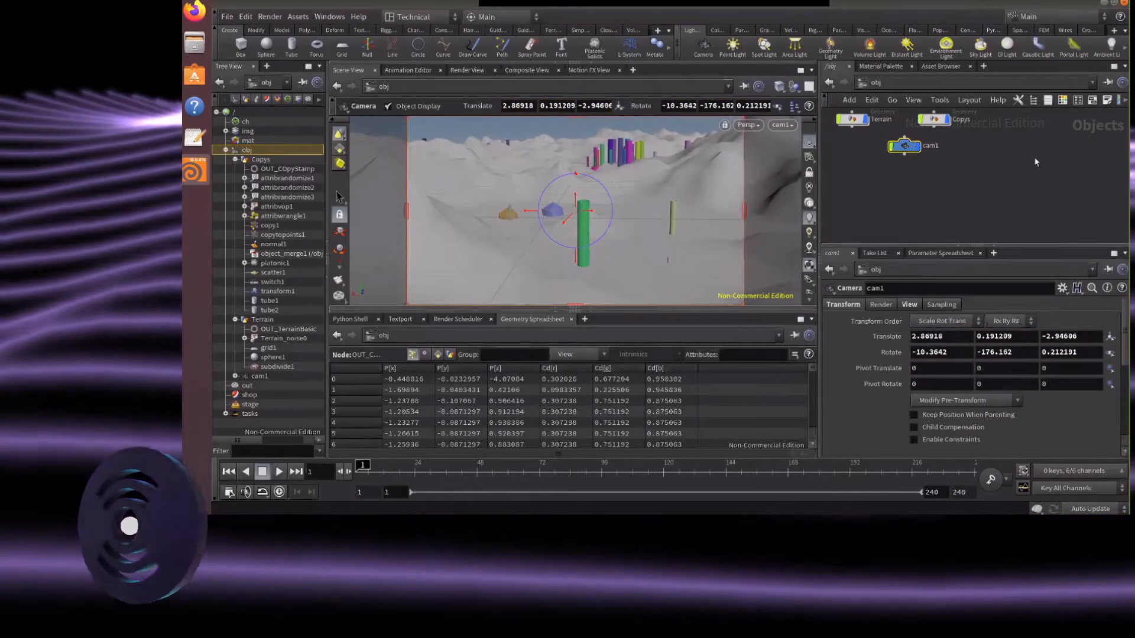
# Add an Environment Light node beside cam1 in the object network
pyautogui.click(1005, 142)
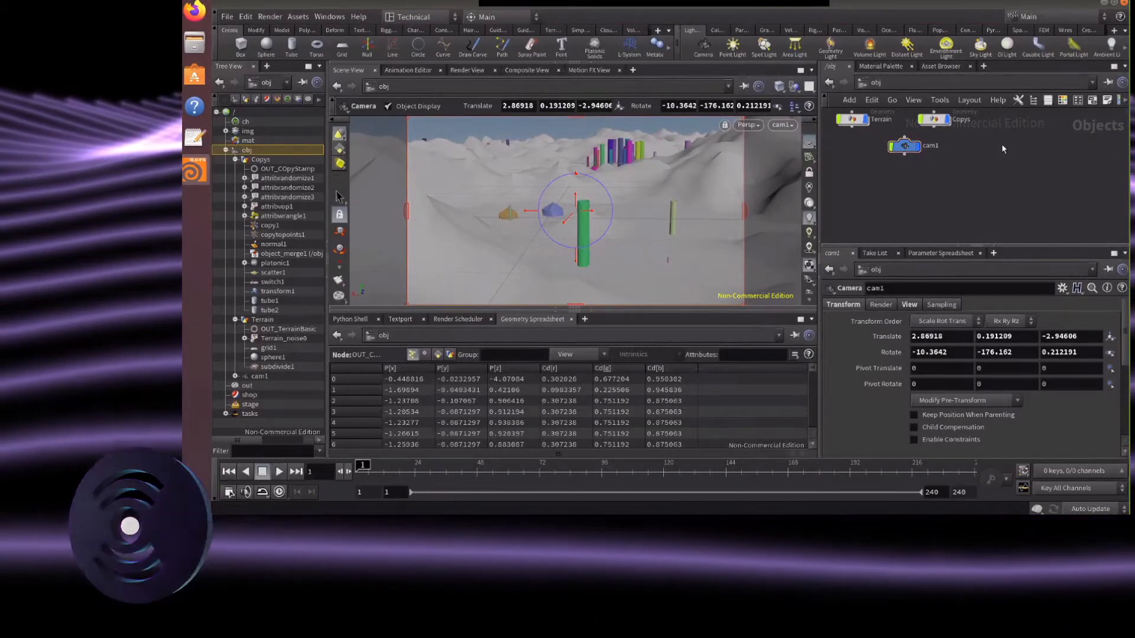
pyautogui.press('Tab')
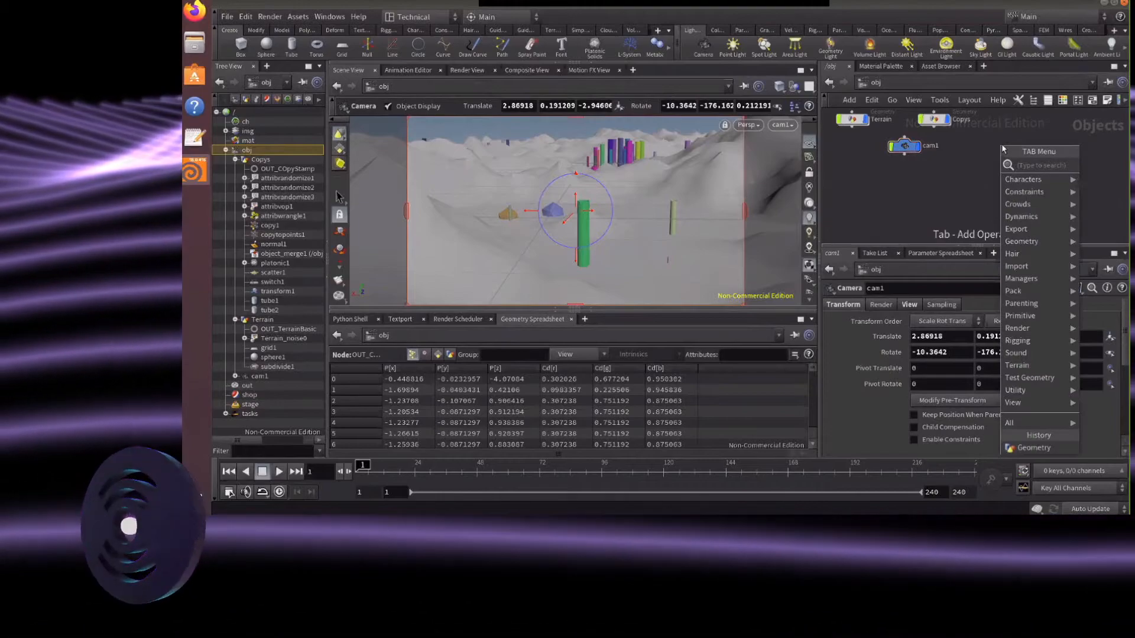
pyautogui.write('envi')
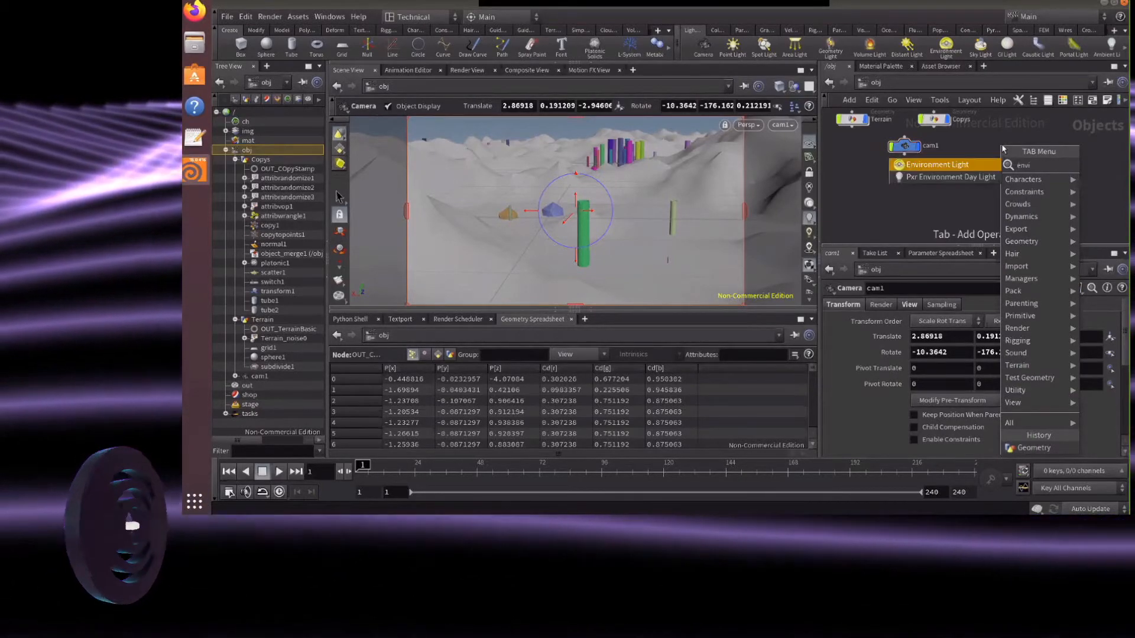
pyautogui.press('Return')
pyautogui.click(1001, 143)
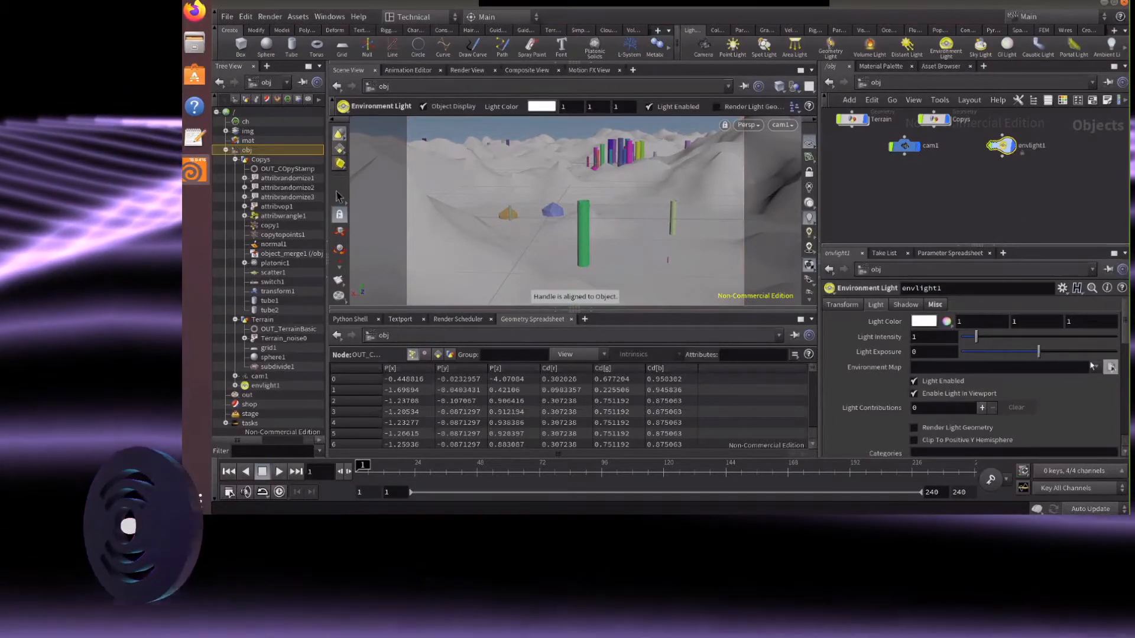
# Load studio_small_03_2k.hdr from the Downloads folder as envlight1's environment map
pyautogui.click(1110, 367)
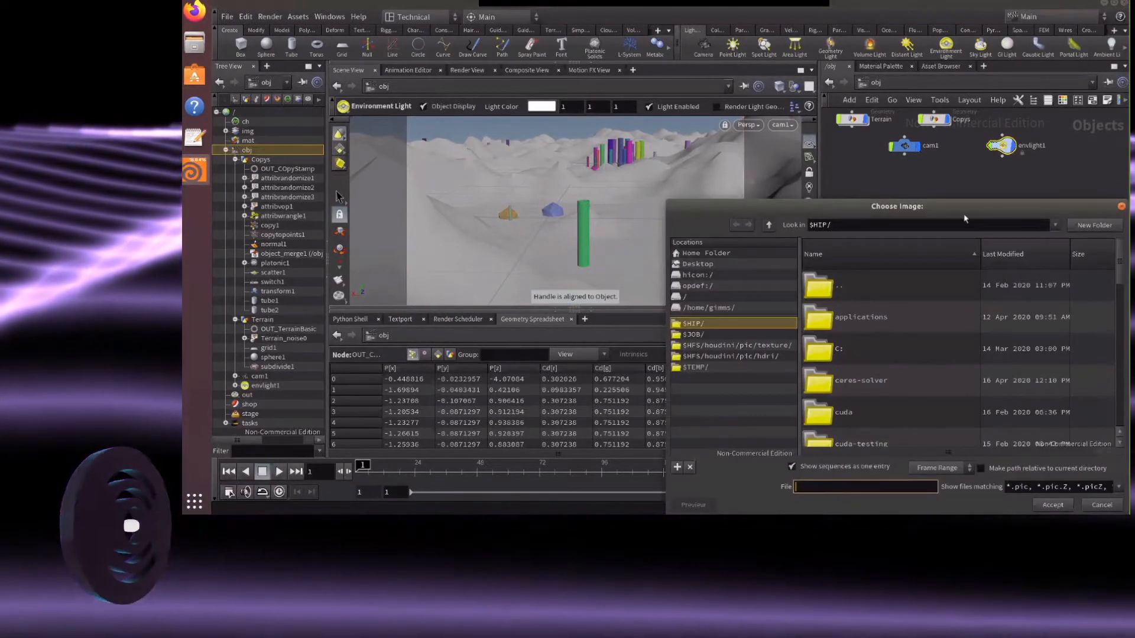
pyautogui.click(708, 253)
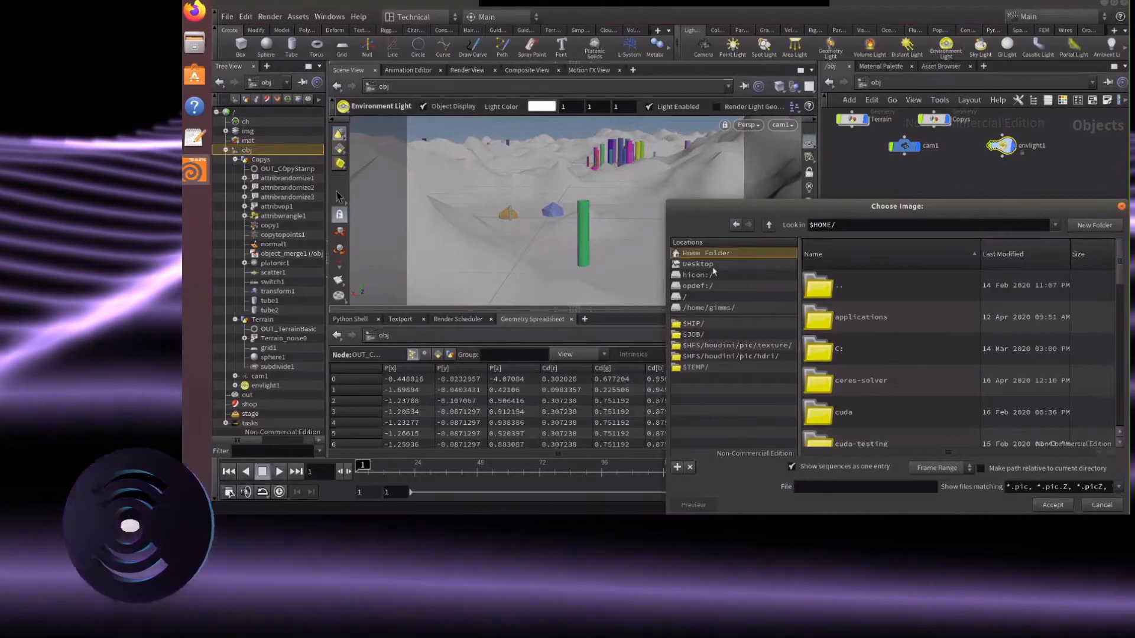
pyautogui.scroll(-2, 875, 319)
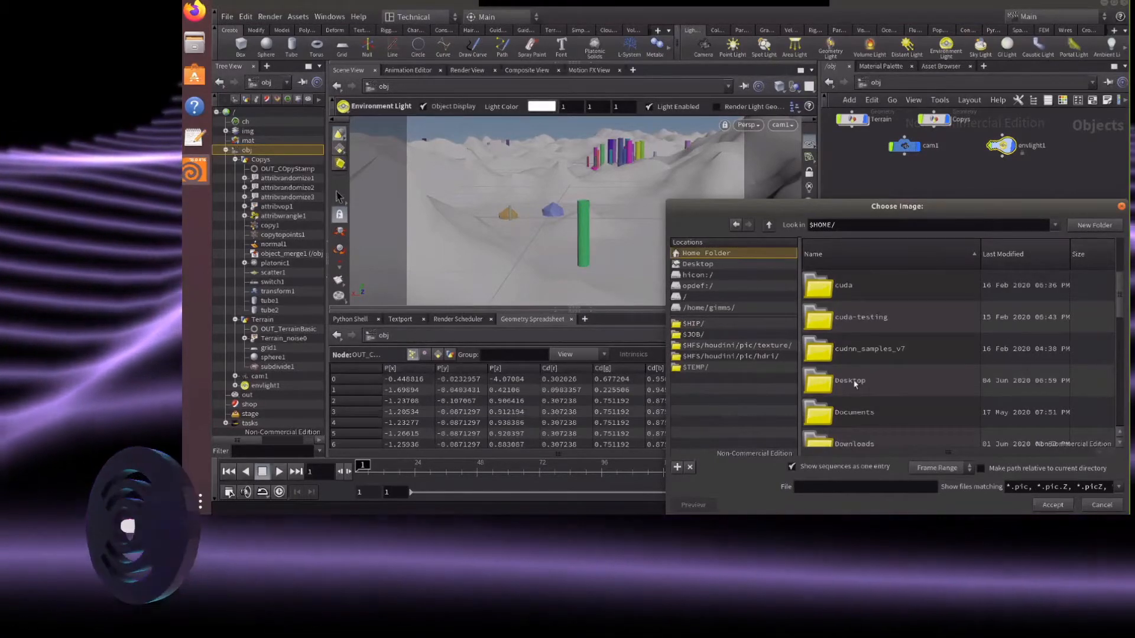
pyautogui.scroll(-1, 854, 385)
pyautogui.click(865, 411)
pyautogui.doubleClick(865, 410)
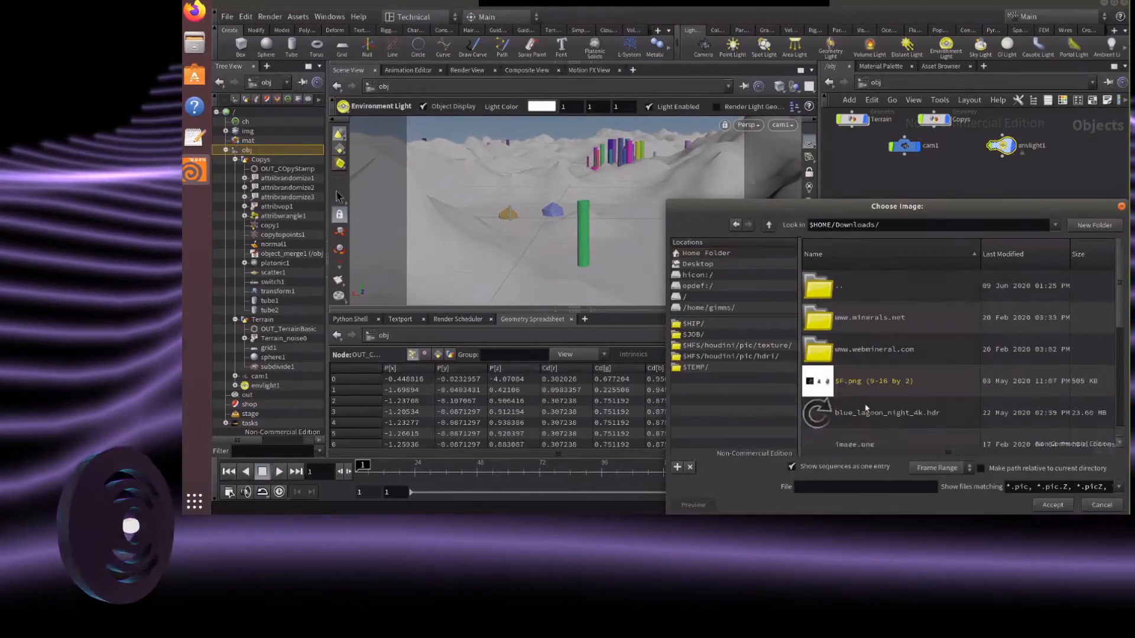
pyautogui.scroll(-5, 863, 390)
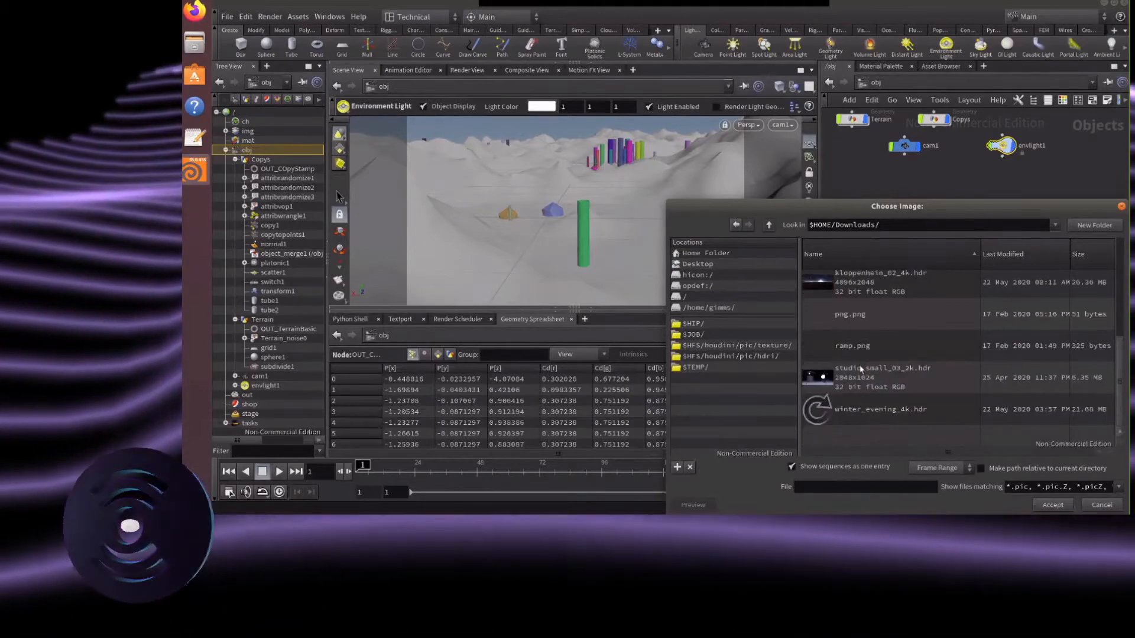
pyautogui.doubleClick(869, 372)
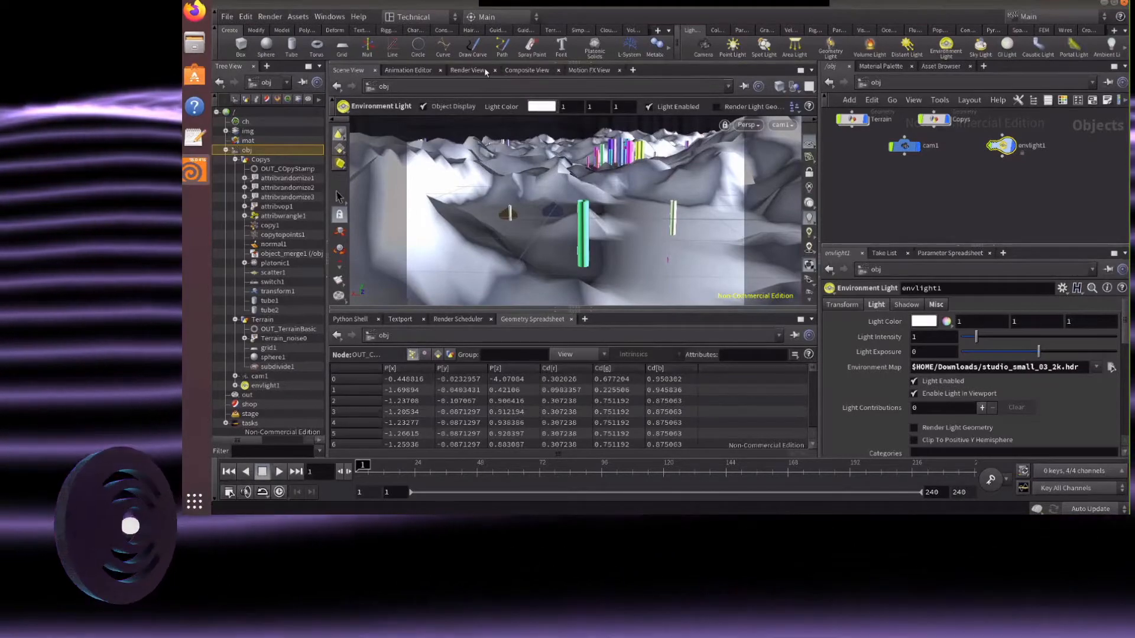
# Start a preview render of the scene and lower envlight1's light exposure to about -2.01
pyautogui.click(467, 71)
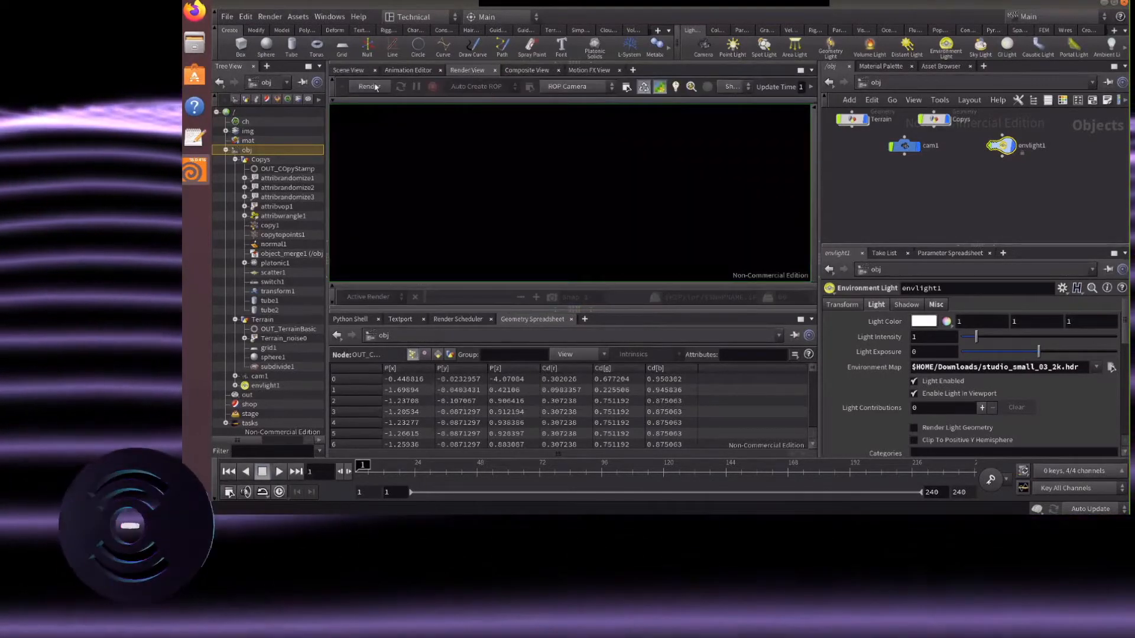
pyautogui.click(369, 86)
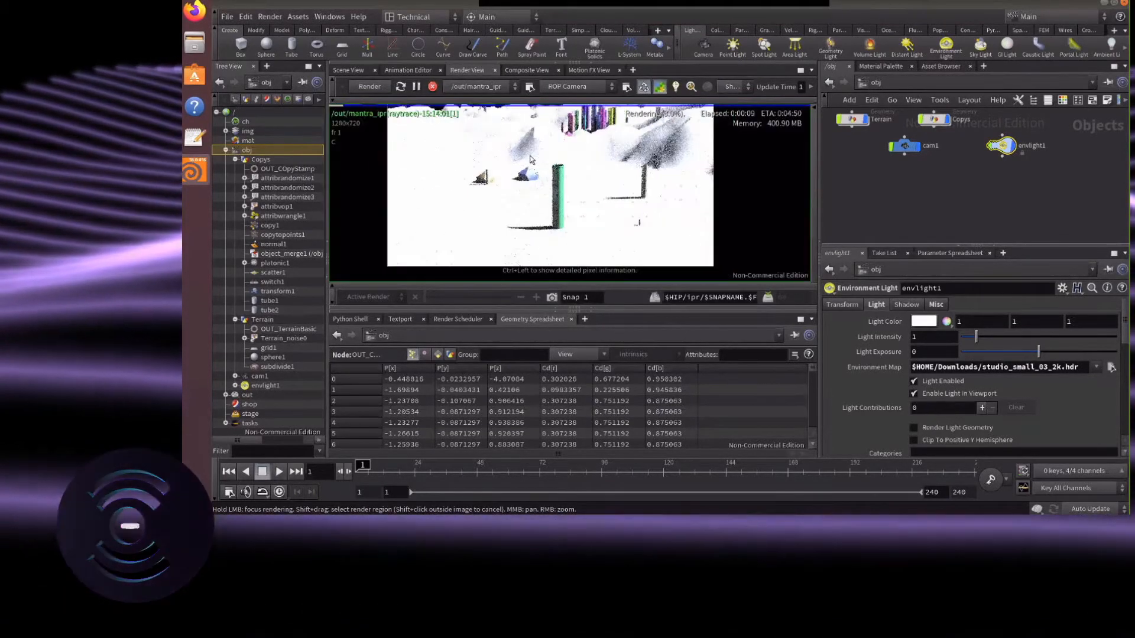
pyautogui.click(1027, 352)
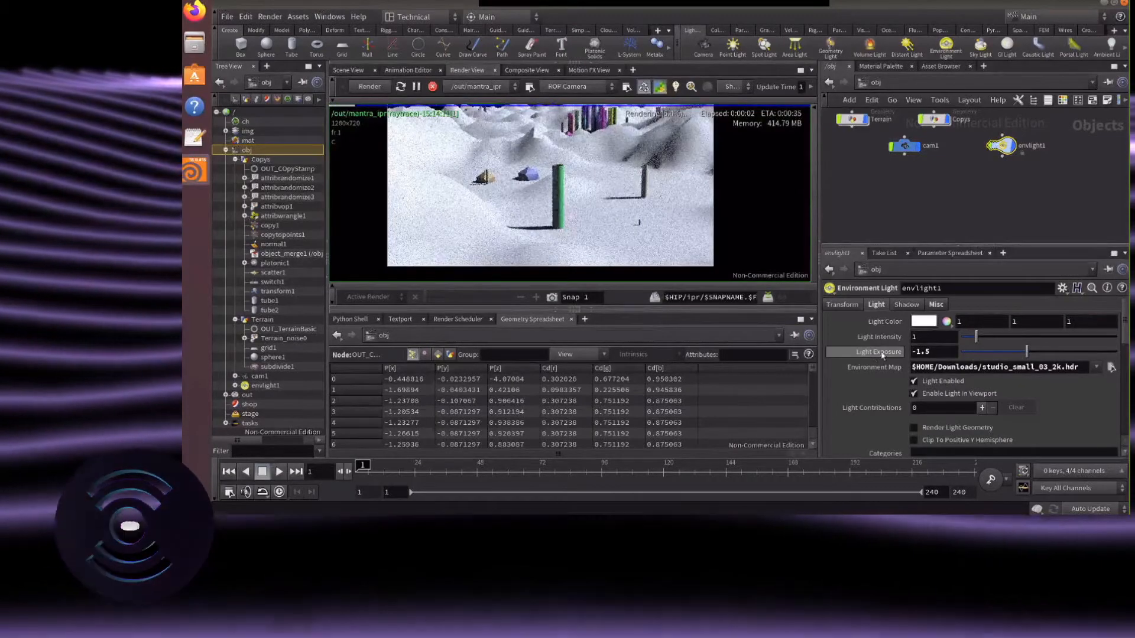
pyautogui.moveTo(1000, 144); pyautogui.dragTo(972, 142)
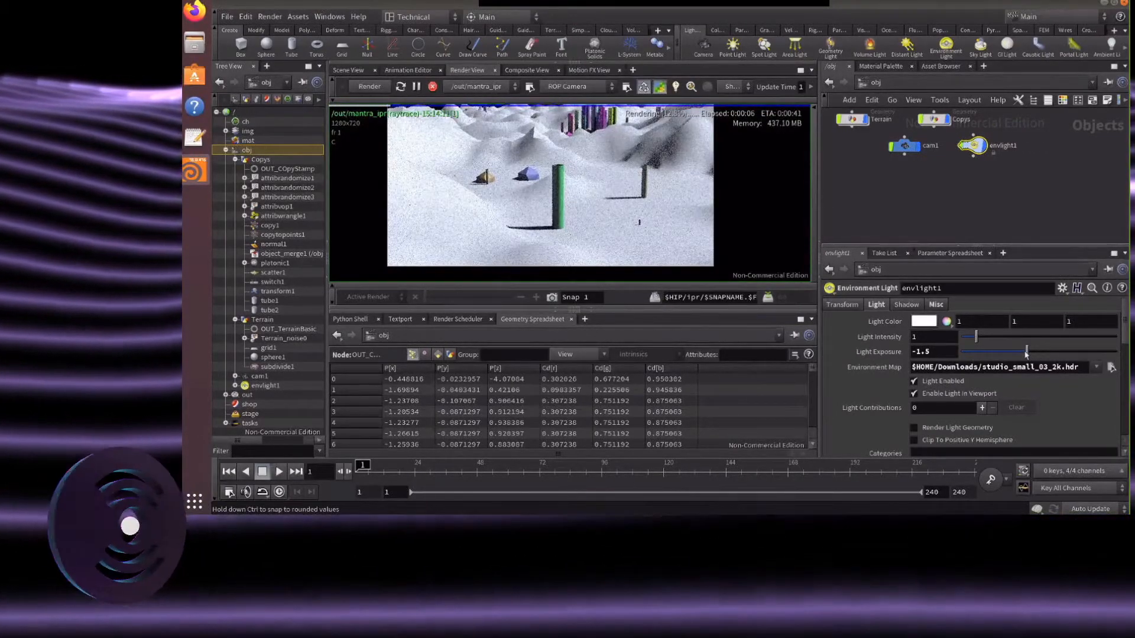
pyautogui.moveTo(1024, 353); pyautogui.dragTo(1021, 353)
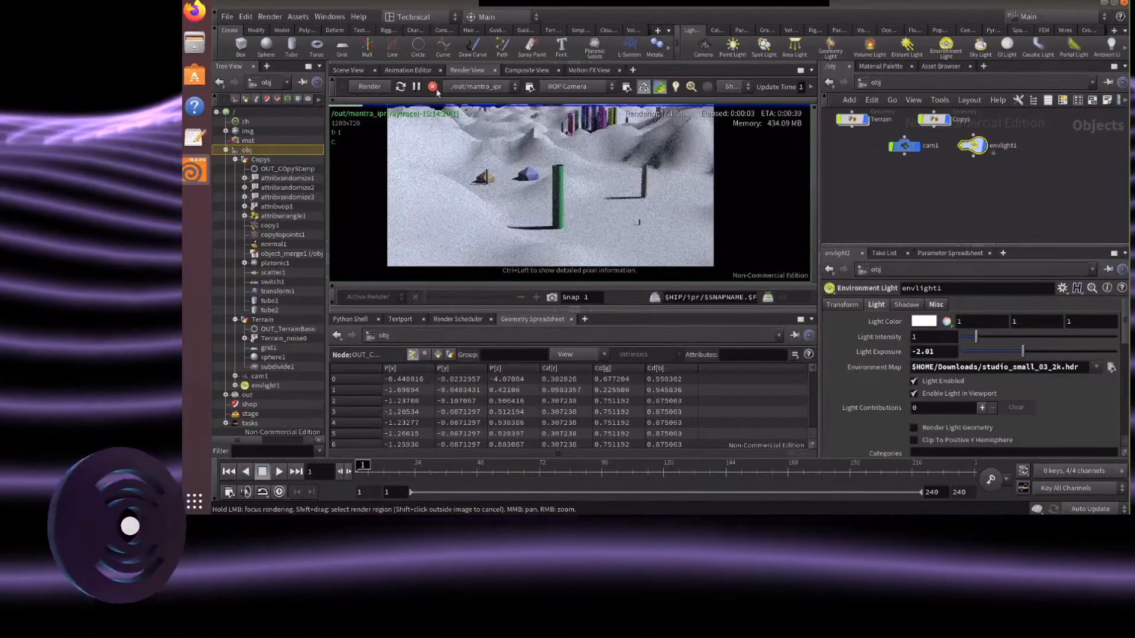
pyautogui.click(416, 87)
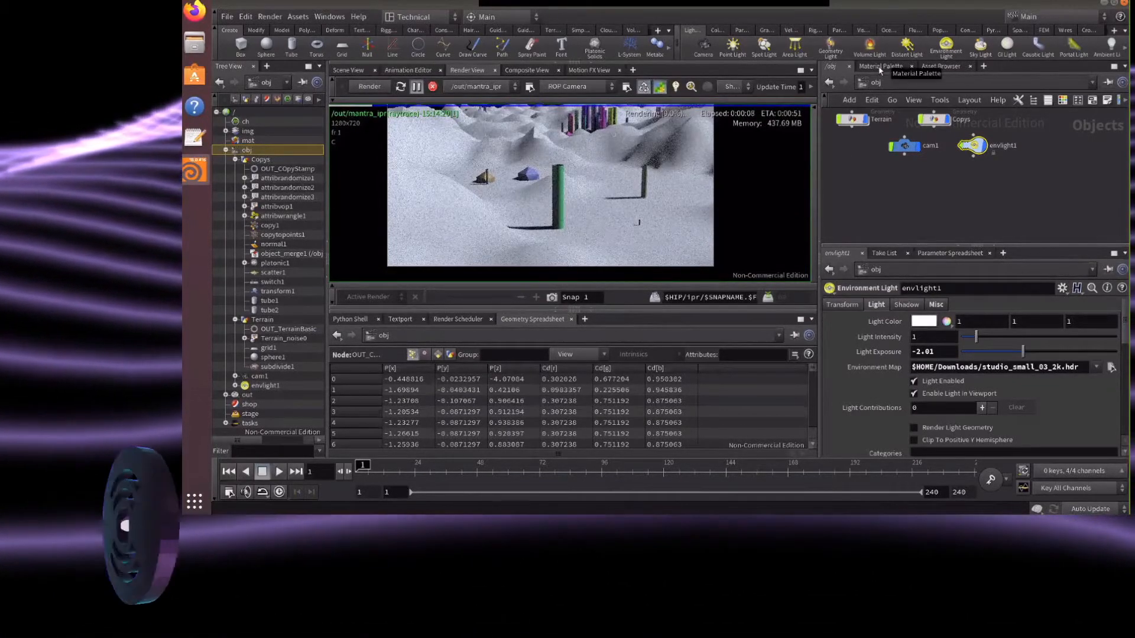
# Examine the material gallery's categories and select the generic Principled Shader entry
pyautogui.click(880, 67)
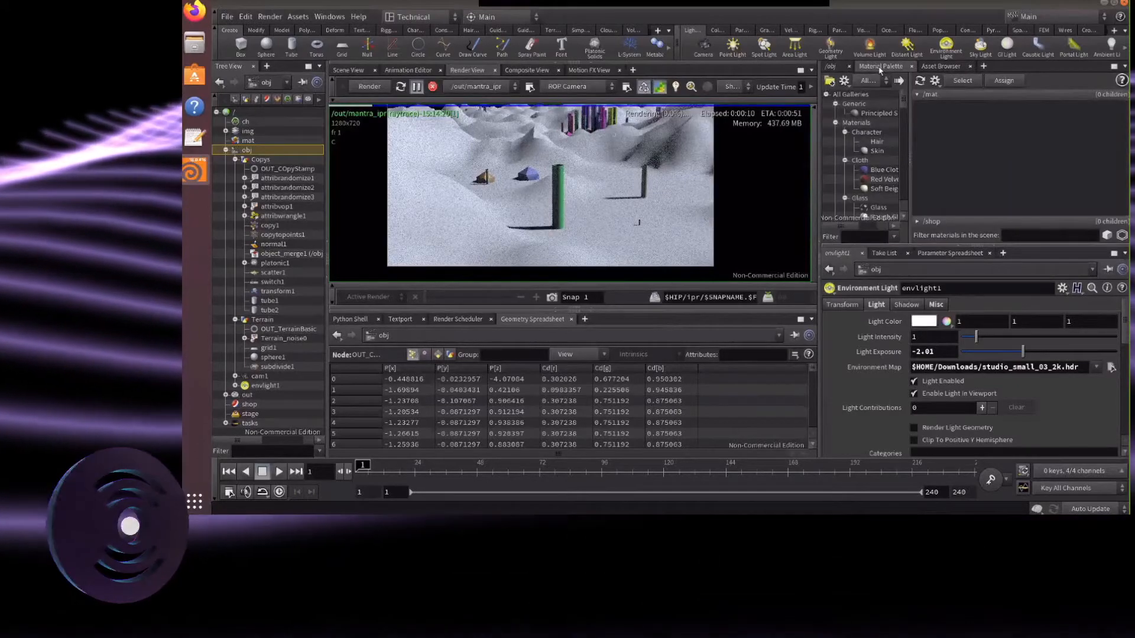
pyautogui.click(829, 67)
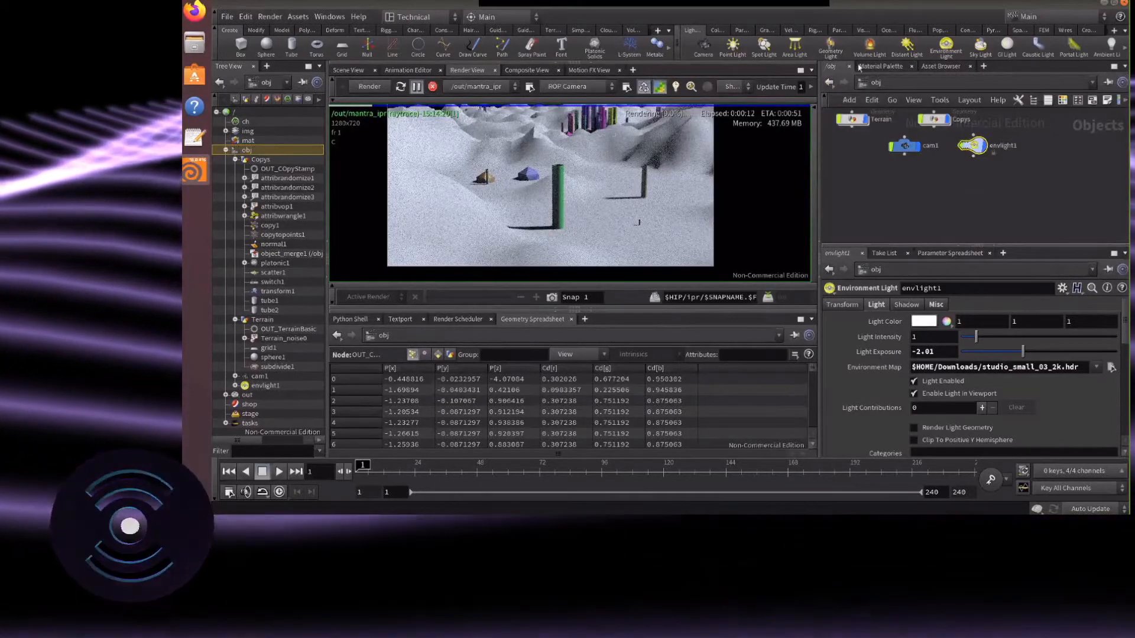
pyautogui.click(859, 67)
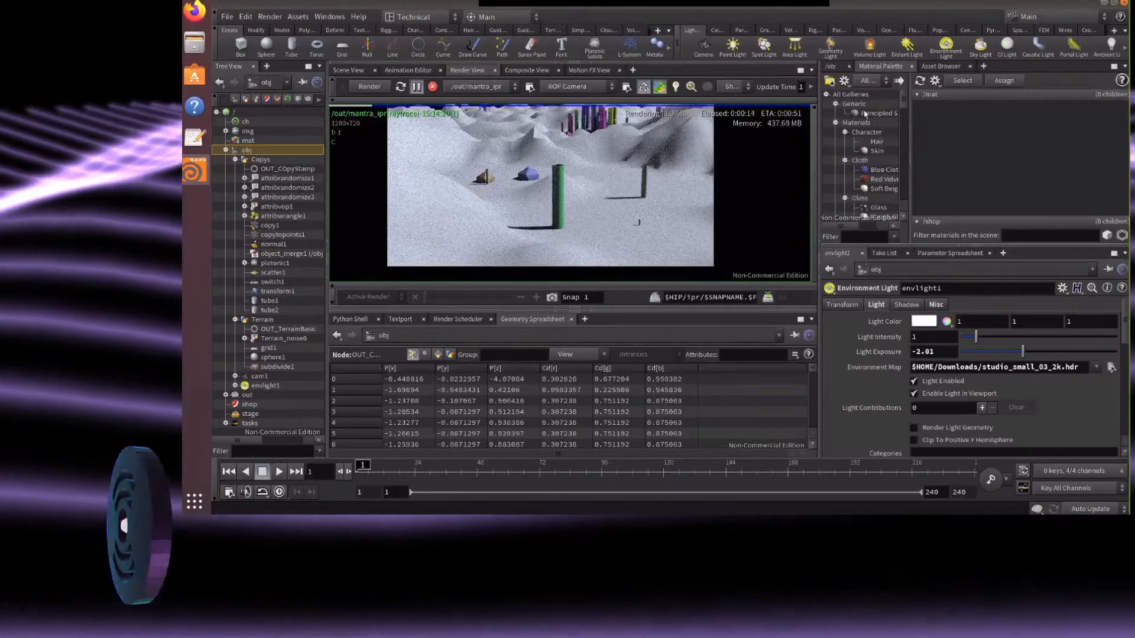
pyautogui.scroll(-3, 904, 107)
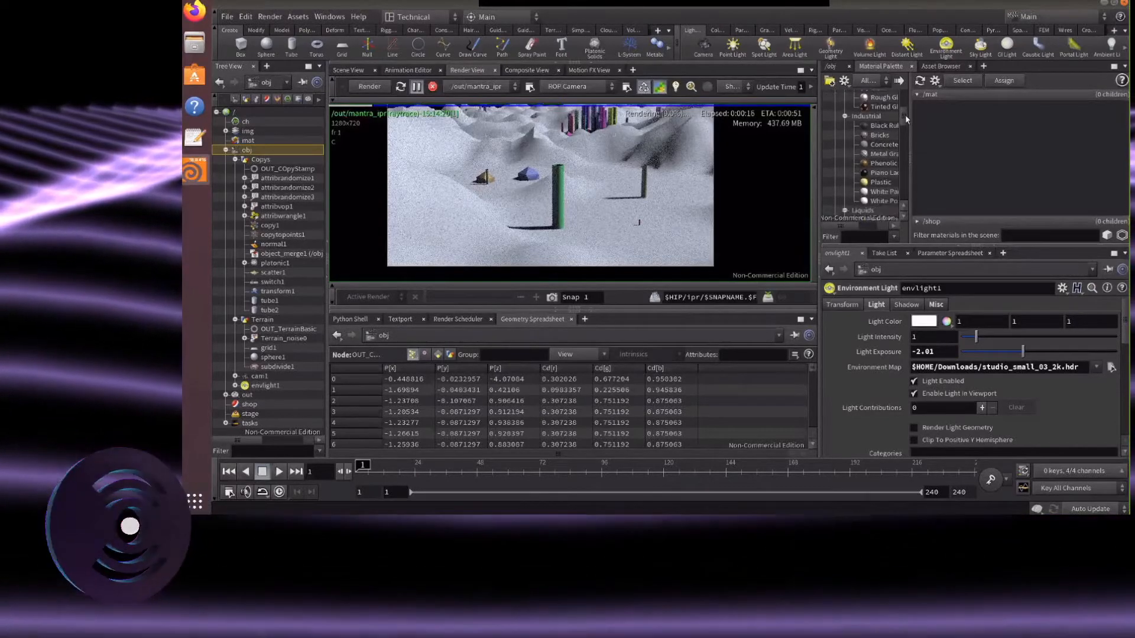
pyautogui.scroll(3, 905, 115)
pyautogui.scroll(1, 908, 101)
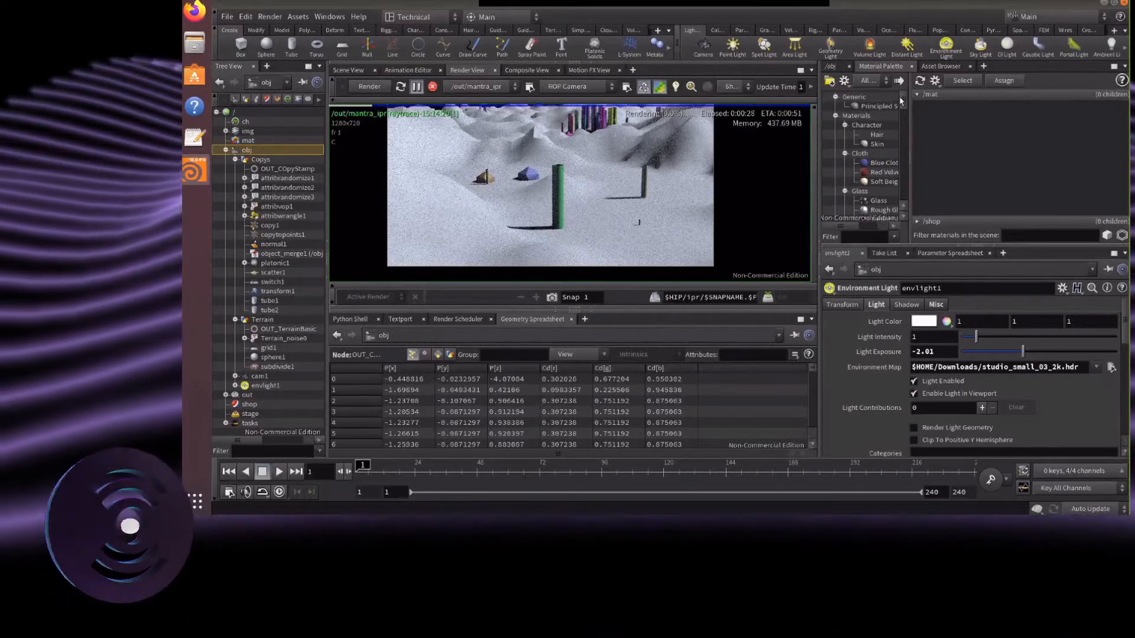
pyautogui.scroll(-1, 898, 102)
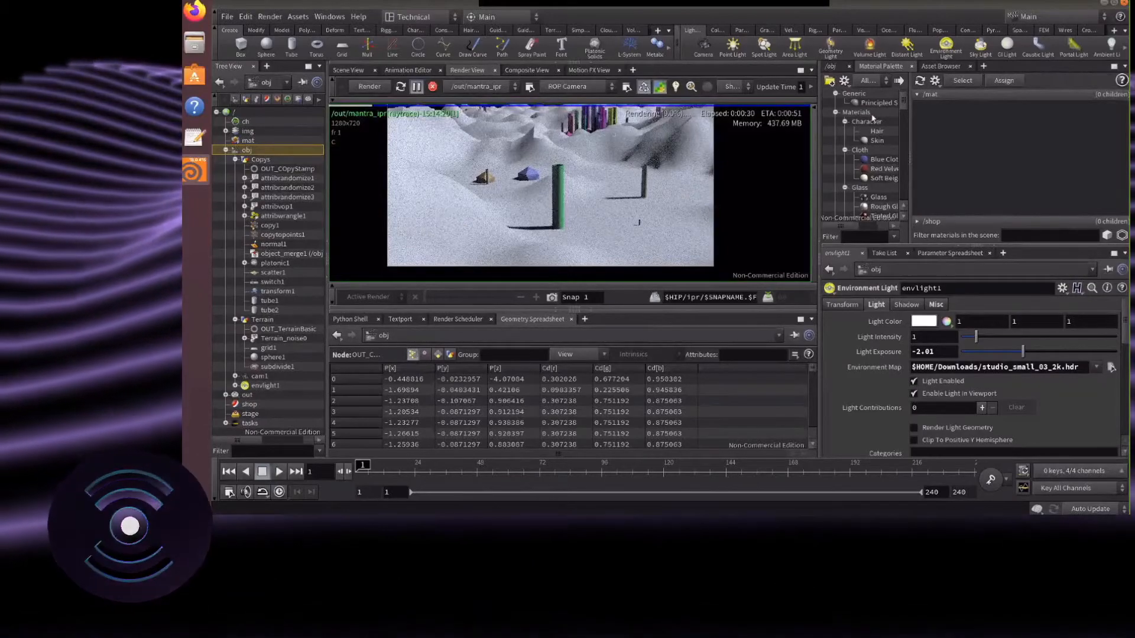
pyautogui.click(864, 104)
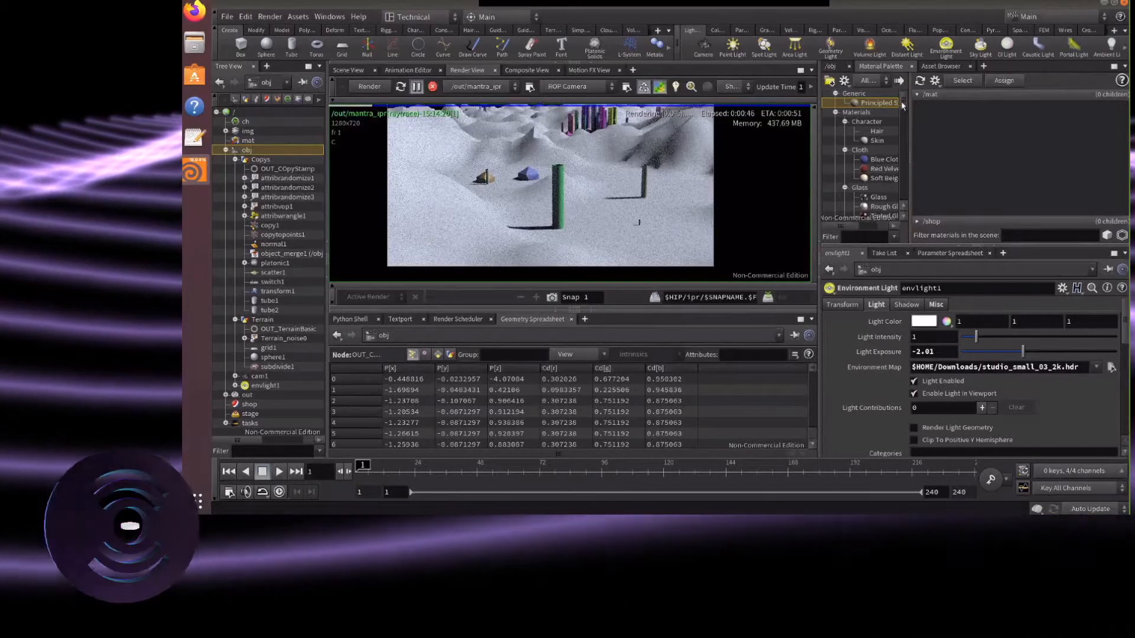
# Add the Rocks material from the gallery's Natural category to the scene's /mat network
pyautogui.scroll(-5, 899, 105)
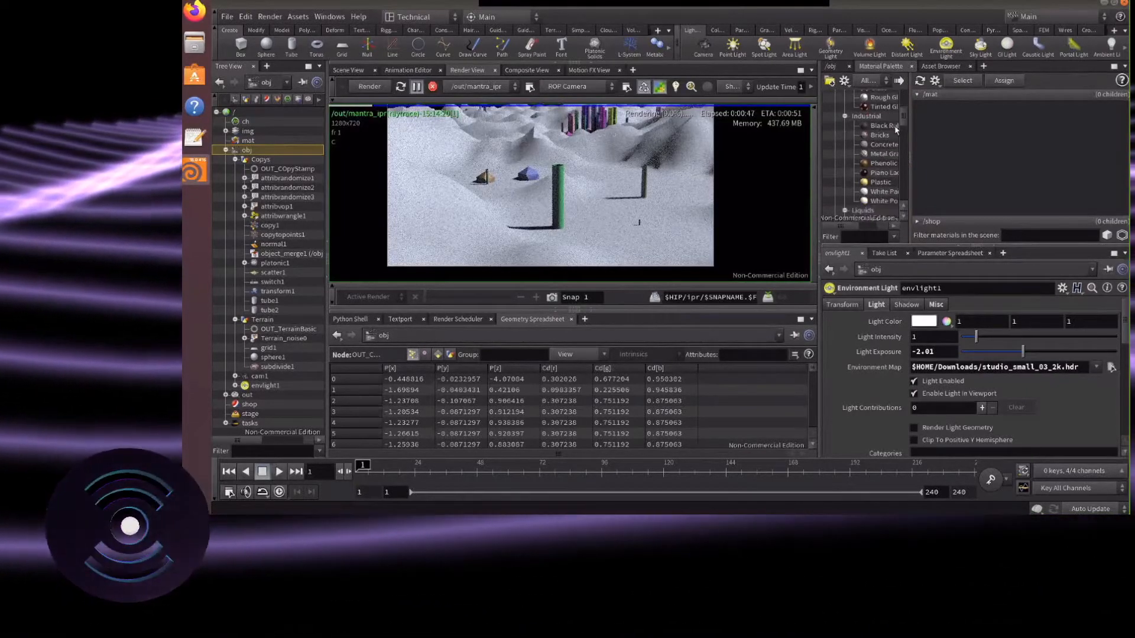
pyautogui.scroll(3, 895, 125)
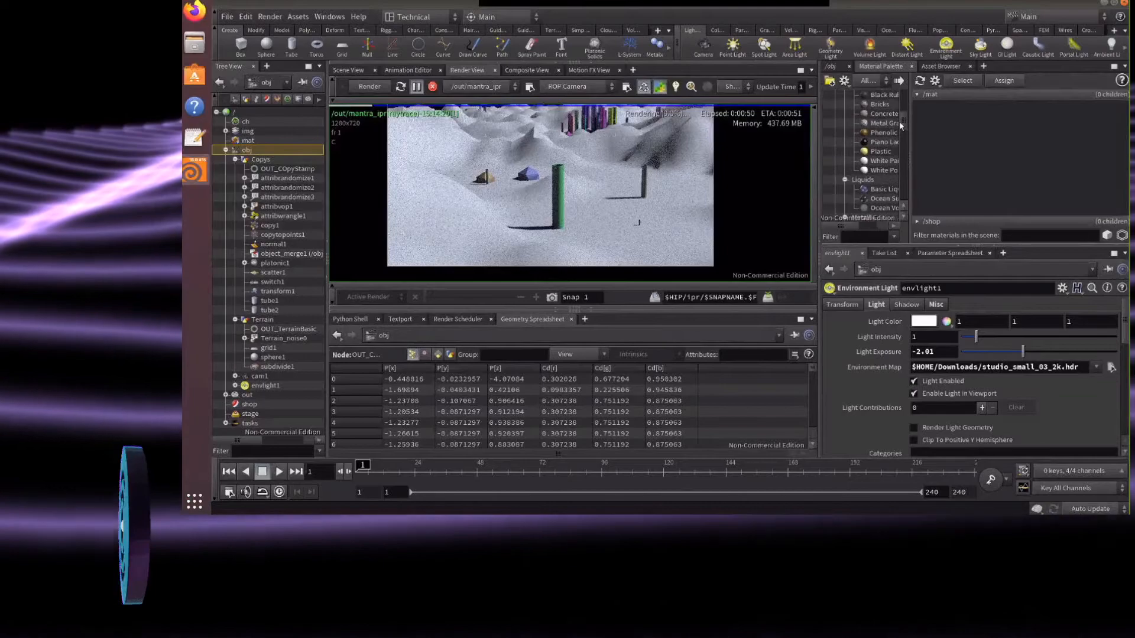
pyautogui.scroll(1, 904, 122)
pyautogui.scroll(-5, 905, 121)
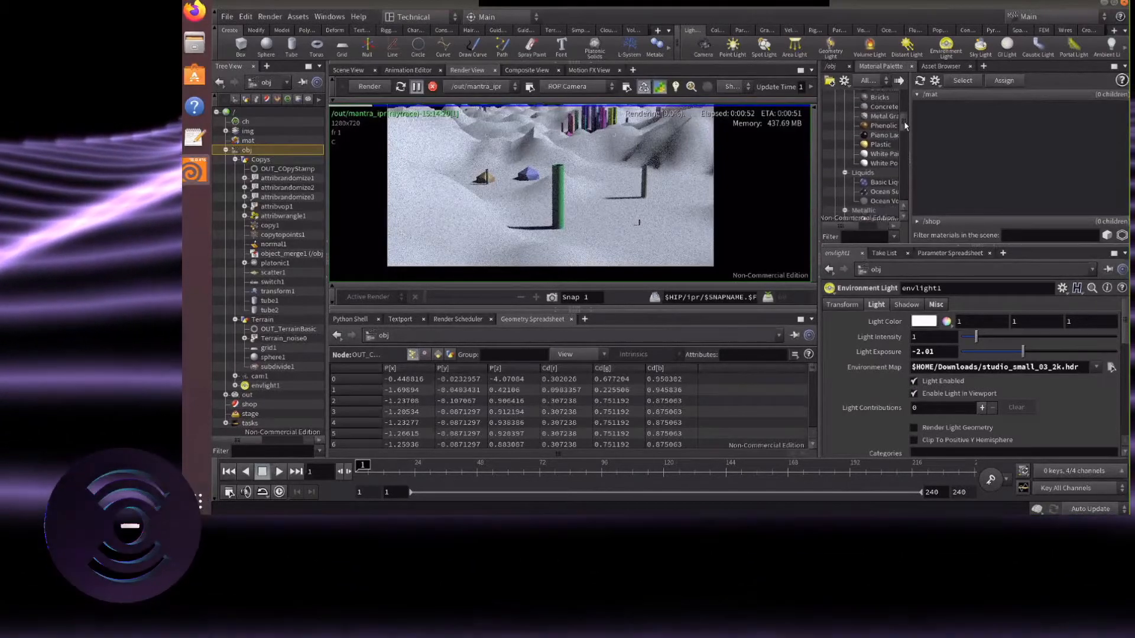
pyautogui.scroll(-7, 902, 130)
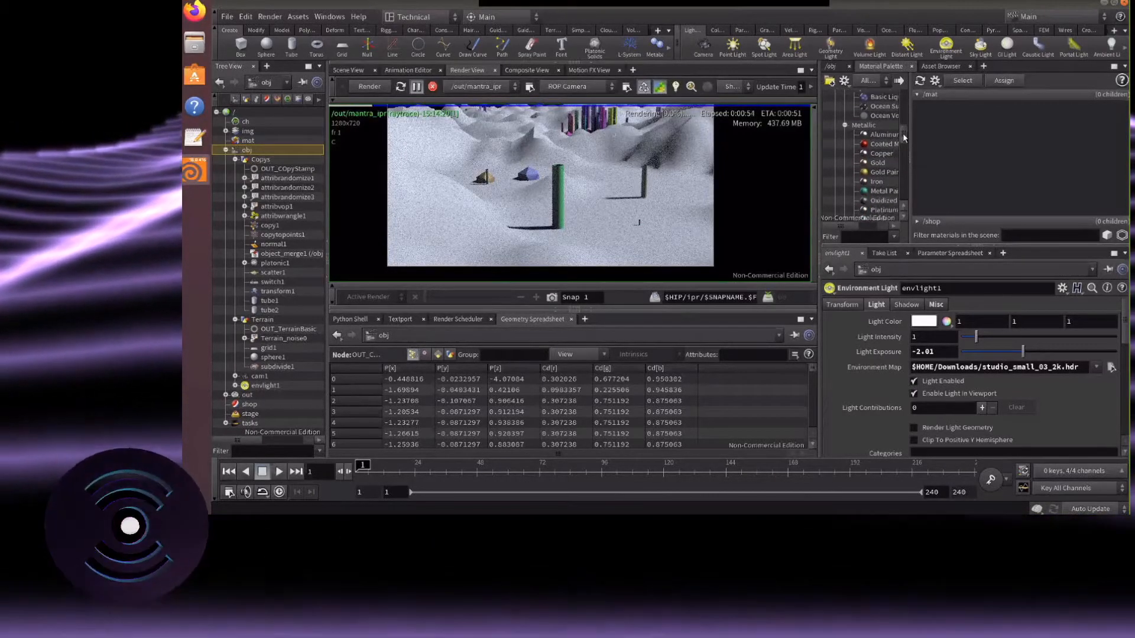
pyautogui.scroll(-1, 897, 158)
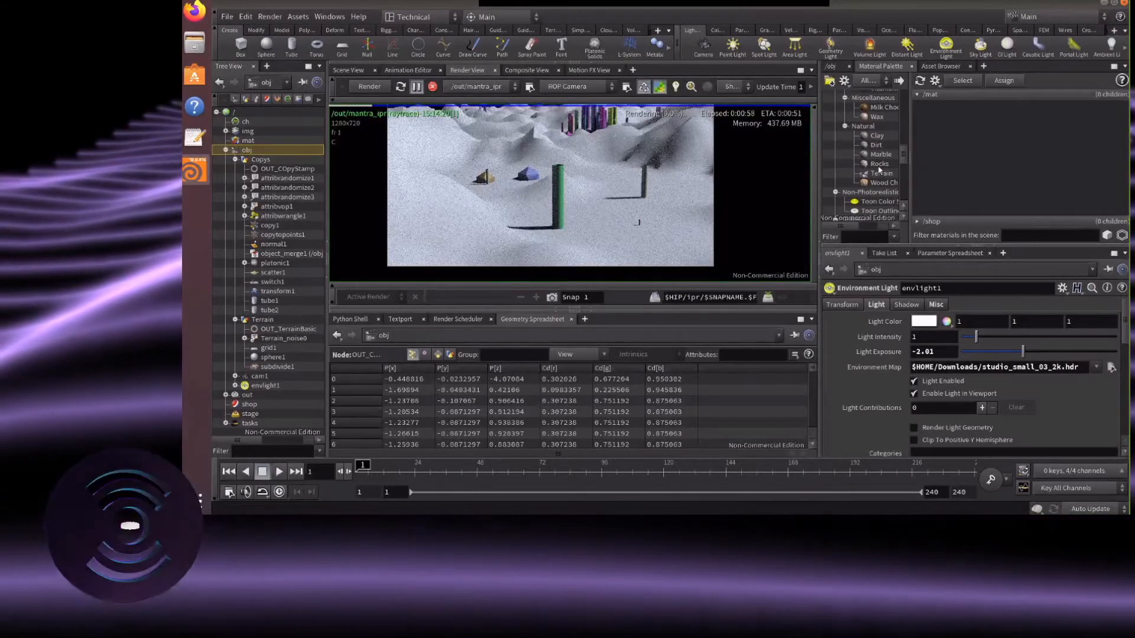
pyautogui.moveTo(880, 165); pyautogui.dragTo(940, 158)
# Add the Dirt material from the Natural category to /mat beside the rocks material
pyautogui.scroll(5, 896, 145)
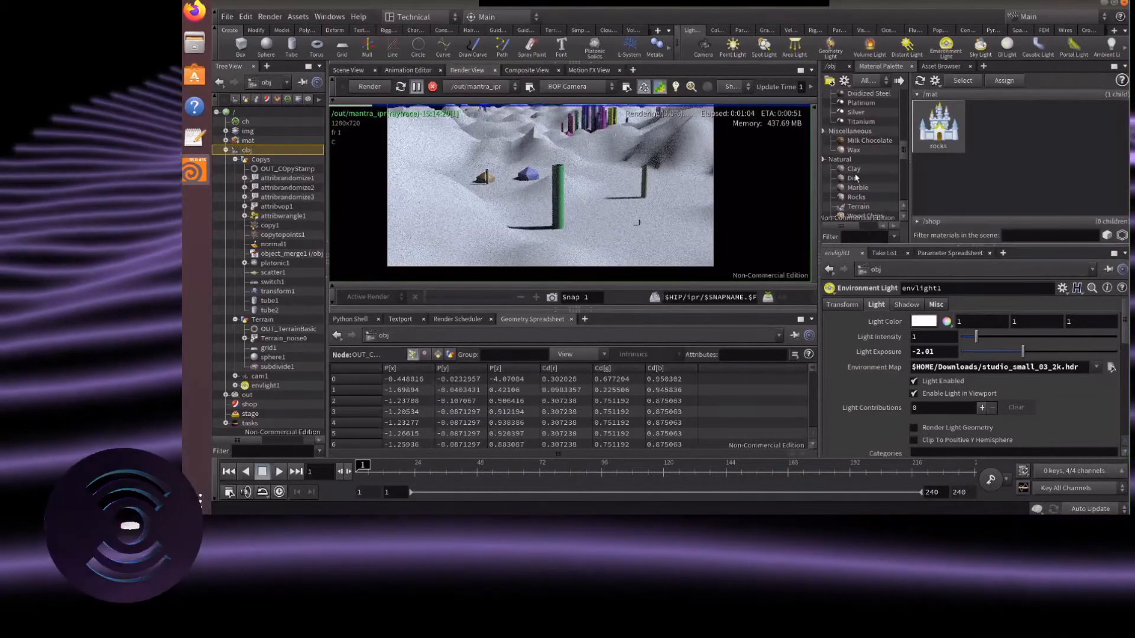
pyautogui.moveTo(855, 182); pyautogui.dragTo(959, 177)
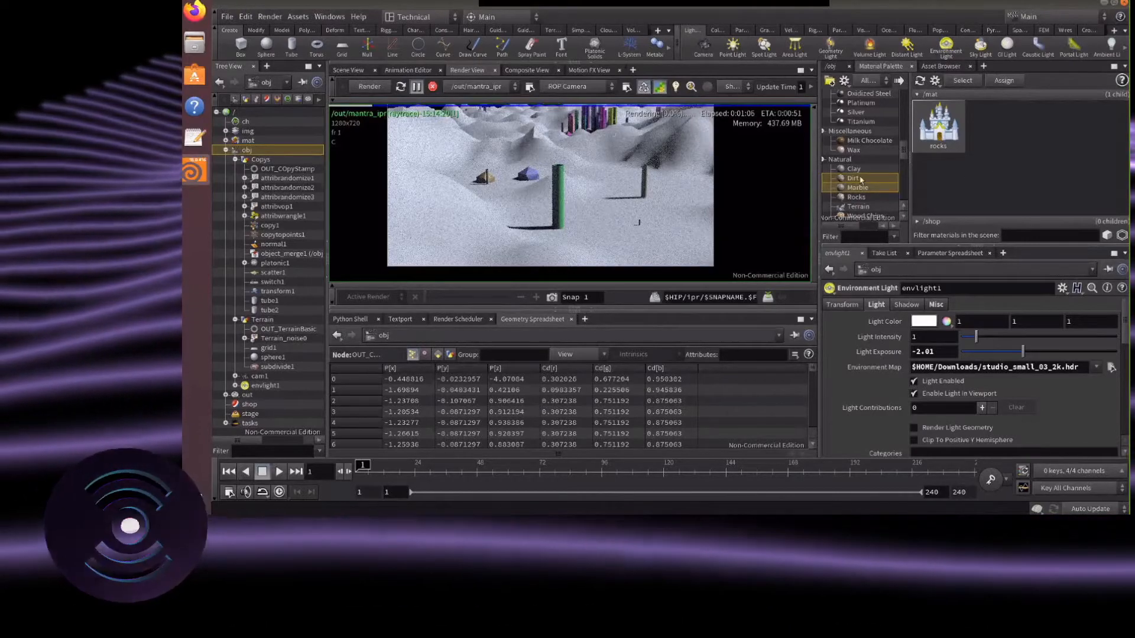
pyautogui.click(857, 178)
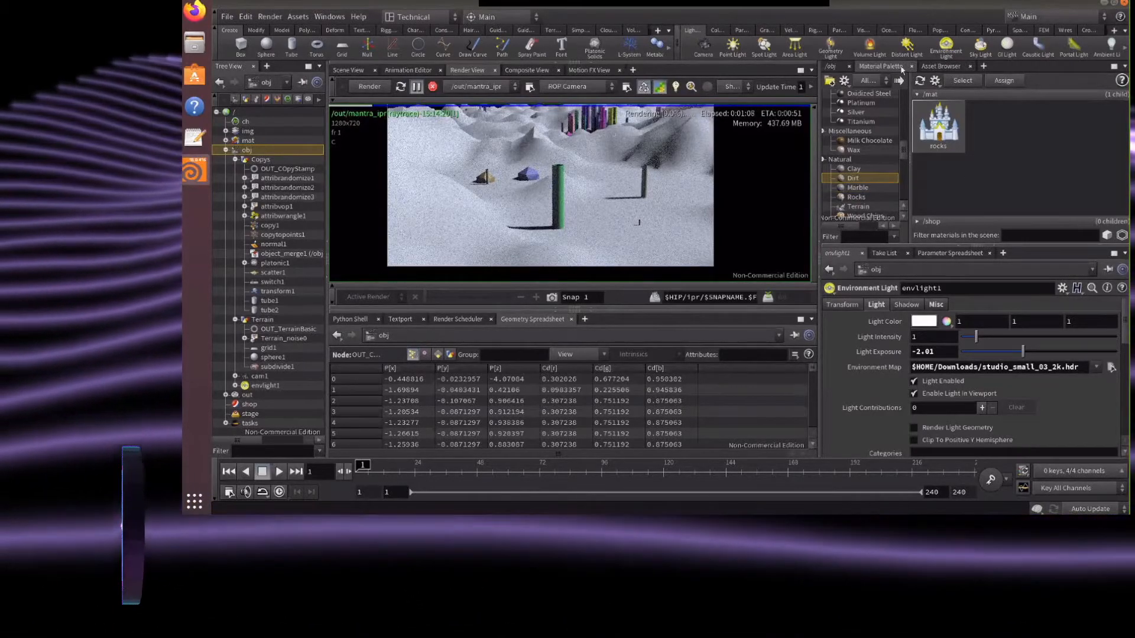
pyautogui.click(899, 80)
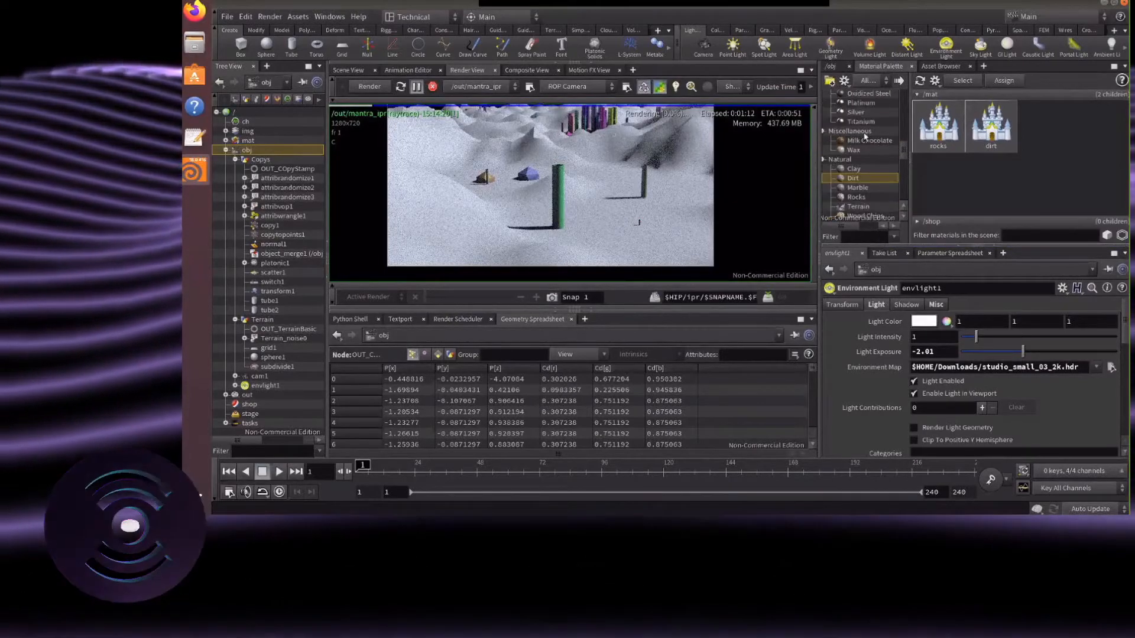
# Add the Coated Metal Paint material from the Metallic category to the /mat network
pyautogui.scroll(2, 864, 180)
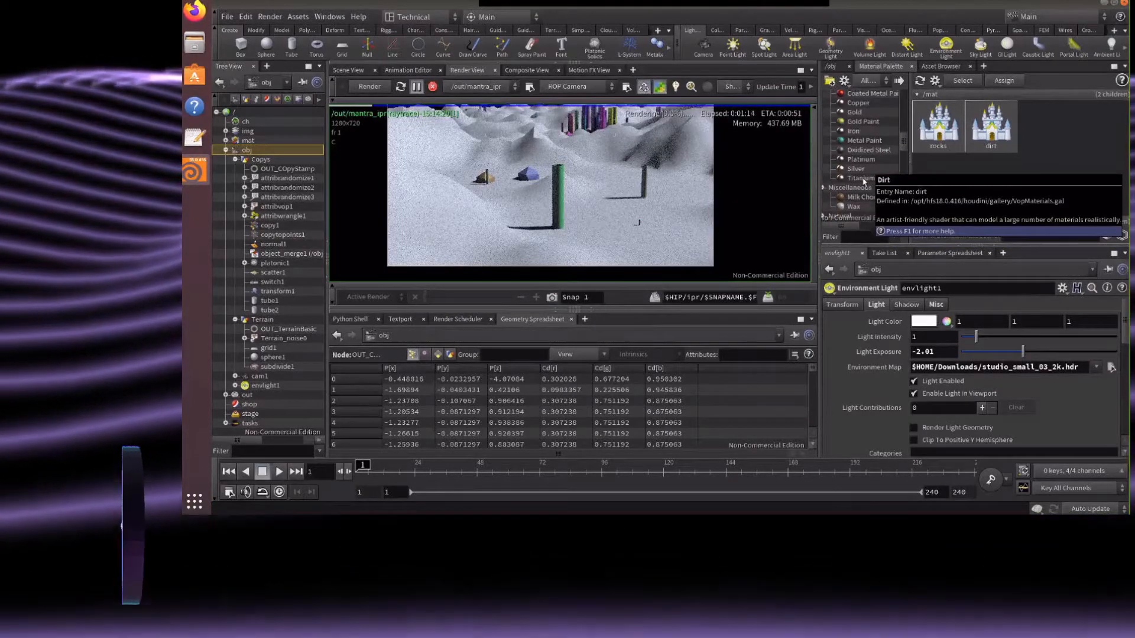
pyautogui.scroll(1, 864, 180)
pyautogui.click(869, 121)
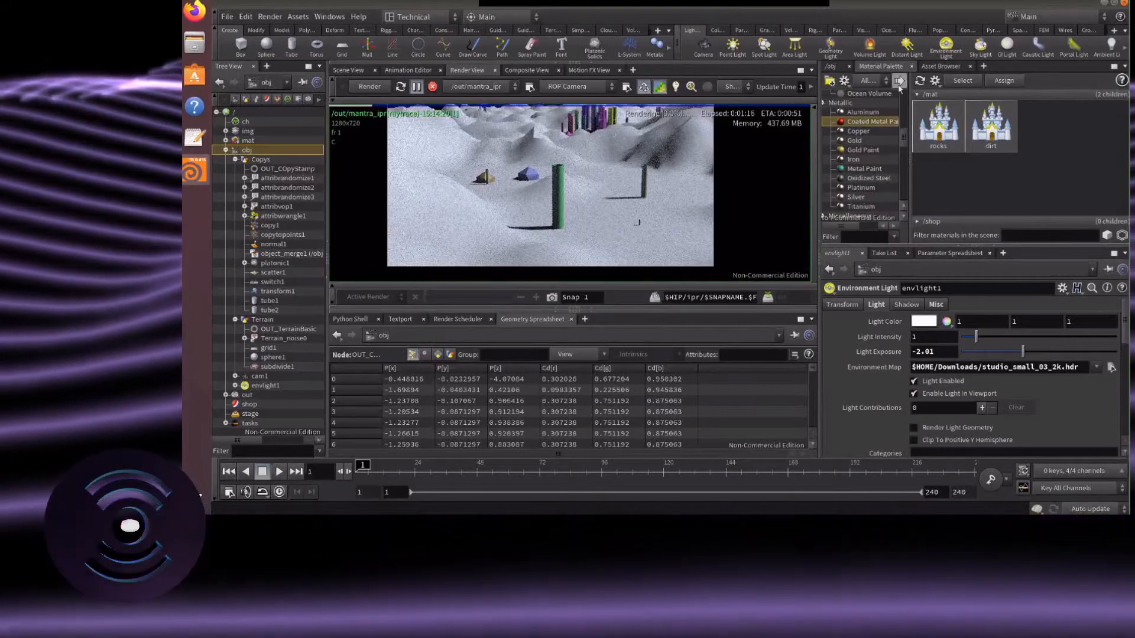
pyautogui.click(899, 80)
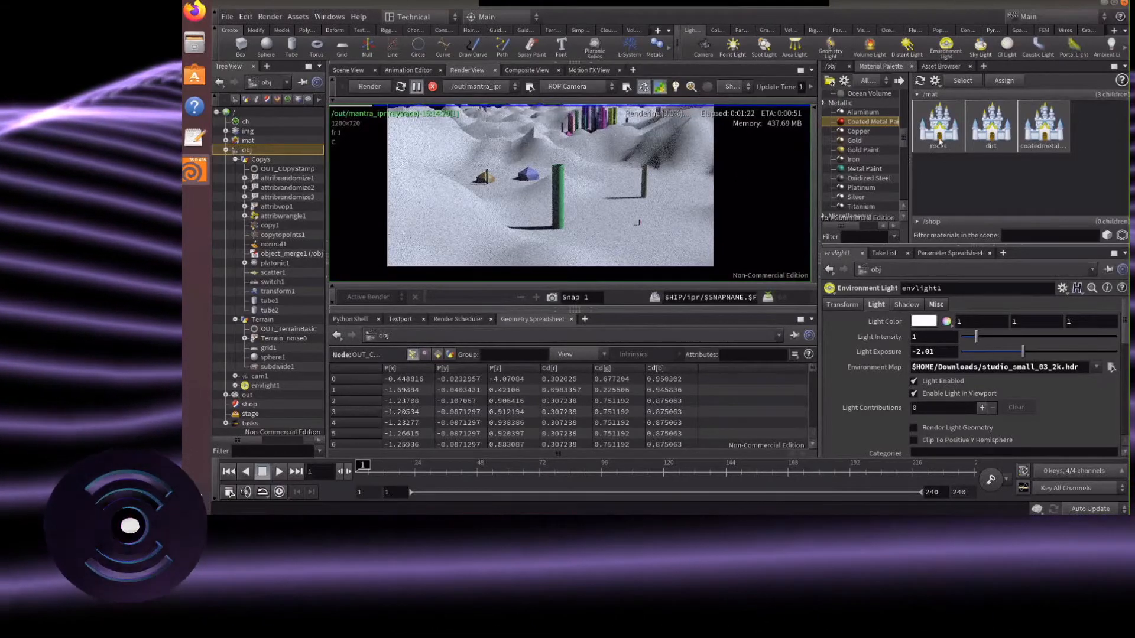
# Apply the dirt material to the terrain and inspect its surface up close in the preview render
pyautogui.click(985, 137)
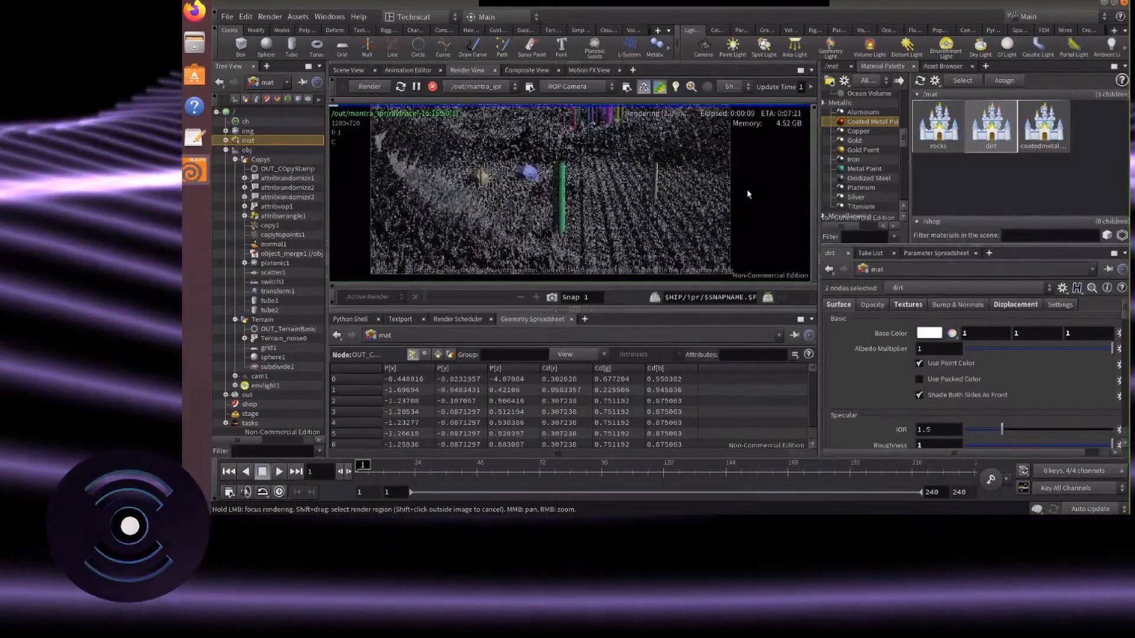
pyautogui.scroll(3, 556, 237)
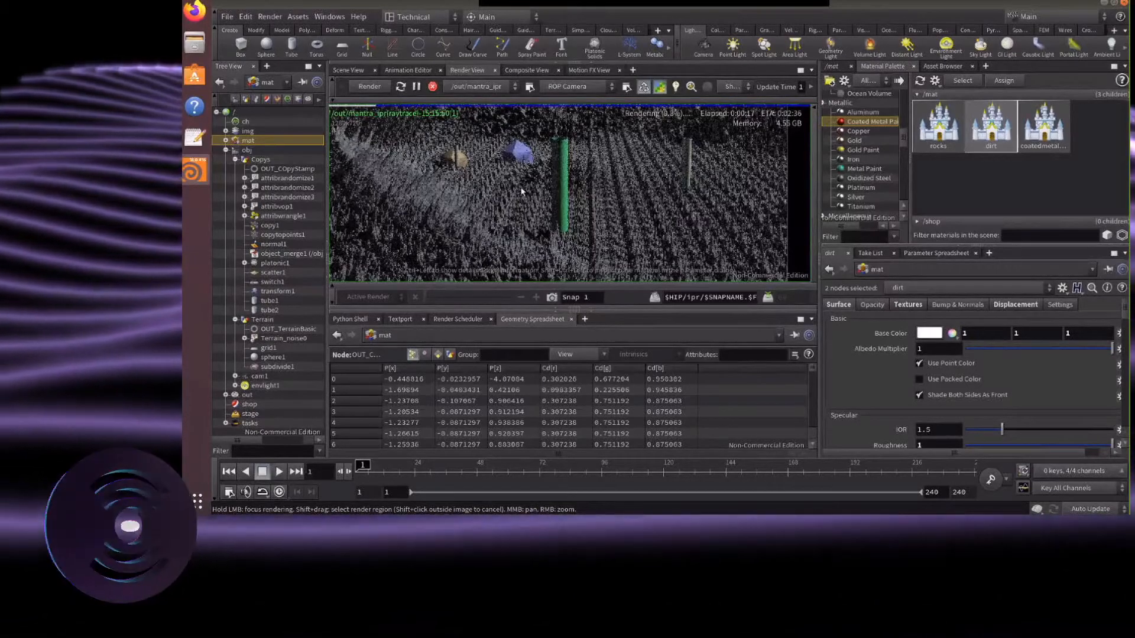
pyautogui.moveTo(522, 191); pyautogui.dragTo(530, 218, button='right')
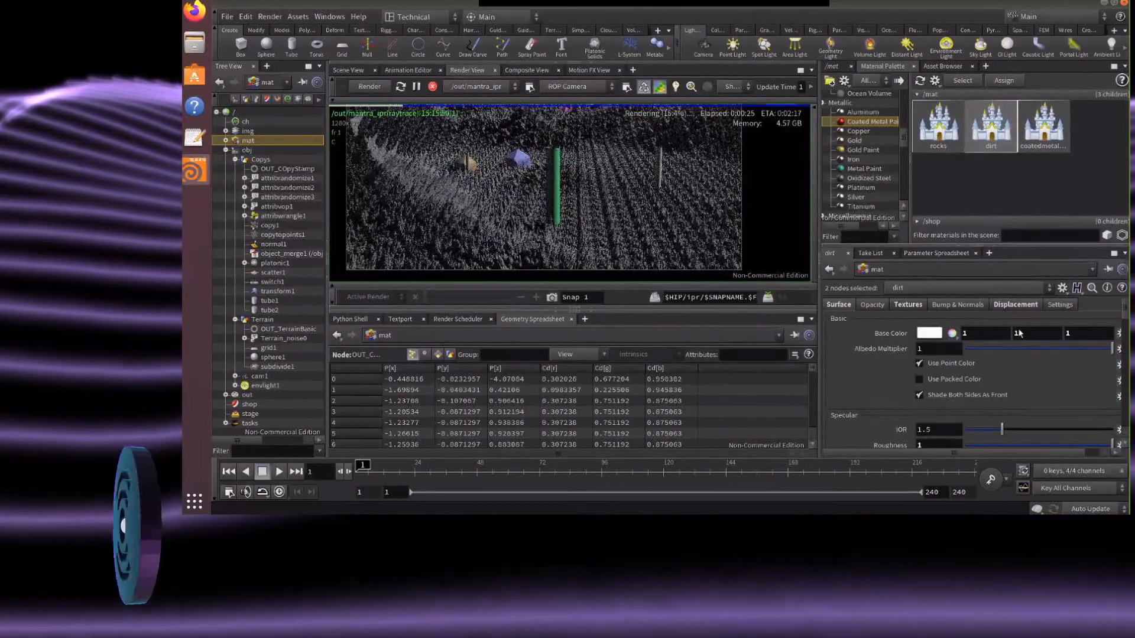
# Disable texture displacement in the dirt material's displacement settings
pyautogui.click(1015, 305)
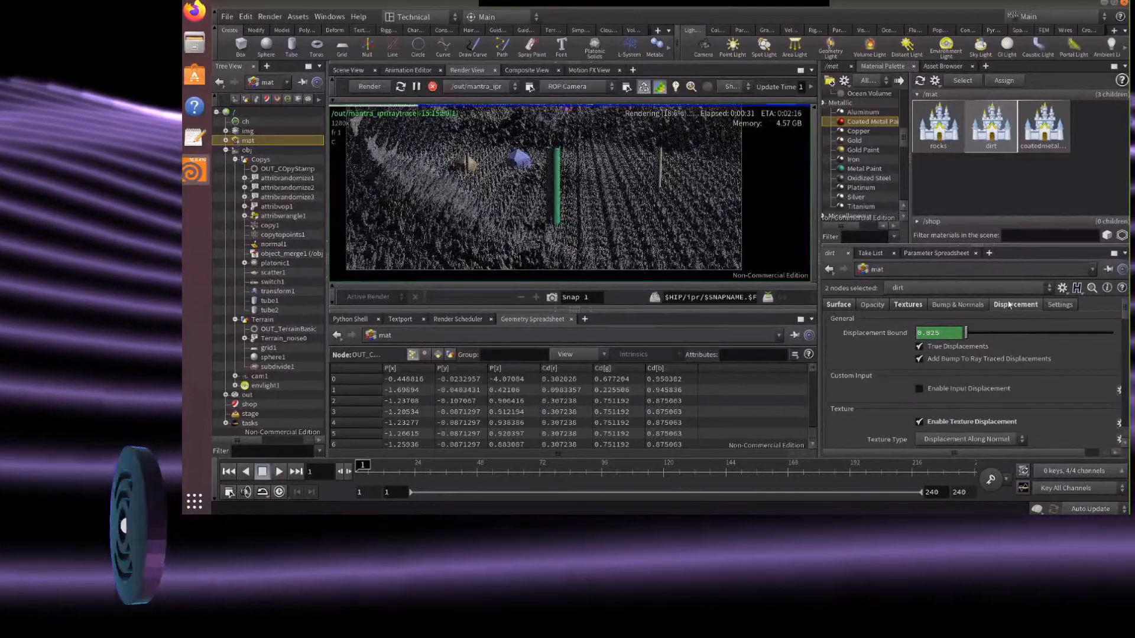
pyautogui.scroll(-1, 946, 372)
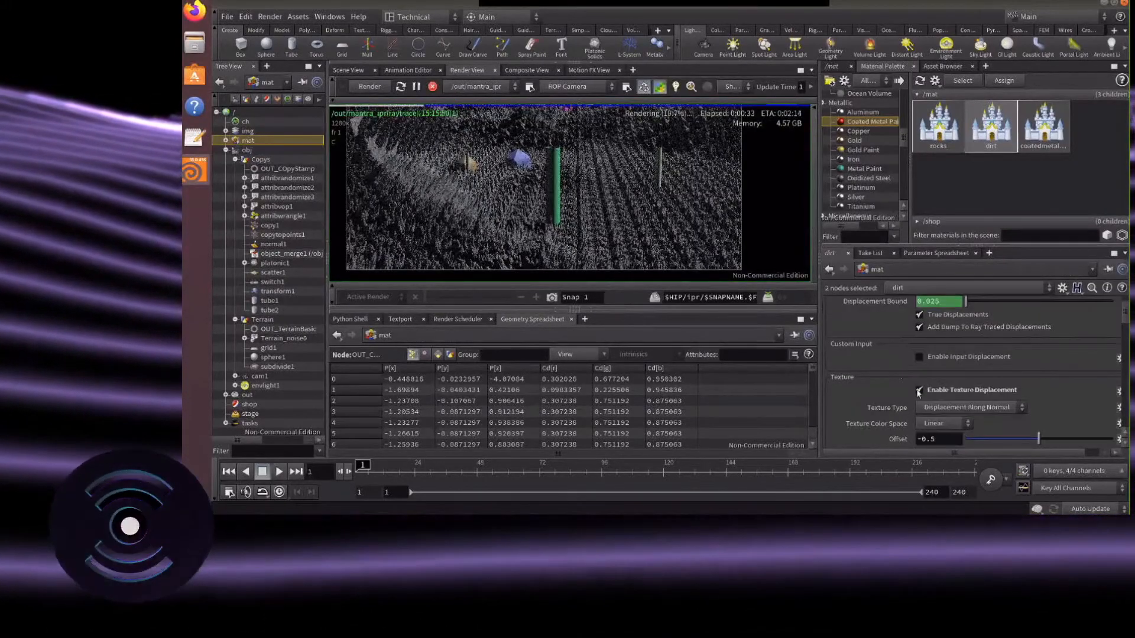
pyautogui.click(919, 390)
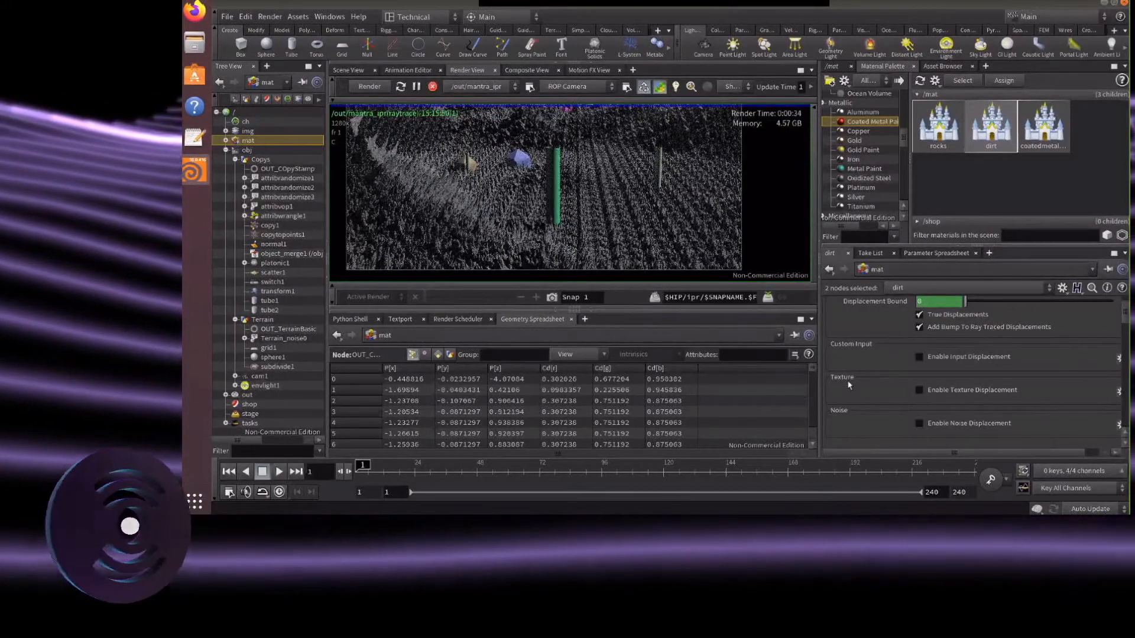
# Enable noise displacement on the dirt material, set its amplitude to 0.061, and inspect the terrain surface in the render
pyautogui.scroll(-1, 847, 381)
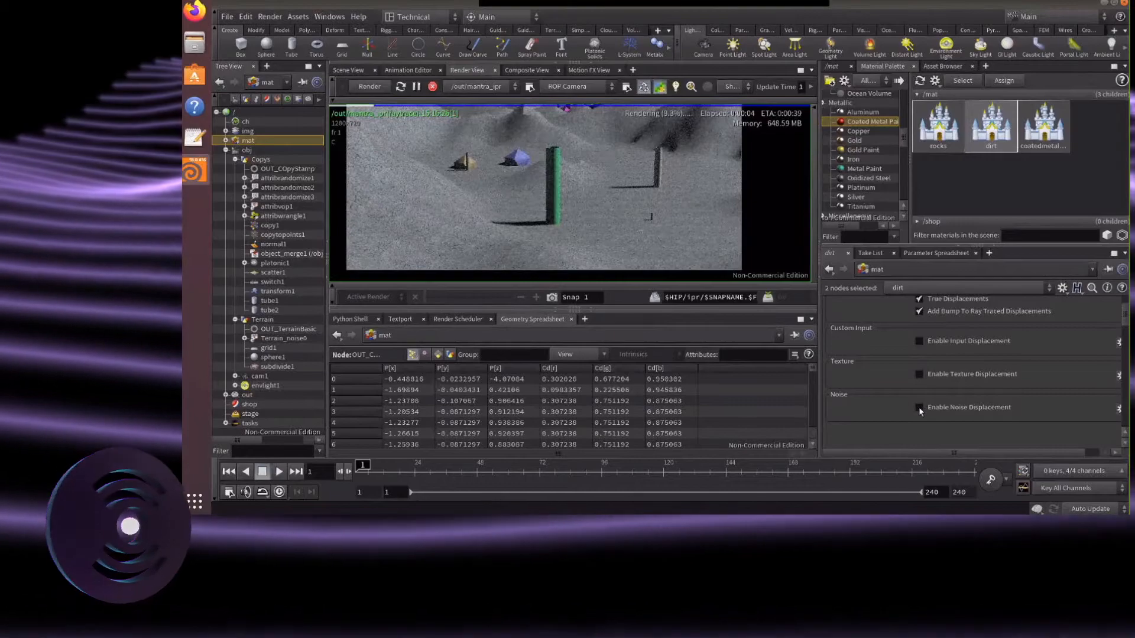
pyautogui.click(919, 408)
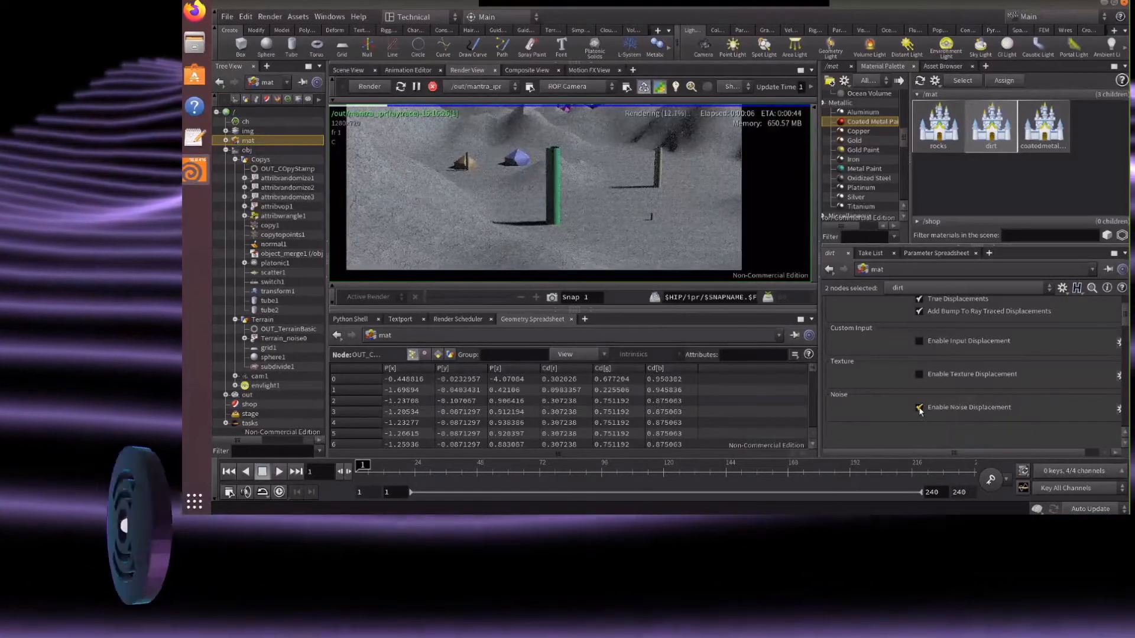
pyautogui.scroll(-3, 888, 389)
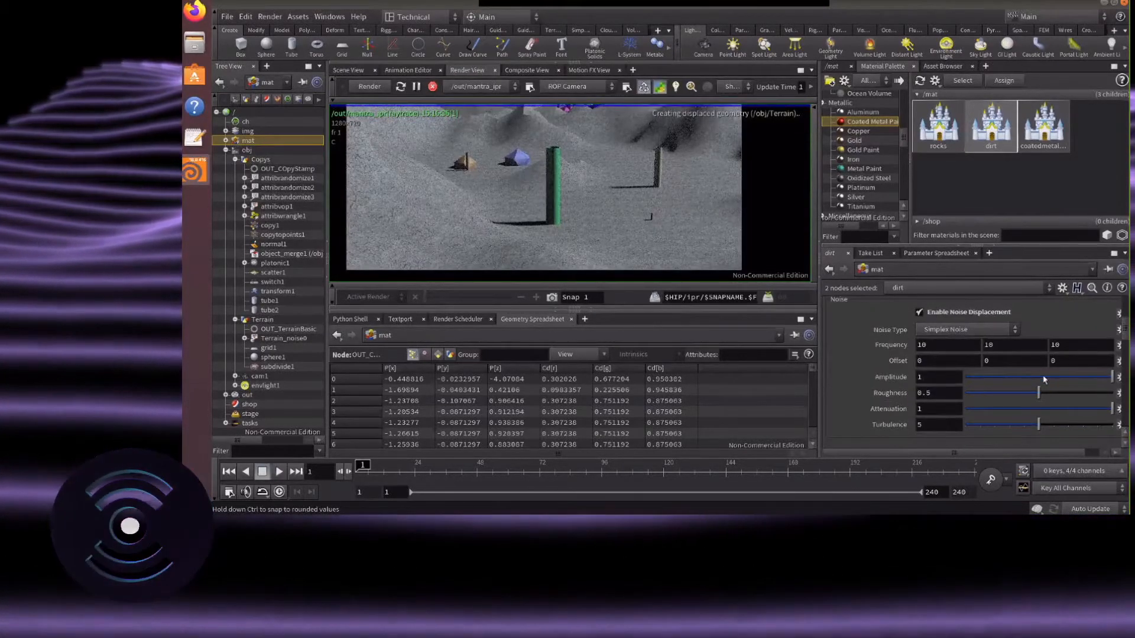
pyautogui.click(1044, 378)
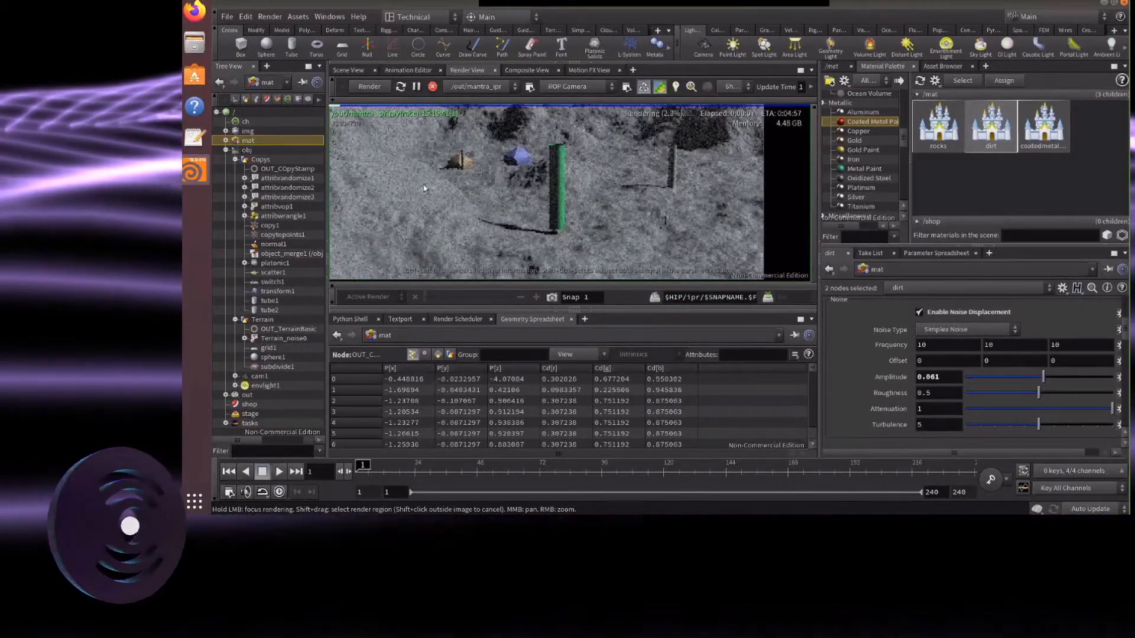
pyautogui.scroll(-4, 624, 258)
pyautogui.scroll(3, 546, 189)
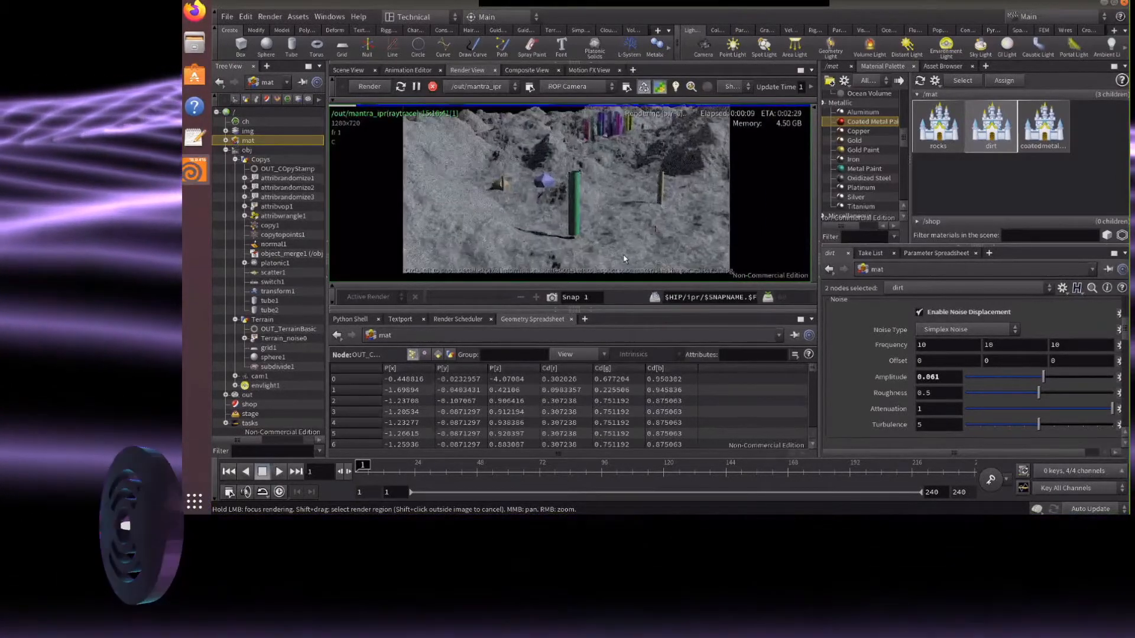
pyautogui.scroll(1, 588, 171)
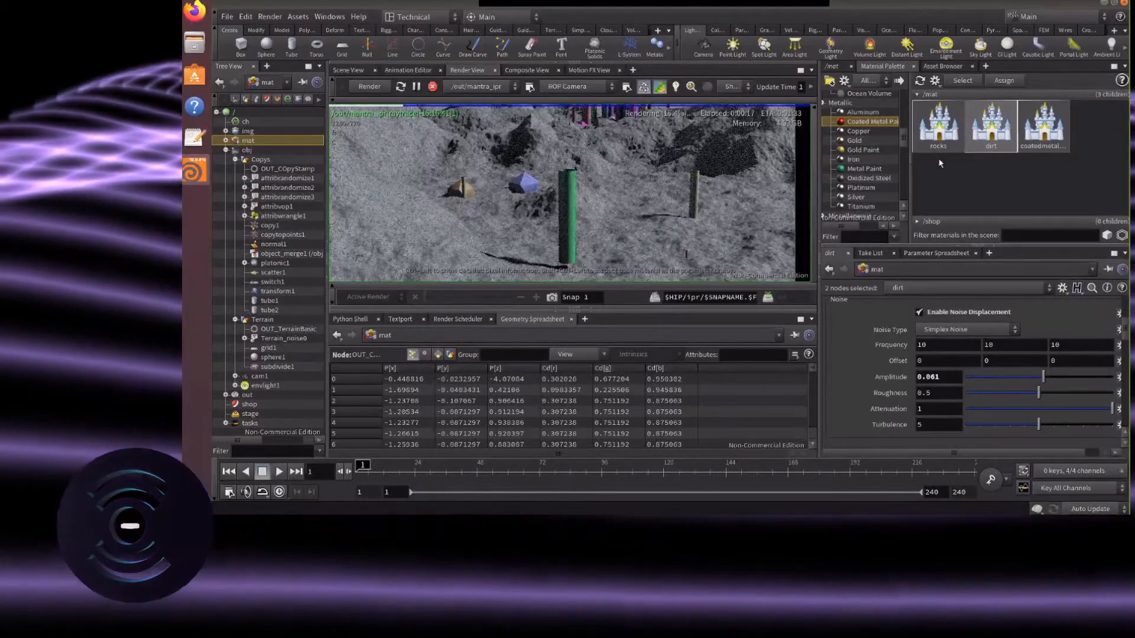
pyautogui.scroll(4, 459, 235)
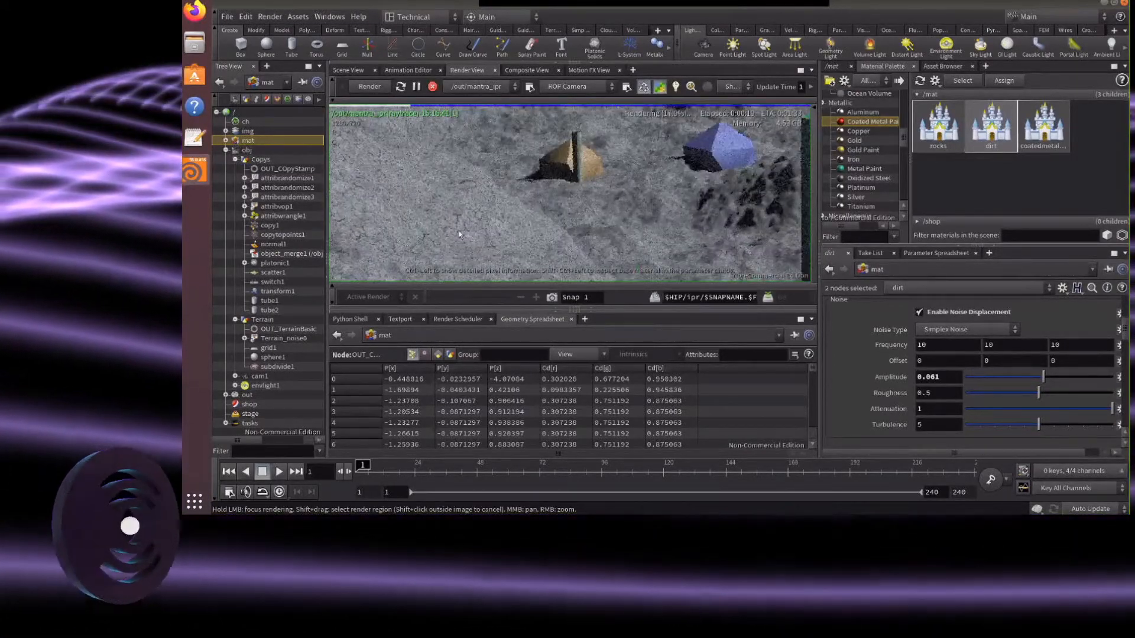
pyautogui.scroll(-3, 470, 212)
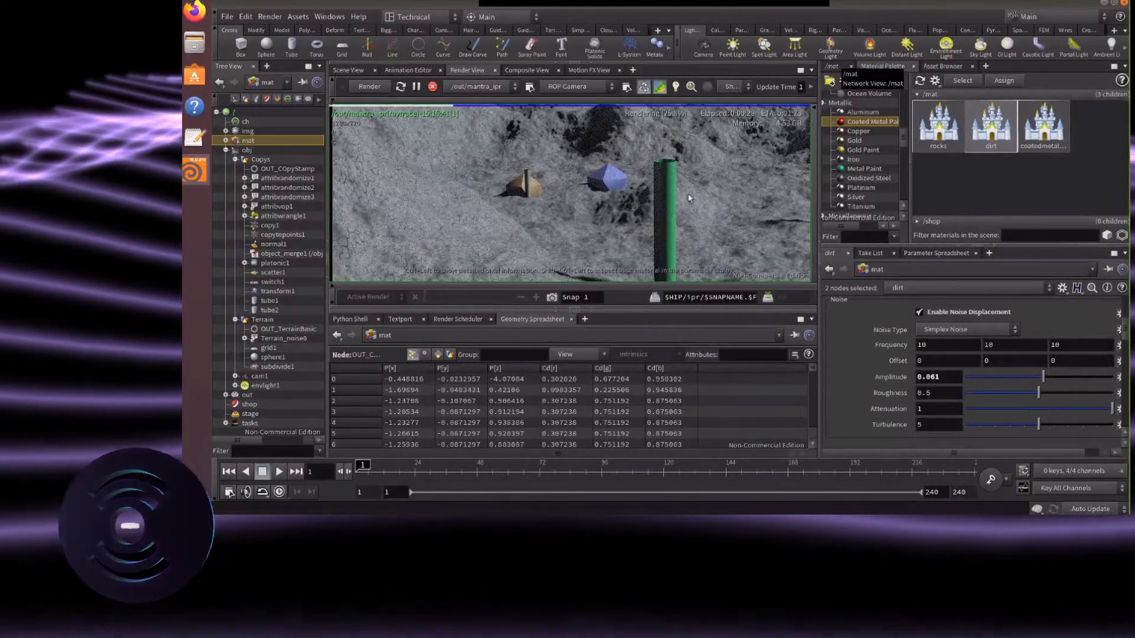
# Go to the object-level network and check which render materials are assigned to the Terrain and Copys objects
pyautogui.click(842, 67)
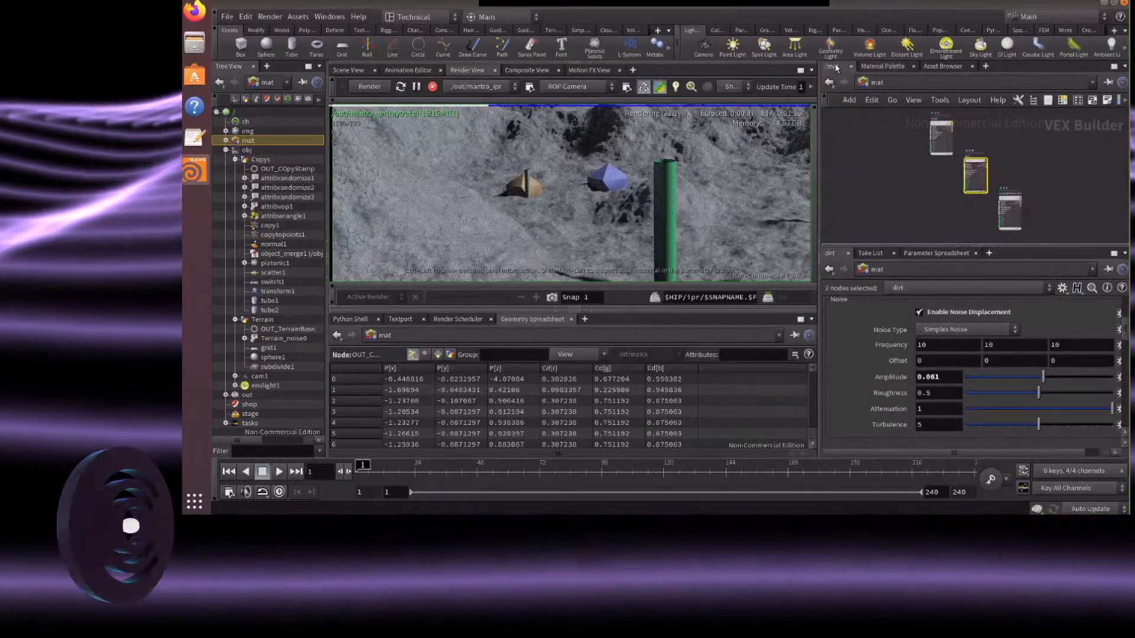
pyautogui.click(873, 81)
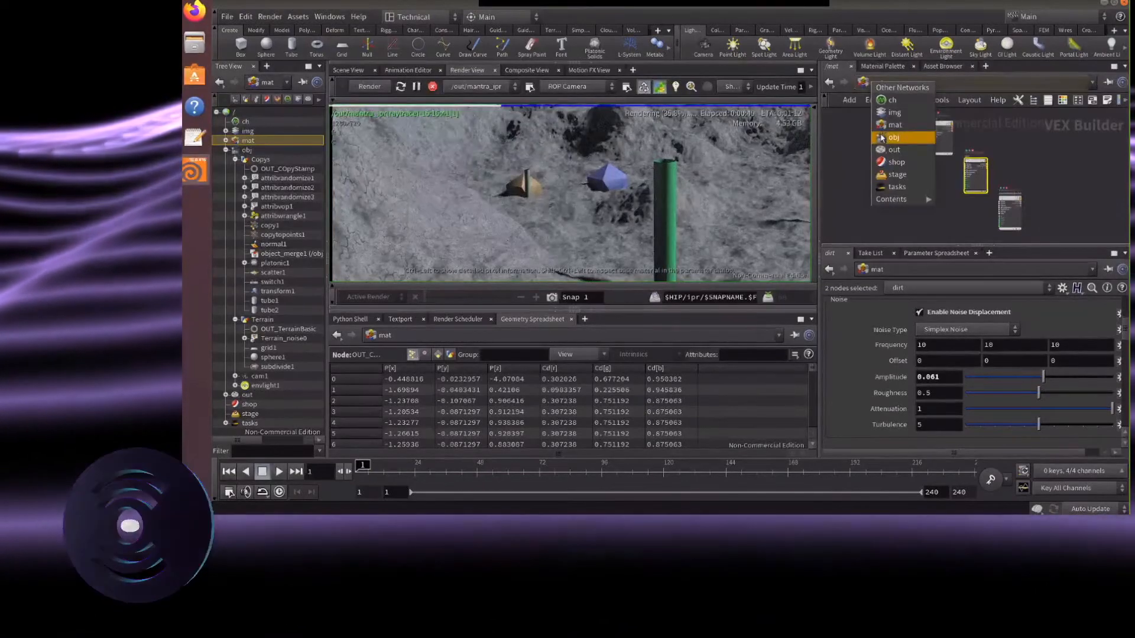
pyautogui.click(881, 139)
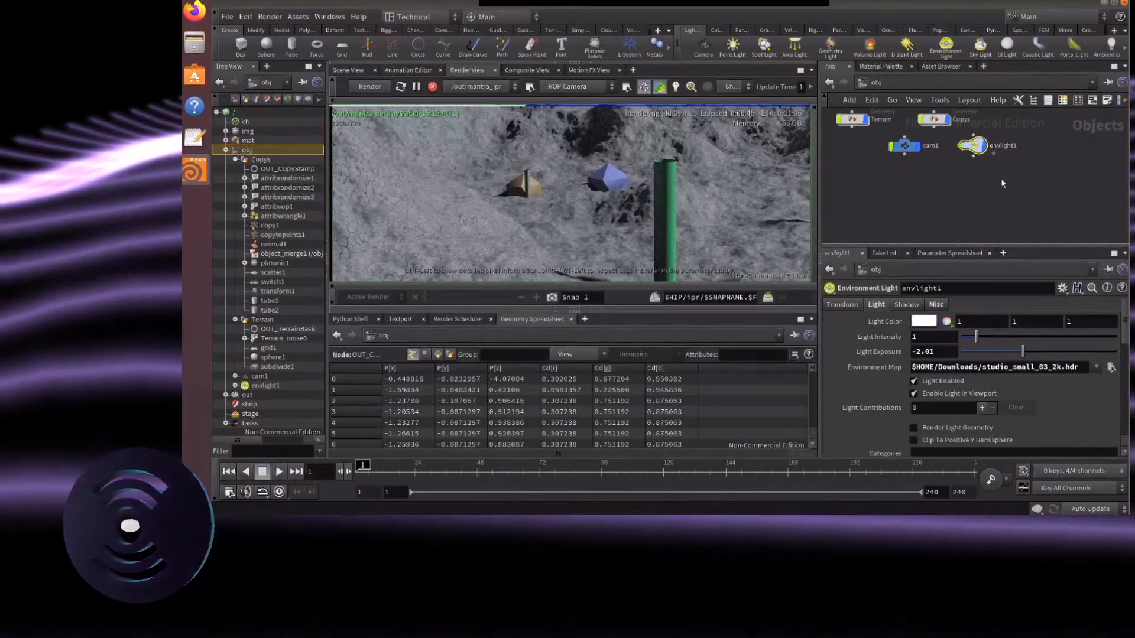
pyautogui.moveTo(919, 142); pyautogui.dragTo(950, 159, button='middle')
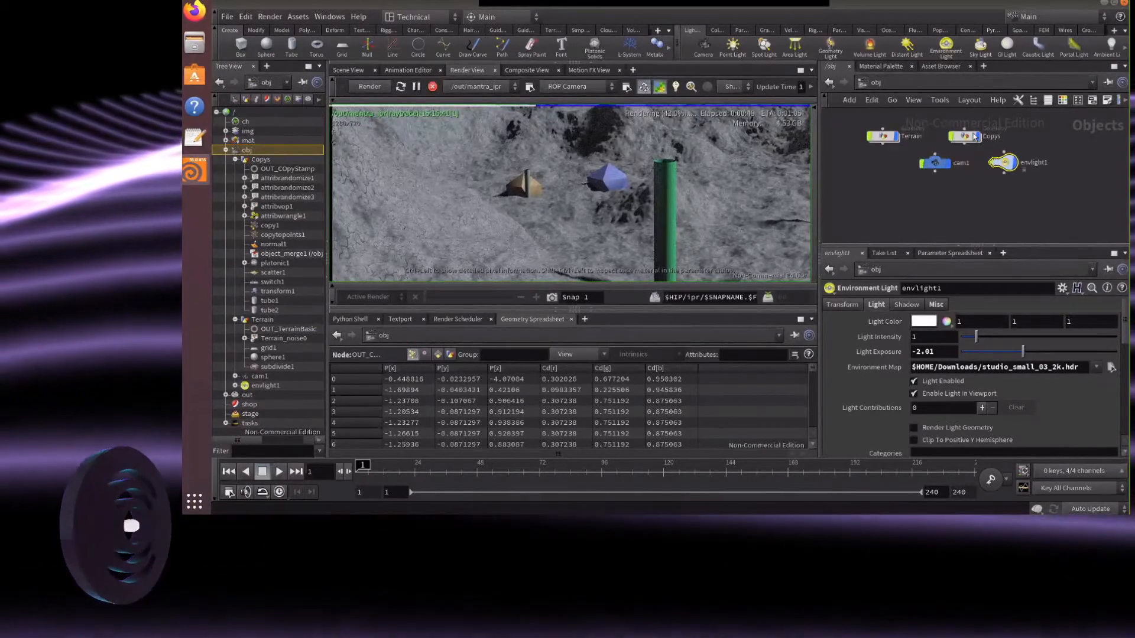
pyautogui.click(882, 142)
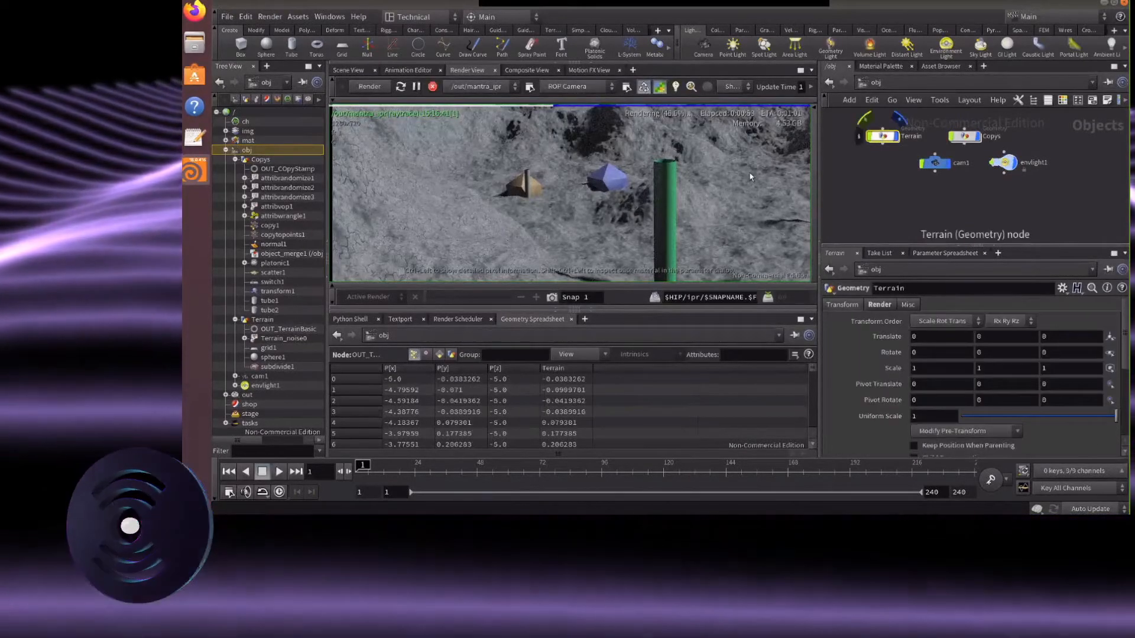
pyautogui.scroll(-2, 750, 177)
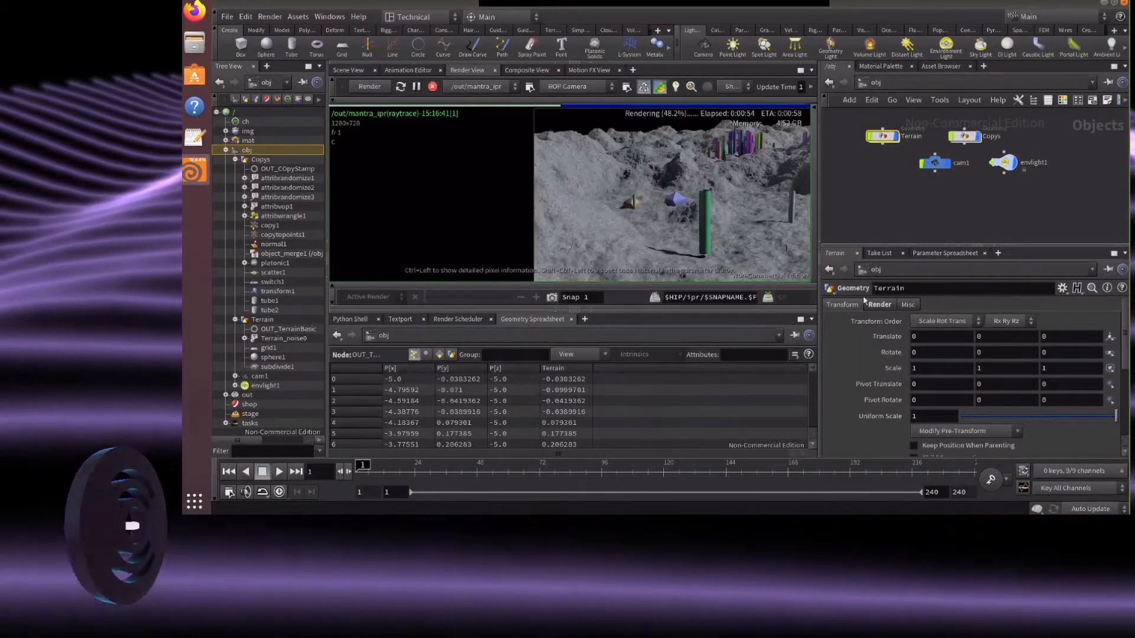
pyautogui.click(879, 304)
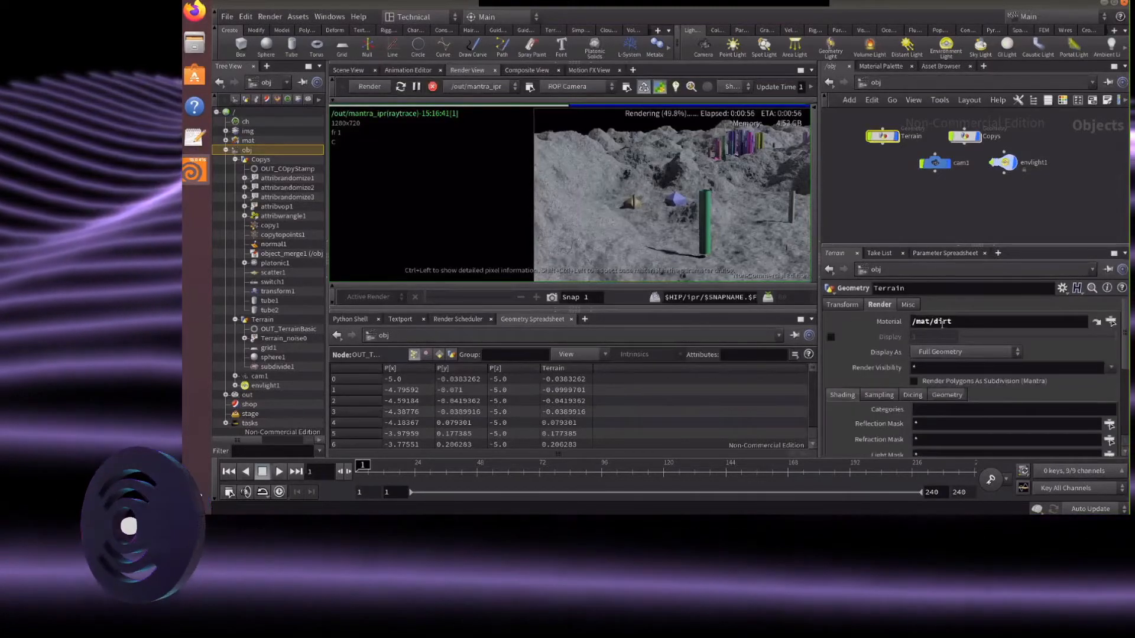
pyautogui.click(968, 137)
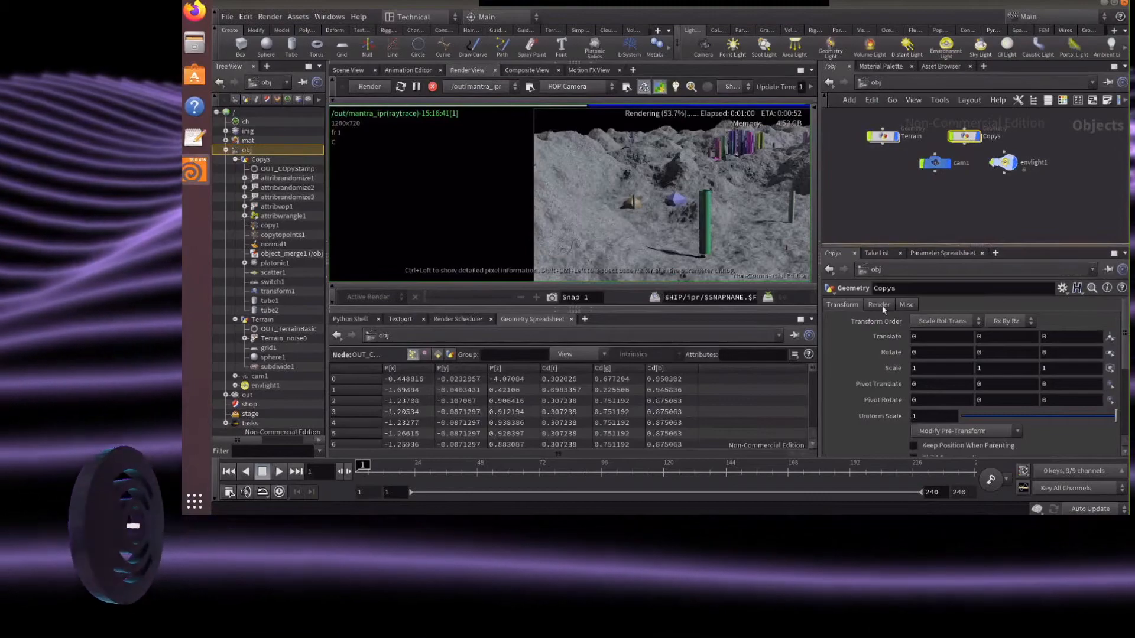
pyautogui.click(879, 304)
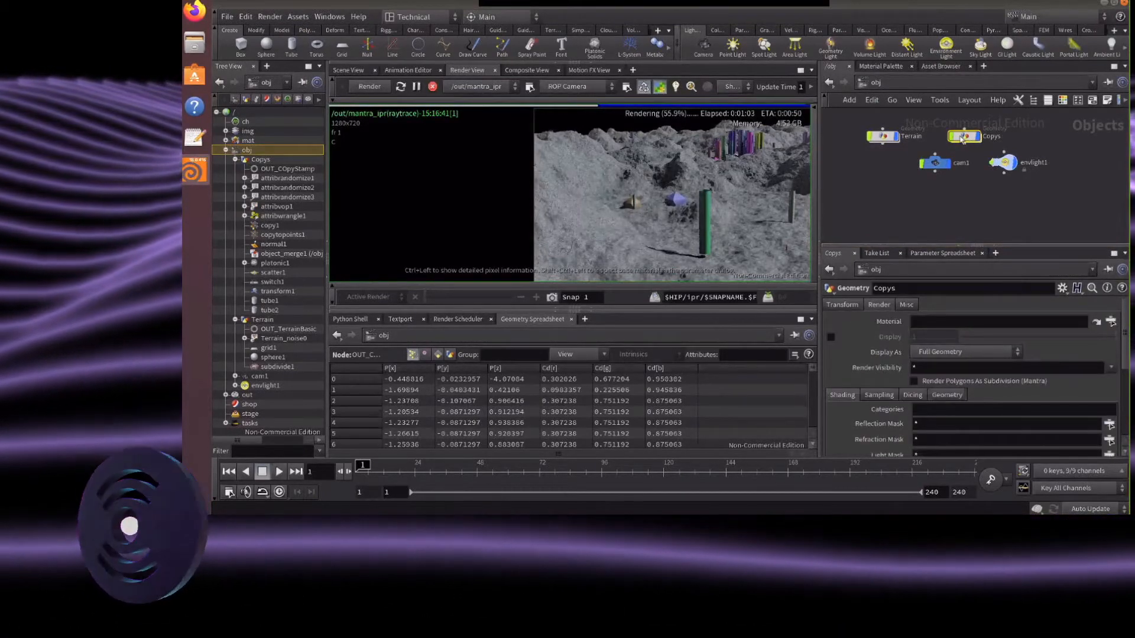
# Inside the Copys object, insert a Material node on the wire between platonic1 and switch1
pyautogui.moveTo(962, 138)
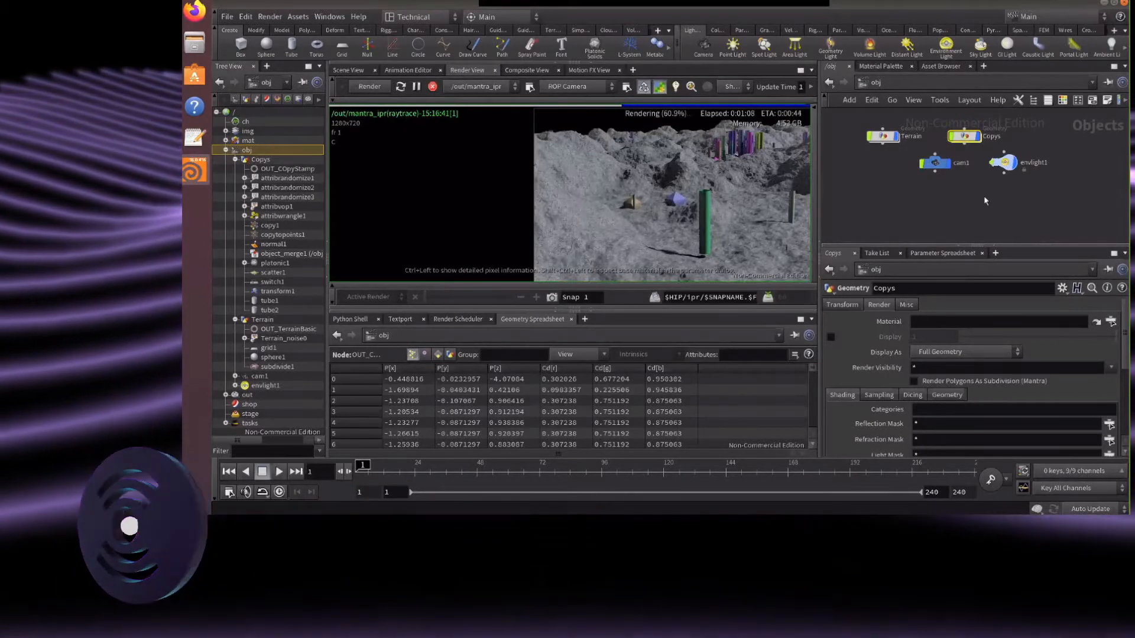
pyautogui.doubleClick(964, 138)
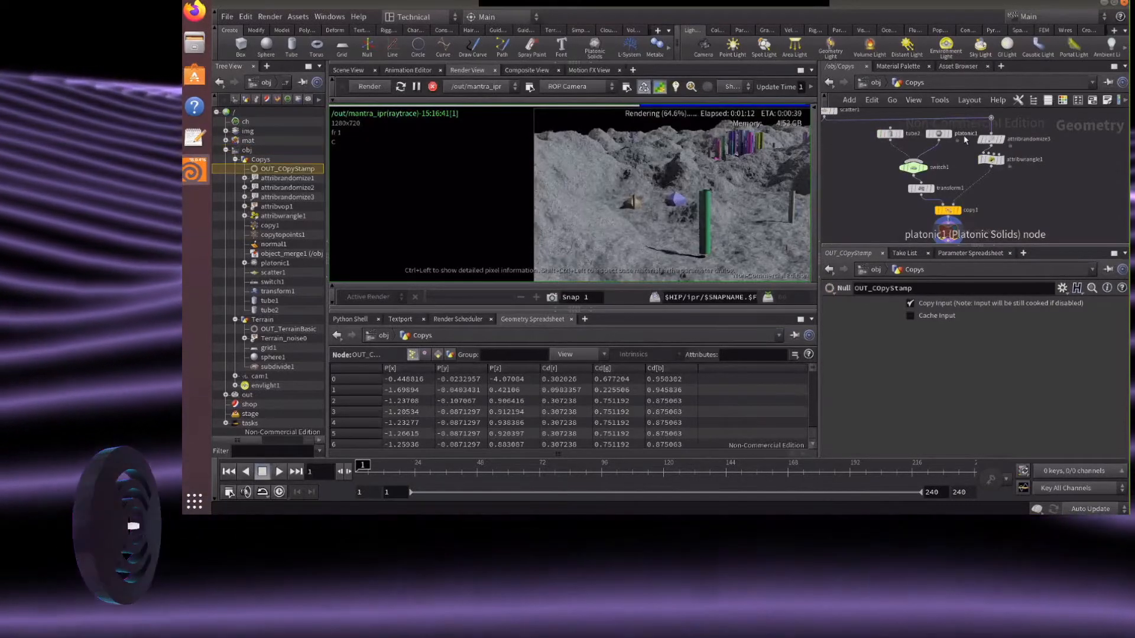
pyautogui.moveTo(939, 168)
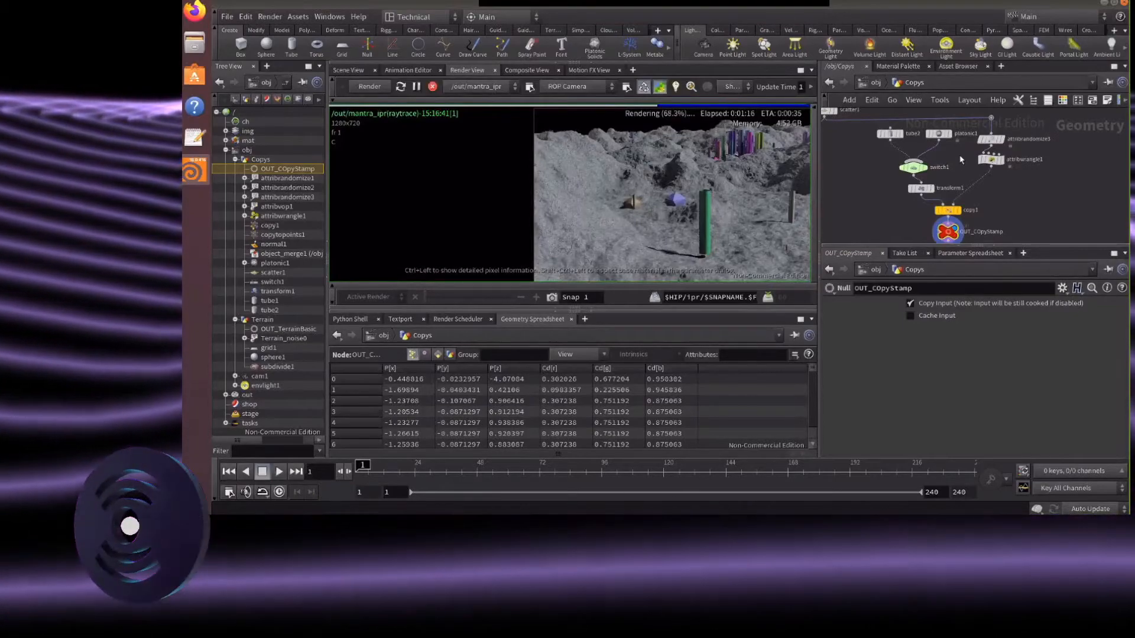
pyautogui.press('Tab')
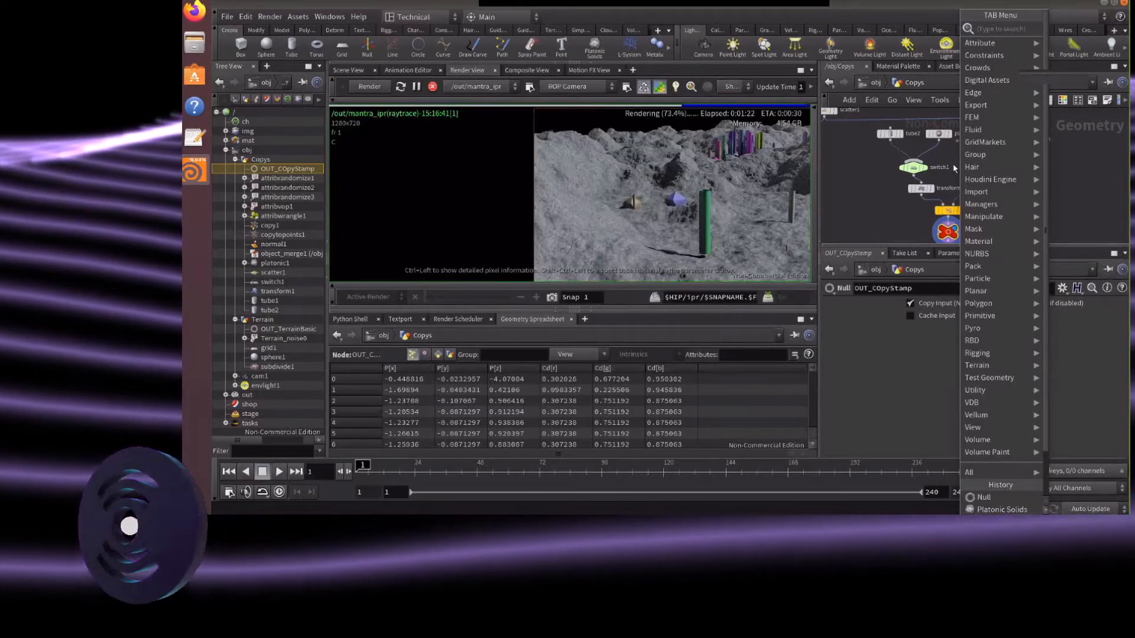
pyautogui.write('mater')
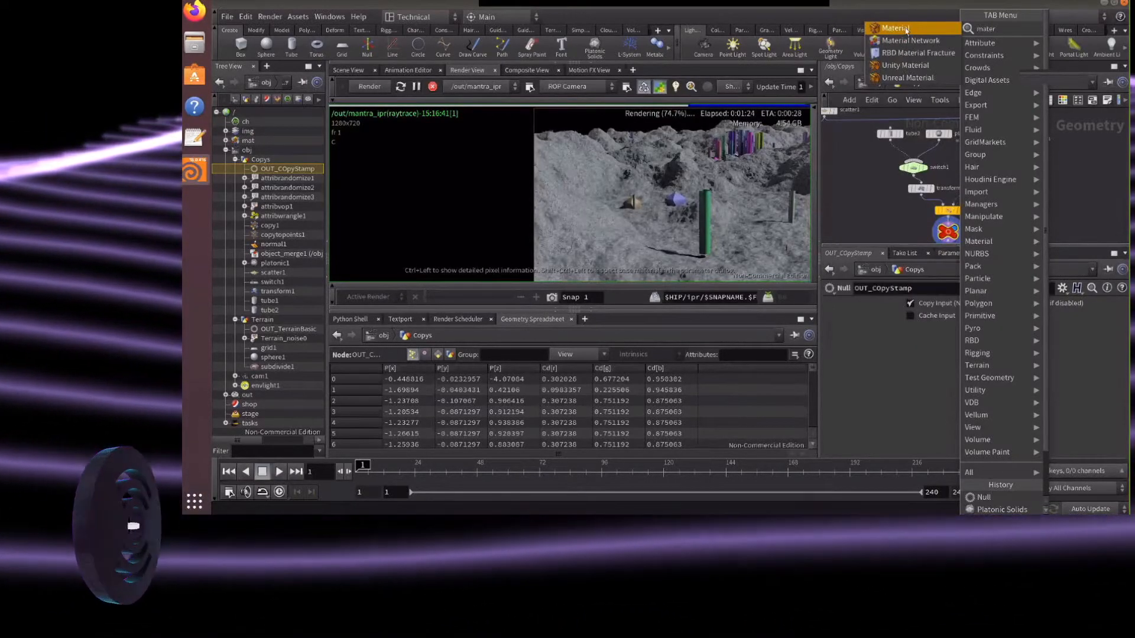
pyautogui.click(906, 30)
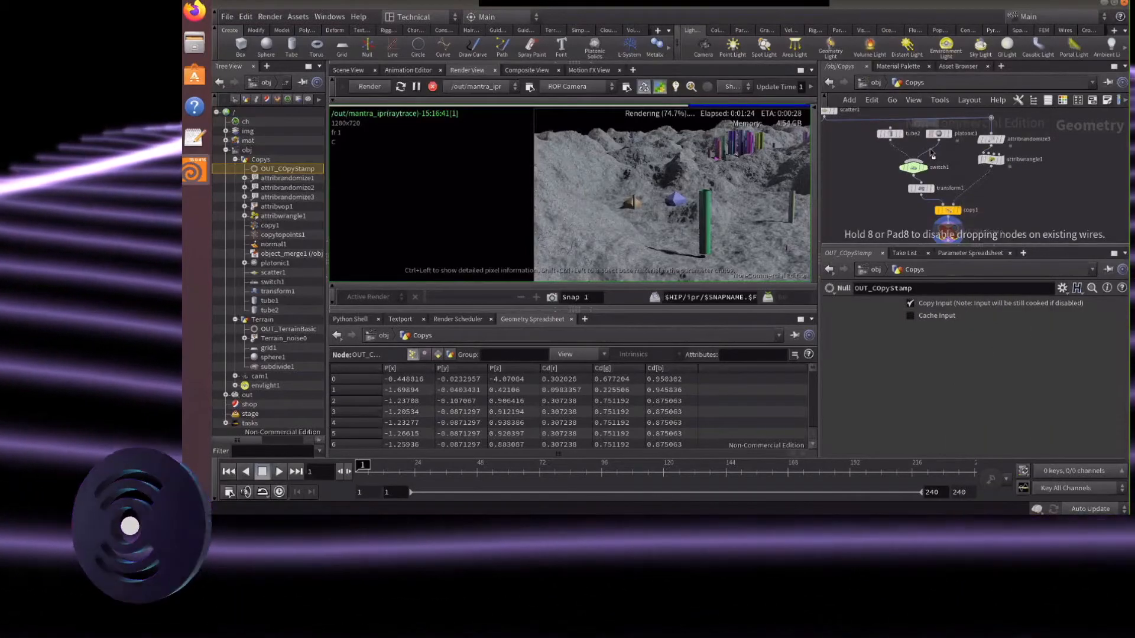
pyautogui.click(932, 155)
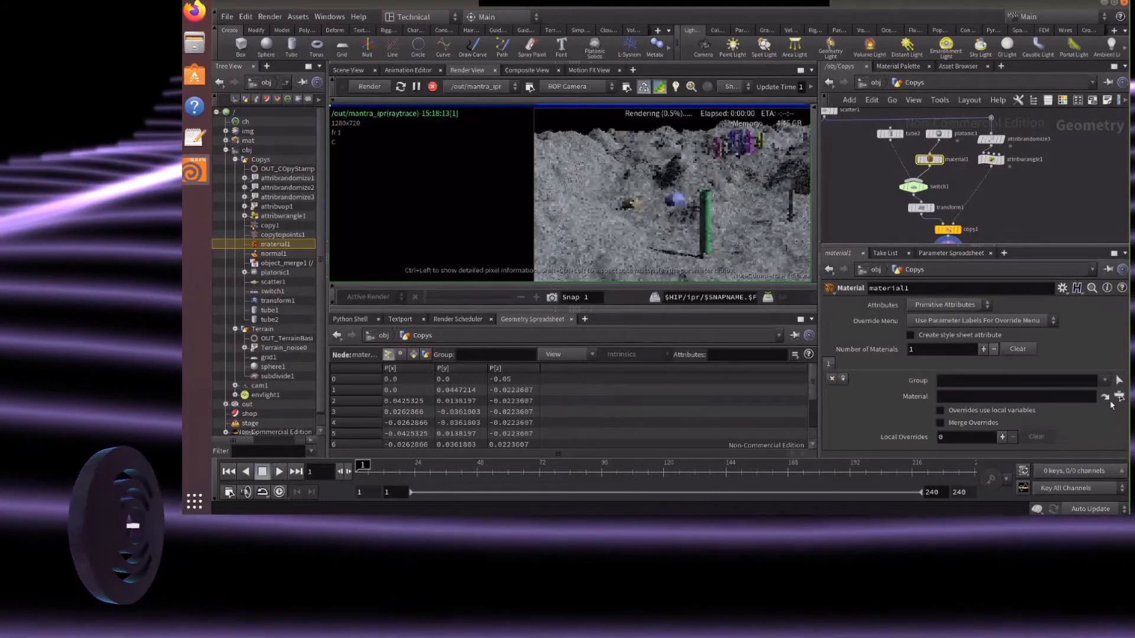
pyautogui.click(1119, 397)
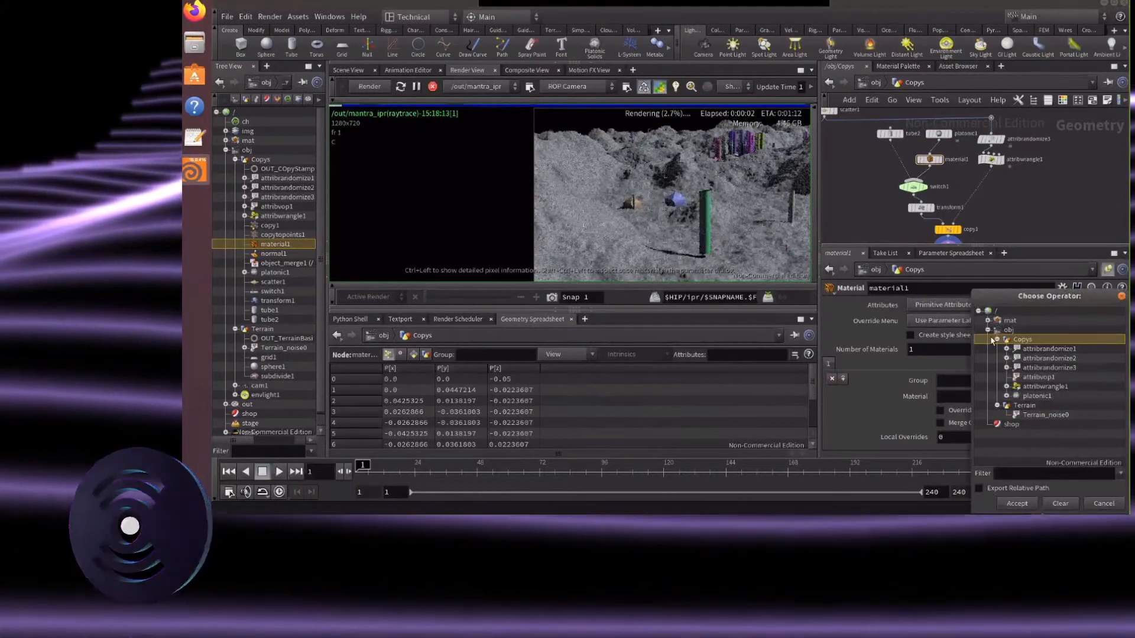
pyautogui.doubleClick(1077, 329)
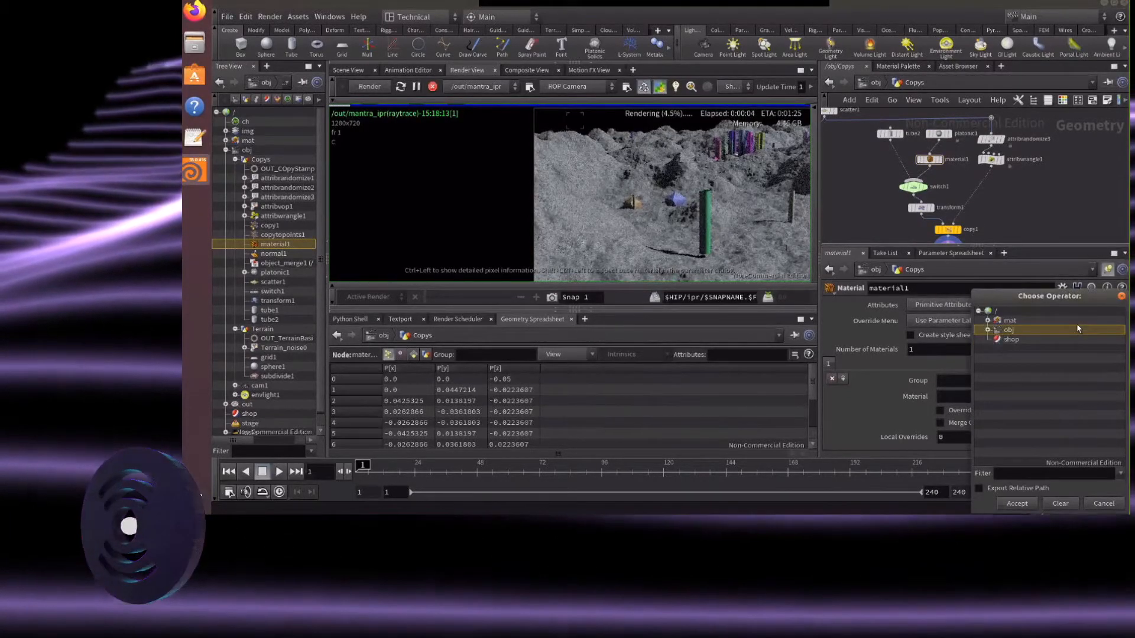
pyautogui.press('Escape')
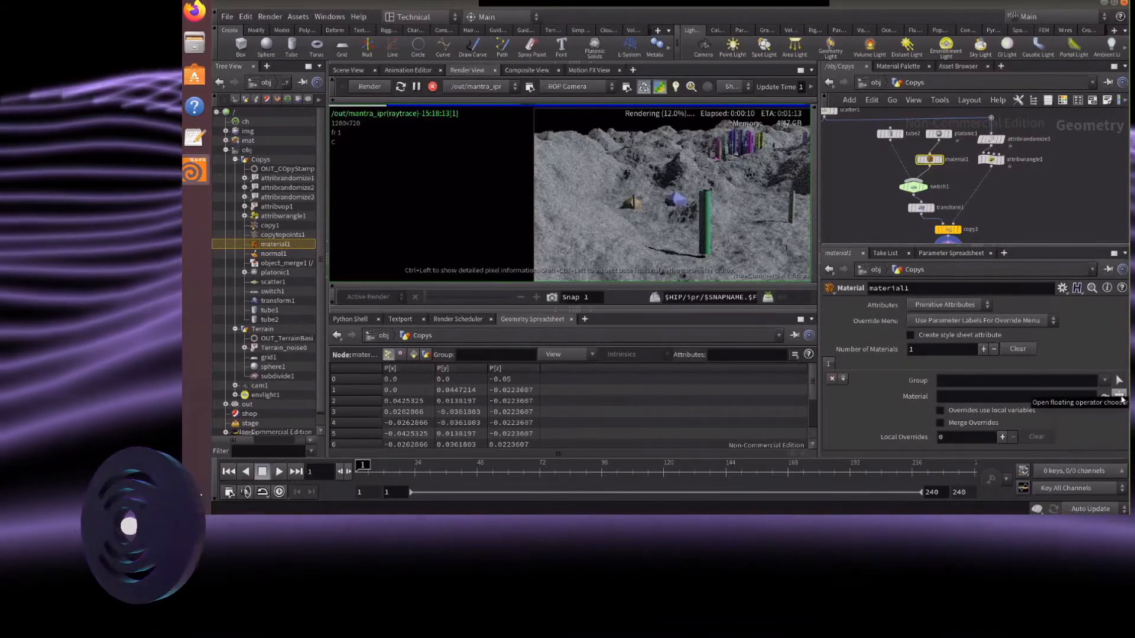
# Assign /mat/coatedmetalpaint to the new Material node and inspect the platonic solids in the render
pyautogui.click(1119, 396)
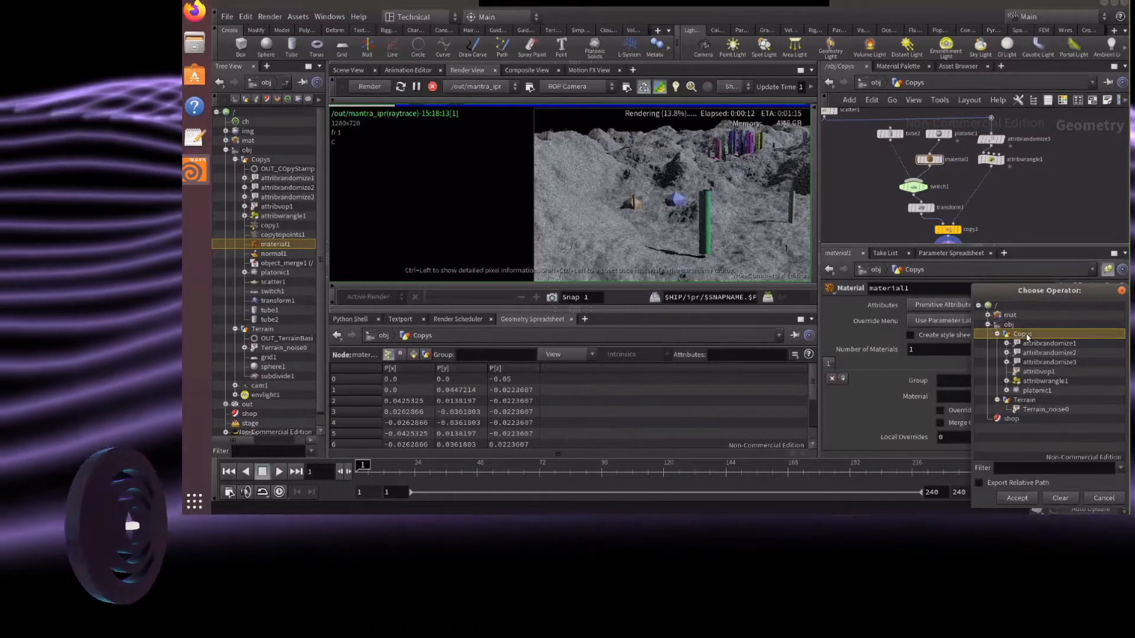
pyautogui.click(987, 315)
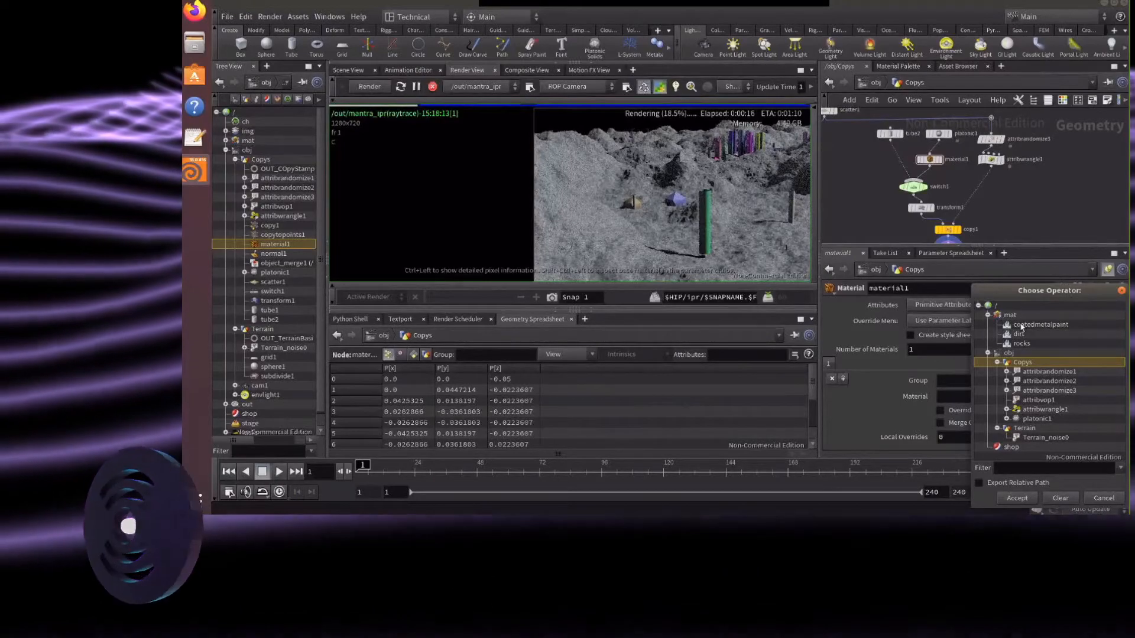
pyautogui.click(1021, 325)
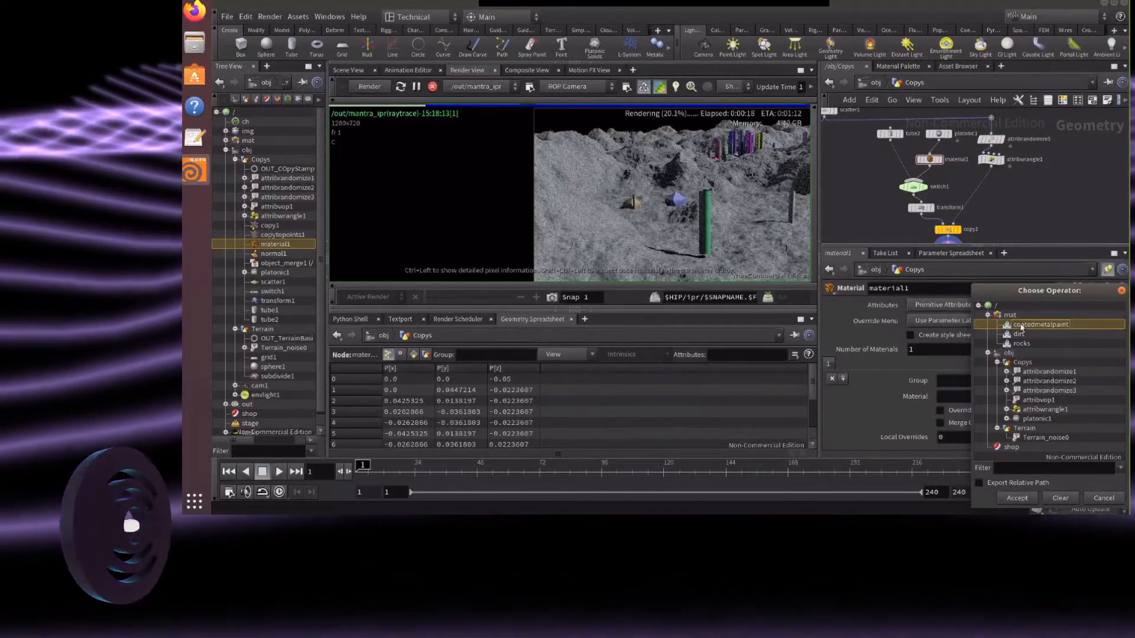
pyautogui.doubleClick(1021, 326)
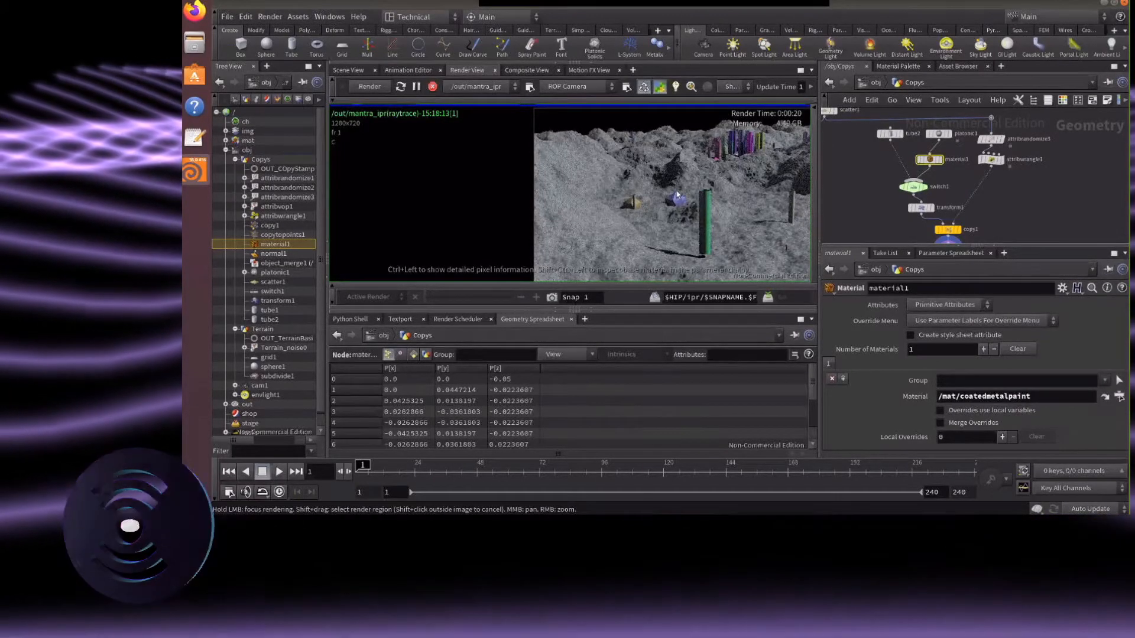
pyautogui.scroll(-1, 524, 181)
pyautogui.scroll(3, 634, 200)
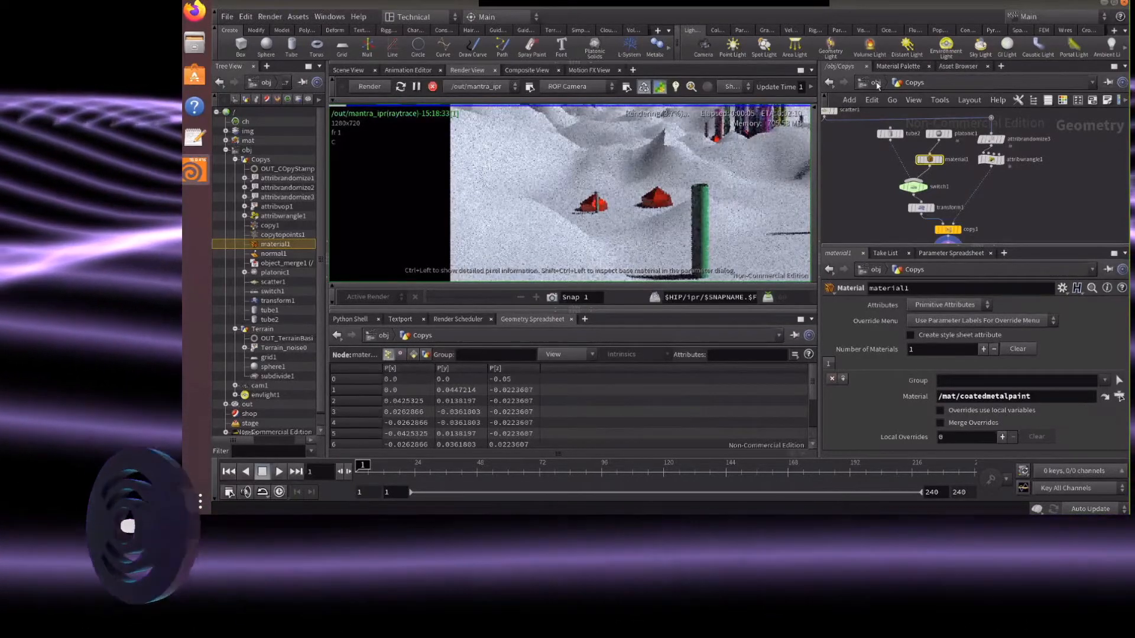
# Return to object level, look inside the Terrain object's network, and check the material assigned to Terrain
pyautogui.click(876, 84)
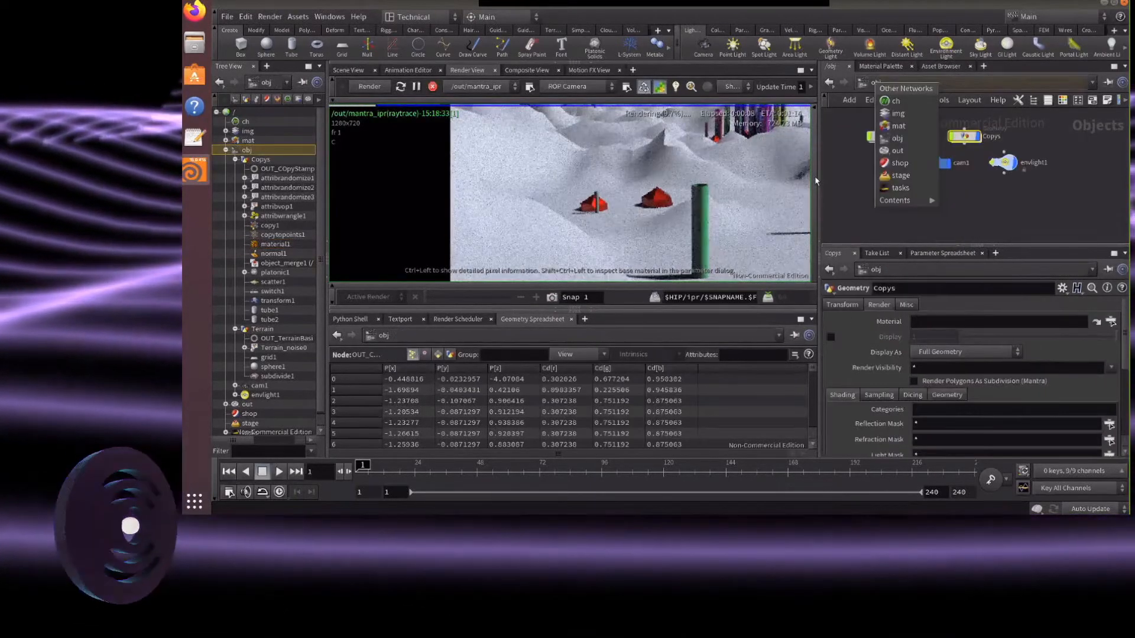
pyautogui.click(815, 181)
pyautogui.doubleClick(883, 136)
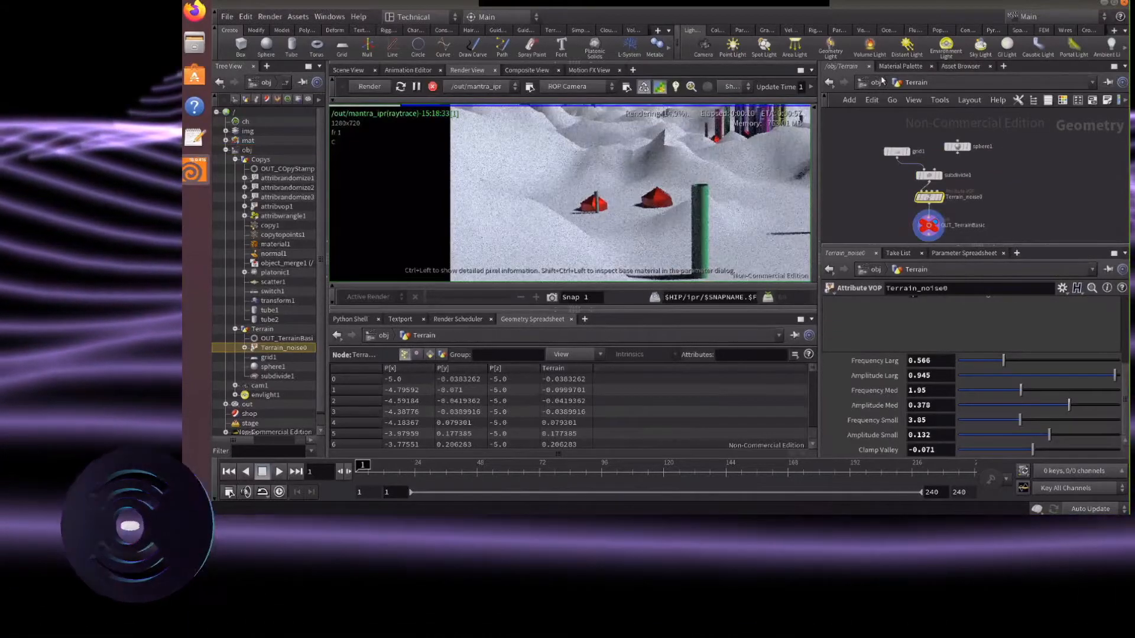
pyautogui.click(875, 82)
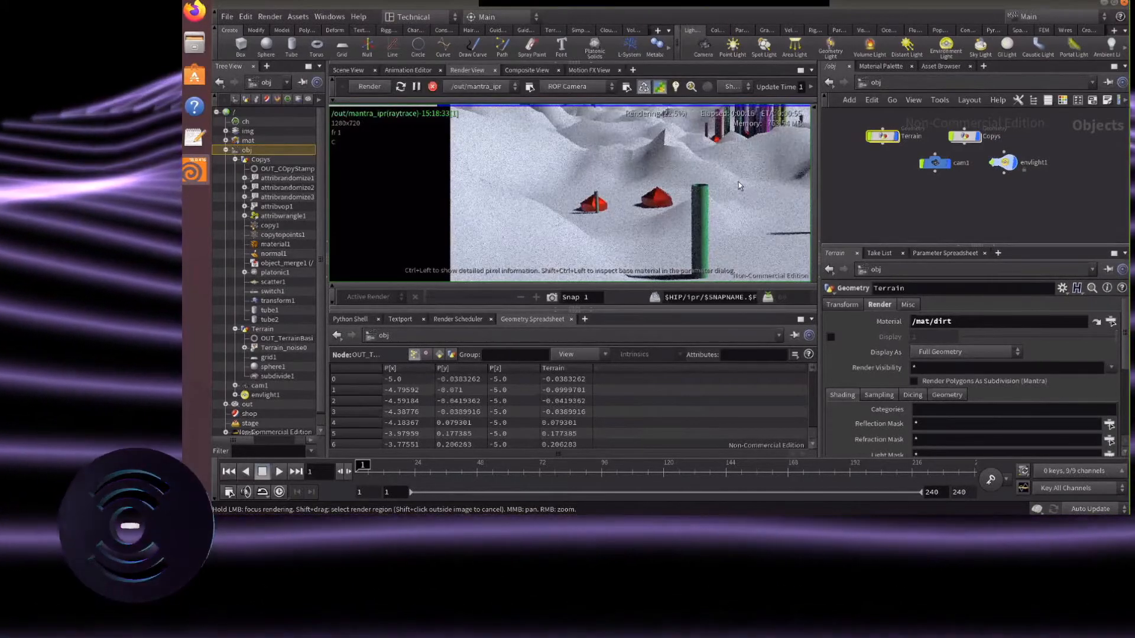
# Inside the Terrain object's network, add a Material node and wire it in after OUT_TerrainBasic
pyautogui.moveTo(882, 140)
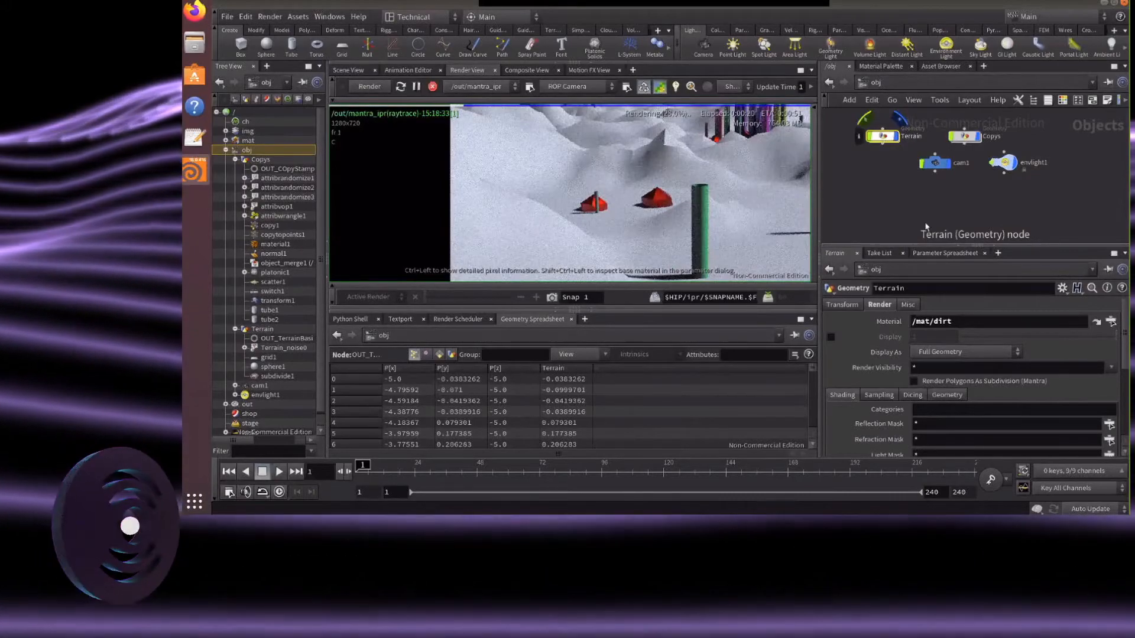
pyautogui.press('Return')
pyautogui.moveTo(920, 231)
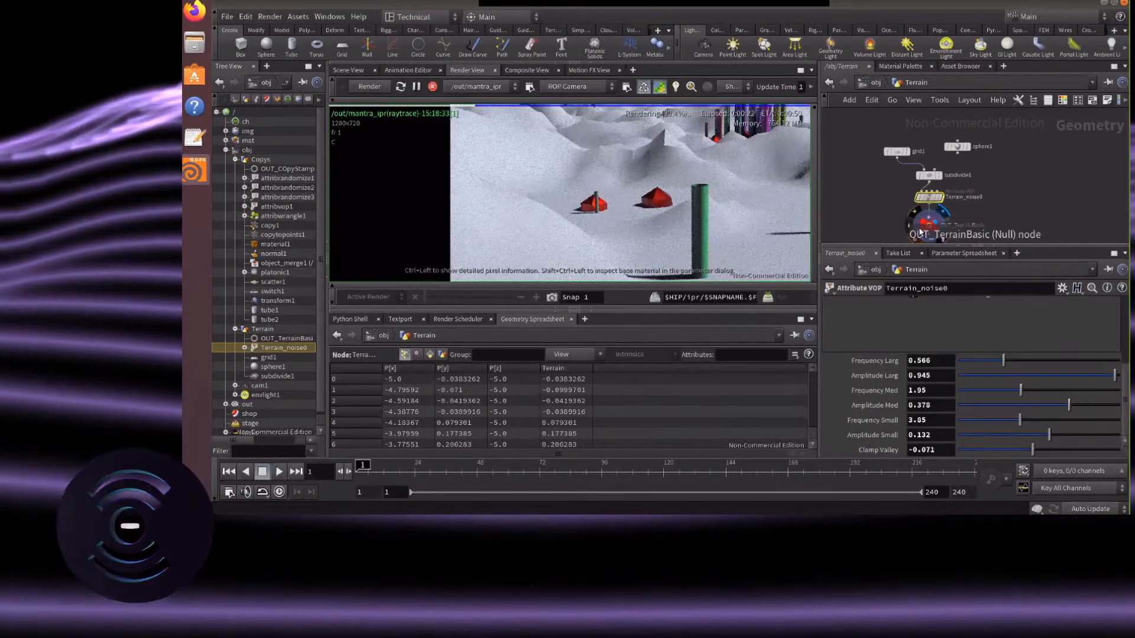
pyautogui.press('Tab')
pyautogui.write('mate')
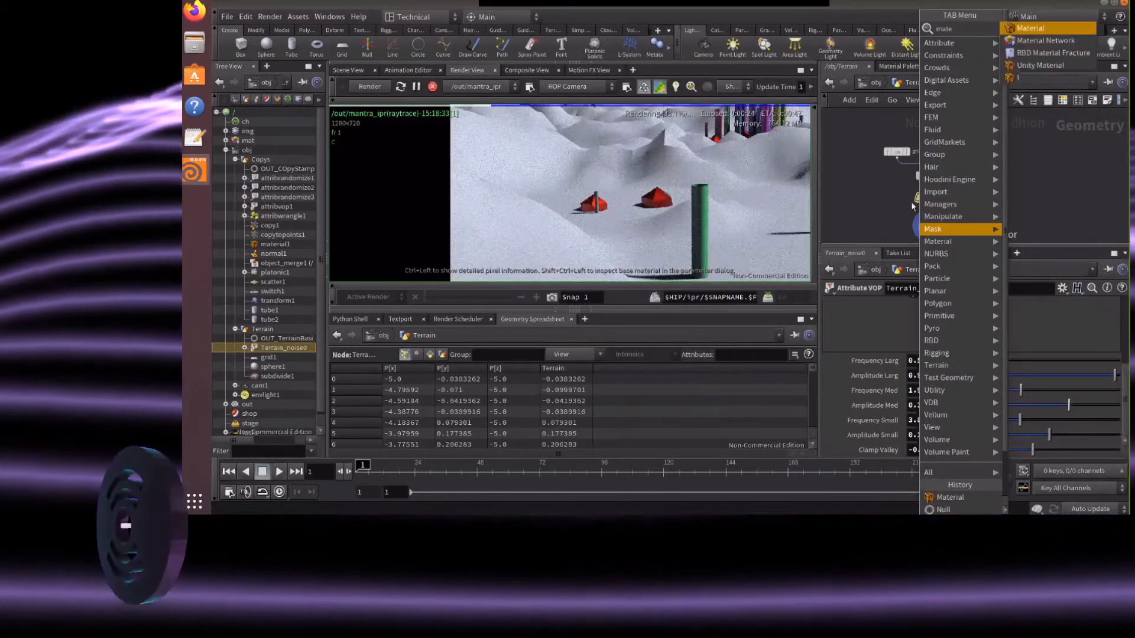
pyautogui.press('Return')
pyautogui.scroll(-3, 918, 203)
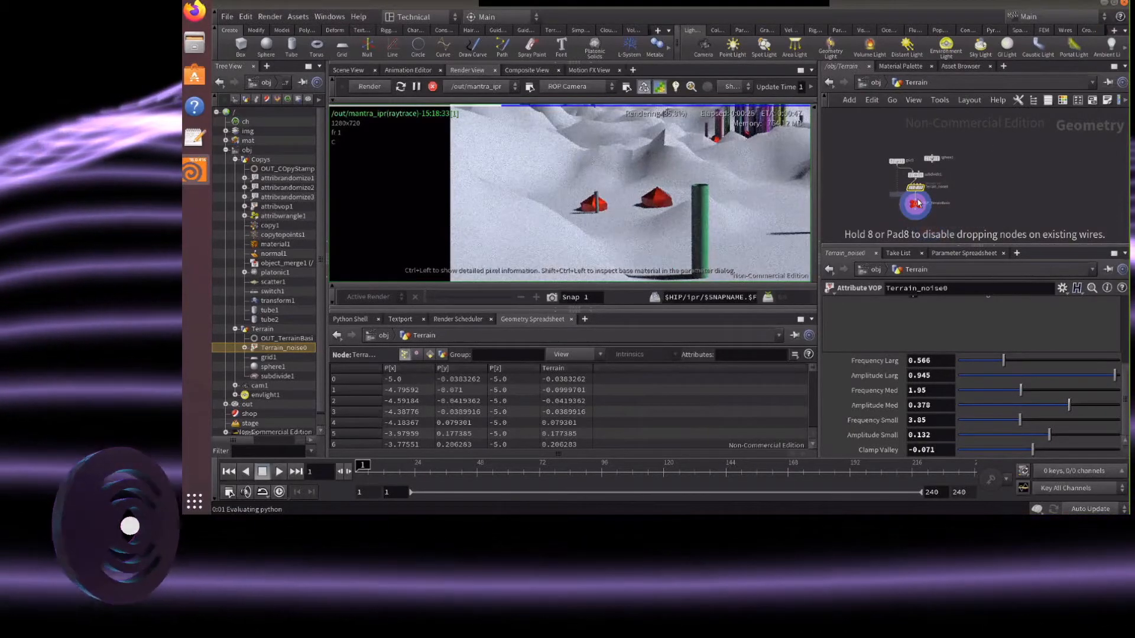
pyautogui.scroll(3, 913, 197)
pyautogui.click(913, 197)
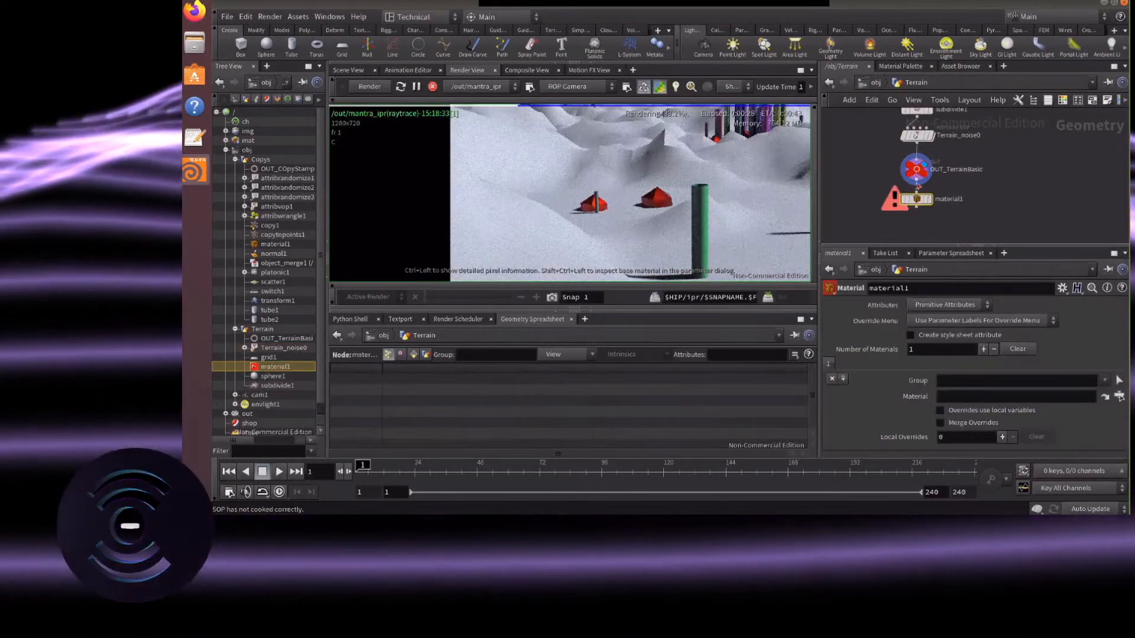
pyautogui.moveTo(918, 185); pyautogui.dragTo(921, 198)
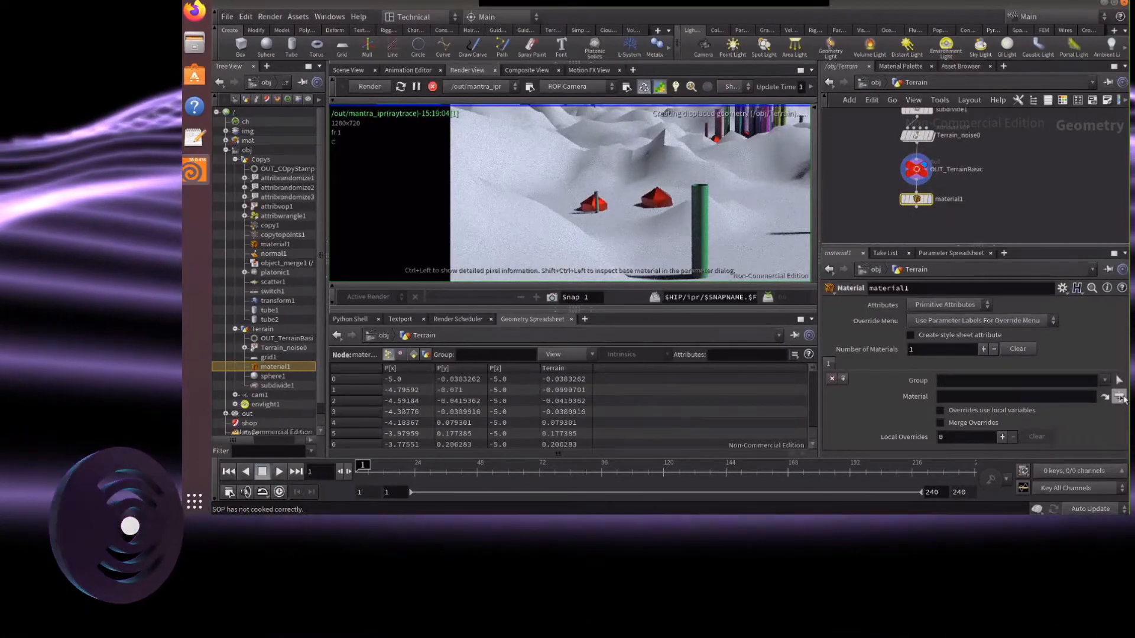
# Assign /mat/dirt to the Terrain's new Material node and return to object level to inspect the render
pyautogui.click(1119, 396)
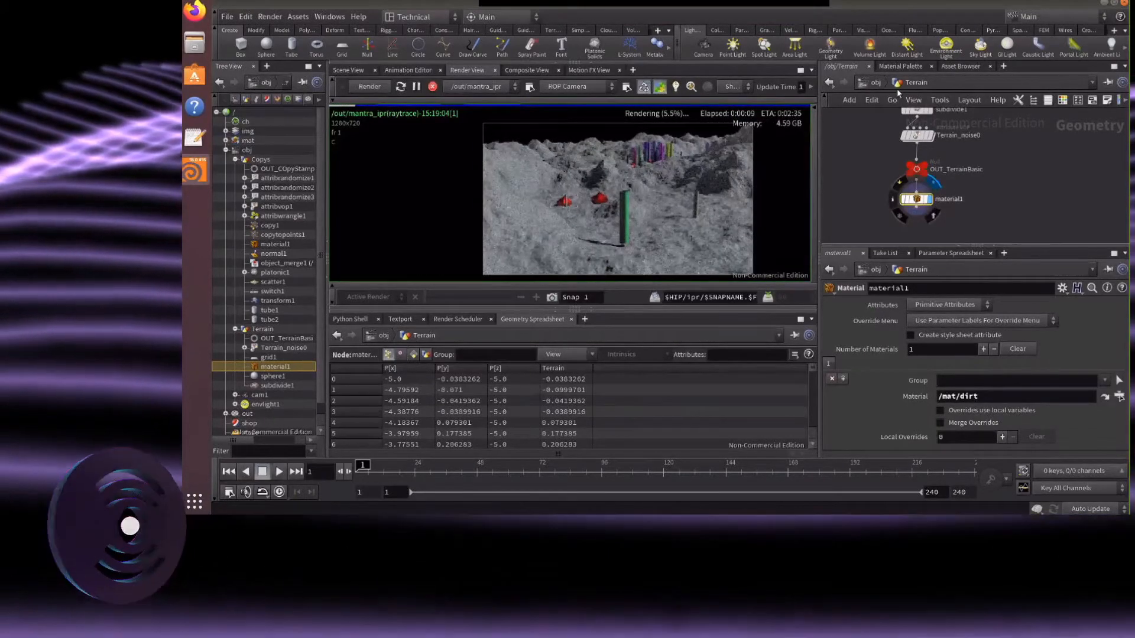
pyautogui.press('u')
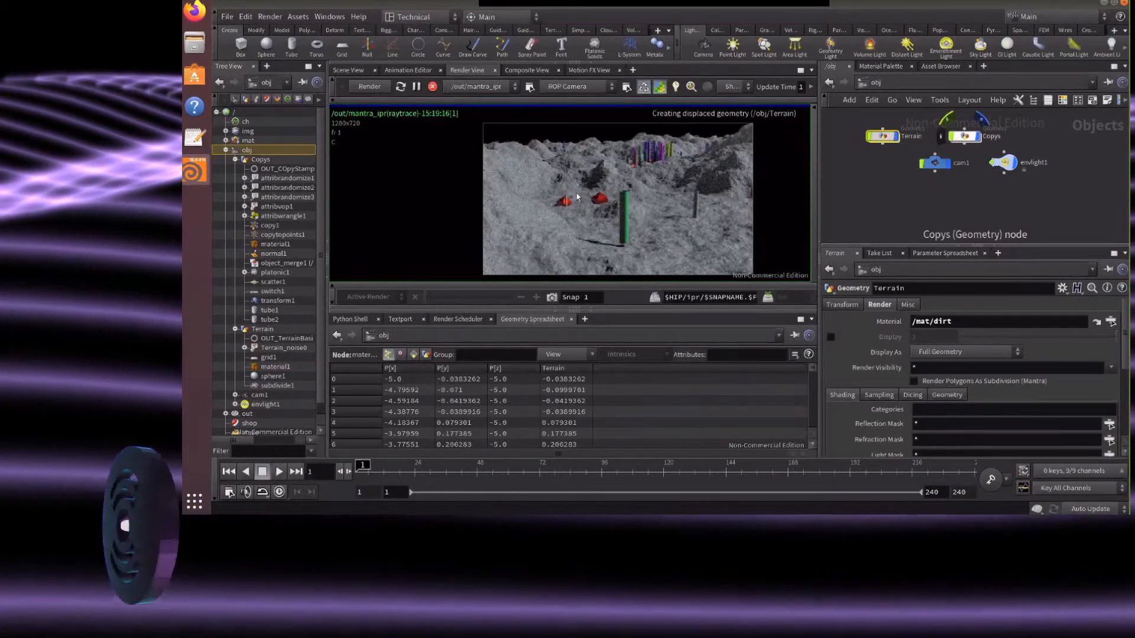
pyautogui.scroll(4, 792, 118)
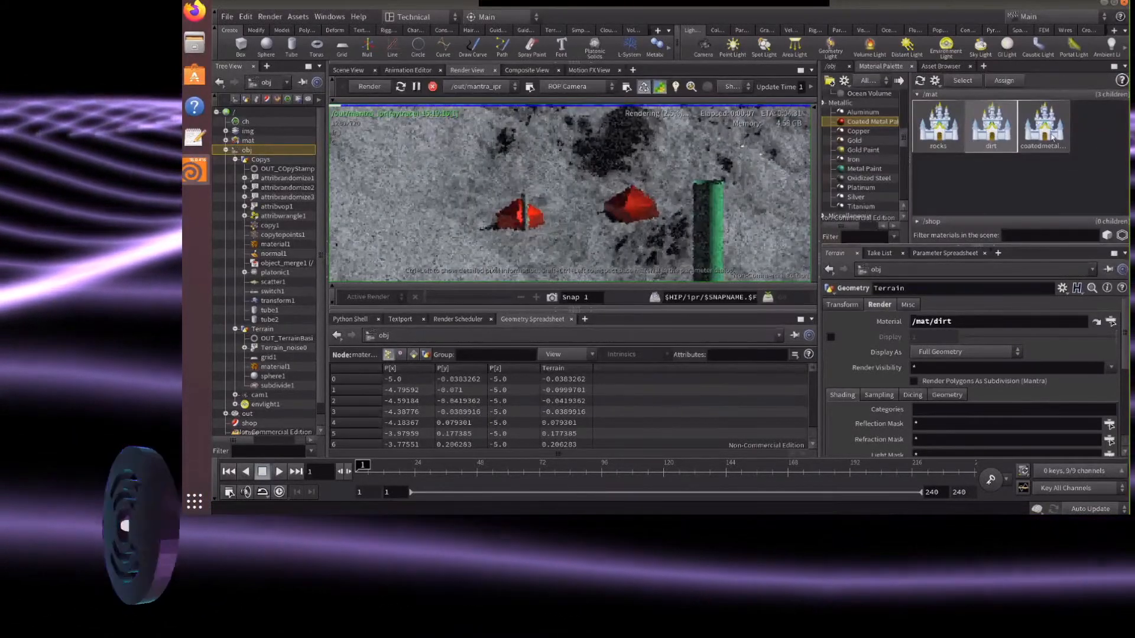
# Change the coatedmetalpaint material's base color to white
pyautogui.click(1044, 128)
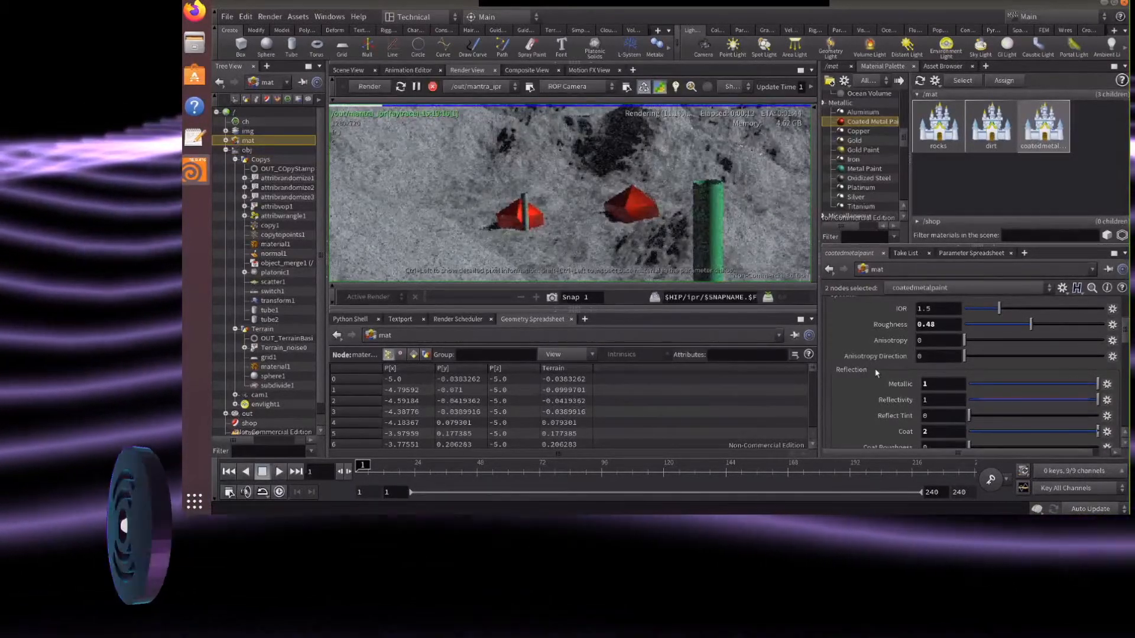
pyautogui.scroll(3, 925, 337)
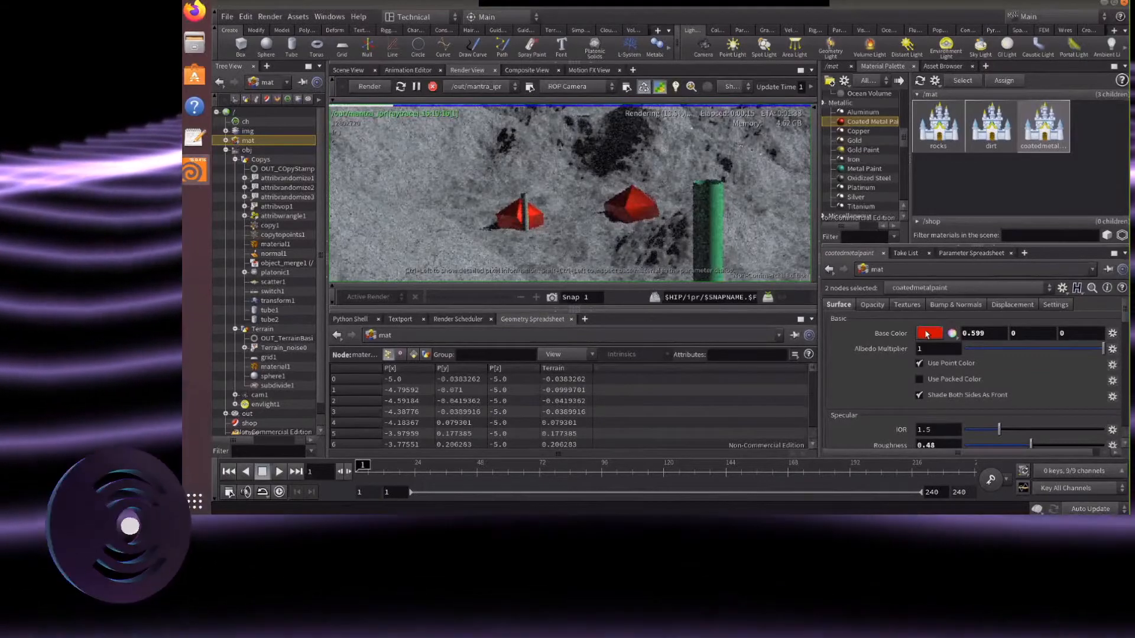
pyautogui.click(926, 334)
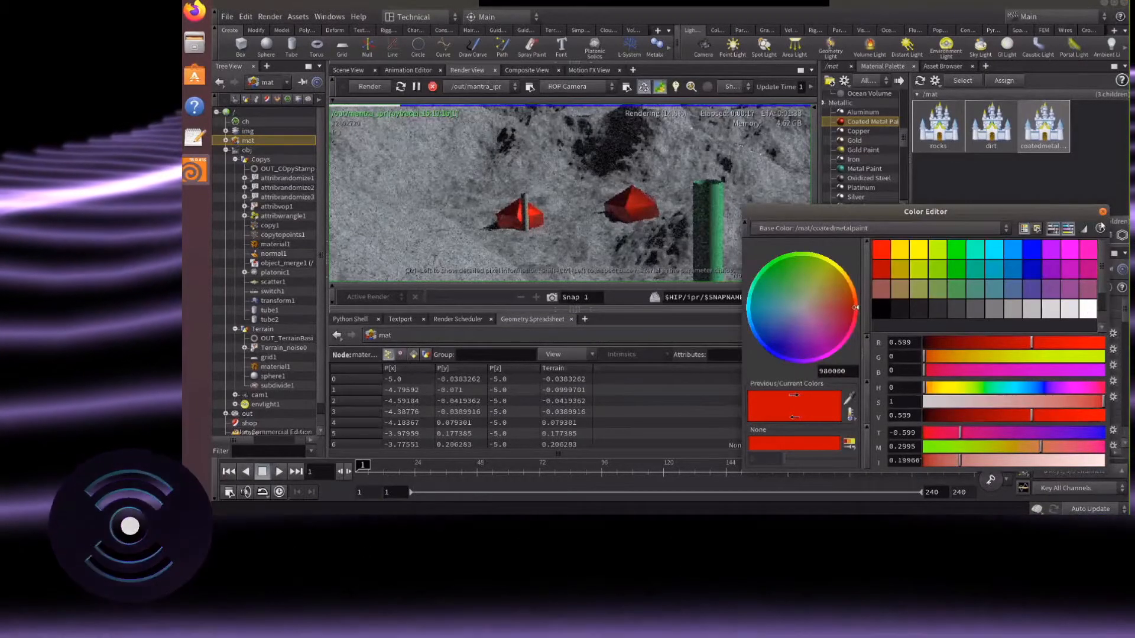
pyautogui.click(1087, 308)
pyautogui.click(1102, 212)
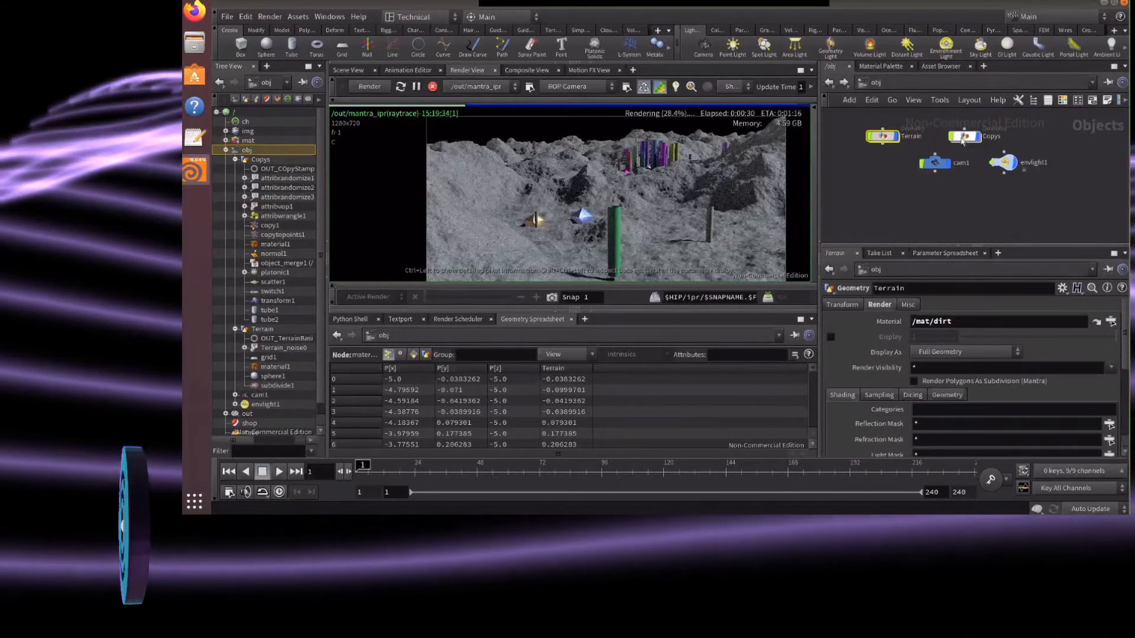
# Inside the Copys object, insert a second Material node between tube2 and switch1 and assign it /mat/rocks
pyautogui.doubleClick(962, 140)
pyautogui.moveTo(930, 159)
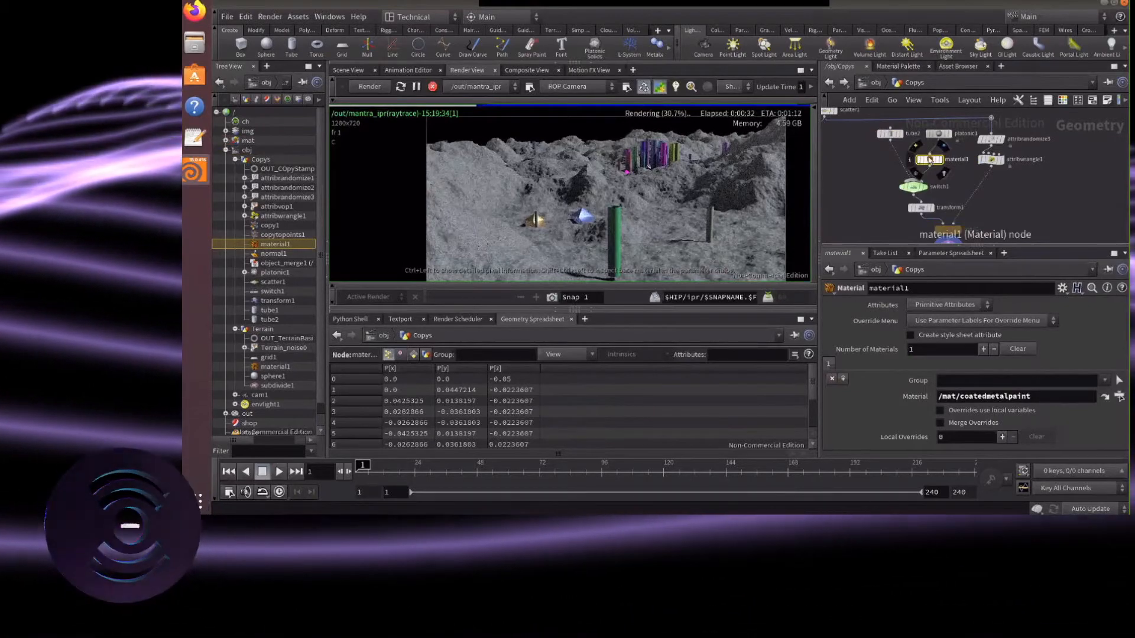
pyautogui.press('Tab')
pyautogui.write('mate')
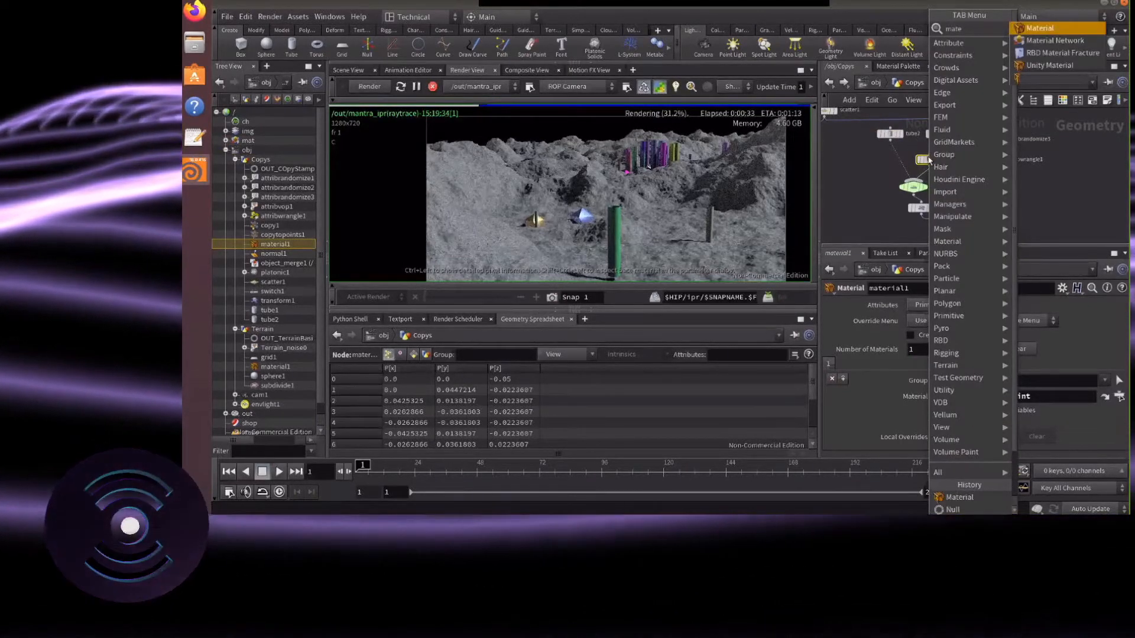
pyautogui.press('Return')
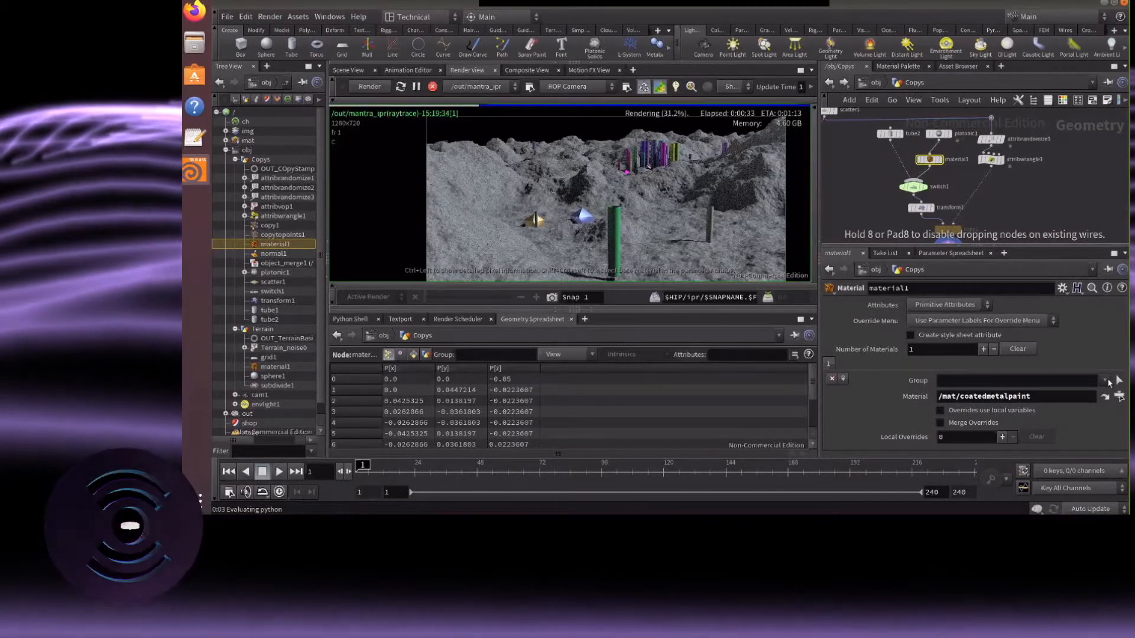
pyautogui.click(1119, 396)
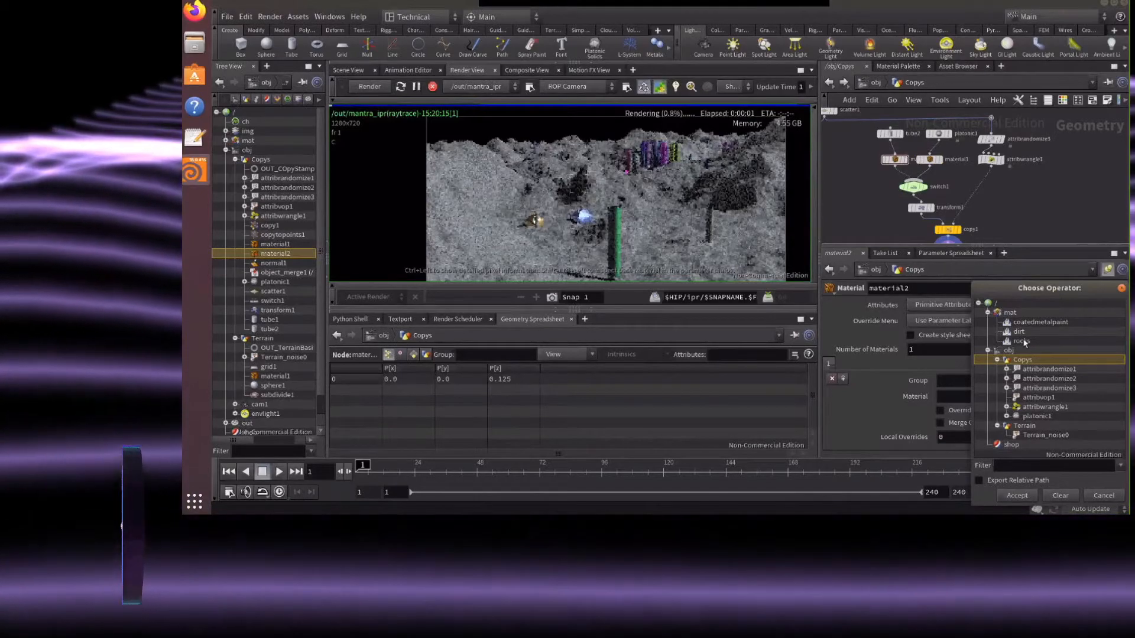
pyautogui.doubleClick(1020, 341)
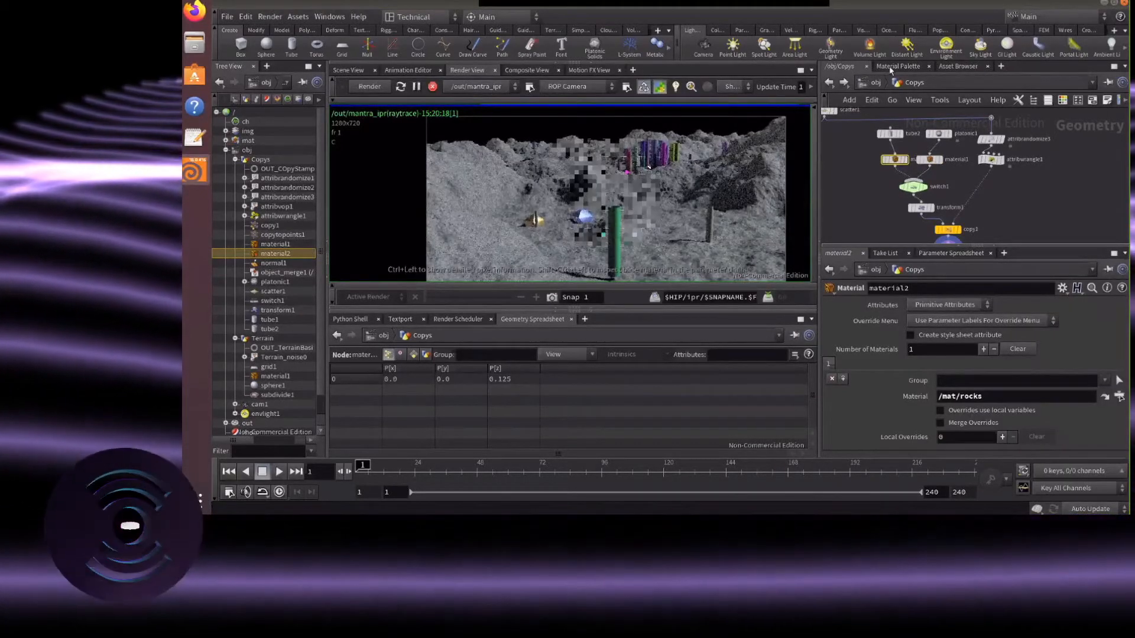
# In the rocks material's texture displacement settings, set the effect scale to 0.03 and the filter width to 0.716
pyautogui.click(890, 69)
pyautogui.click(944, 132)
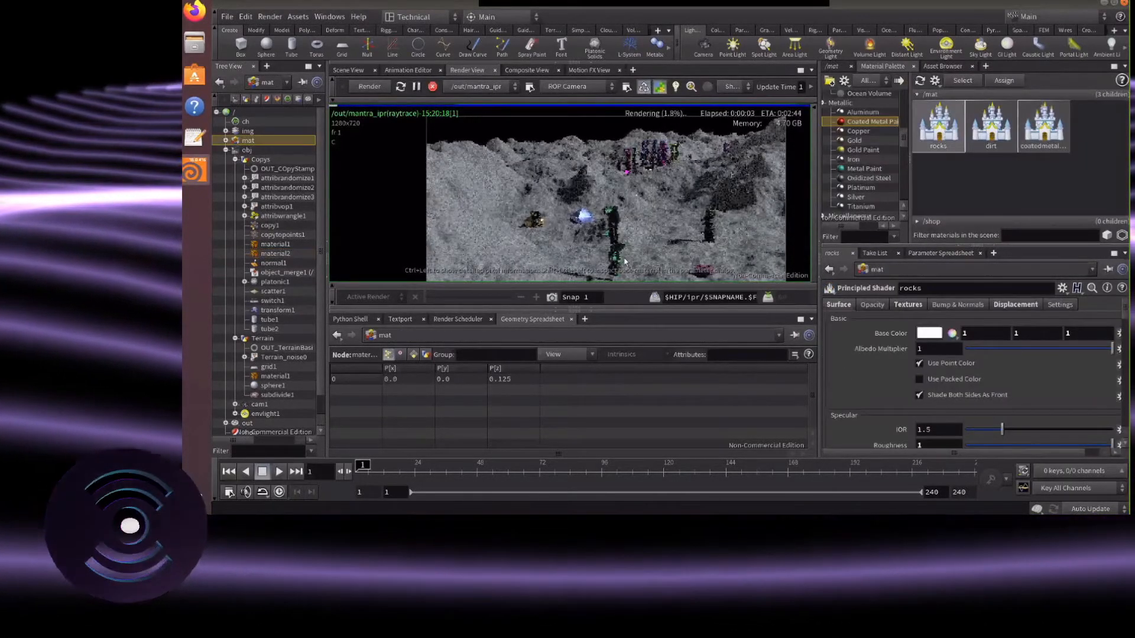
pyautogui.scroll(3, 591, 230)
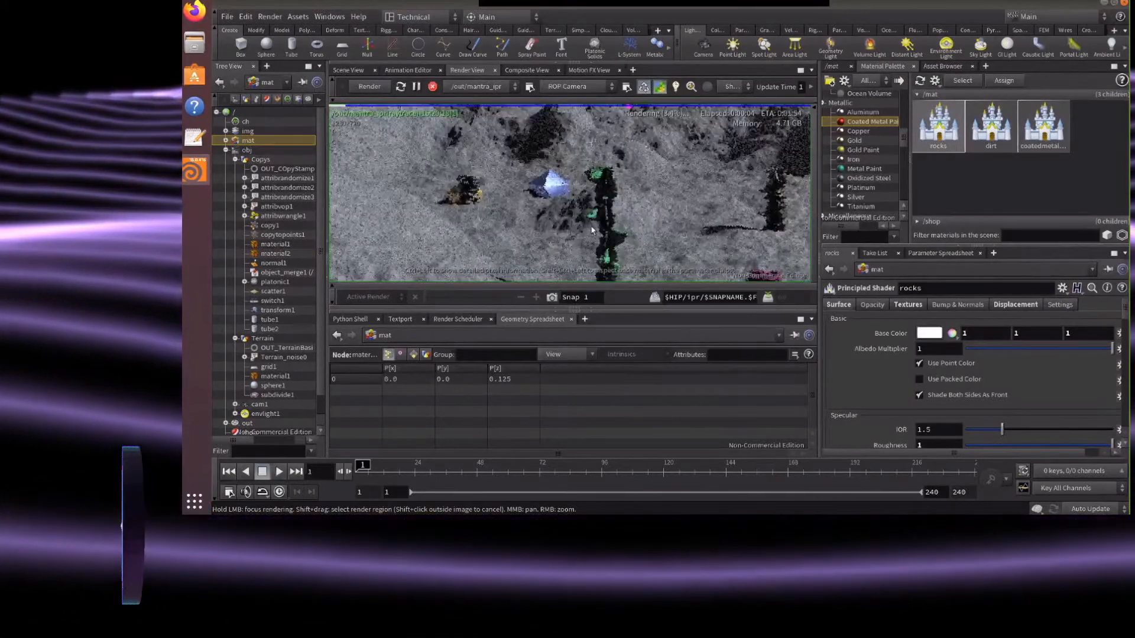
pyautogui.scroll(-1, 591, 230)
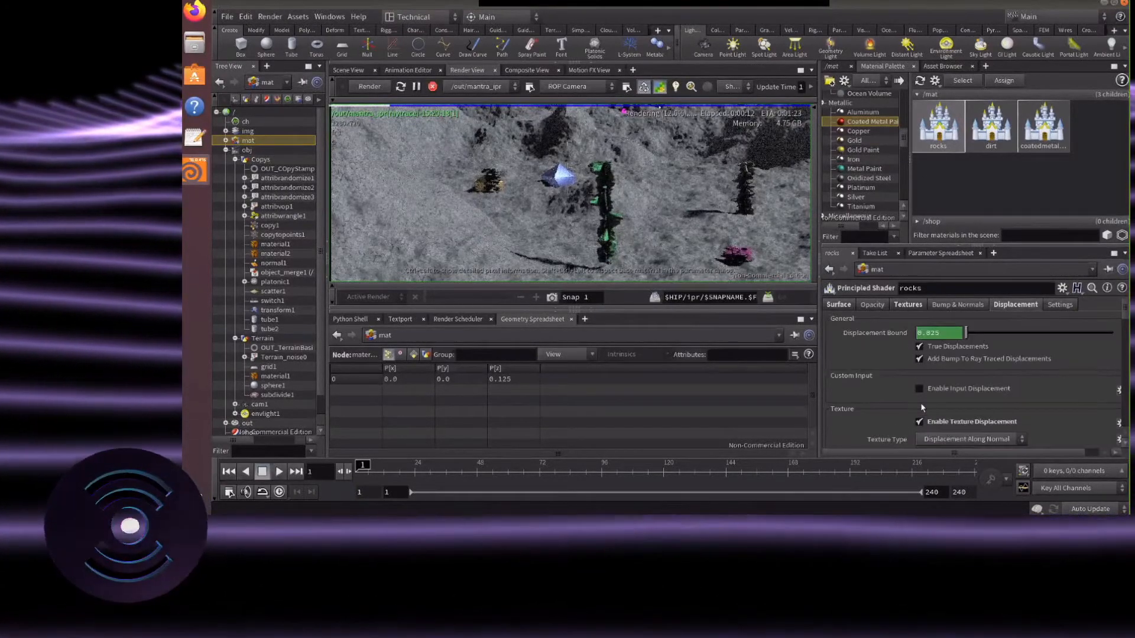
pyautogui.scroll(-4, 920, 402)
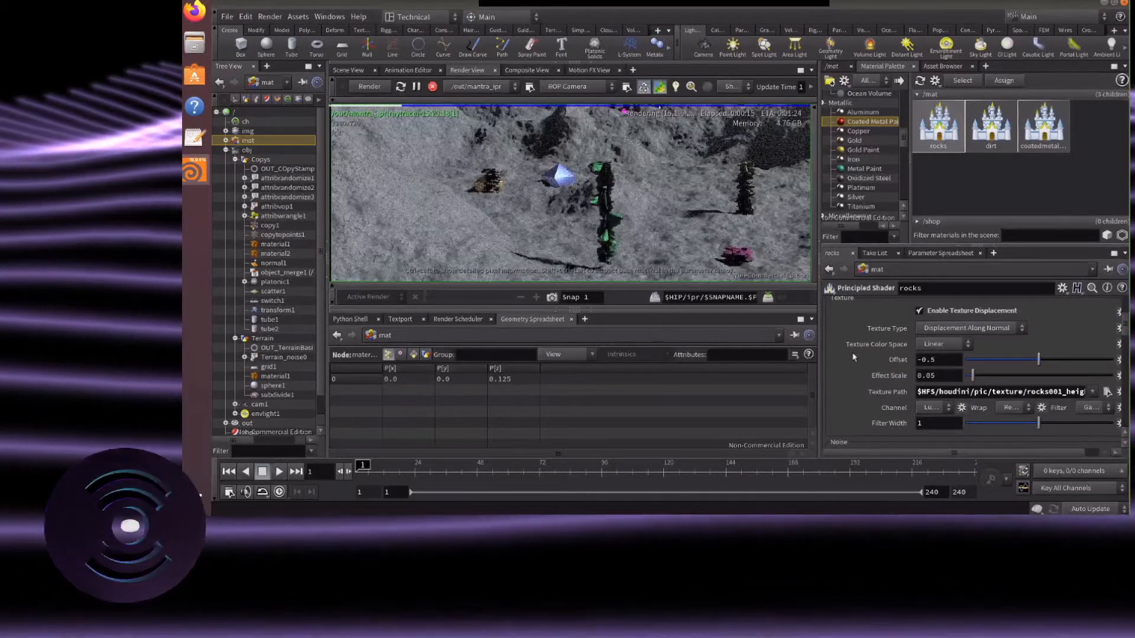
pyautogui.scroll(4, 852, 356)
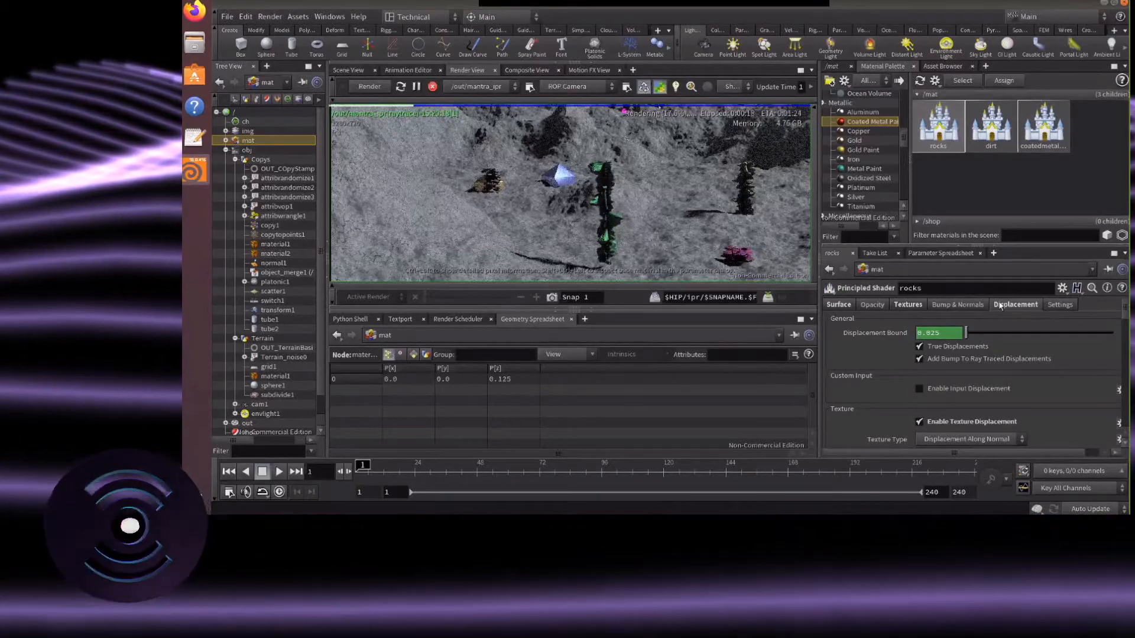
pyautogui.scroll(-2, 892, 398)
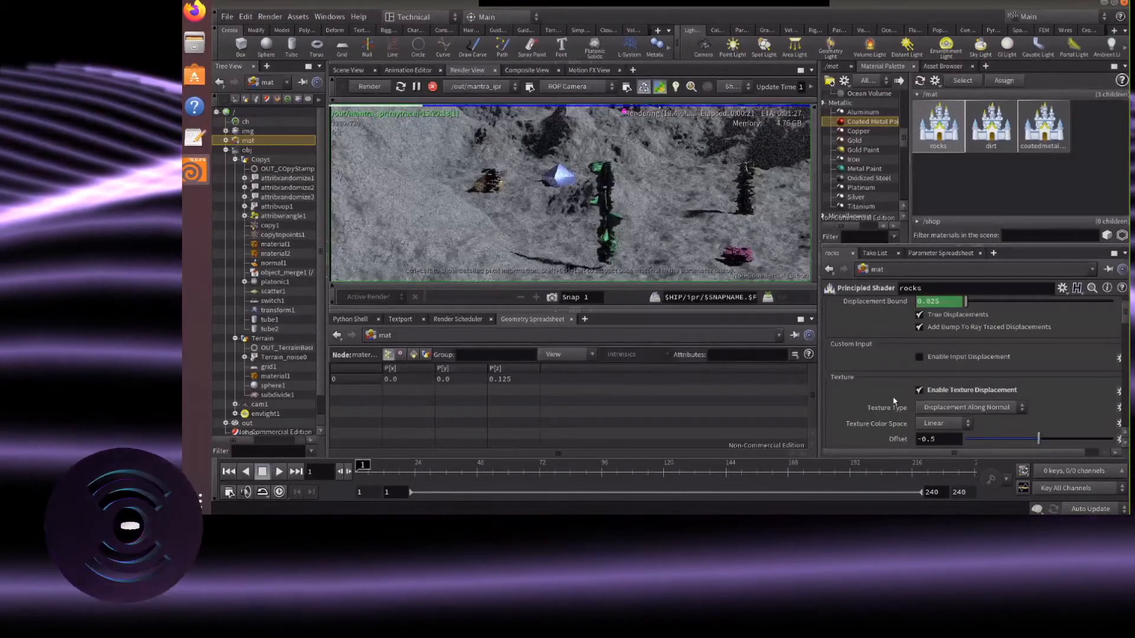
pyautogui.scroll(-5, 894, 400)
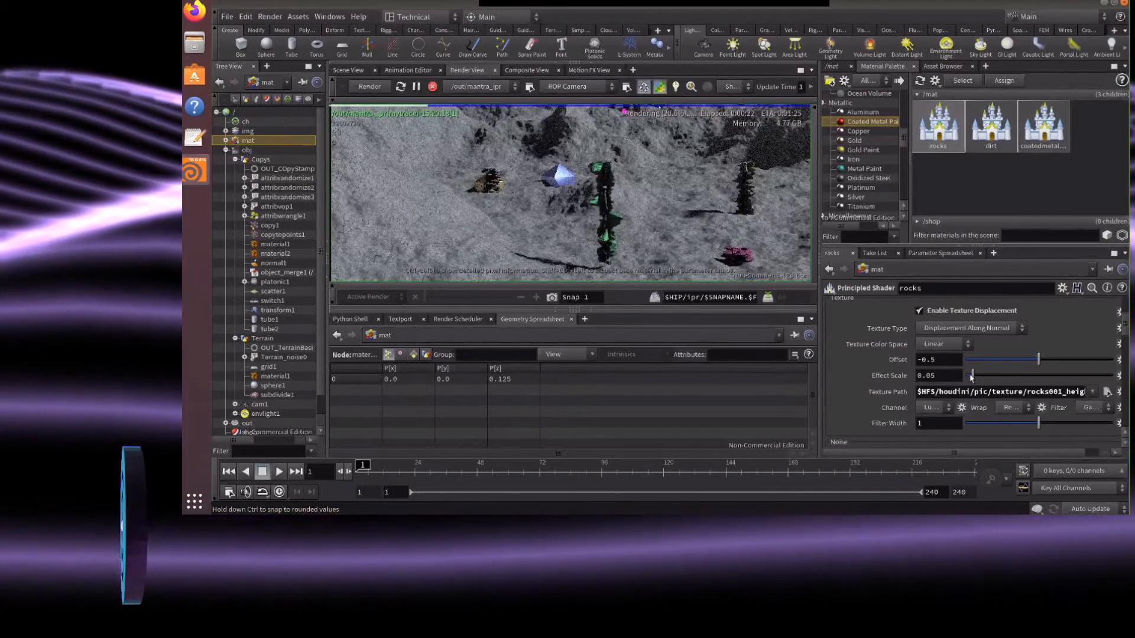
pyautogui.moveTo(971, 378); pyautogui.dragTo(970, 377)
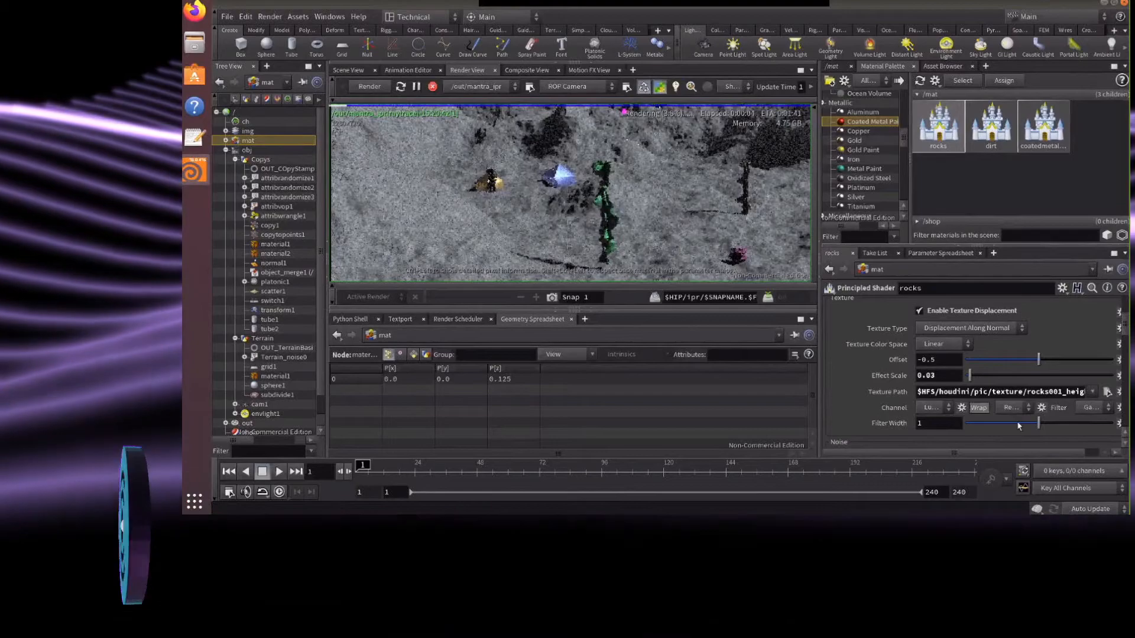
pyautogui.moveTo(1017, 424); pyautogui.dragTo(1025, 423)
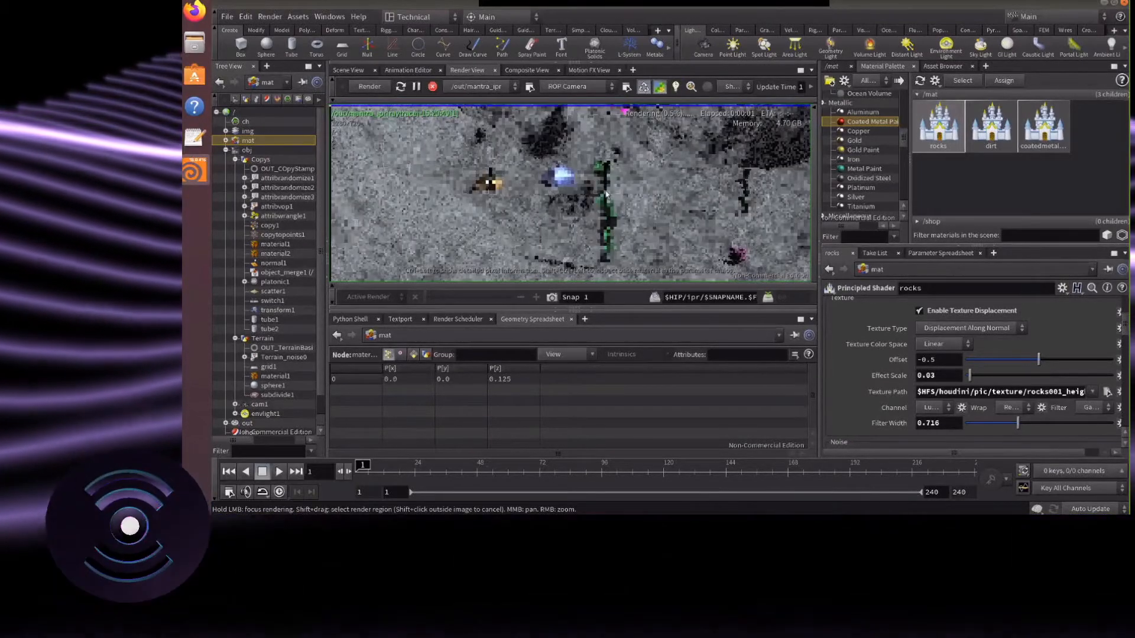
# Set the rocks displacement effect scale to 0.054 and inspect the displaced tubes in the render
pyautogui.scroll(3, 606, 192)
pyautogui.scroll(-2, 626, 164)
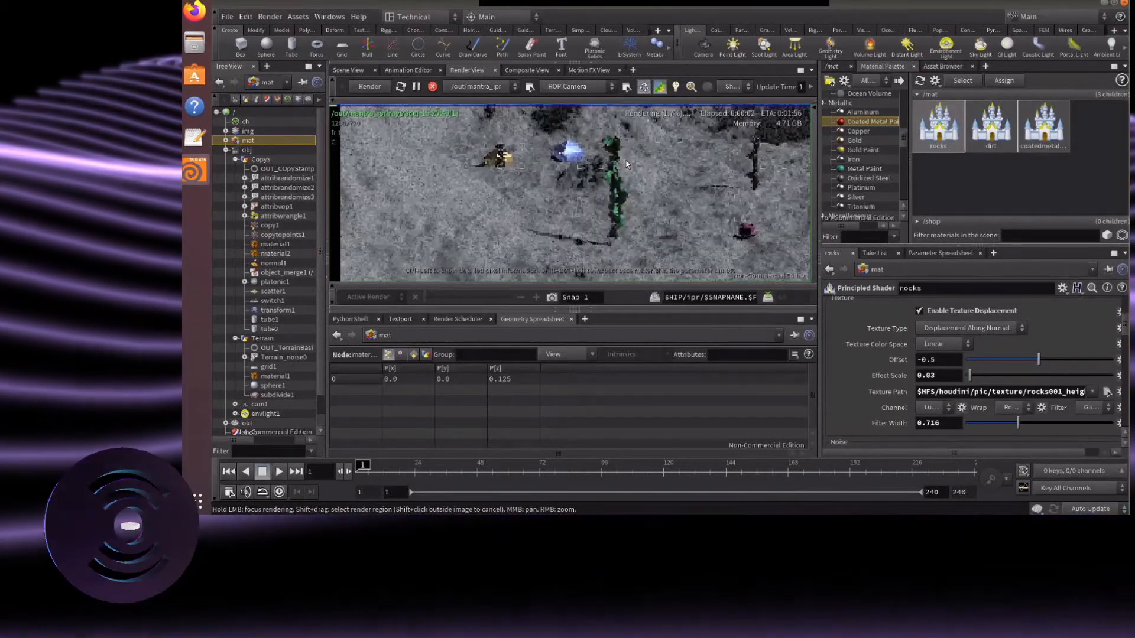
pyautogui.scroll(-1, 626, 163)
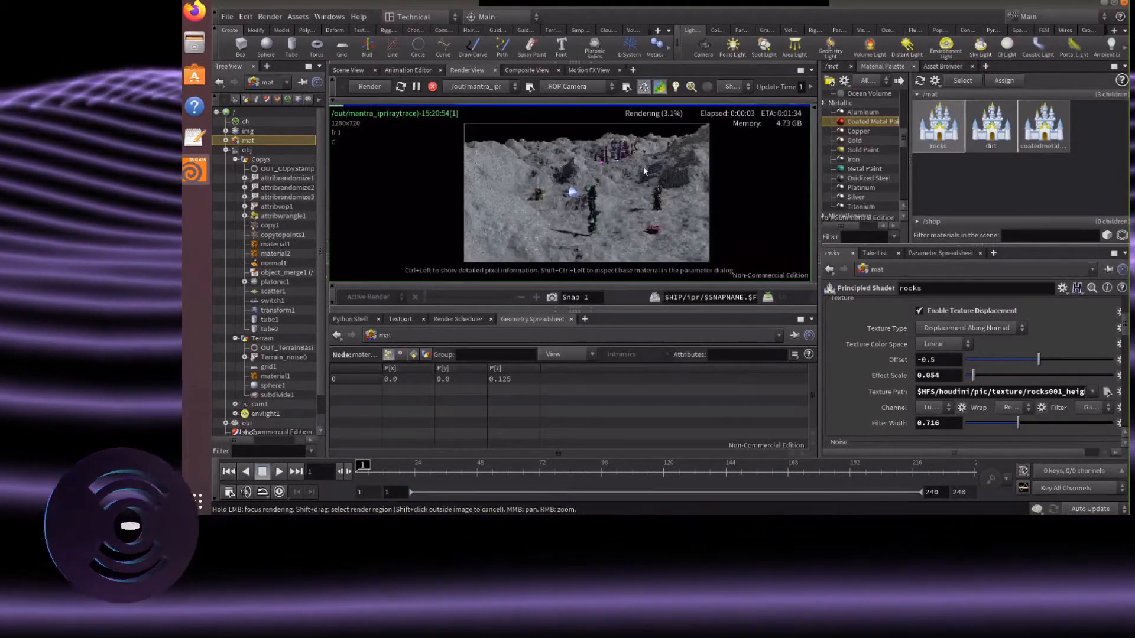
pyautogui.scroll(1, 644, 171)
pyautogui.scroll(1, 645, 174)
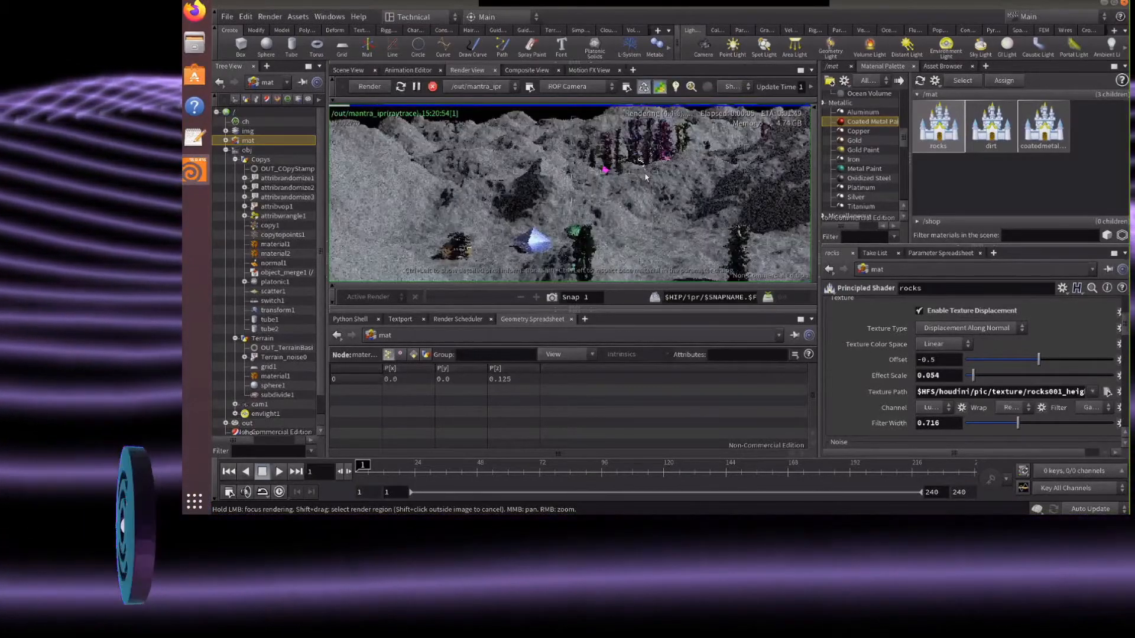
pyautogui.scroll(-2, 646, 176)
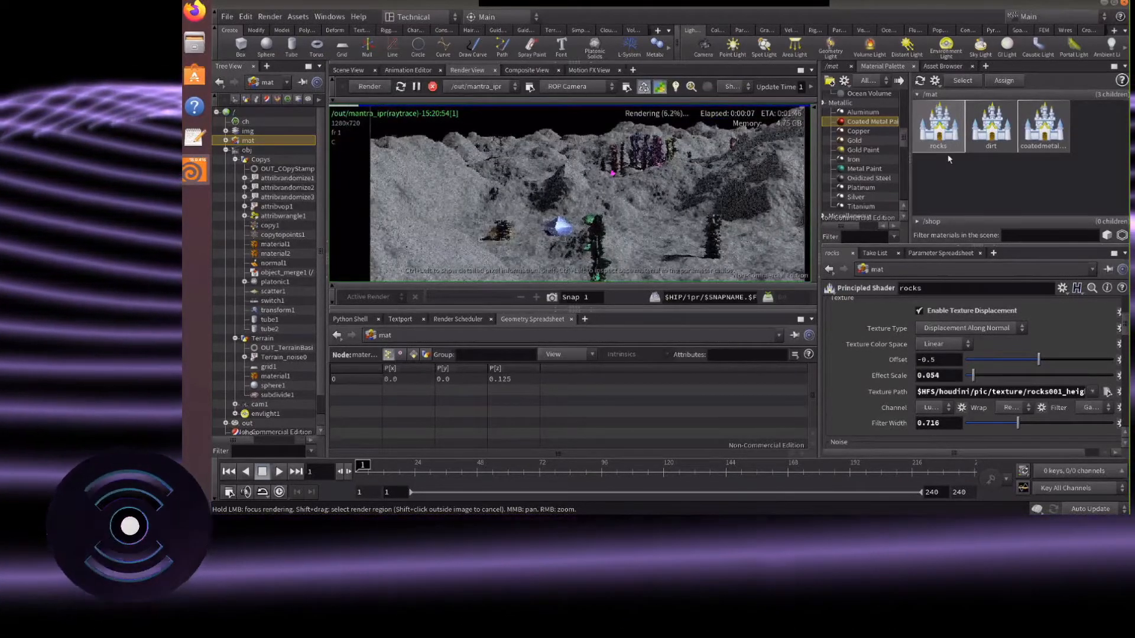
# Add a Bind node beside the dirt shader in the /mat network
pyautogui.click(990, 138)
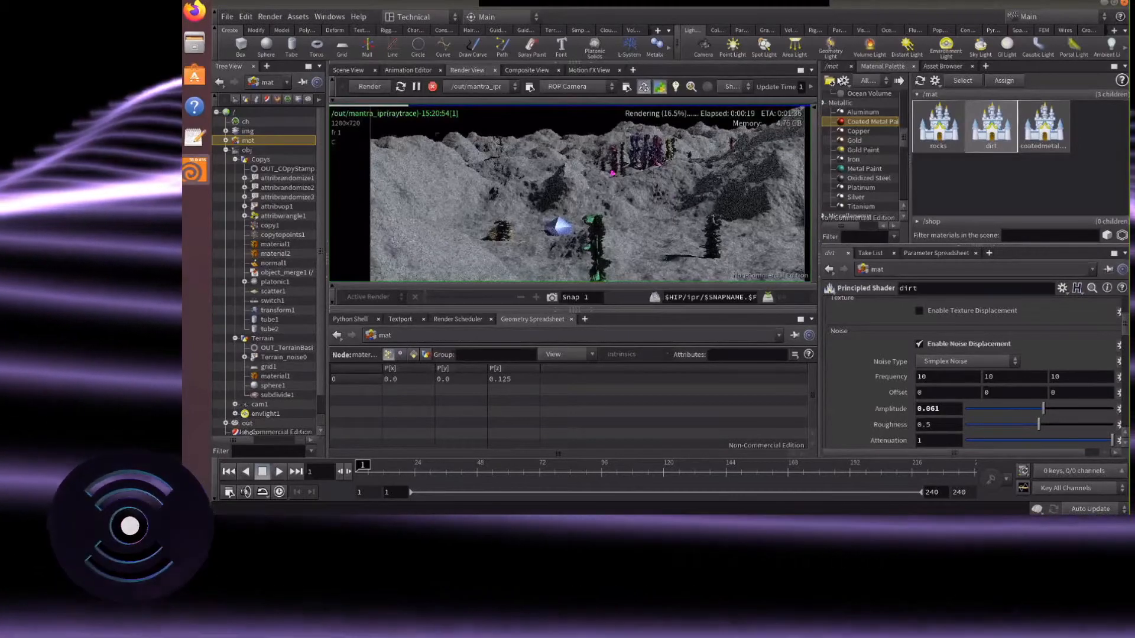
pyautogui.hotkey('ctrl', 'pageup')
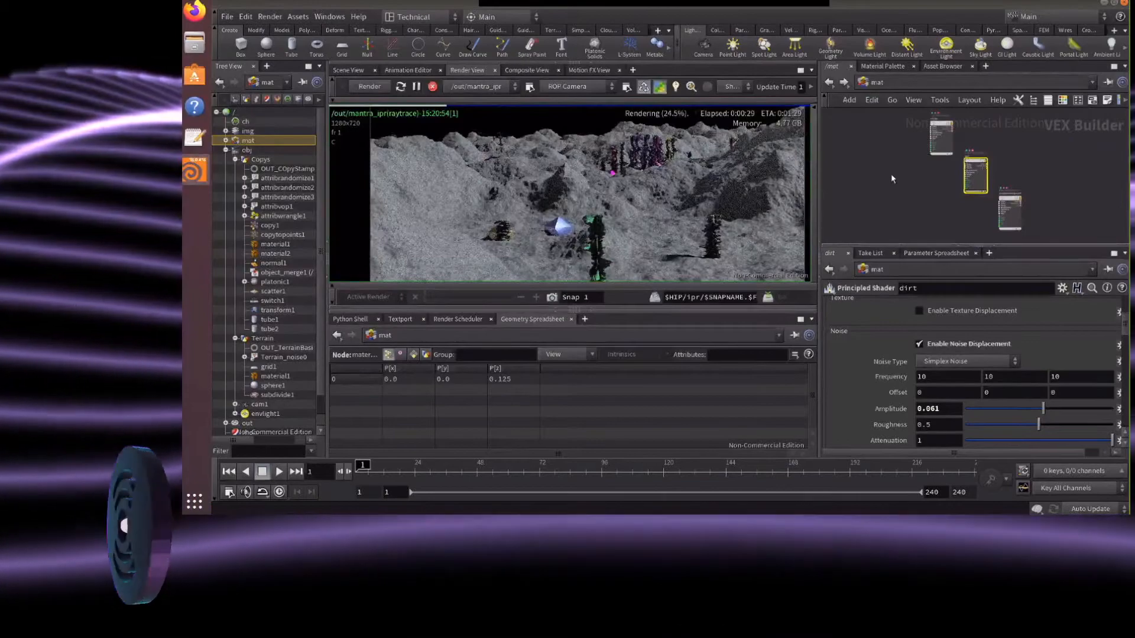
pyautogui.scroll(3, 892, 178)
pyautogui.scroll(2, 922, 180)
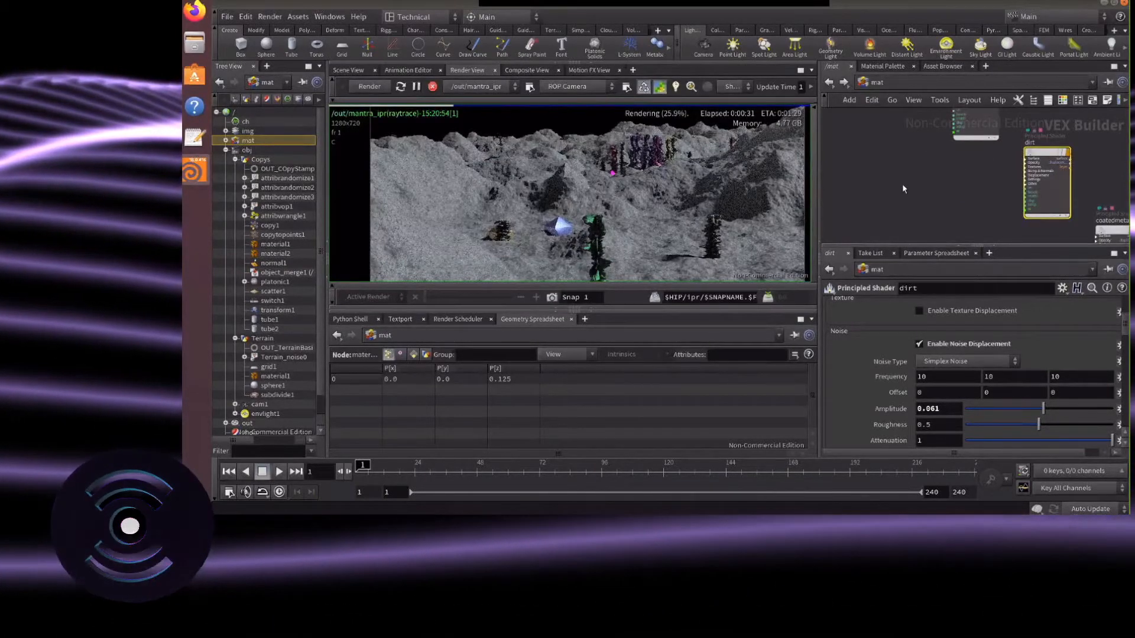
pyautogui.press('Tab')
pyautogui.write('bind')
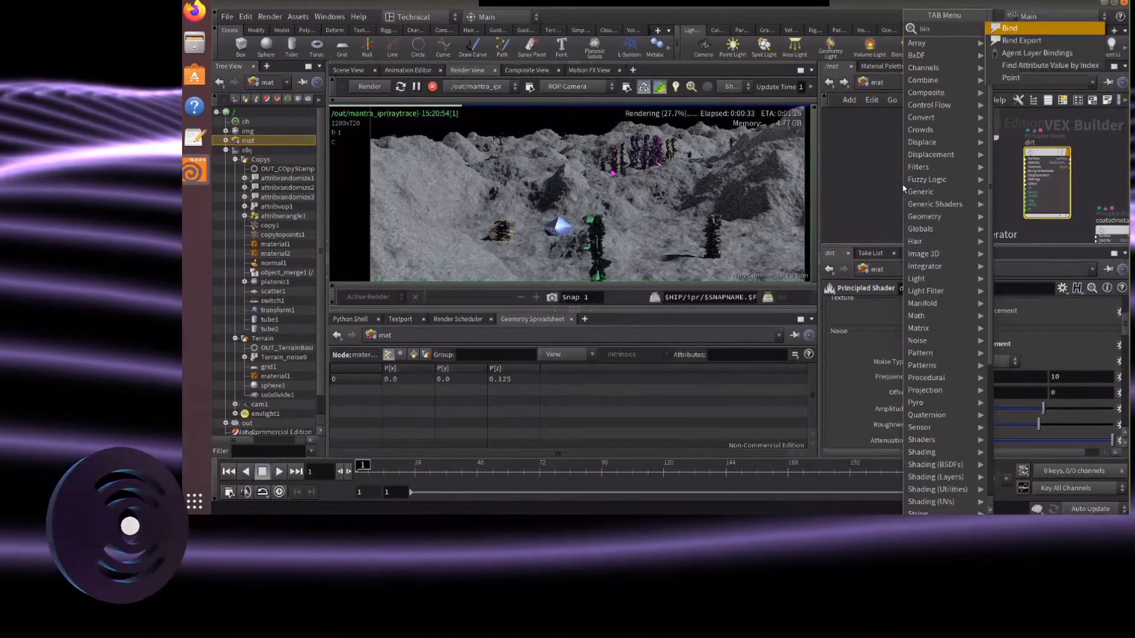
pyautogui.press('Return')
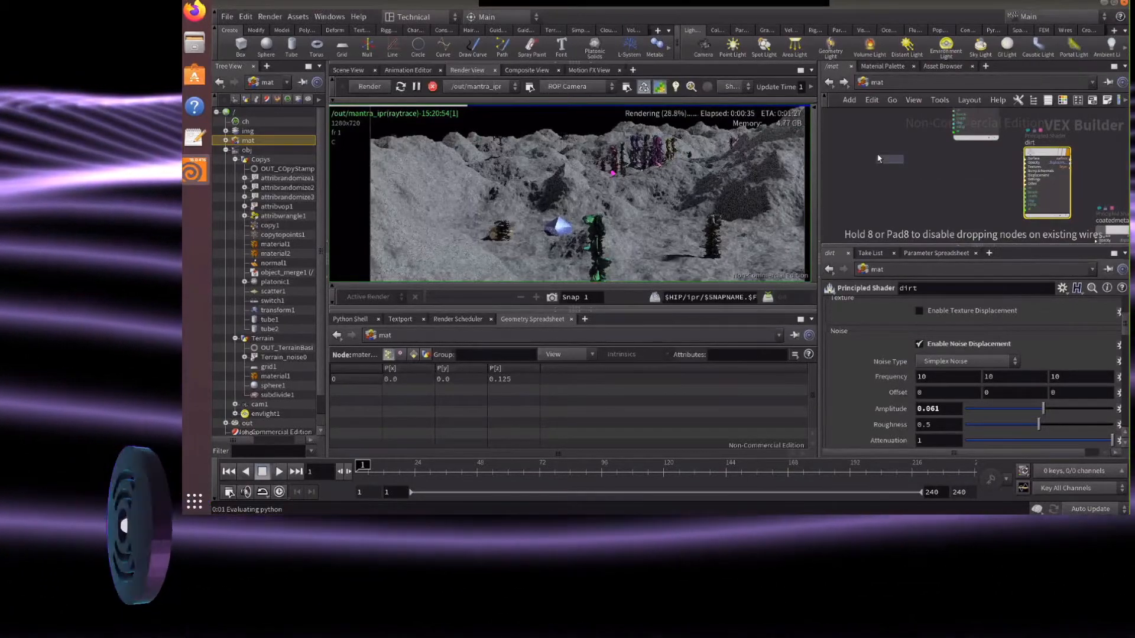
pyautogui.click(878, 157)
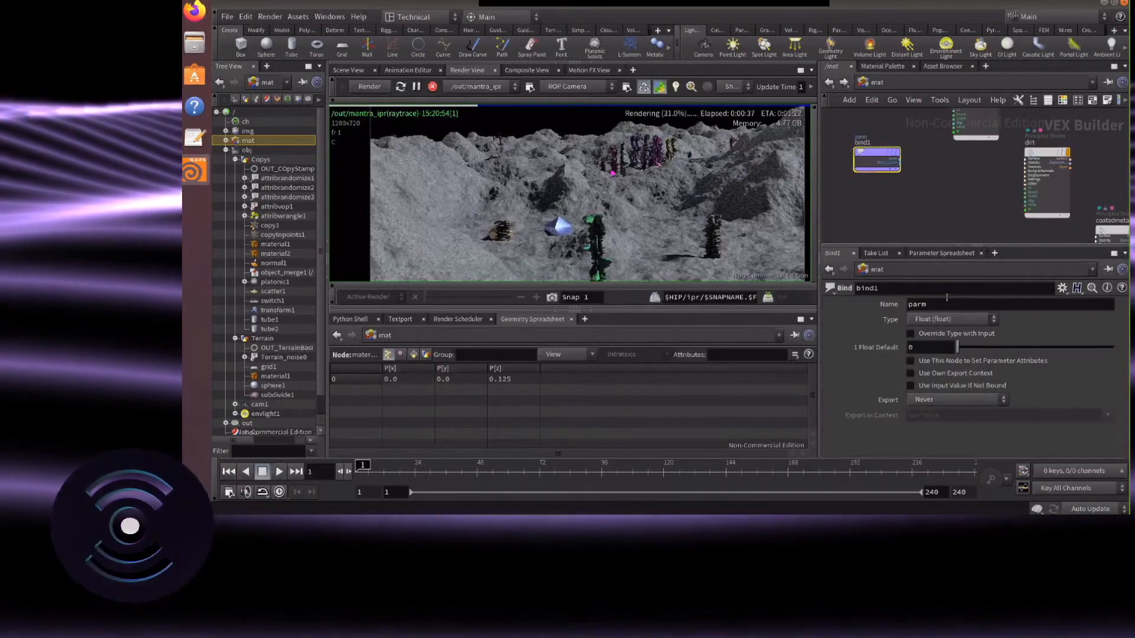
# Set the Bind node's parameter name to Terrain and expand the dirt shader's Surface inputs
pyautogui.click(946, 299)
pyautogui.doubleClick(943, 304)
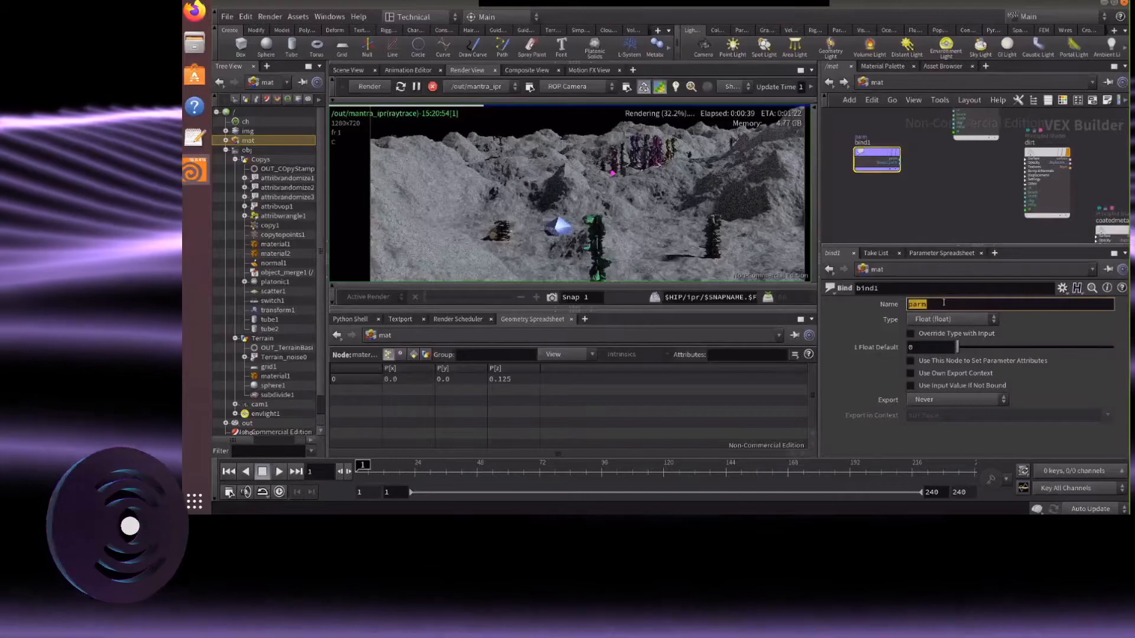
pyautogui.write('Terrain')
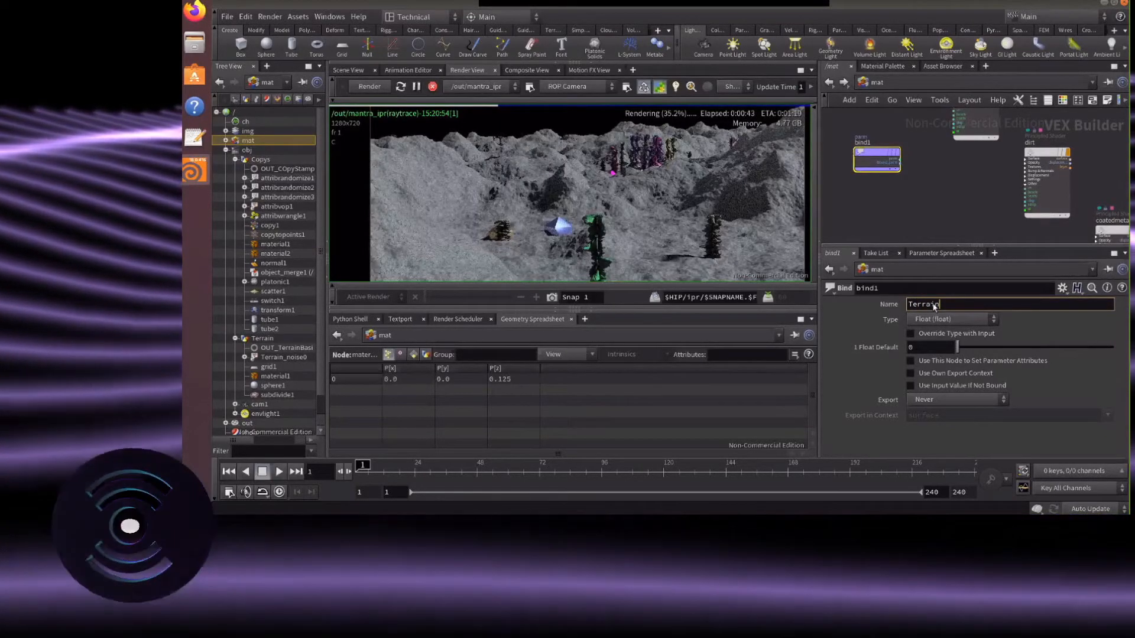
pyautogui.press('Return')
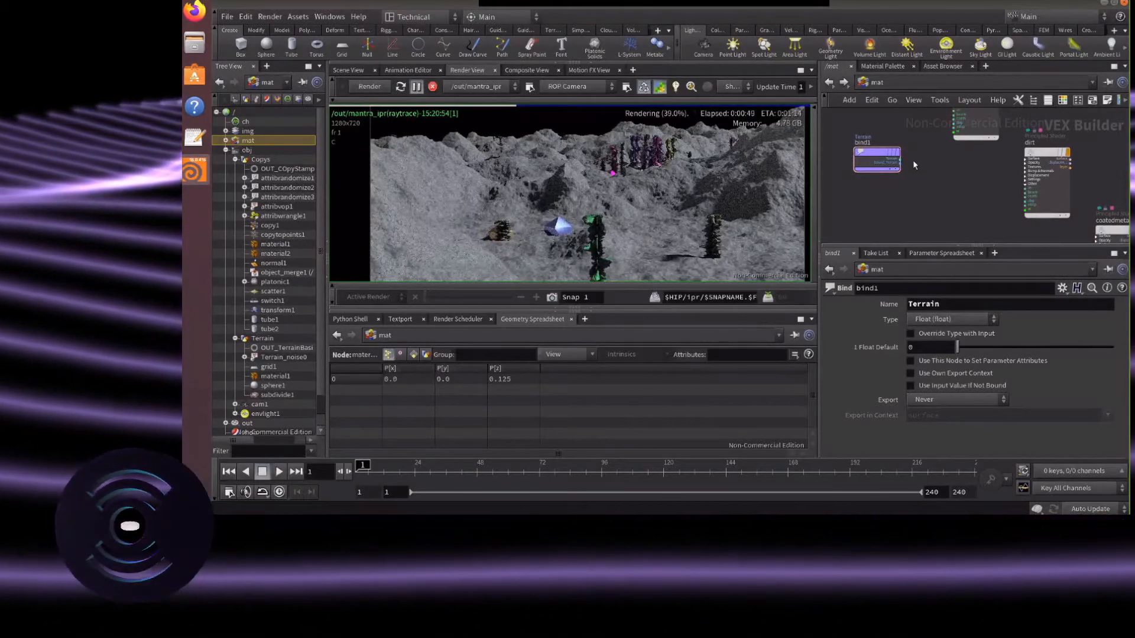
pyautogui.click(1028, 159)
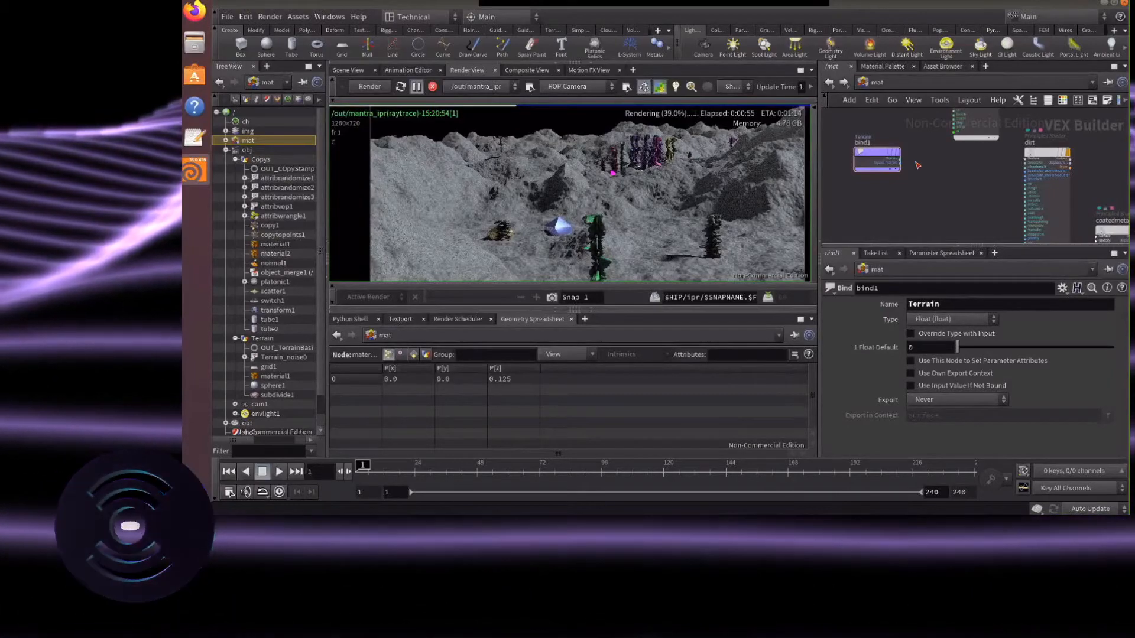
# Add a Ramp Parameter node fed by the Bind node's Terrain output and arrange both nodes before the dirt shader
pyautogui.moveTo(901, 160); pyautogui.dragTo(938, 170)
pyautogui.press('Tab')
pyautogui.write('r')
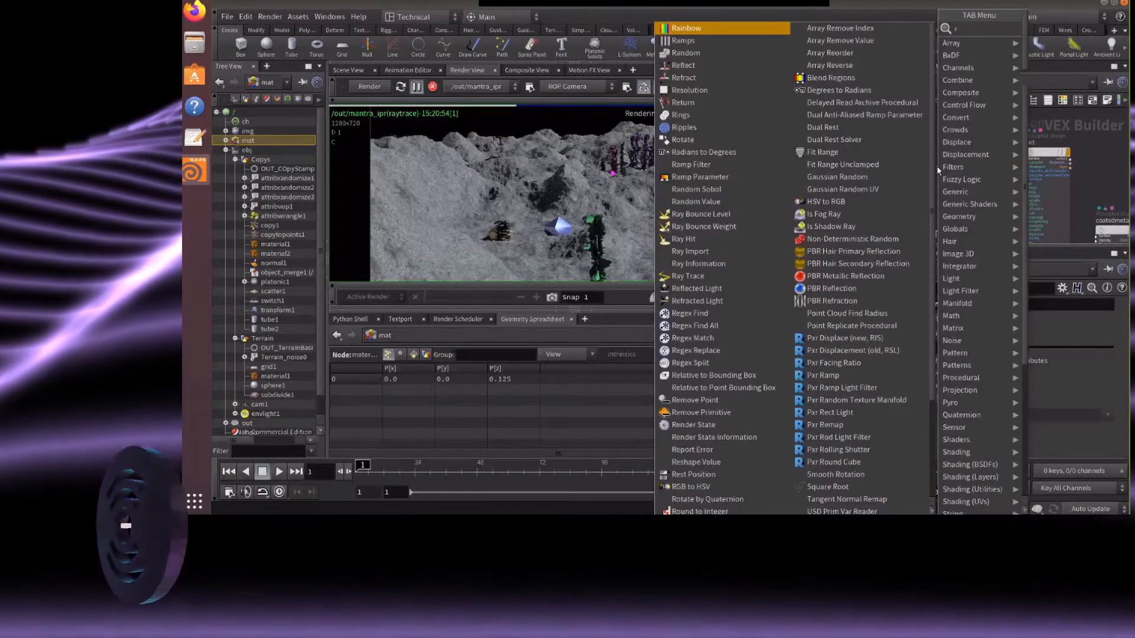
pyautogui.write('am')
pyautogui.press('Down')
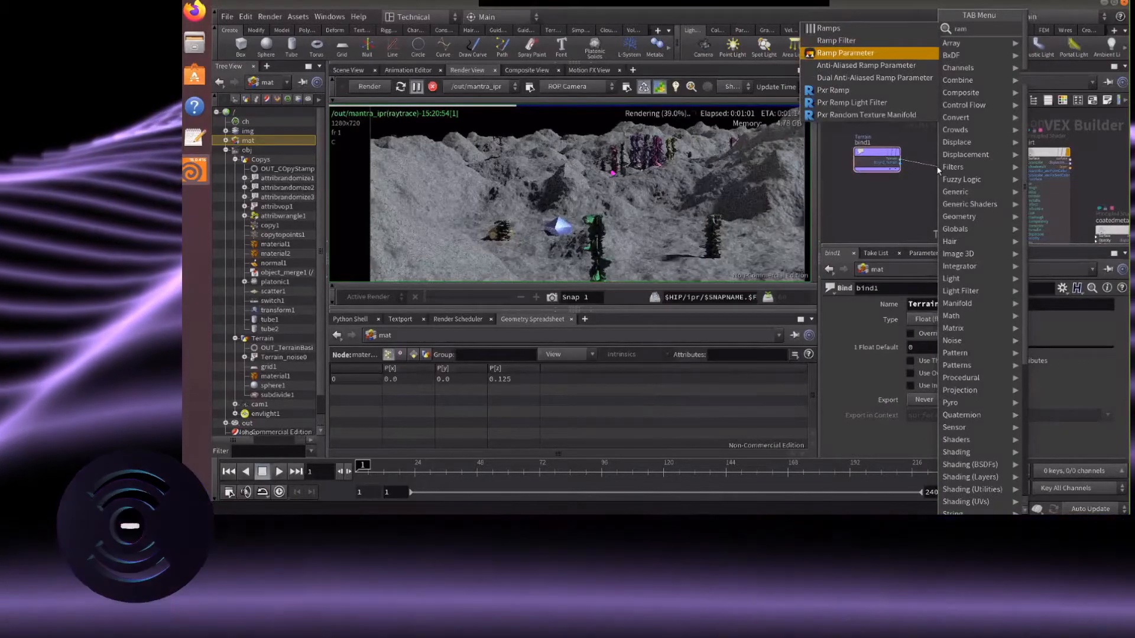
pyautogui.press('Return')
pyautogui.click(939, 170)
pyautogui.moveTo(956, 167); pyautogui.dragTo(855, 155)
pyautogui.moveTo(949, 153); pyautogui.dragTo(938, 158)
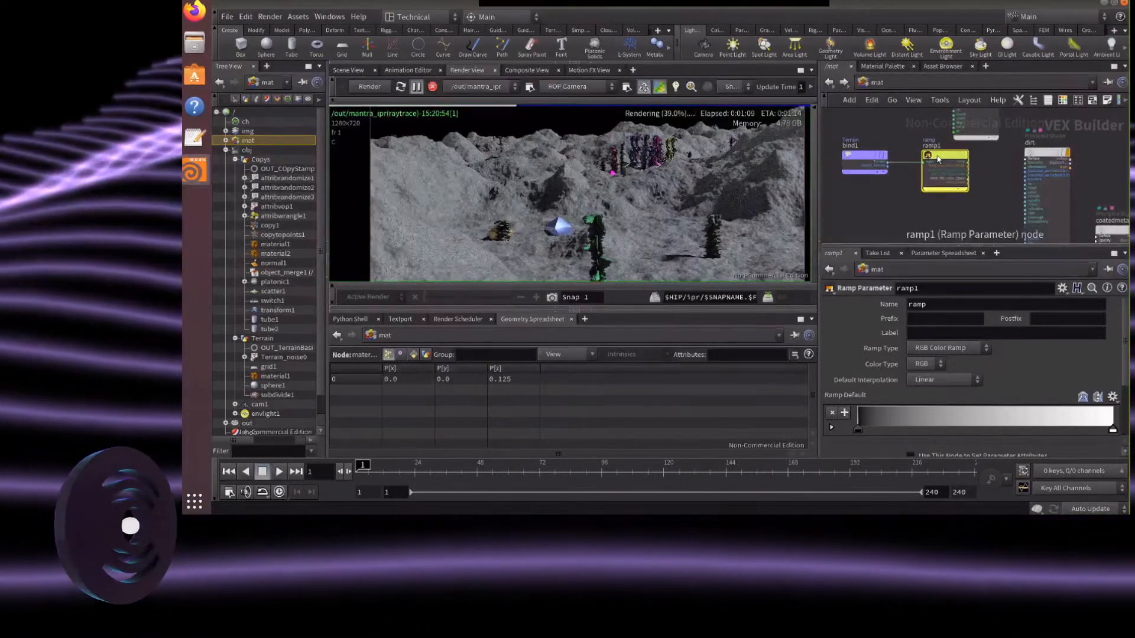
# Connect the ramp1 node's ramp output to the dirt shader's basecolor input
pyautogui.click(864, 159)
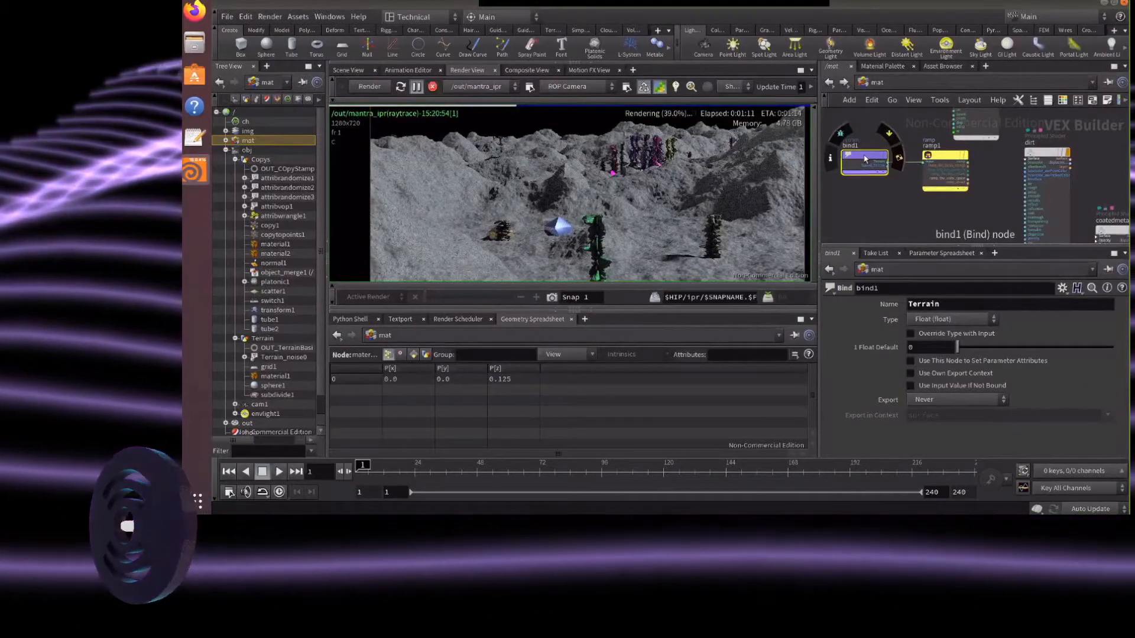
pyautogui.click(961, 161)
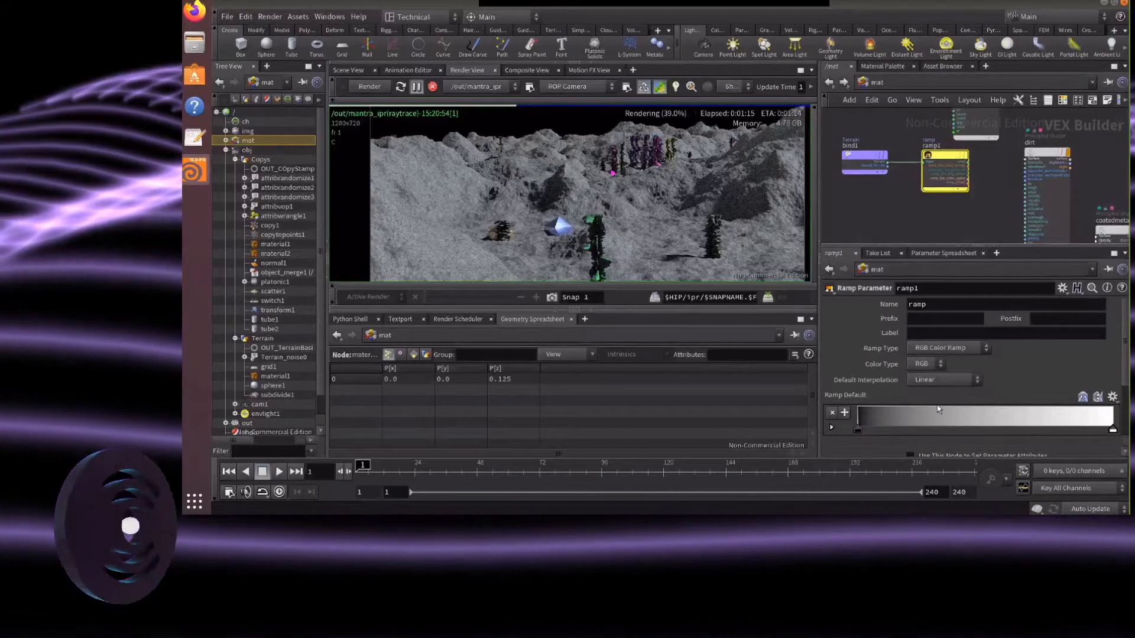
pyautogui.scroll(-3, 939, 409)
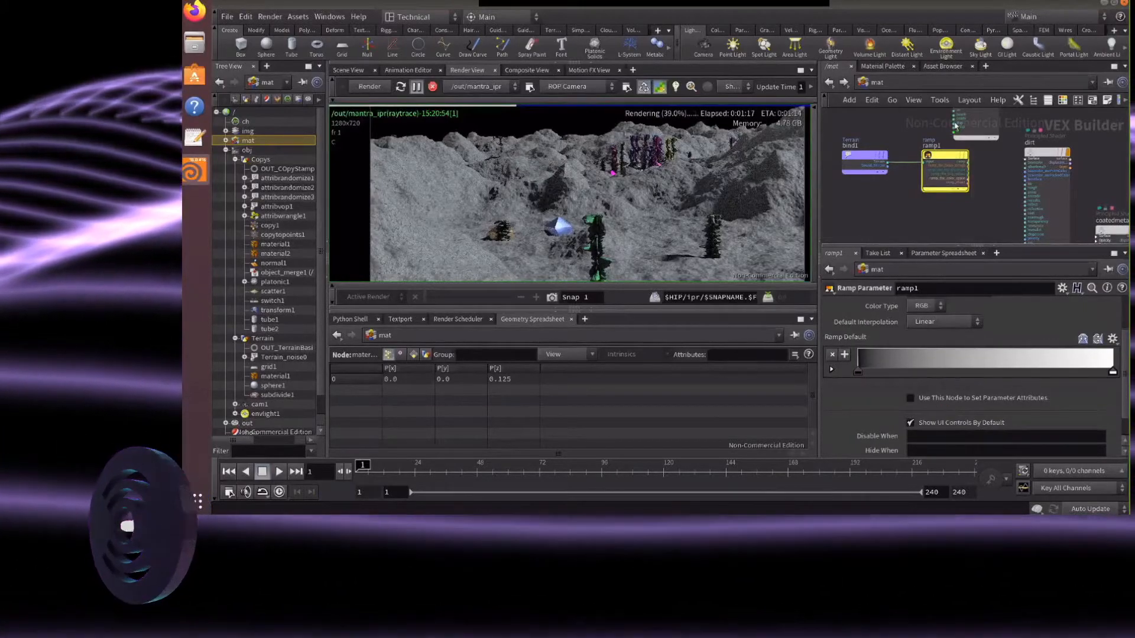
pyautogui.scroll(3, 979, 154)
pyautogui.moveTo(960, 166); pyautogui.dragTo(1058, 169)
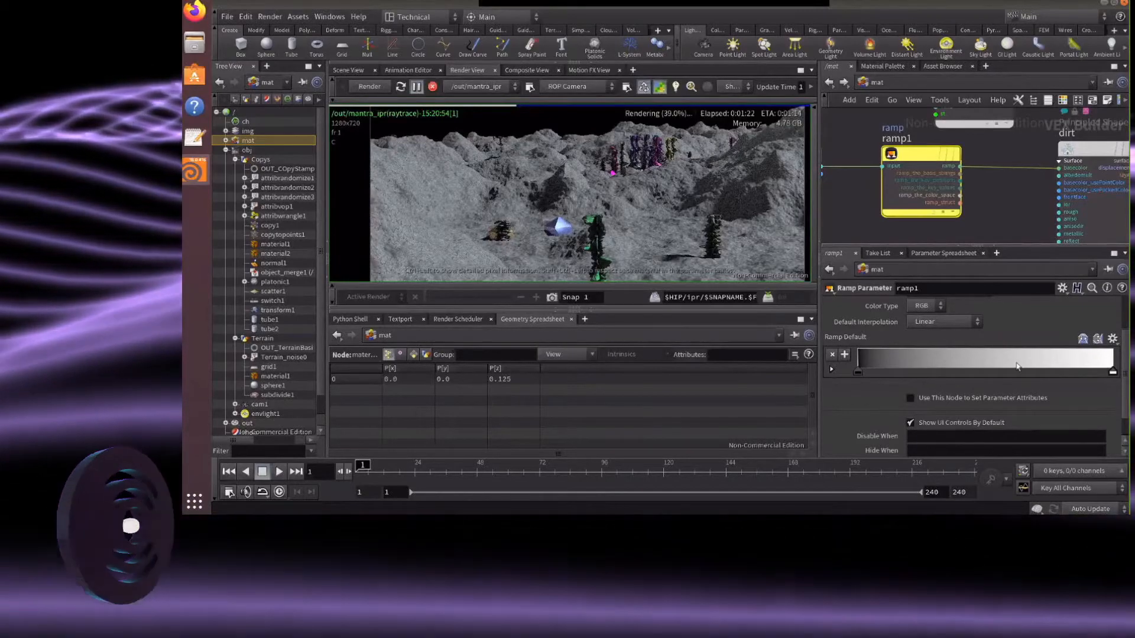
# Add a point at about 0.667 on ramp1 and color it purple (0.25, 0, 0.5)
pyautogui.click(1028, 362)
pyautogui.scroll(-1, 880, 383)
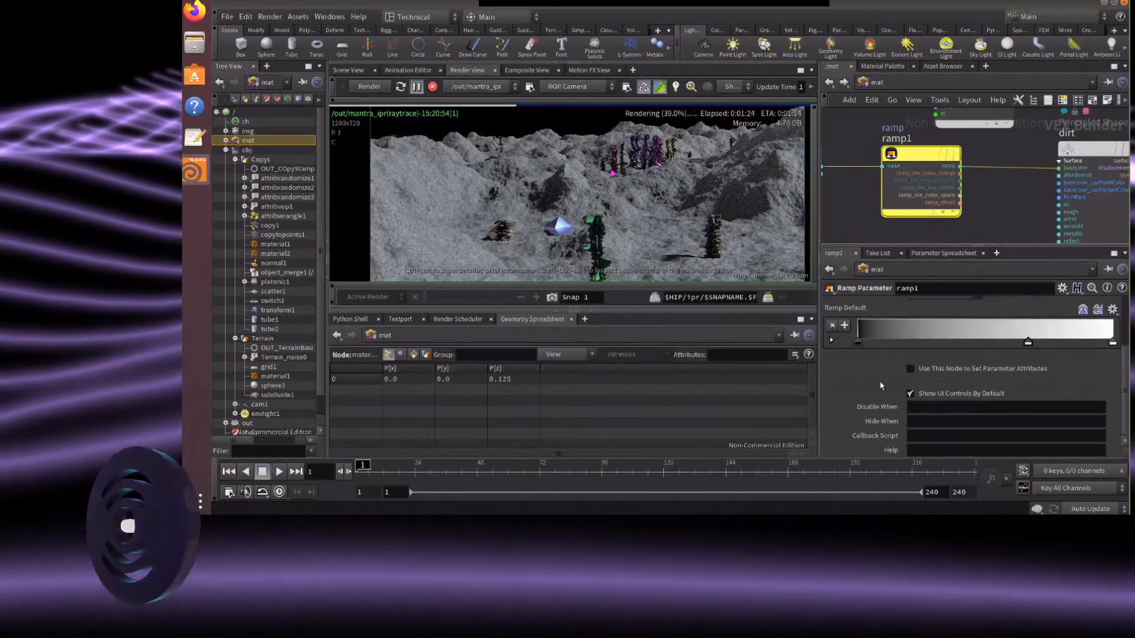
pyautogui.scroll(1, 856, 378)
pyautogui.click(831, 369)
pyautogui.scroll(-1, 876, 384)
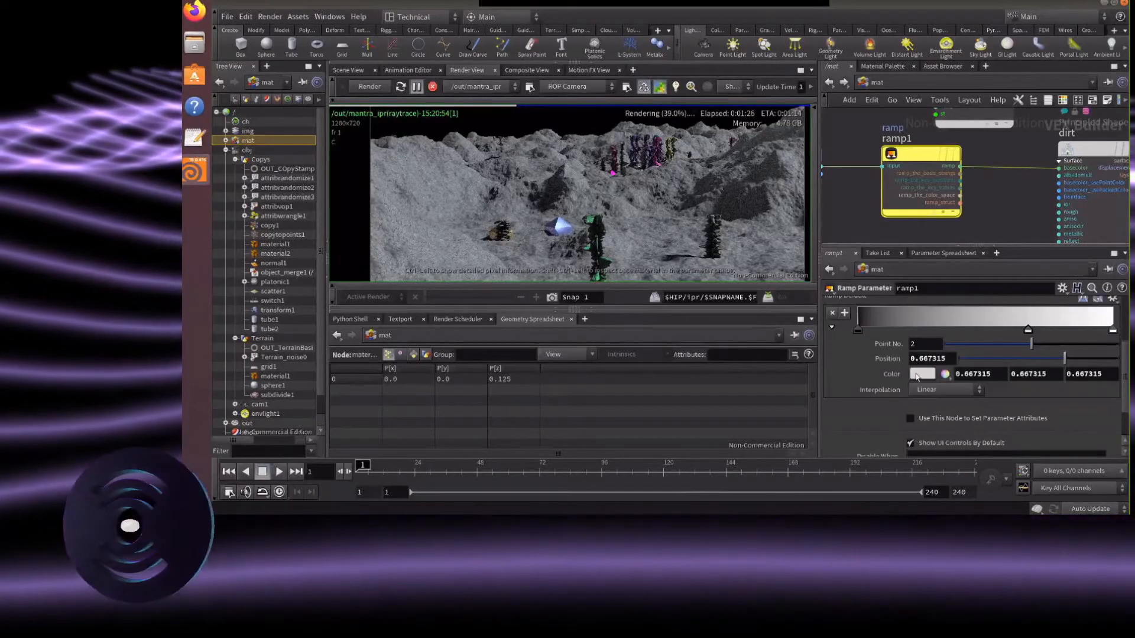
pyautogui.click(922, 374)
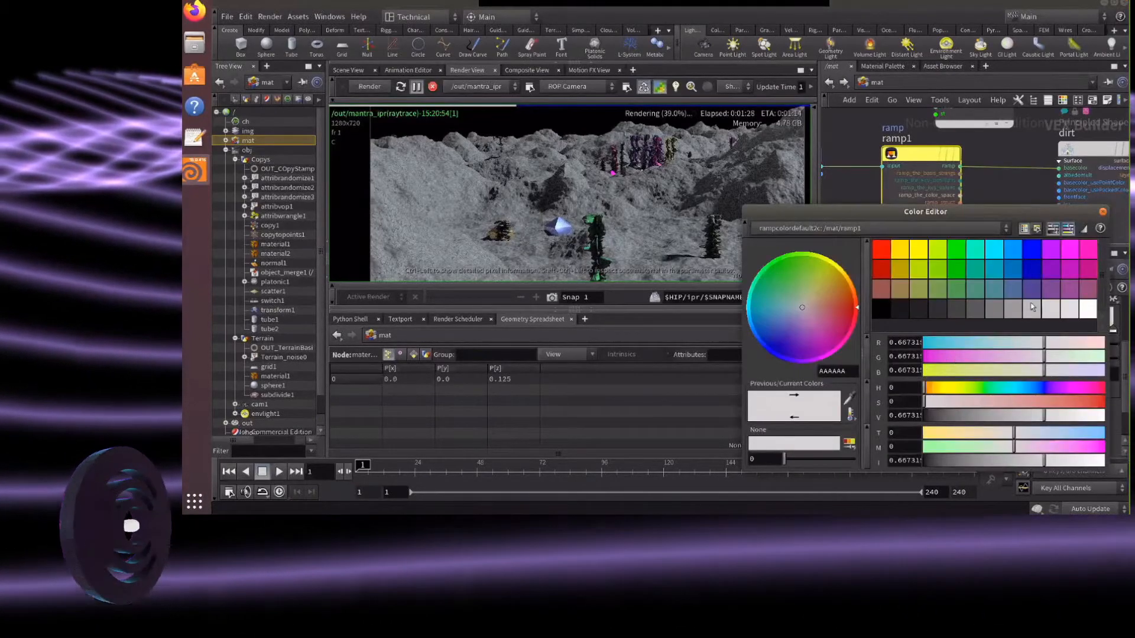
pyautogui.click(1051, 269)
pyautogui.click(1102, 212)
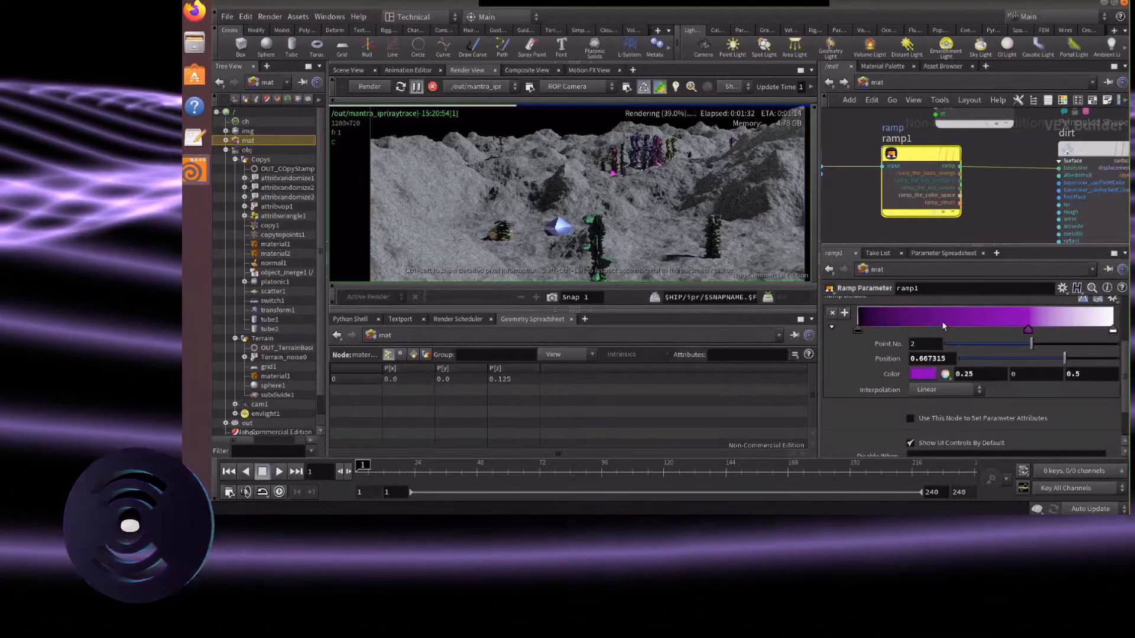
# Add a dark yellow (0.5, 0.25, 0) ramp point at about 0.333 and move the purple point to about 0.718
pyautogui.click(941, 326)
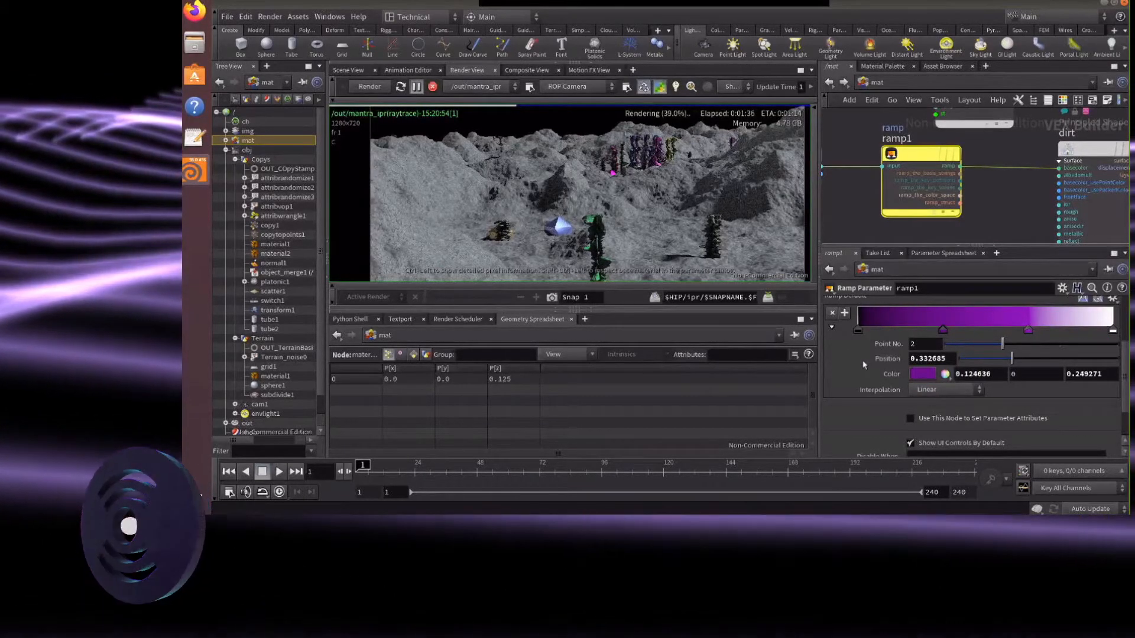
pyautogui.click(922, 373)
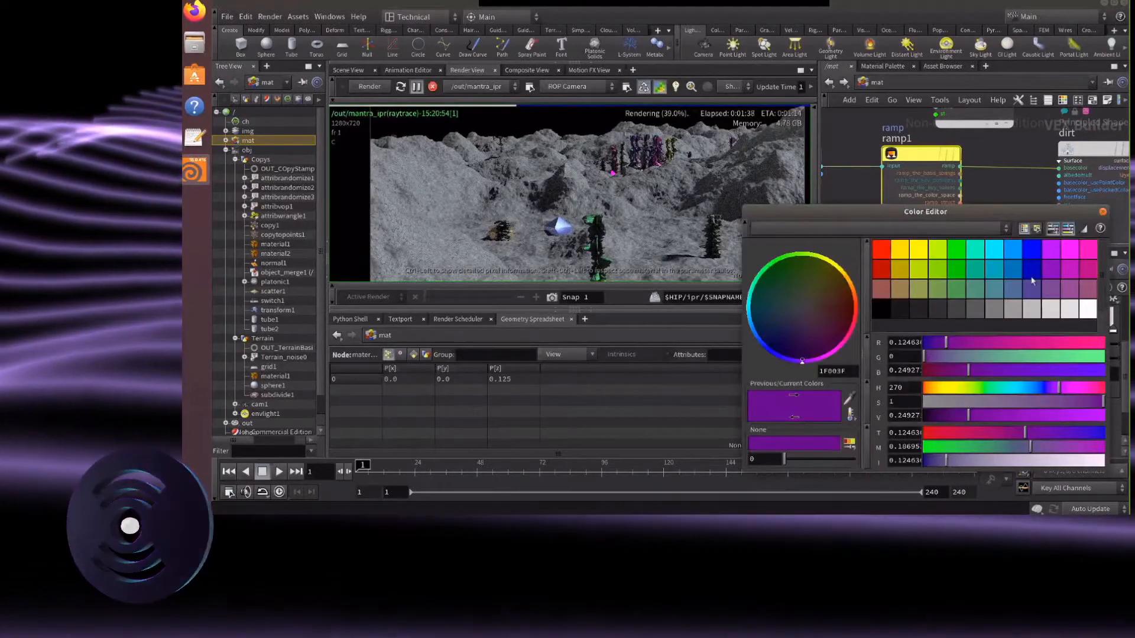
pyautogui.click(901, 272)
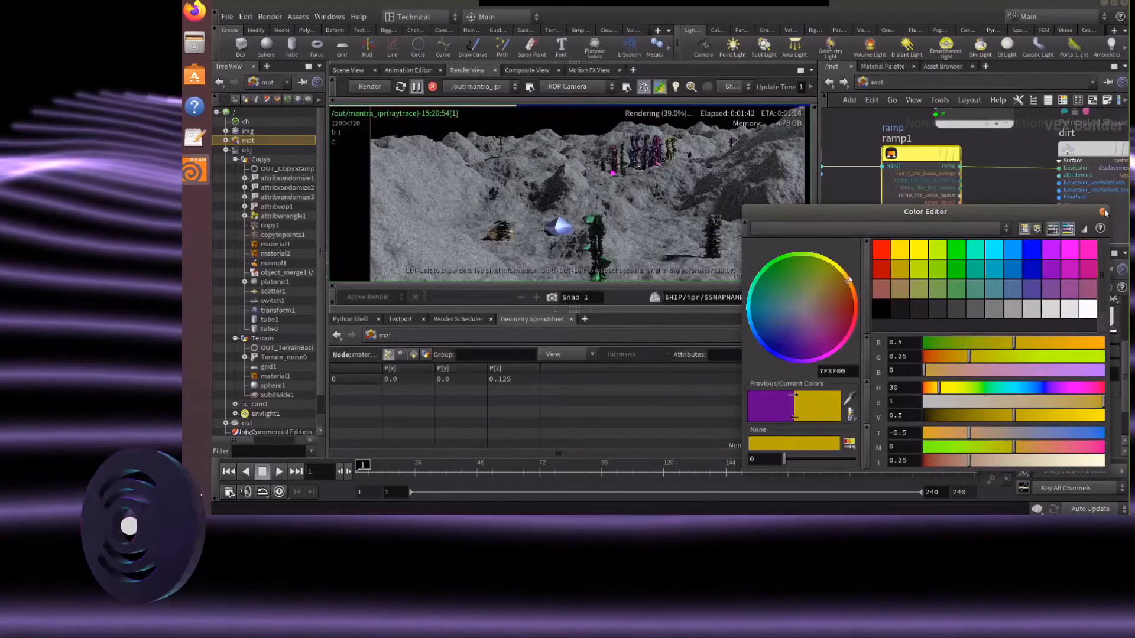
pyautogui.click(1103, 212)
pyautogui.moveTo(1027, 329); pyautogui.dragTo(1041, 329)
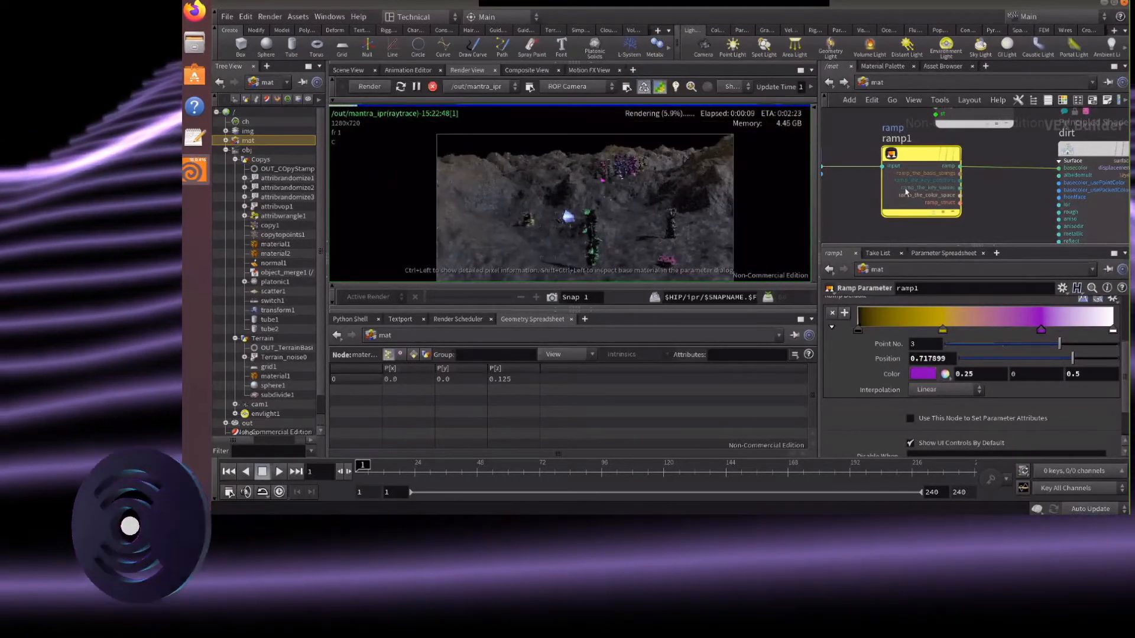
# Insert an Add node between bind1 and ramp1, and pause the interactive render
pyautogui.scroll(-4, 904, 189)
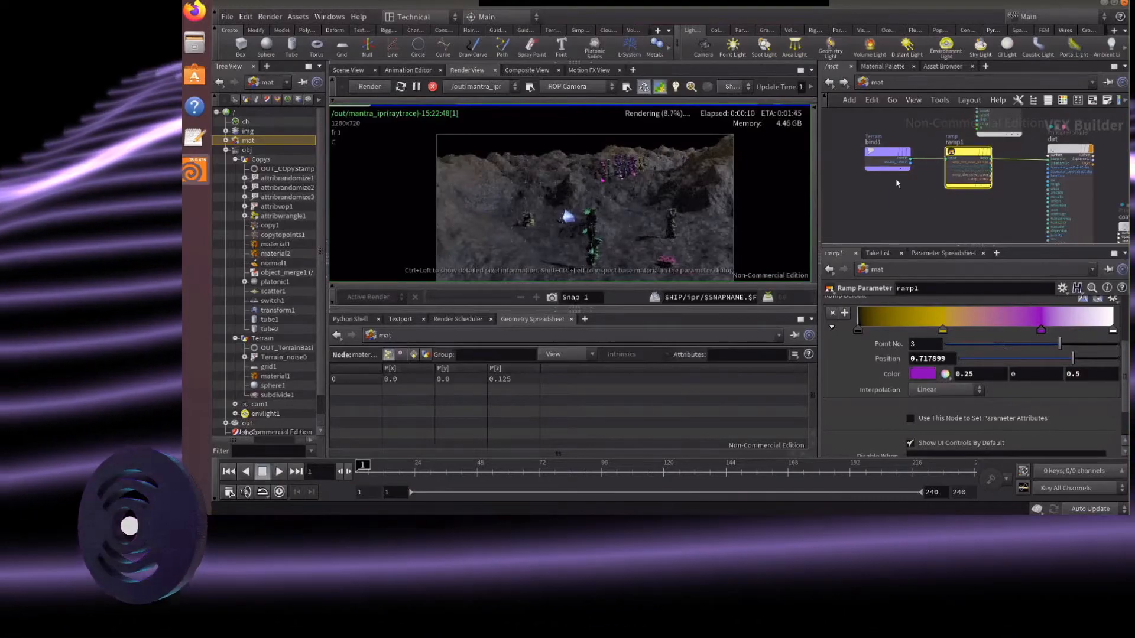
pyautogui.press('Tab')
pyautogui.write('a')
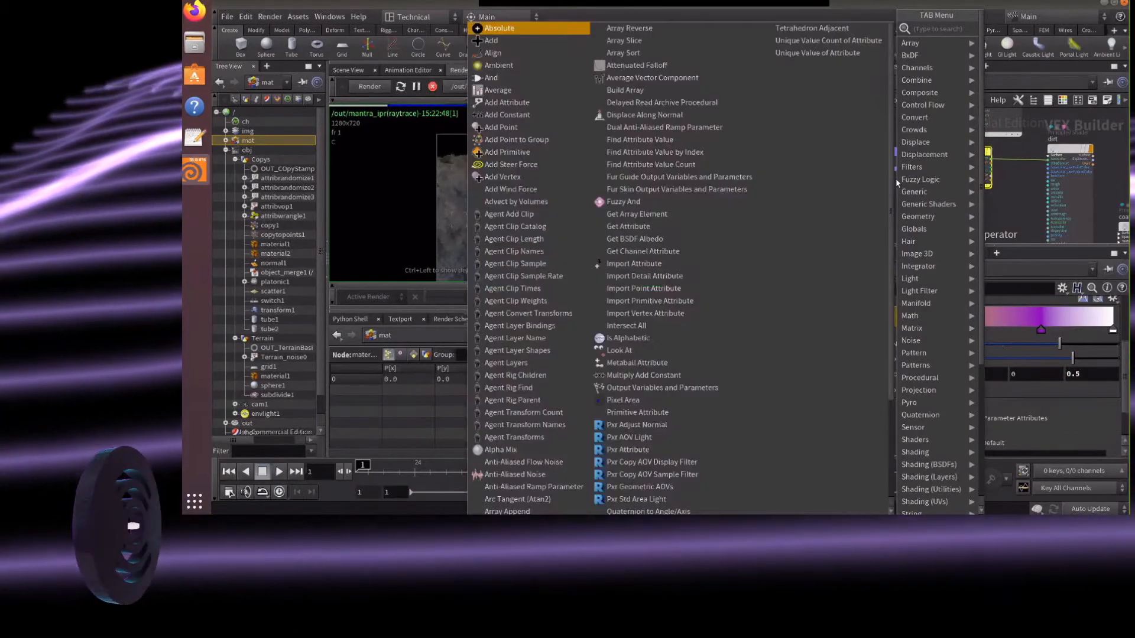
pyautogui.write('dd')
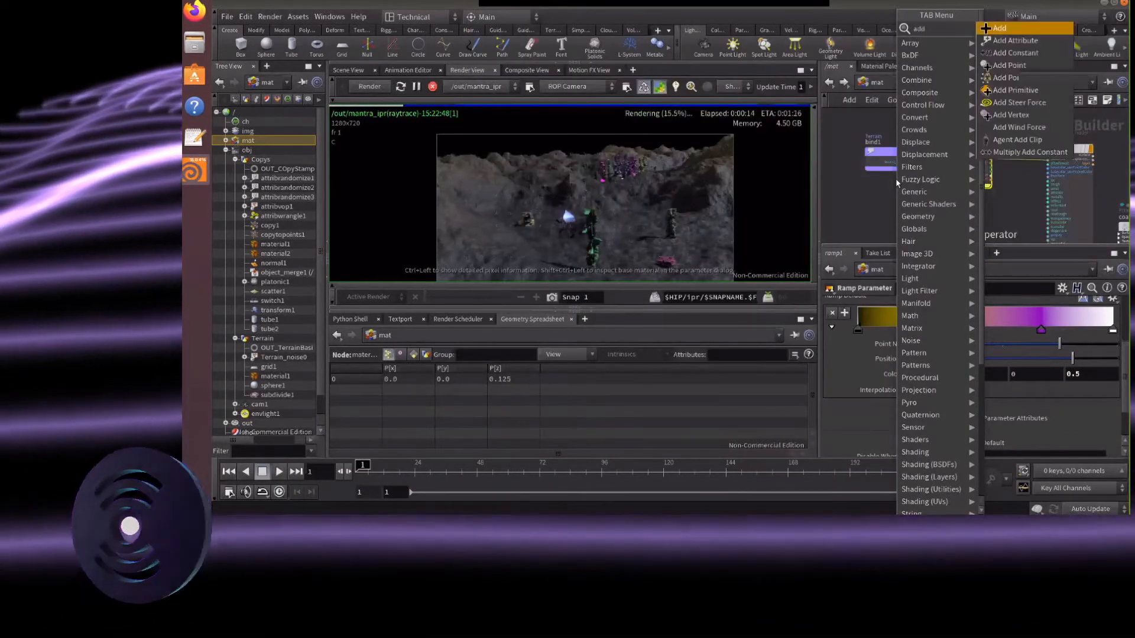
pyautogui.press('Return')
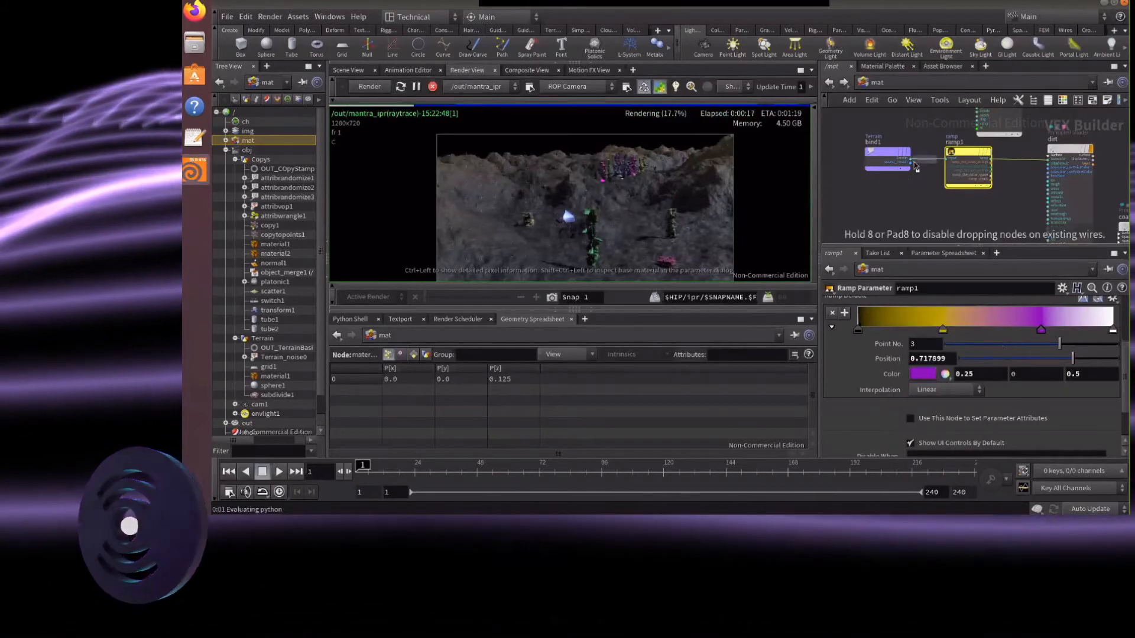
pyautogui.click(416, 87)
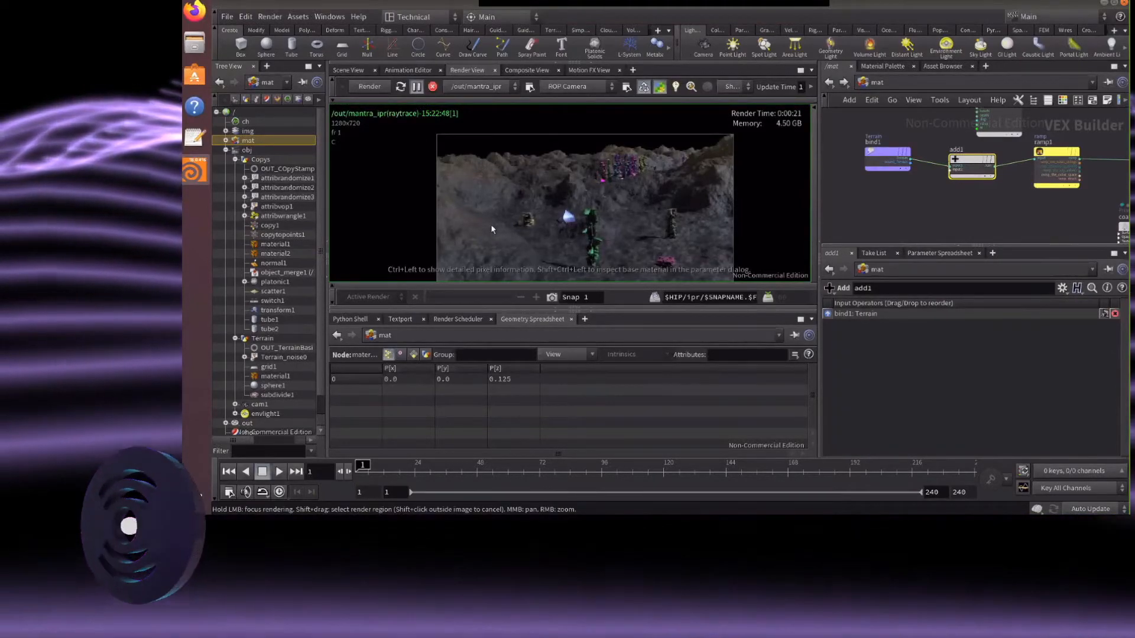
# Wire a Constant node into the Add node's second input and set its float value to 0.5
pyautogui.moveTo(962, 165)
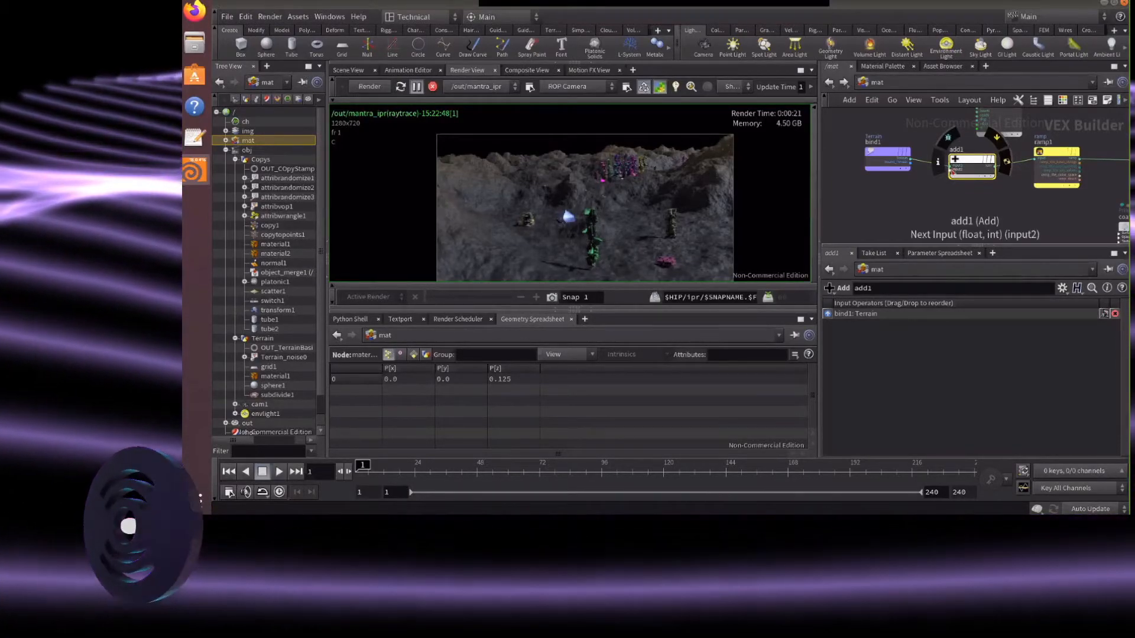
pyautogui.moveTo(952, 169); pyautogui.dragTo(924, 199)
pyautogui.press('Tab')
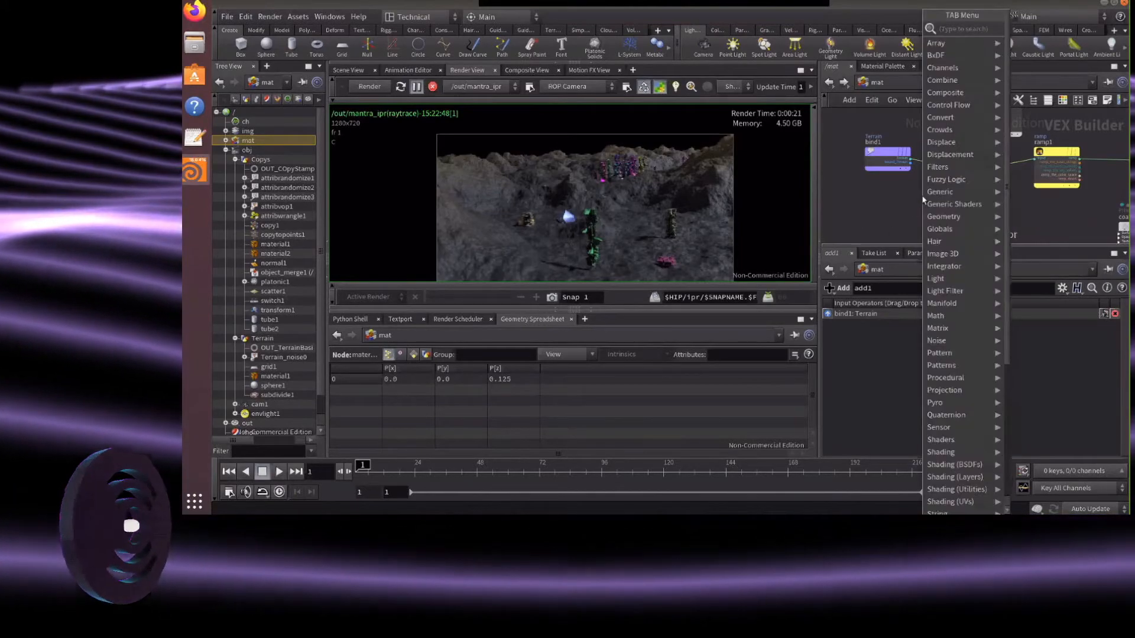
pyautogui.write('con')
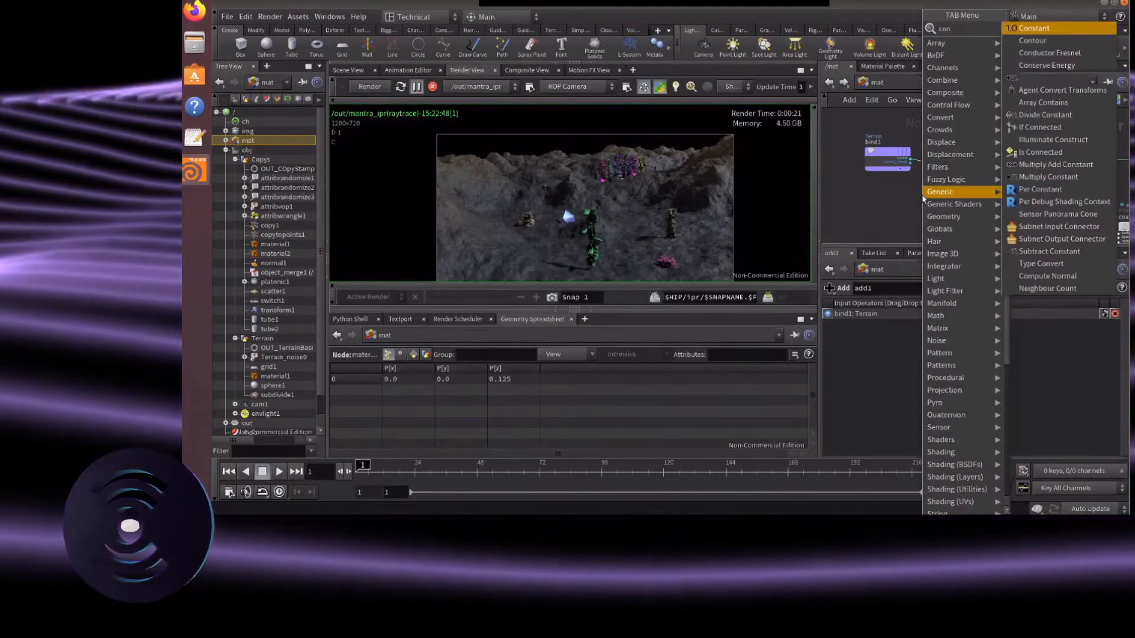
pyautogui.press('Return')
pyautogui.click(921, 194)
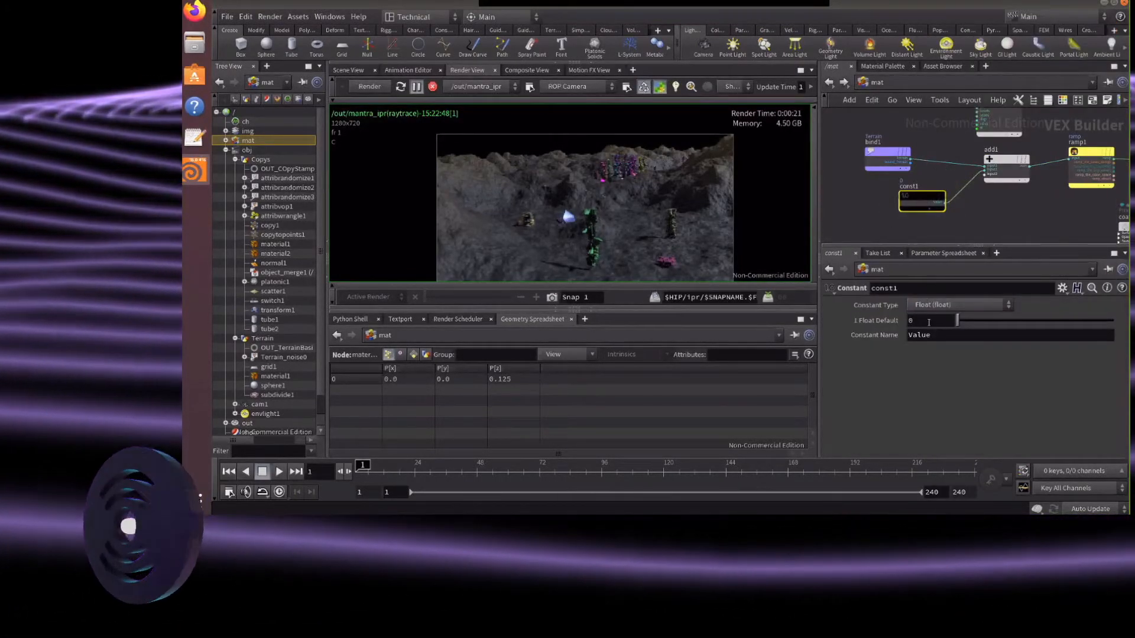
pyautogui.click(928, 322)
pyautogui.write('0.5')
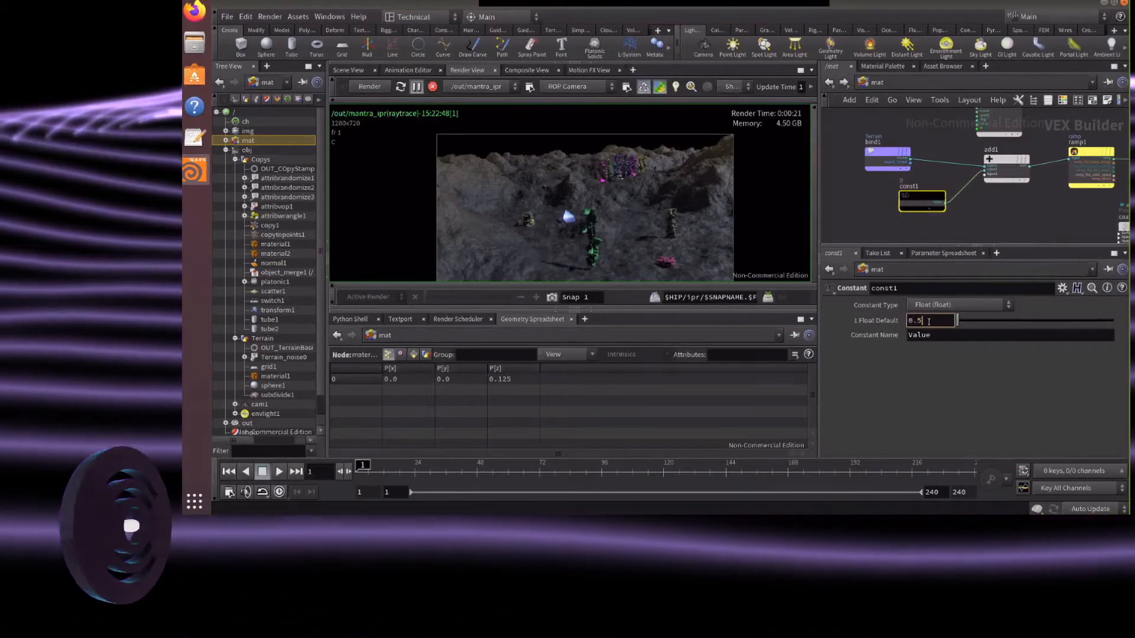
# Apply the constant's value, resume the interactive render and examine the terrain's ramp colors
pyautogui.press('Return')
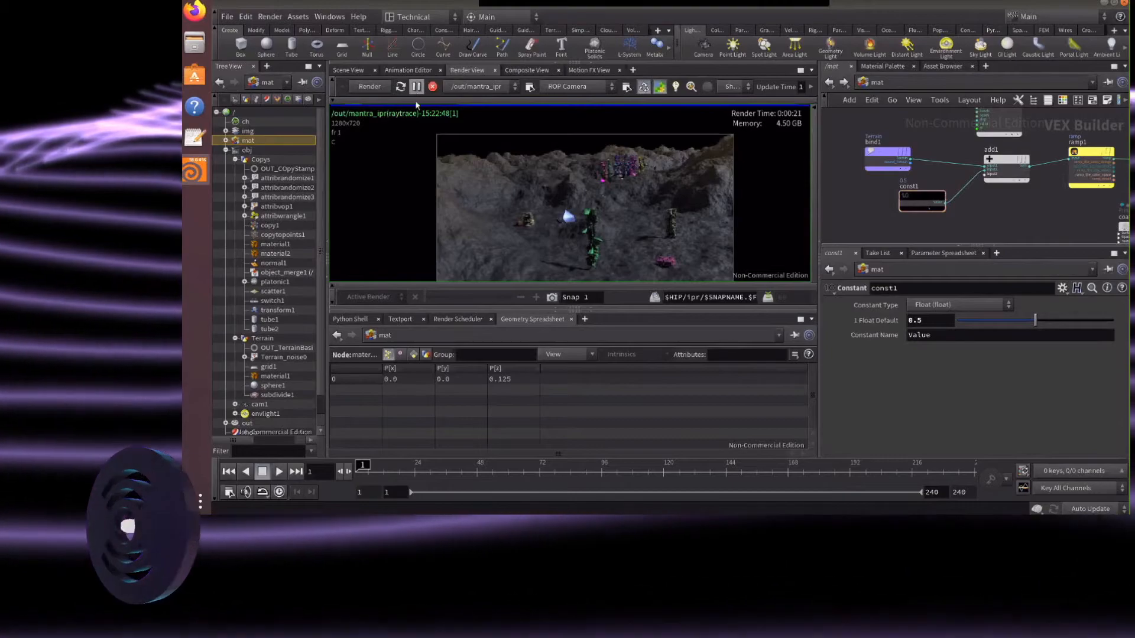
pyautogui.click(416, 87)
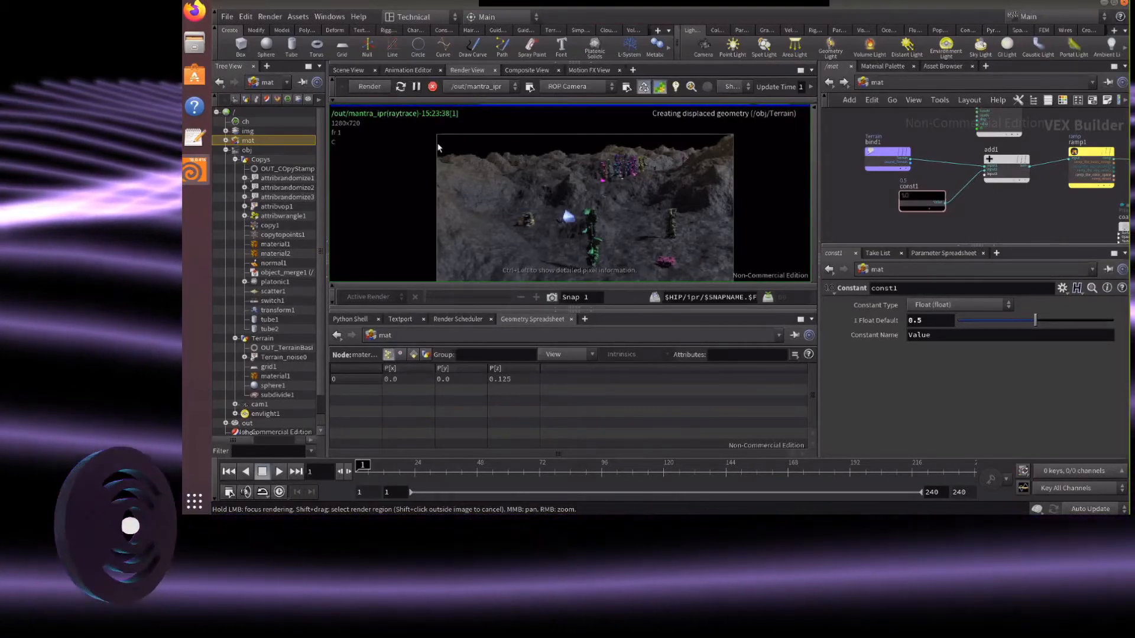
pyautogui.scroll(-2, 471, 151)
pyautogui.scroll(1, 538, 216)
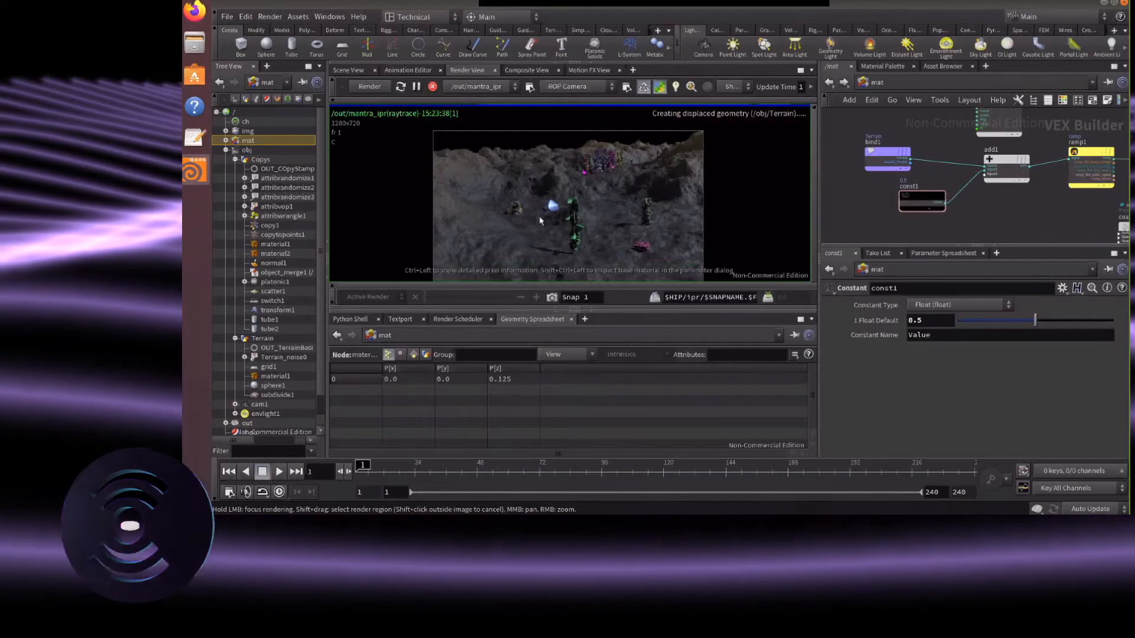
pyautogui.scroll(1, 540, 220)
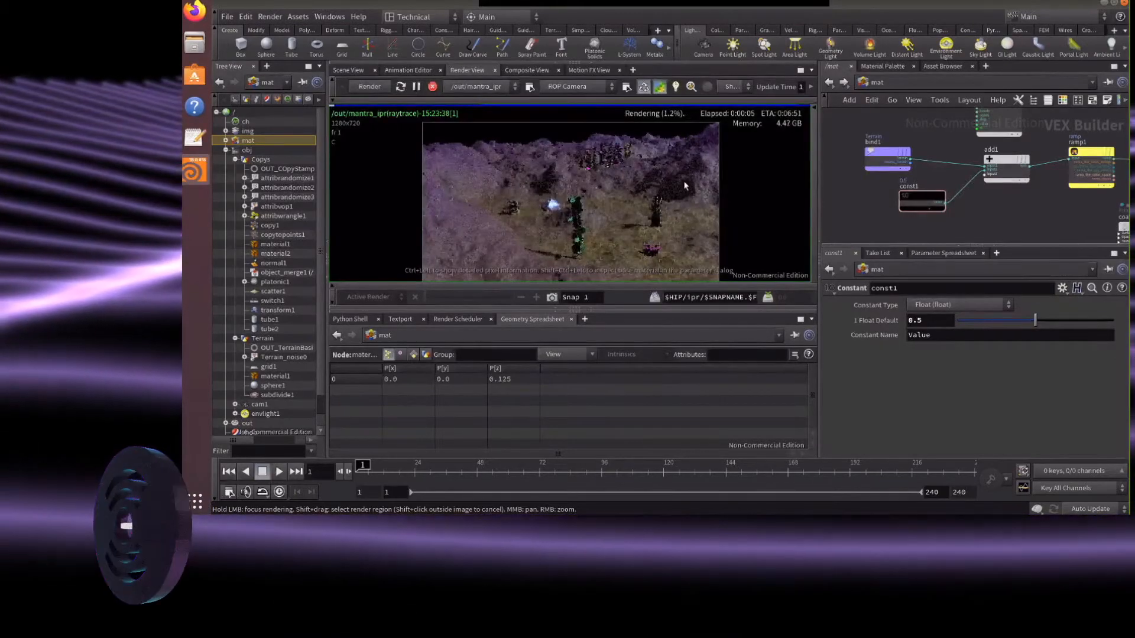
pyautogui.scroll(1, 650, 173)
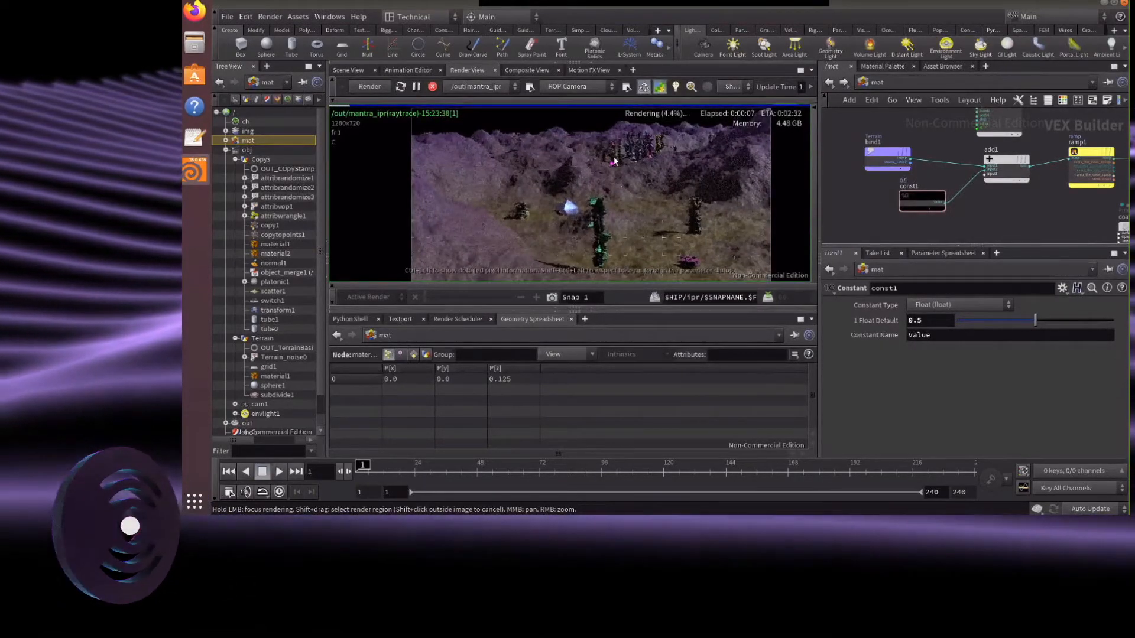
pyautogui.scroll(1, 614, 161)
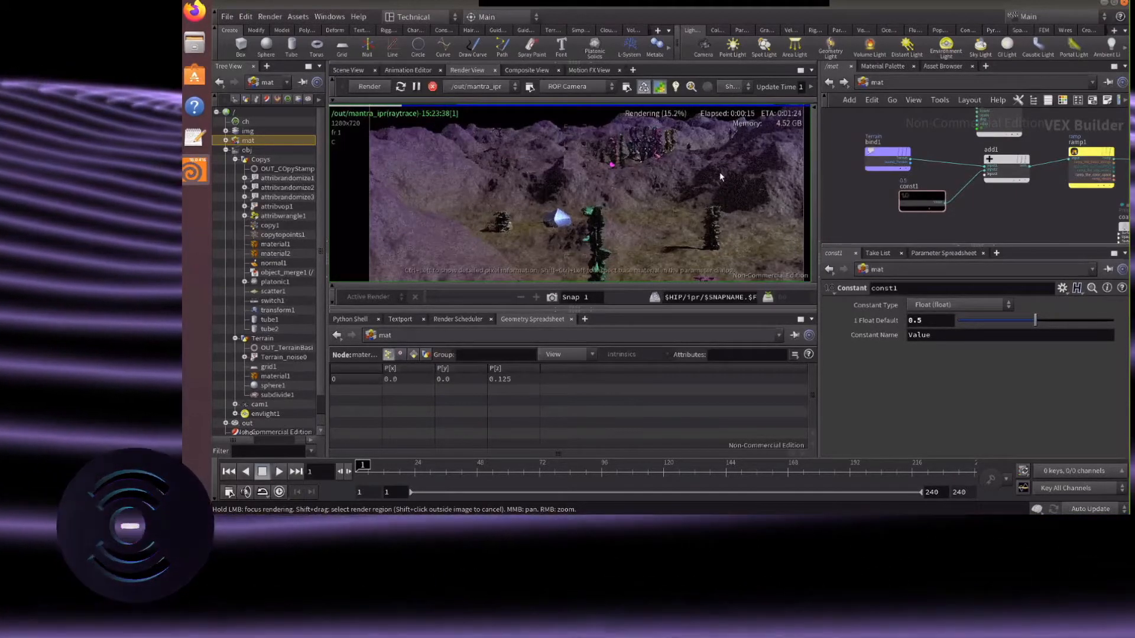
pyautogui.scroll(-1, 644, 196)
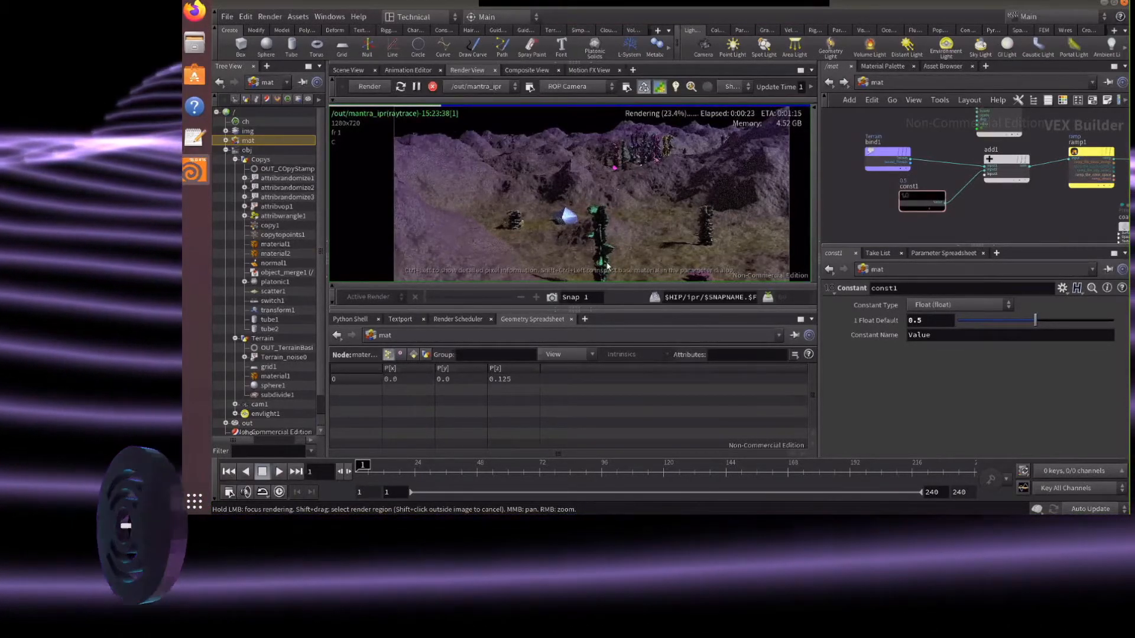
pyautogui.scroll(-3, 825, 172)
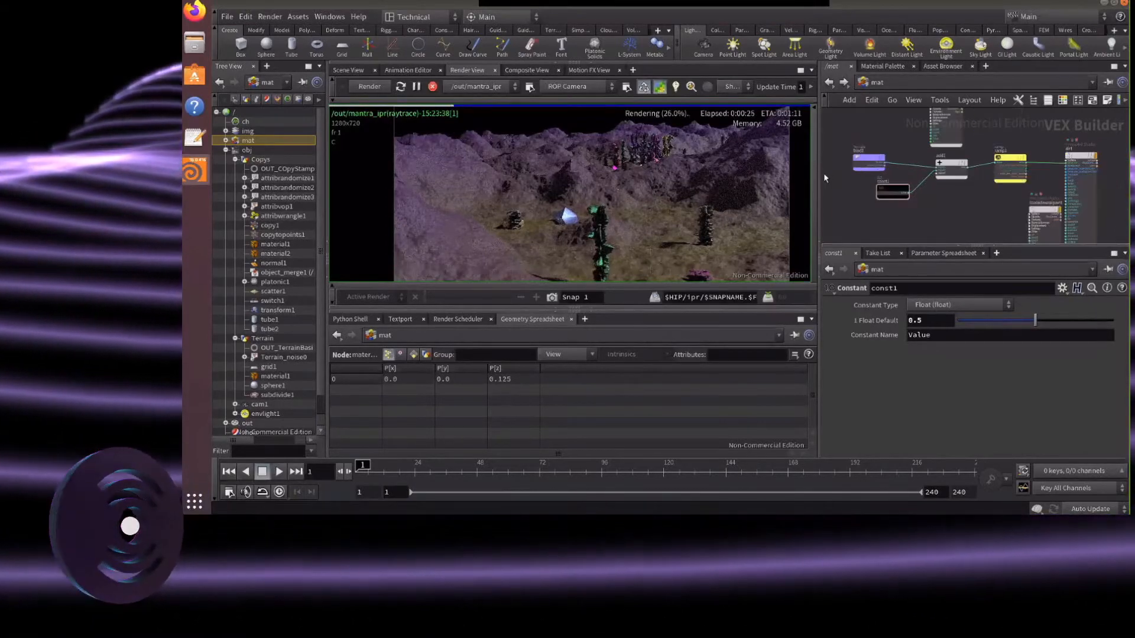
pyautogui.scroll(-2, 889, 135)
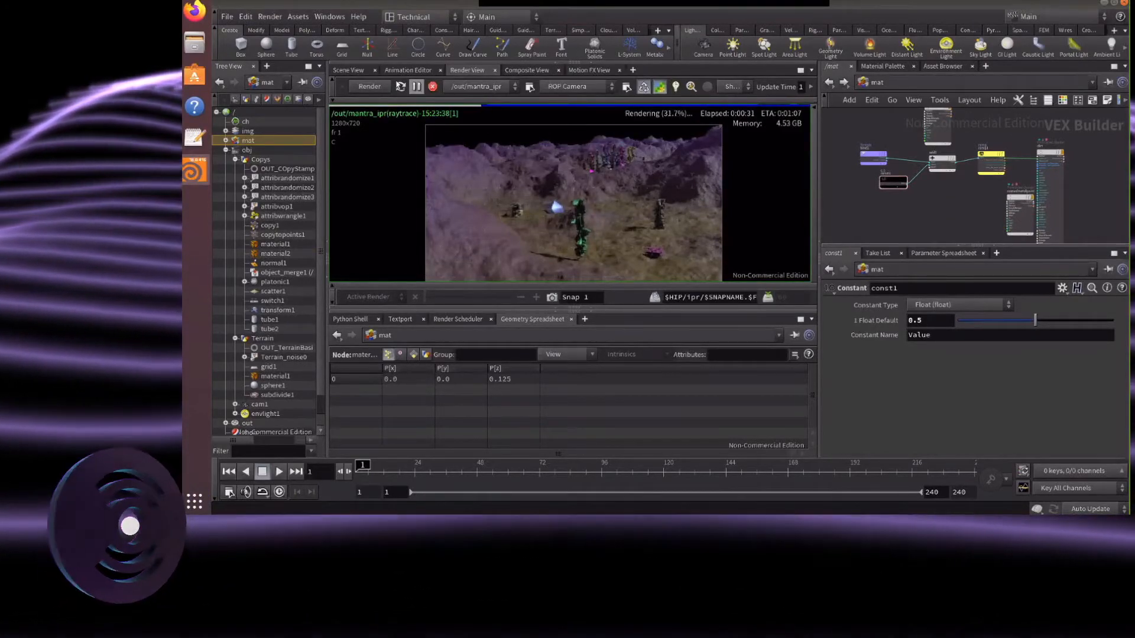
# Show the scene in a free perspective outside the camera and select cam1 at object level
pyautogui.click(350, 69)
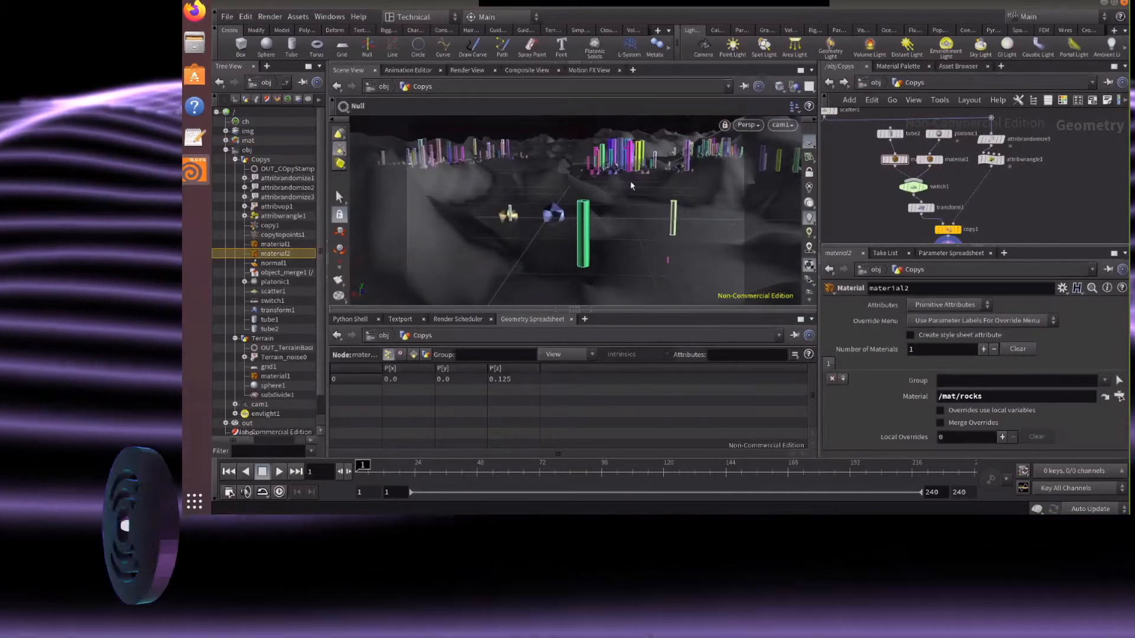
pyautogui.keyDown('alt'); pyautogui.moveTo(695, 216); pyautogui.dragTo(626, 229); pyautogui.keyUp('alt')
pyautogui.moveTo(626, 229); pyautogui.dragTo(628, 233)
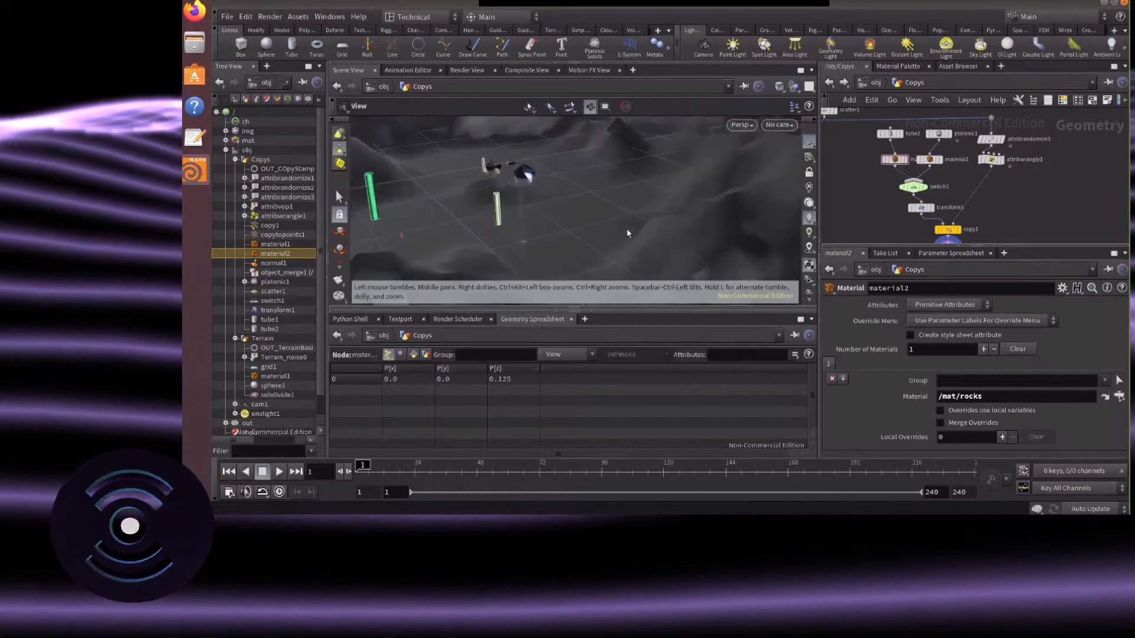
pyautogui.scroll(-5, 621, 198)
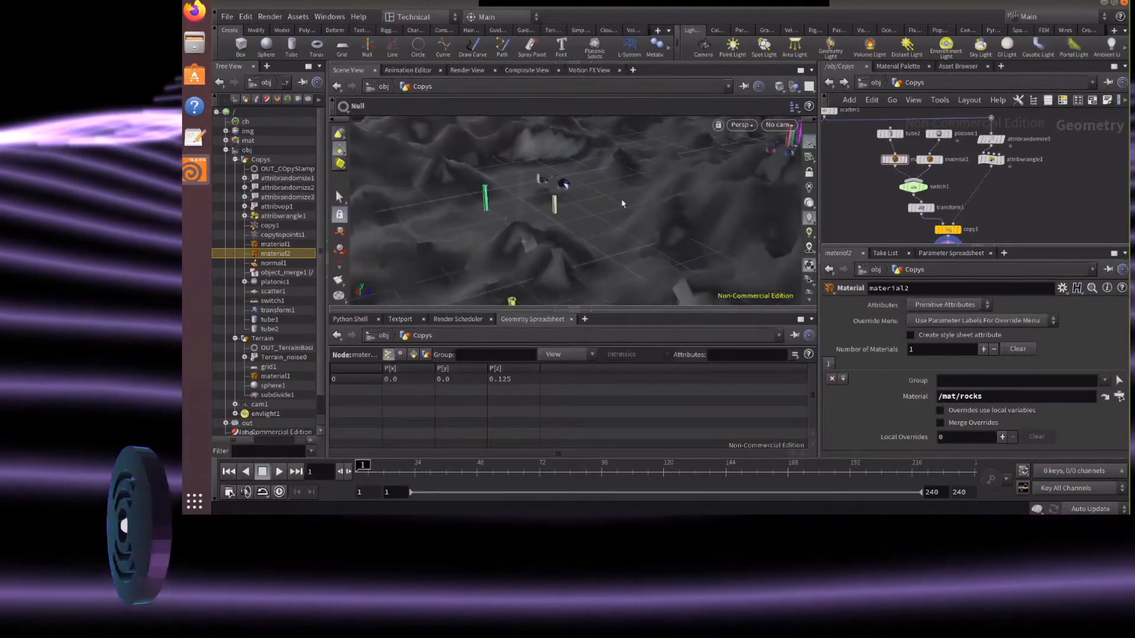
pyautogui.click(874, 83)
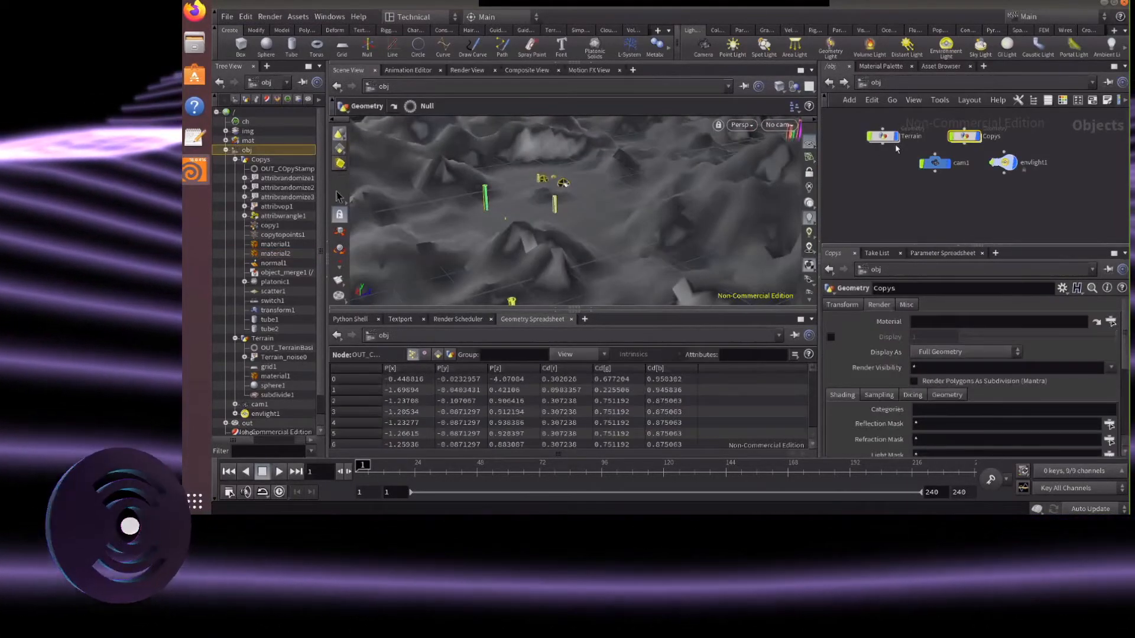
pyautogui.click(934, 164)
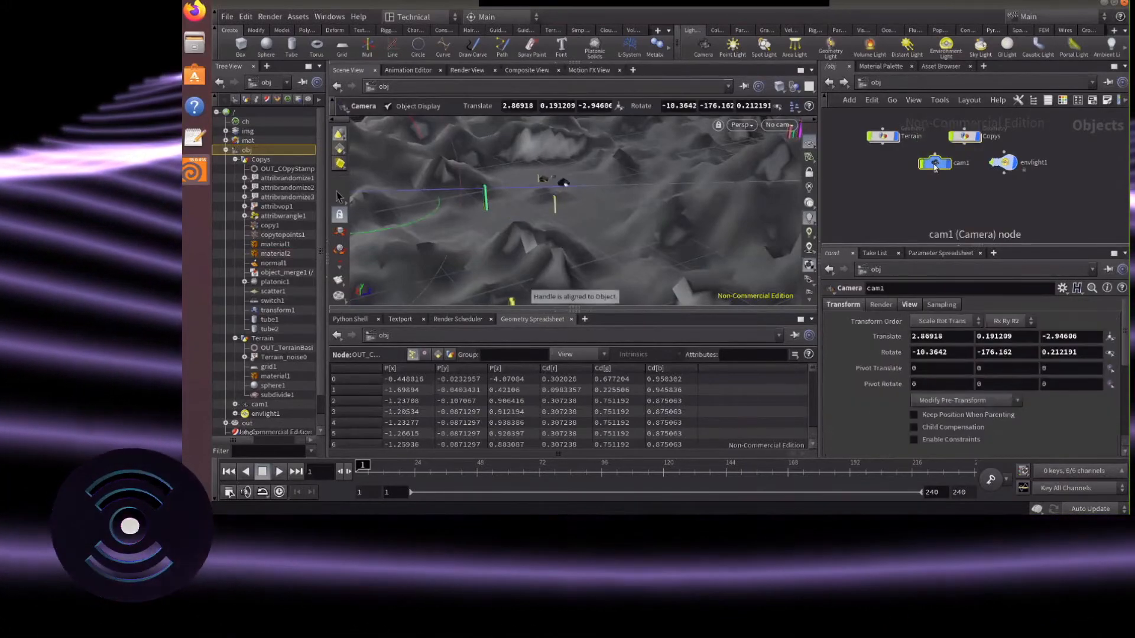
pyautogui.keyDown('alt'); pyautogui.moveTo(715, 190); pyautogui.dragTo(675, 203); pyautogui.keyUp('alt')
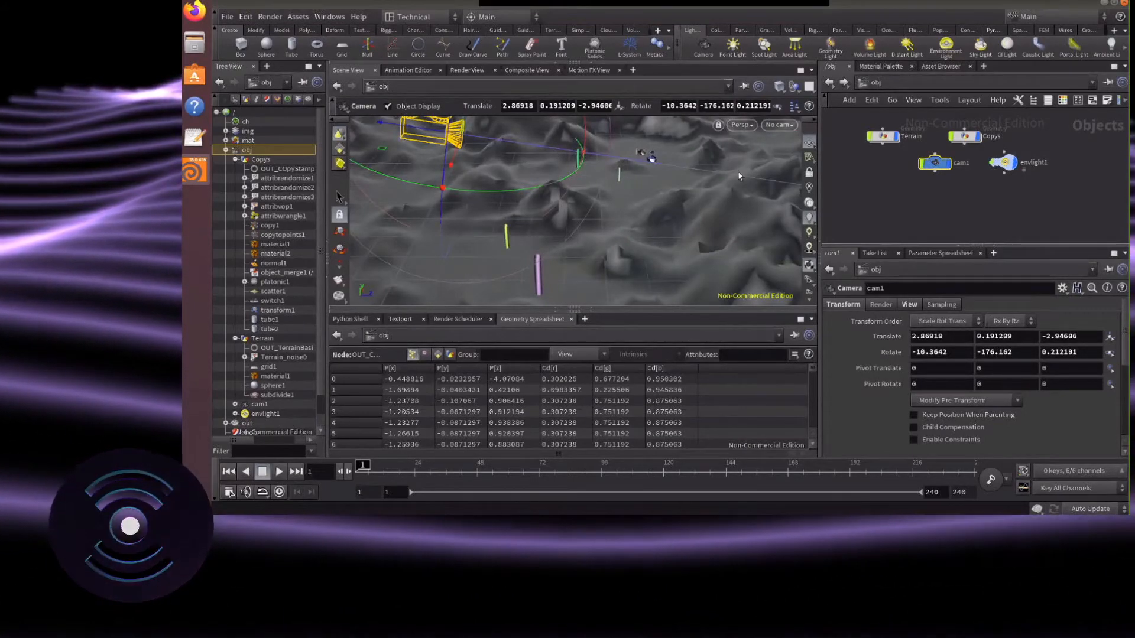
# Turn on cam1's Focus Handle and inspect where its focus point falls among the objects on the terrain
pyautogui.rightClick(560, 152)
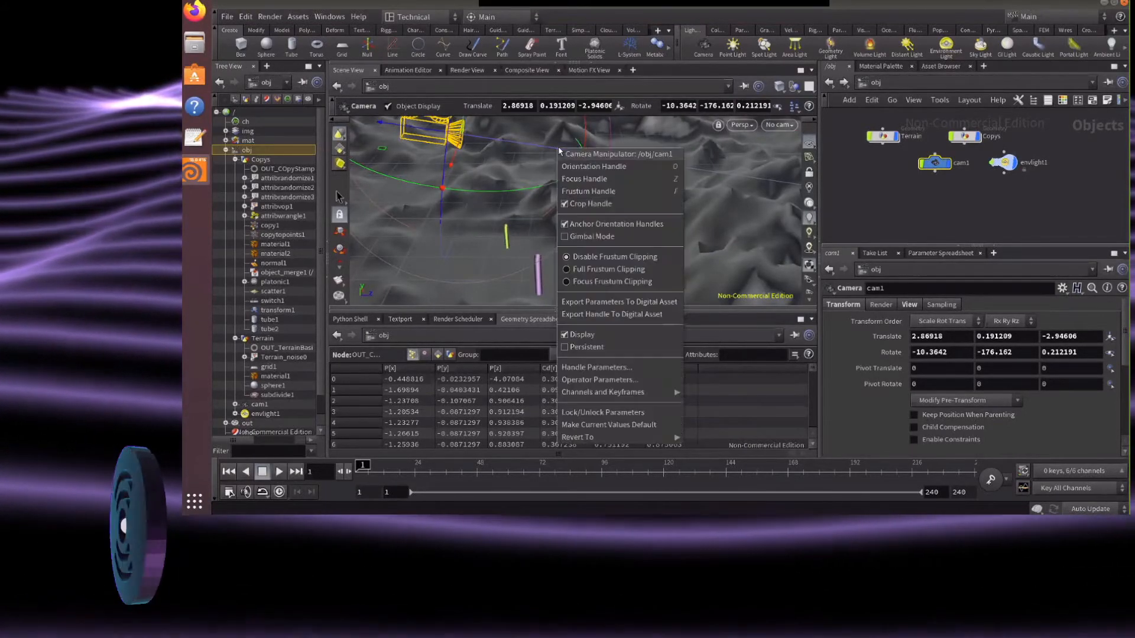
pyautogui.click(573, 180)
pyautogui.scroll(-6, 548, 184)
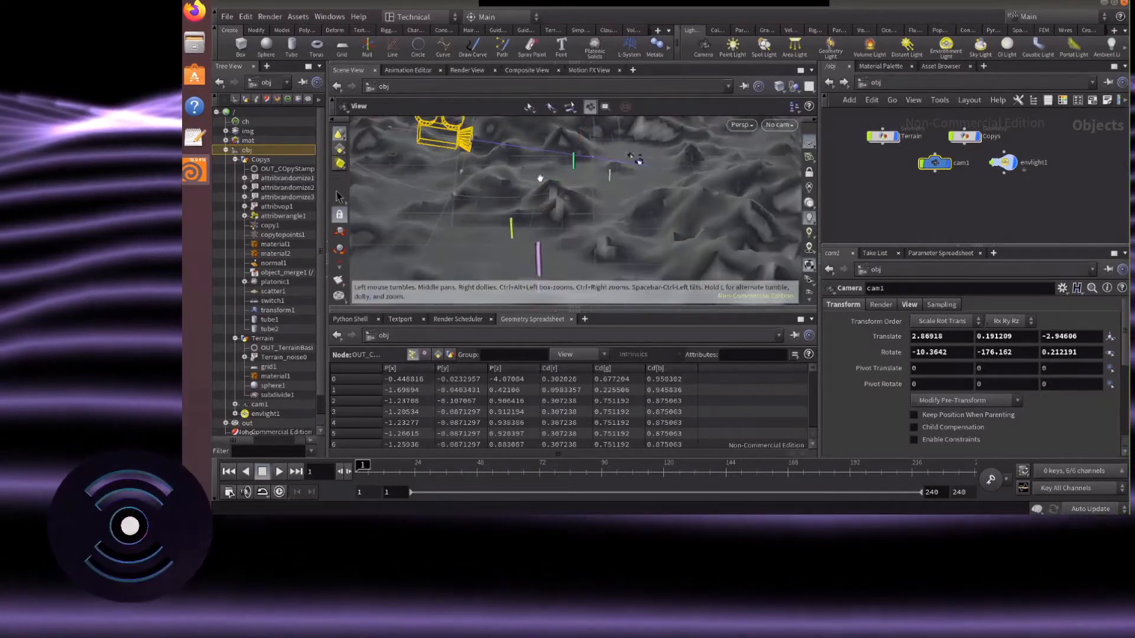
pyautogui.keyDown('alt'); pyautogui.moveTo(659, 185); pyautogui.dragTo(633, 211); pyautogui.keyUp('alt')
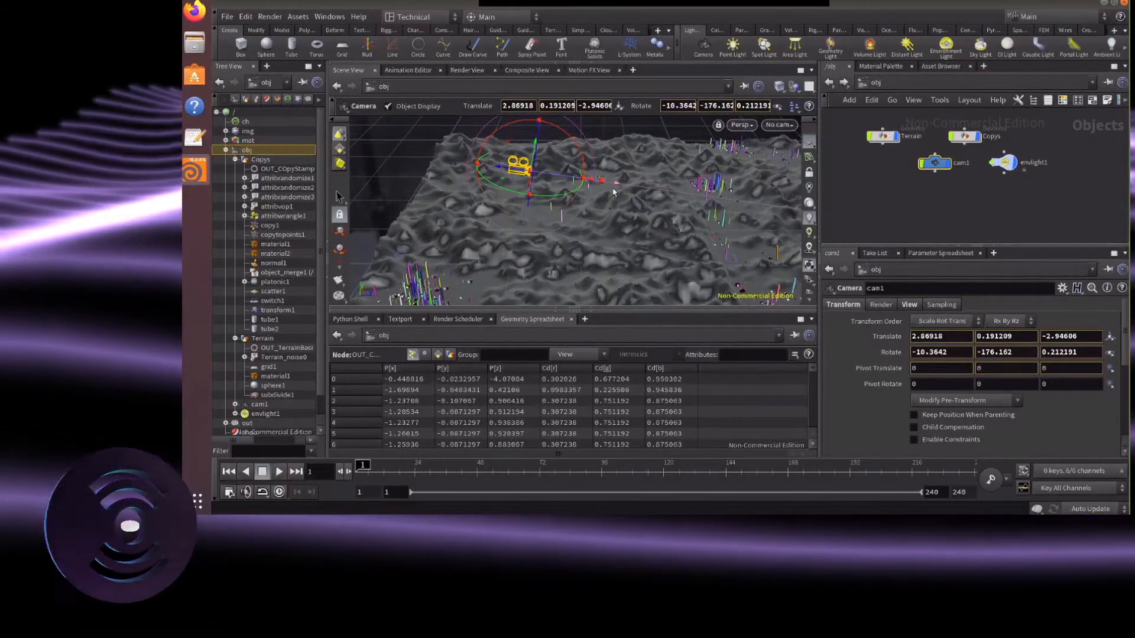
pyautogui.scroll(5, 594, 177)
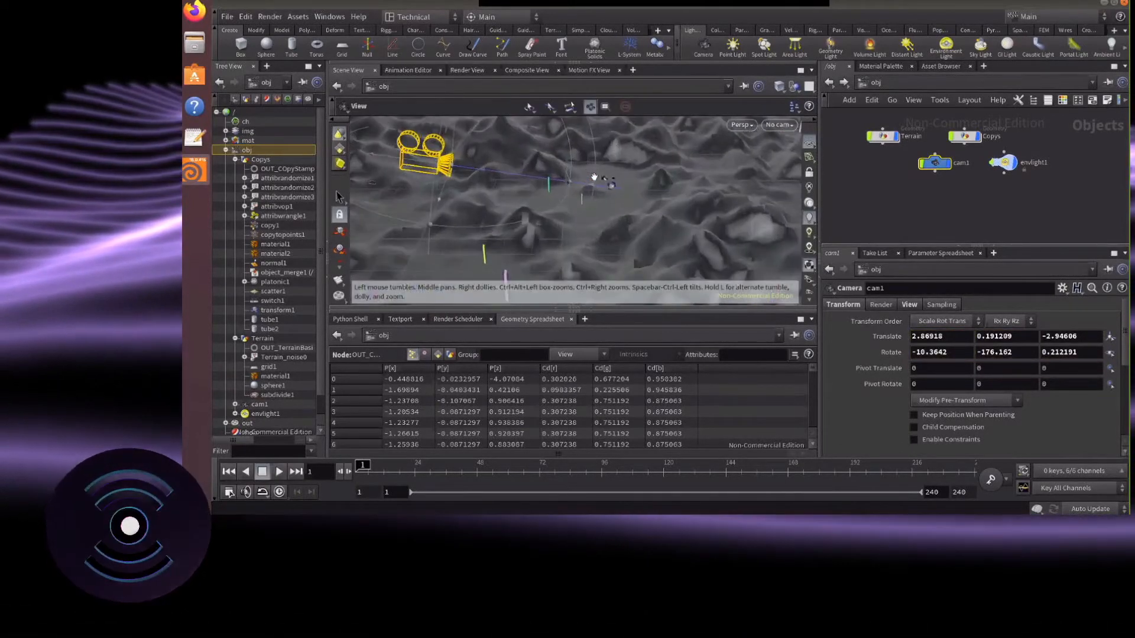
pyautogui.moveTo(594, 176); pyautogui.dragTo(632, 209)
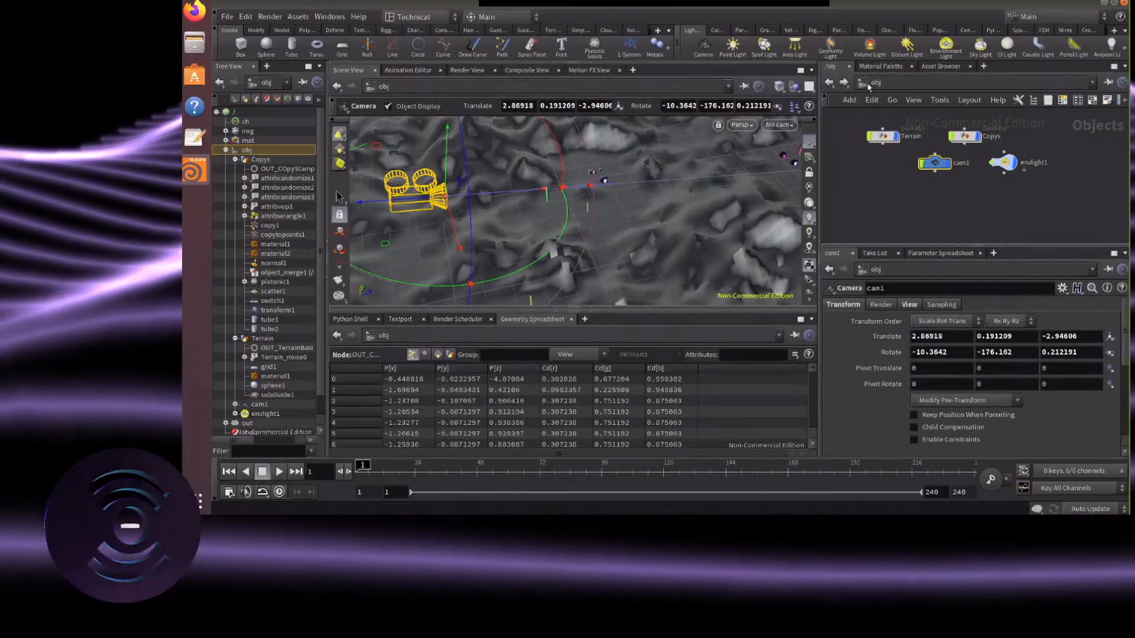
# Examine cam1's view parameters, including focal length, aperture and near and far clipping
pyautogui.click(869, 87)
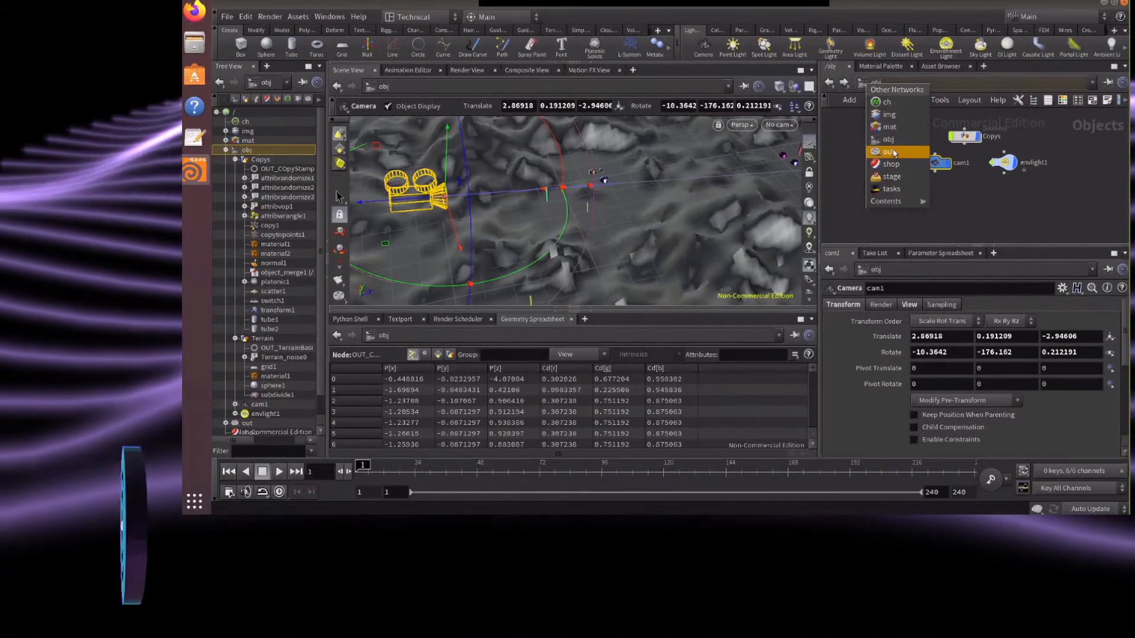
pyautogui.click(1048, 221)
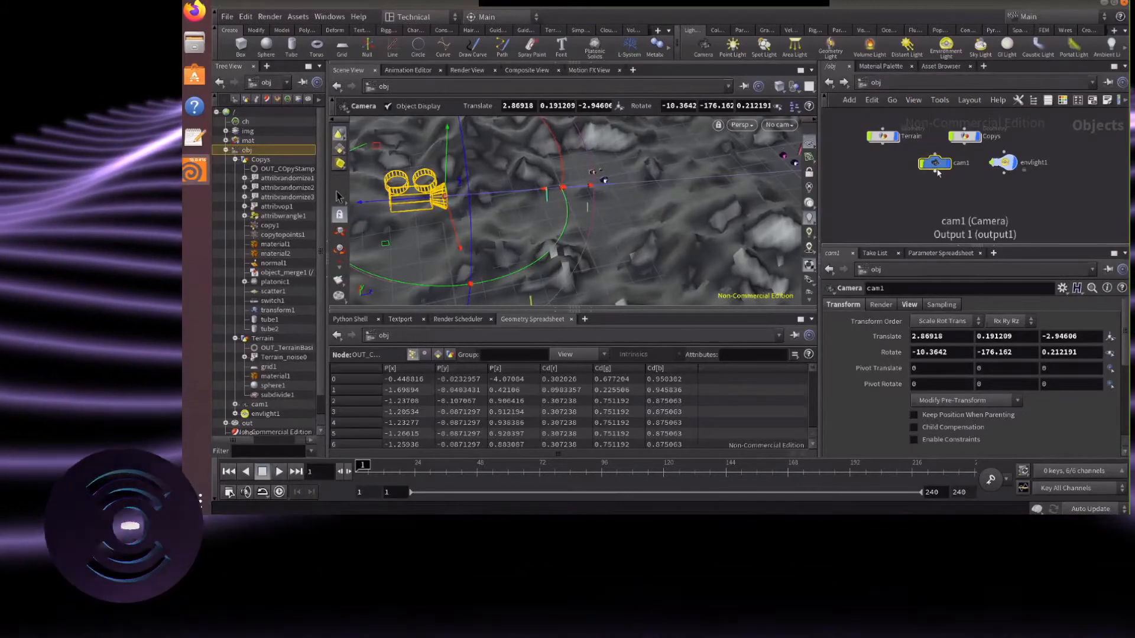
pyautogui.click(909, 305)
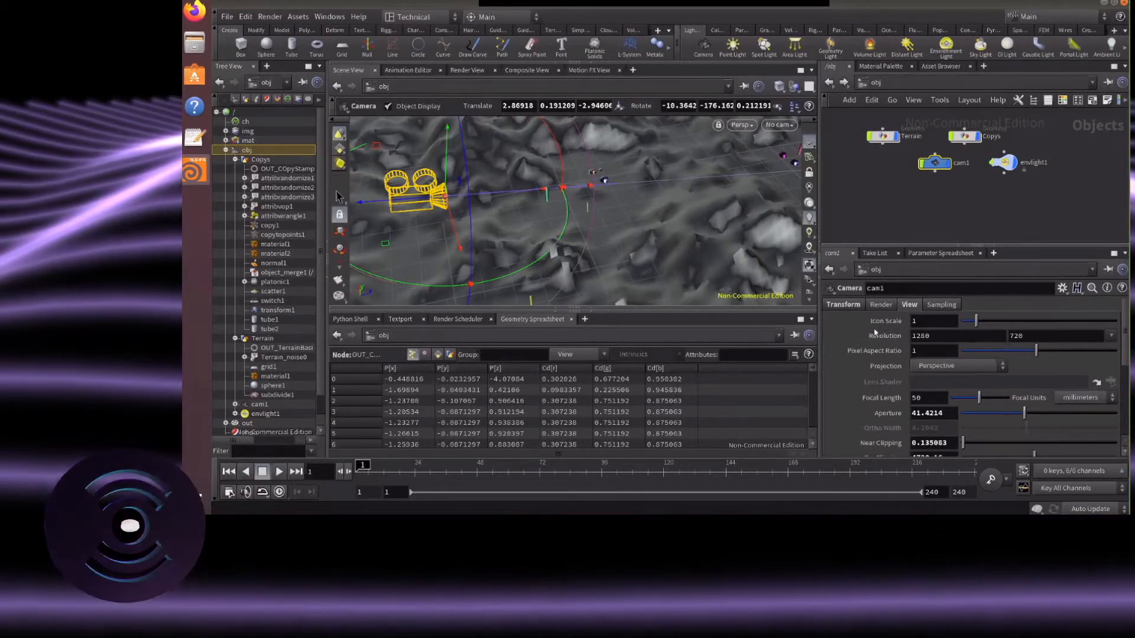
pyautogui.scroll(-3, 874, 333)
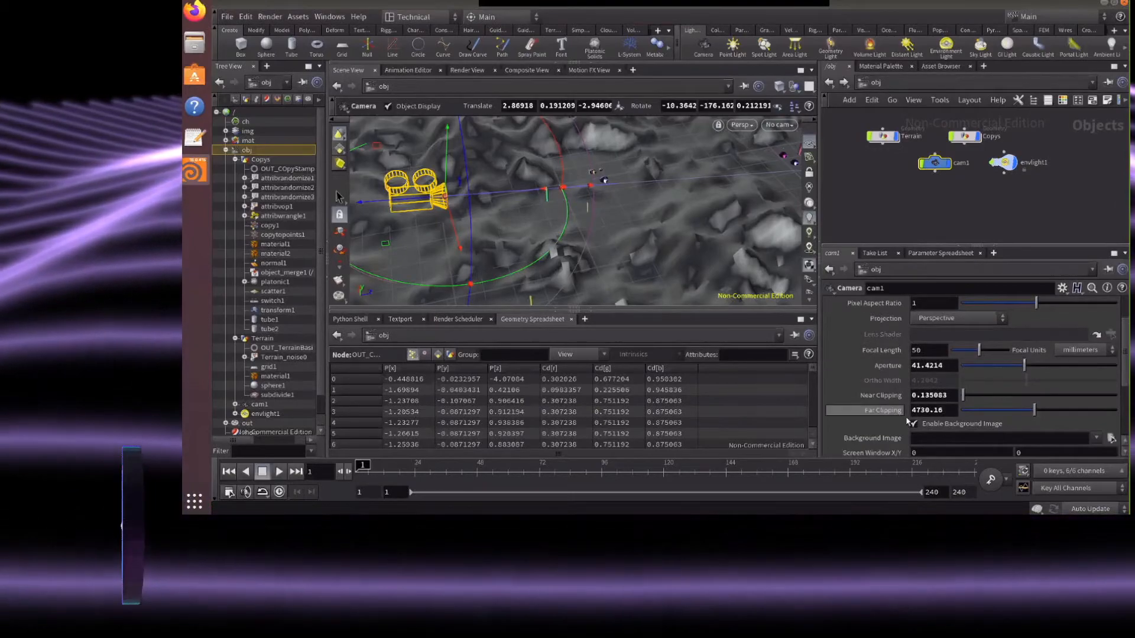
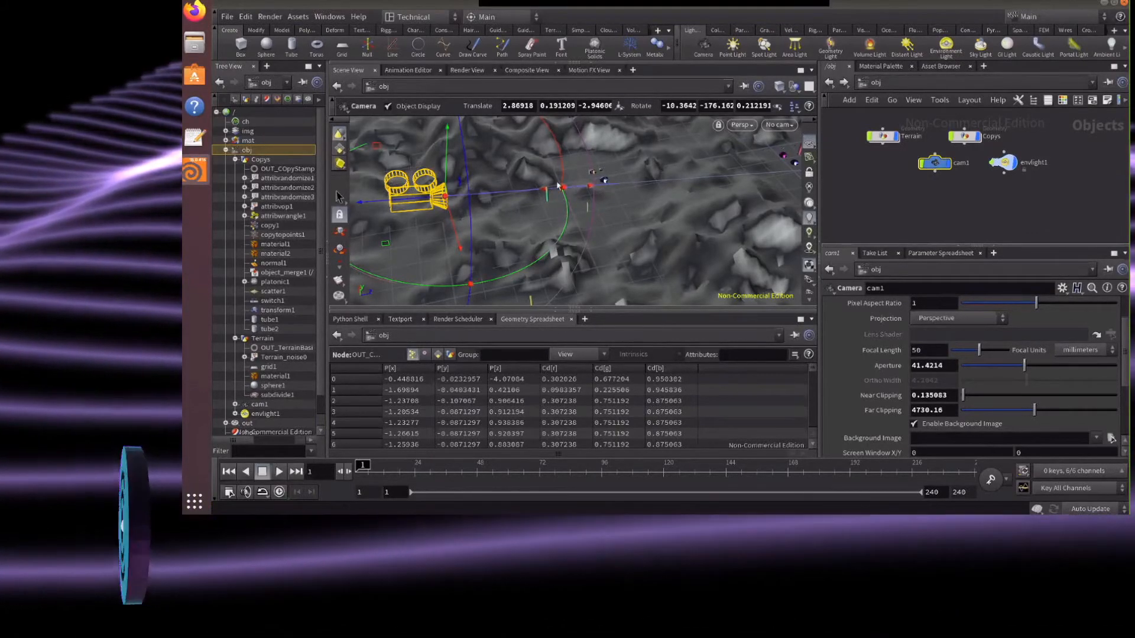
# Go to the output network and enable Depth Of Field in mantra_ipr's rendering settings
pyautogui.click(876, 83)
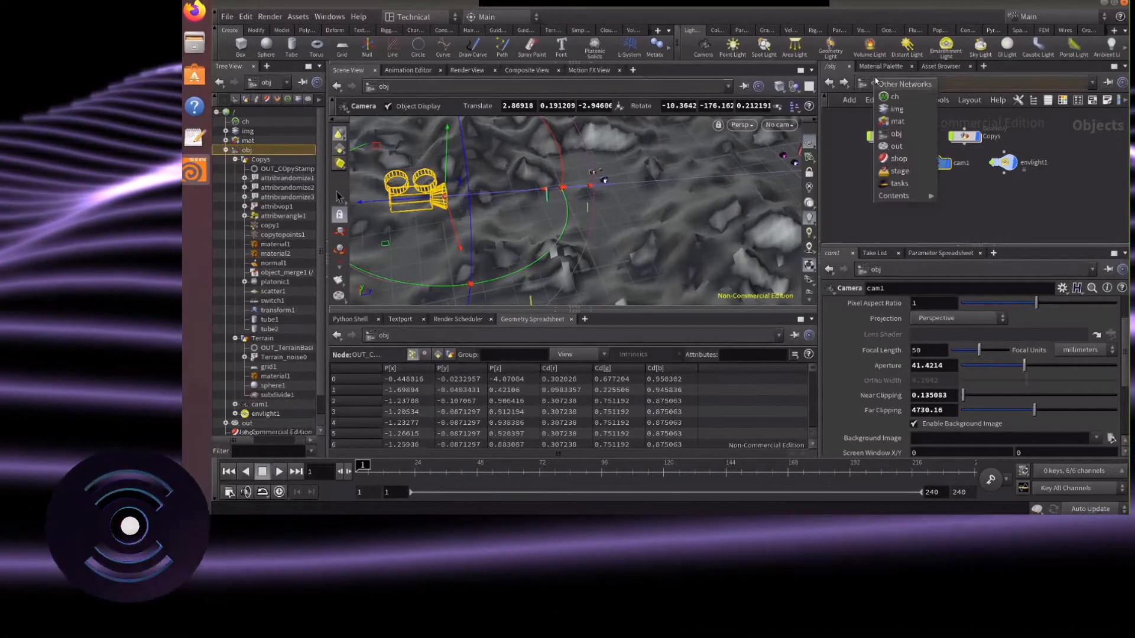
pyautogui.click(907, 146)
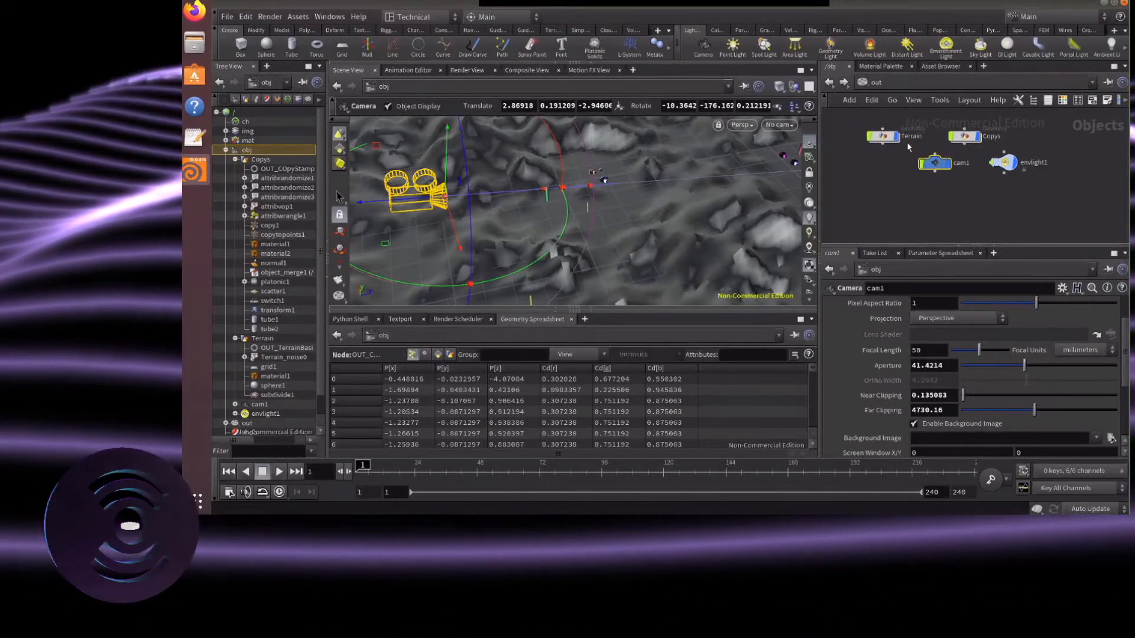
pyautogui.moveTo(978, 178); pyautogui.dragTo(957, 166)
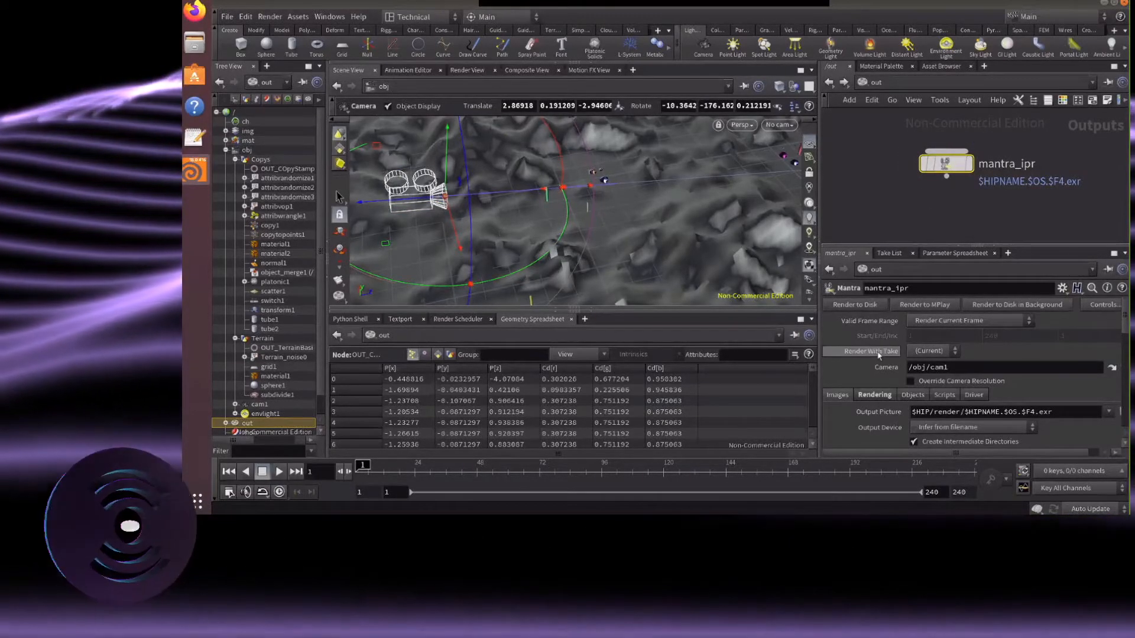
pyautogui.scroll(-2, 866, 360)
pyautogui.scroll(-3, 845, 354)
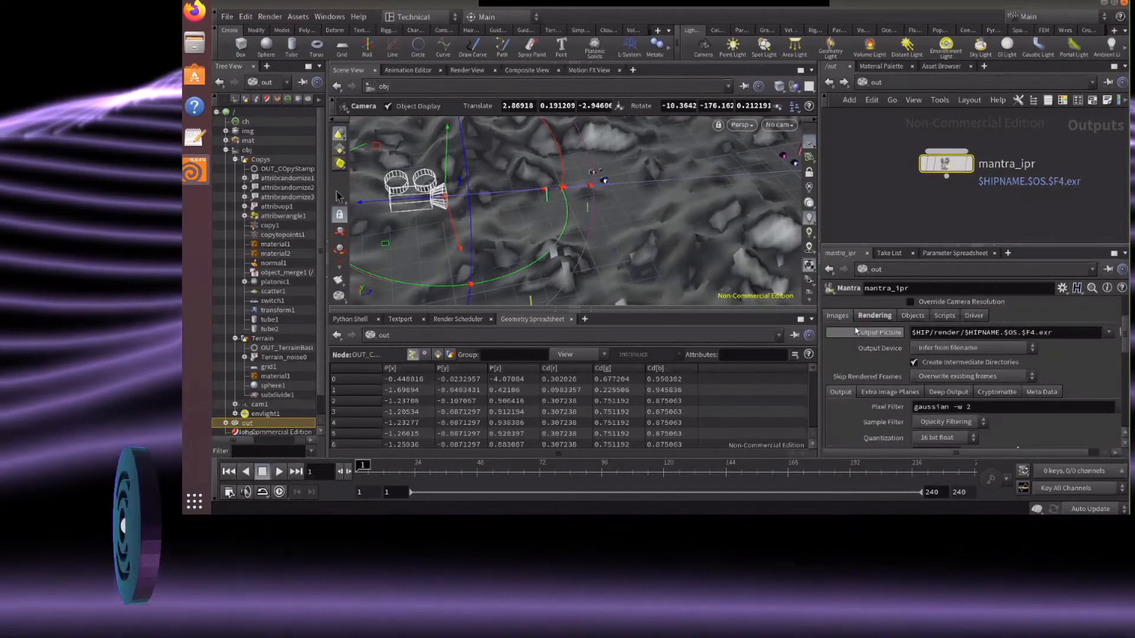
pyautogui.scroll(1, 851, 335)
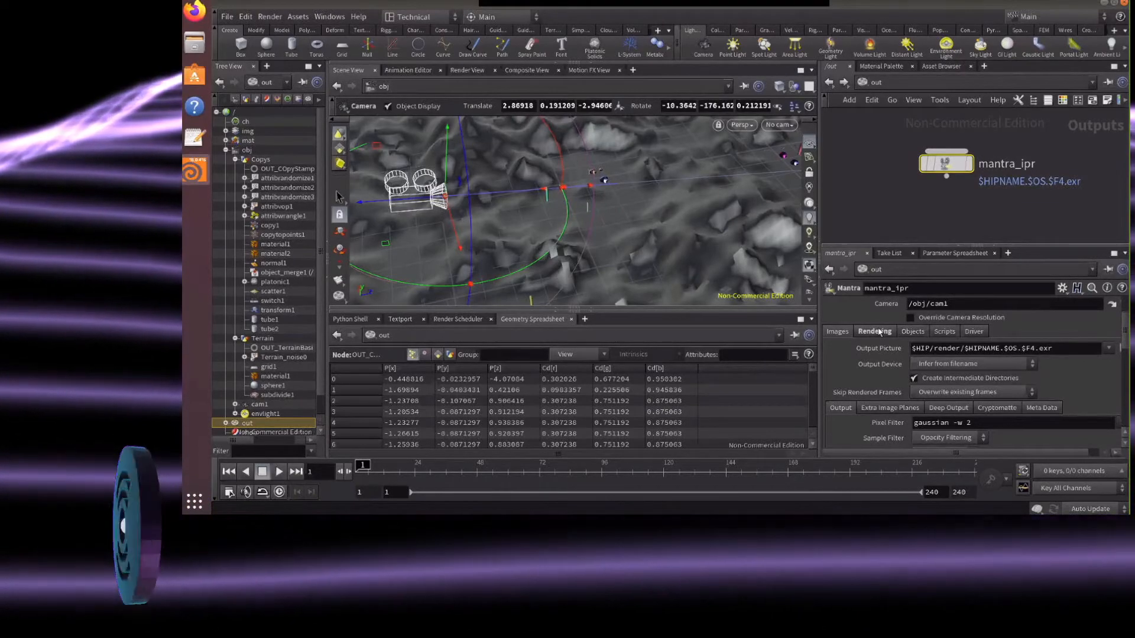
pyautogui.click(879, 332)
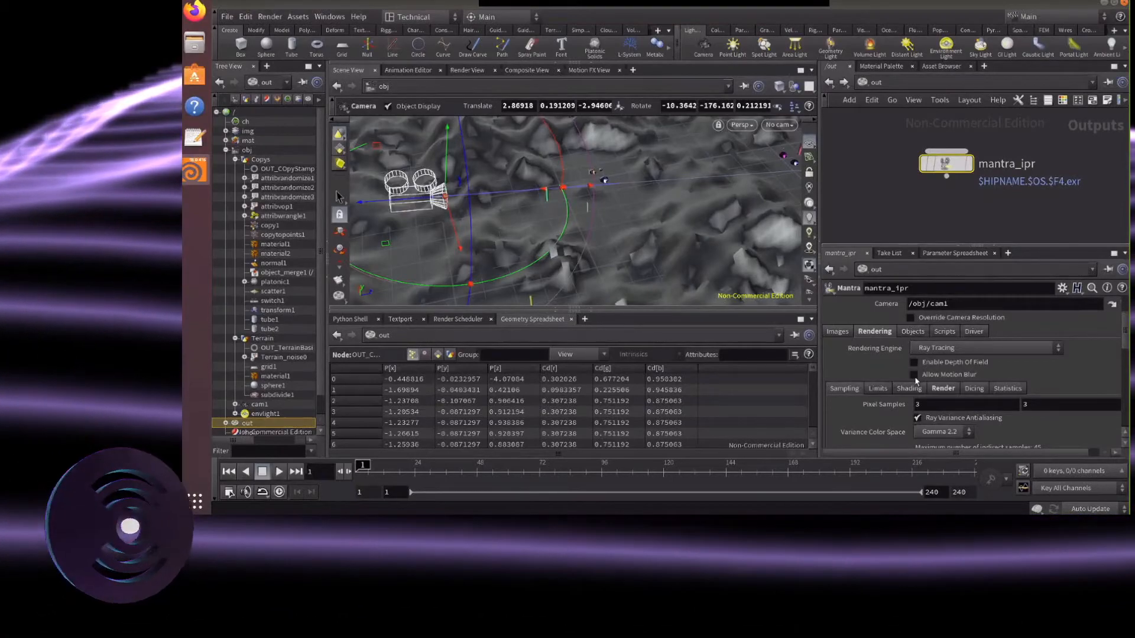
pyautogui.click(913, 362)
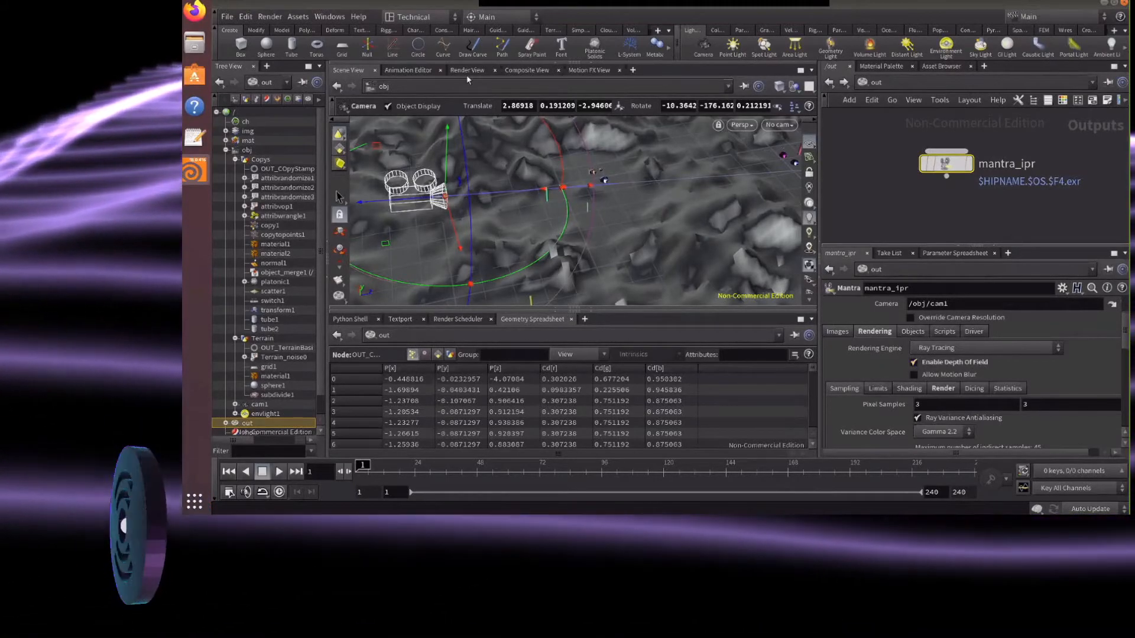
# Inspect the depth of field in the interactive render around the blue rock and green column
pyautogui.click(467, 71)
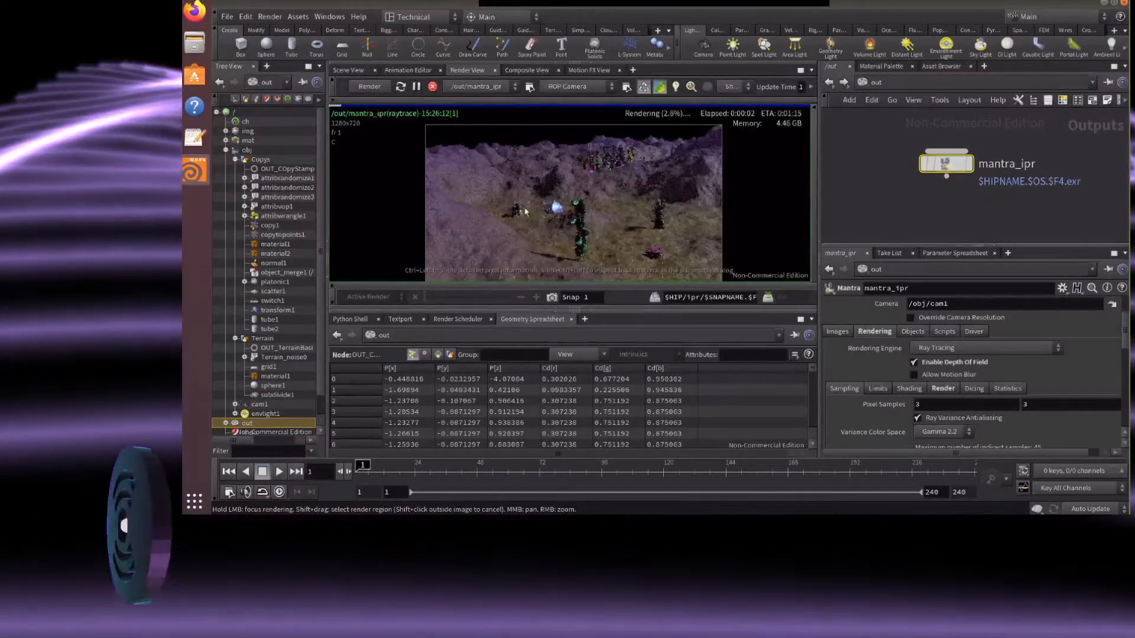
pyautogui.scroll(2, 581, 255)
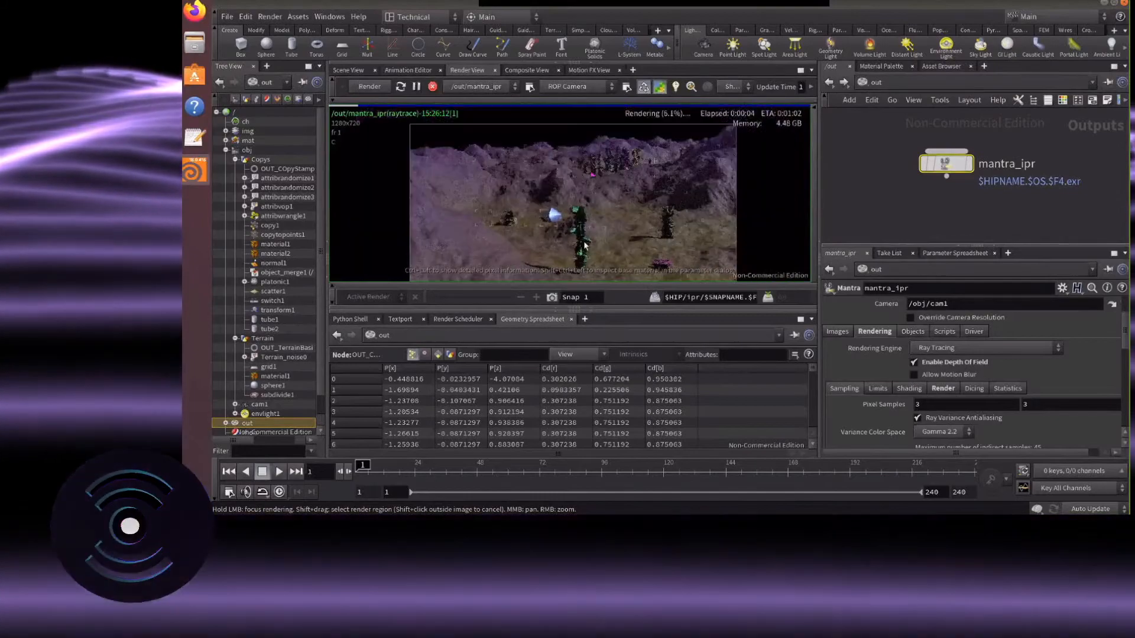
pyautogui.scroll(2, 581, 255)
pyautogui.scroll(3, 572, 207)
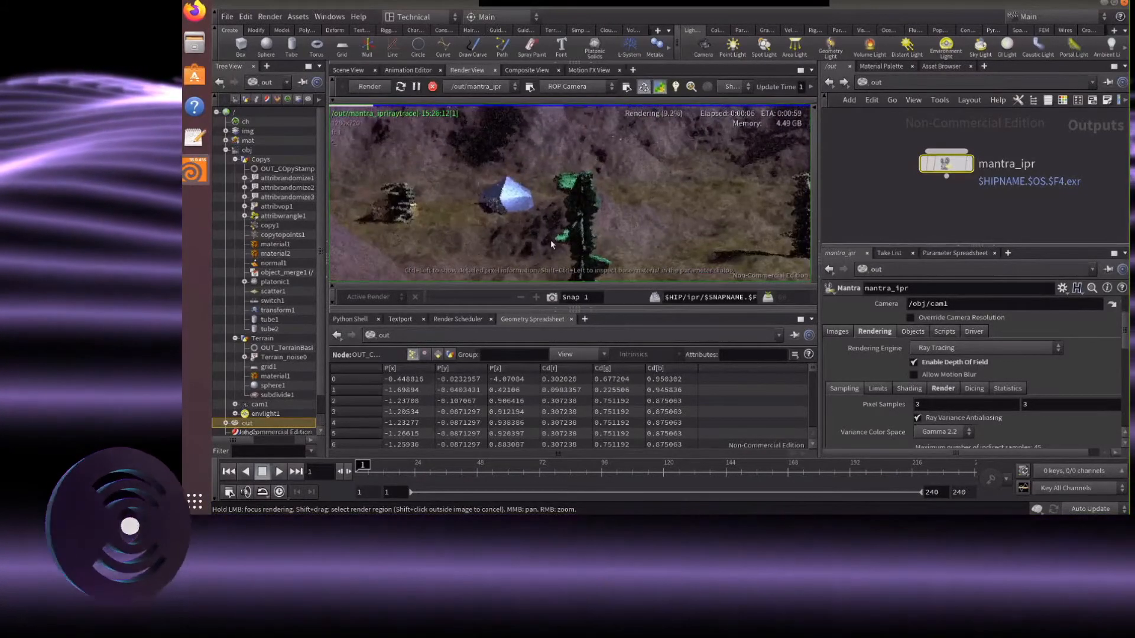
# Examine the depth of field in the interactive render, from the distant colored columns to the whole framed image
pyautogui.scroll(-3, 545, 249)
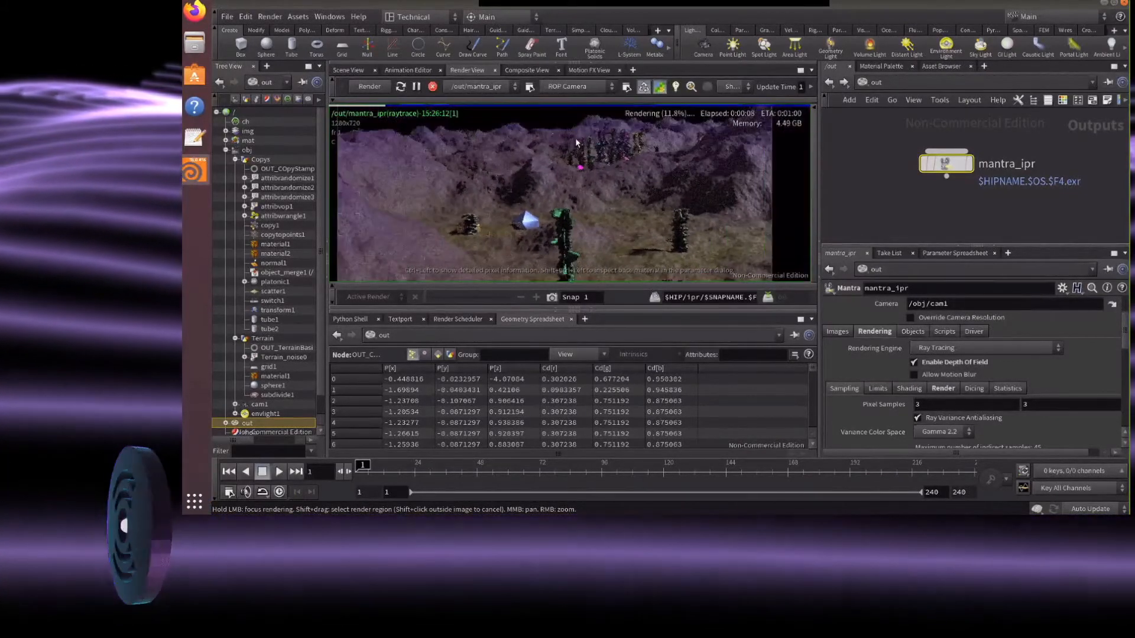
pyautogui.scroll(4, 639, 140)
pyautogui.scroll(4, 729, 147)
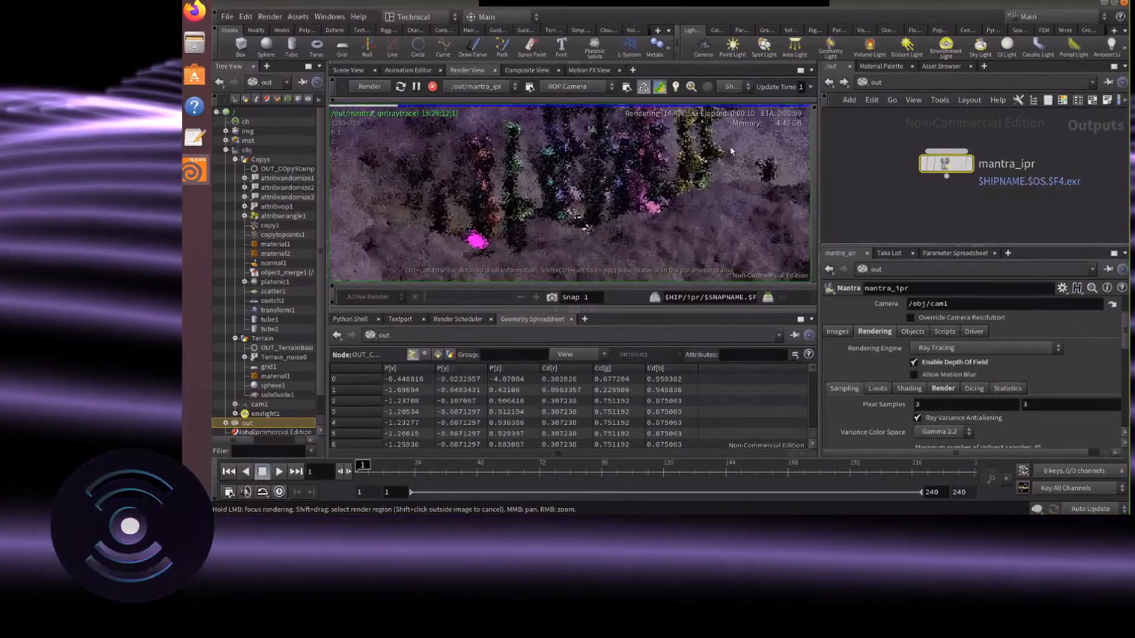
pyautogui.scroll(-4, 592, 264)
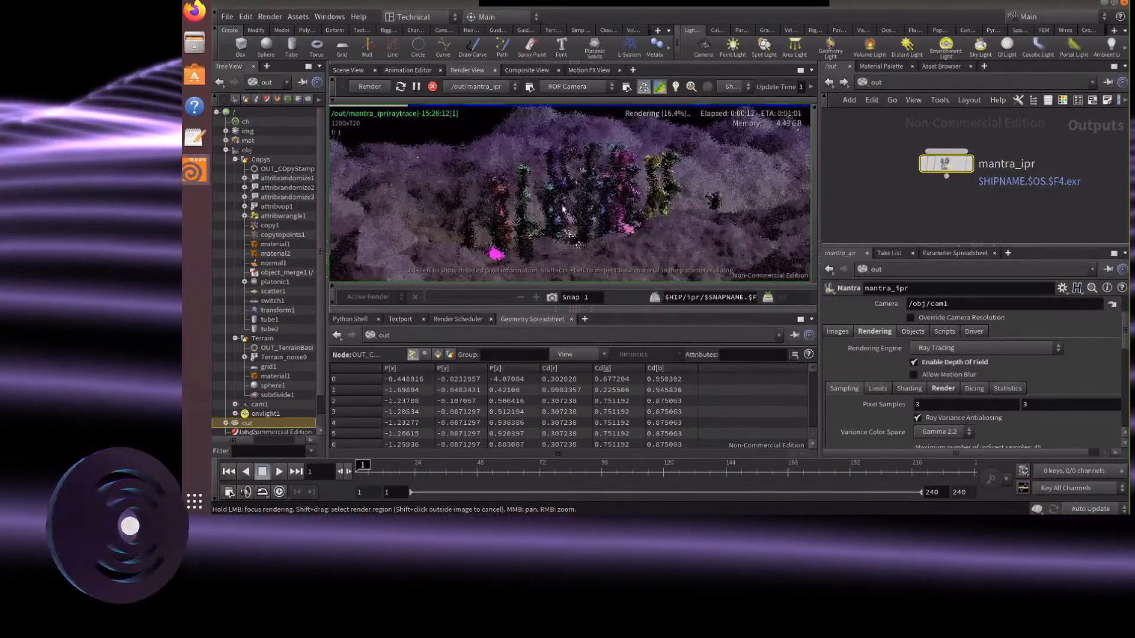
pyautogui.scroll(-3, 591, 160)
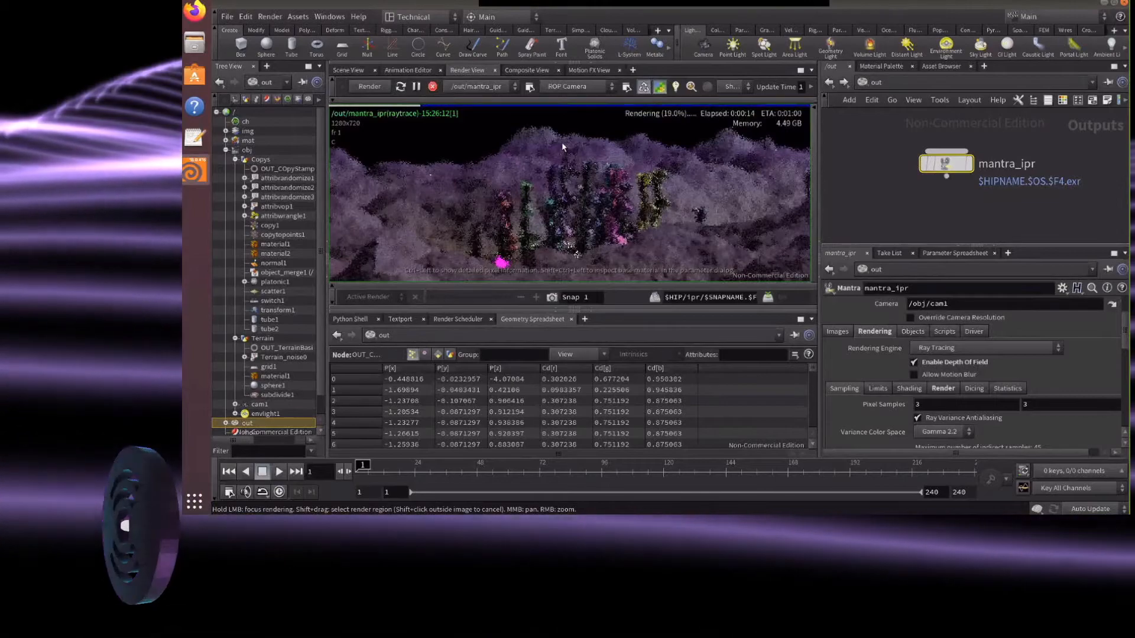
pyautogui.scroll(-3, 562, 142)
pyautogui.scroll(-3, 561, 142)
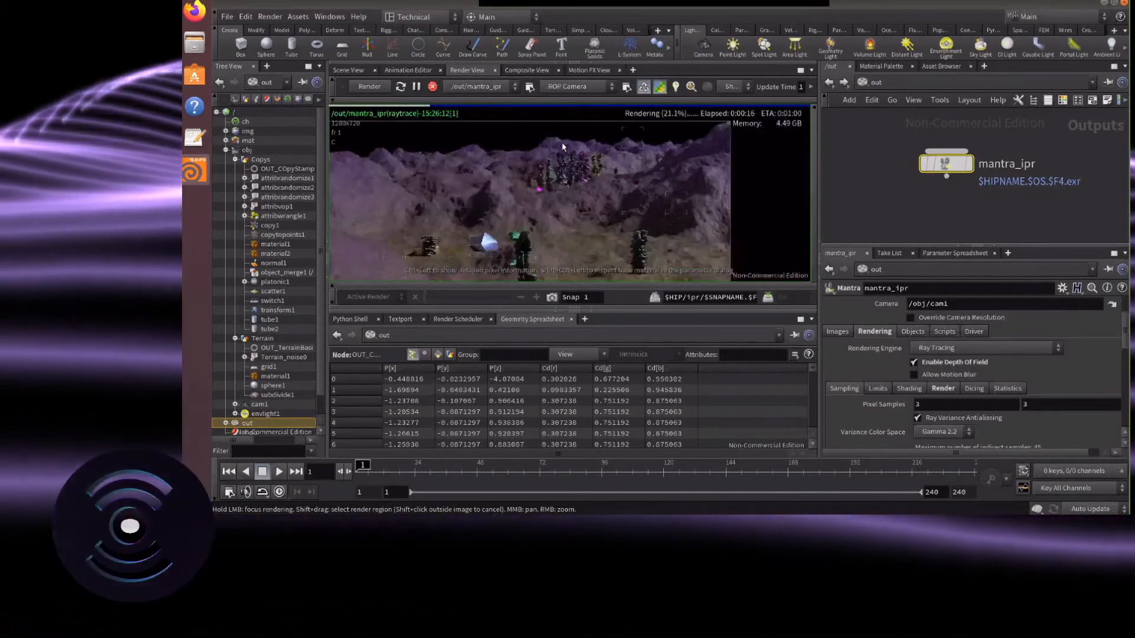
pyautogui.scroll(-2, 673, 154)
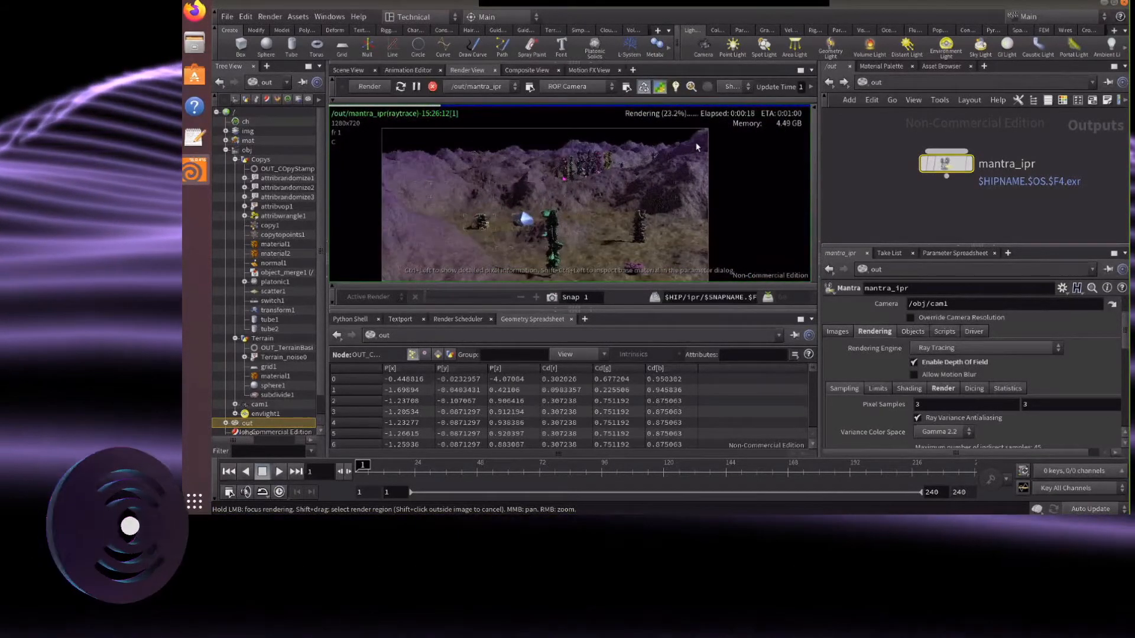
pyautogui.scroll(-2, 697, 147)
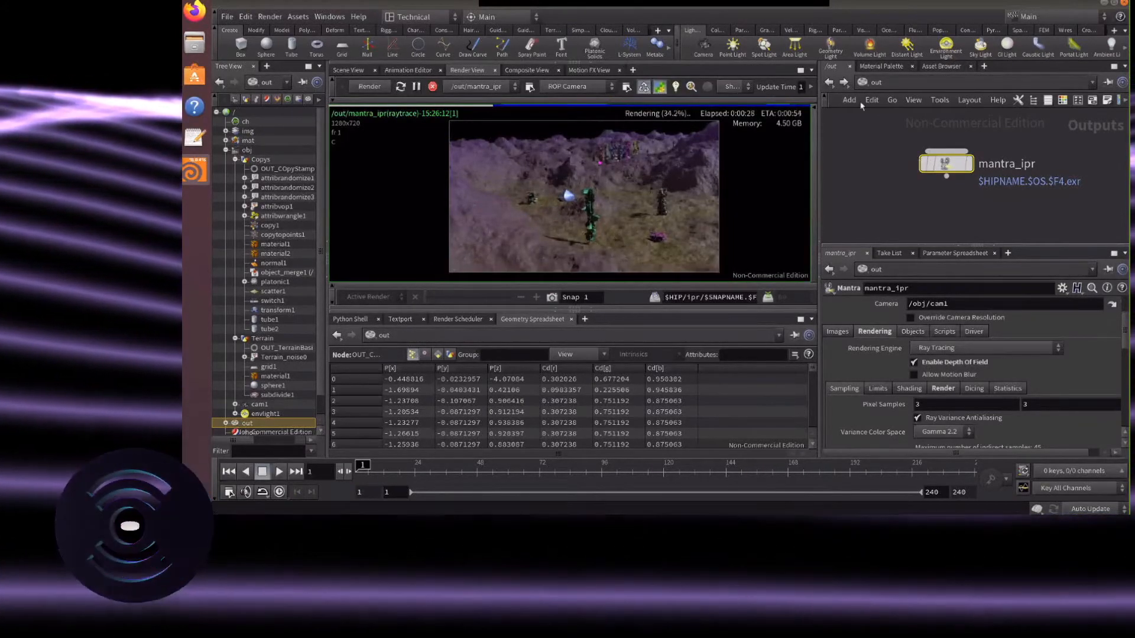
# Return to the object network and arrange envlight1 beside Copys with cam1 directly beneath it
pyautogui.click(829, 83)
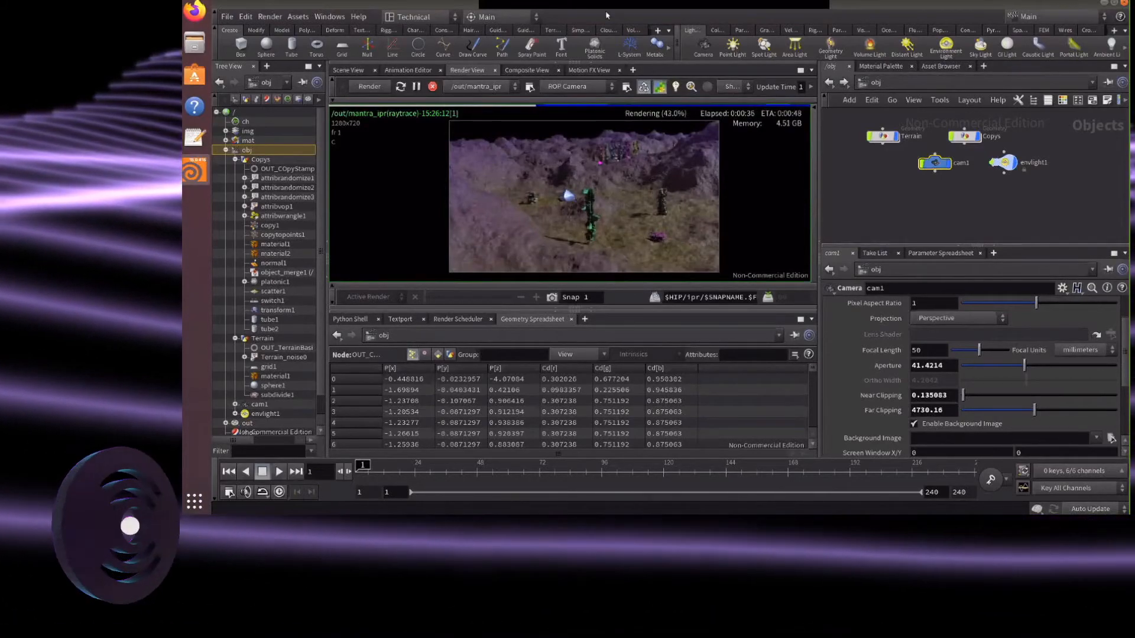
pyautogui.click(819, 39)
pyautogui.click(852, 55)
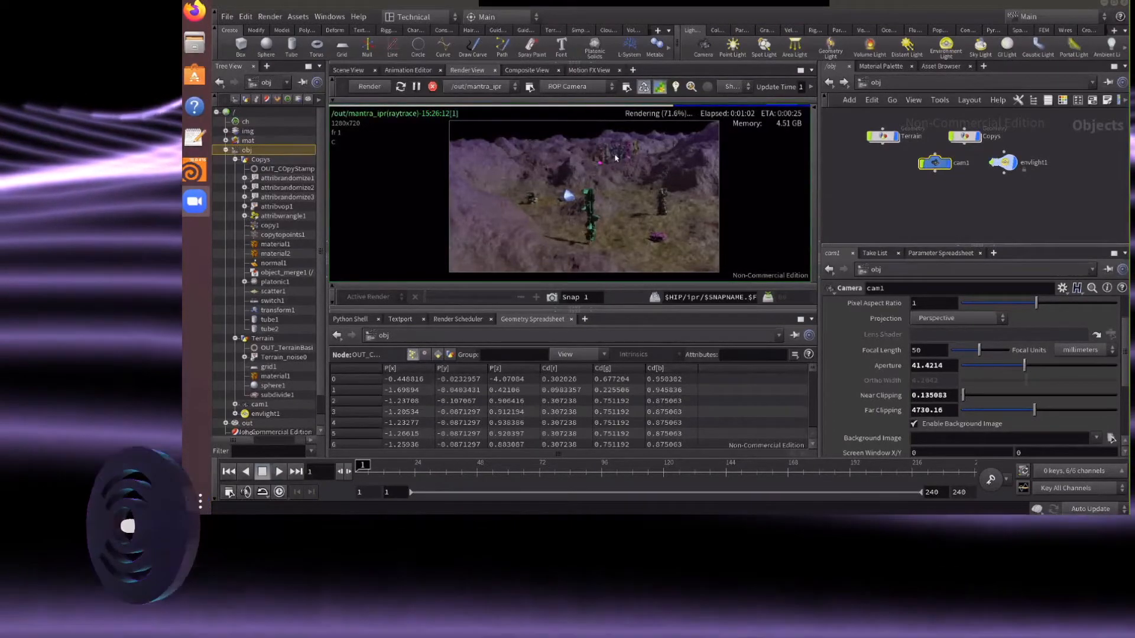
pyautogui.click(883, 137)
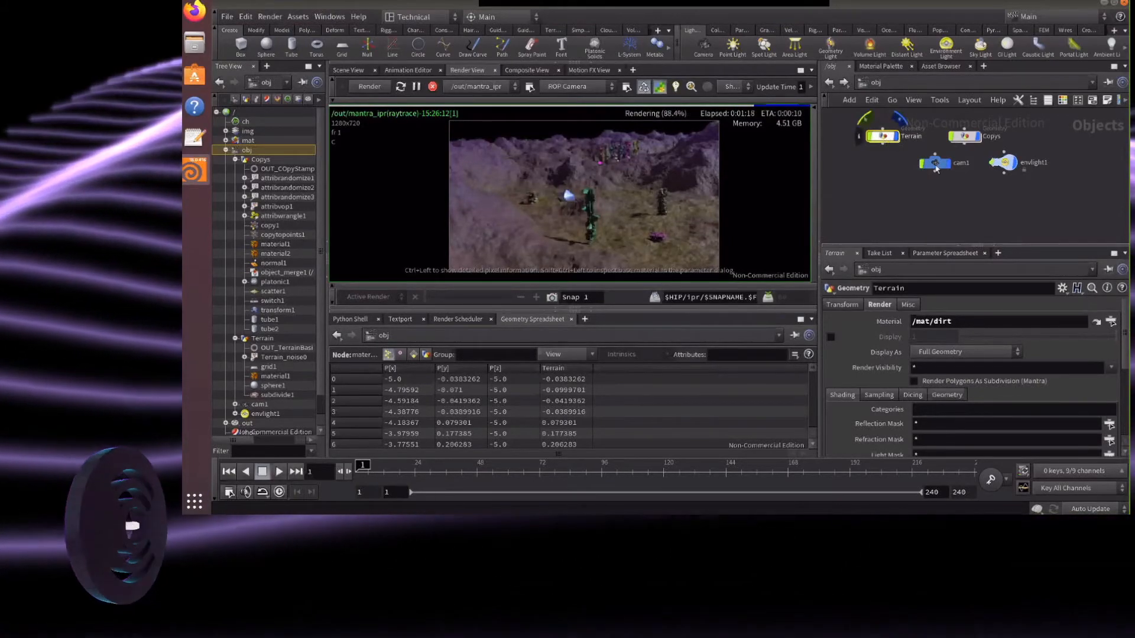
pyautogui.moveTo(935, 168); pyautogui.dragTo(1042, 137)
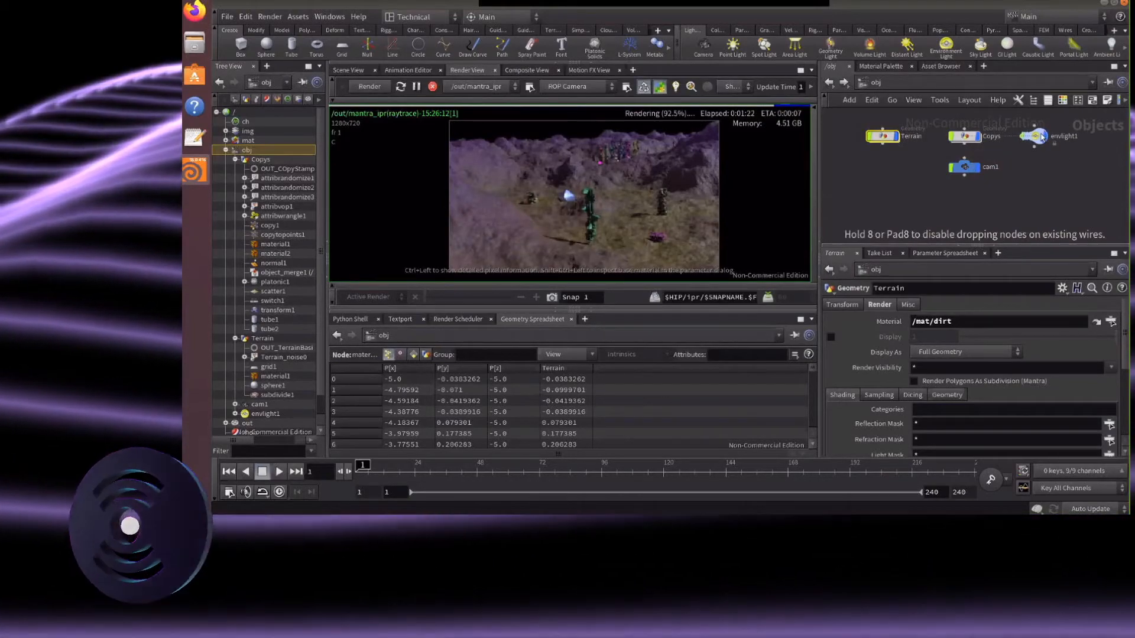
pyautogui.moveTo(963, 171); pyautogui.dragTo(1031, 173)
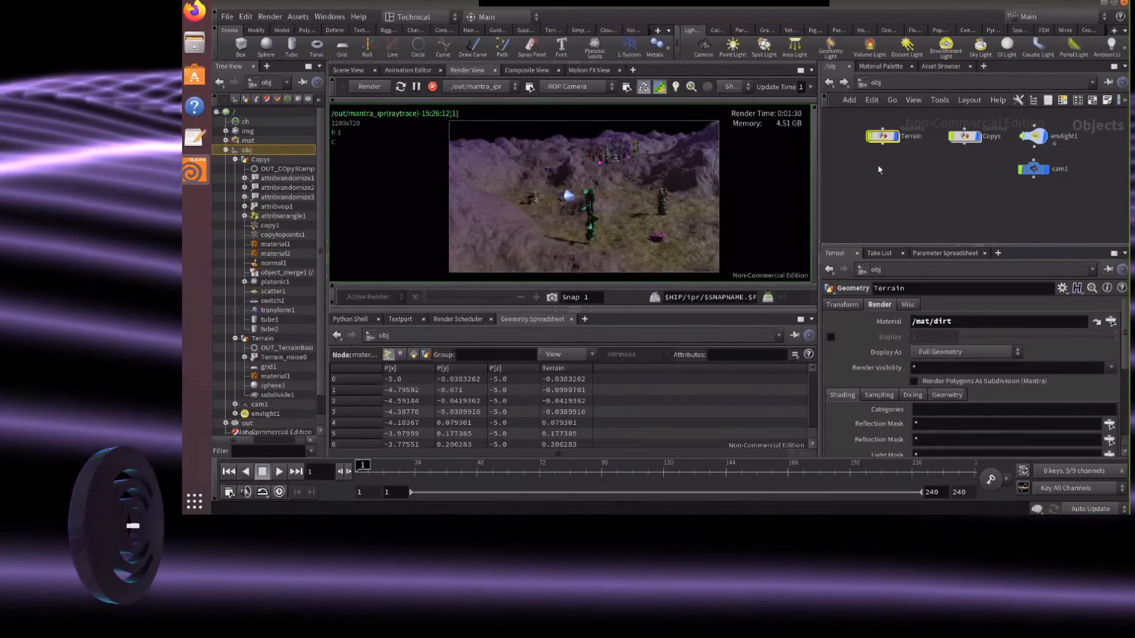
# Add a new Geometry object to the object network, placed below Terrain
pyautogui.press('Tab')
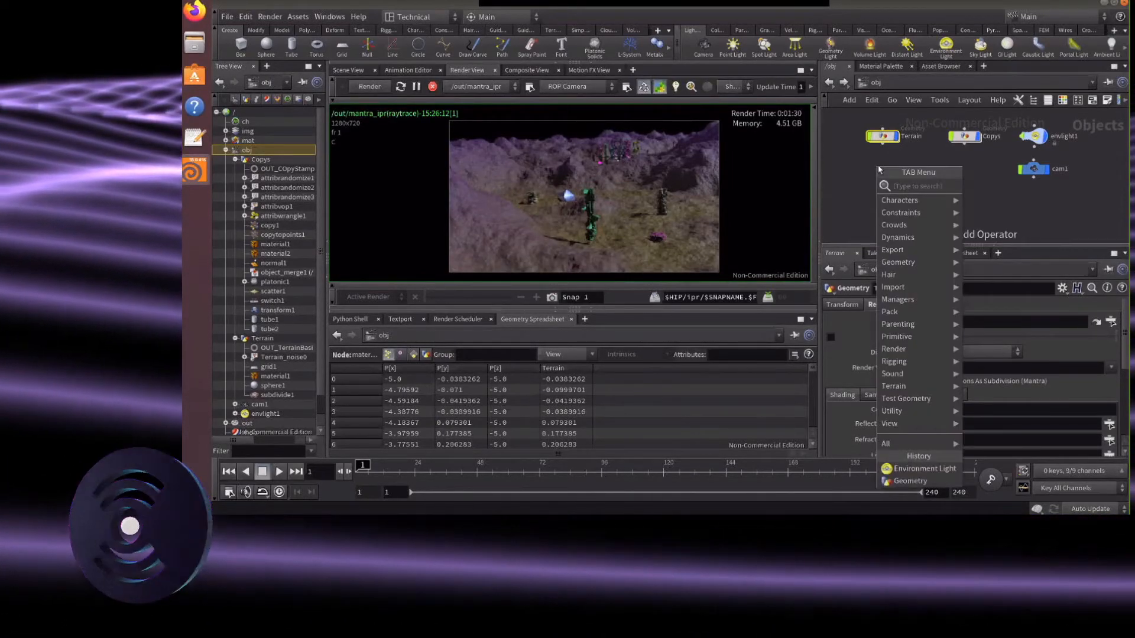
pyautogui.write('geom')
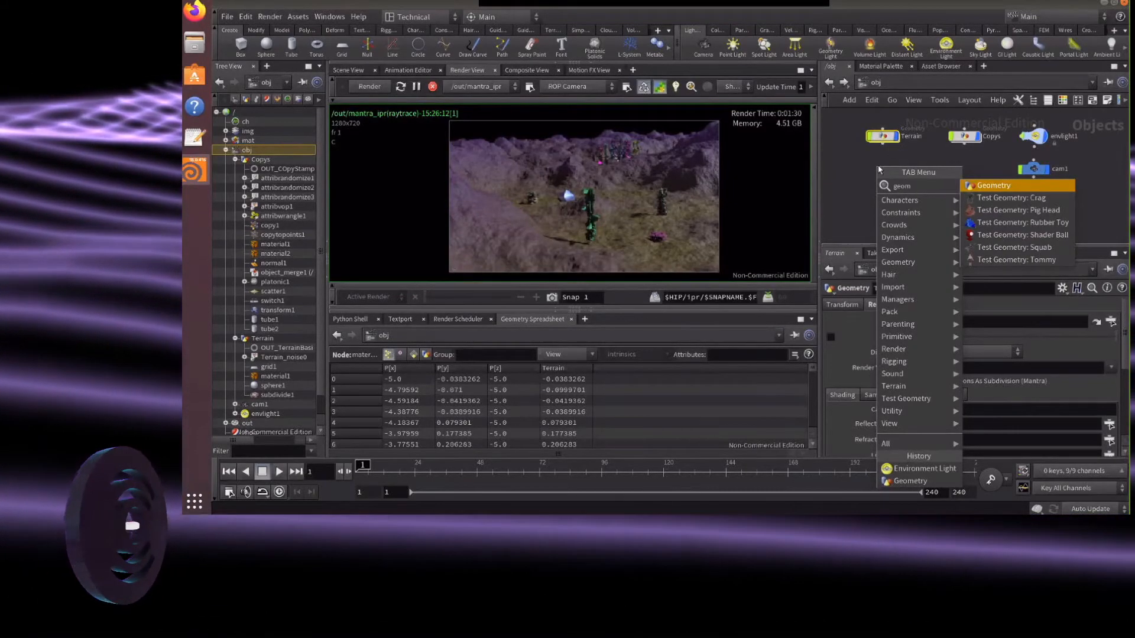
pyautogui.press('Return')
pyautogui.click(879, 170)
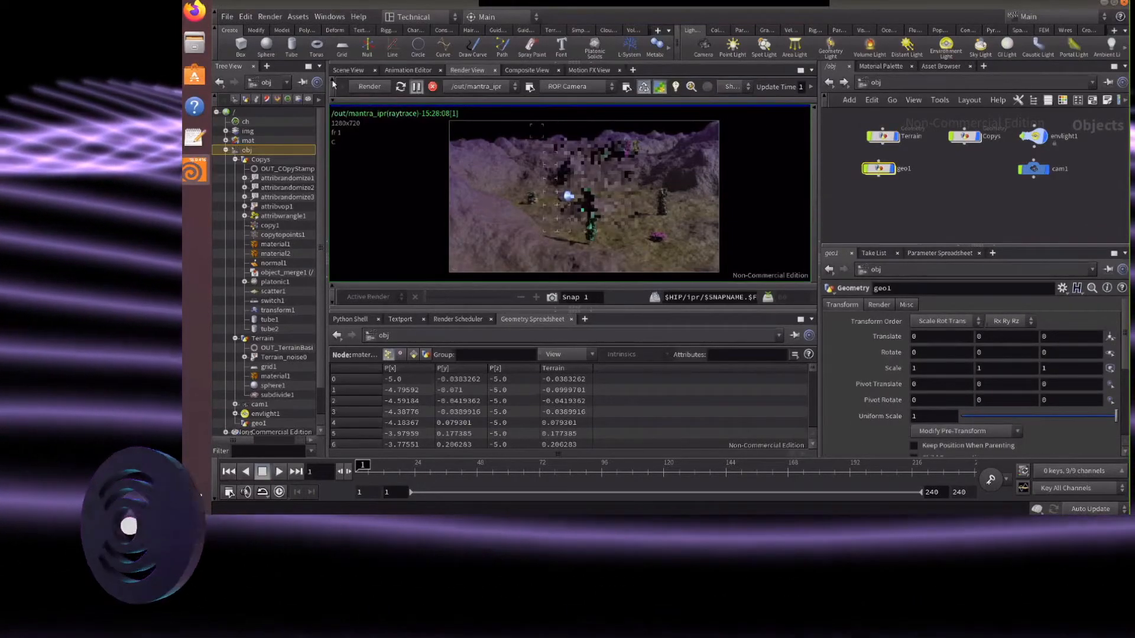
# Switch to the scene view and hide the Copys and Terrain objects
pyautogui.click(348, 70)
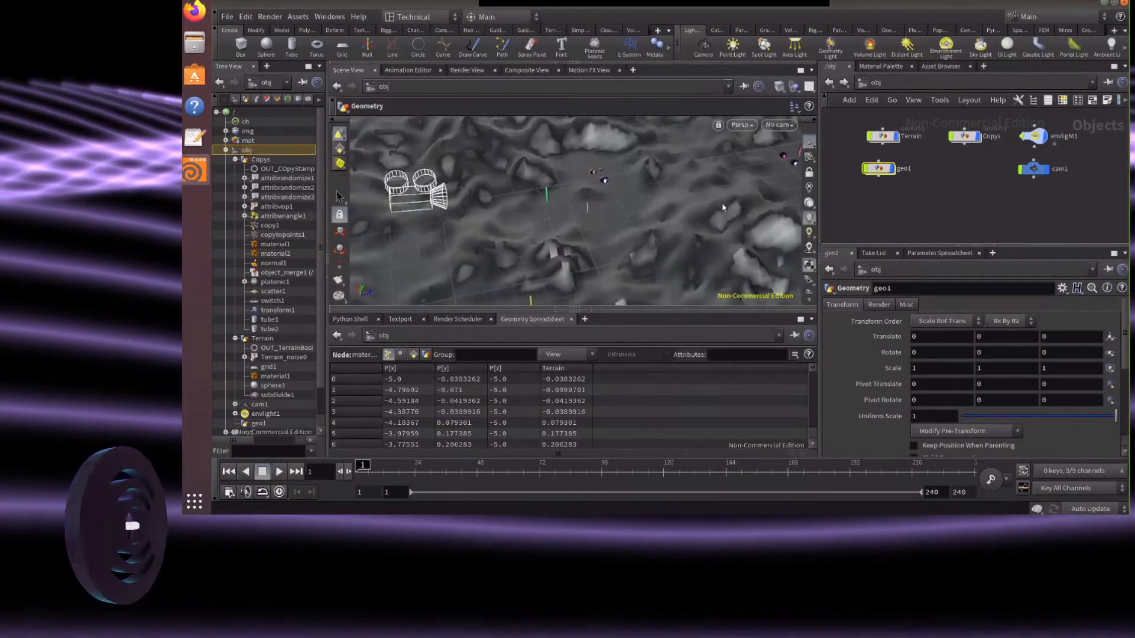
pyautogui.keyDown('alt'); pyautogui.moveTo(608, 186); pyautogui.dragTo(630, 170); pyautogui.keyUp('alt')
pyautogui.scroll(-4, 631, 171)
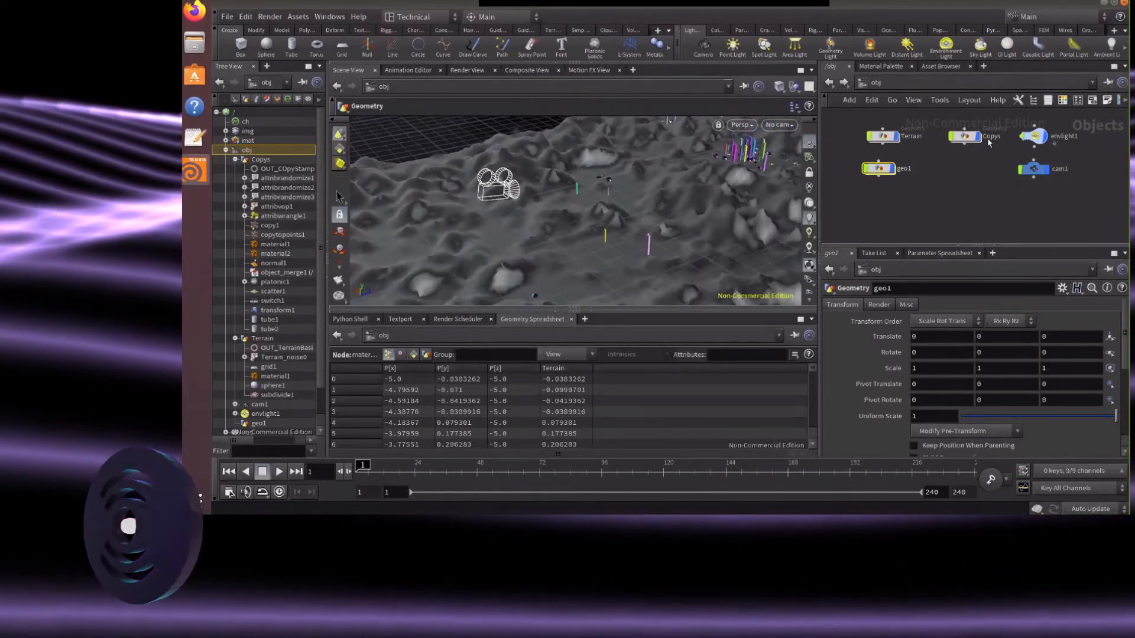
pyautogui.click(978, 136)
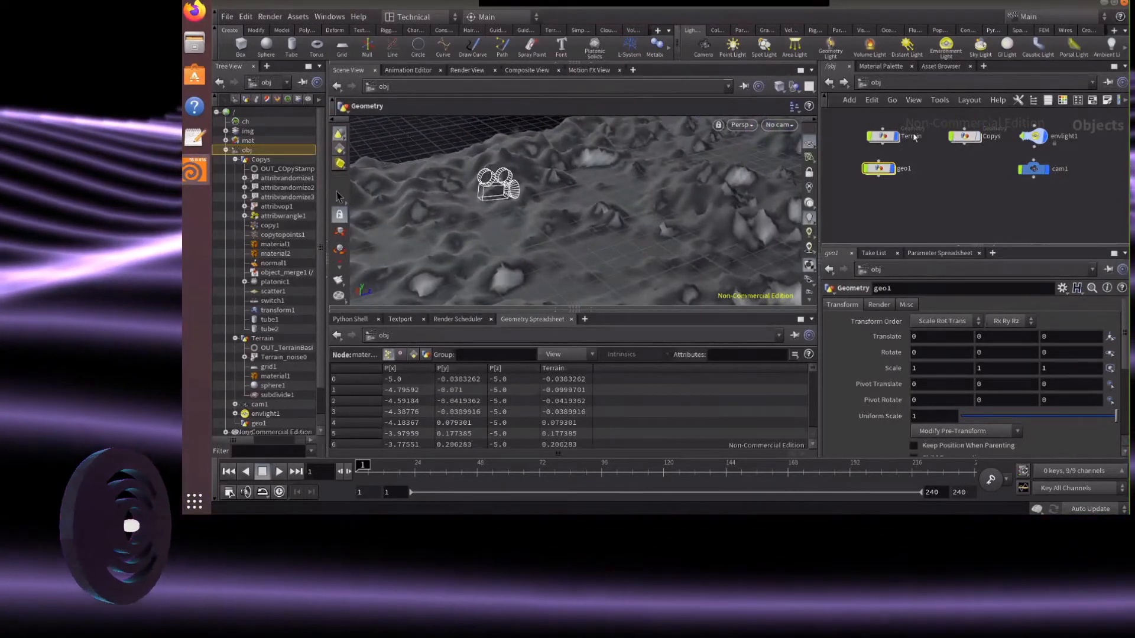
pyautogui.click(895, 137)
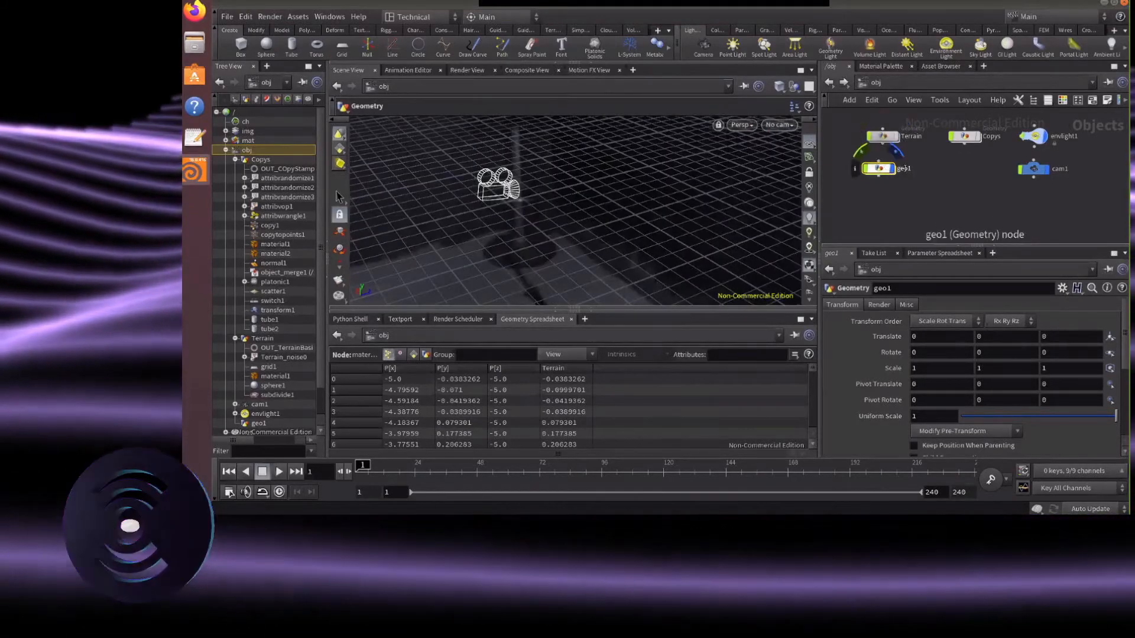
# Rename the new geometry object Attribute_Transfer and align it under Terrain
pyautogui.doubleClick(904, 169)
pyautogui.write('A')
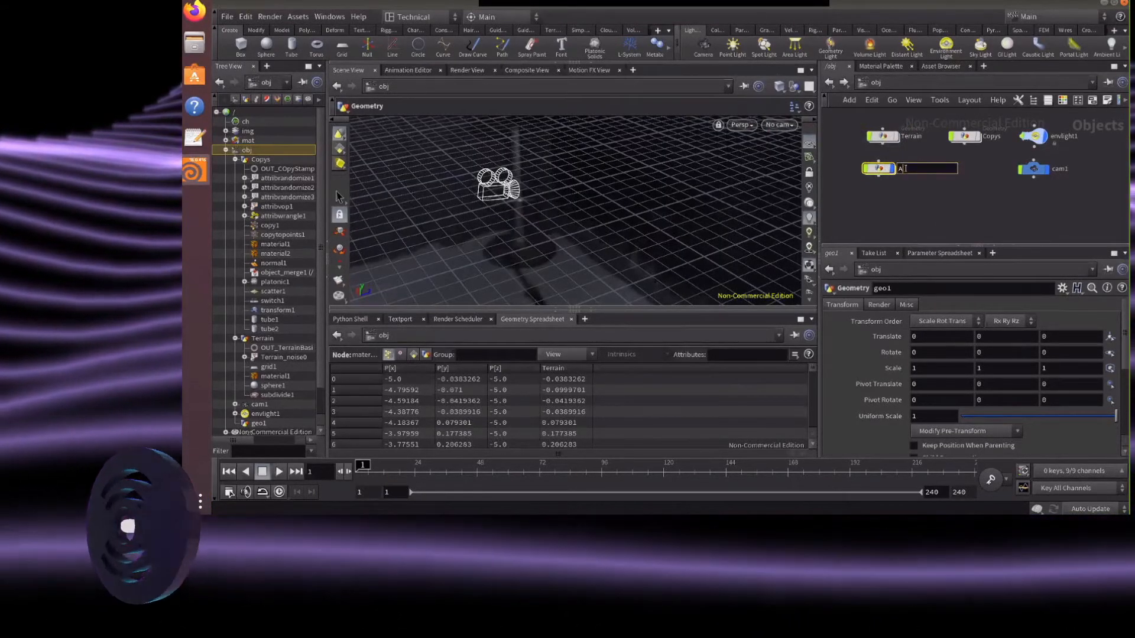
pyautogui.write('ttribute_Transf')
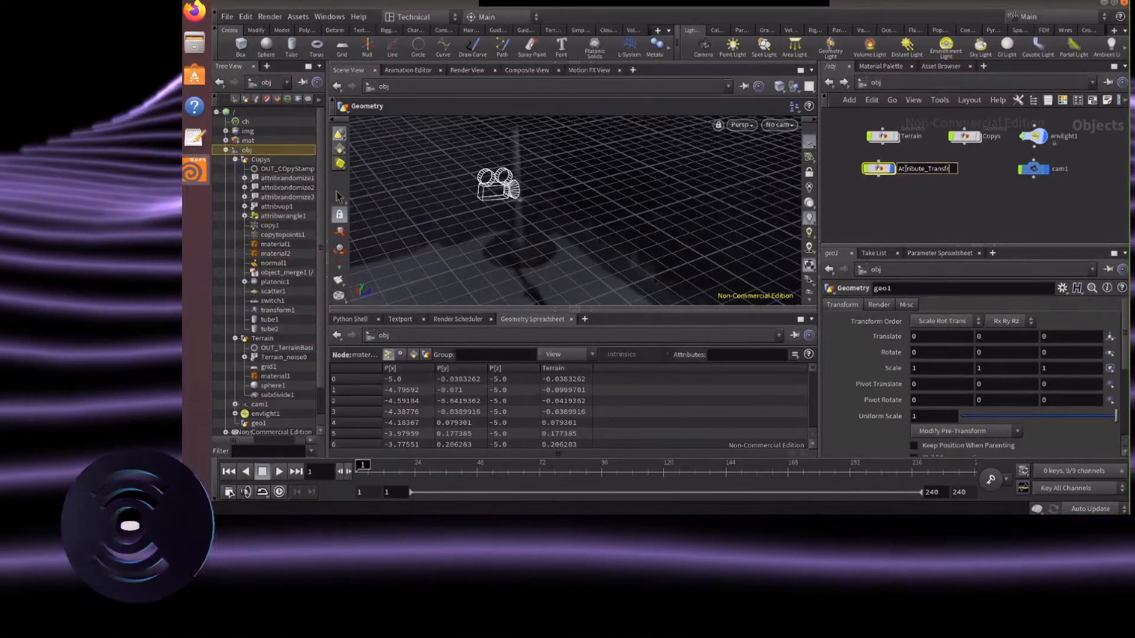
pyautogui.write('er')
pyautogui.press('Return')
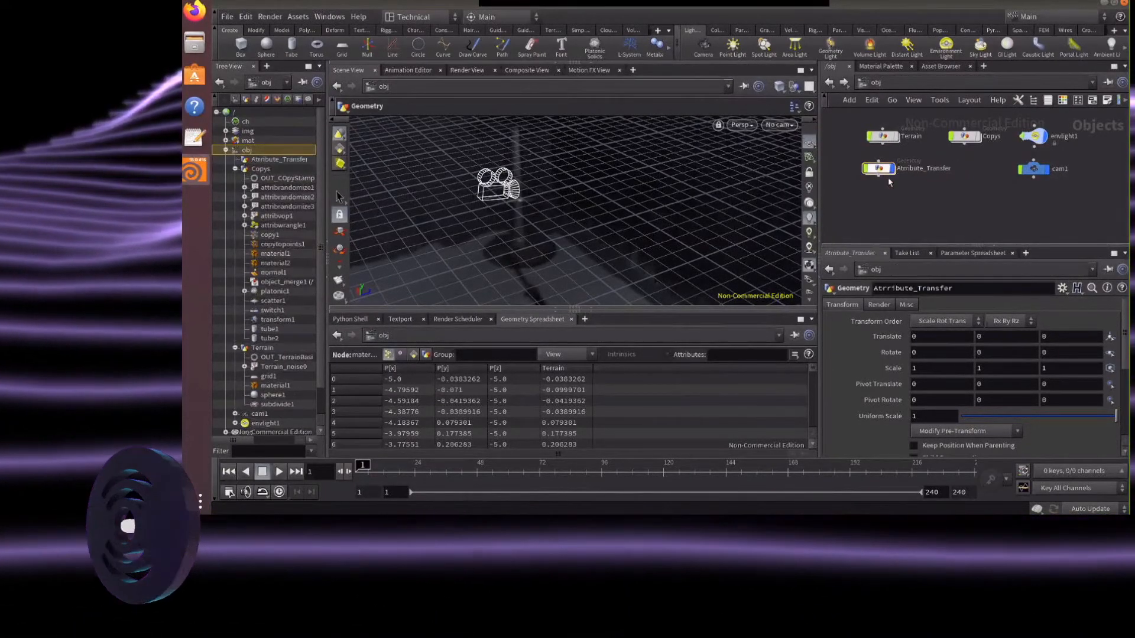
pyautogui.moveTo(883, 168); pyautogui.dragTo(886, 169)
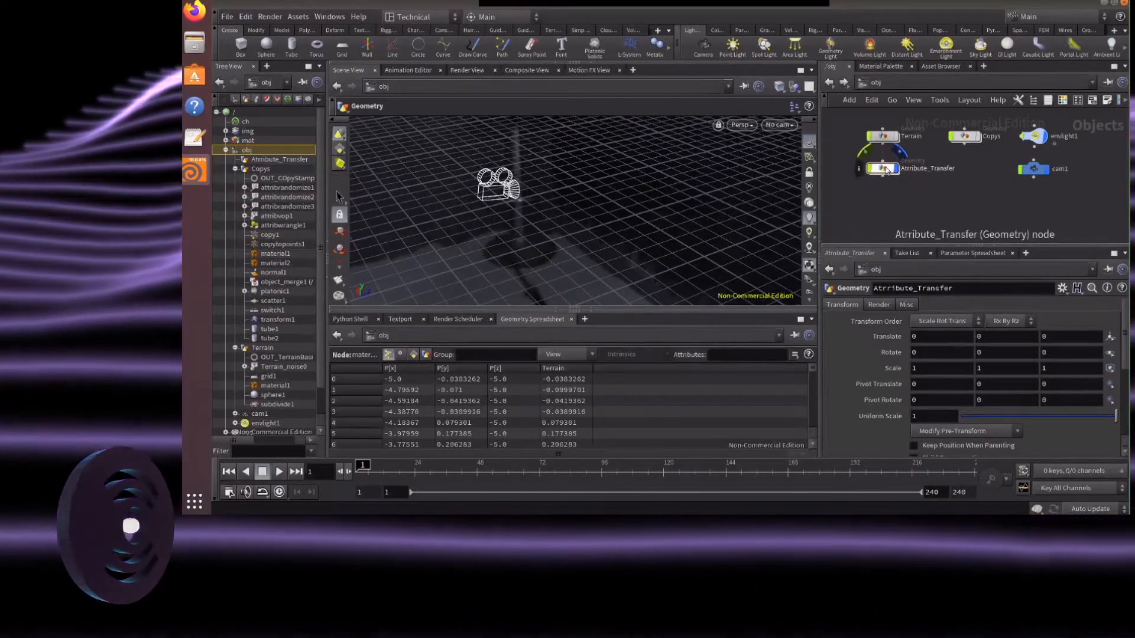
# Go inside Attribute_Transfer and add an Object Merge node near the top of the empty network
pyautogui.doubleClick(885, 169)
pyautogui.press('Tab')
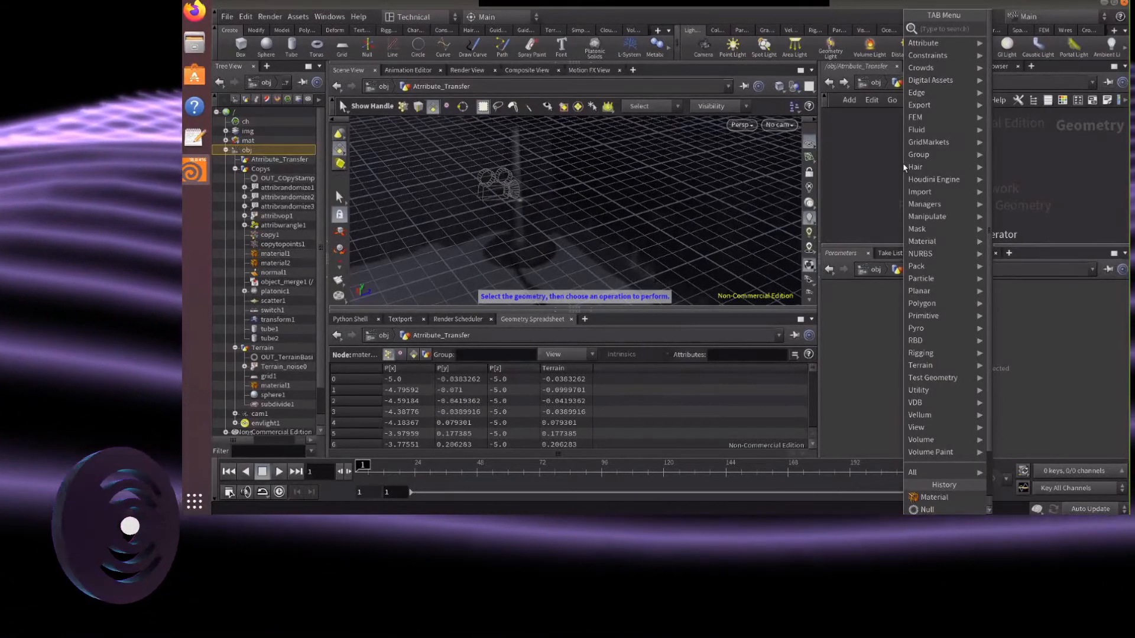
pyautogui.click(898, 170)
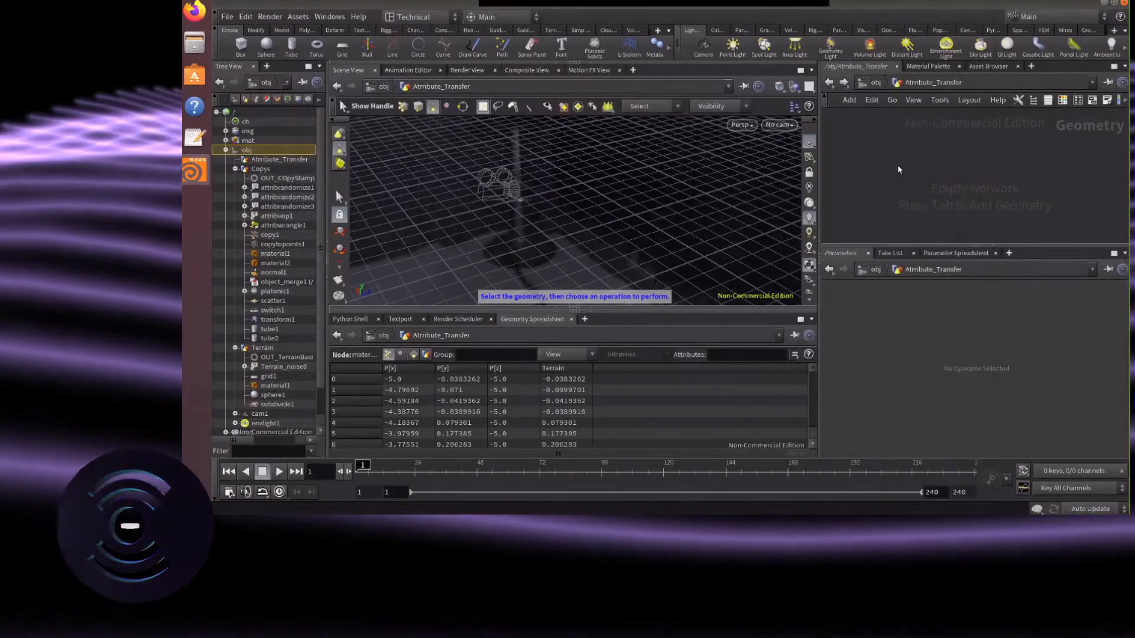
pyautogui.press('Tab')
pyautogui.write('obj')
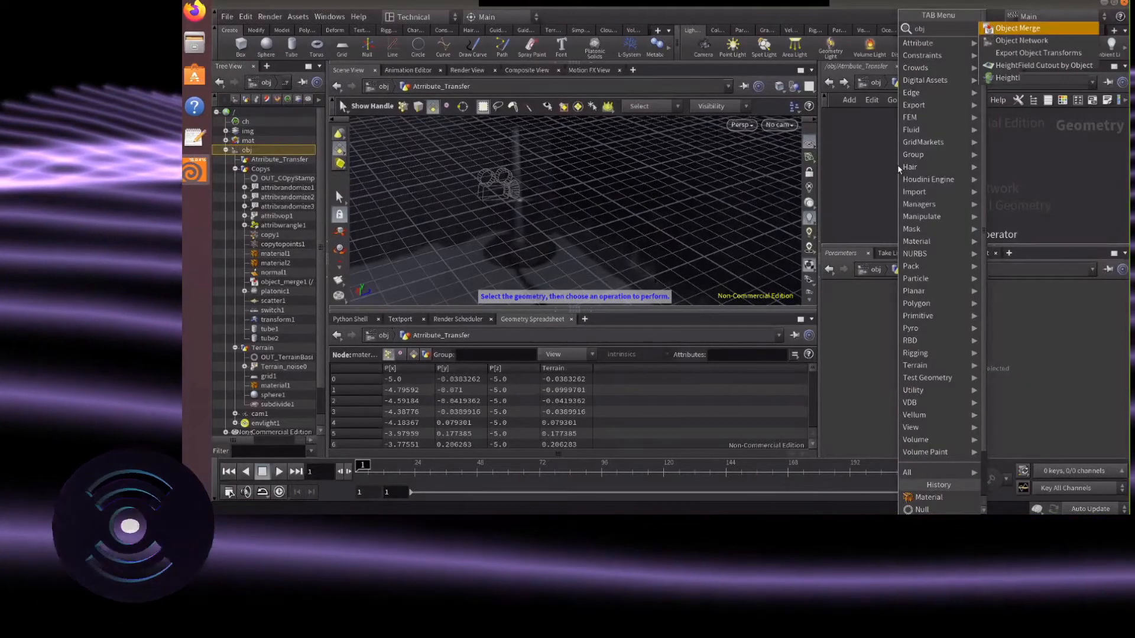
pyautogui.press('Return')
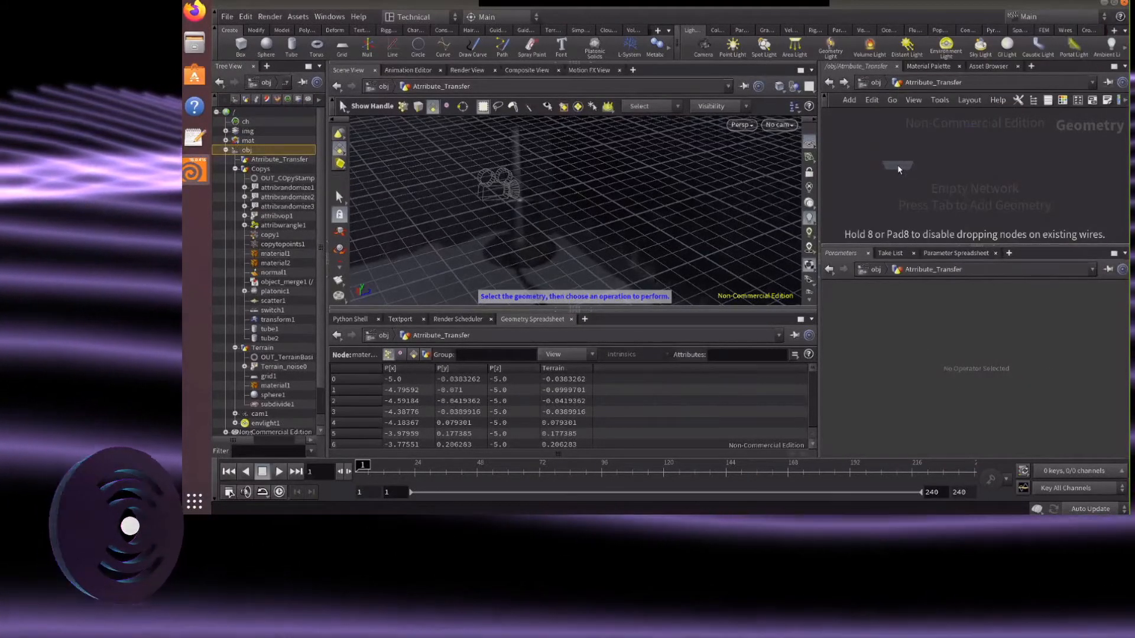
pyautogui.click(913, 156)
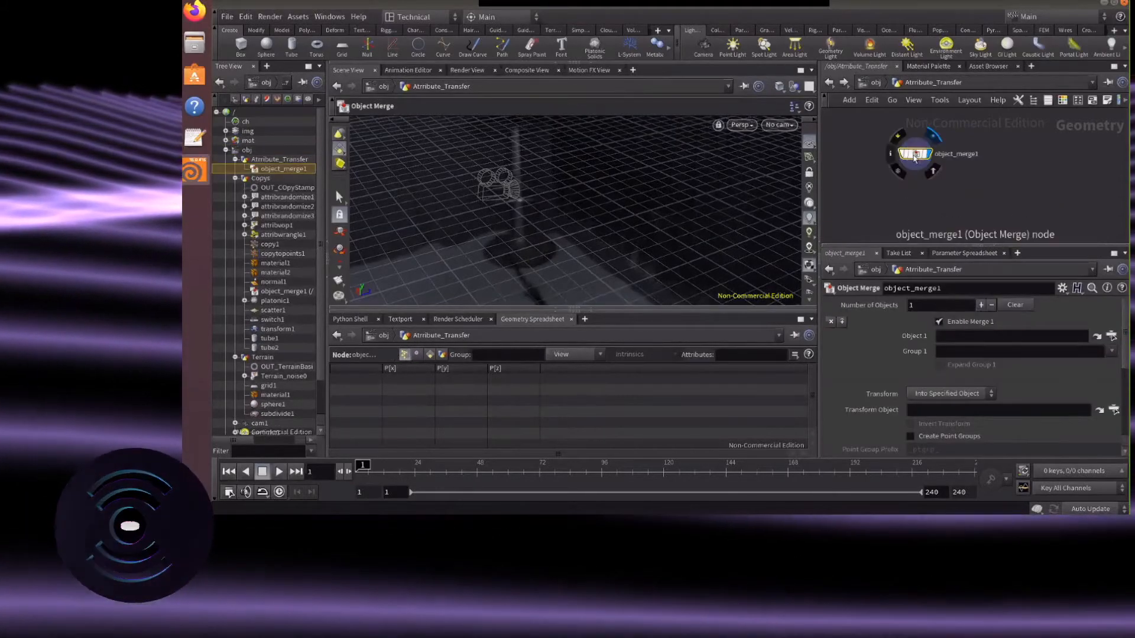
pyautogui.moveTo(914, 158); pyautogui.dragTo(916, 143)
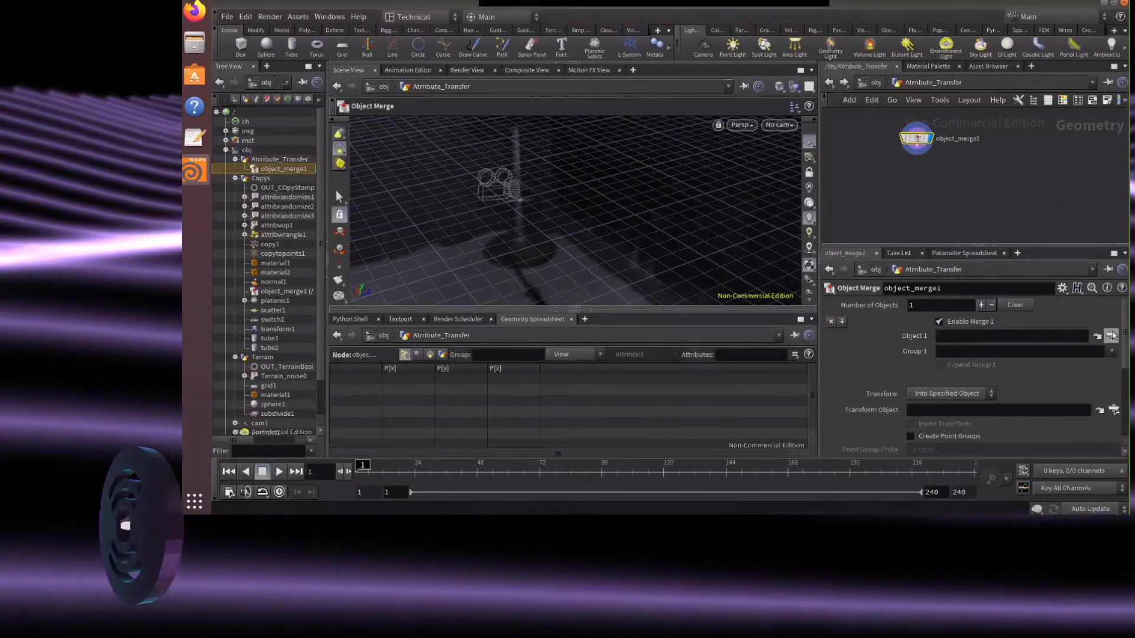
# Set the Object Merge's Object 1 source to /obj/Terrain/OUT_TerrainBasic
pyautogui.click(1111, 335)
pyautogui.click(996, 260)
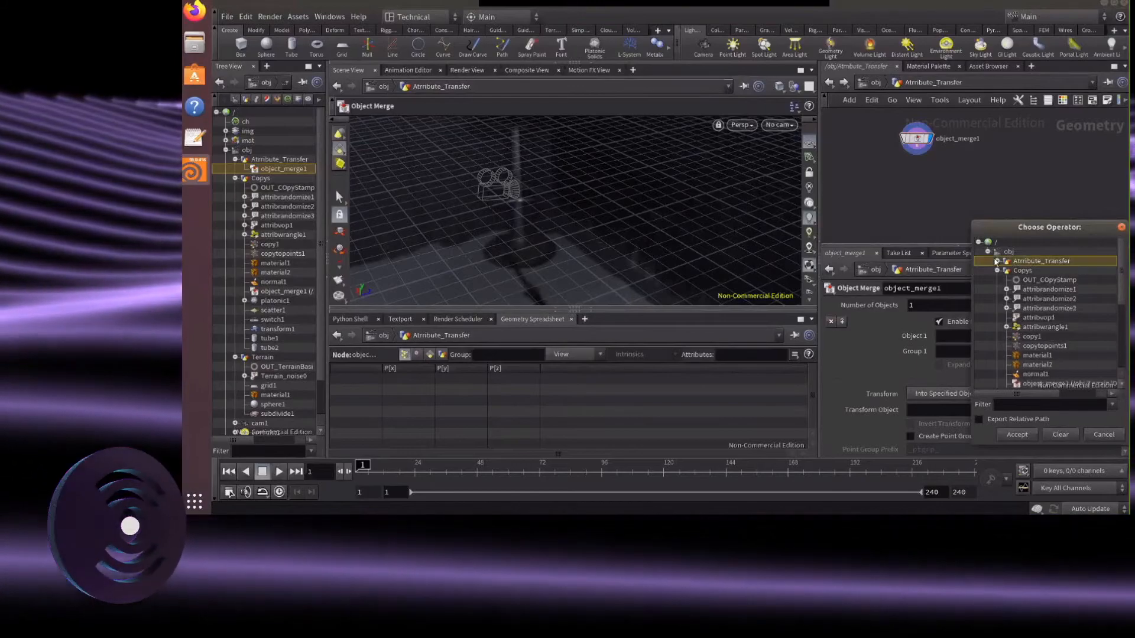
pyautogui.click(998, 271)
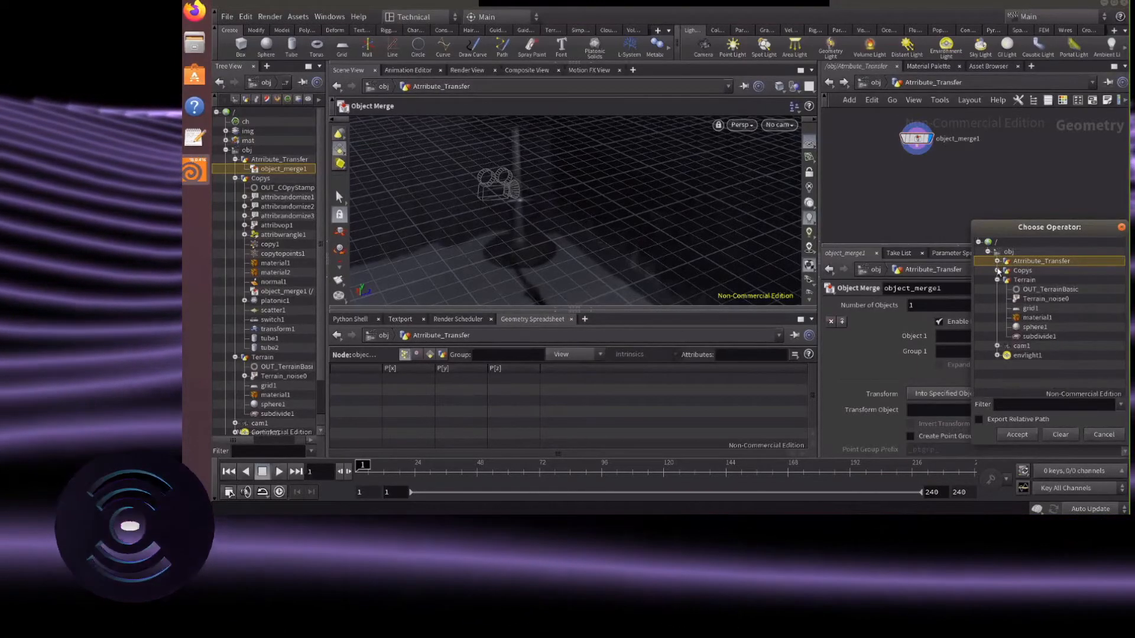
pyautogui.doubleClick(1021, 292)
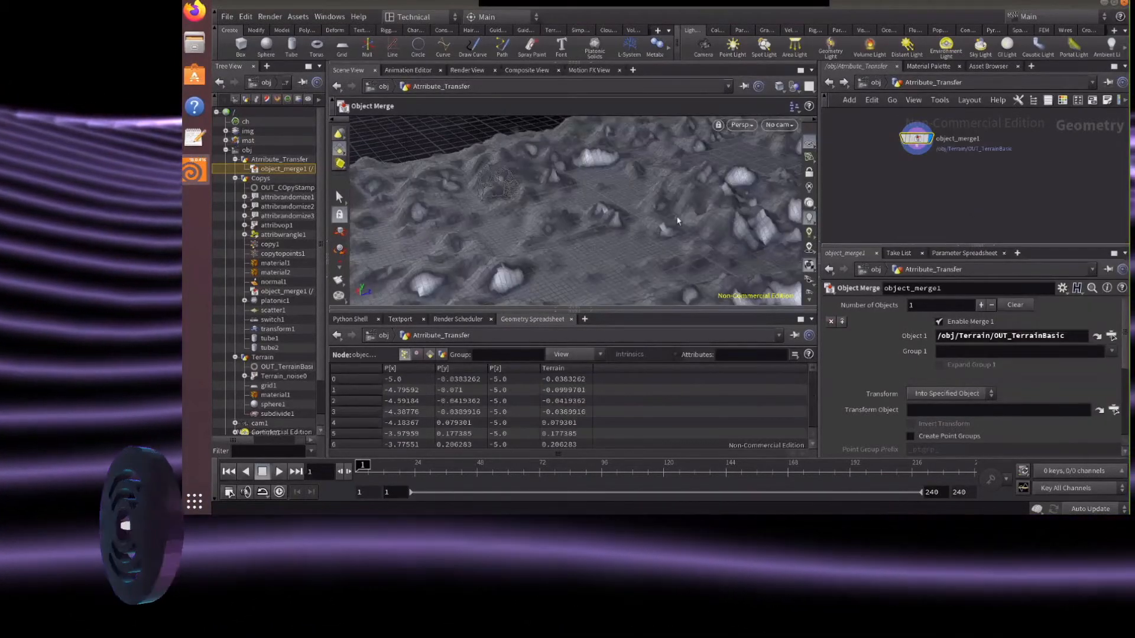
pyautogui.moveTo(917, 147); pyautogui.dragTo(928, 191)
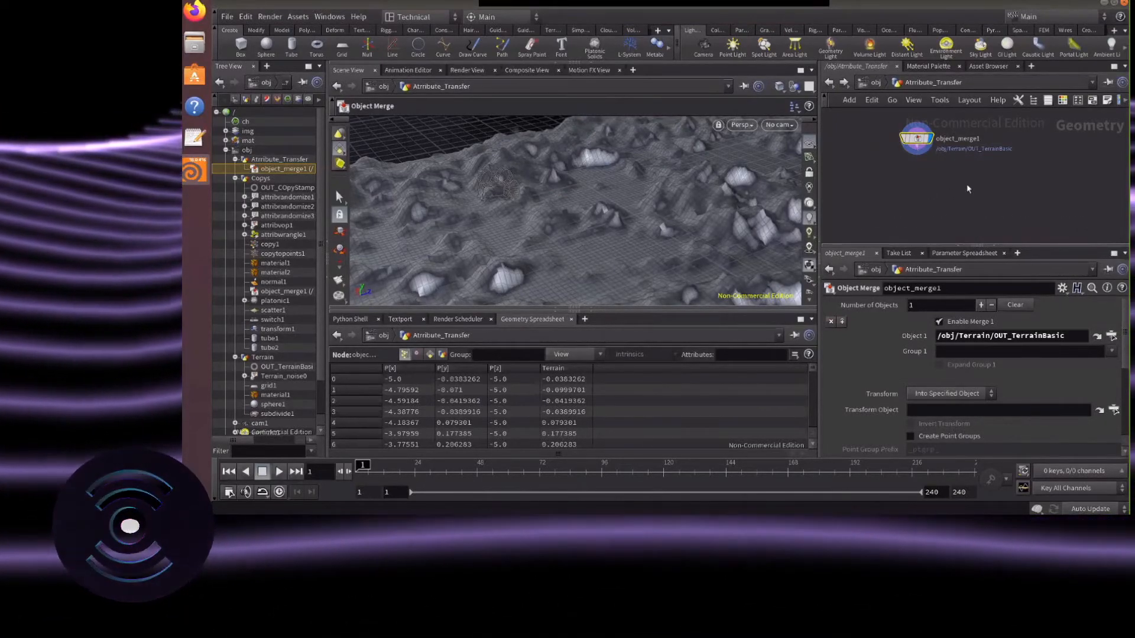
# Add a Sphere node beside the Object Merge and set its uniform scale to 0.43
pyautogui.press('Tab')
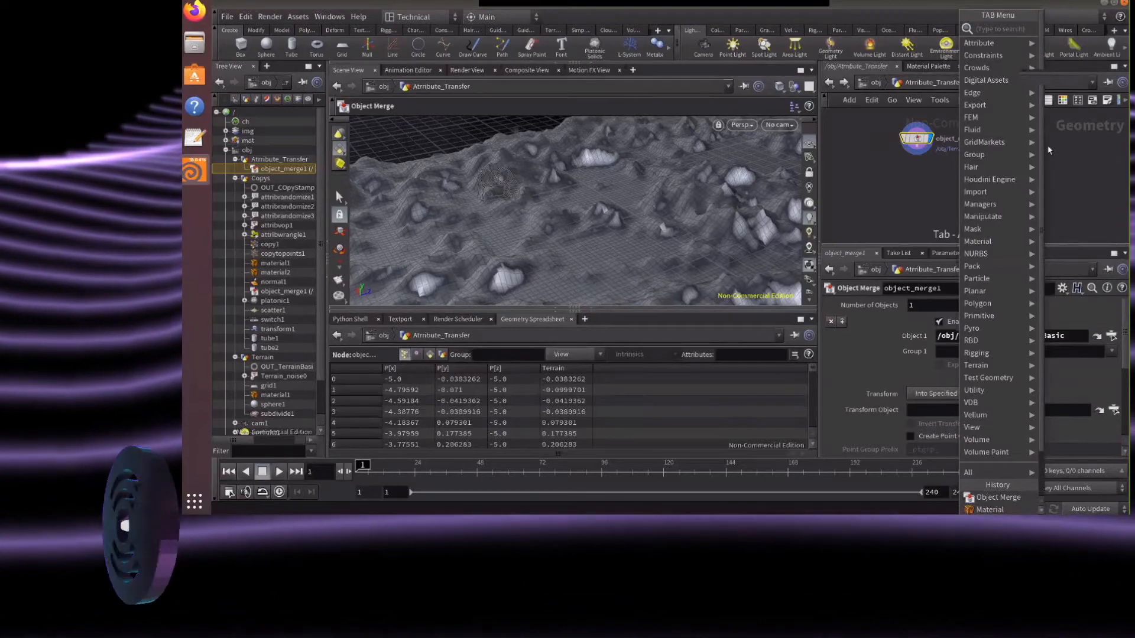
pyautogui.write('spher')
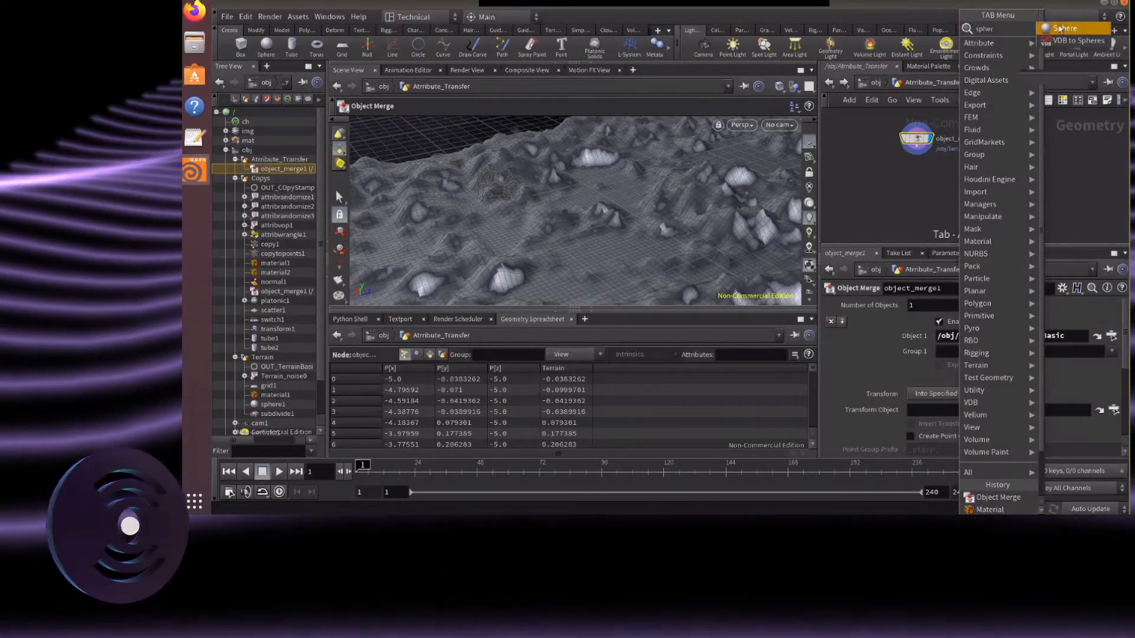
pyautogui.click(1058, 29)
pyautogui.click(1034, 140)
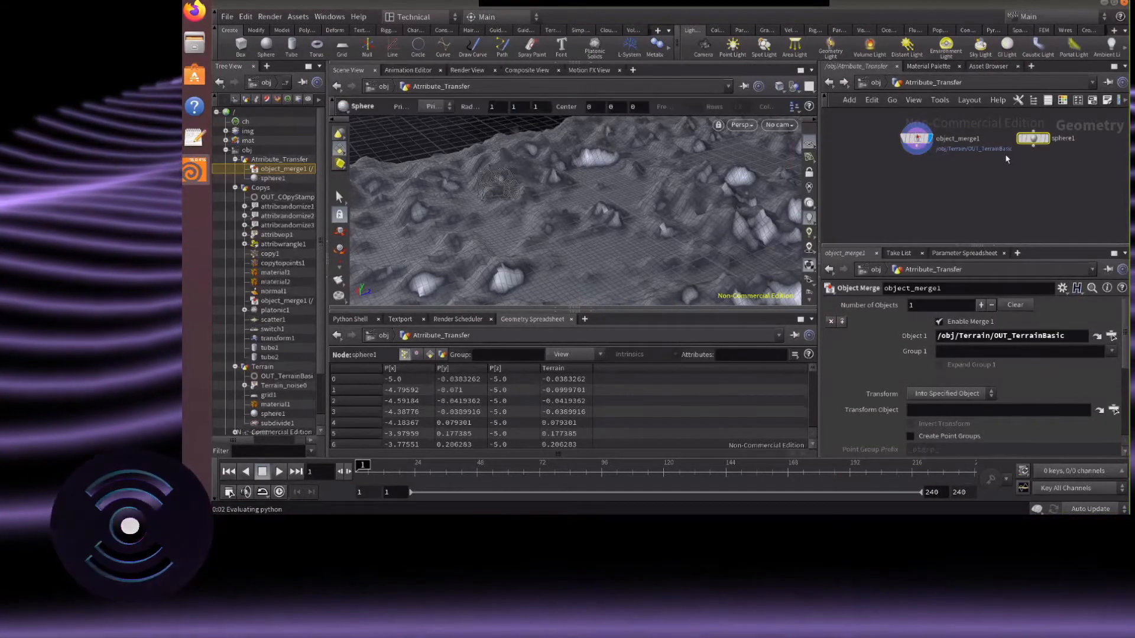
pyautogui.keyDown('alt'); pyautogui.scroll(-5, 606, 184); pyautogui.keyUp('alt')
pyautogui.keyDown('alt'); pyautogui.scroll(-2, 606, 184); pyautogui.keyUp('alt')
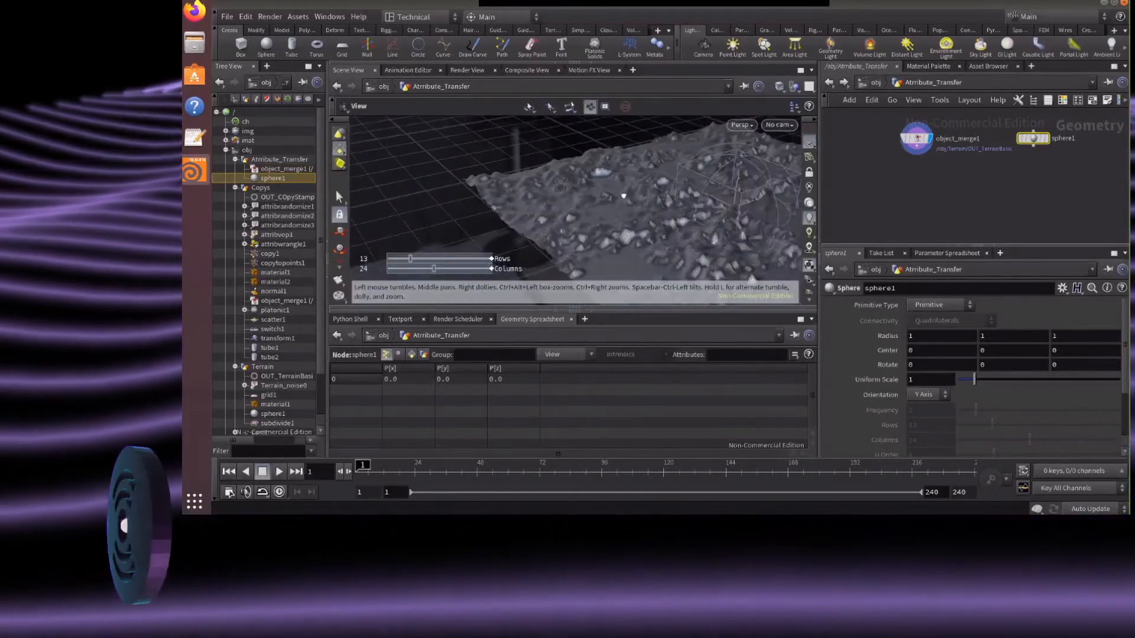
pyautogui.keyDown('alt'); pyautogui.moveTo(606, 183); pyautogui.dragTo(549, 187); pyautogui.keyUp('alt')
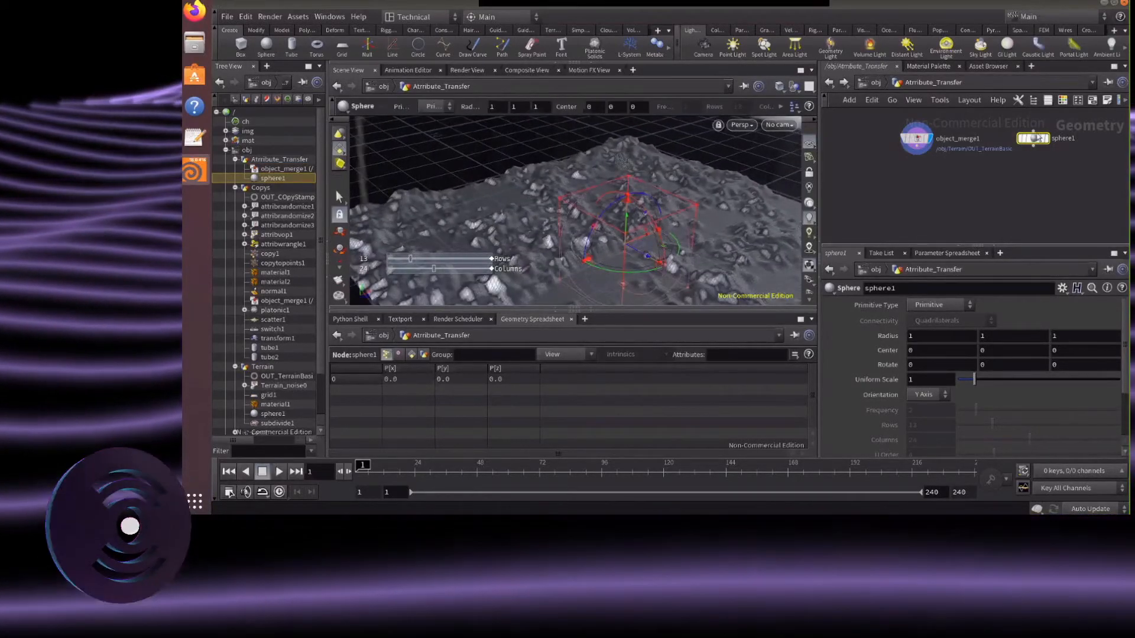
pyautogui.moveTo(974, 379); pyautogui.dragTo(965, 385)
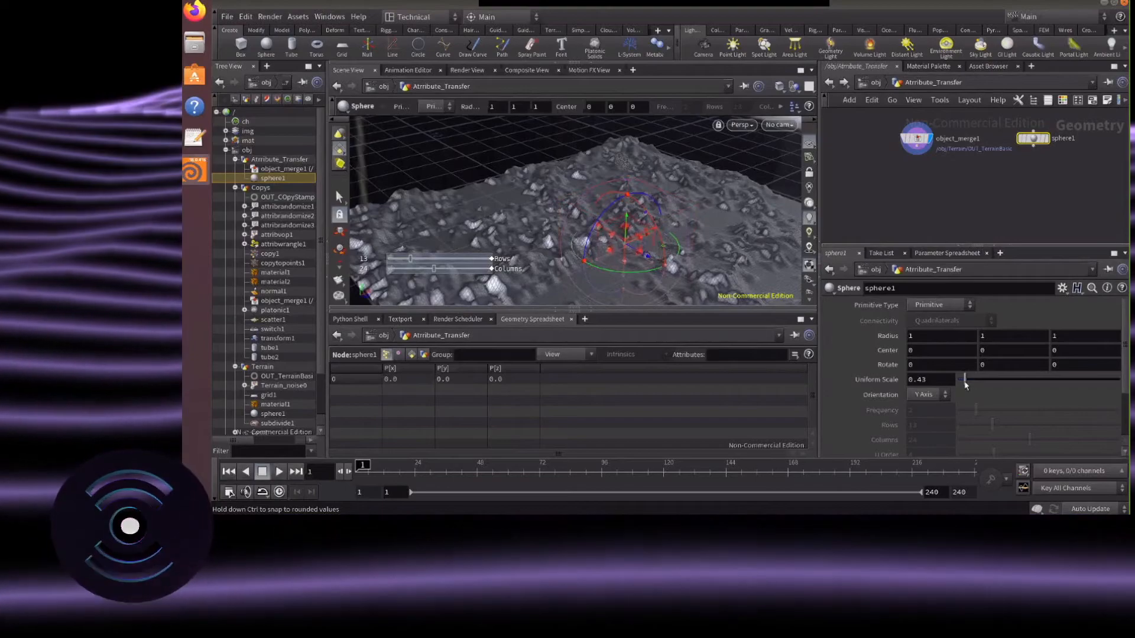
# Add an IsoOffset node wired below the sphere and display its fog volume in the viewport
pyautogui.press('Tab')
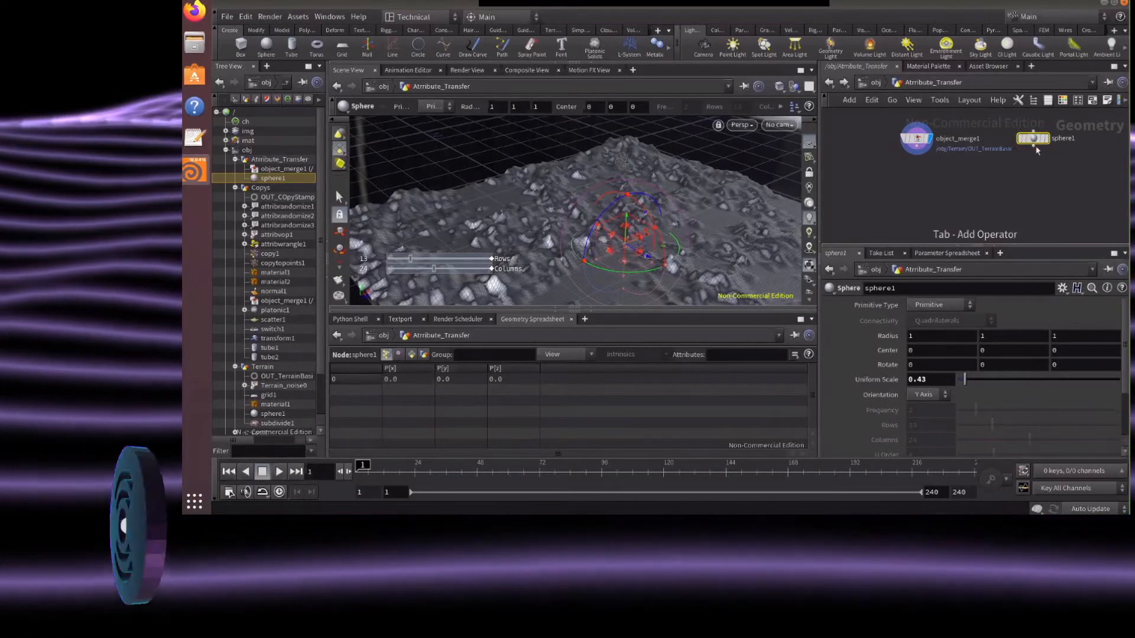
pyautogui.click(1003, 134)
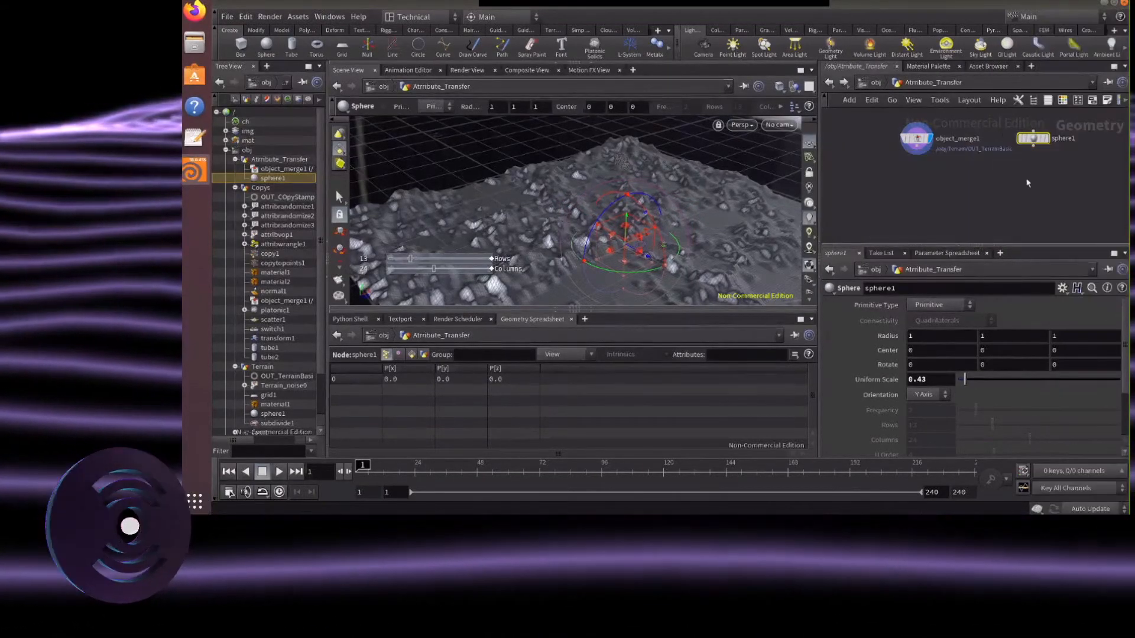
pyautogui.press('Tab')
pyautogui.write('iso')
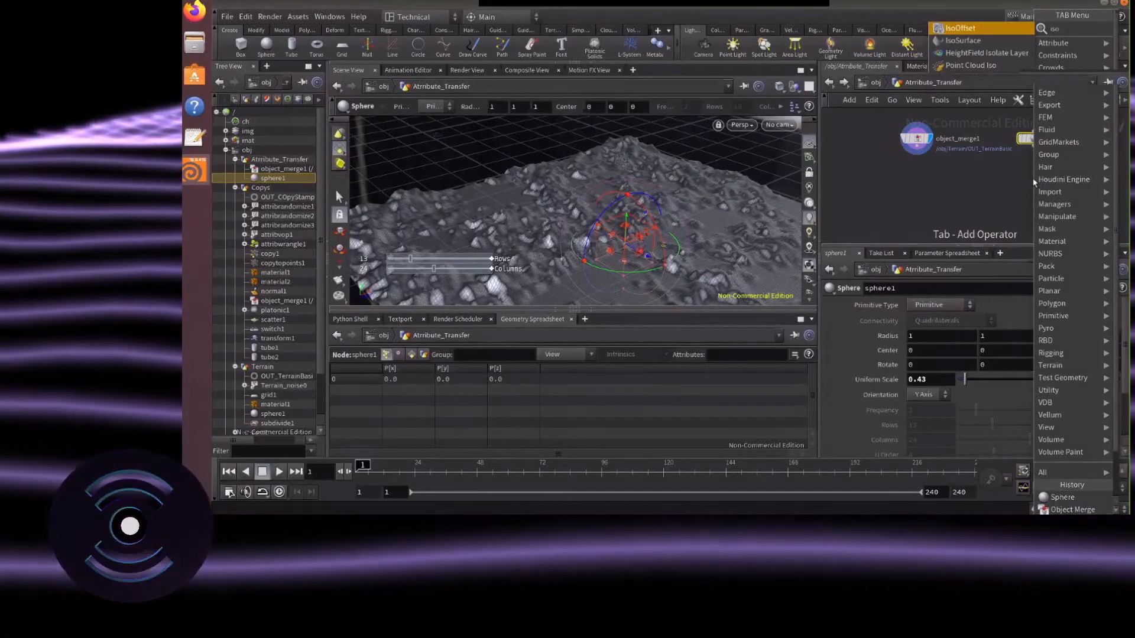
pyautogui.press('Return')
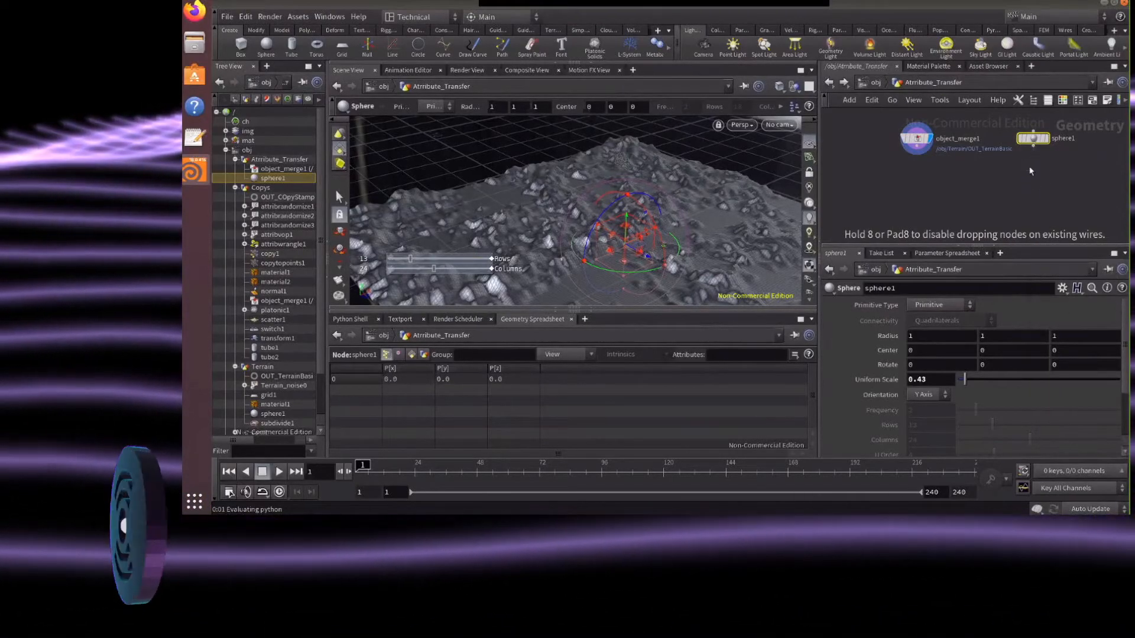
pyautogui.click(1035, 165)
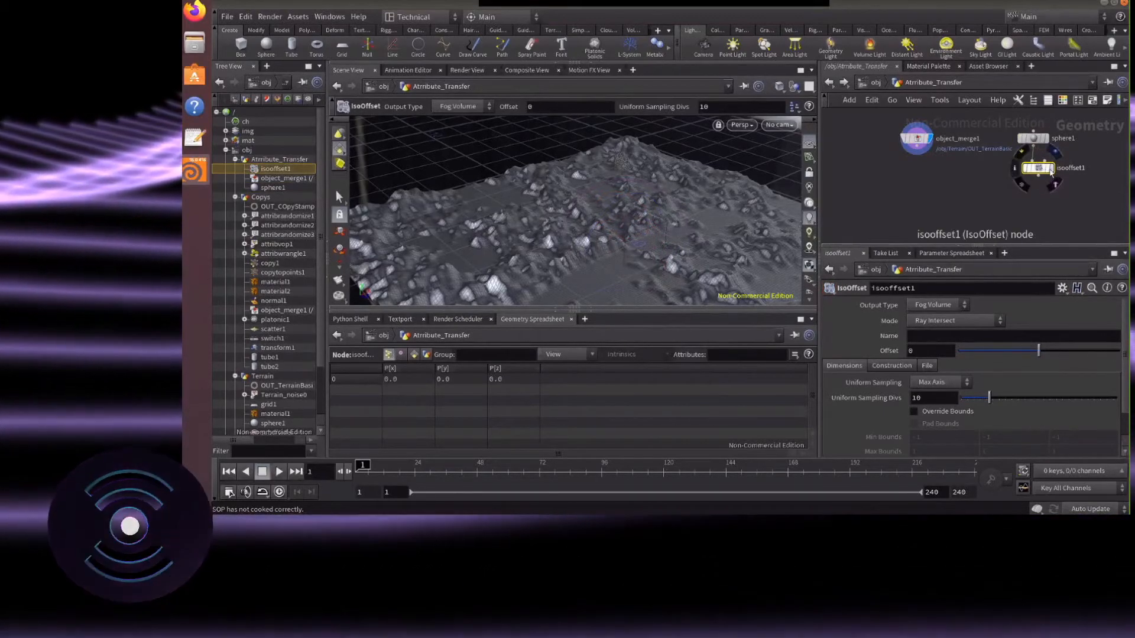
pyautogui.click(1052, 169)
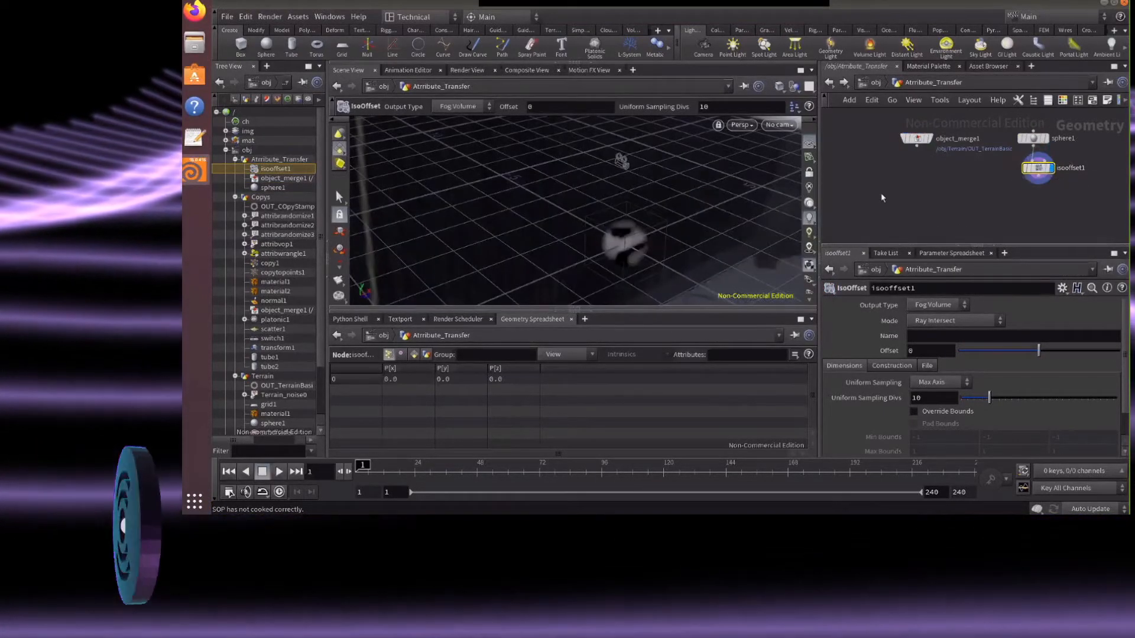
pyautogui.scroll(6, 642, 254)
pyautogui.keyDown('alt'); pyautogui.moveTo(642, 255); pyautogui.dragTo(618, 236); pyautogui.keyUp('alt')
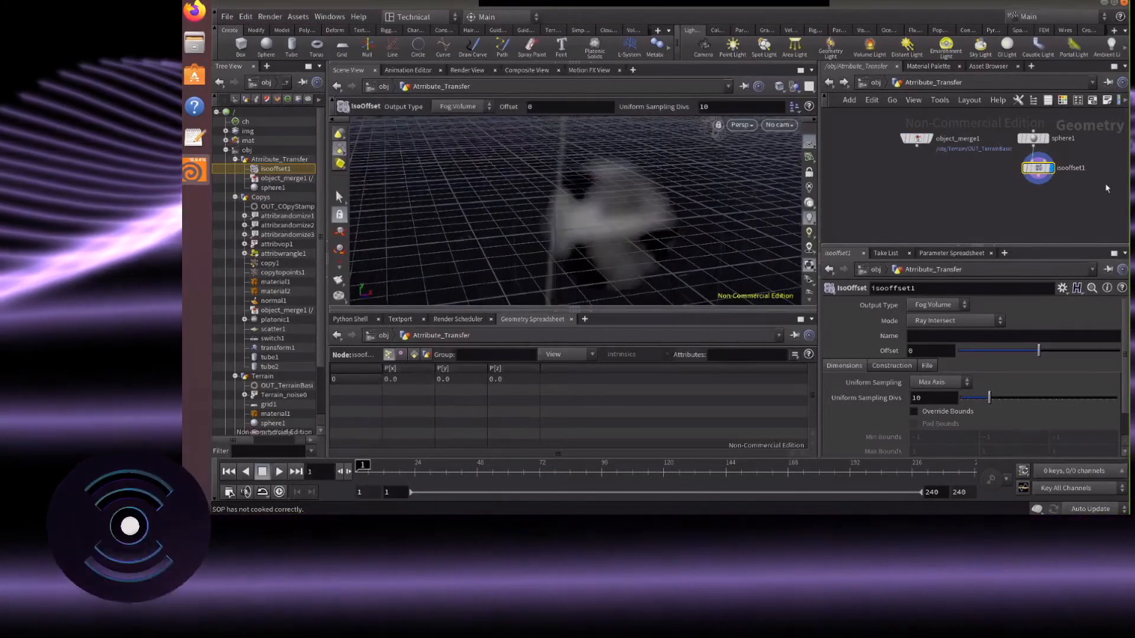
# Set the IsoOffset's uniform sampling divisions to 60
pyautogui.doubleClick(930, 398)
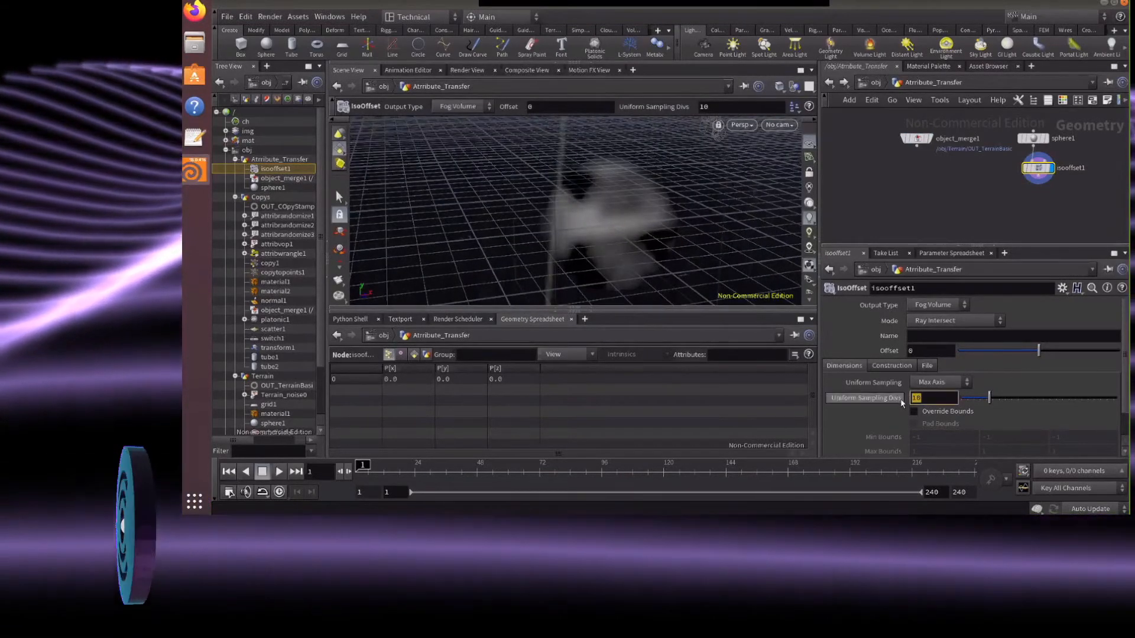
pyautogui.write('60')
pyautogui.press('Return')
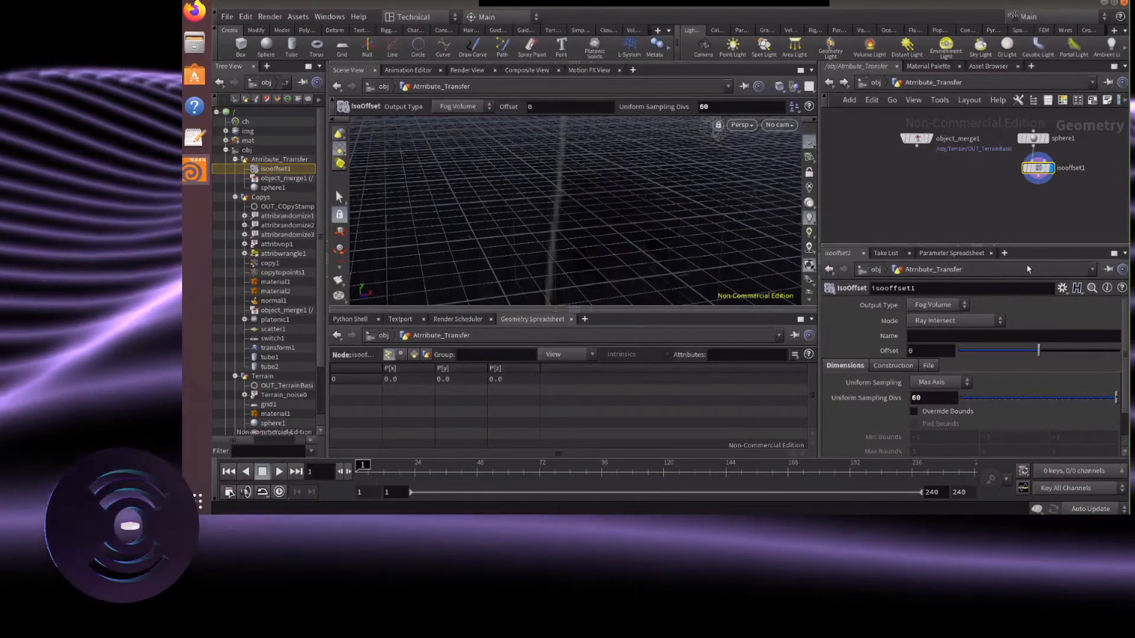
# Add a Scatter node wired below the IsoOffset and display its scattered points
pyautogui.click(1033, 184)
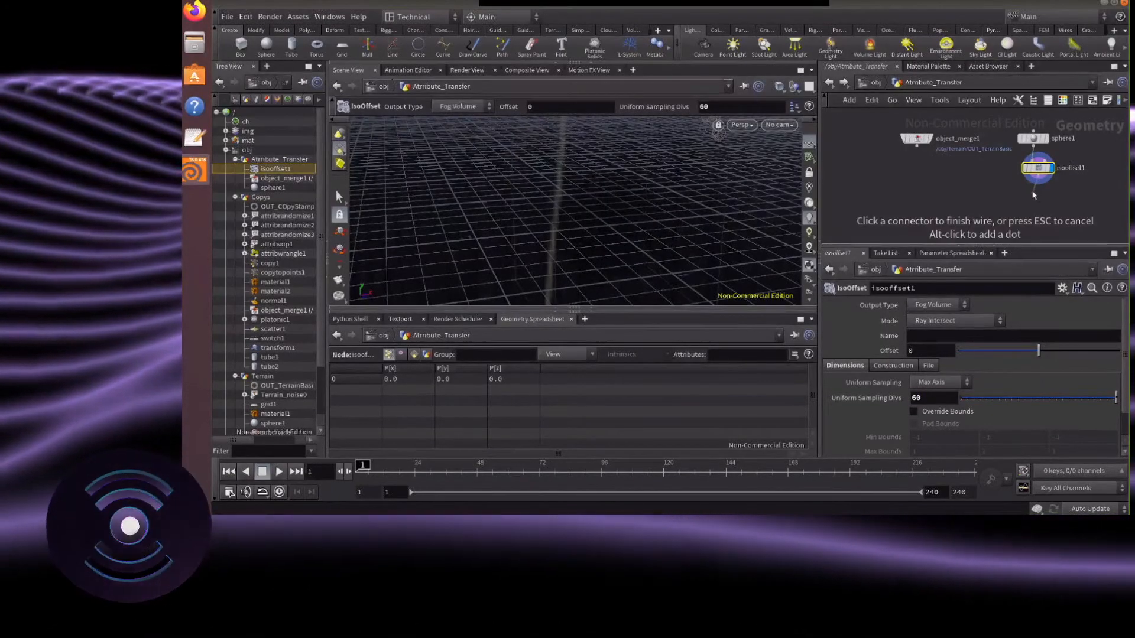
pyautogui.press('Tab')
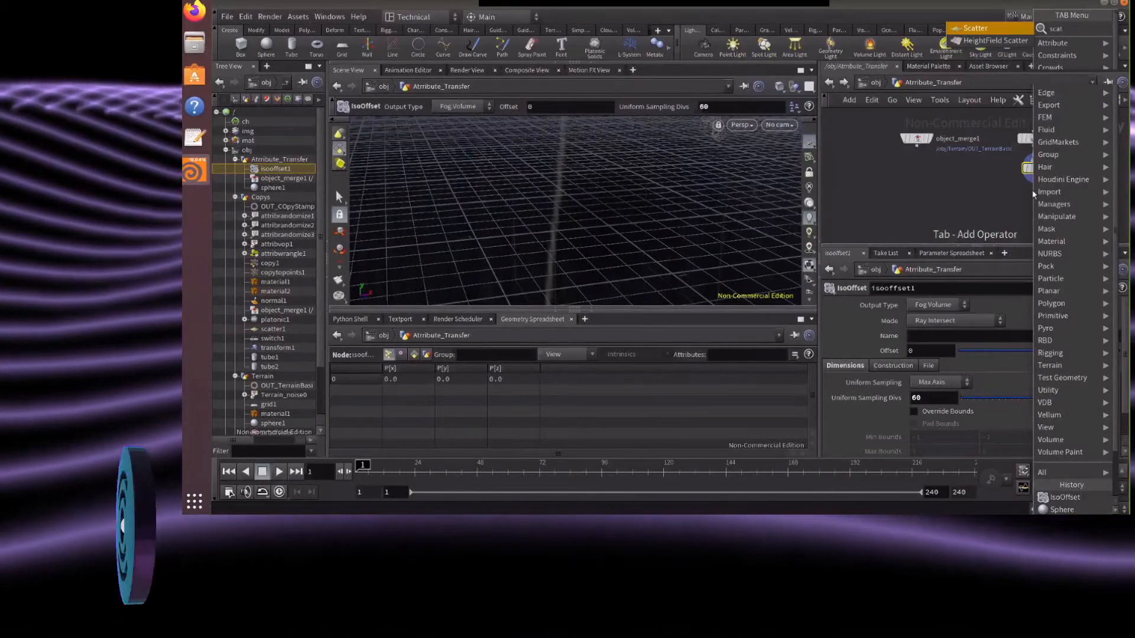
pyautogui.press('Escape')
pyautogui.click(1034, 195)
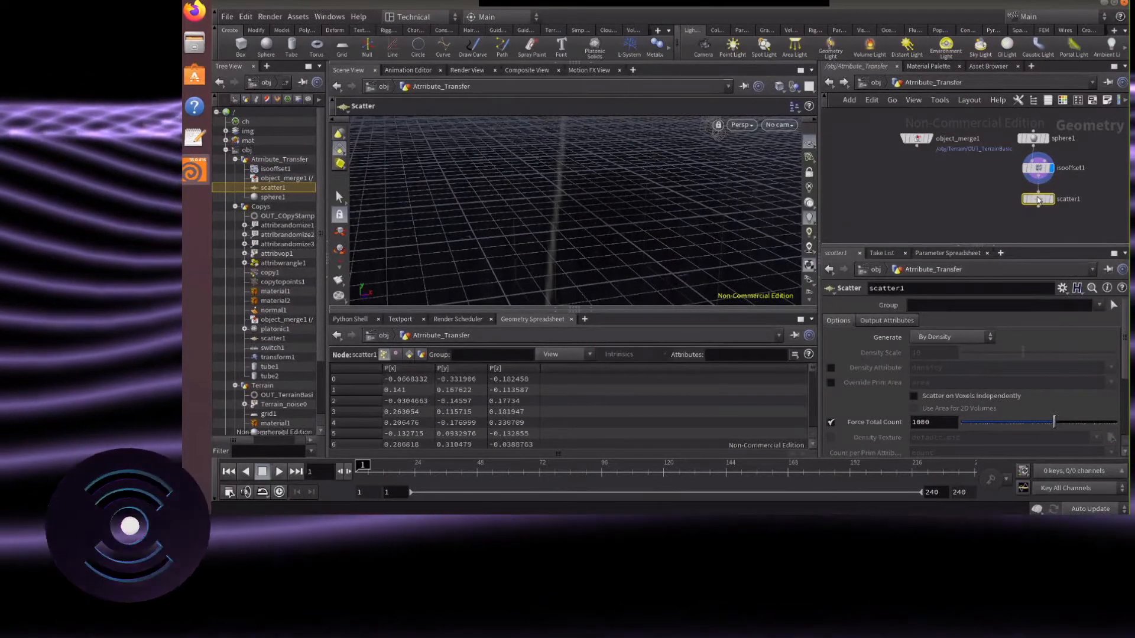
pyautogui.click(1052, 199)
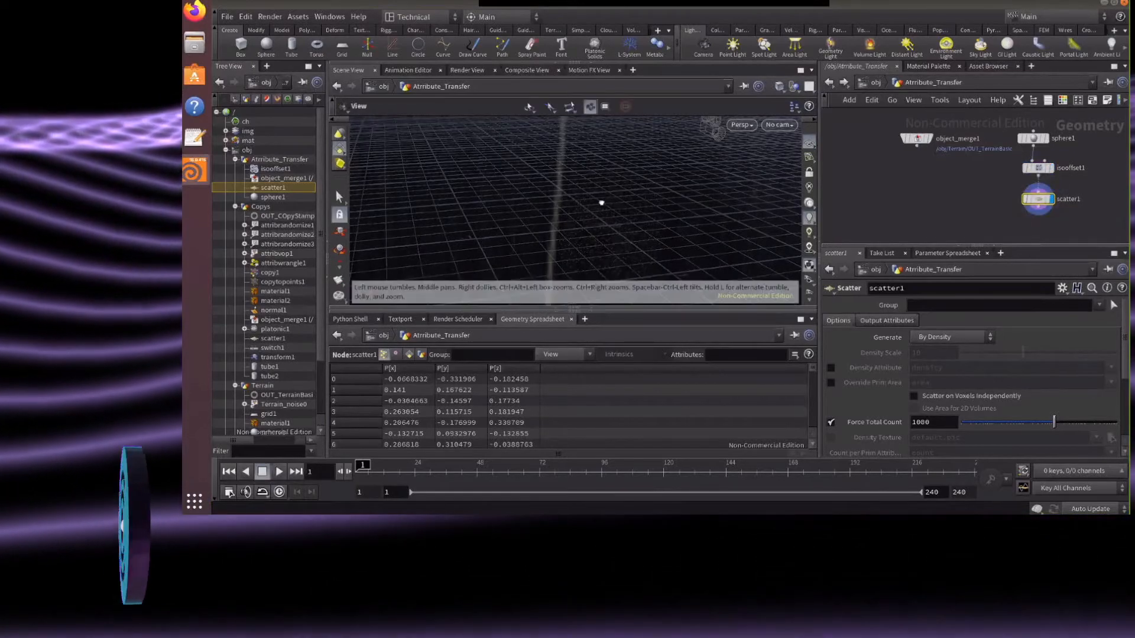
pyautogui.keyDown('alt'); pyautogui.moveTo(600, 203); pyautogui.dragTo(641, 173); pyautogui.keyUp('alt')
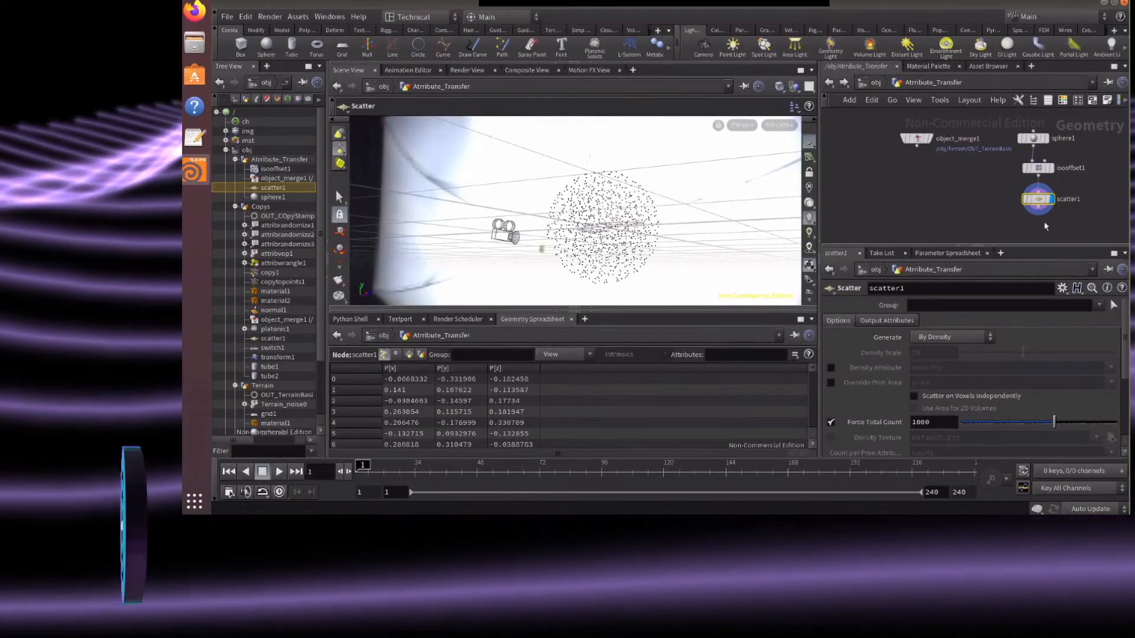
# Add an Attribute Create node below the Scatter node
pyautogui.press('Tab')
pyautogui.write('a')
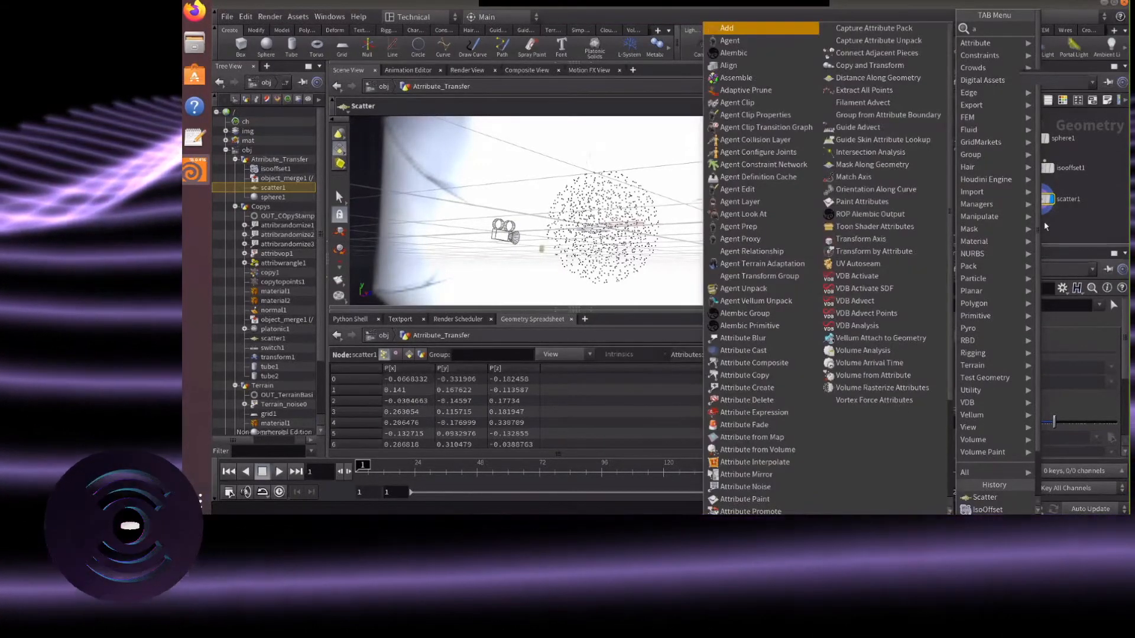
pyautogui.write('ttribvop')
pyautogui.press('Return')
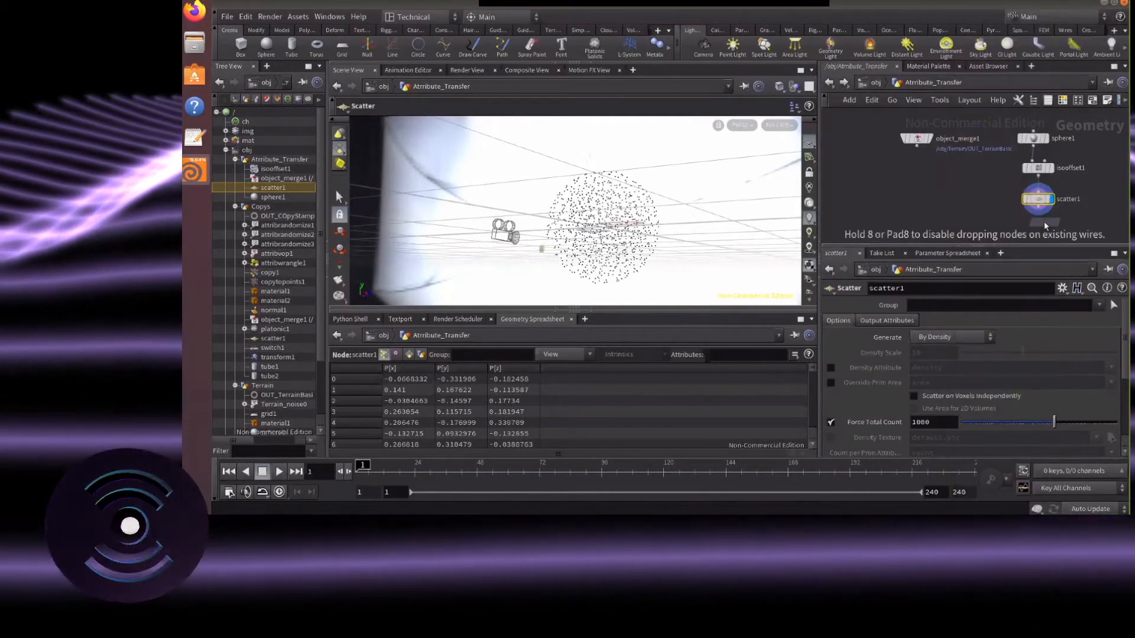
pyautogui.click(1039, 223)
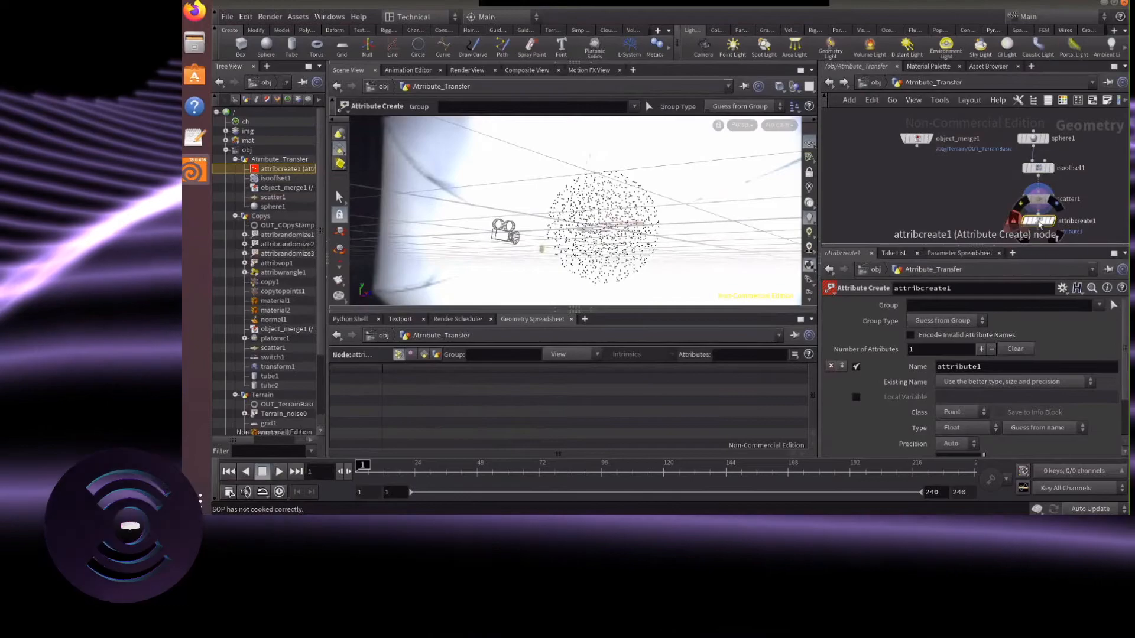
# Name the Attribute Create's attribute Cd and set its size to 3
pyautogui.doubleClick(988, 364)
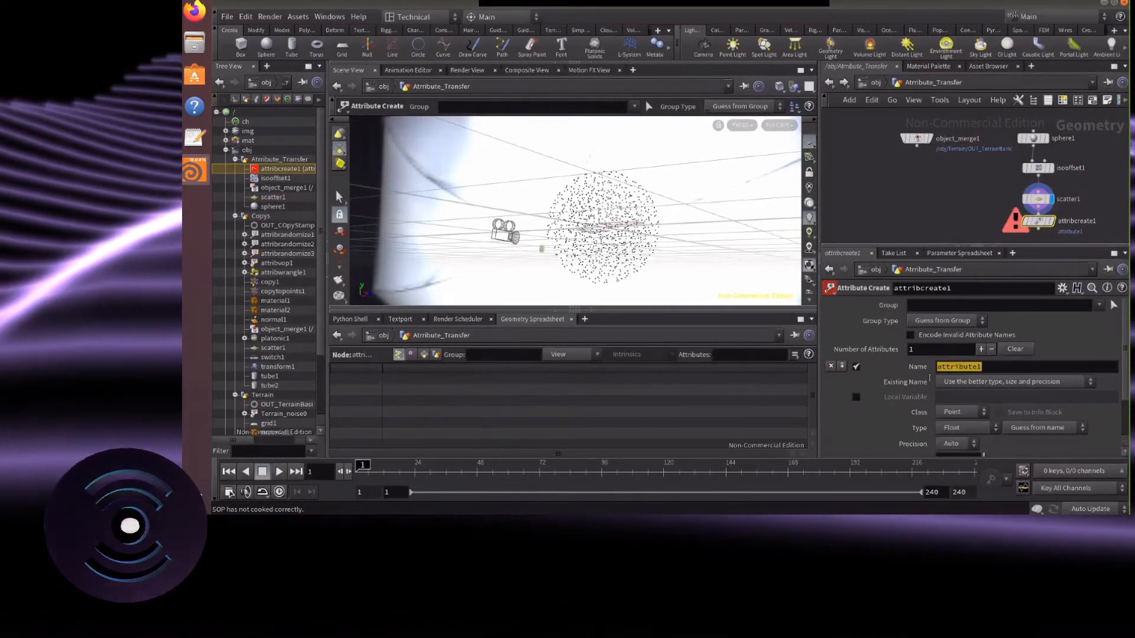
pyautogui.write('Cd')
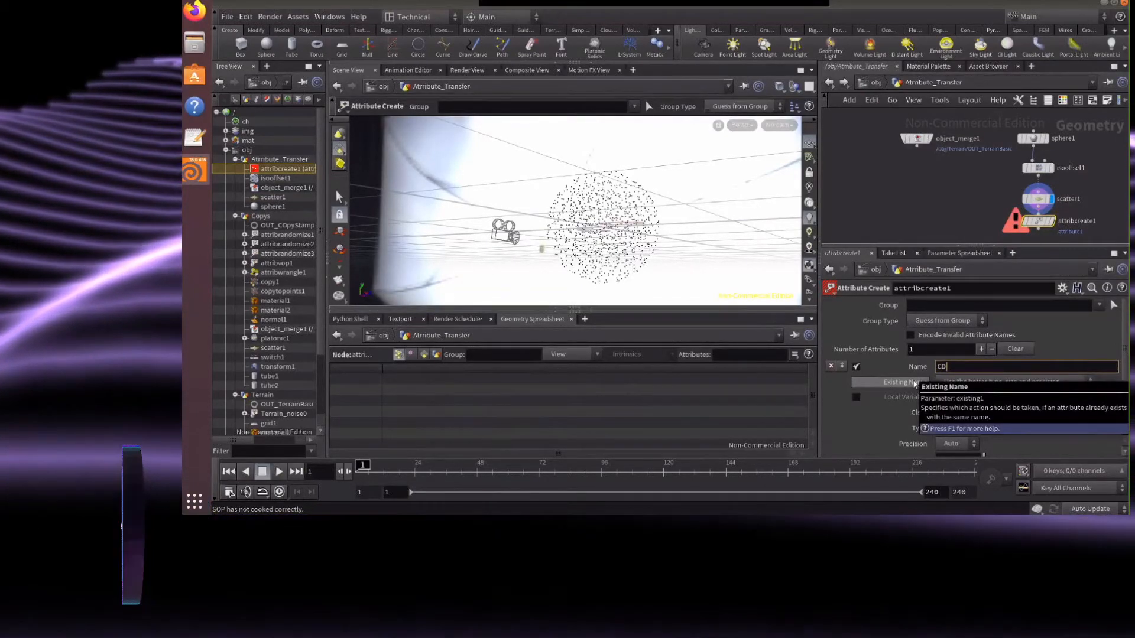
pyautogui.press('Return')
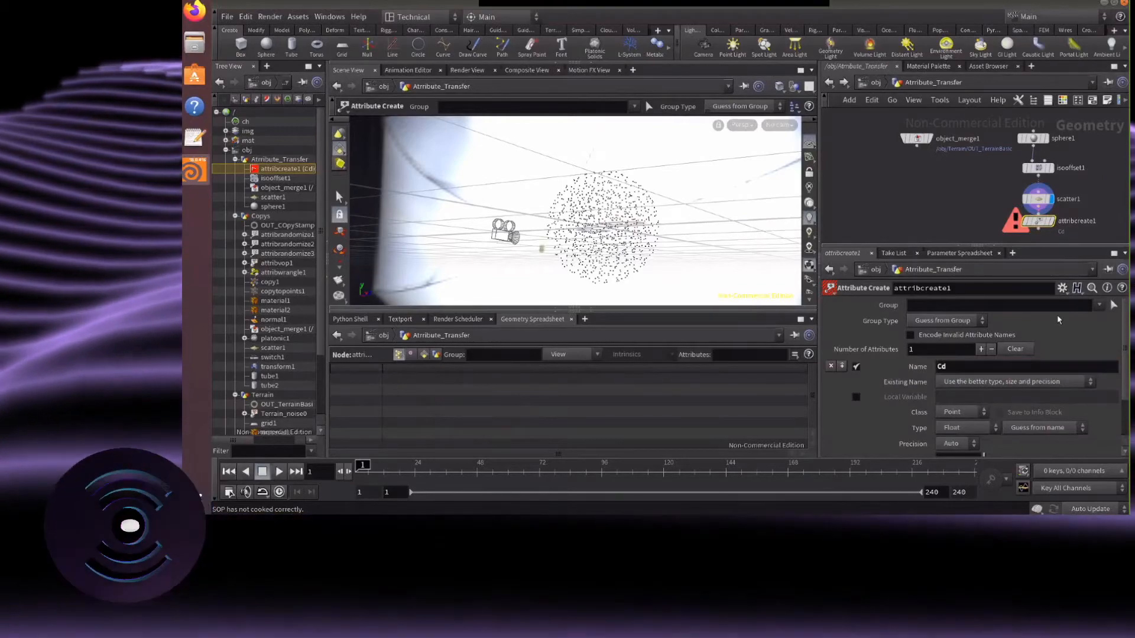
pyautogui.scroll(-2, 1058, 320)
pyautogui.moveTo(1000, 413); pyautogui.dragTo(1070, 410)
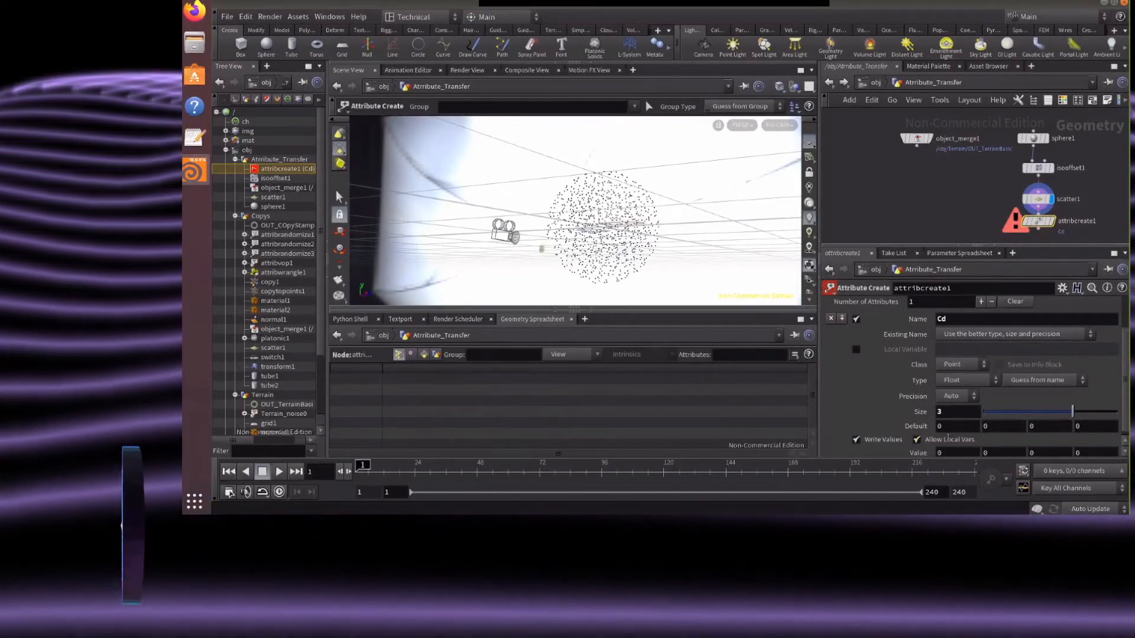
# Set the first component of the Cd value to 1 and display the Attribute Create node's result
pyautogui.scroll(-1, 948, 438)
pyautogui.click(952, 447)
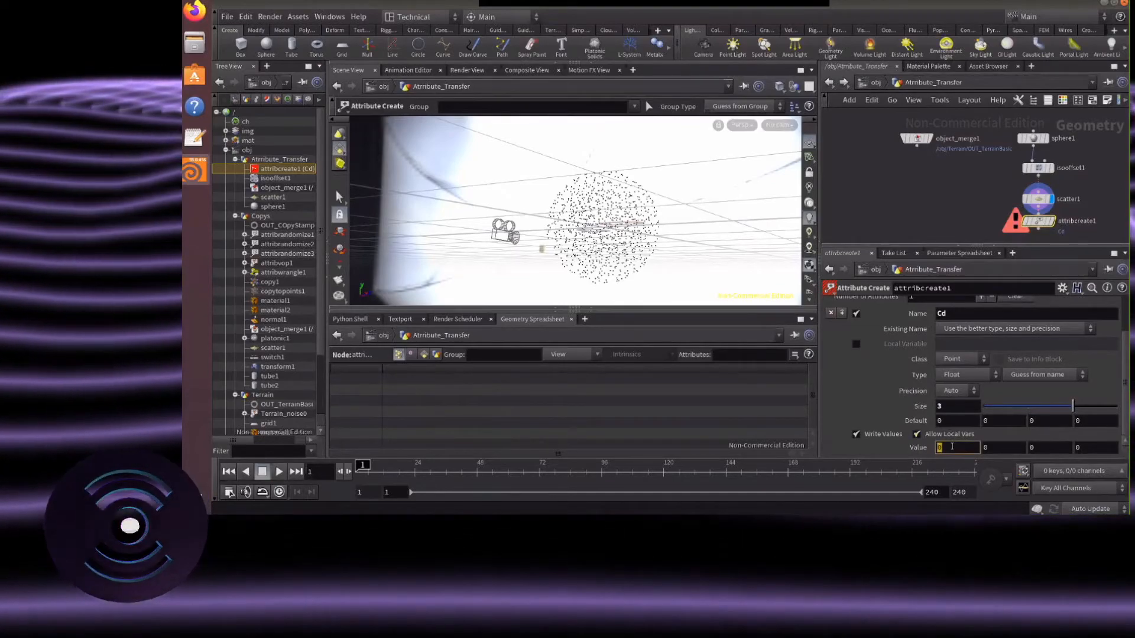
pyautogui.write('1')
pyautogui.press('Return')
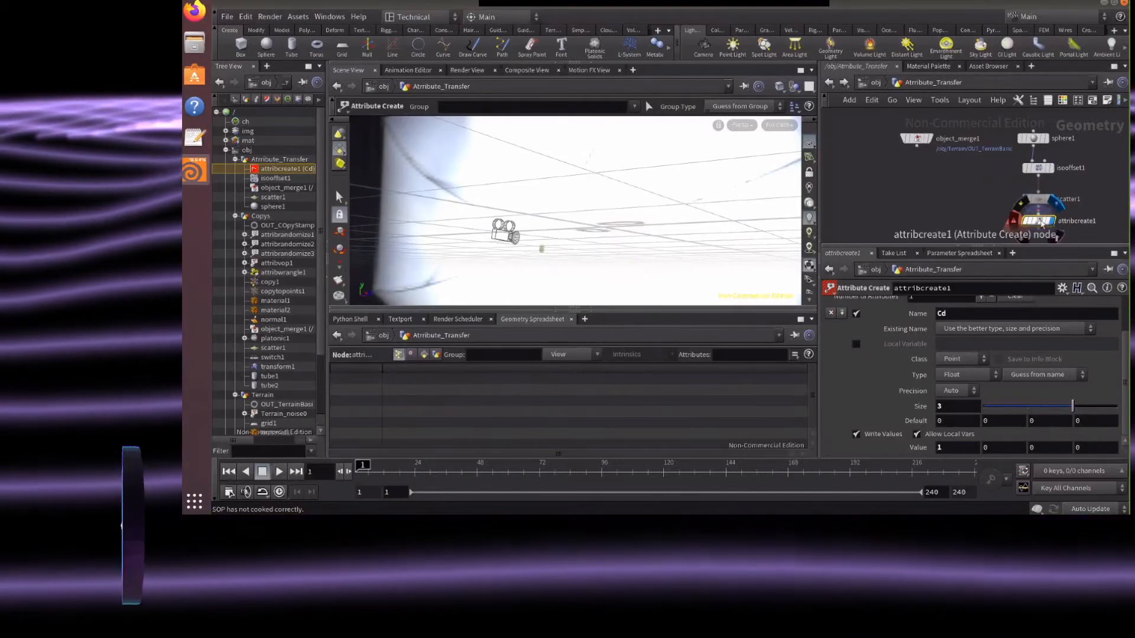
pyautogui.moveTo(1038, 215); pyautogui.dragTo(1039, 206)
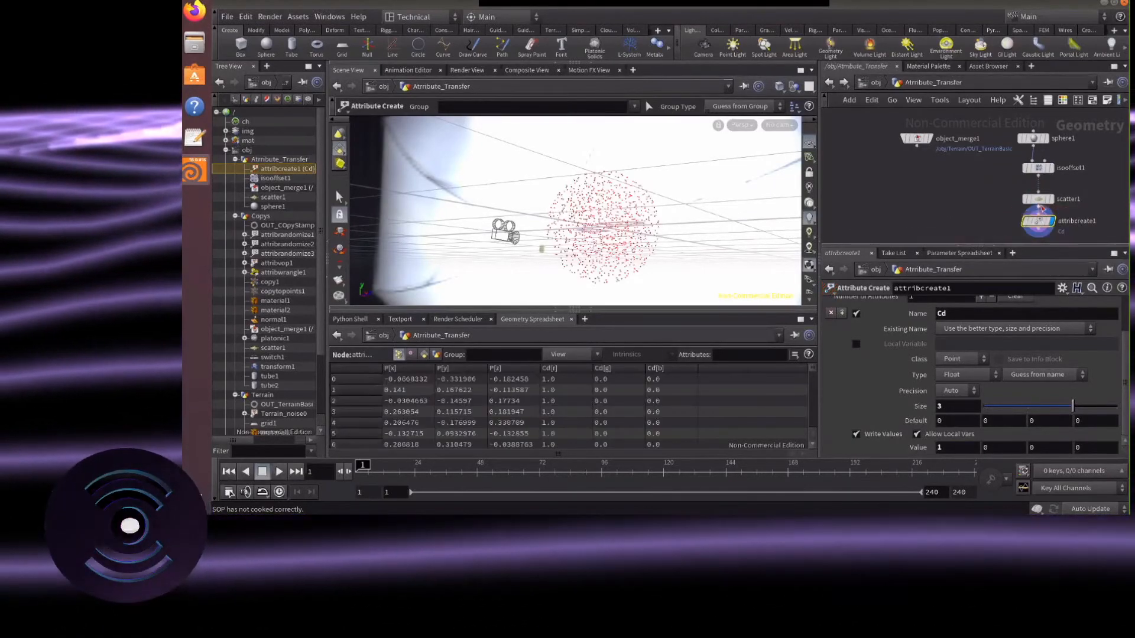
pyautogui.keyDown('alt'); pyautogui.moveTo(644, 248); pyautogui.dragTo(672, 271); pyautogui.keyUp('alt')
pyautogui.scroll(-4, 996, 176)
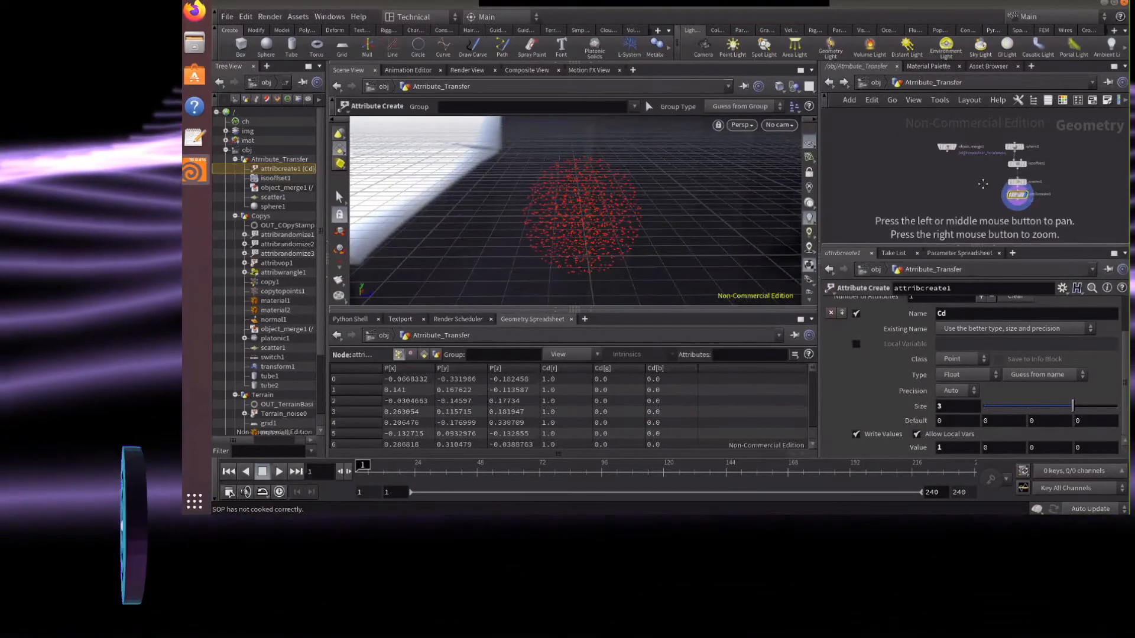
# Place the terrain Object Merge level with the Attribute Create node and show it as a template in the viewport
pyautogui.moveTo(924, 144); pyautogui.dragTo(921, 192)
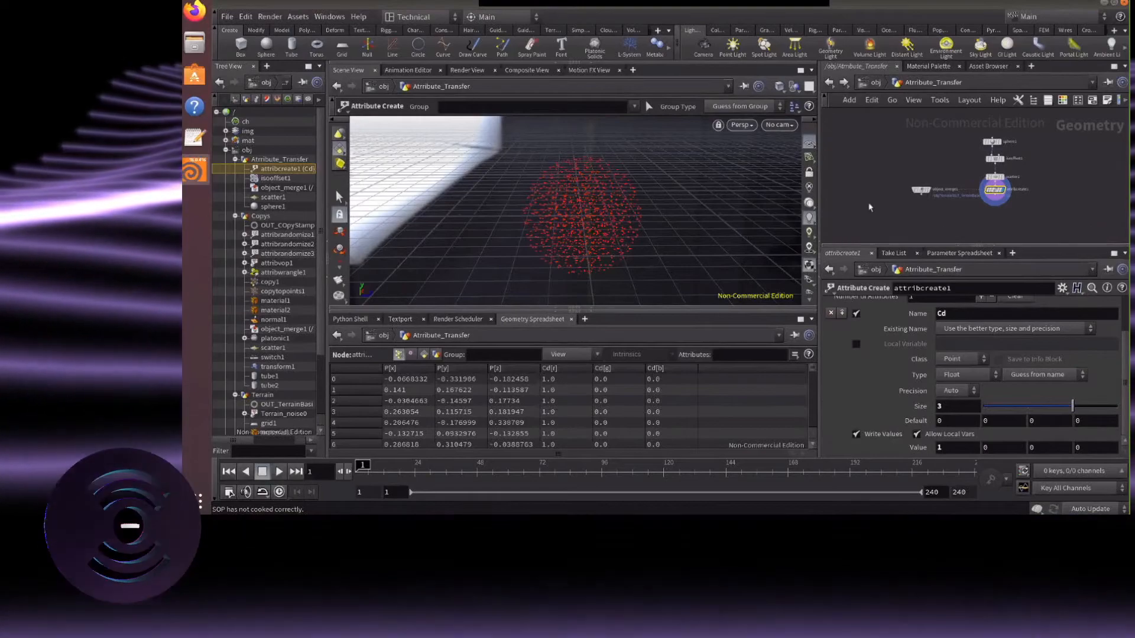
pyautogui.keyDown('alt'); pyautogui.moveTo(600, 203); pyautogui.dragTo(554, 219); pyautogui.keyUp('alt')
pyautogui.scroll(-3, 597, 152)
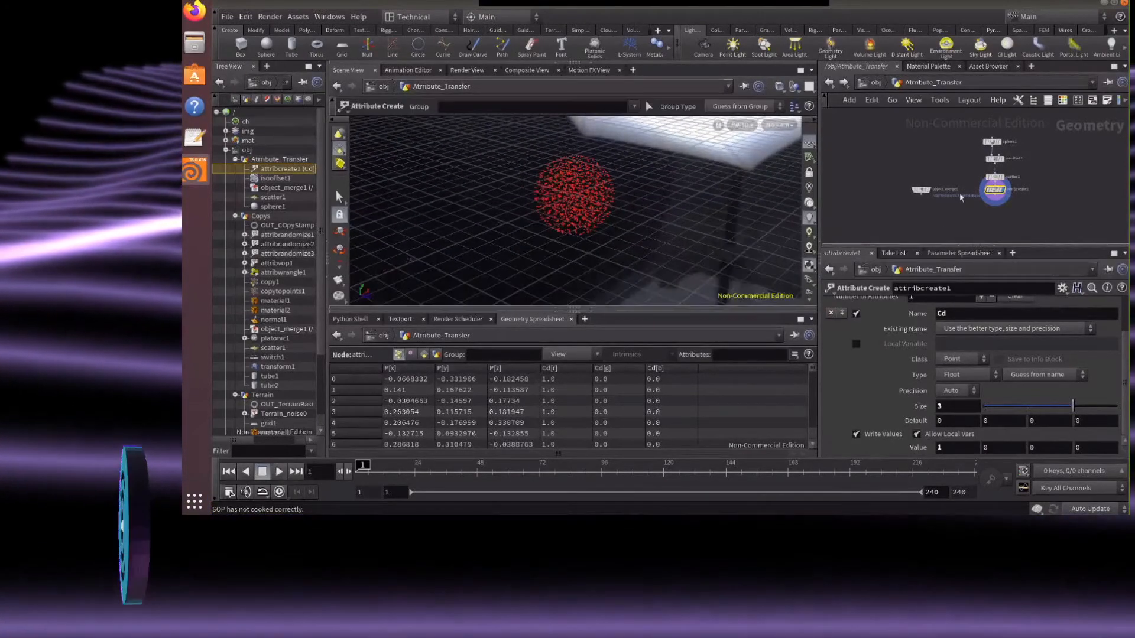
pyautogui.click(933, 202)
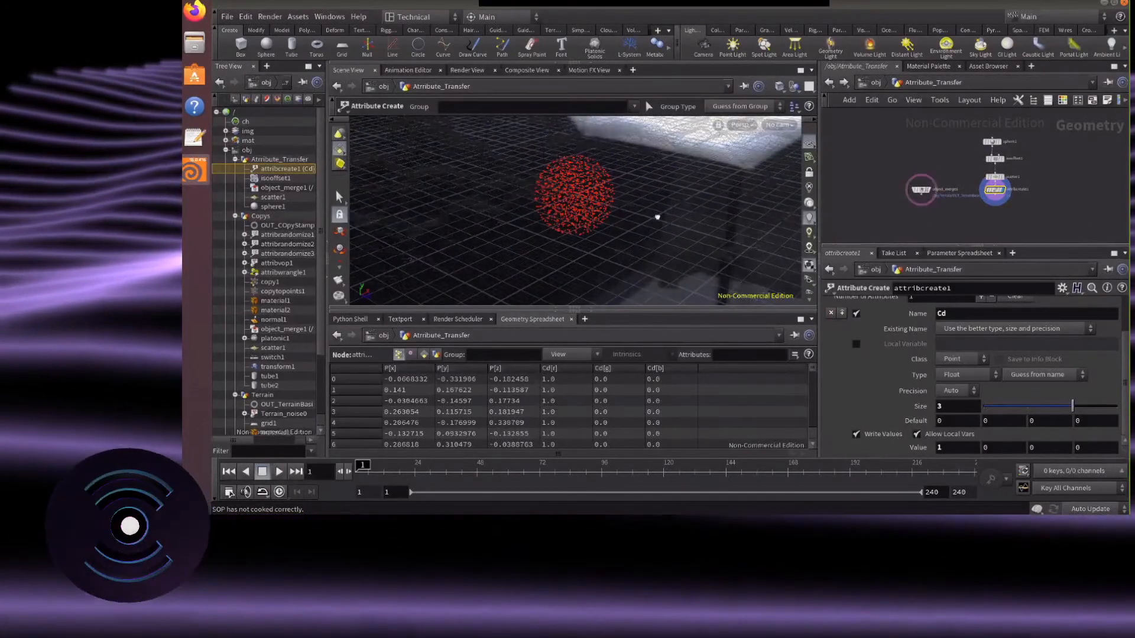
pyautogui.moveTo(659, 217)
pyautogui.keyDown('alt'); pyautogui.mouseDown()
pyautogui.moveTo(689, 197)
pyautogui.moveTo(675, 184)
pyautogui.moveTo(674, 216)
pyautogui.mouseUp(); pyautogui.keyUp('alt')
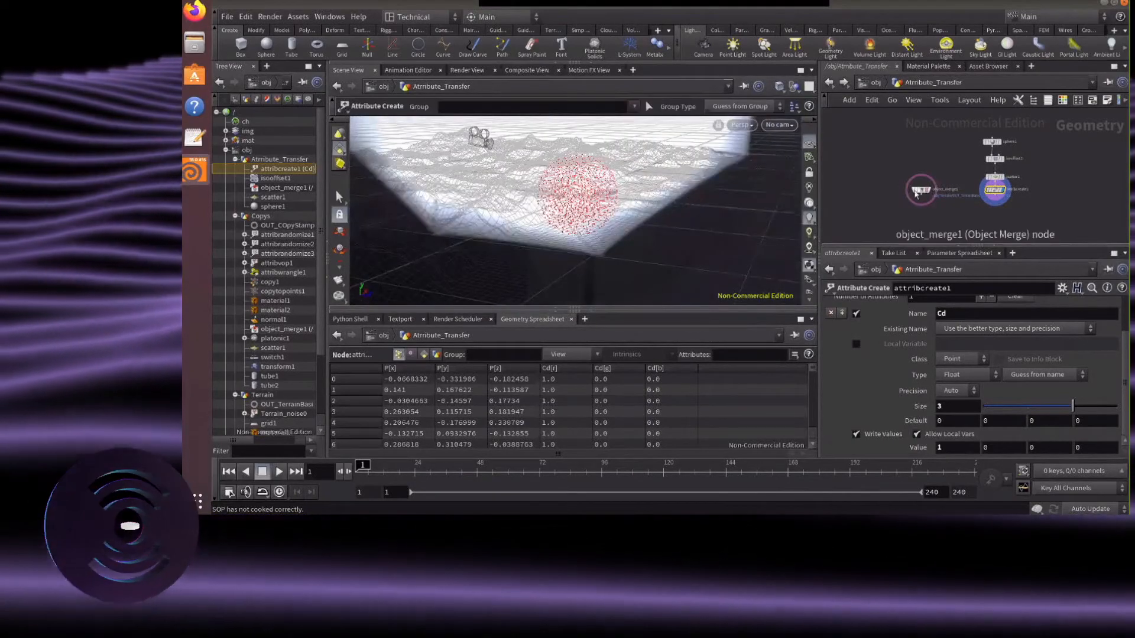
# Display the terrain Object Merge node's result and add an Attribute Transfer node below it and the Attribute Create node
pyautogui.click(934, 177)
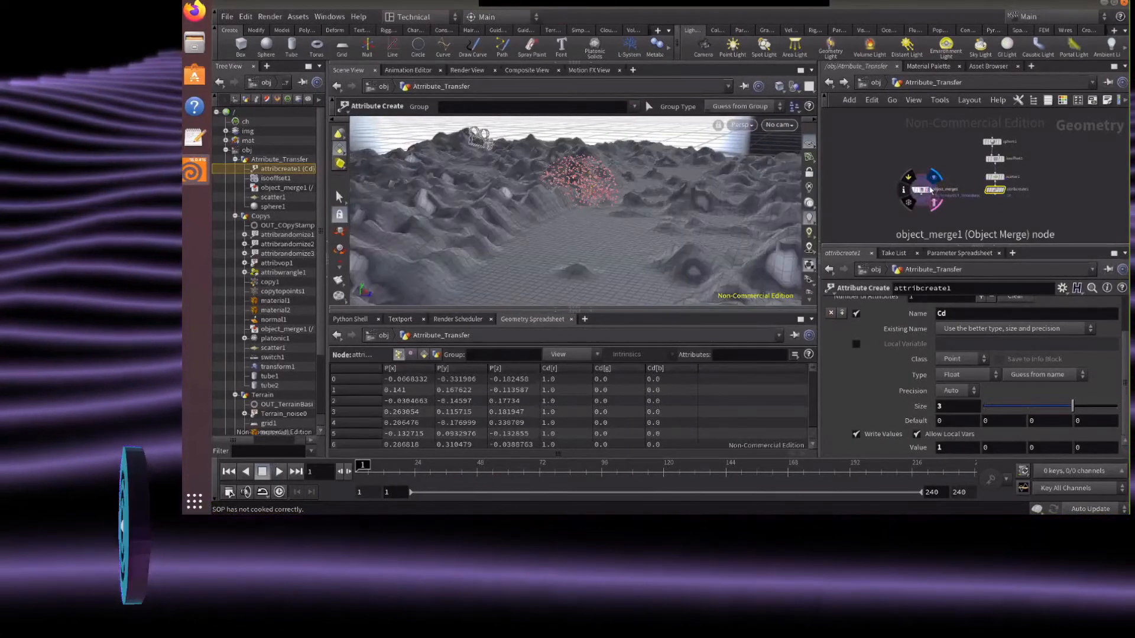
pyautogui.keyDown('alt'); pyautogui.moveTo(628, 208); pyautogui.dragTo(632, 218); pyautogui.keyUp('alt')
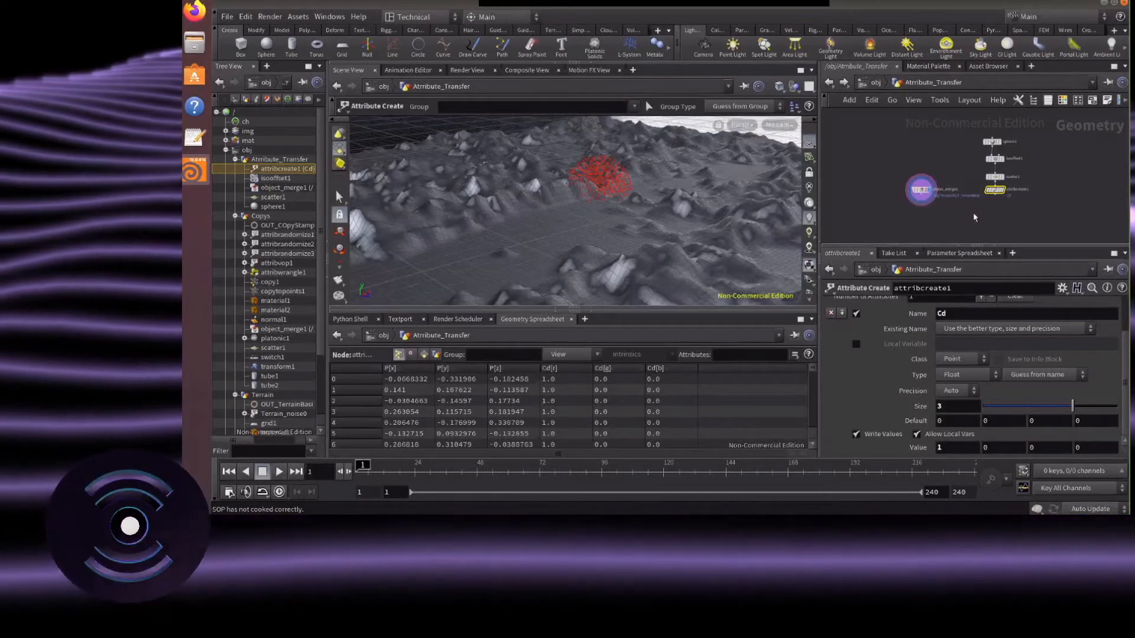
pyautogui.press('Tab')
pyautogui.write('attra')
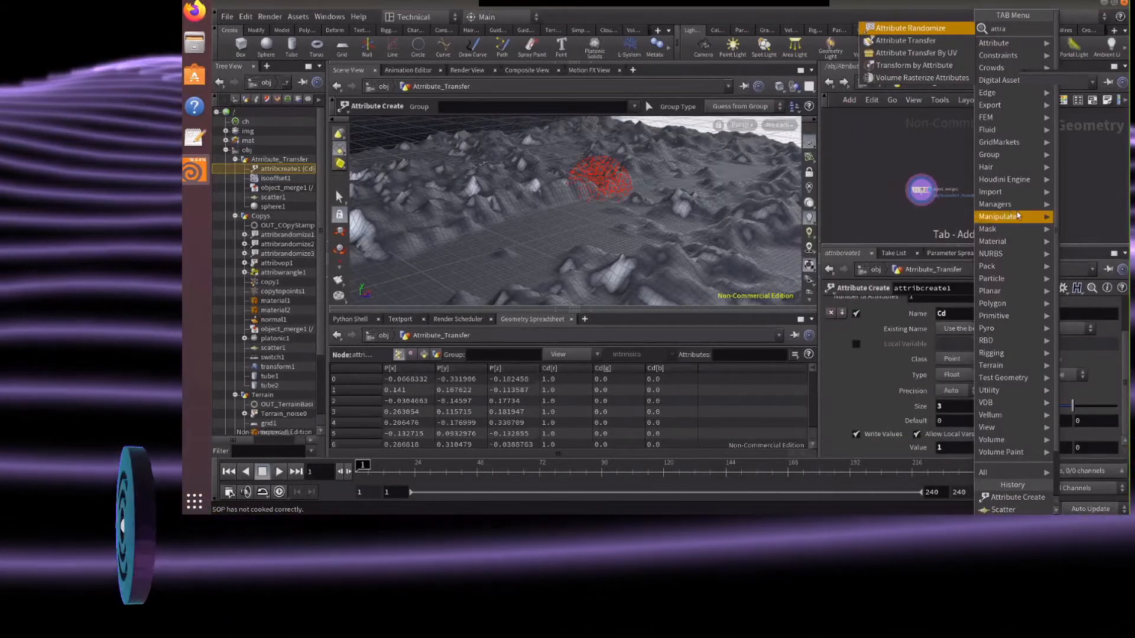
pyautogui.click(913, 40)
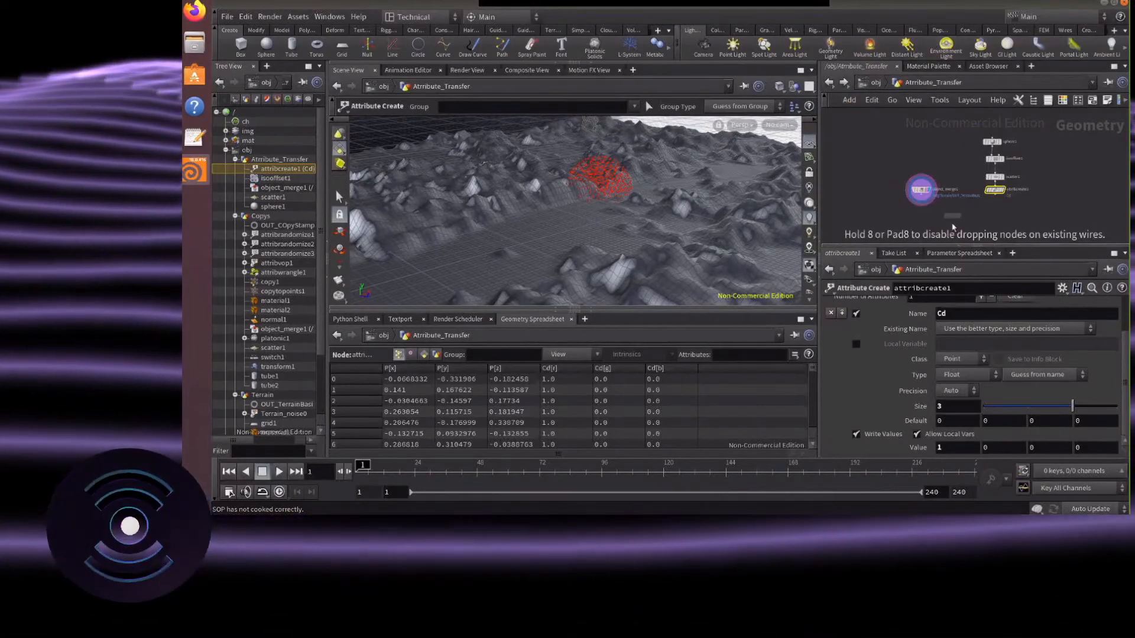
pyautogui.click(958, 215)
pyautogui.scroll(3, 957, 216)
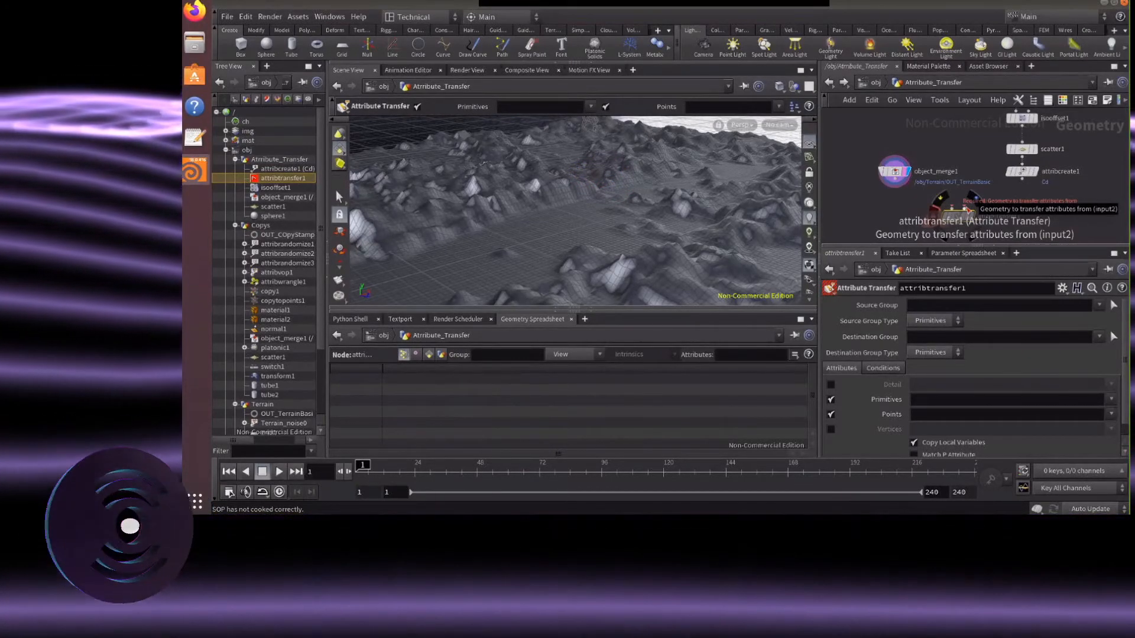
# Wire the terrain Object Merge into the Attribute Transfer's first input and the Attribute Create into its second, and display the transfer result
pyautogui.moveTo(981, 199); pyautogui.dragTo(1022, 178)
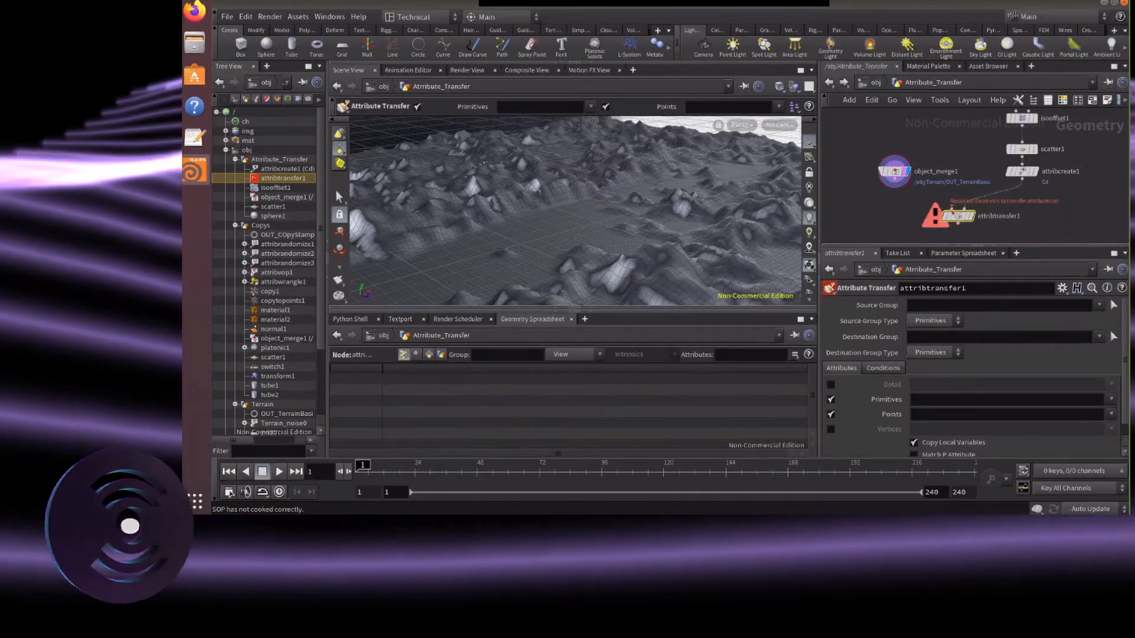
pyautogui.moveTo(952, 210); pyautogui.dragTo(895, 177)
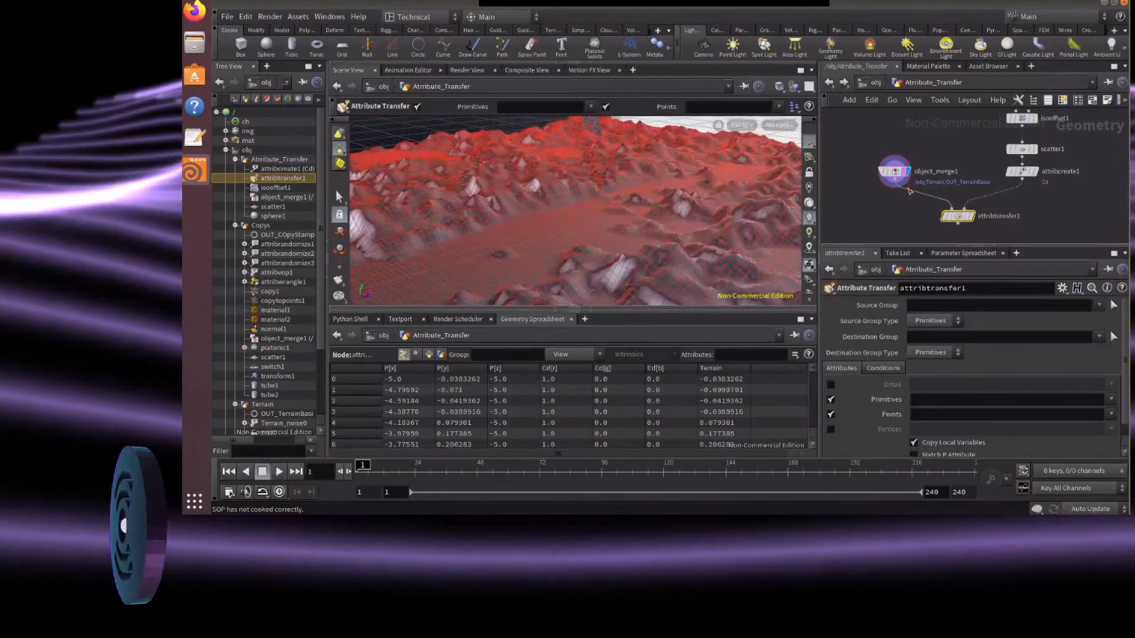
pyautogui.keyDown('alt'); pyautogui.moveTo(618, 192); pyautogui.dragTo(687, 205); pyautogui.keyUp('alt')
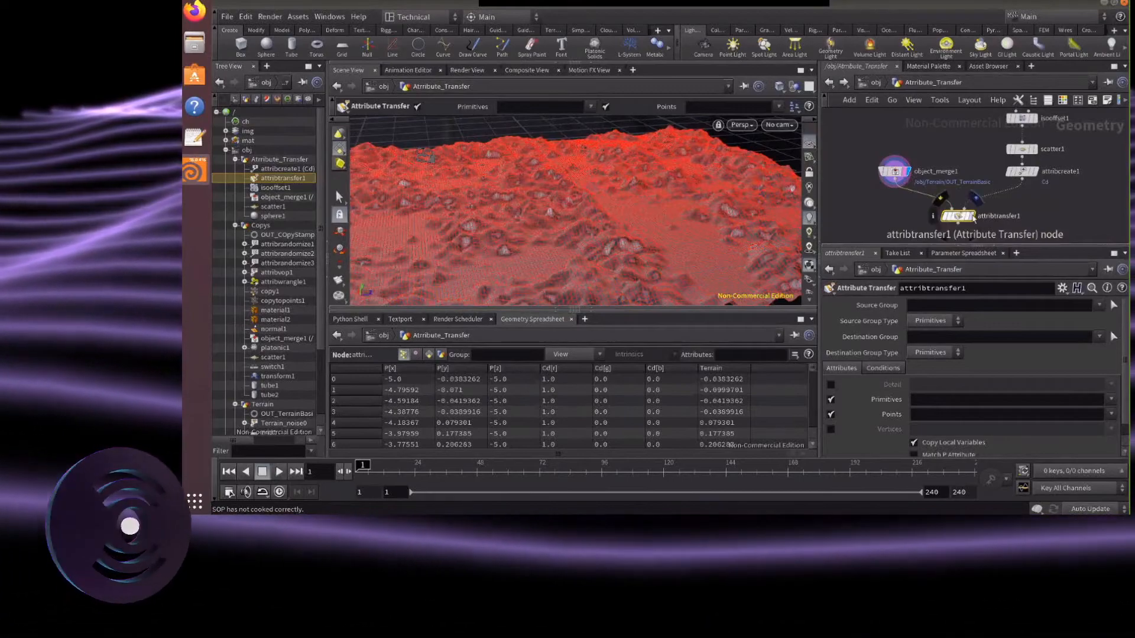
pyautogui.click(970, 216)
pyautogui.moveTo(706, 205)
pyautogui.keyDown('alt'); pyautogui.mouseDown()
pyautogui.moveTo(663, 208)
pyautogui.moveTo(713, 203)
pyautogui.mouseUp(); pyautogui.keyUp('alt')
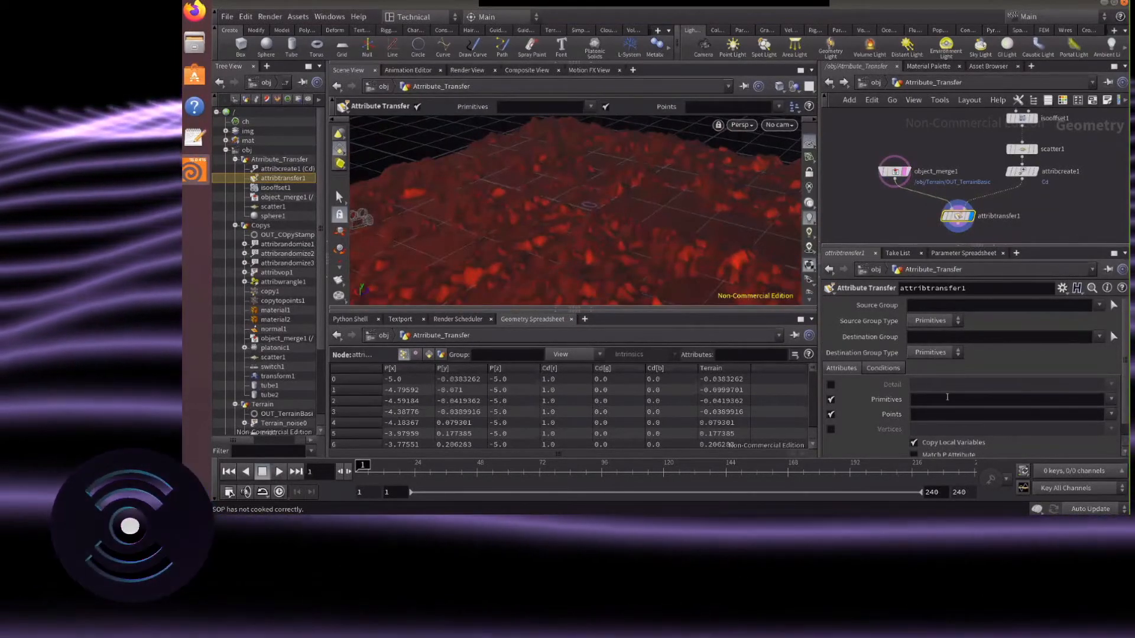
# Reduce the Attribute Transfer's distance threshold to 1.85
pyautogui.click(898, 366)
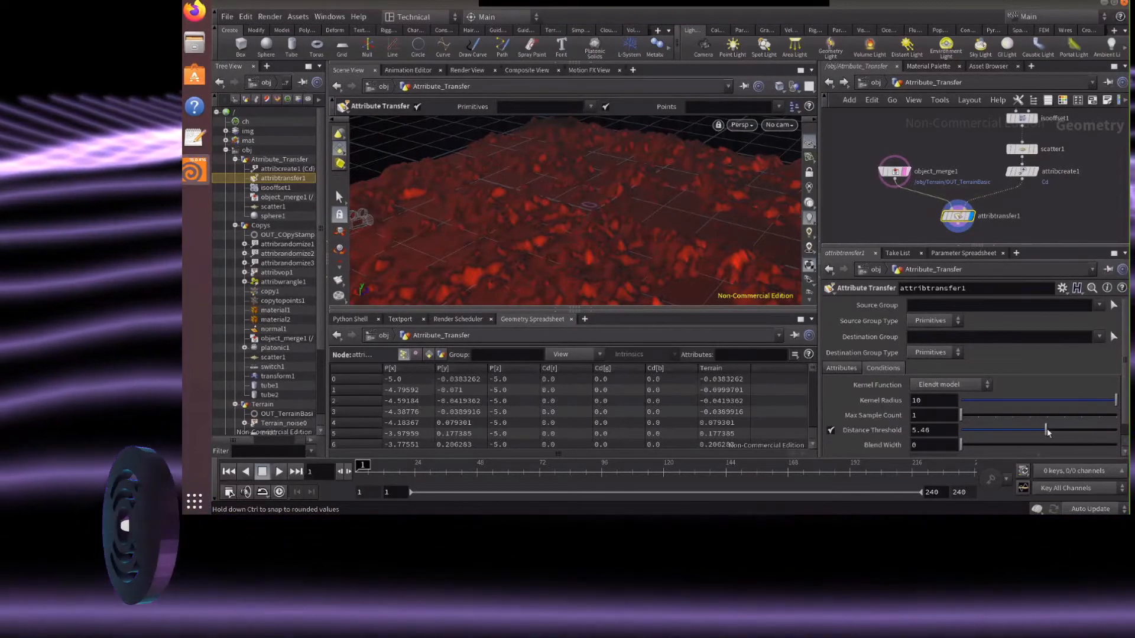
pyautogui.moveTo(1048, 433); pyautogui.dragTo(1007, 449)
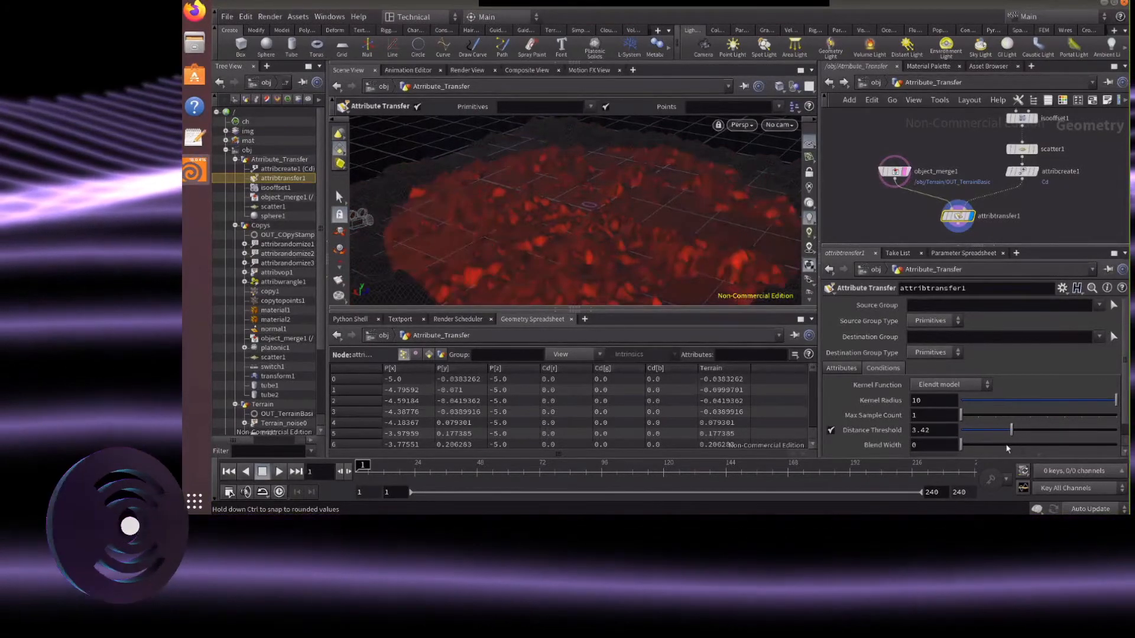
# Set the first three default components of the Attribute Create's Cd attribute to 1
pyautogui.click(1021, 172)
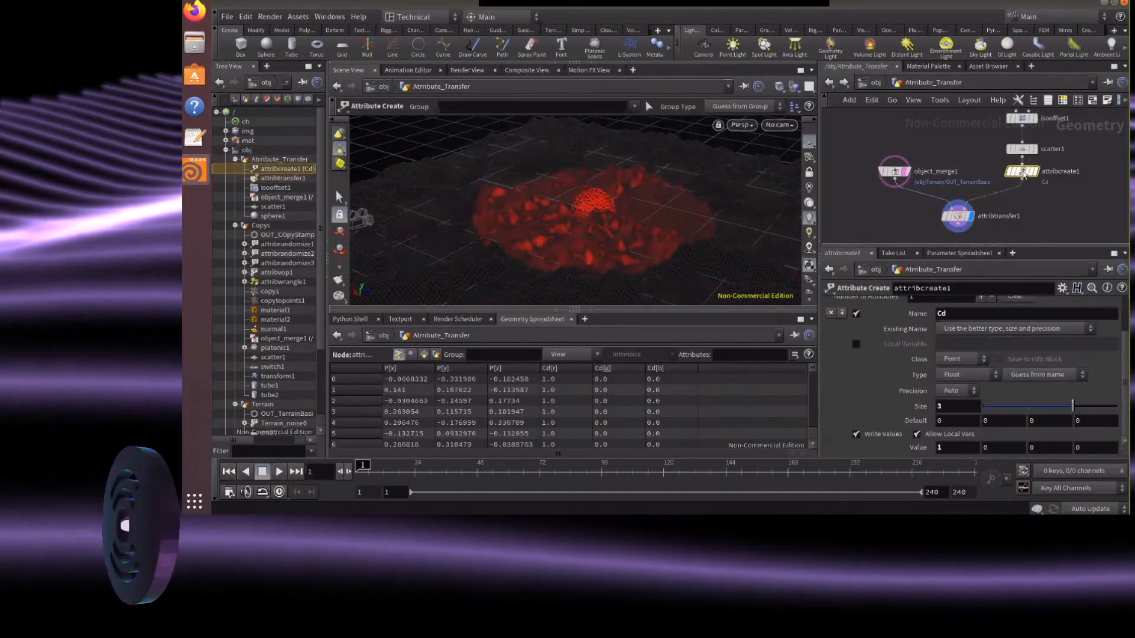
pyautogui.click(948, 421)
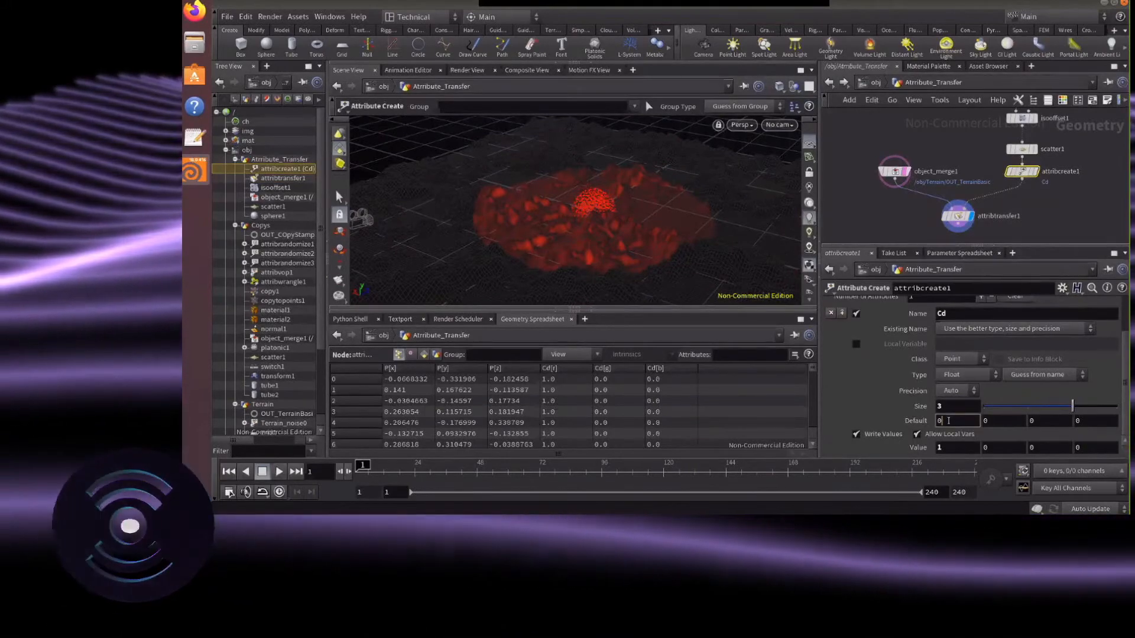
pyautogui.write('1')
pyautogui.press('Tab')
pyautogui.write('1')
pyautogui.press('Tab')
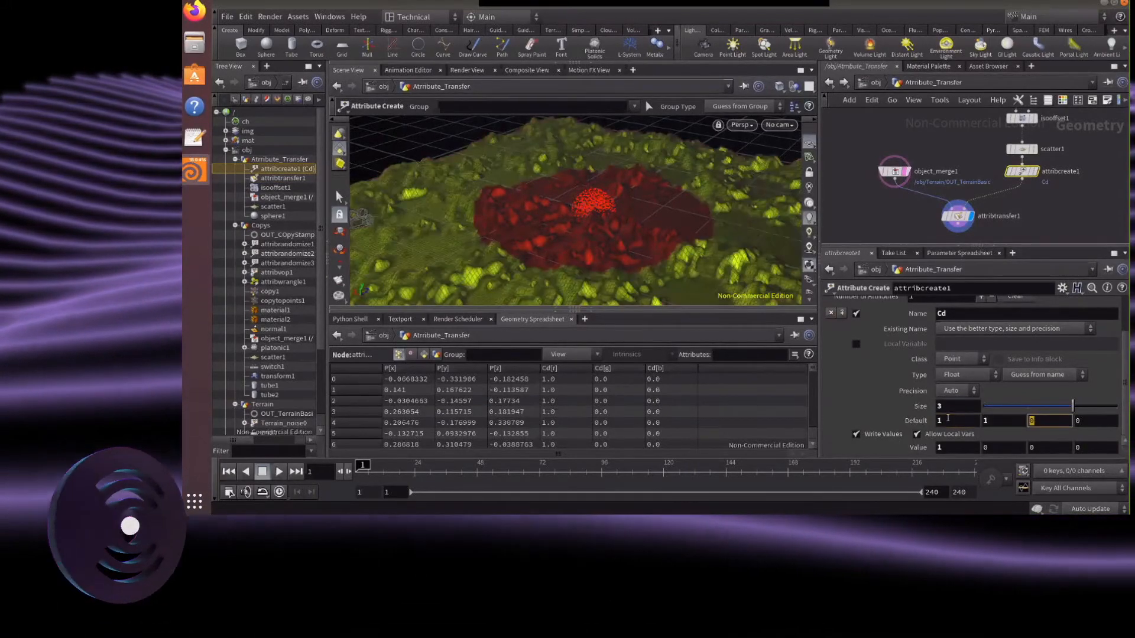
pyautogui.press('Return')
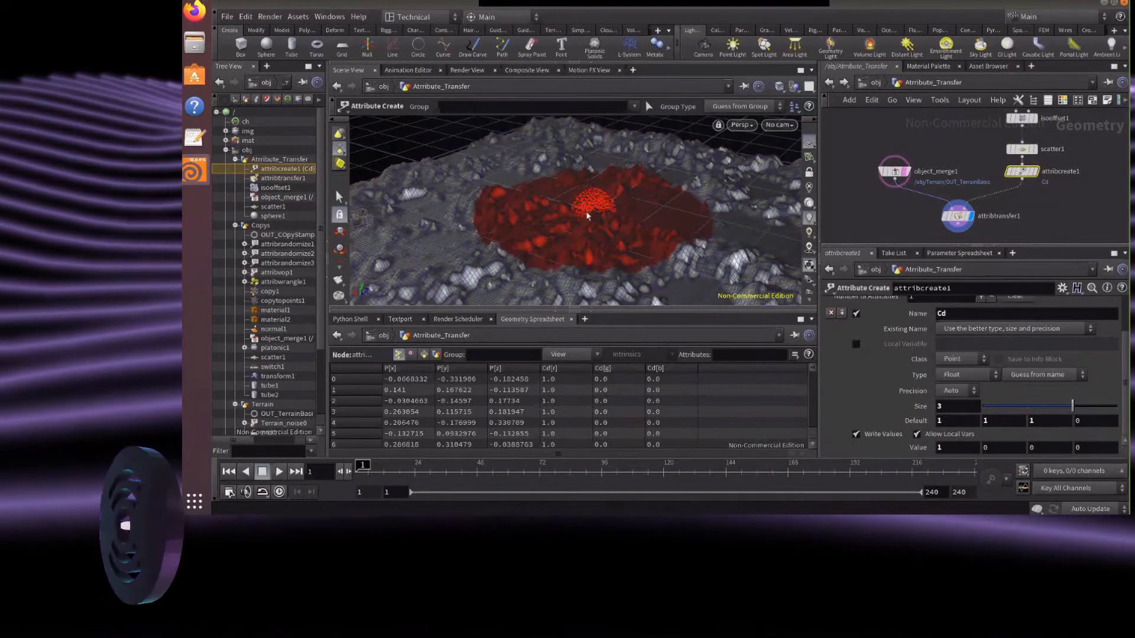
# Lower the Attribute Transfer's distance threshold to 0.7 and inspect the red patch on the terrain
pyautogui.click(958, 216)
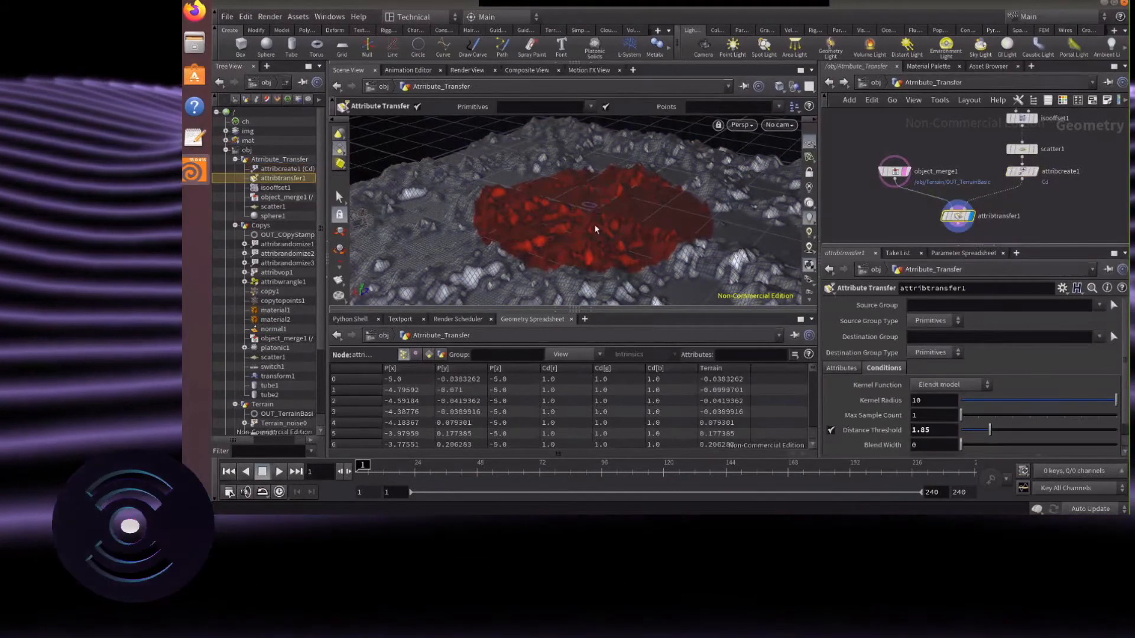
pyautogui.moveTo(594, 224); pyautogui.dragTo(663, 232)
pyautogui.moveTo(663, 232); pyautogui.dragTo(598, 243, button='right')
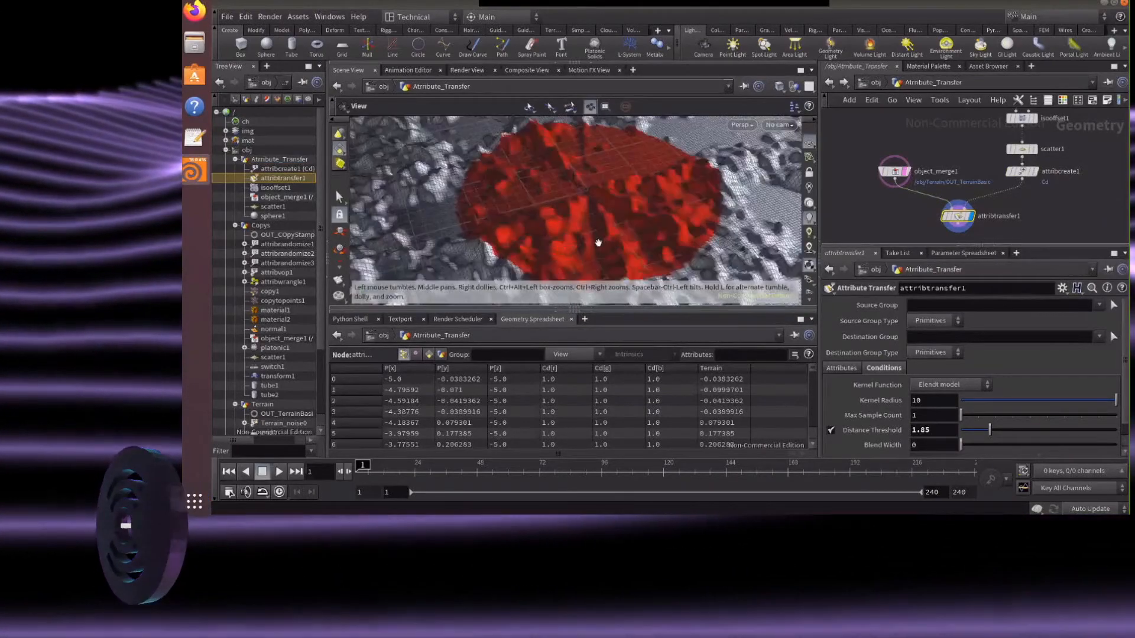
pyautogui.moveTo(990, 430); pyautogui.dragTo(973, 436)
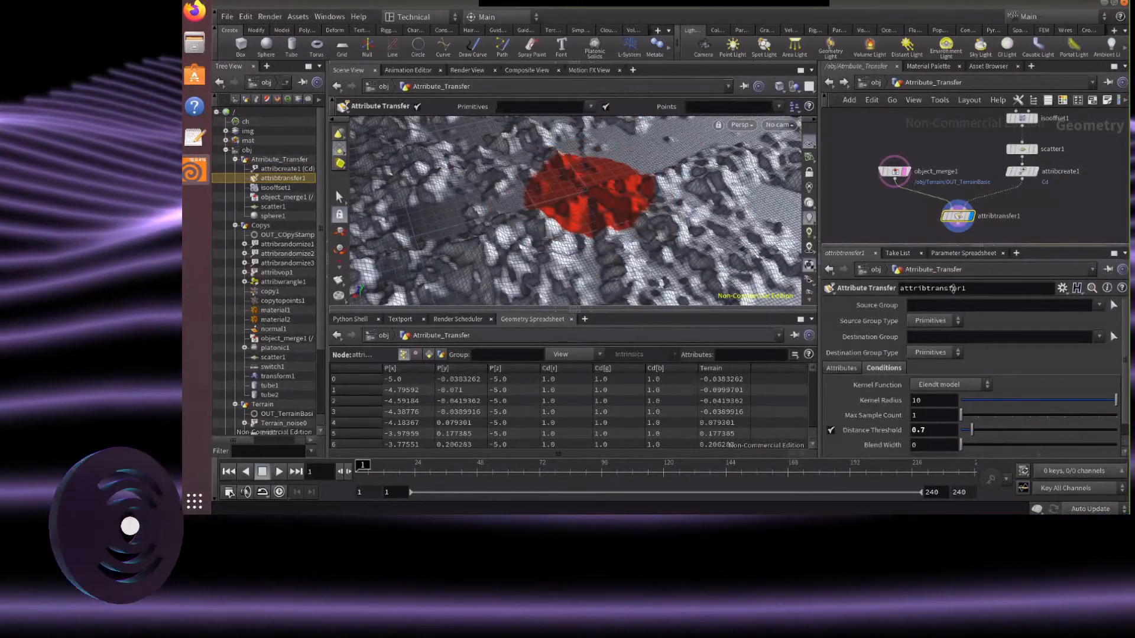
pyautogui.moveTo(579, 206); pyautogui.dragTo(692, 192)
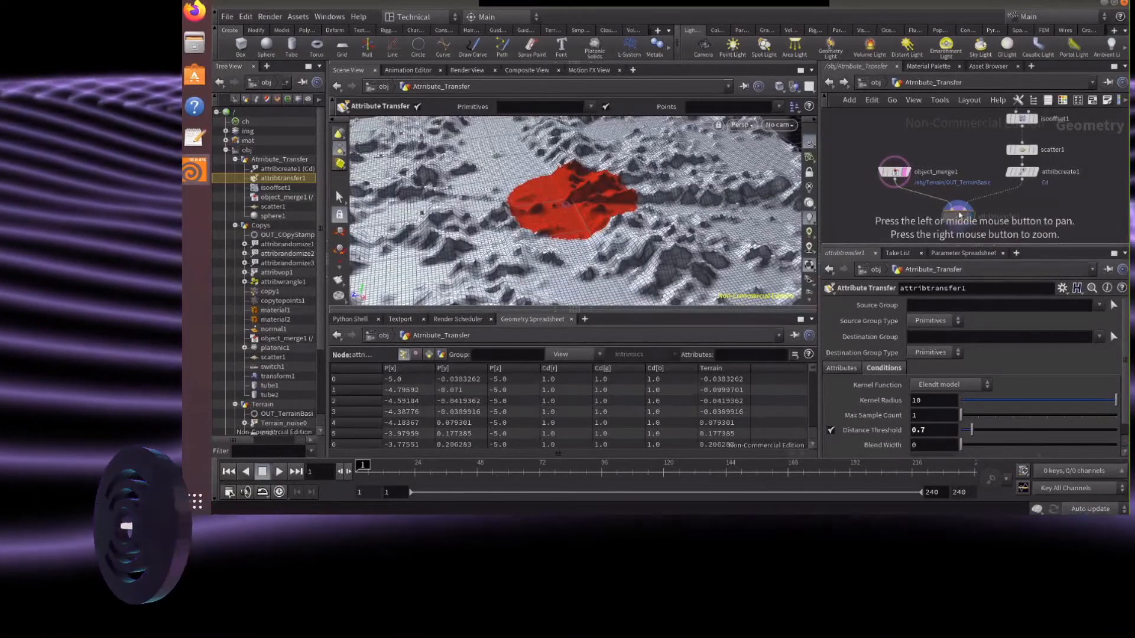
# Add an Attribute VOP node connected below the Attribute Transfer node and display its result
pyautogui.keyDown('alt'); pyautogui.moveTo(958, 216); pyautogui.dragTo(959, 208); pyautogui.keyUp('alt')
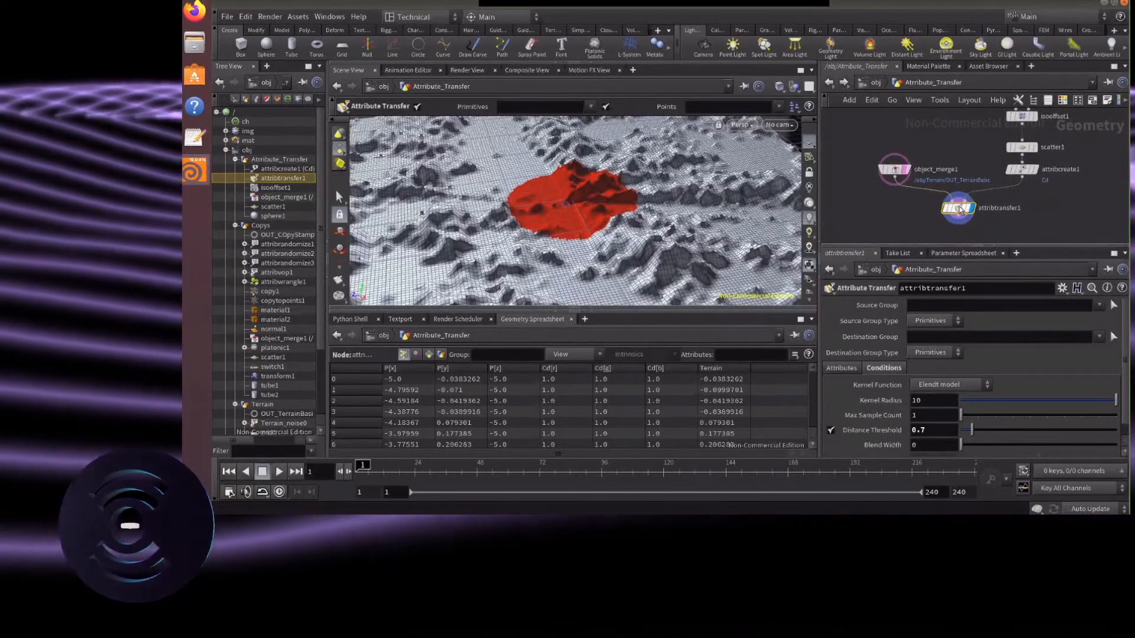
pyautogui.press('alt')
pyautogui.keyDown('alt'); pyautogui.moveTo(538, 247); pyautogui.dragTo(513, 238); pyautogui.keyUp('alt')
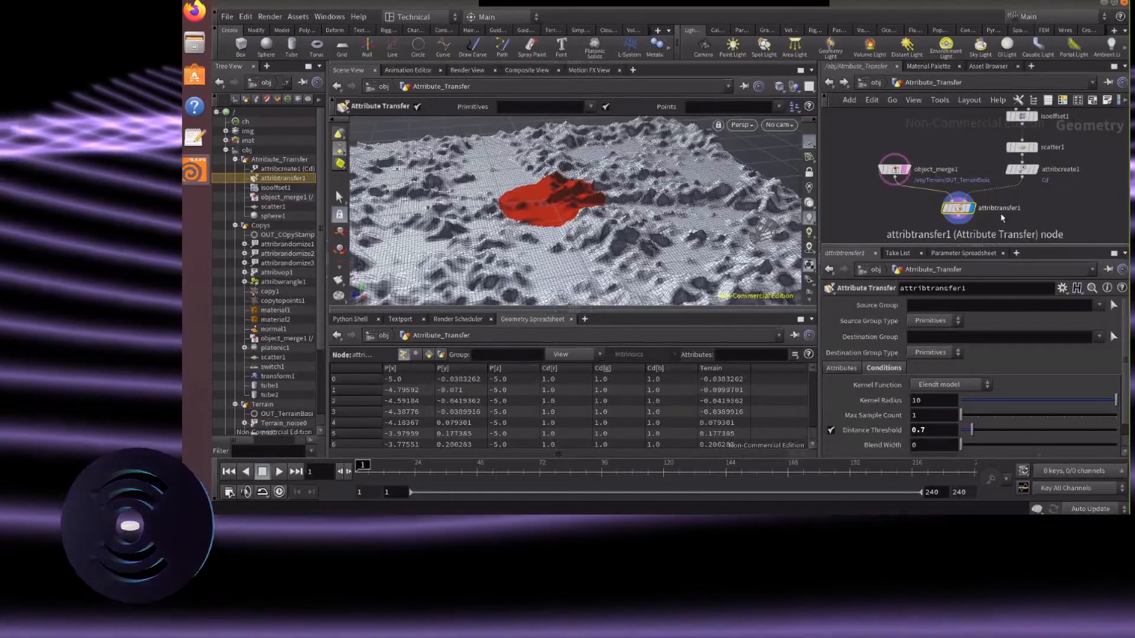
pyautogui.press('Tab')
pyautogui.write('vop')
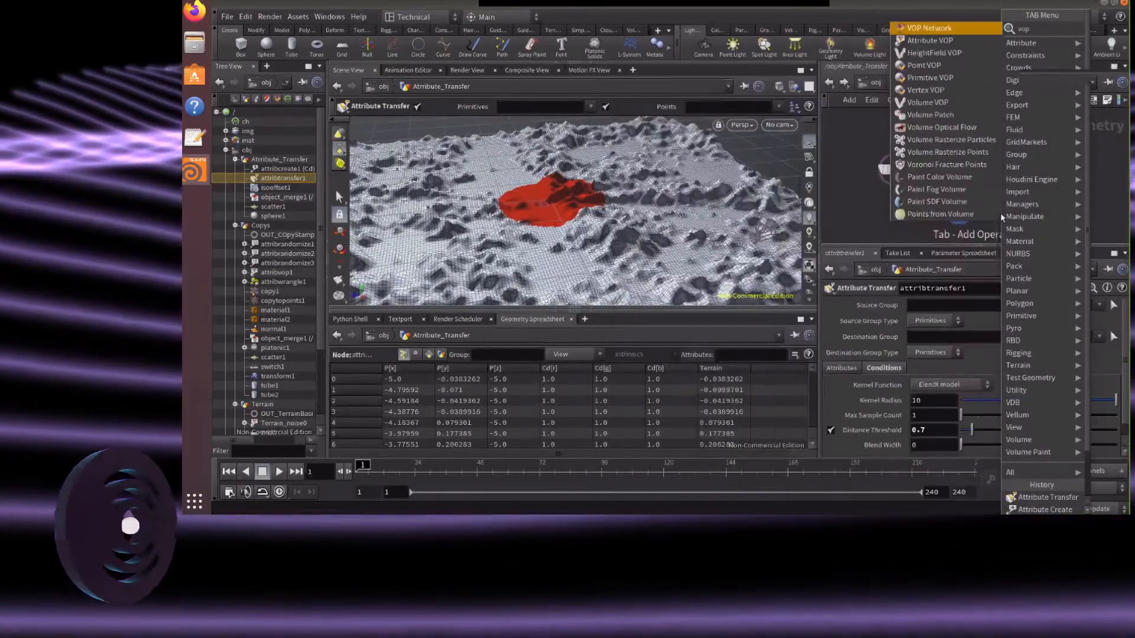
pyautogui.press('Return')
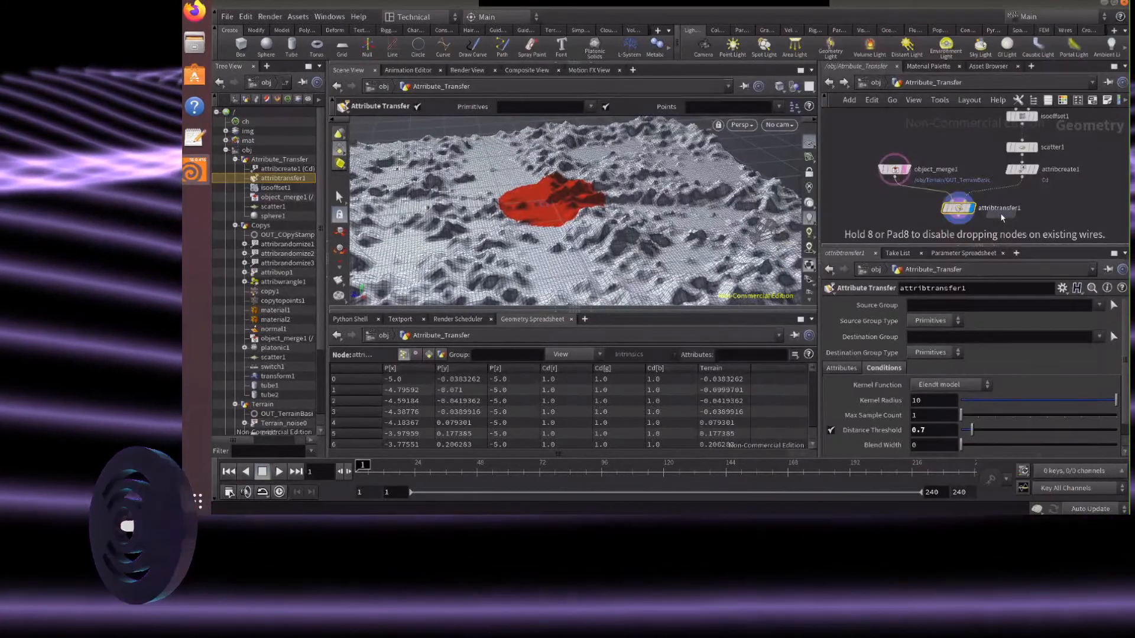
pyautogui.click(956, 235)
pyautogui.scroll(3, 959, 227)
pyautogui.moveTo(955, 209)
pyautogui.mouseDown()
pyautogui.moveTo(932, 229)
pyautogui.moveTo(944, 196)
pyautogui.mouseUp()
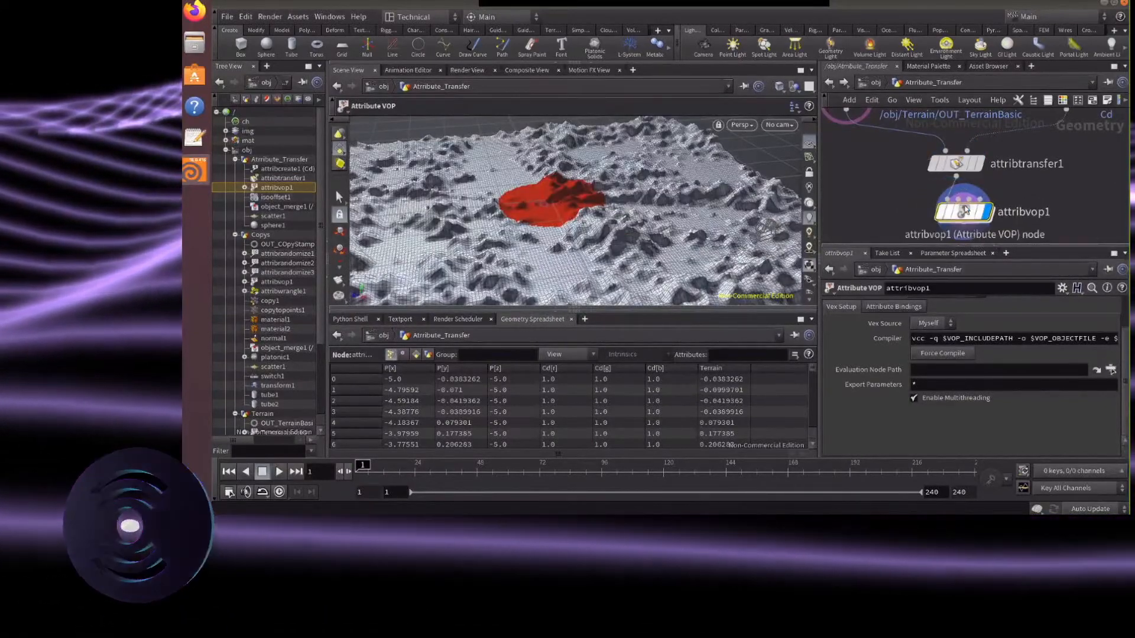
# Enter the Attribute VOP network and move the global parameters node farther from the output node
pyautogui.doubleClick(952, 205)
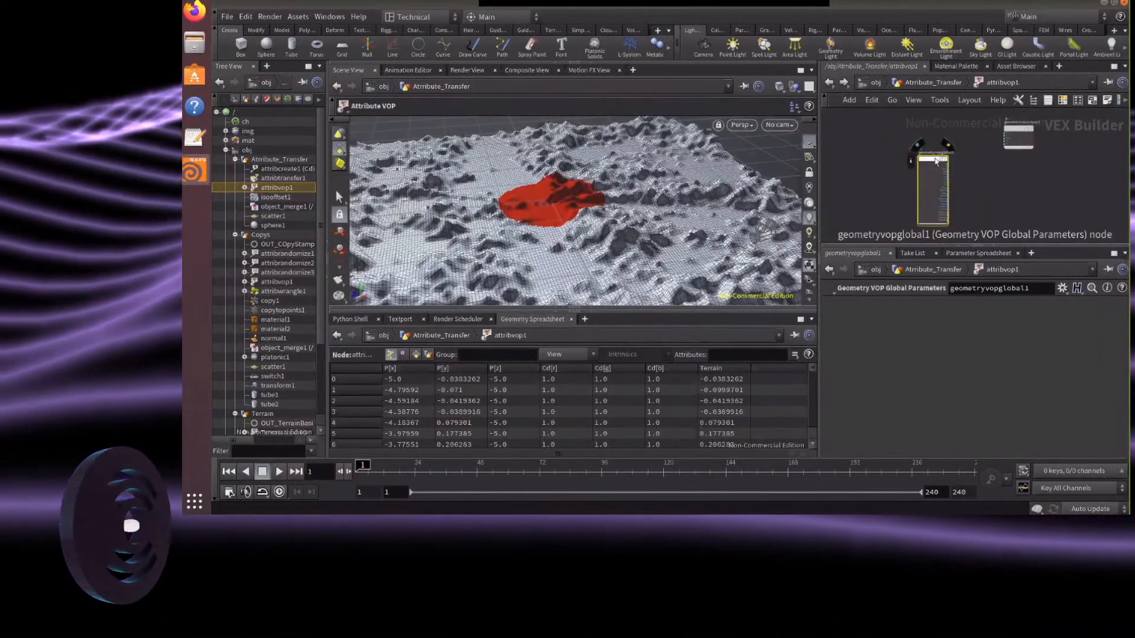
pyautogui.moveTo(934, 163); pyautogui.dragTo(901, 135)
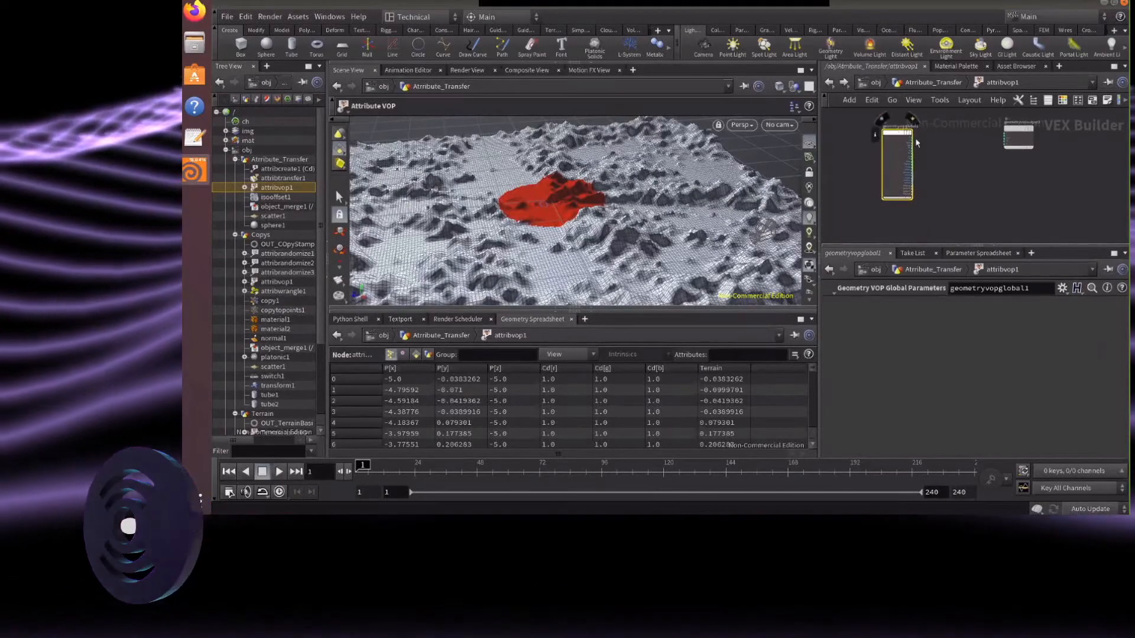
pyautogui.scroll(5, 915, 137)
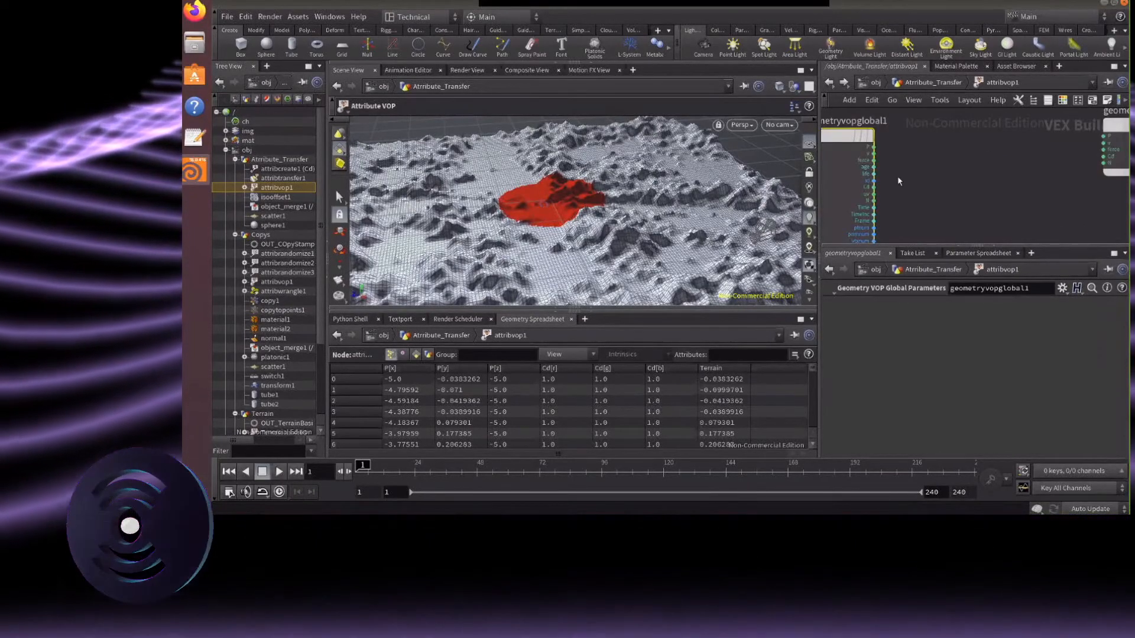
# Add a Vector to Float node fed by the global parameters' Cd output and place it close to that node
pyautogui.click(875, 187)
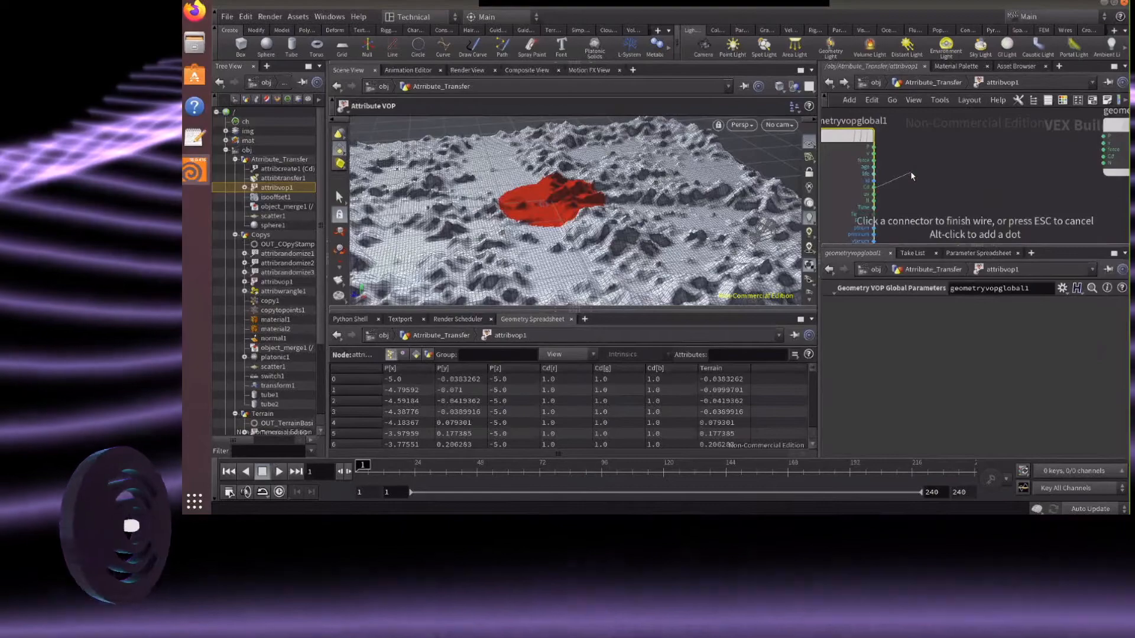
pyautogui.click(910, 172)
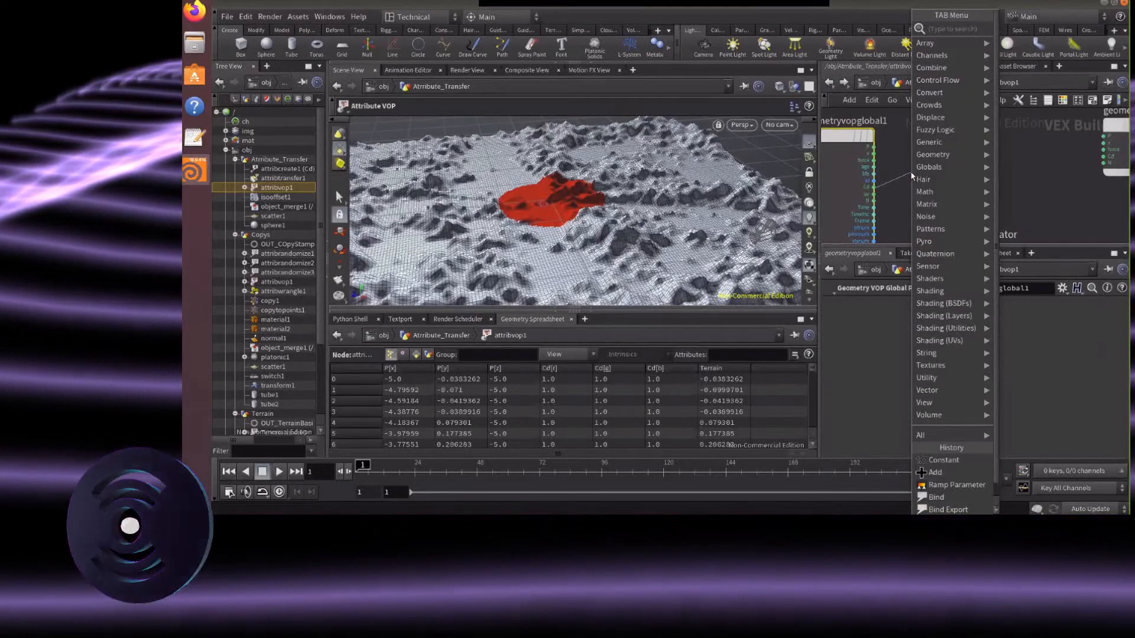
pyautogui.write('vectf')
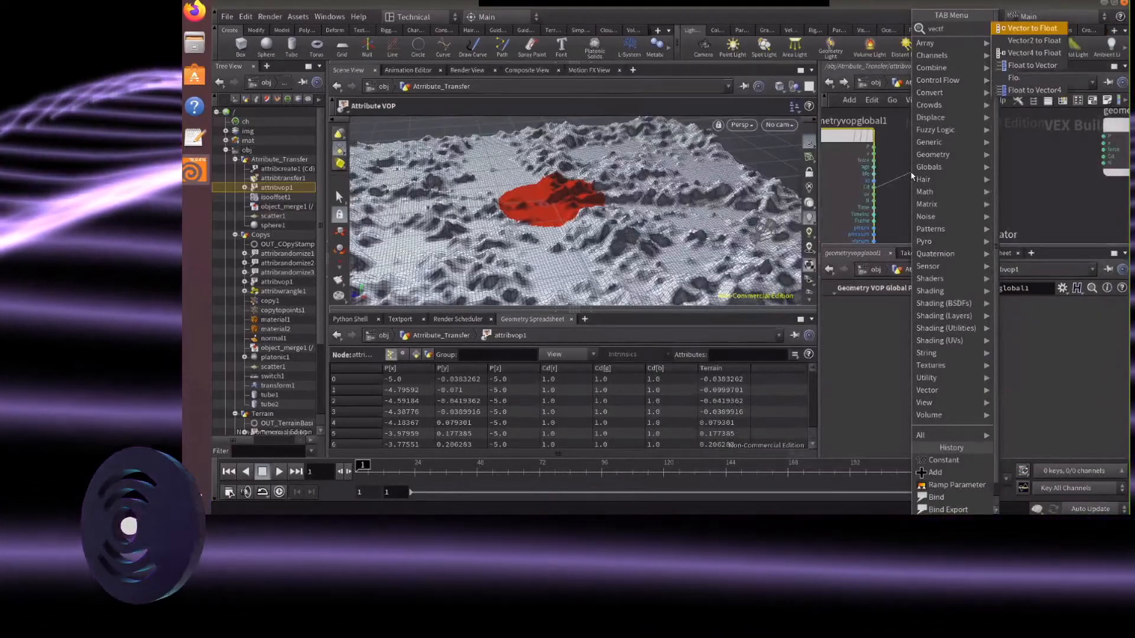
pyautogui.press('Return')
pyautogui.click(931, 185)
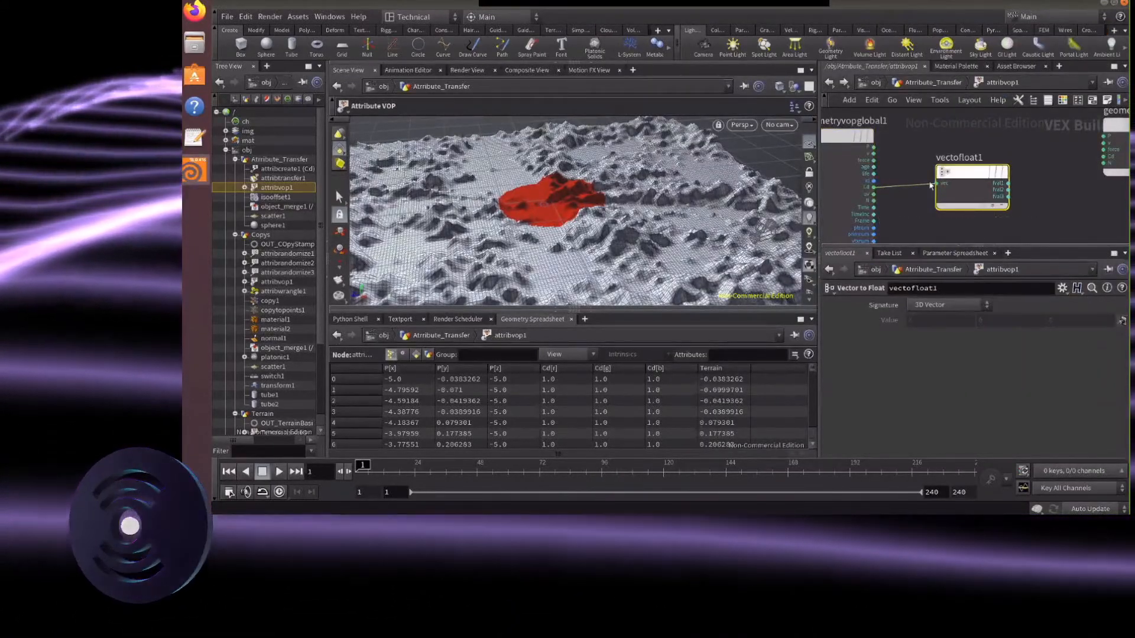
pyautogui.moveTo(930, 186); pyautogui.dragTo(894, 185)
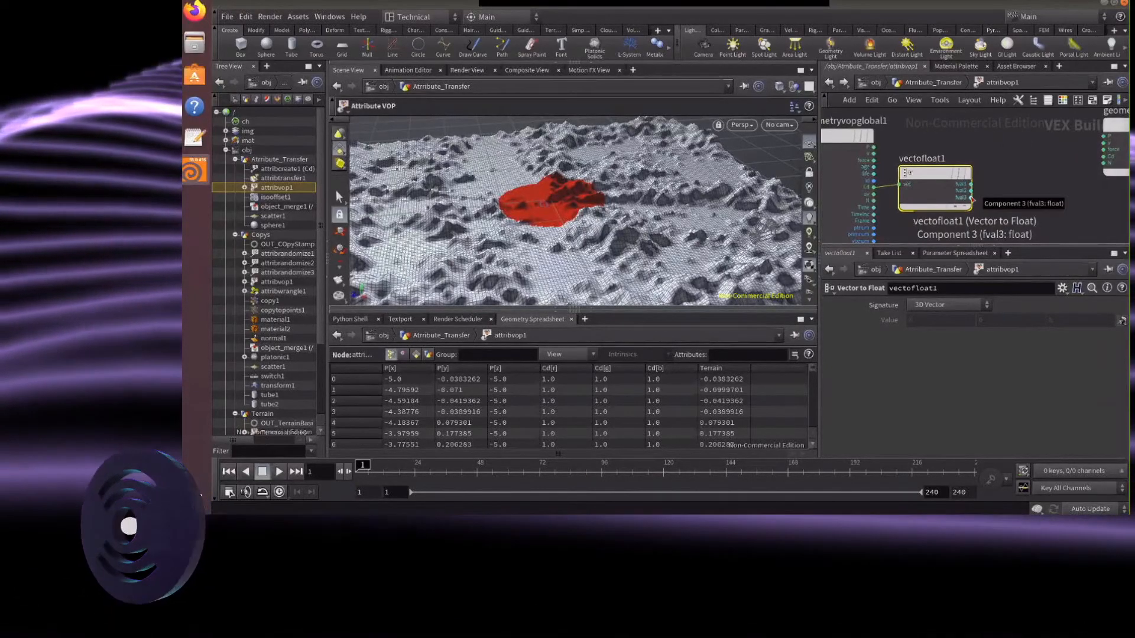
pyautogui.moveTo(971, 198); pyautogui.dragTo(997, 183)
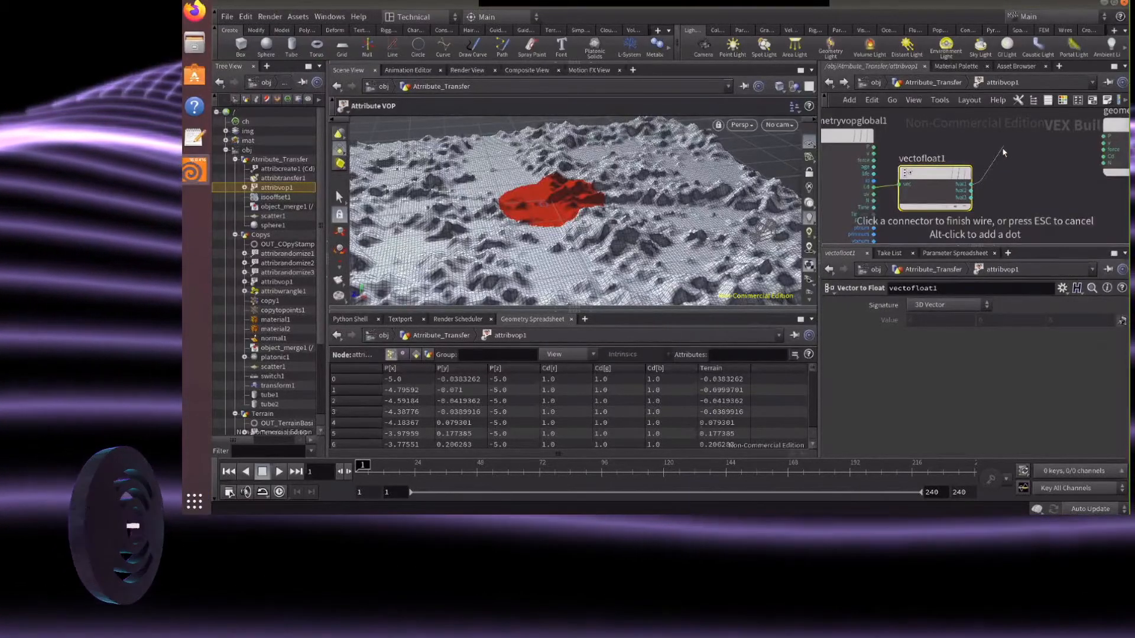
pyautogui.press('Escape')
# Add a Bind node to the VOP network and place it above the global parameters node
pyautogui.scroll(-2, 907, 143)
pyautogui.scroll(-2, 892, 204)
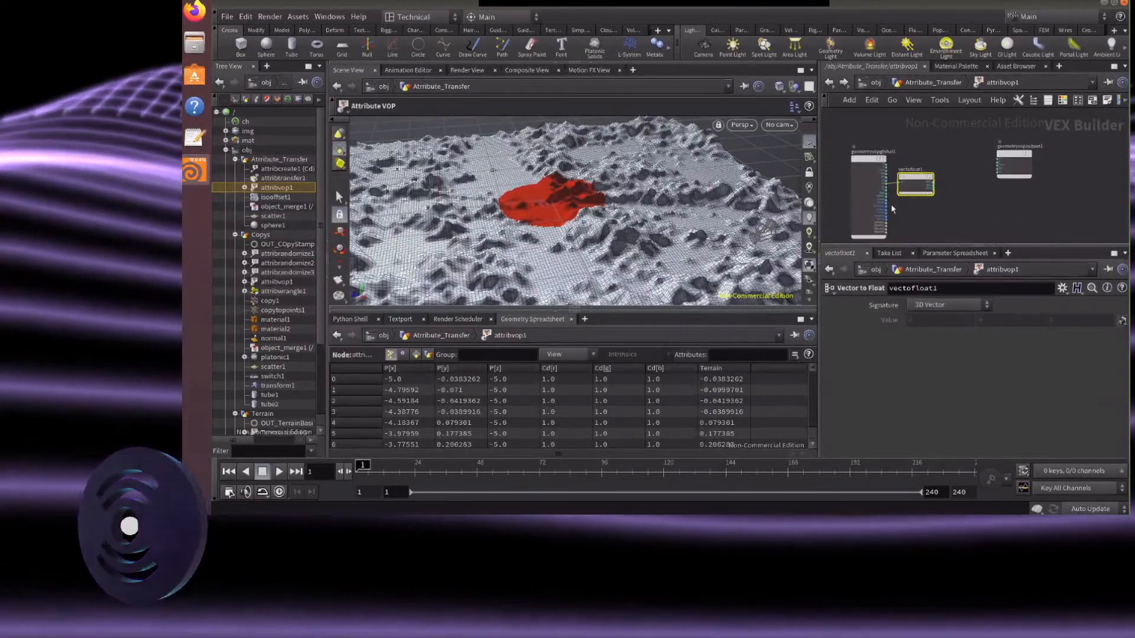
pyautogui.scroll(3, 977, 133)
pyautogui.scroll(-2, 958, 151)
pyautogui.press('Tab')
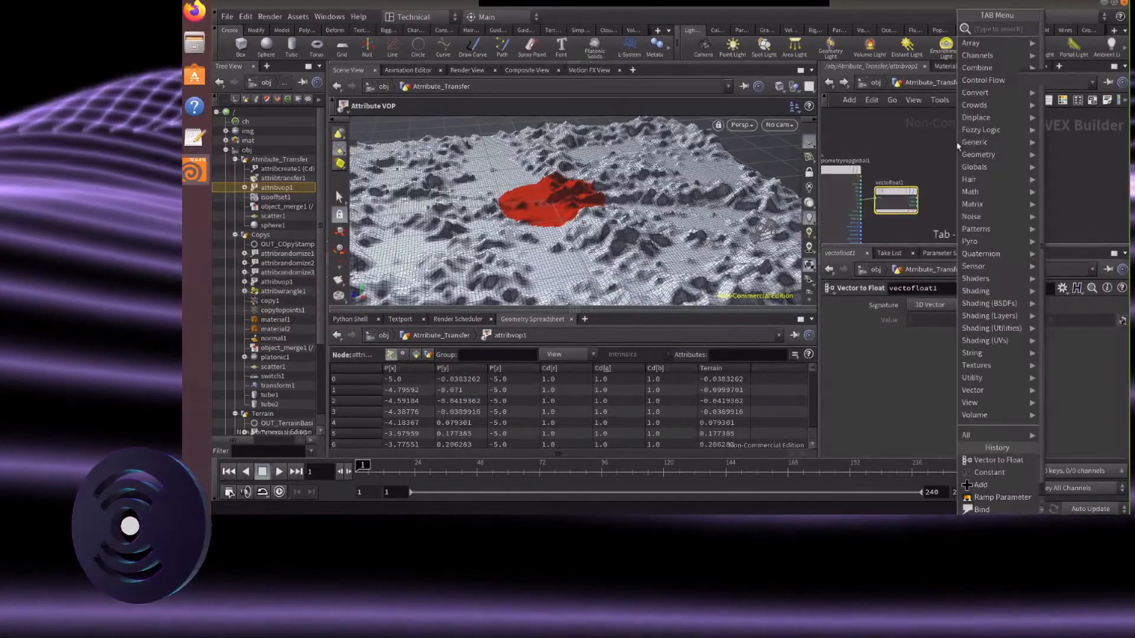
pyautogui.write('te')
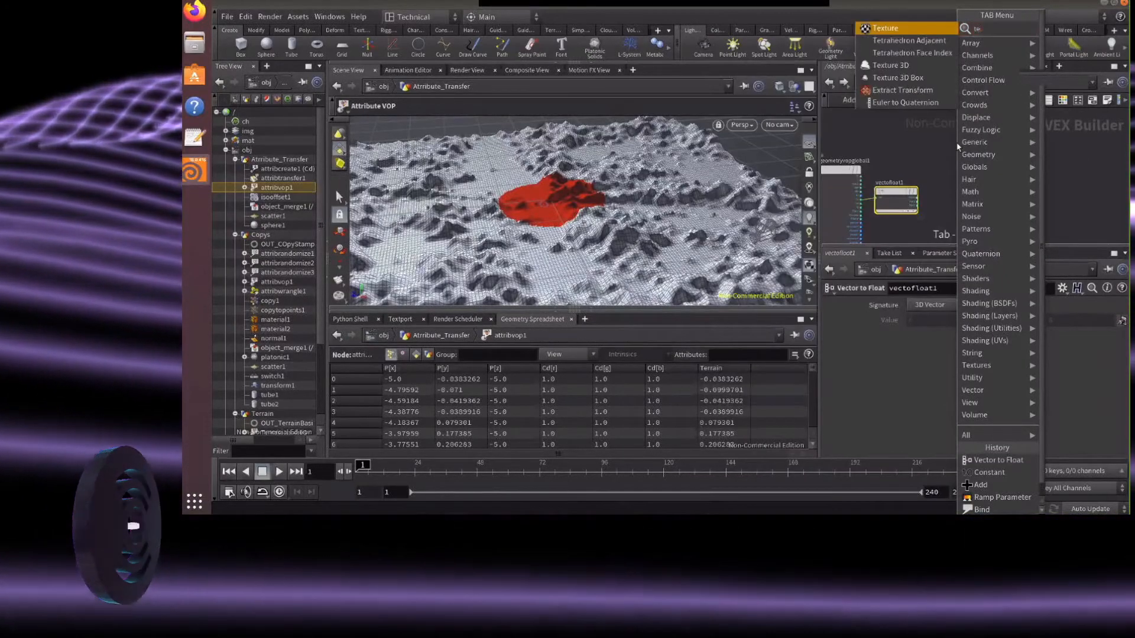
pyautogui.press('BackSpace')
pyautogui.press('BackSpace')
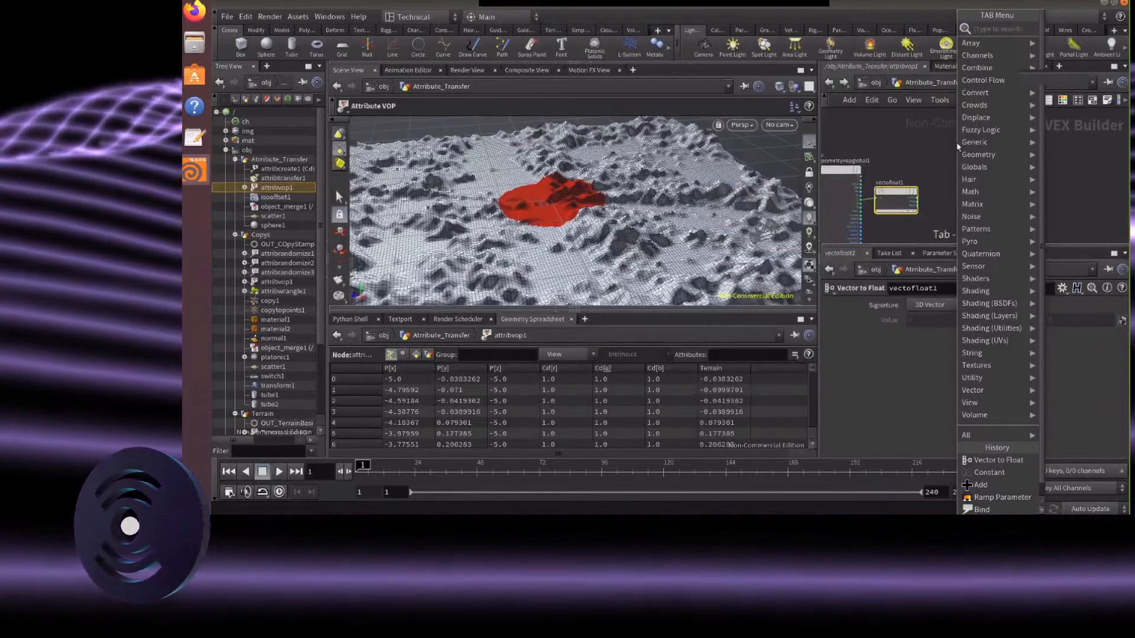
pyautogui.write('bind')
pyautogui.press('Return')
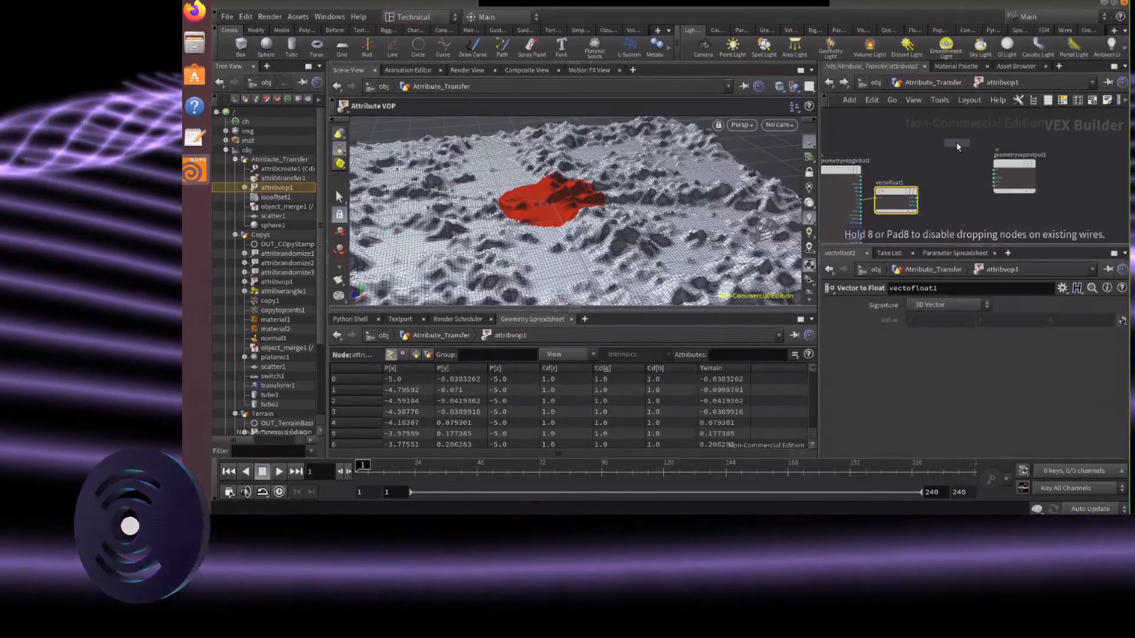
pyautogui.click(851, 132)
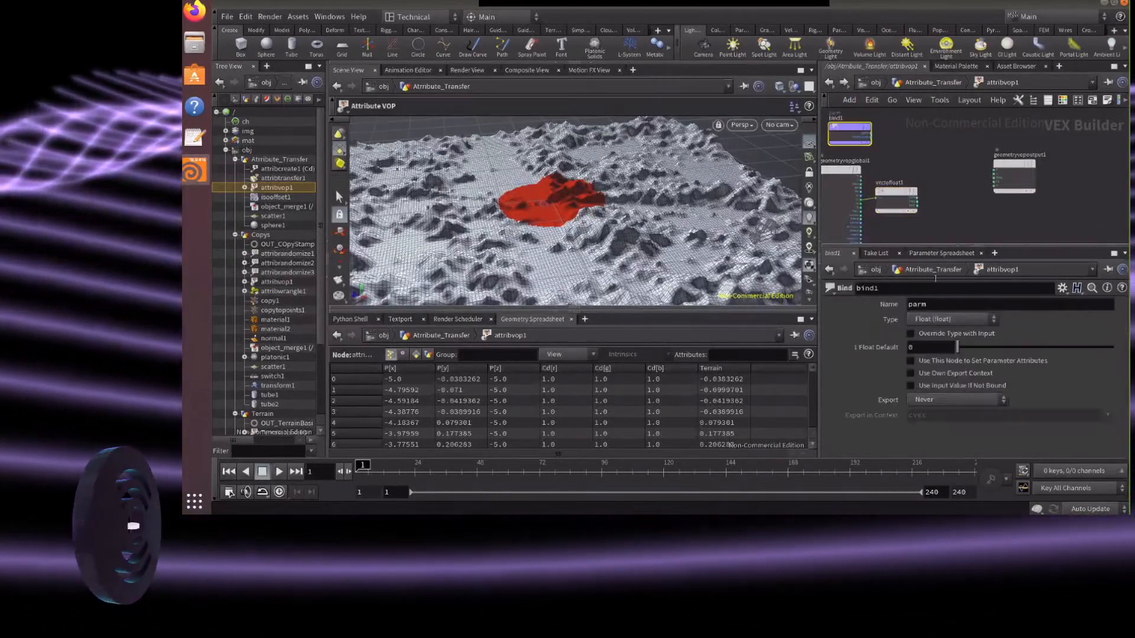
# Set the Bind node's parameter name to Terrain
pyautogui.doubleClick(932, 305)
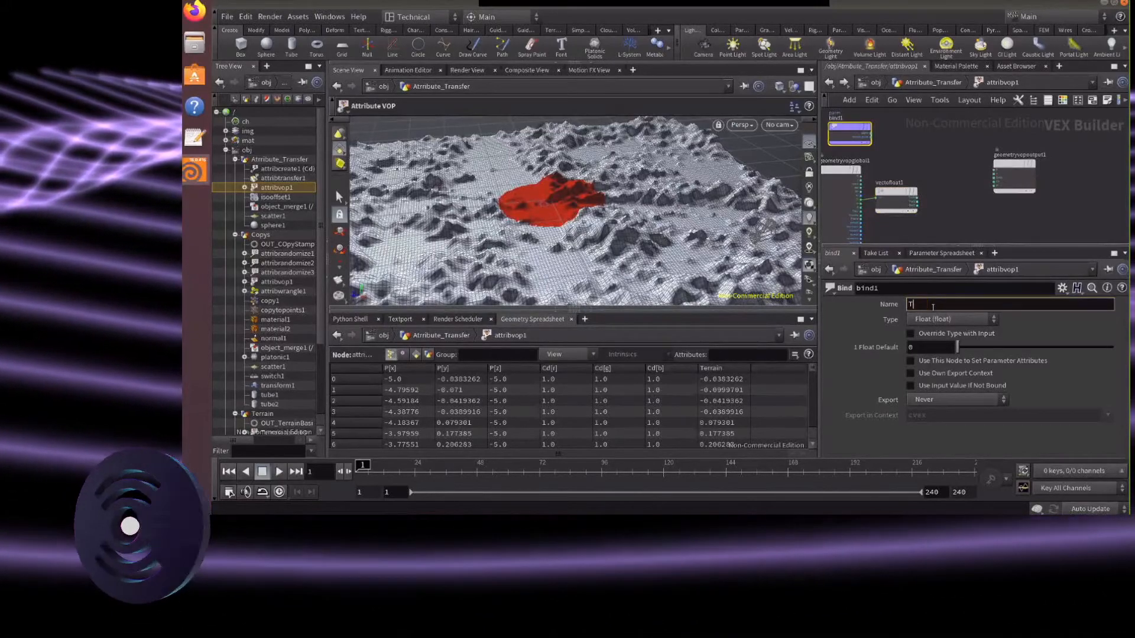
pyautogui.write('Terrain')
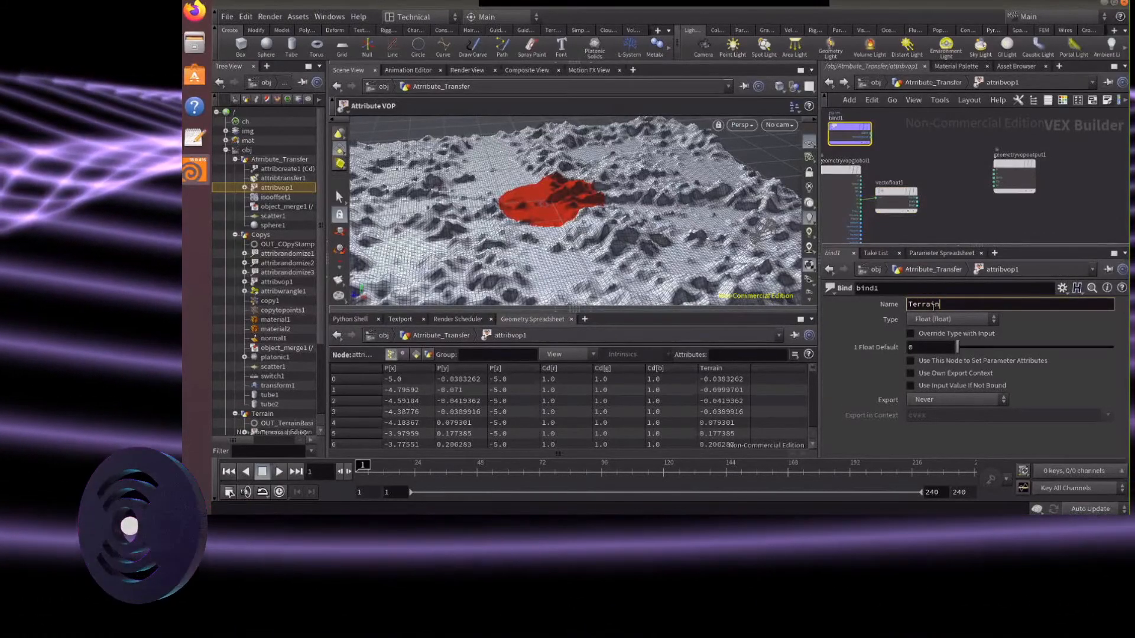
pyautogui.press('Return')
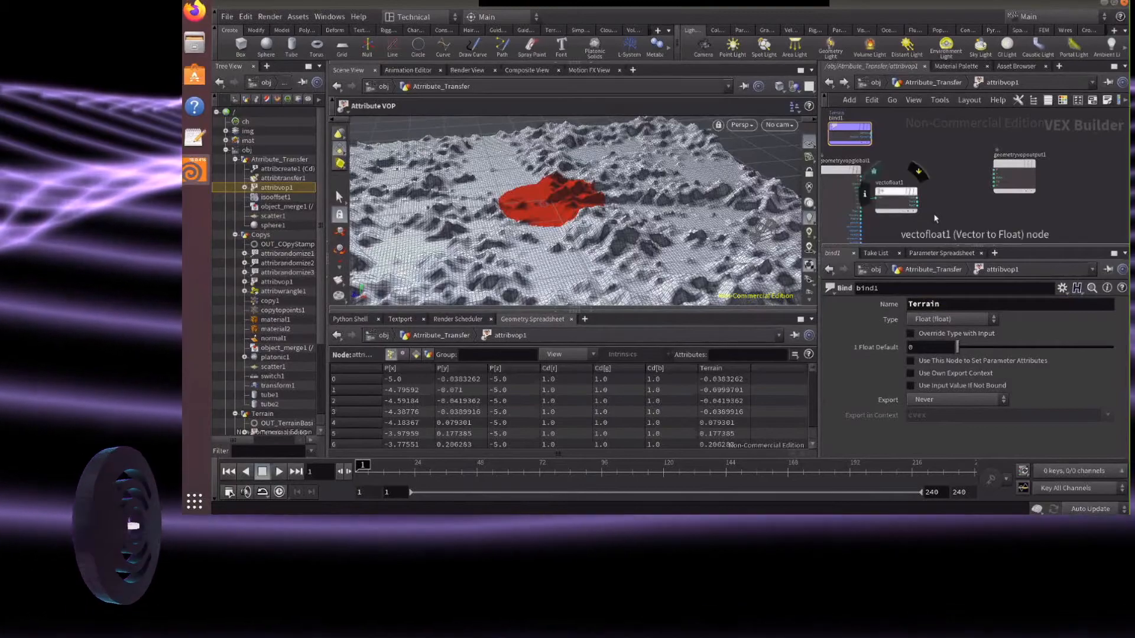
# Move the output node farther away and duplicate the Vector to Float node, feeding the copy from the global parameters' P output
pyautogui.moveTo(898, 194)
pyautogui.mouseDown()
pyautogui.moveTo(906, 199)
pyautogui.moveTo(892, 193)
pyautogui.mouseUp()
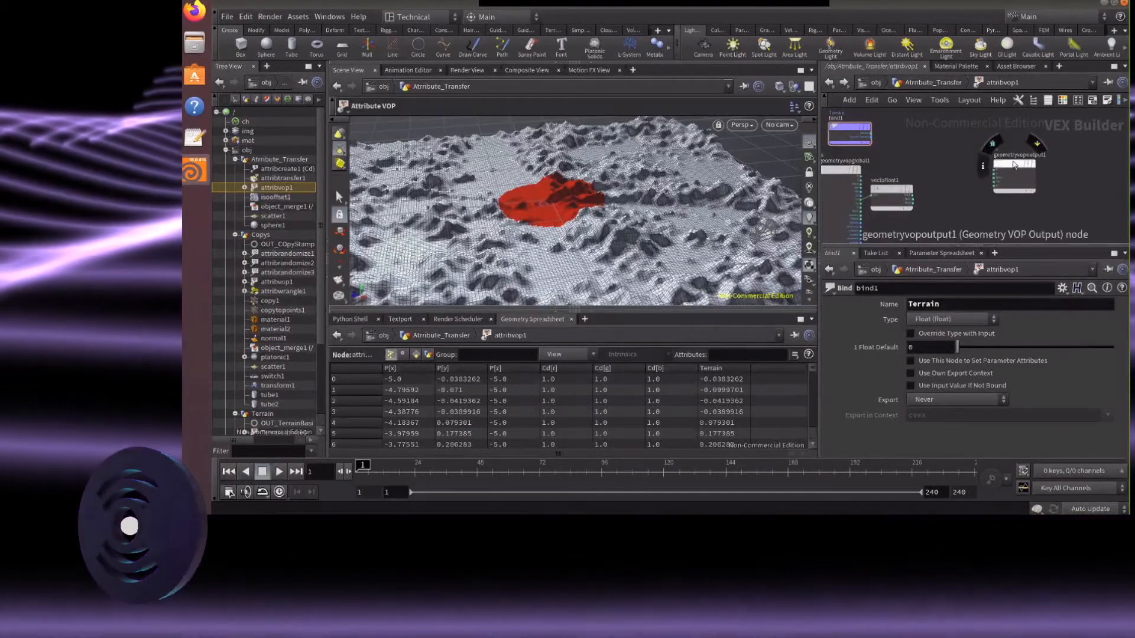
pyautogui.moveTo(1009, 165); pyautogui.dragTo(1040, 171)
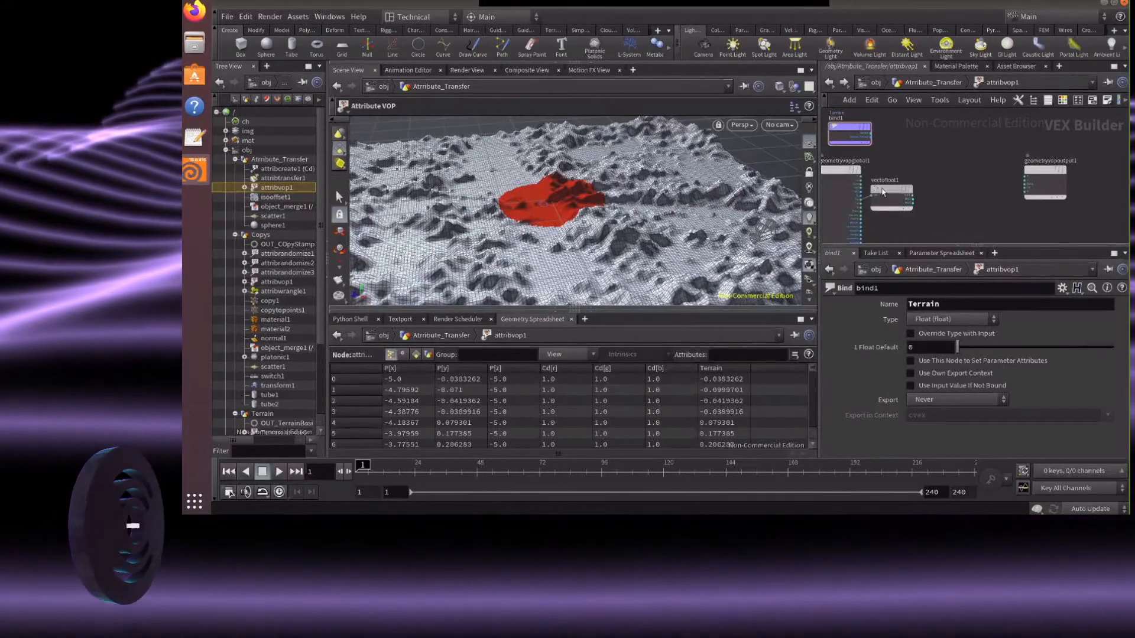
pyautogui.keyDown('alt'); pyautogui.moveTo(882, 192); pyautogui.dragTo(861, 177); pyautogui.keyUp('alt')
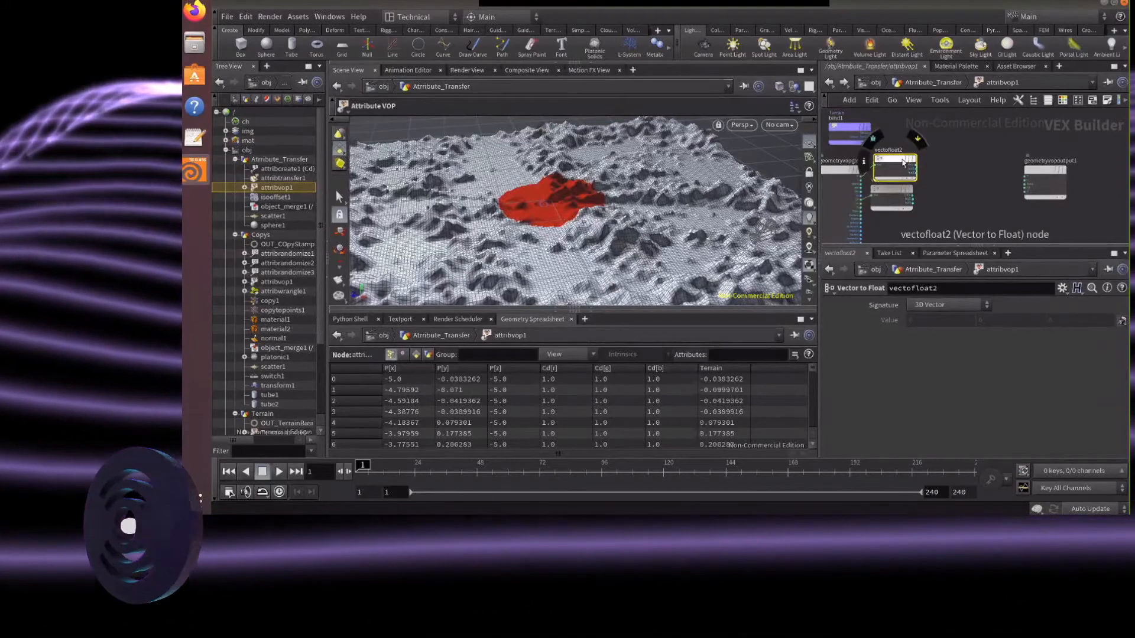
# Add a Float to Vector node between the duplicated Vector to Float node and the geometry output node
pyautogui.press('Tab')
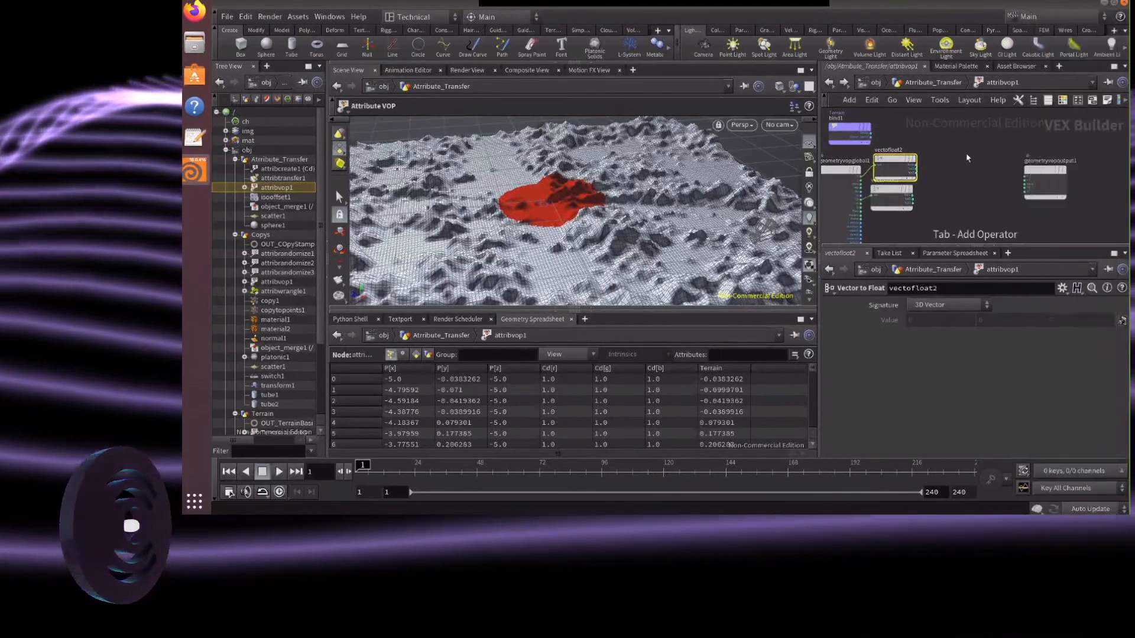
pyautogui.press('Tab')
pyautogui.write('v')
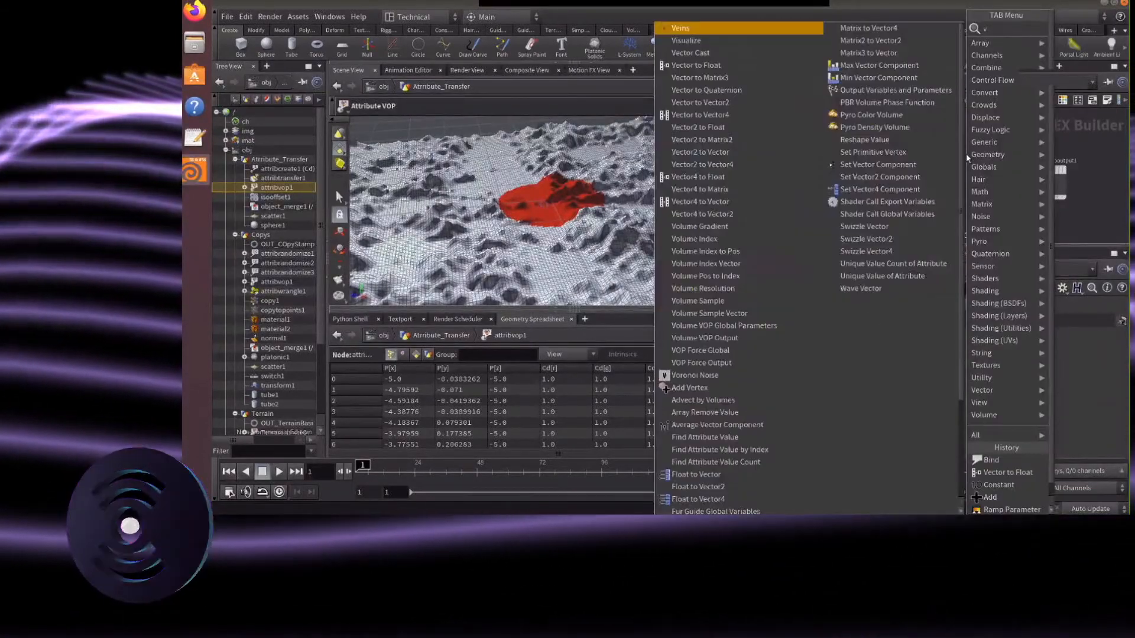
pyautogui.write('ive')
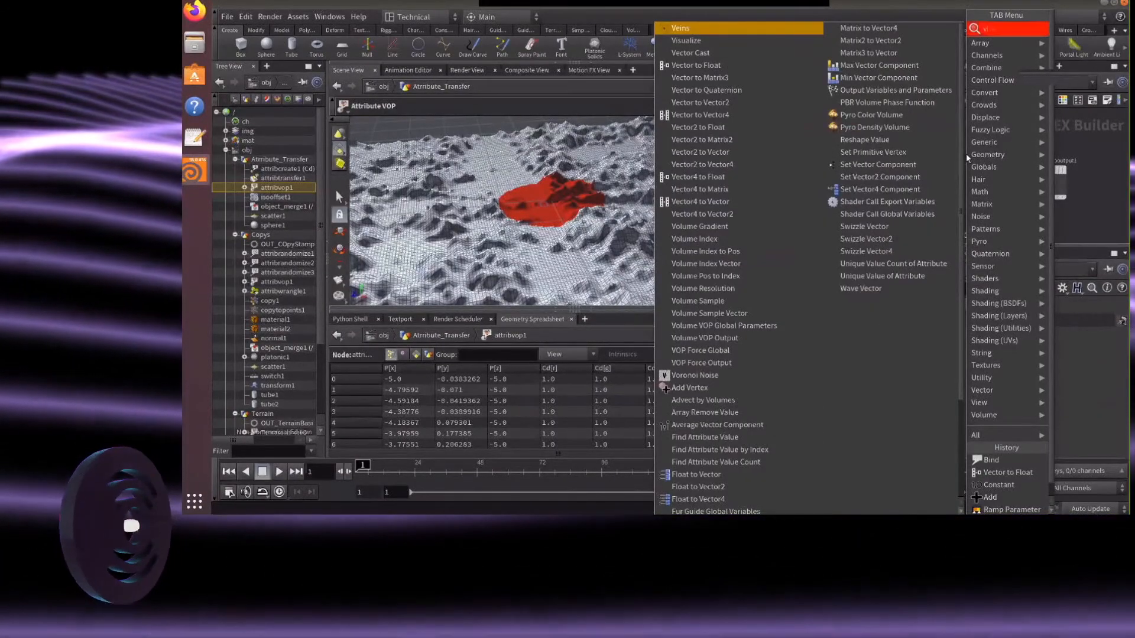
pyautogui.press('BackSpace')
pyautogui.press('BackSpace')
pyautogui.press('BackSpace')
pyautogui.press('BackSpace')
pyautogui.write('v')
pyautogui.press('BackSpace')
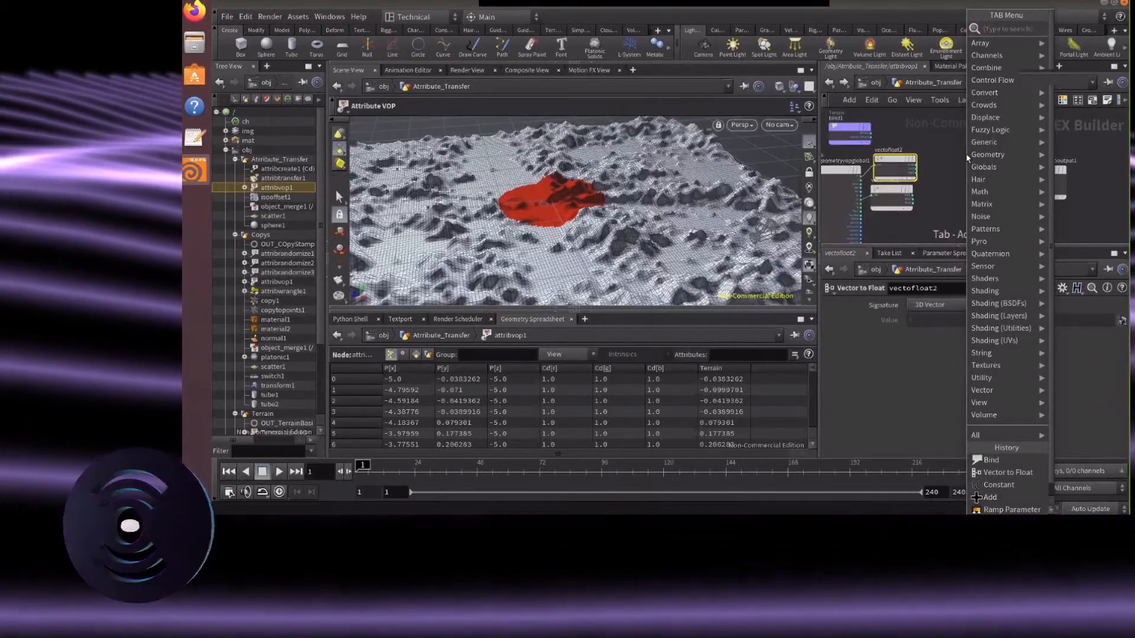
pyautogui.write('flove')
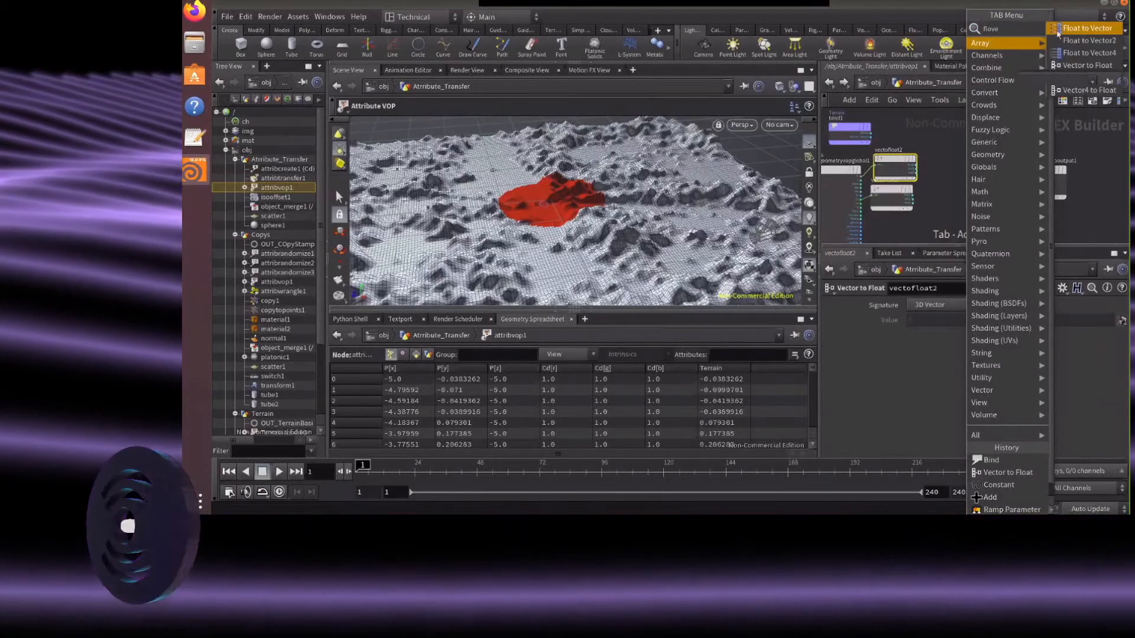
pyautogui.click(1091, 31)
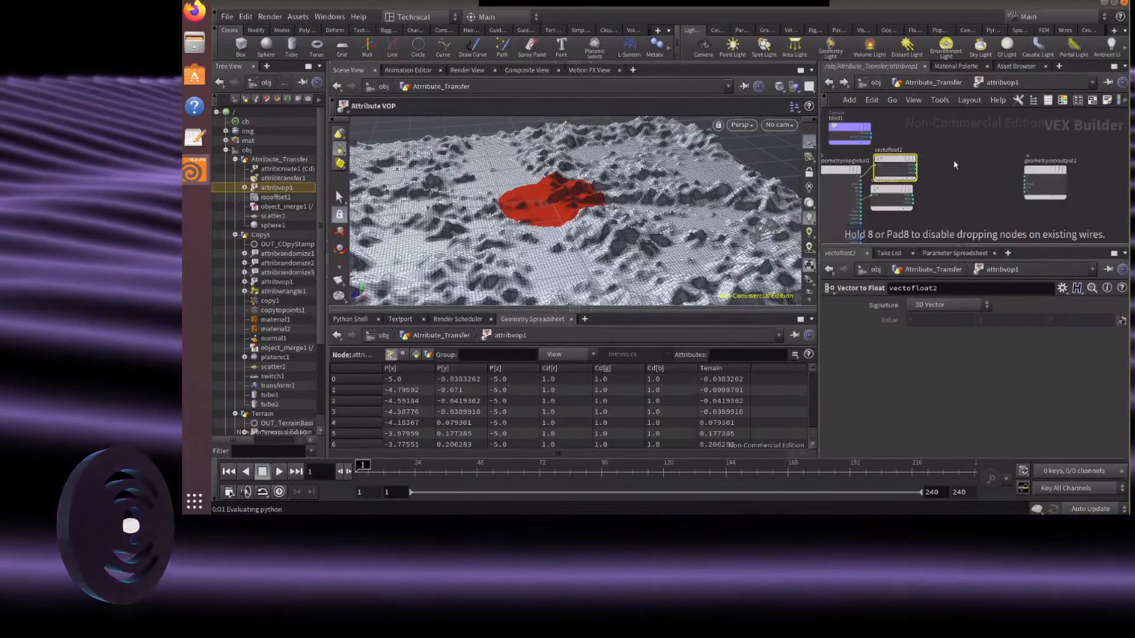
pyautogui.click(955, 165)
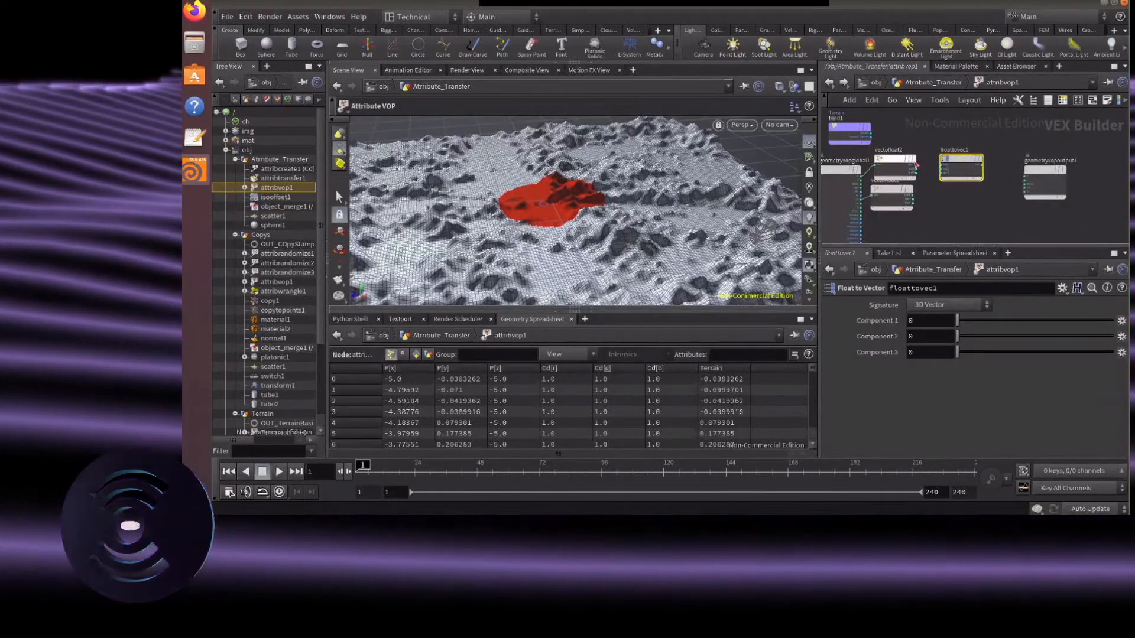
# Wire the position's first and third components into the Float to Vector node and connect its result to the output's P
pyautogui.moveTo(916, 166); pyautogui.dragTo(1011, 180)
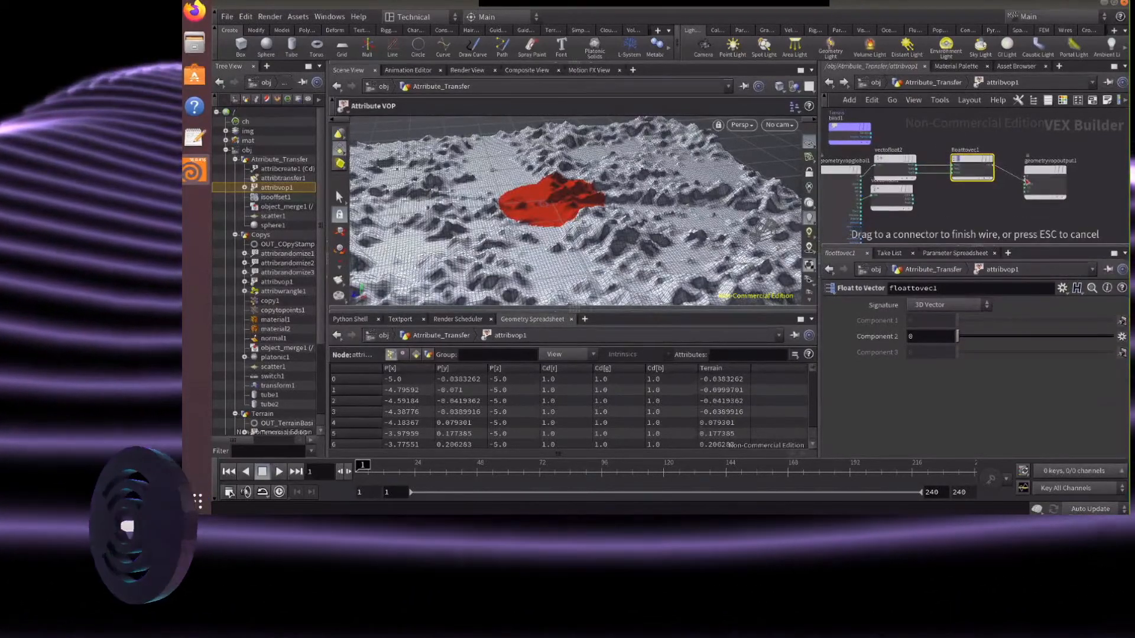
pyautogui.click(1025, 179)
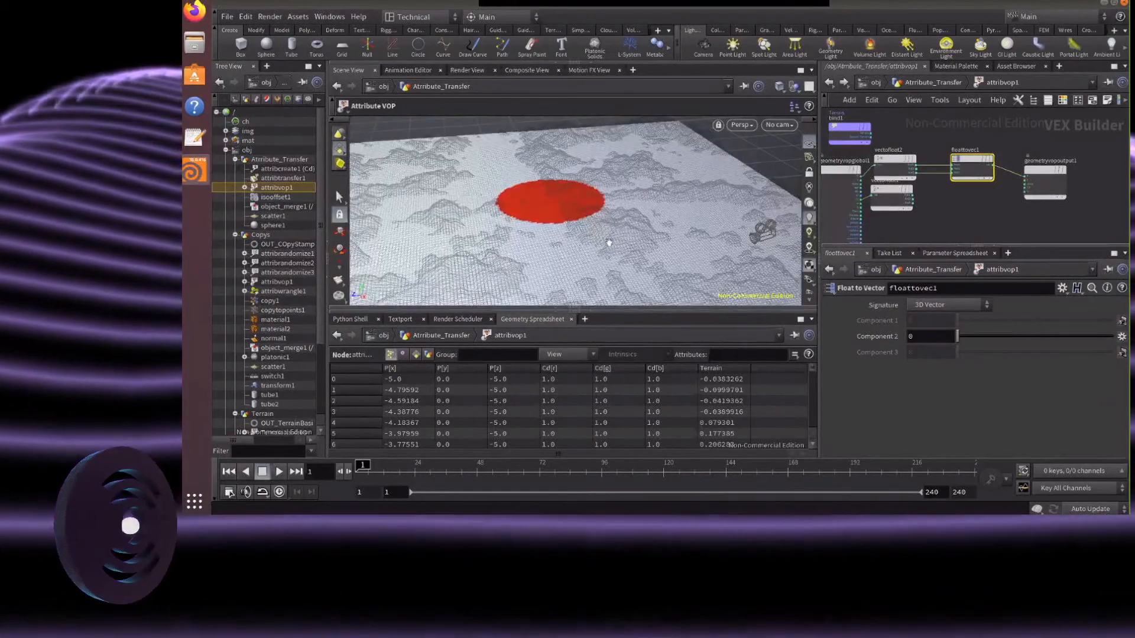
pyautogui.moveTo(608, 242)
pyautogui.keyDown('alt'); pyautogui.mouseDown()
pyautogui.moveTo(671, 215)
pyautogui.moveTo(627, 236)
pyautogui.mouseUp(); pyautogui.keyUp('alt')
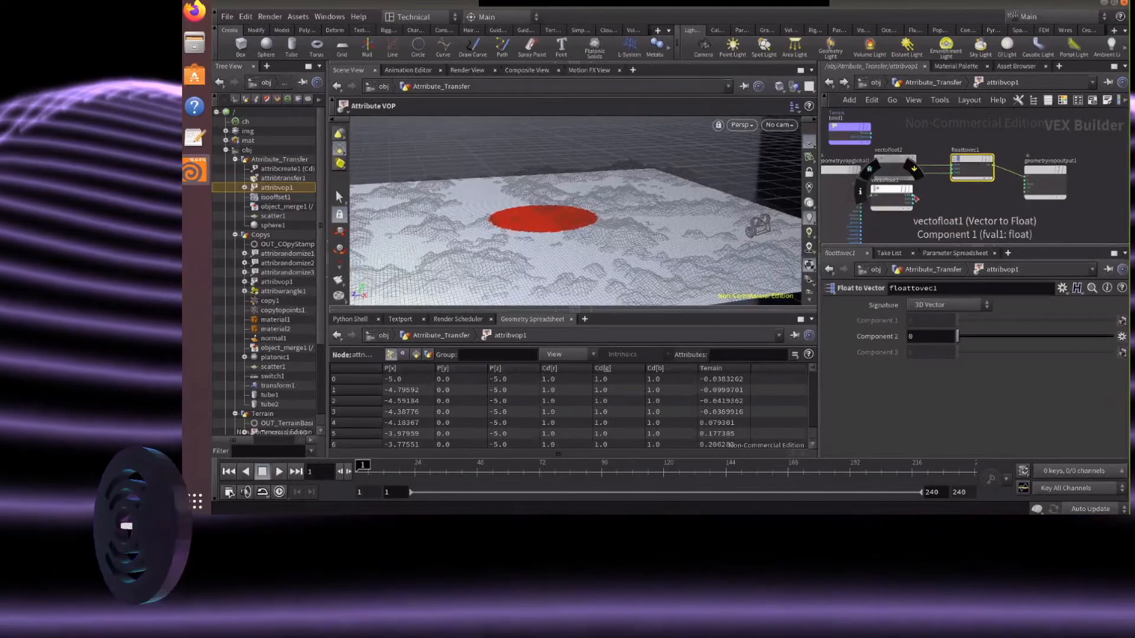
# Add a Multiply node that multiplies the first component of the Cd Vector to Float node by the Bind node's Terrain value
pyautogui.click(916, 200)
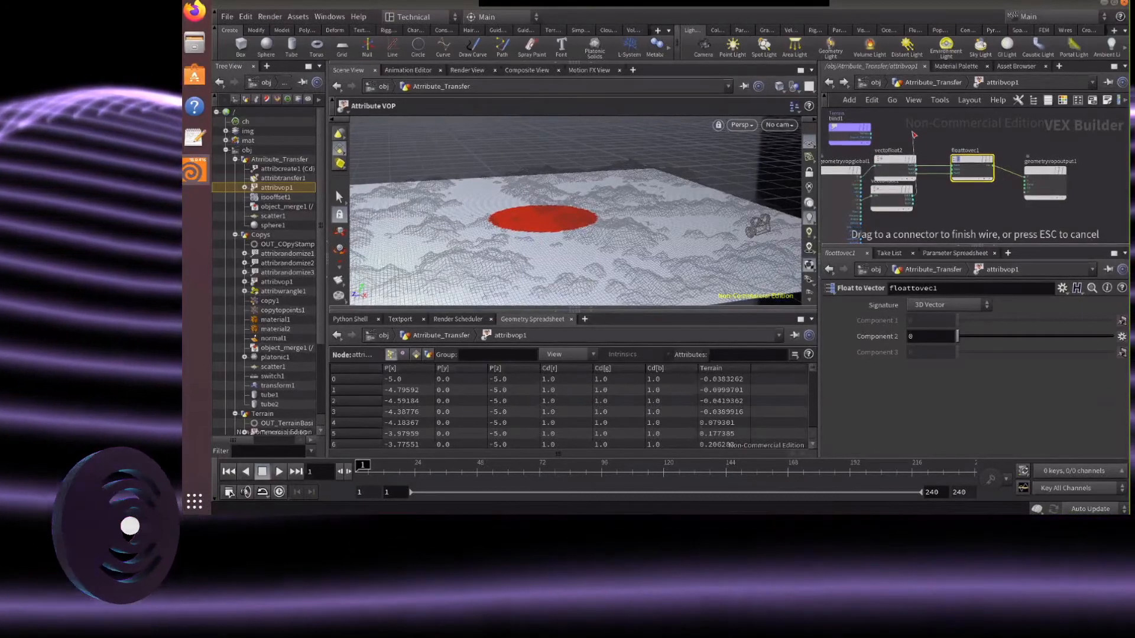
pyautogui.press('Tab')
pyautogui.press('Escape')
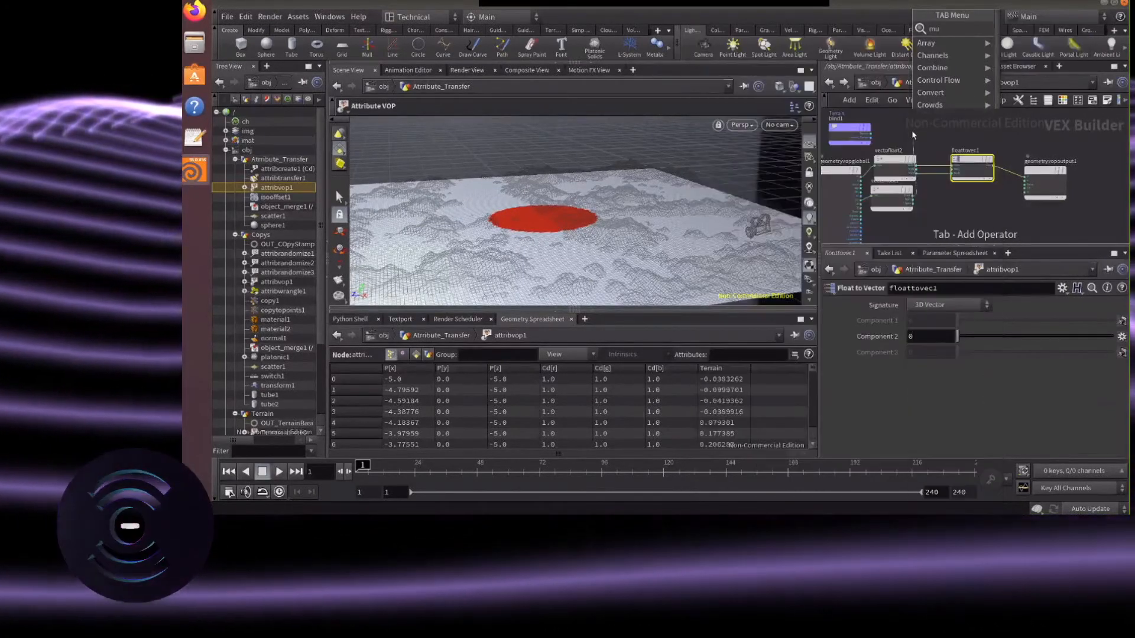
pyautogui.moveTo(973, 131); pyautogui.dragTo(930, 129)
pyautogui.click(871, 144)
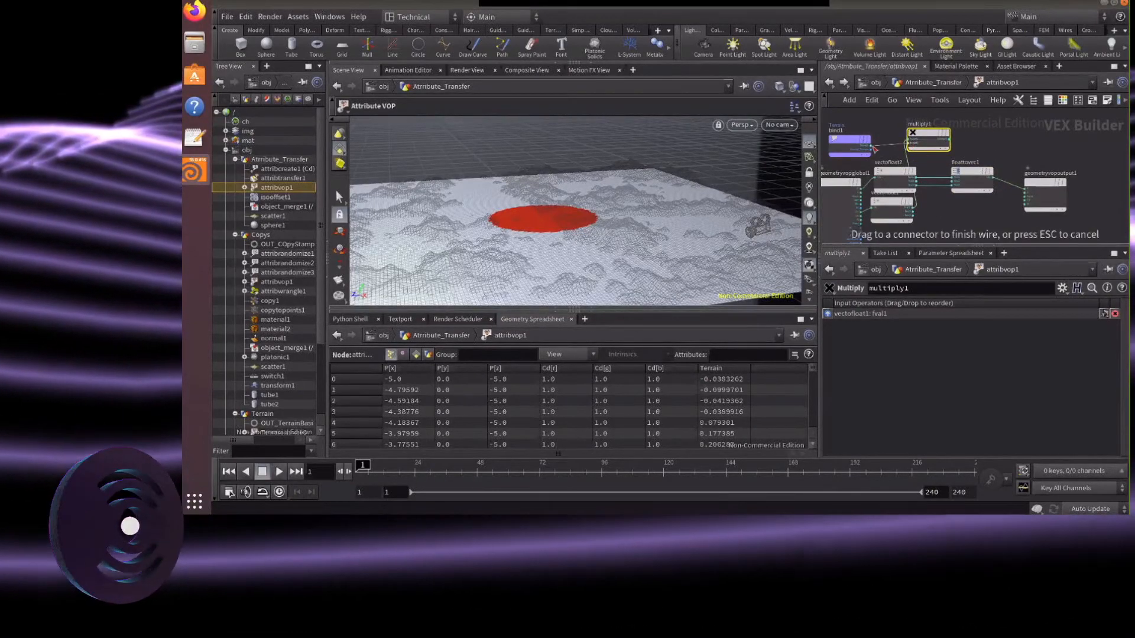
pyautogui.click(939, 143)
# Connect the Multiply node's product to component 2 of the Float to Vector node and inspect the displaced terrain
pyautogui.moveTo(952, 141); pyautogui.dragTo(960, 166)
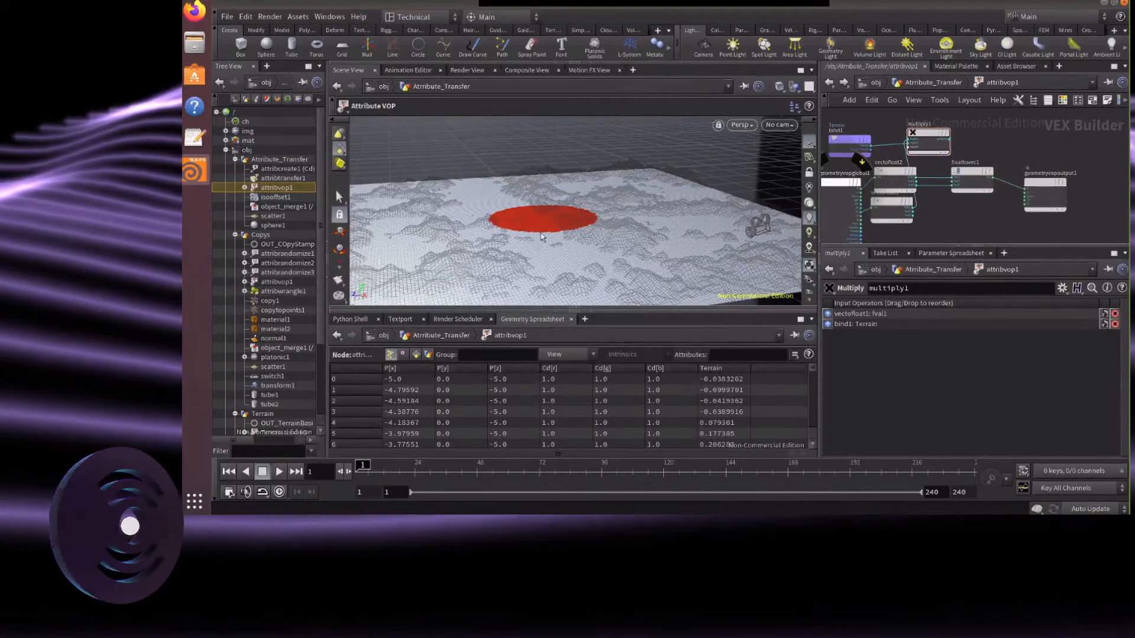
pyautogui.press('Escape')
pyautogui.moveTo(523, 227); pyautogui.dragTo(584, 236)
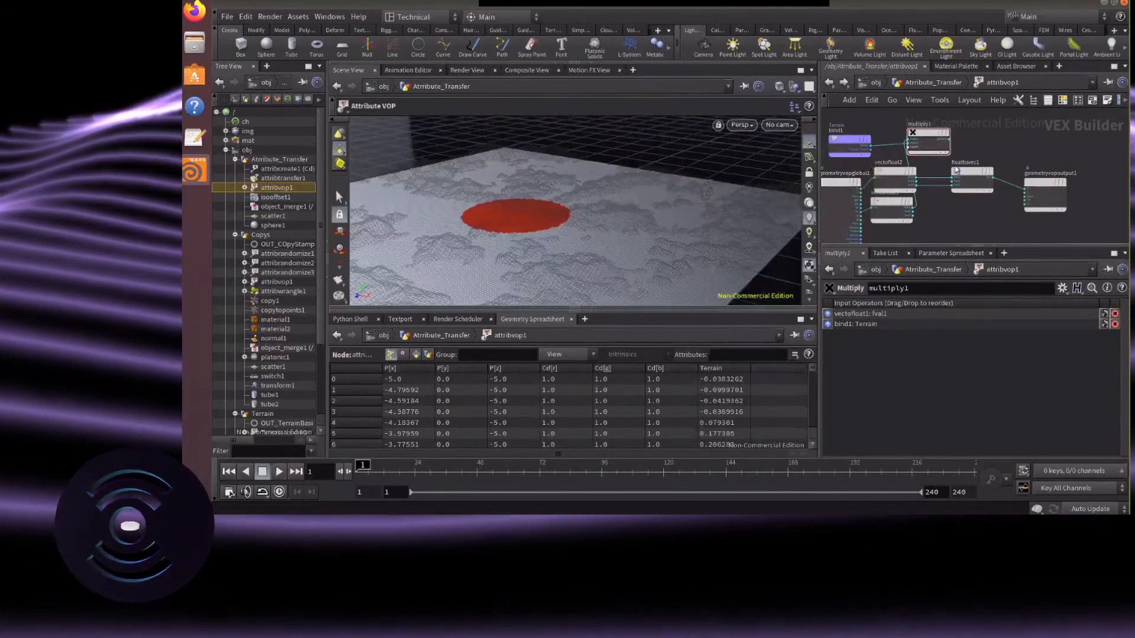
pyautogui.press('Escape')
pyautogui.moveTo(740, 208); pyautogui.dragTo(675, 228)
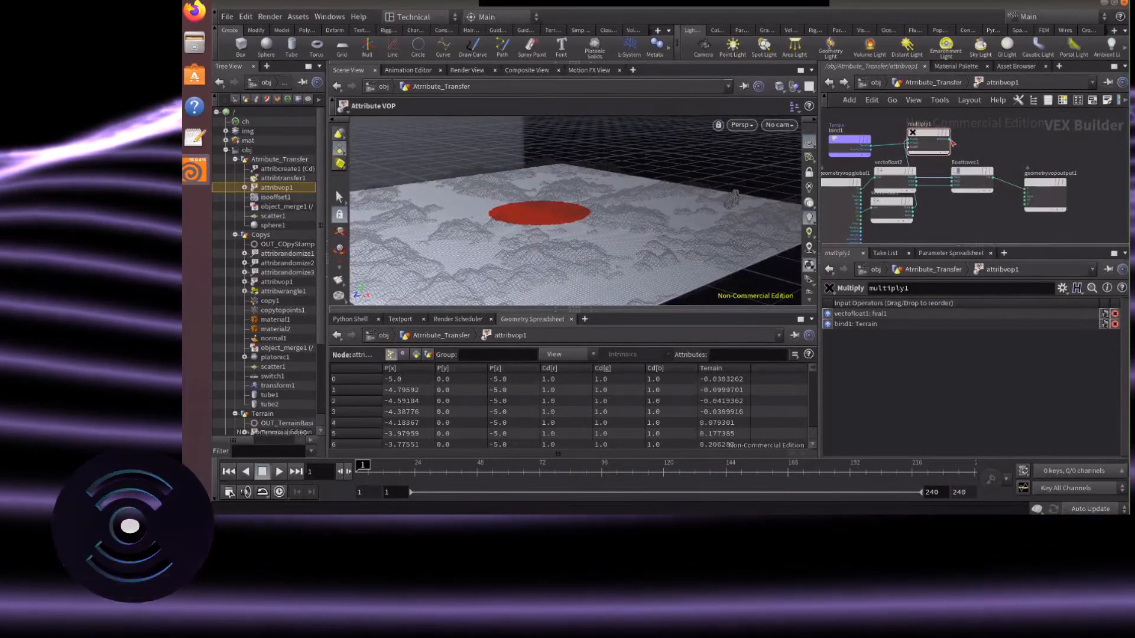
pyautogui.moveTo(950, 147); pyautogui.dragTo(953, 181)
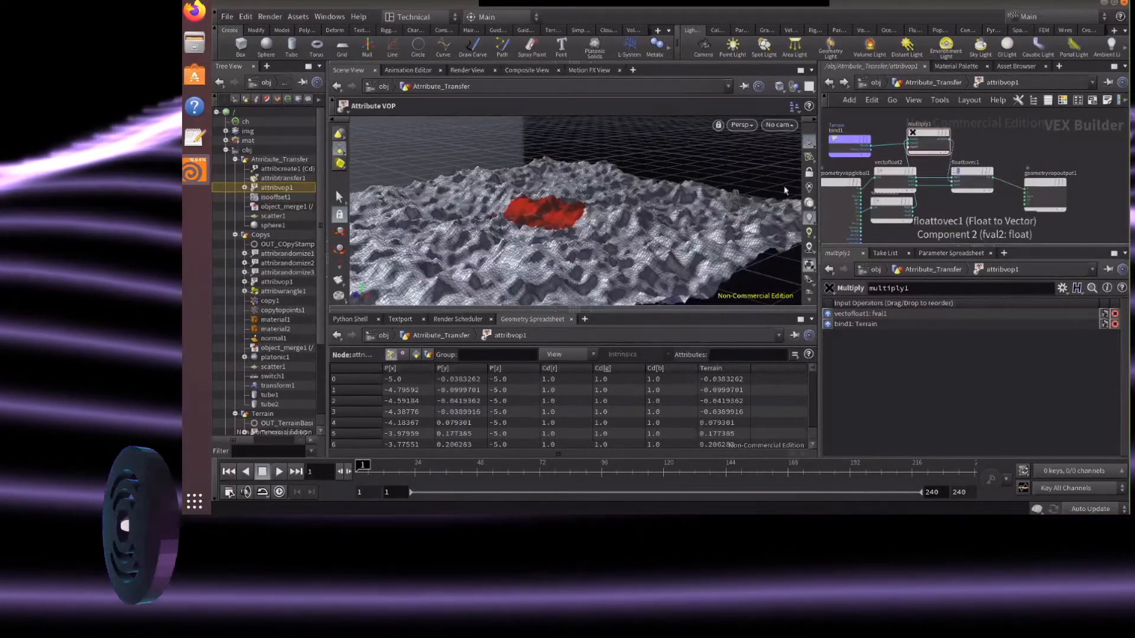
pyautogui.keyDown('alt'); pyautogui.moveTo(695, 200); pyautogui.dragTo(736, 220); pyautogui.keyUp('alt')
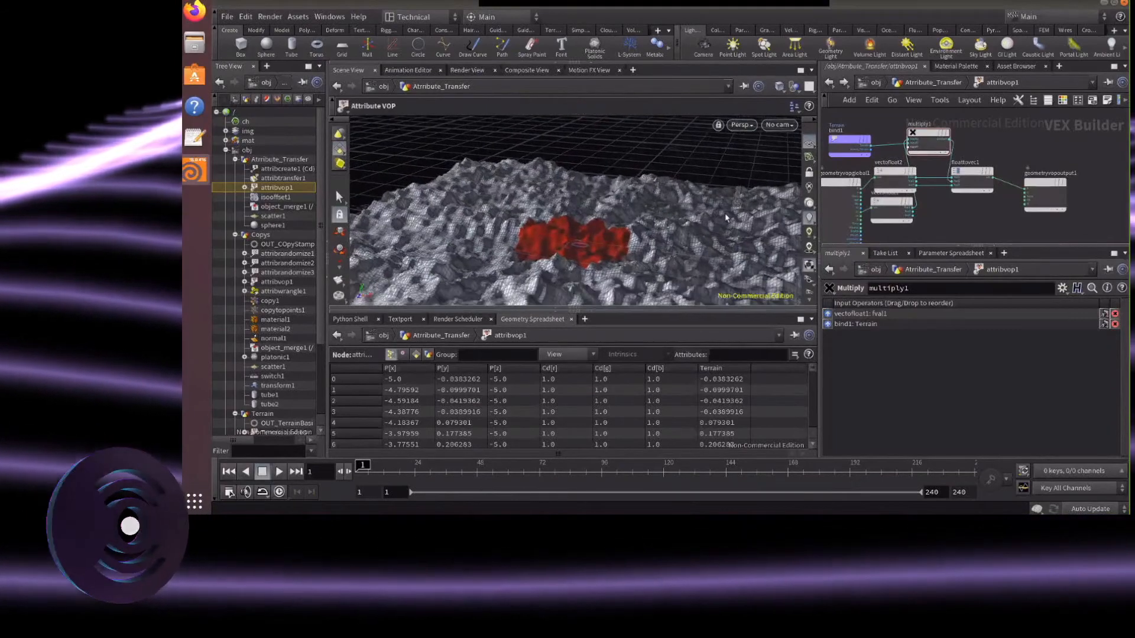
# Return to the Attribute_Transfer geometry network and set the Attribute Create node's Cd default values to 0, 0, 0
pyautogui.scroll(2, 888, 149)
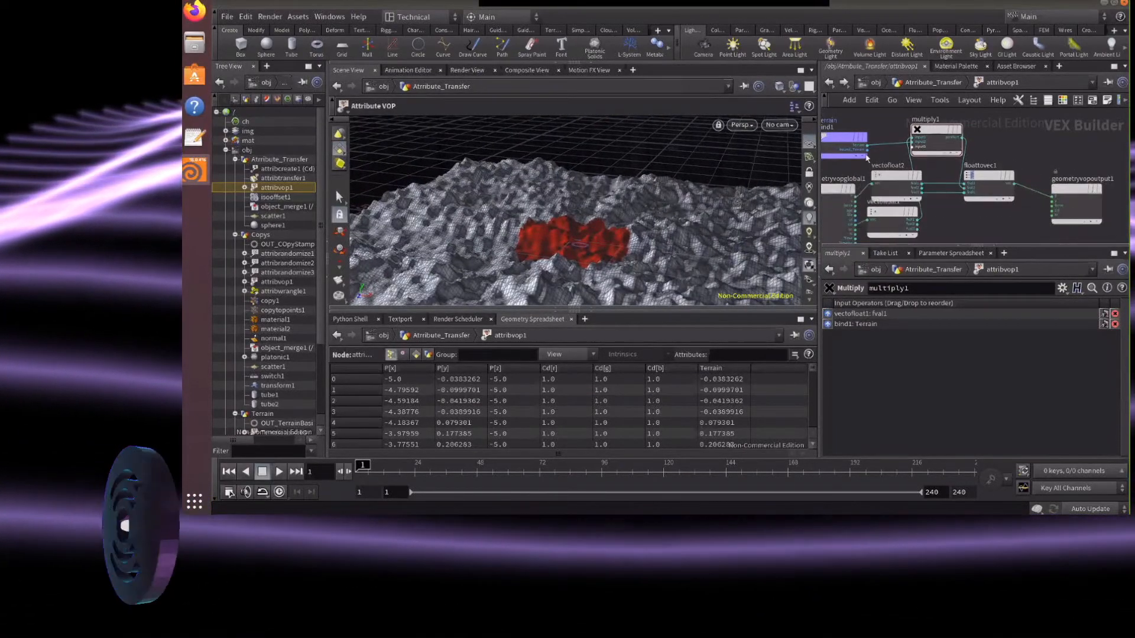
pyautogui.click(874, 84)
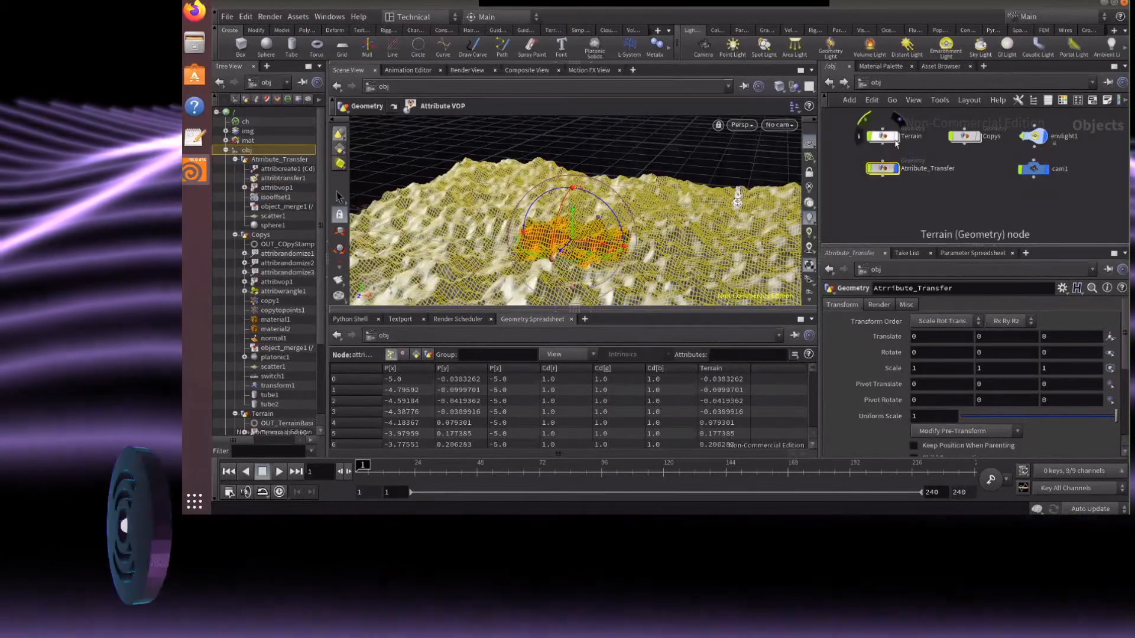
pyautogui.doubleClick(882, 168)
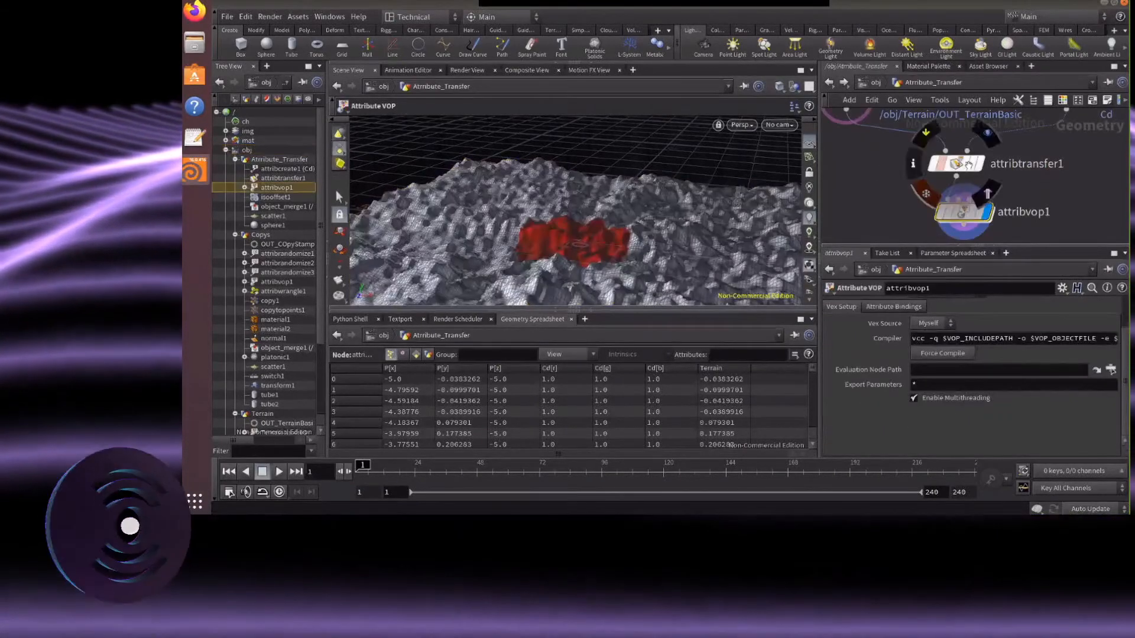
pyautogui.click(997, 144)
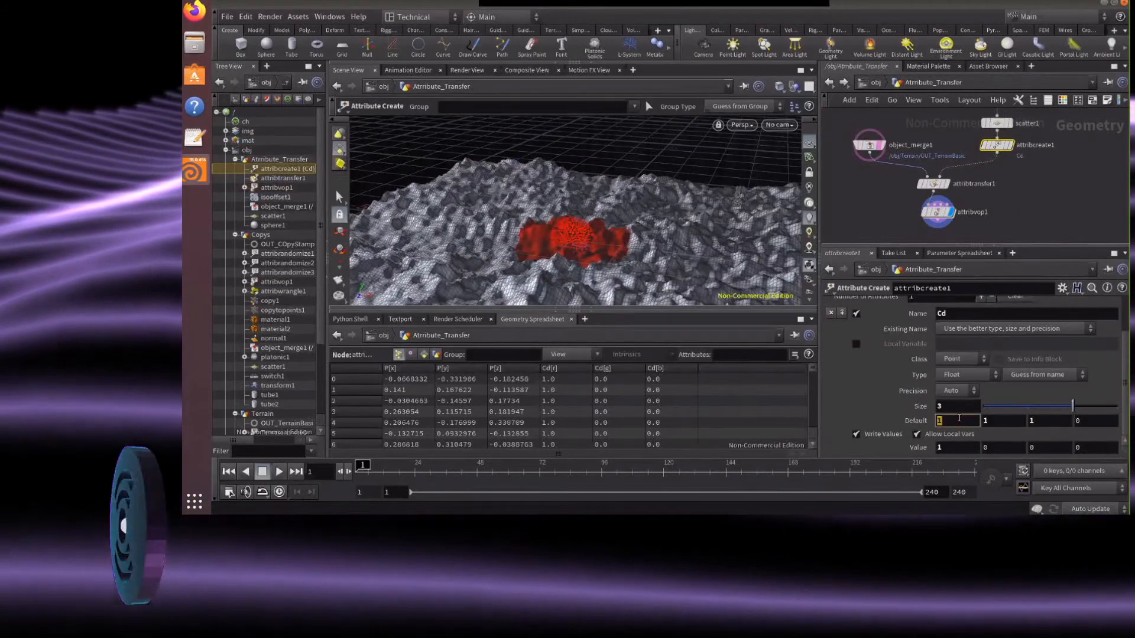
pyautogui.press('Tab')
pyautogui.write('0')
pyautogui.press('Tab')
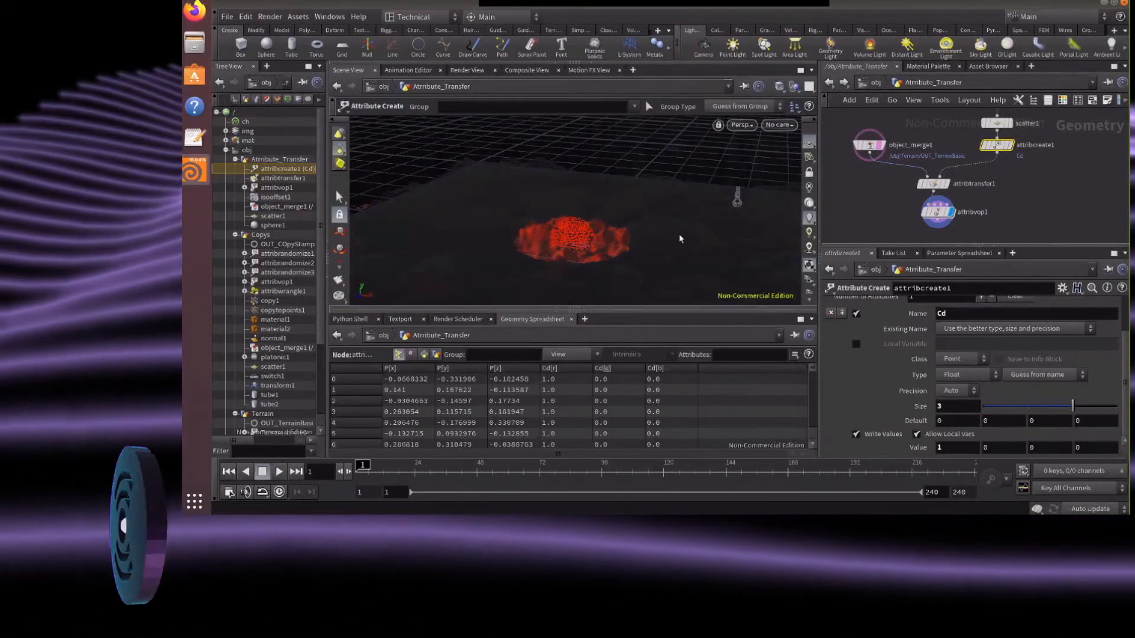
# Insert a Transform node between the Attribute Create and Attribute Transfer nodes and move the points to about -1.44, 0, -0.63
pyautogui.keyDown('alt'); pyautogui.moveTo(671, 233); pyautogui.dragTo(608, 249); pyautogui.keyUp('alt')
pyautogui.scroll(2, 611, 196)
pyautogui.keyDown('alt'); pyautogui.moveTo(611, 196); pyautogui.dragTo(707, 192); pyautogui.keyUp('alt')
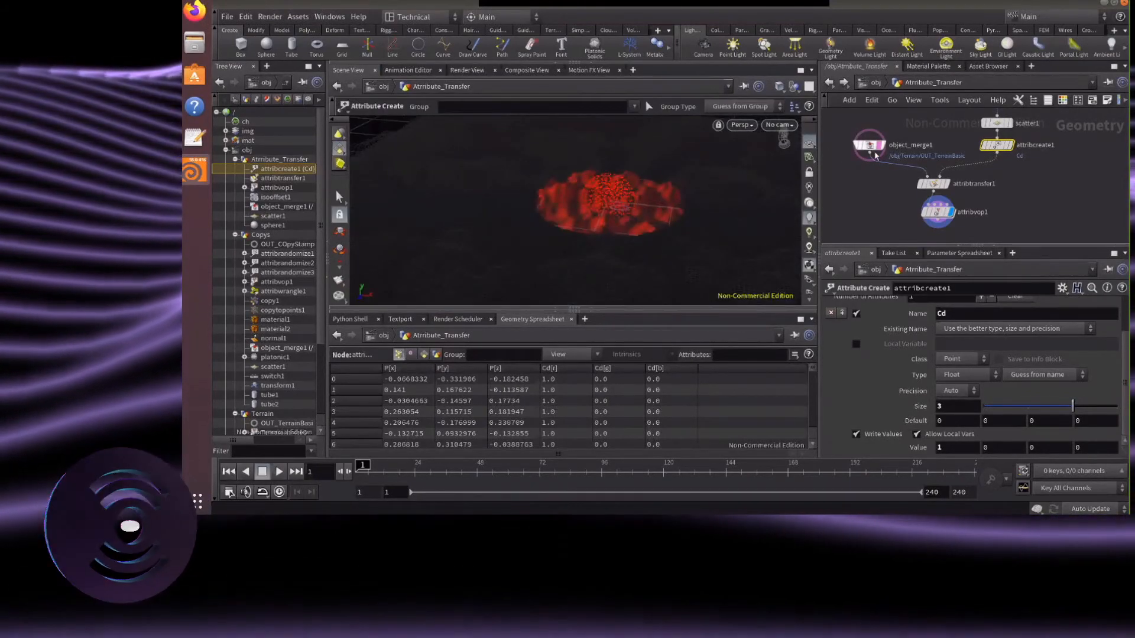
pyautogui.scroll(-2, 987, 178)
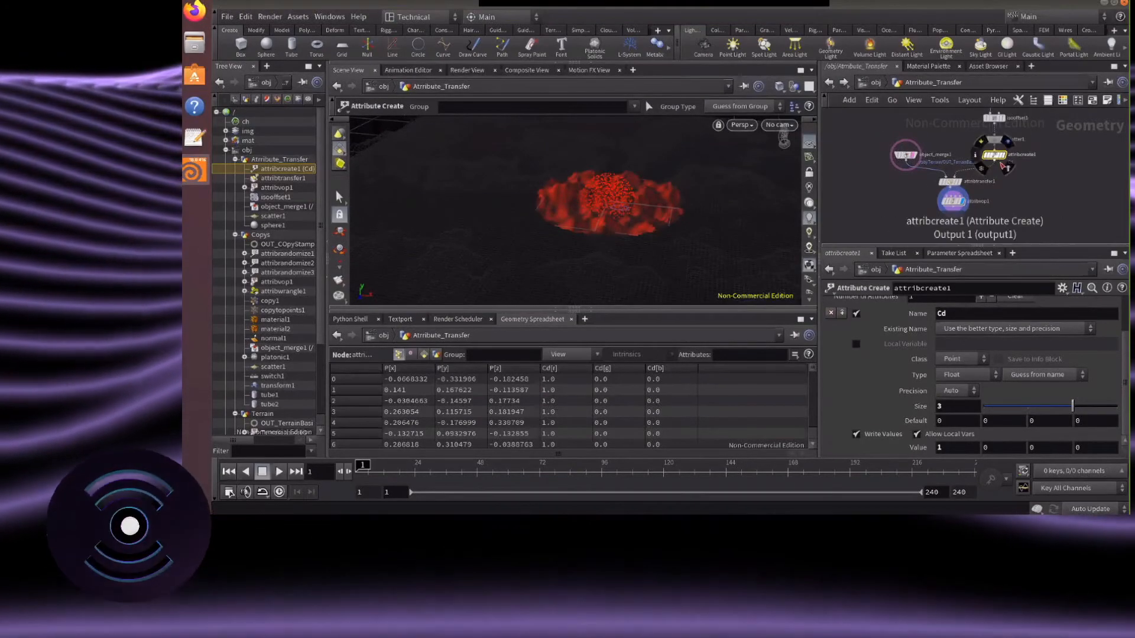
pyautogui.press('Tab')
pyautogui.write('tra')
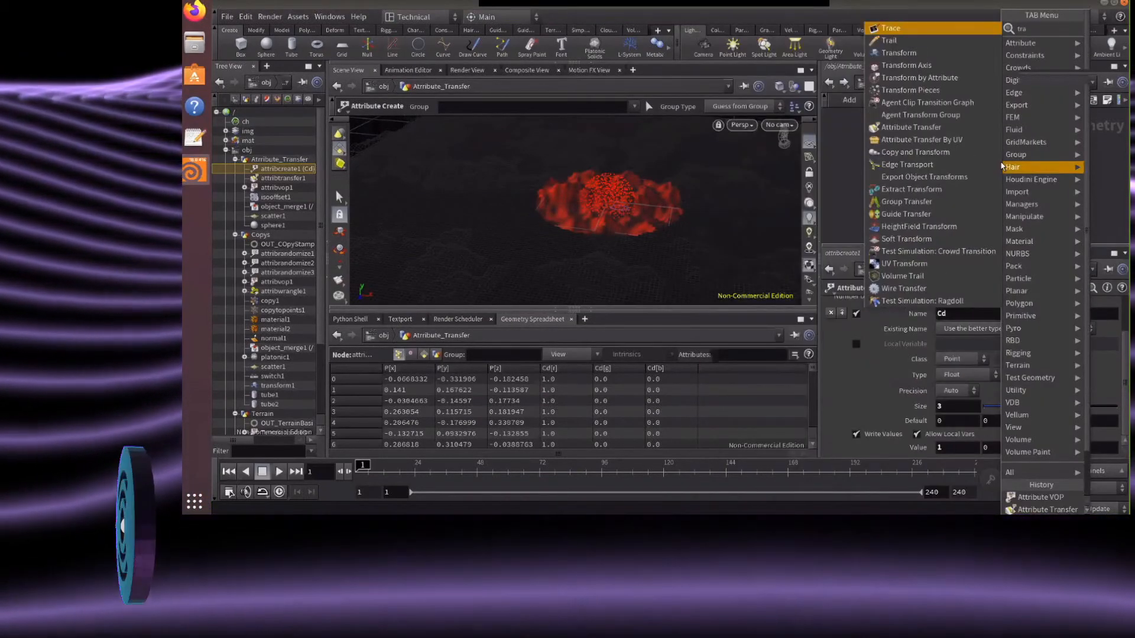
pyautogui.press('Down')
pyautogui.press('Down')
pyautogui.press('Return')
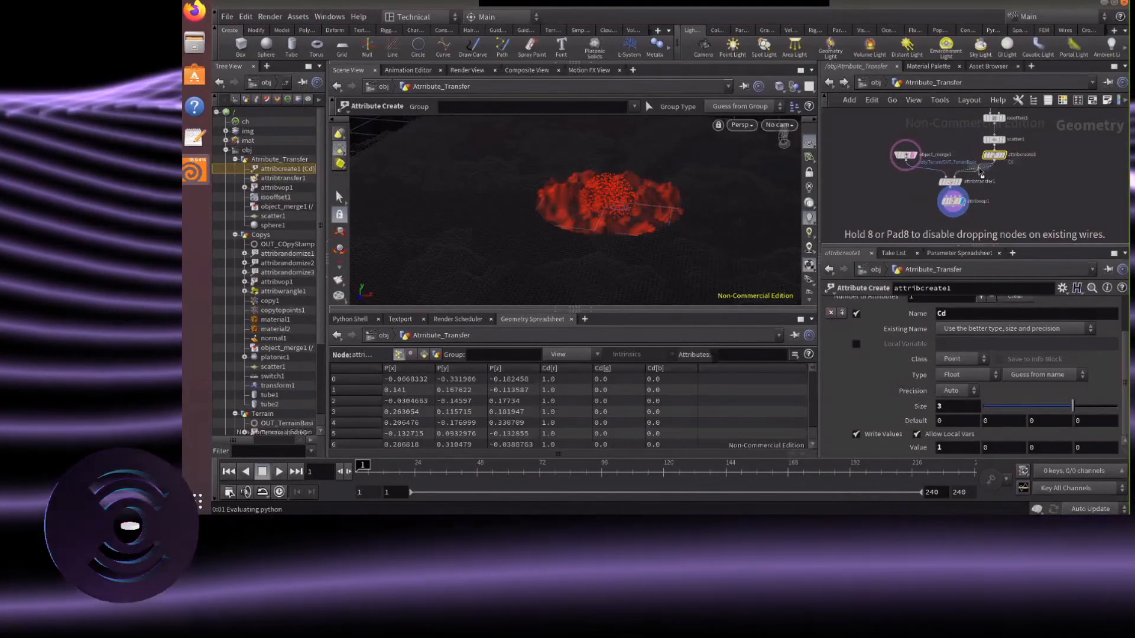
pyautogui.click(980, 171)
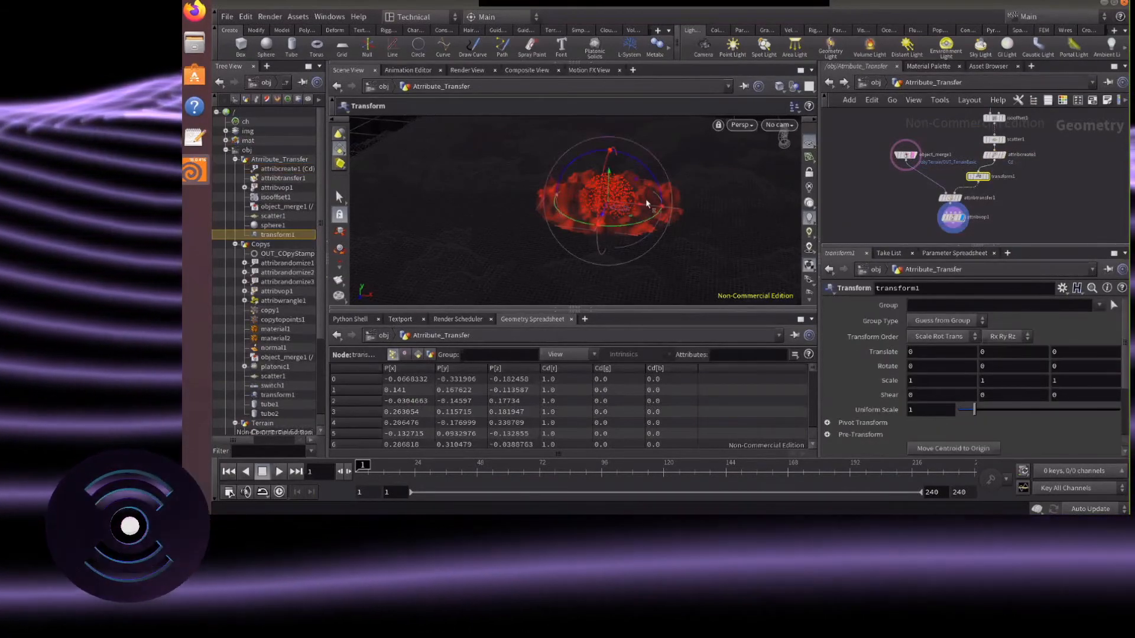
pyautogui.moveTo(637, 207); pyautogui.dragTo(554, 196)
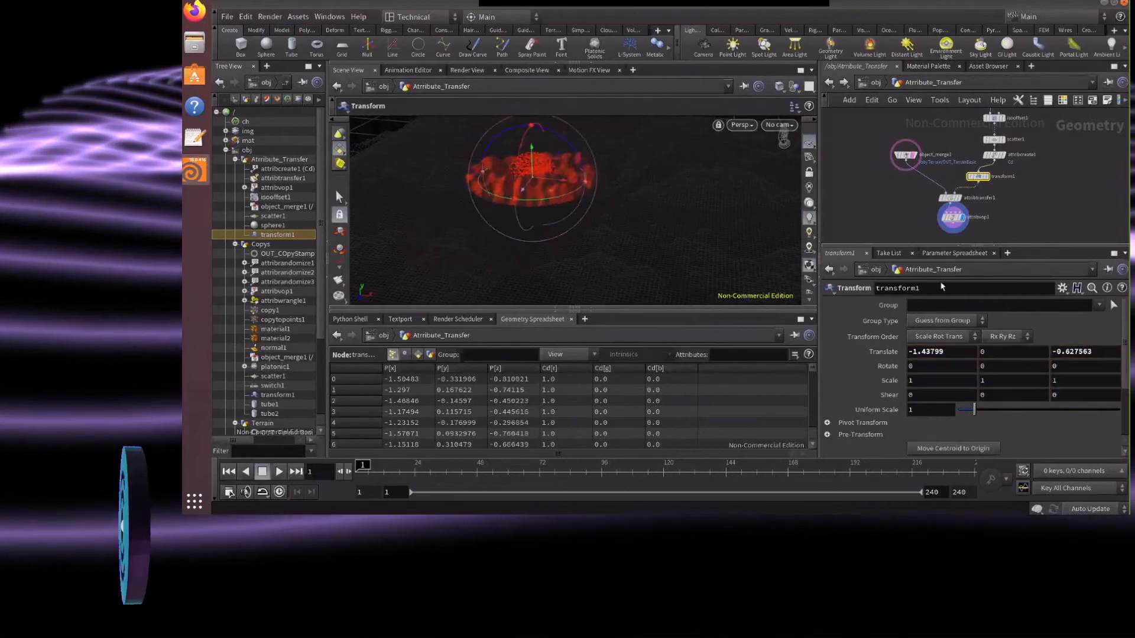
# Set the Attribute Transfer node's blend width to 0.96, show its attribute settings and align the Attribute VOP node beneath it
pyautogui.click(950, 198)
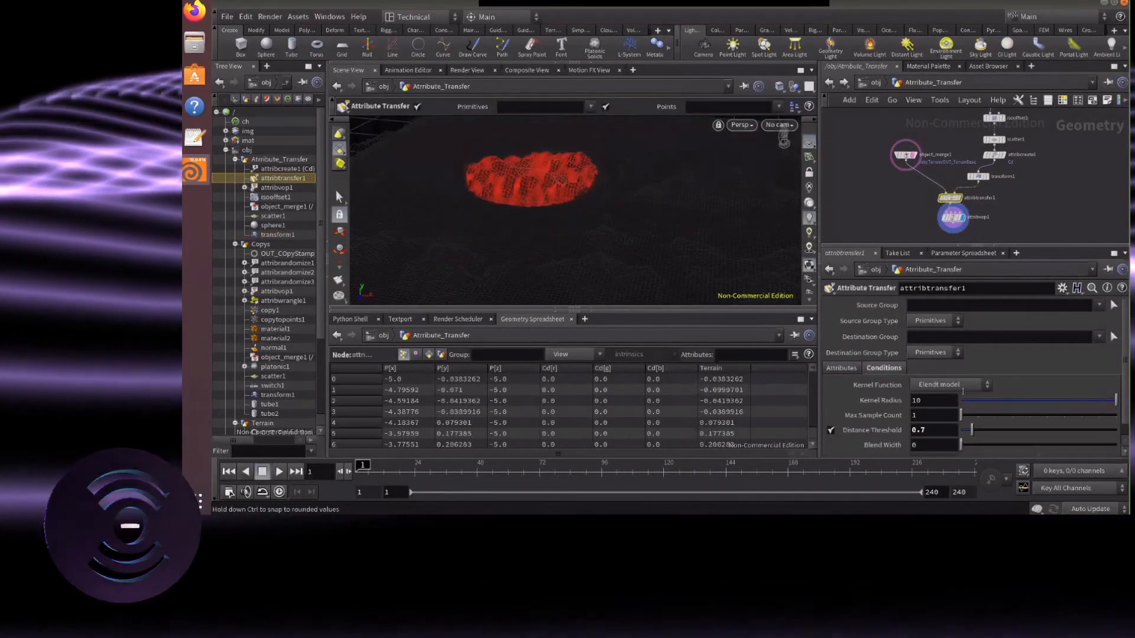
pyautogui.moveTo(979, 445); pyautogui.dragTo(976, 450)
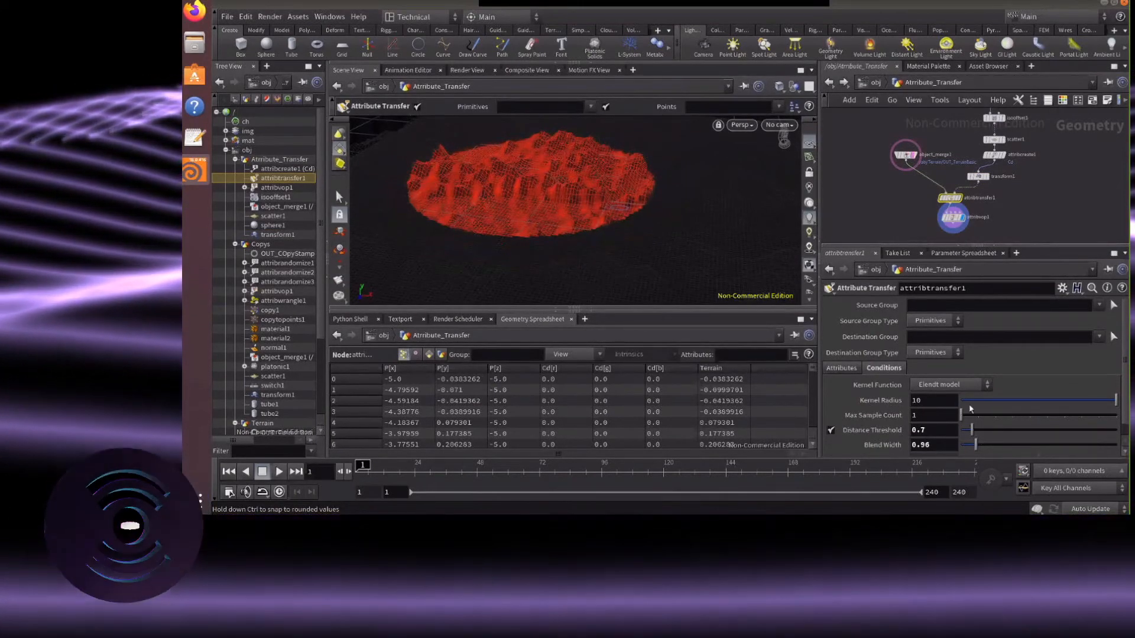
pyautogui.click(828, 370)
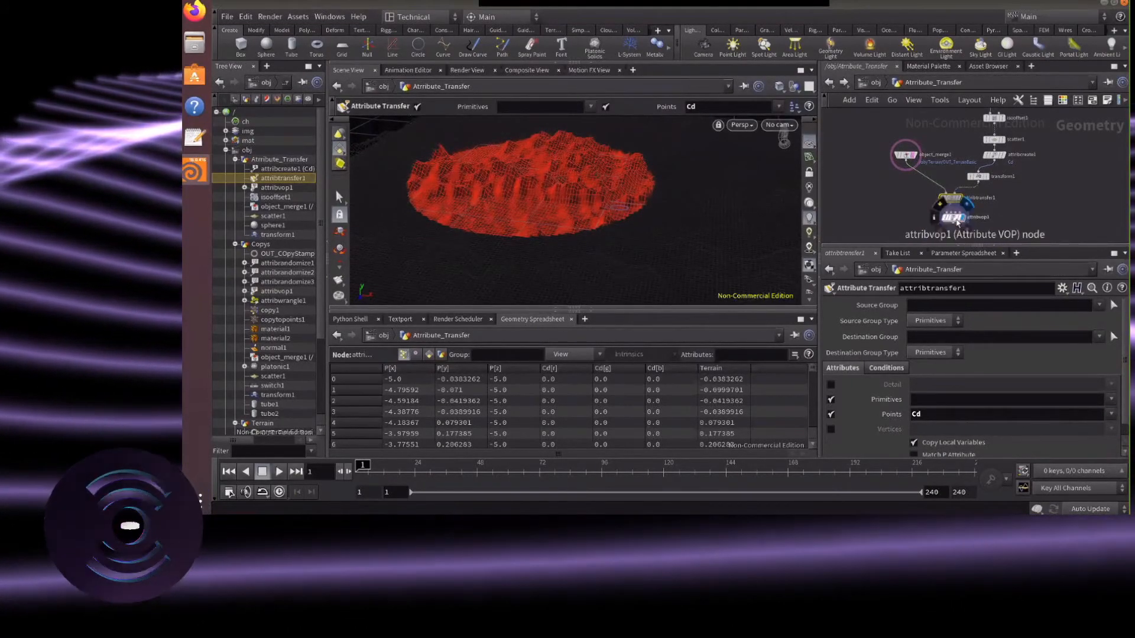
pyautogui.moveTo(955, 222); pyautogui.dragTo(949, 216)
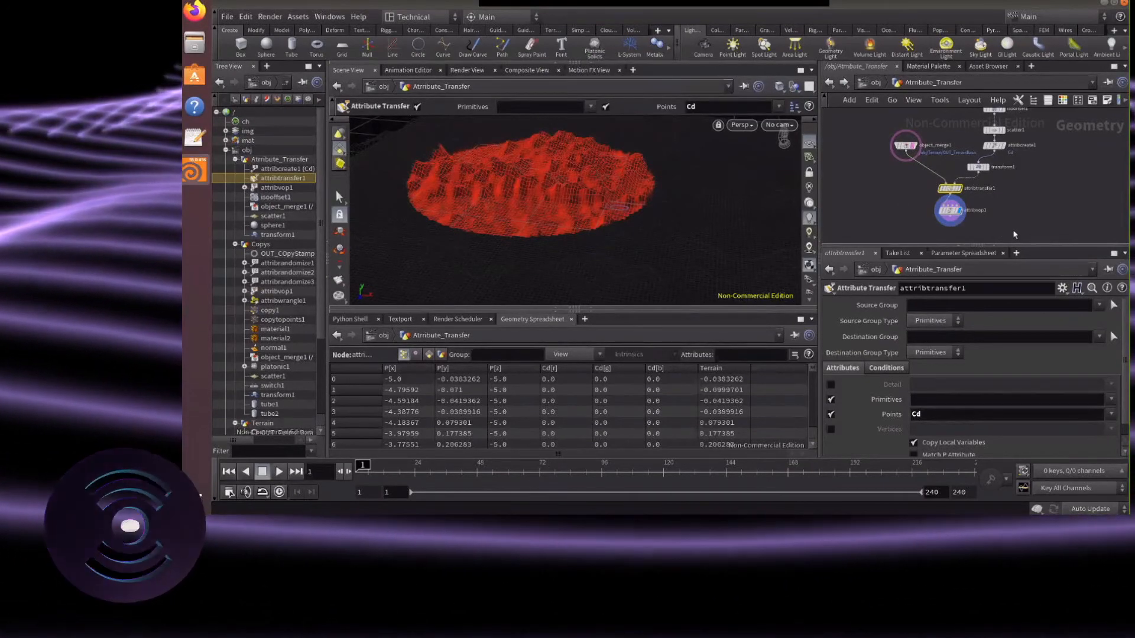
# Add a Solver node and wire the terrain Object Merge into its first input and the Transform into its second
pyautogui.press('Tab')
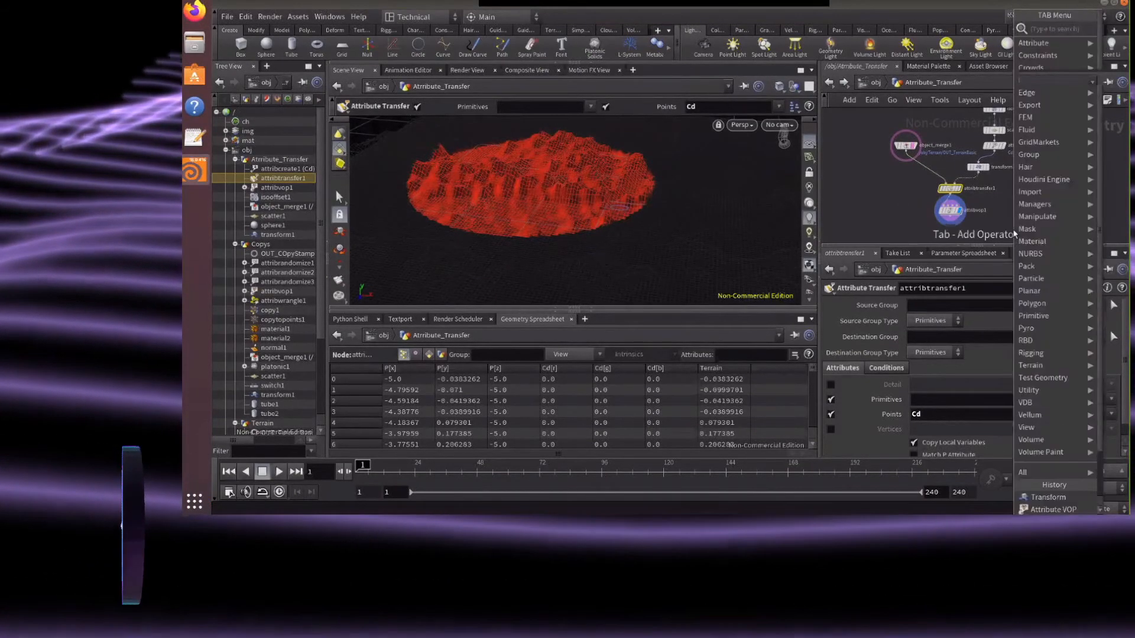
pyautogui.write('solver')
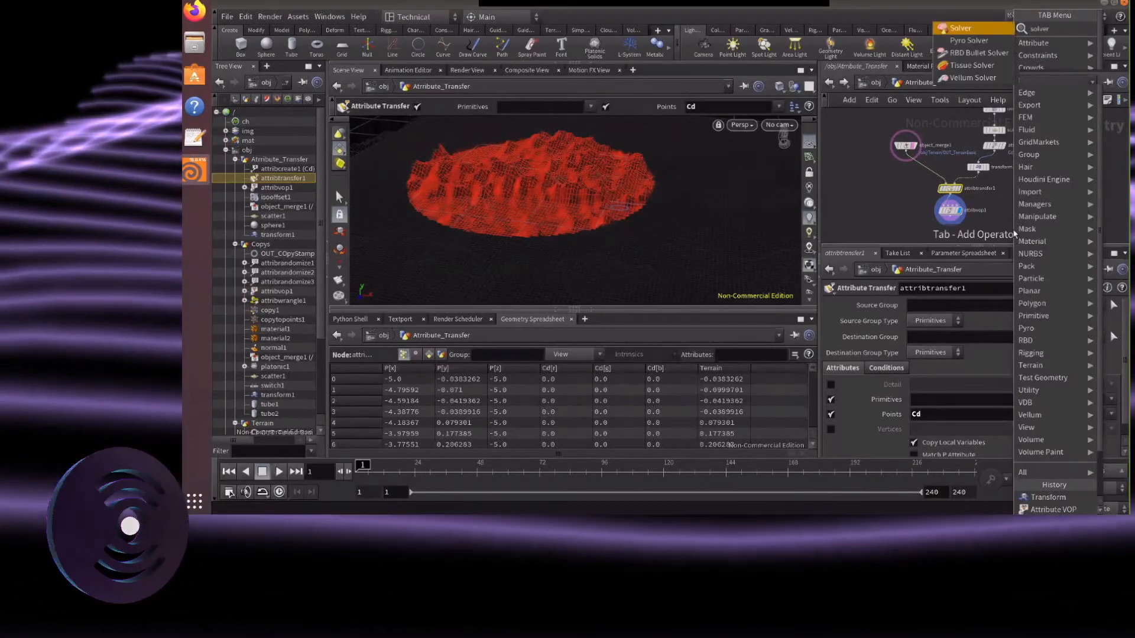
pyautogui.click(973, 28)
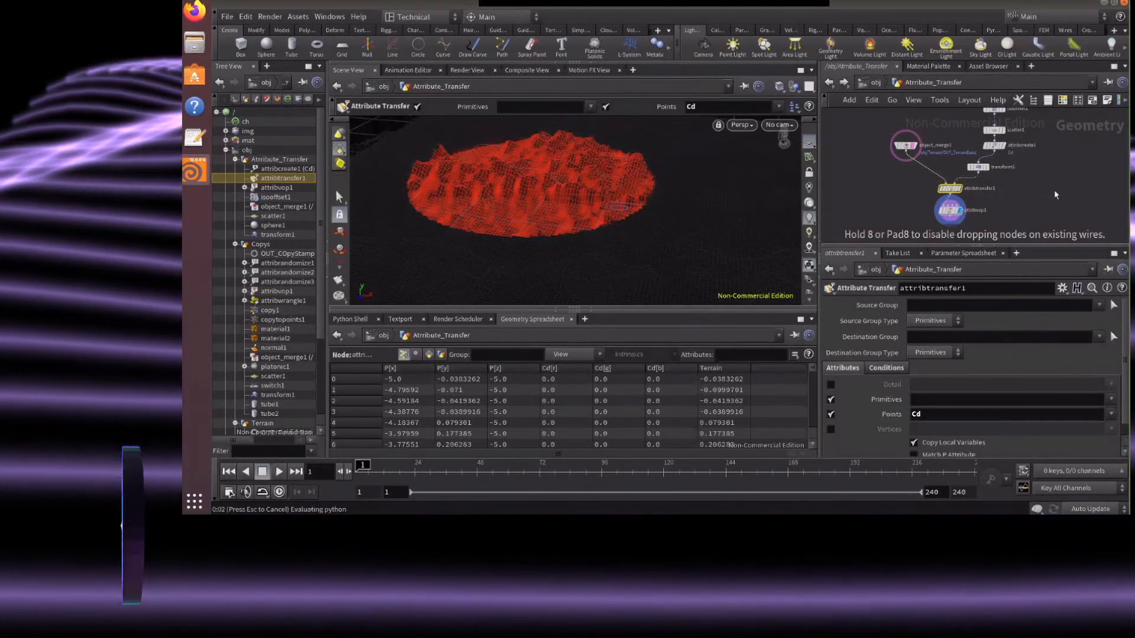
pyautogui.click(1054, 189)
pyautogui.moveTo(1044, 196); pyautogui.dragTo(1017, 201)
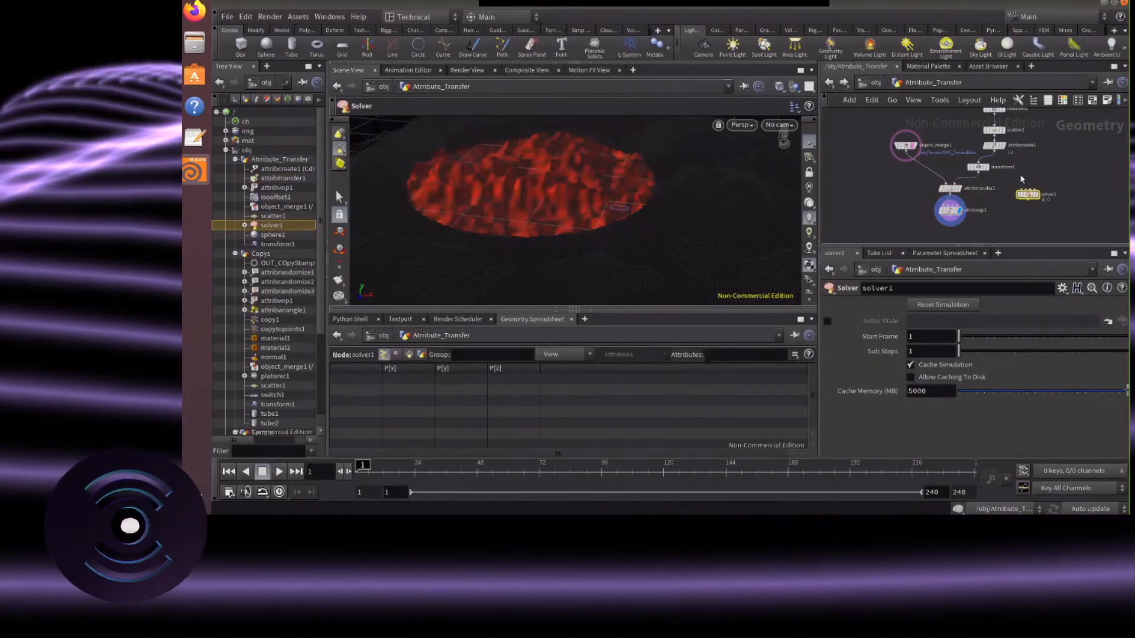
pyautogui.moveTo(996, 154); pyautogui.dragTo(1027, 190)
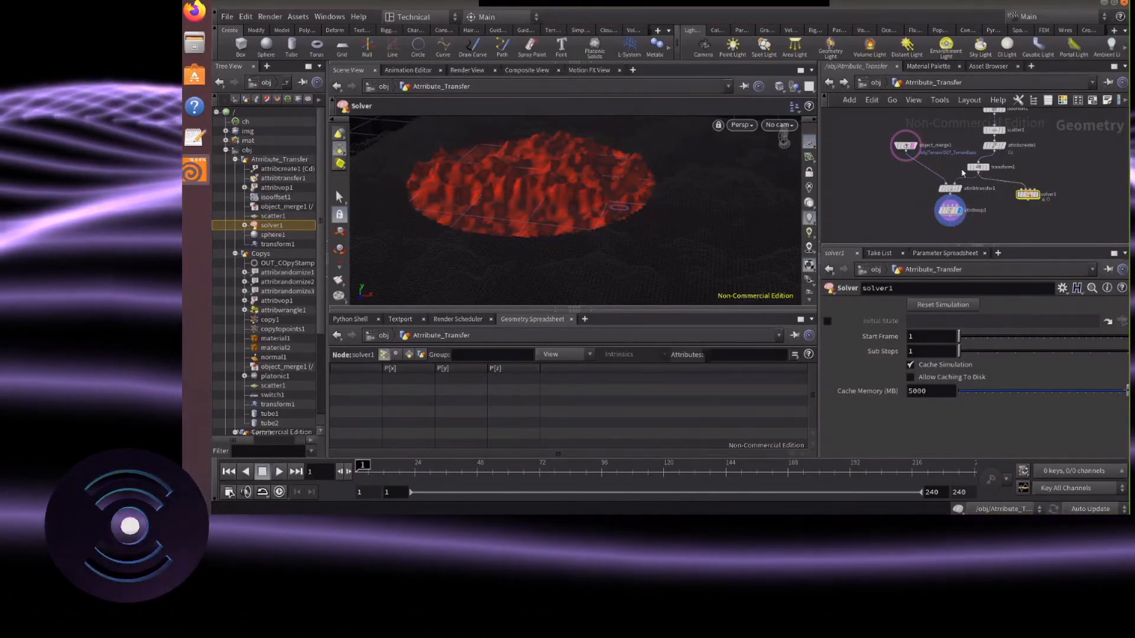
pyautogui.moveTo(906, 150); pyautogui.dragTo(942, 186)
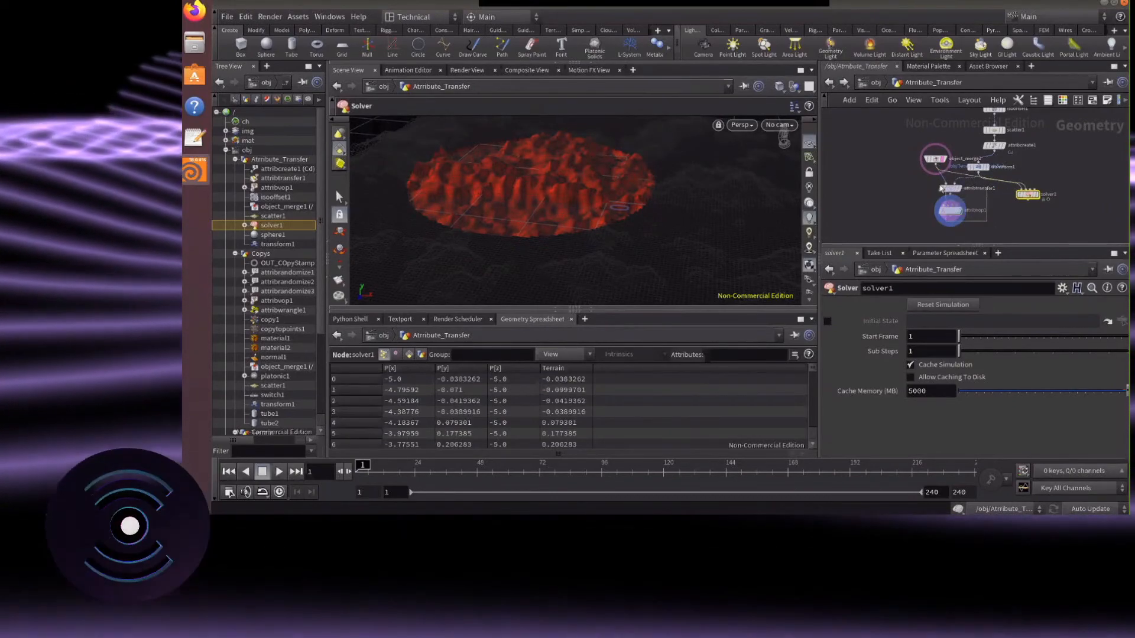
# Copy and delete the Attribute Transfer and Attribute VOP nodes, put the Solver in their place and display its output
pyautogui.click(941, 188)
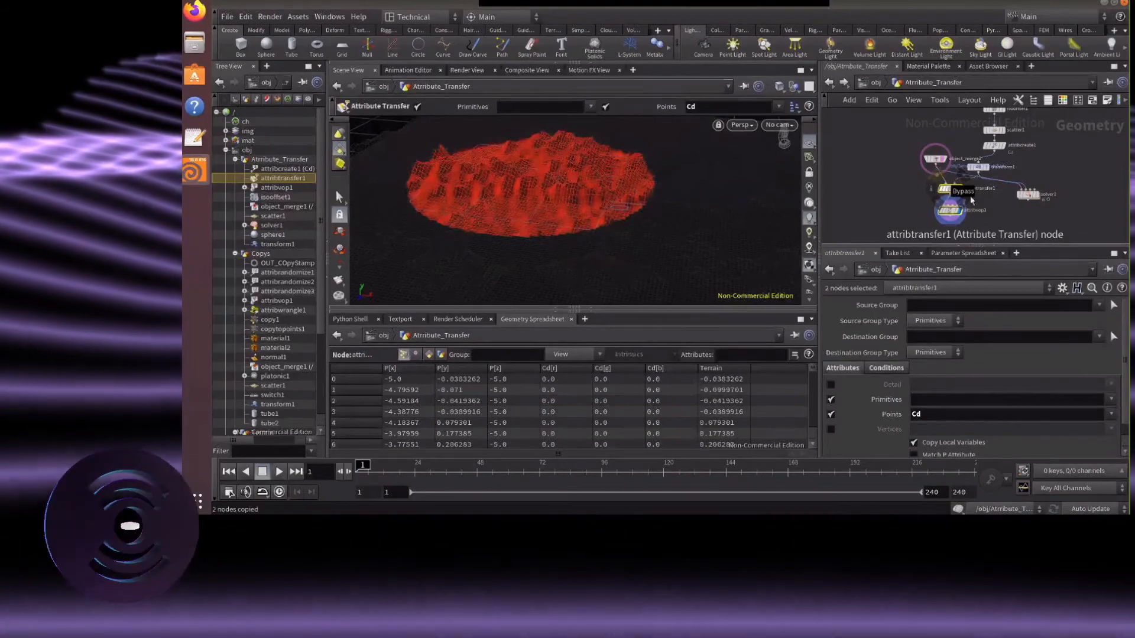
pyautogui.press('Delete')
pyautogui.moveTo(1026, 195); pyautogui.dragTo(955, 195)
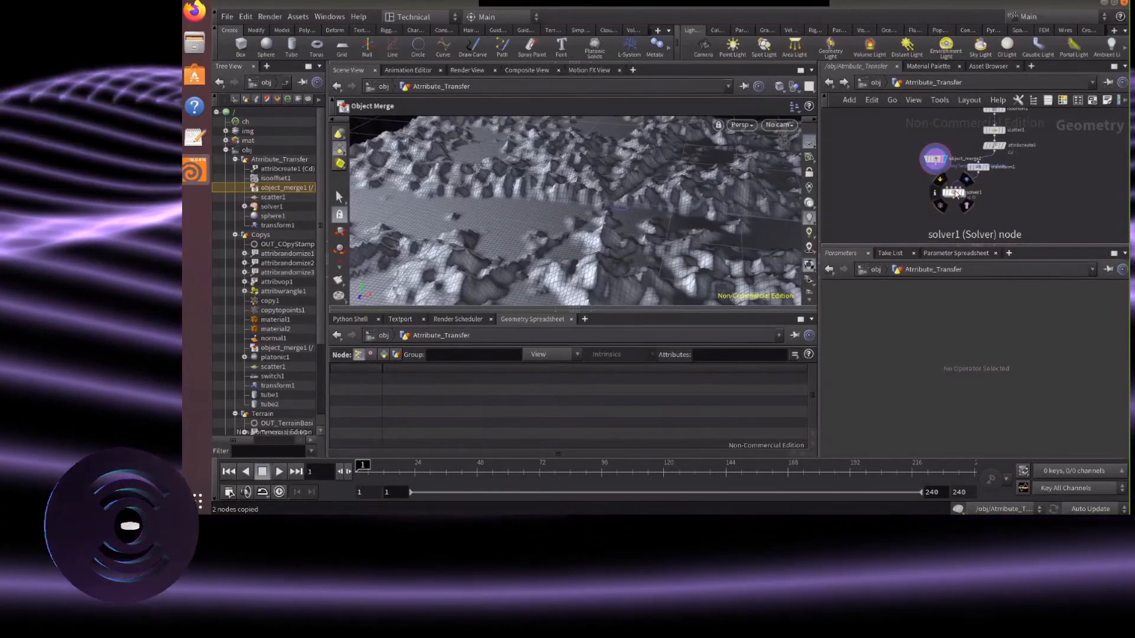
pyautogui.moveTo(978, 168); pyautogui.dragTo(986, 170)
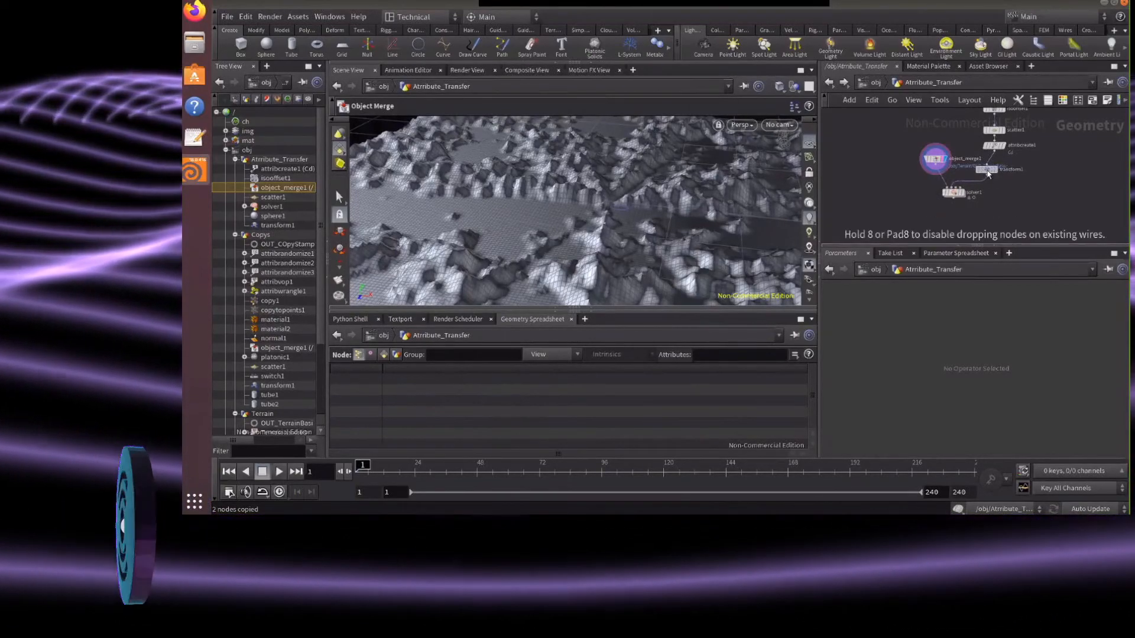
pyautogui.click(964, 198)
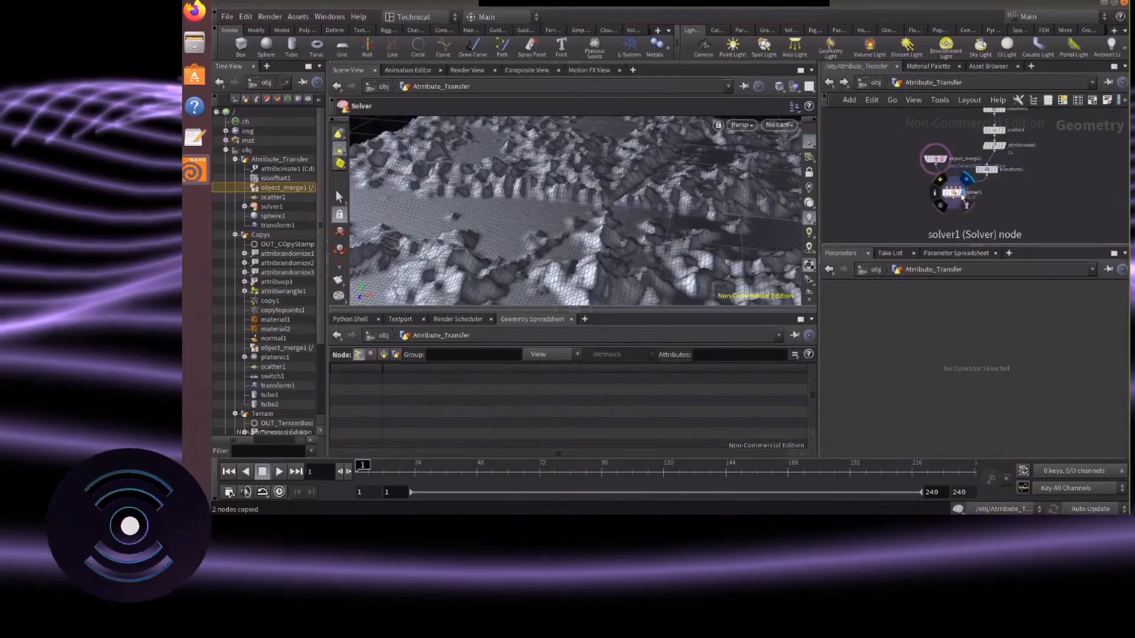
# Open the Solver's inner network and paste the Attribute Transfer and Attribute VOP nodes below Prev_Frame
pyautogui.doubleClick(955, 196)
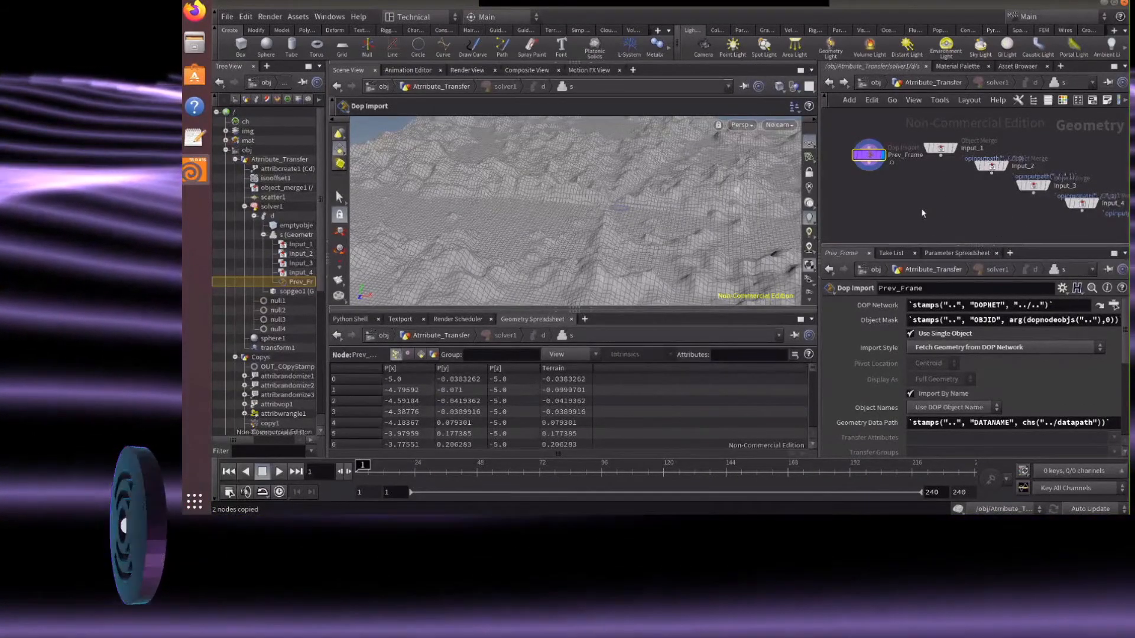
pyautogui.hotkey('ctrl', 'v')
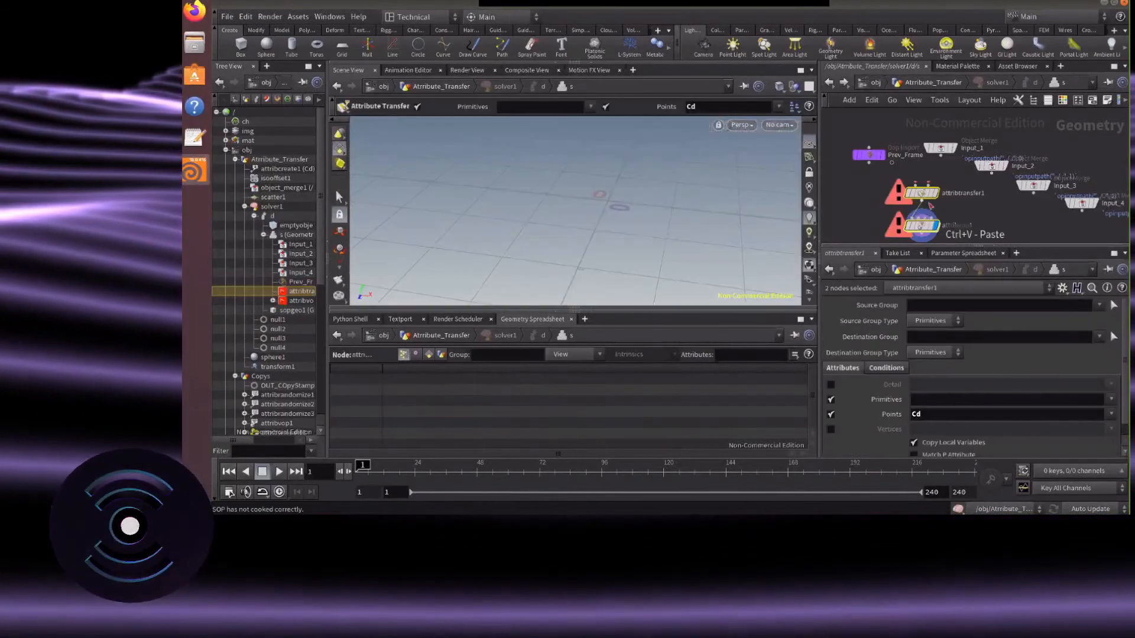
pyautogui.moveTo(932, 200); pyautogui.dragTo(933, 210)
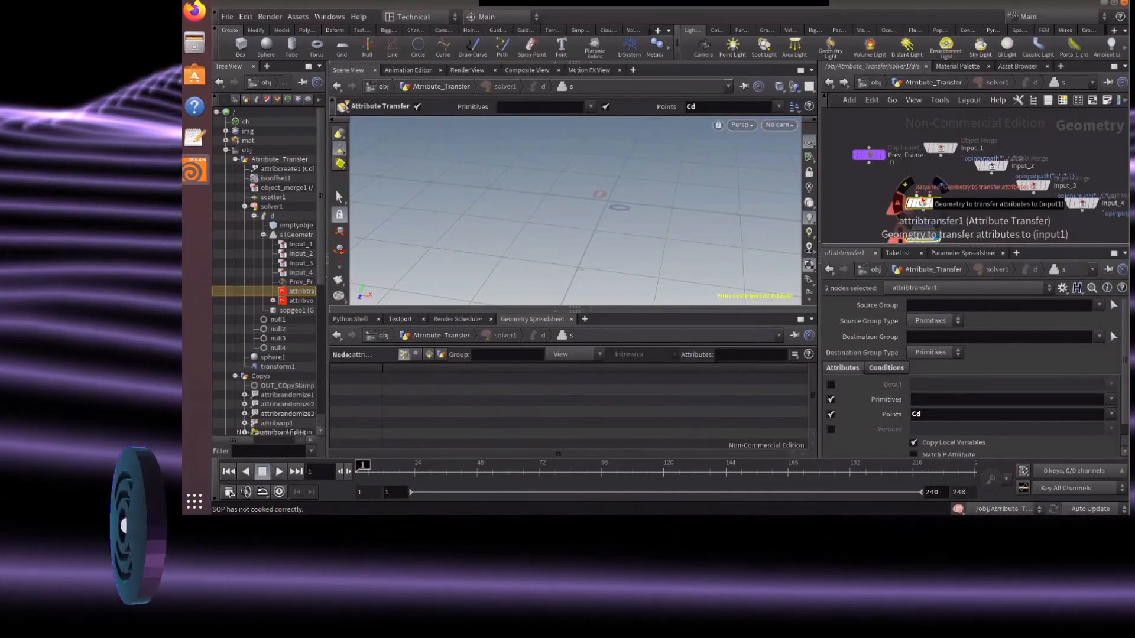
# Wire Prev_Frame into the pasted Attribute Transfer node's first input and Input_2 into its second input
pyautogui.click(919, 198)
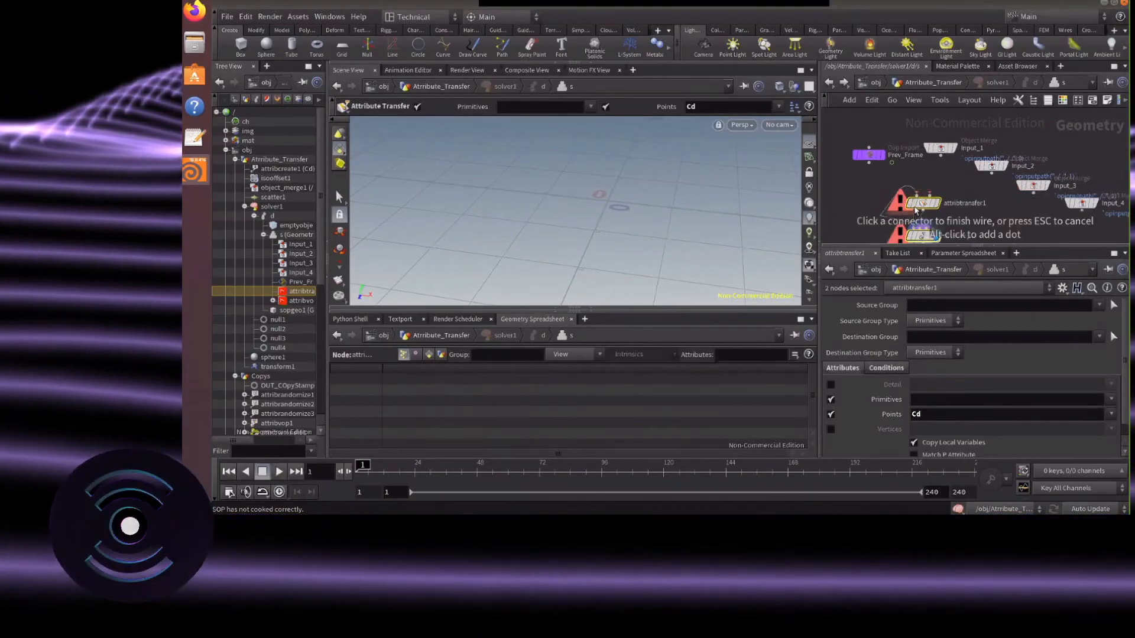
pyautogui.click(856, 198)
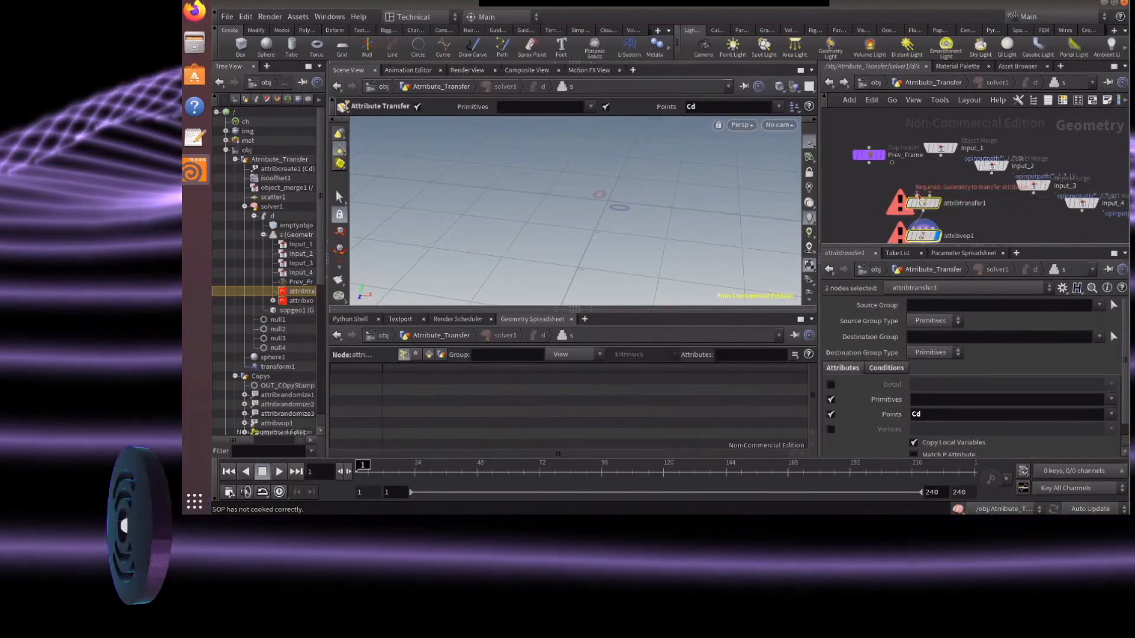
pyautogui.moveTo(868, 161); pyautogui.dragTo(910, 224)
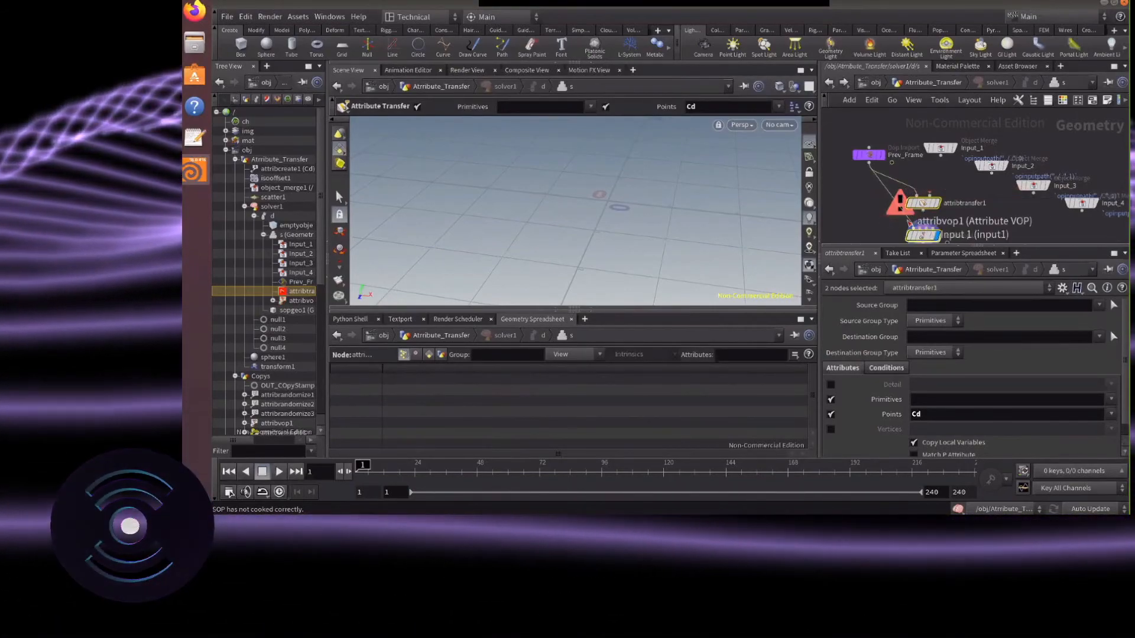
pyautogui.click(898, 223)
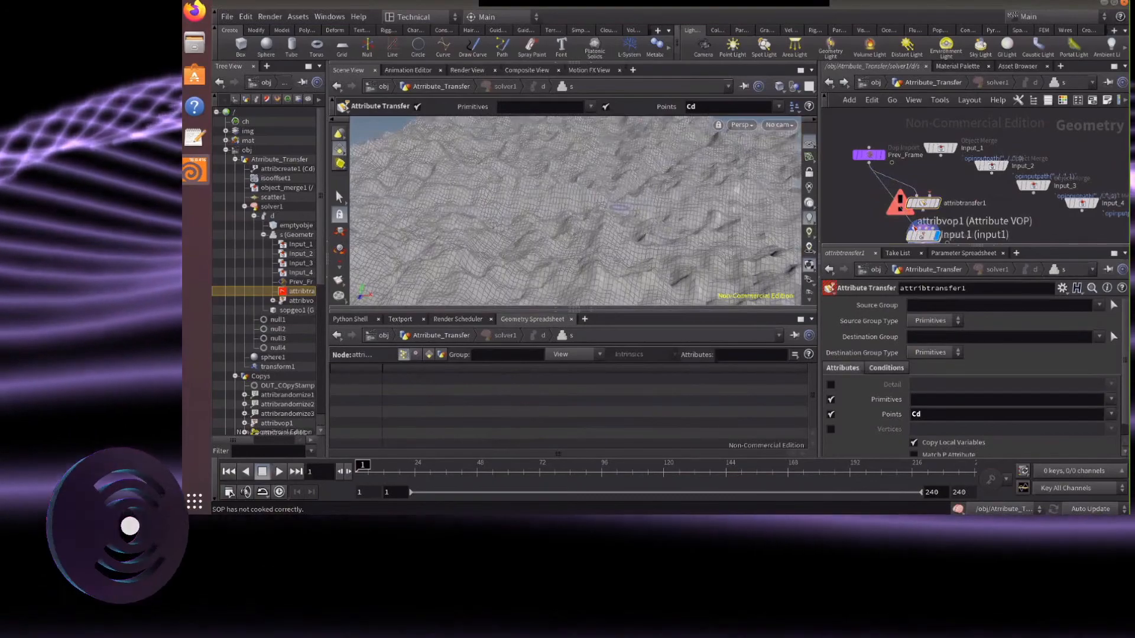
pyautogui.moveTo(913, 230); pyautogui.dragTo(983, 177)
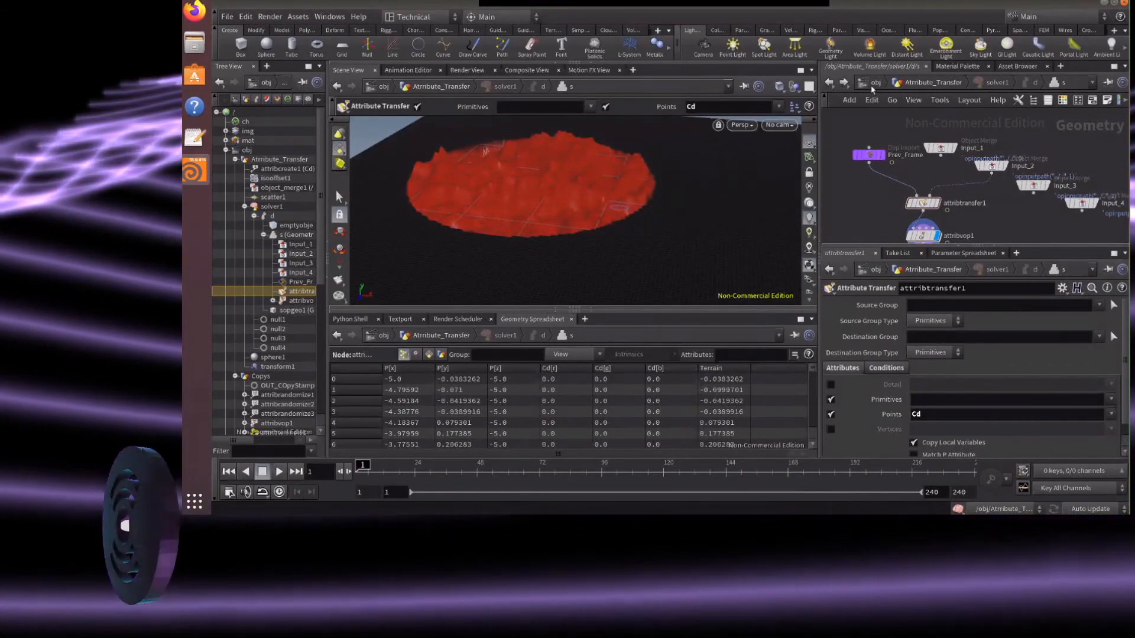
# Back in the Attribute_Transfer network, keyframe the Transform's translation at frame 1 to about 1.87, 0, -0.63, with X rotation about 59.35
pyautogui.click(874, 83)
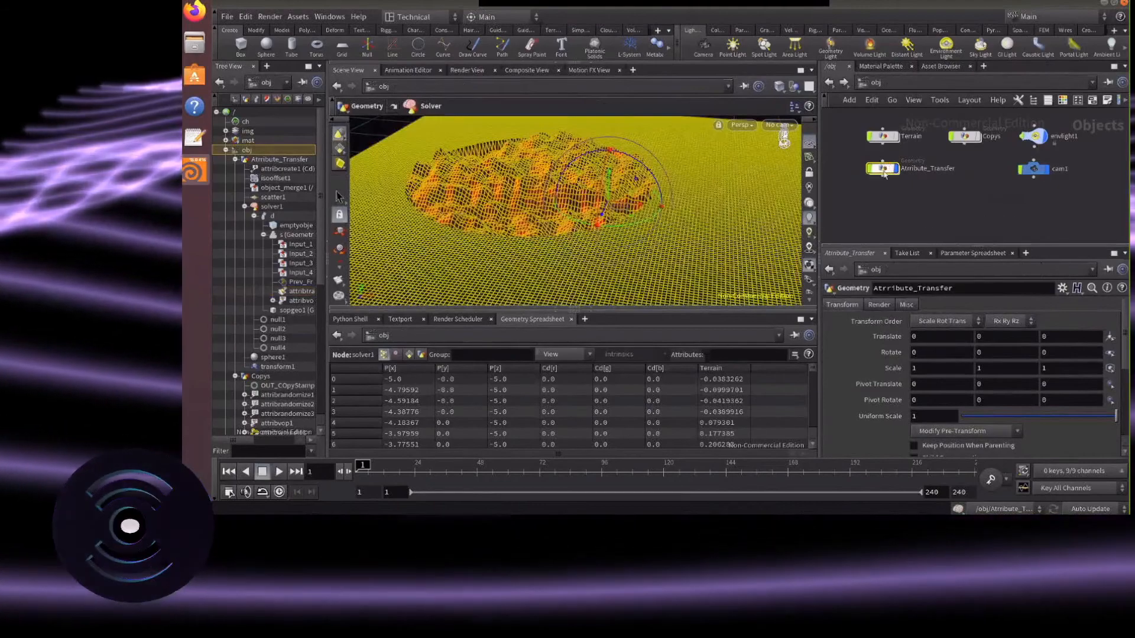
pyautogui.doubleClick(883, 168)
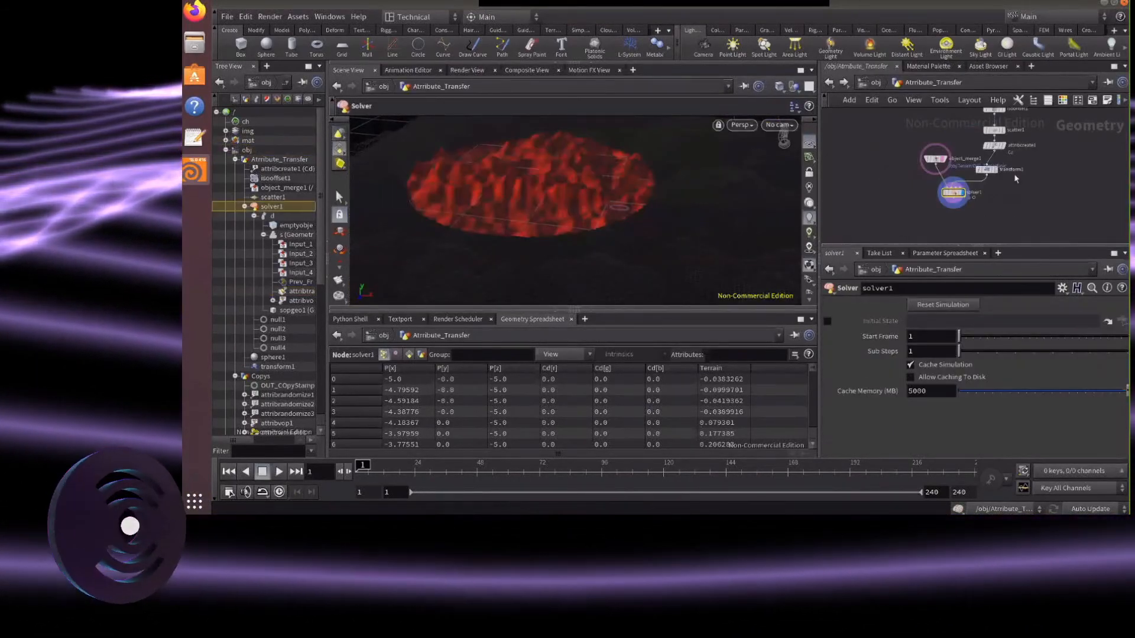
pyautogui.click(985, 169)
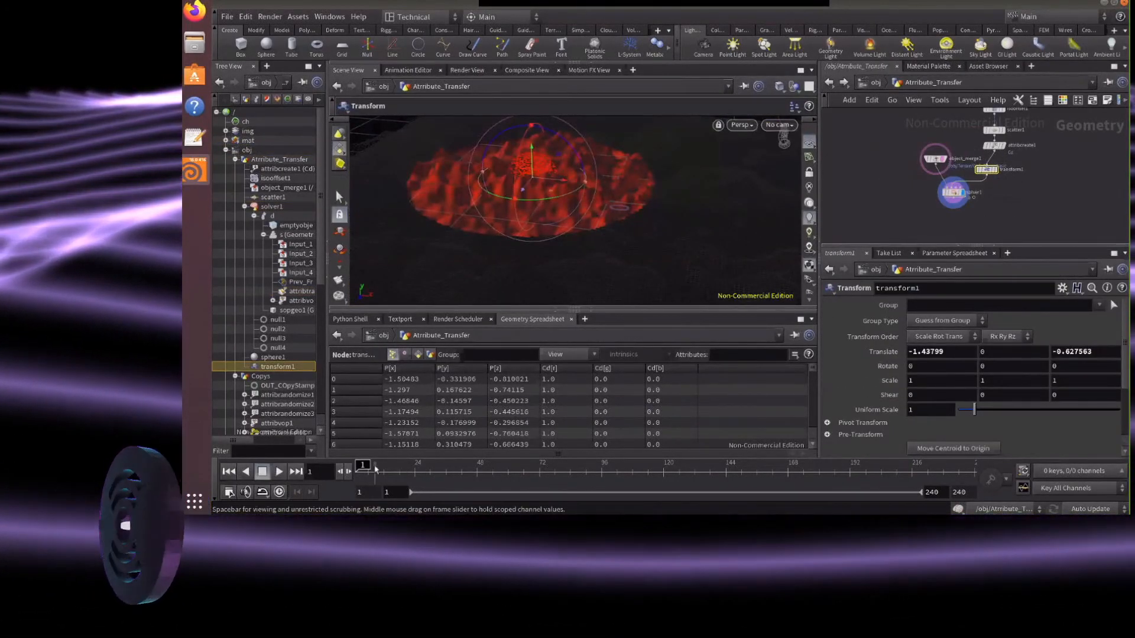
pyautogui.keyDown('alt'); pyautogui.click(880, 352); pyautogui.keyUp('alt')
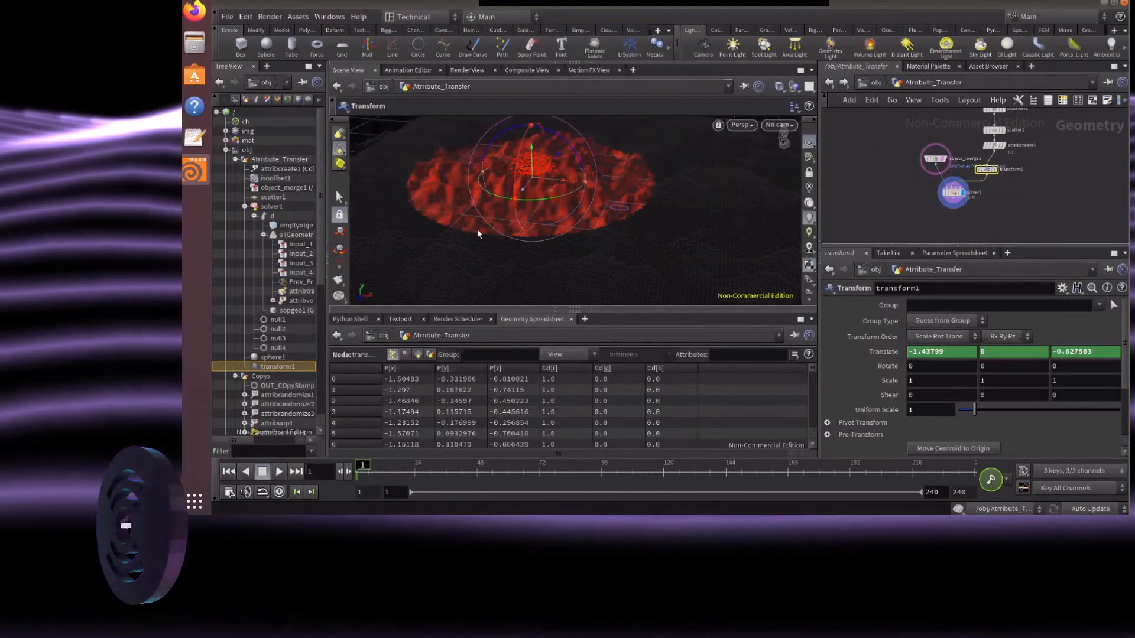
pyautogui.moveTo(575, 182); pyautogui.dragTo(749, 204)
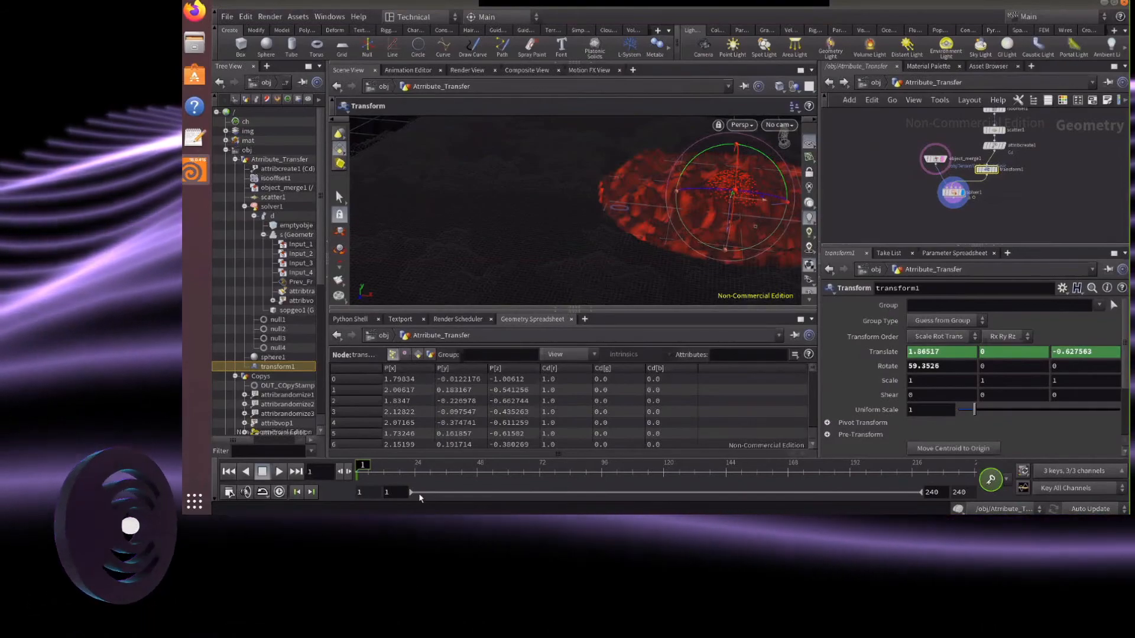
# At frame 201, move the points to about -3.18, 0.05, -0.54 and keyframe the Transform's translation
pyautogui.click(873, 466)
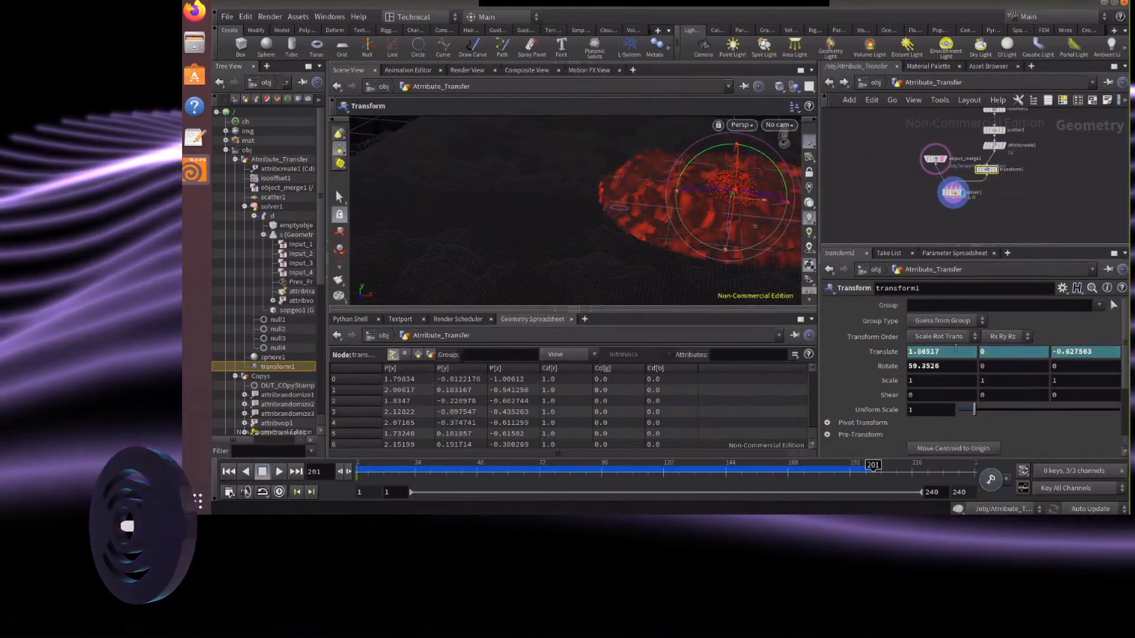
pyautogui.moveTo(747, 206); pyautogui.dragTo(440, 171)
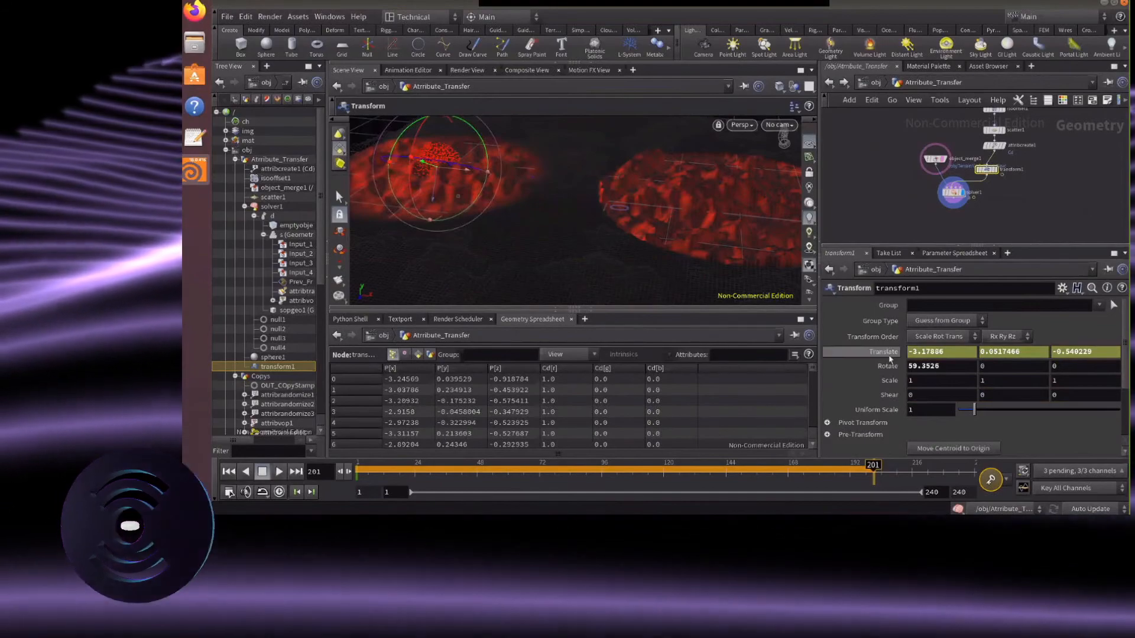
pyautogui.keyDown('alt'); pyautogui.click(886, 352); pyautogui.keyUp('alt')
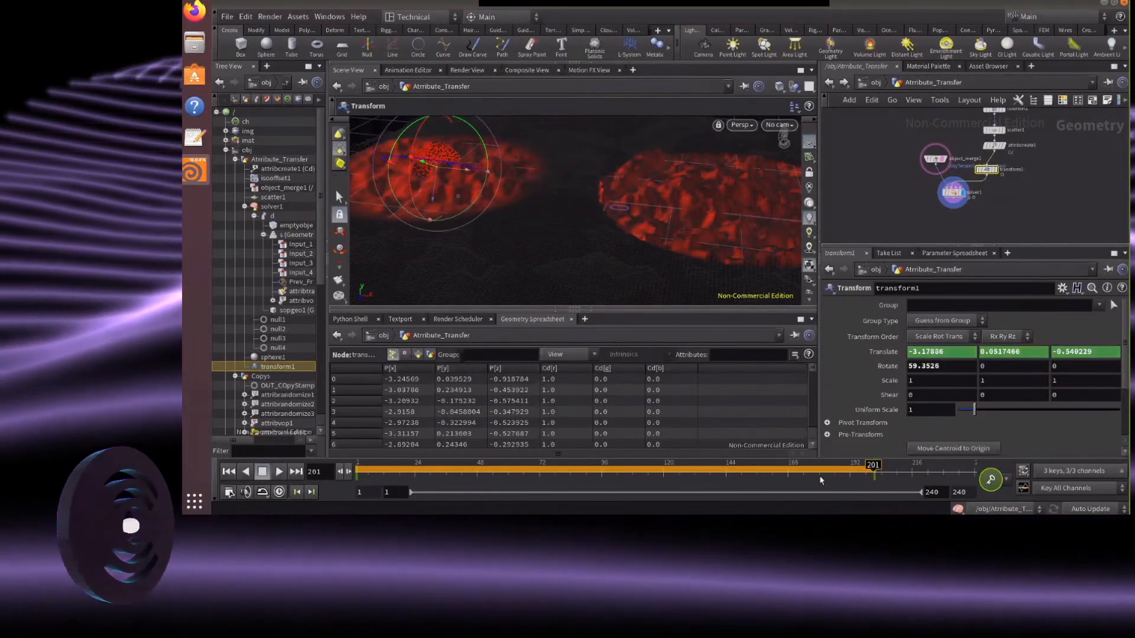
# Play the solver animation from the first frame through frame 240 and return to the object level
pyautogui.click(230, 472)
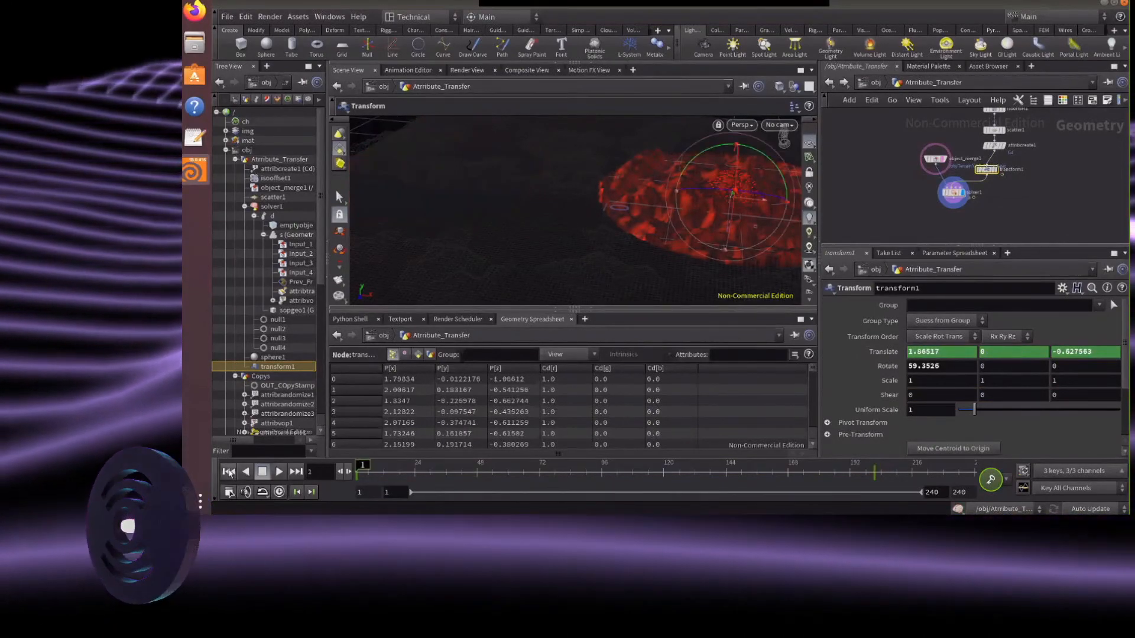
pyautogui.click(279, 471)
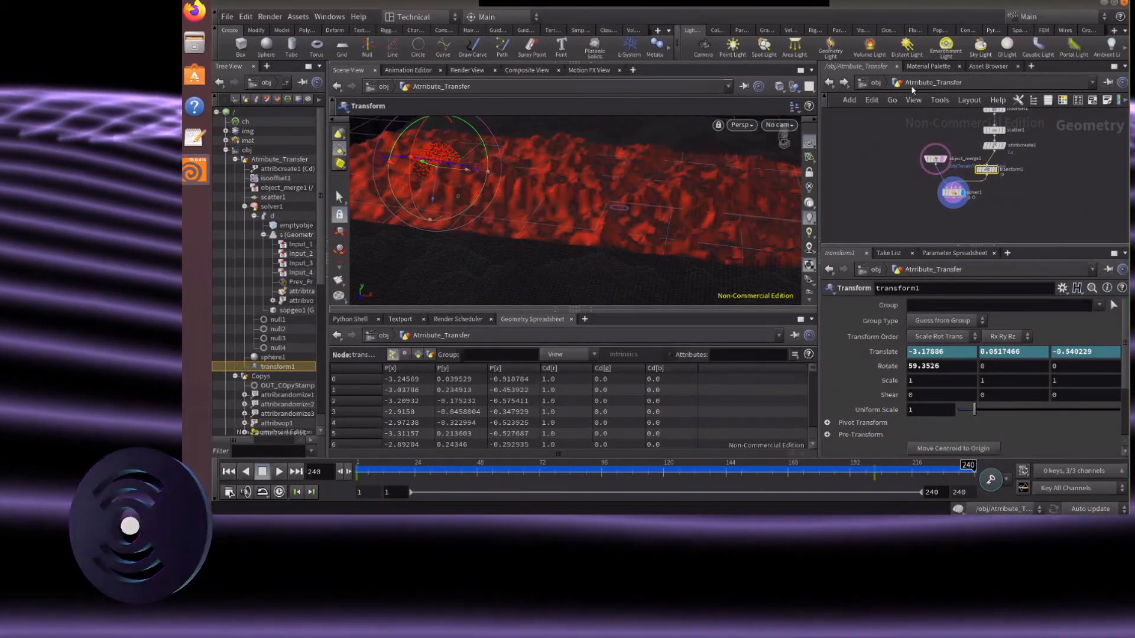
pyautogui.click(877, 83)
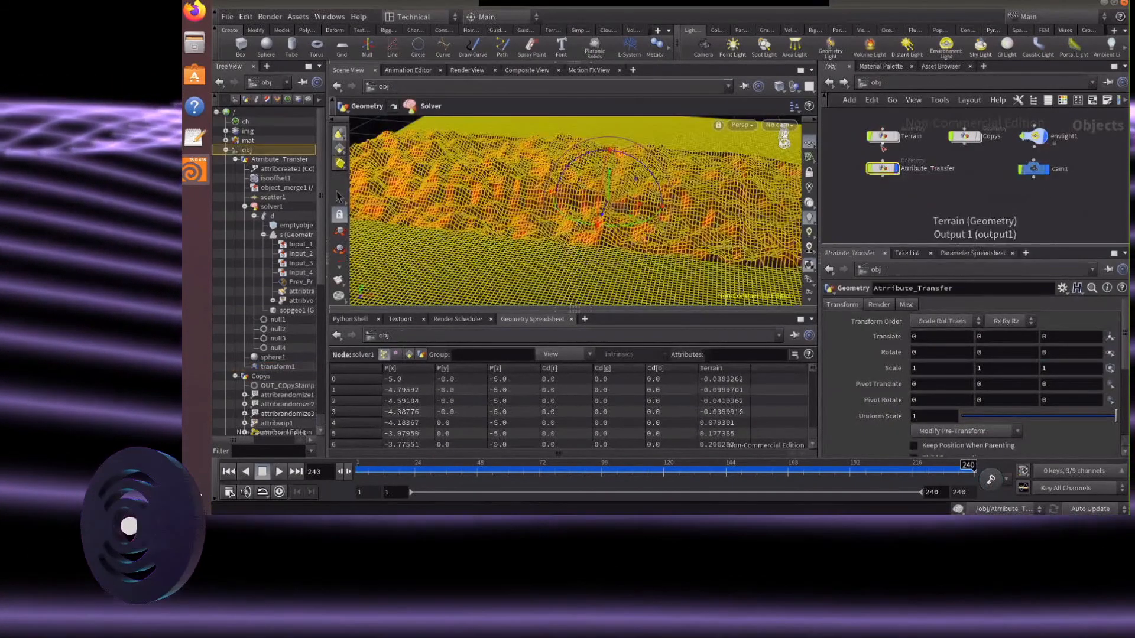